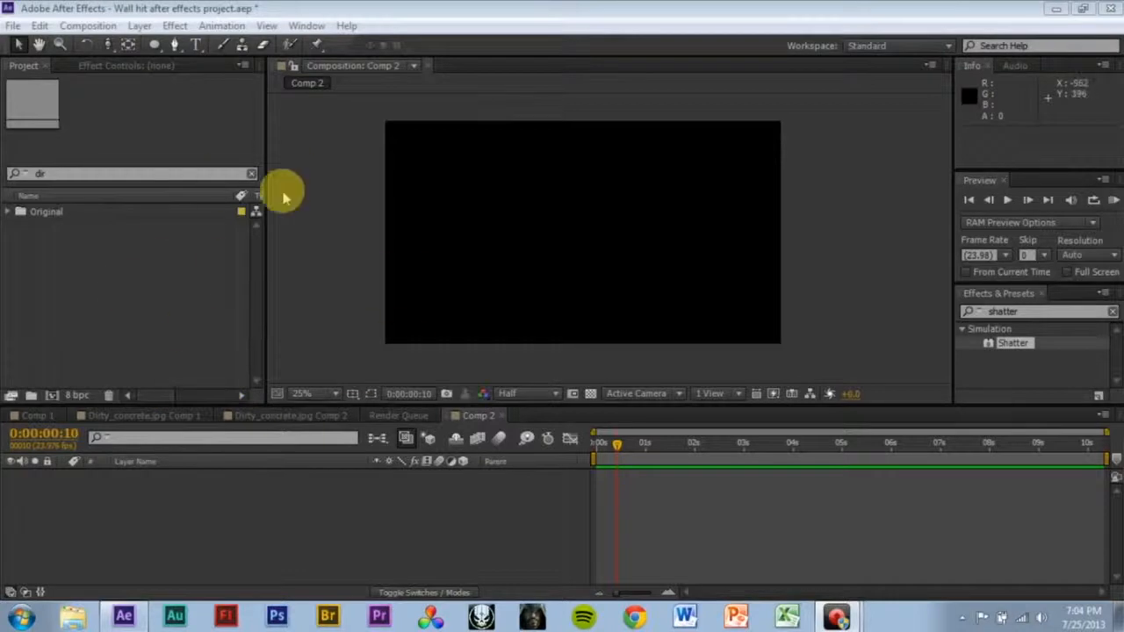
- Move the current time of Comp 2 back to 0:00:00:00
{"action": "left_click_drag", "start_coordinate": [622, 441], "coordinate": [301, 388]}
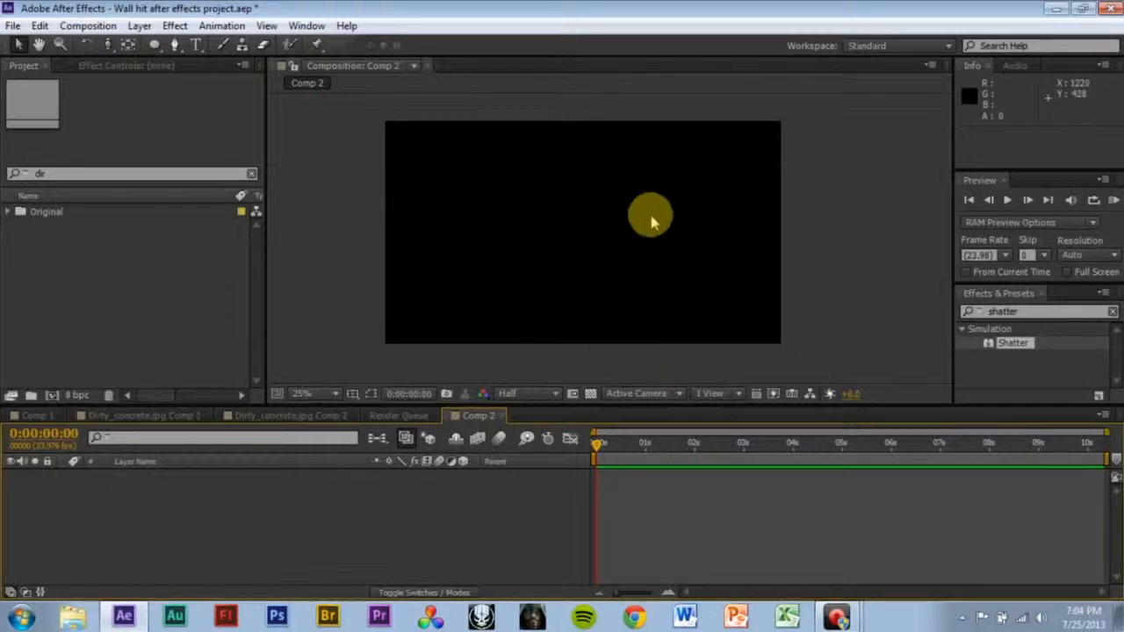
{"action": "left_click", "coordinate": [577, 221]}
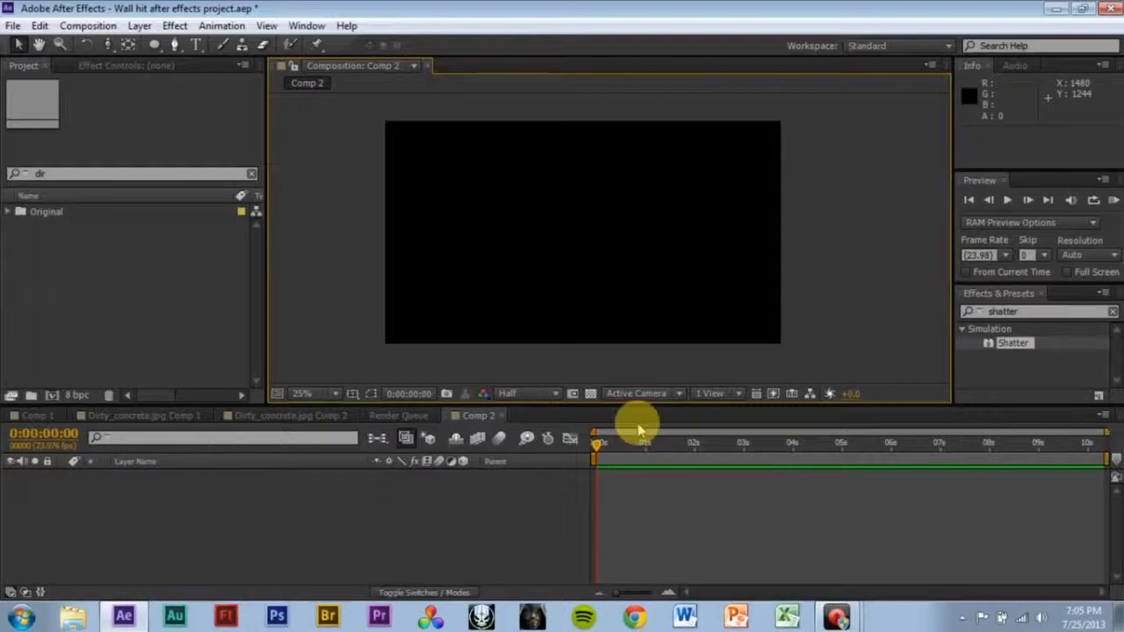
- Switch to Chrome and open the website videocopilot.net
{"action": "left_click", "coordinate": [635, 618]}
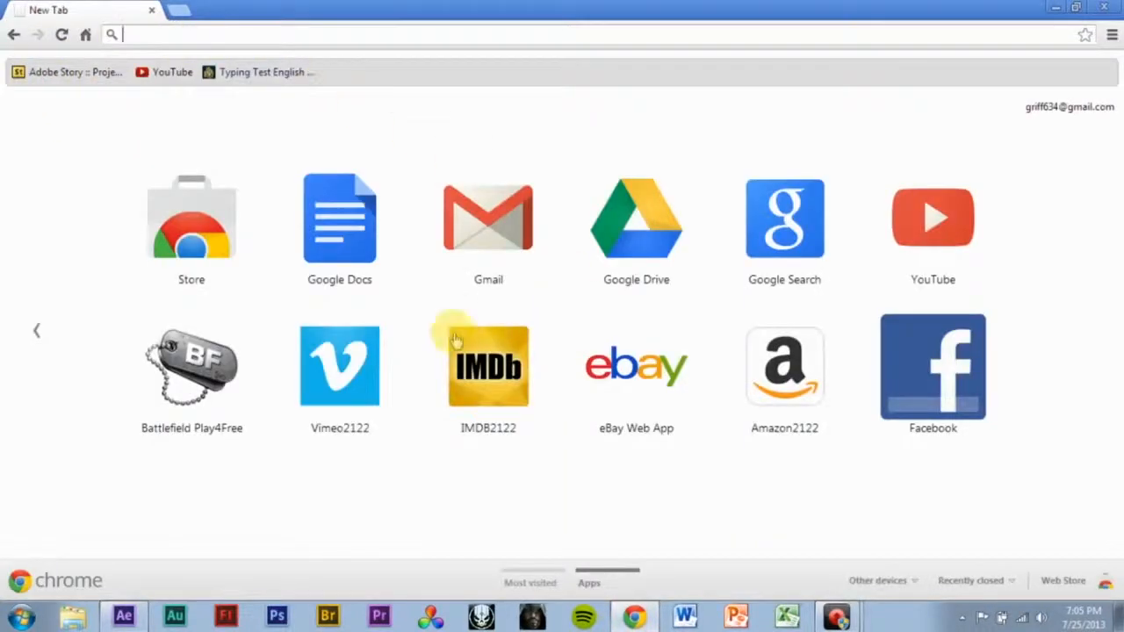
{"action": "type", "text": "vide"}
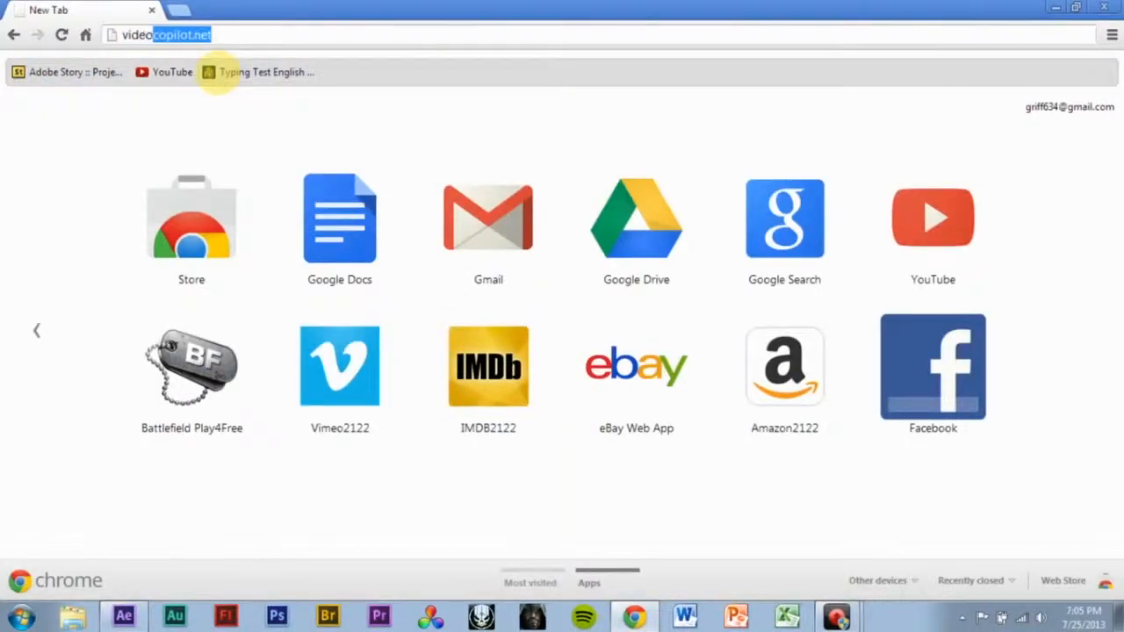
{"action": "type", "text": "o"}
{"action": "key", "text": "Return"}
- Search the site for "crumble" and open the Procedural Crumble tutorial page
{"action": "left_click", "coordinate": [764, 188]}
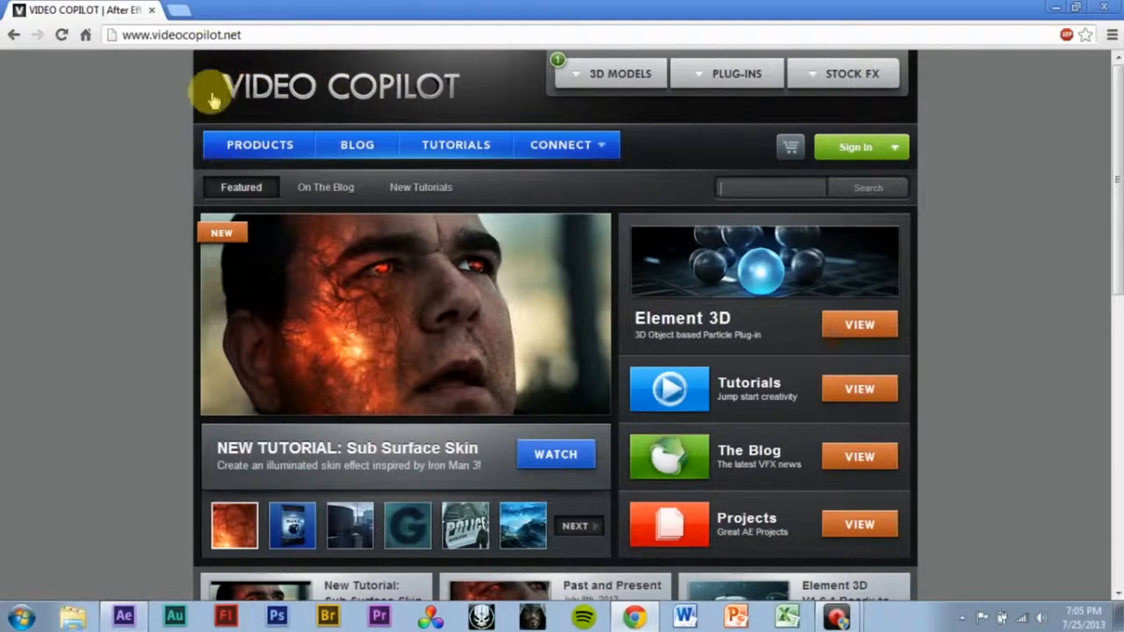
{"action": "type", "text": "crum"}
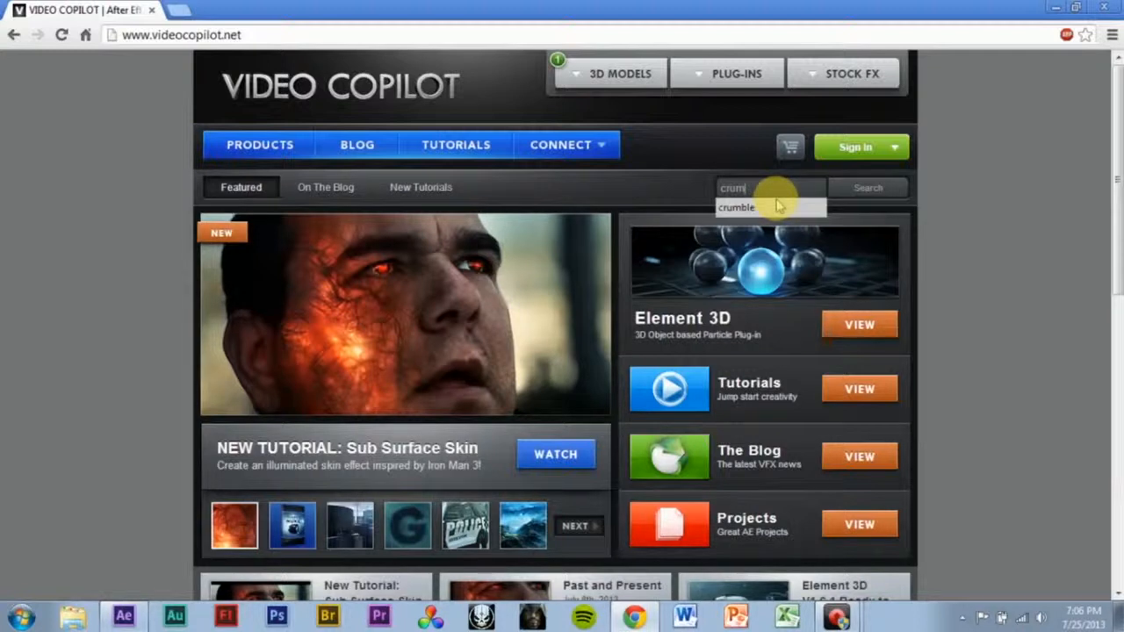
{"action": "left_click", "coordinate": [733, 207]}
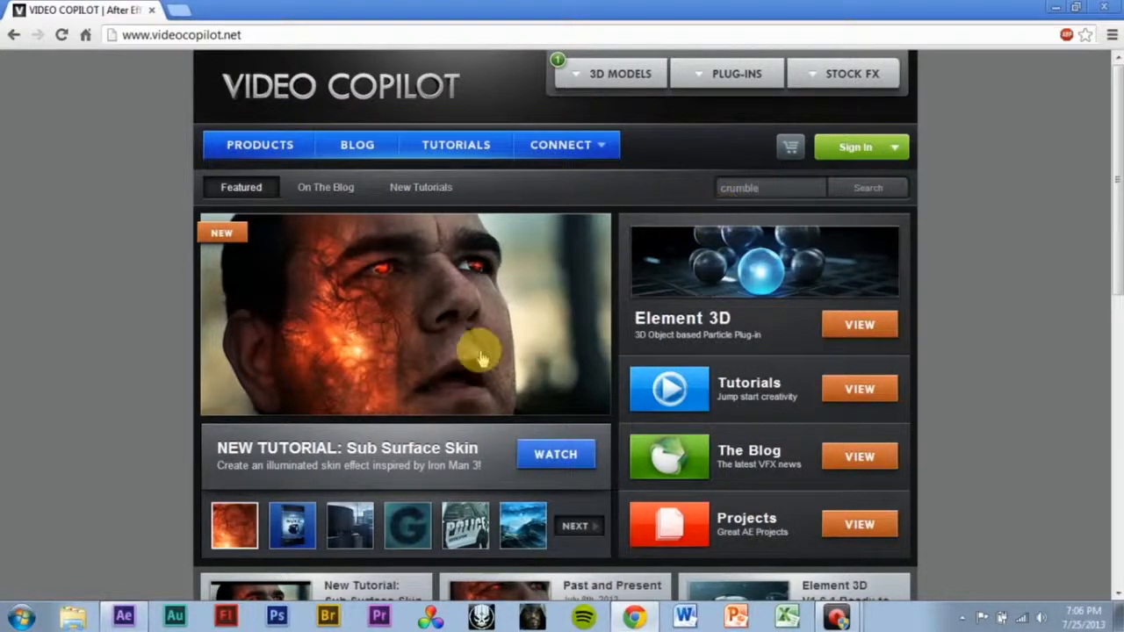
{"action": "left_click", "coordinate": [860, 189]}
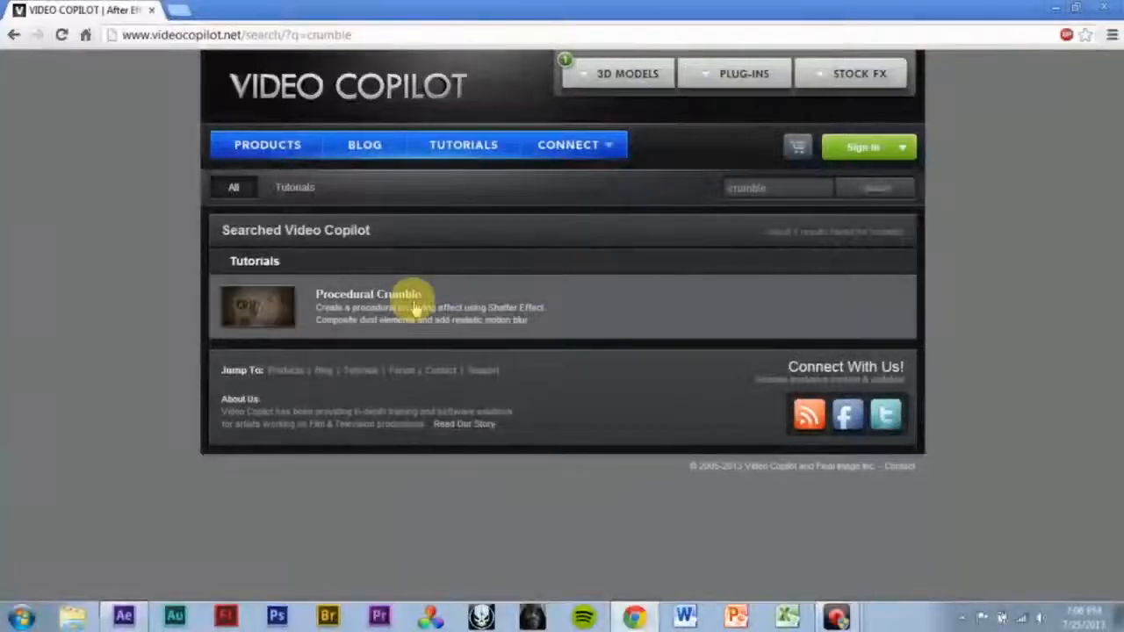
{"action": "left_click", "coordinate": [384, 302]}
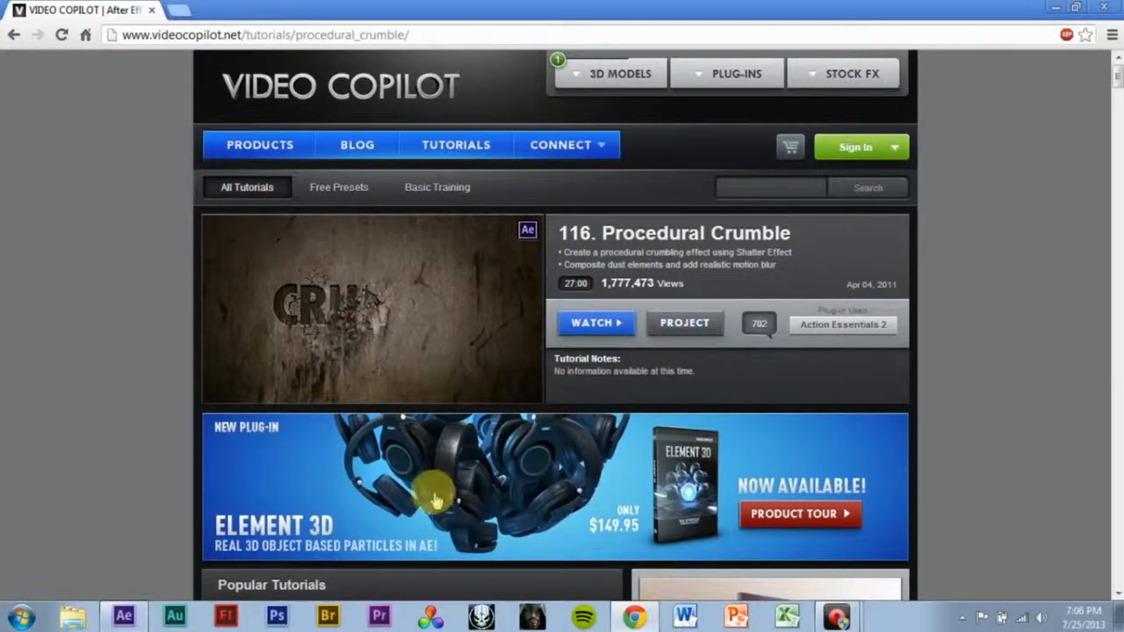
- Switch back to After Effects and add Dirty_concrete.jpg from the Original folder to Comp 2 as a layer
{"action": "left_click", "coordinate": [124, 617]}
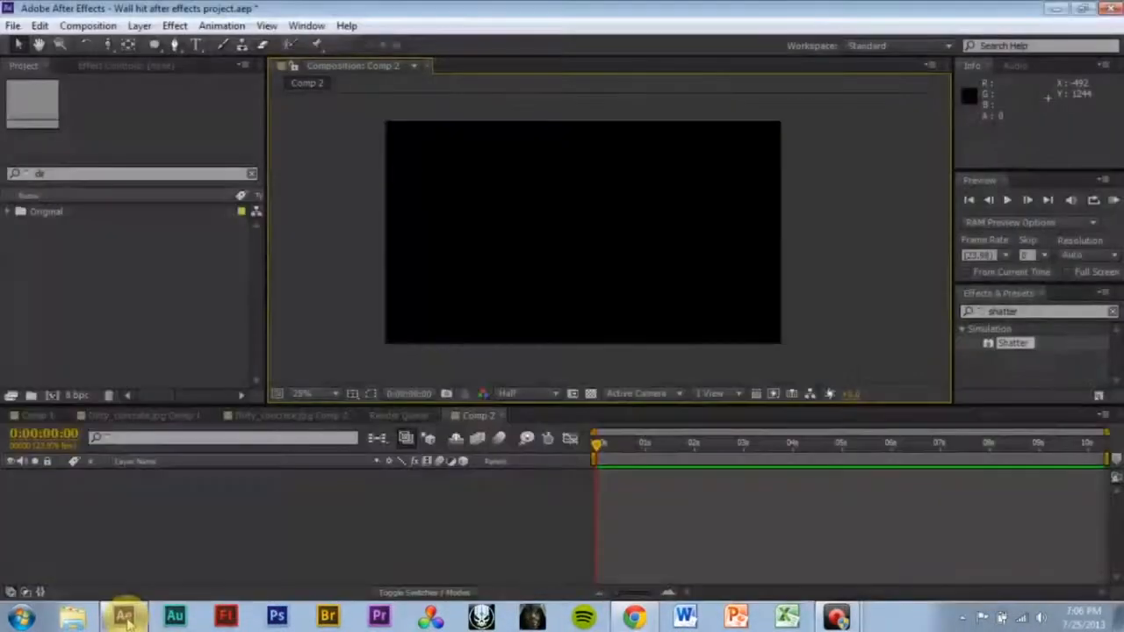
{"action": "left_click", "coordinate": [14, 211]}
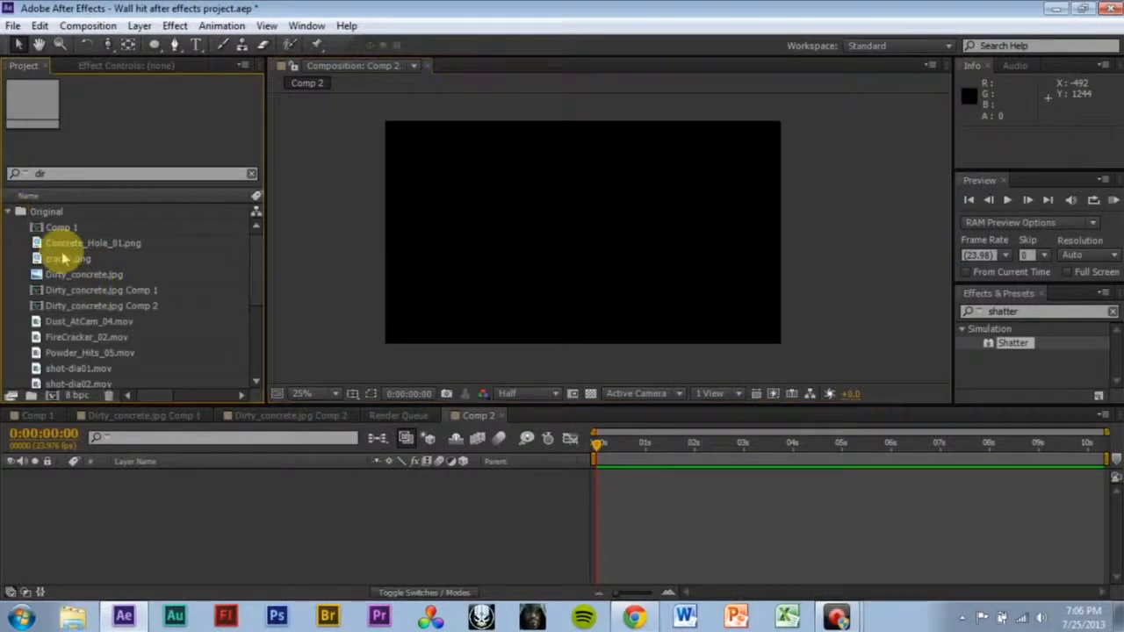
{"action": "scroll", "coordinate": [97, 289], "scroll_direction": "down", "scroll_amount": 4}
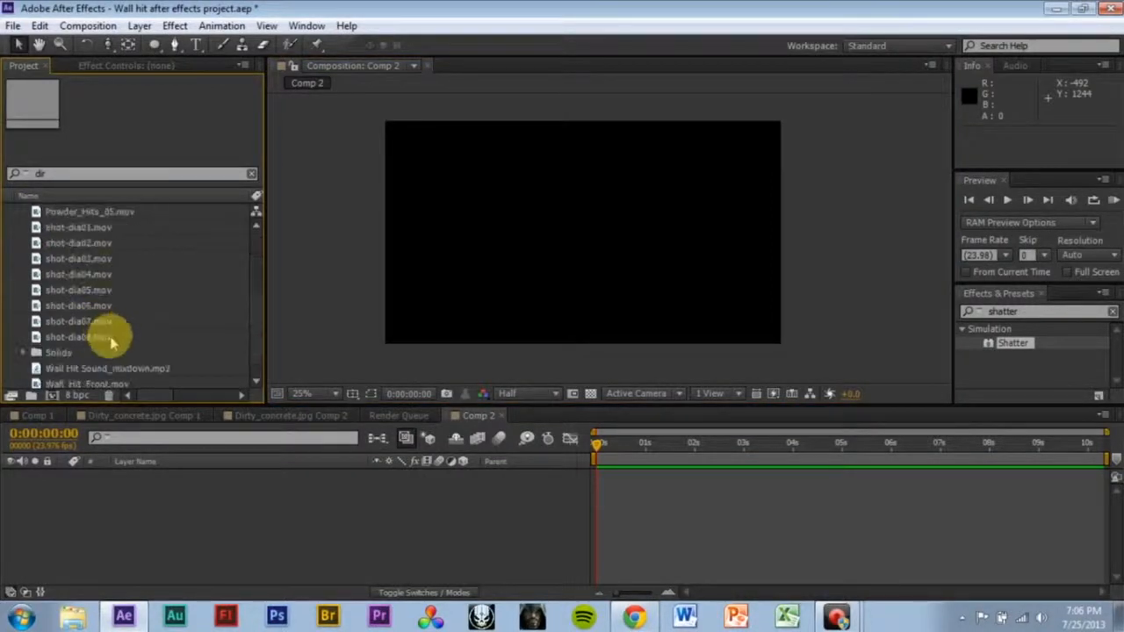
{"action": "scroll", "coordinate": [111, 339], "scroll_direction": "up", "scroll_amount": 4}
{"action": "left_click_drag", "start_coordinate": [79, 276], "coordinate": [167, 508]}
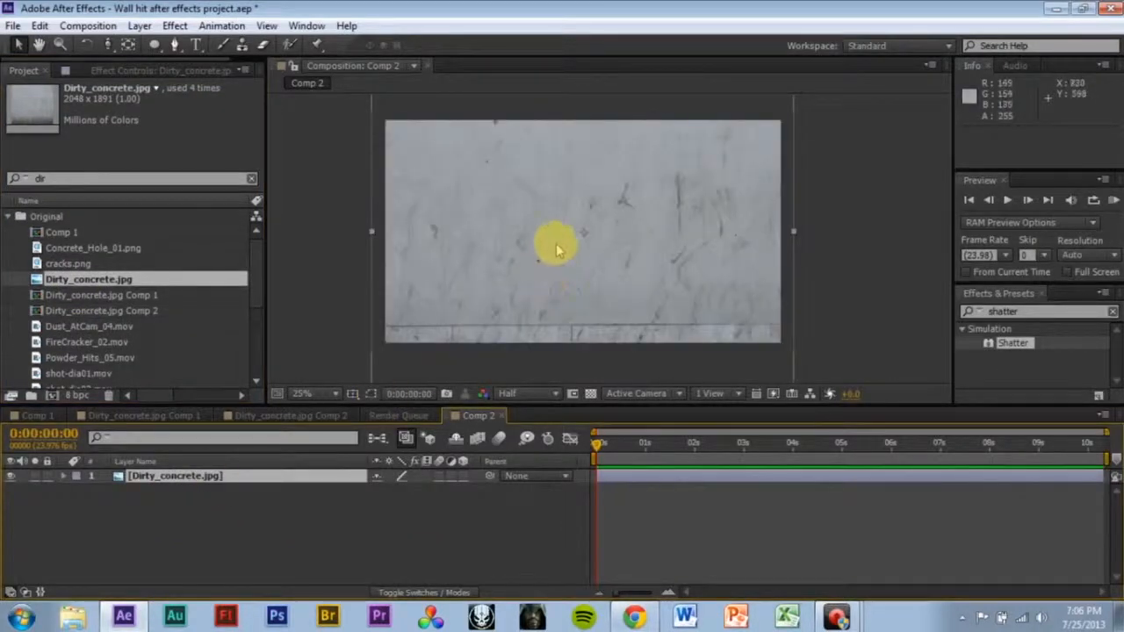
- Shift the concrete image straight down so its bottom ledge falls outside the frame, and collapse the Original folder
{"action": "left_click_drag", "start_coordinate": [556, 248], "coordinate": [557, 296]}
{"action": "left_click", "coordinate": [842, 224]}
{"action": "scroll", "coordinate": [699, 235], "scroll_direction": "down", "scroll_amount": 1}
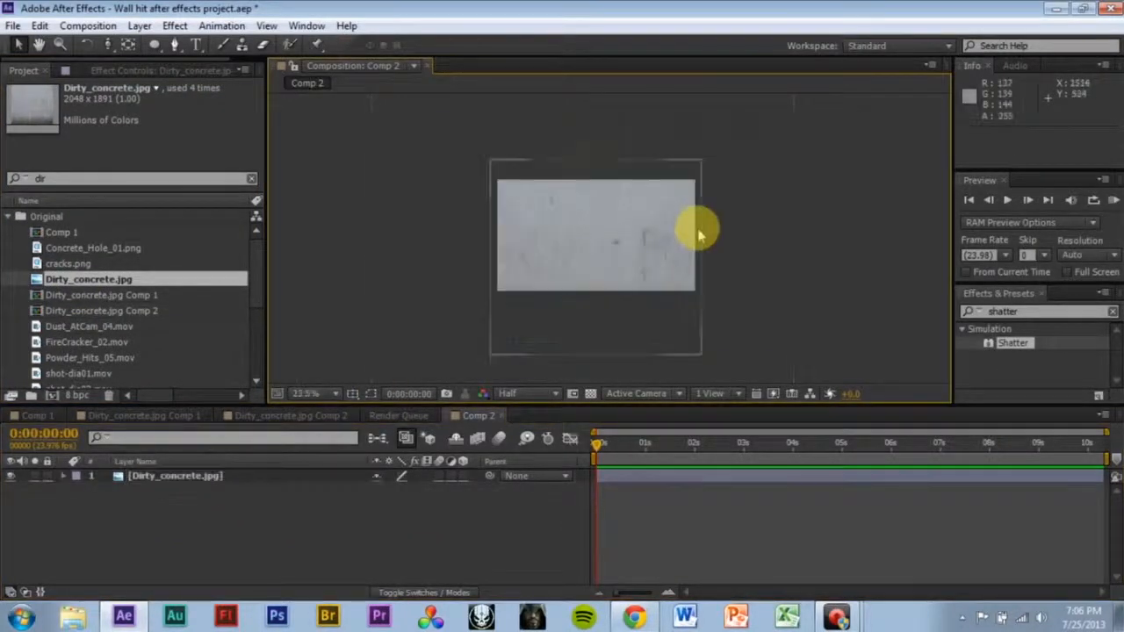
{"action": "scroll", "coordinate": [693, 235], "scroll_direction": "up", "scroll_amount": 1}
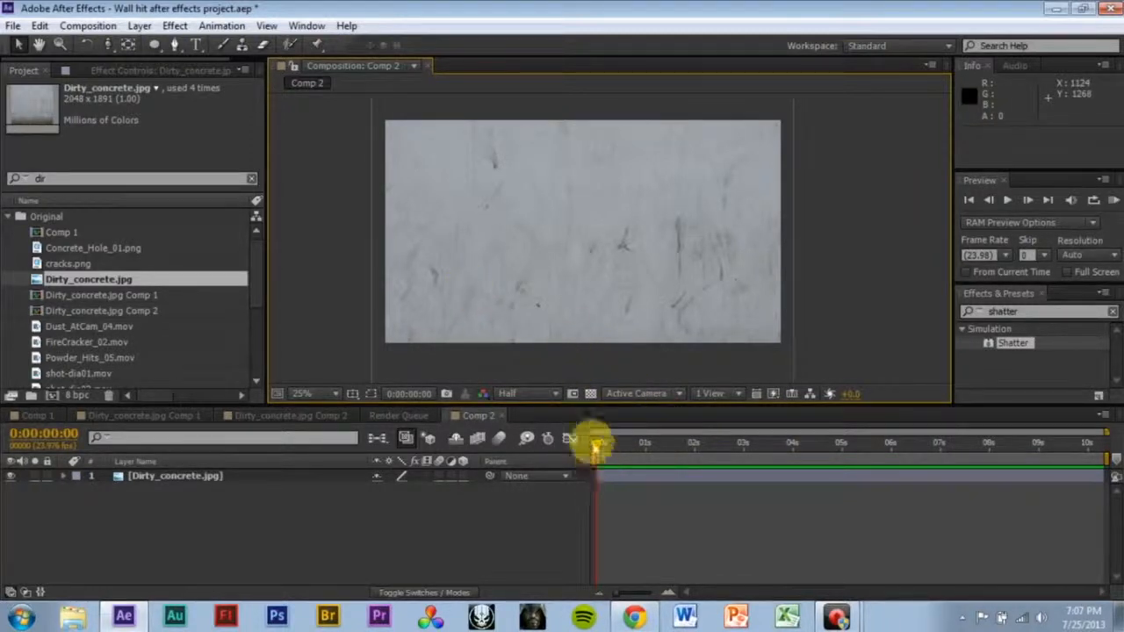
{"action": "left_click", "coordinate": [11, 217]}
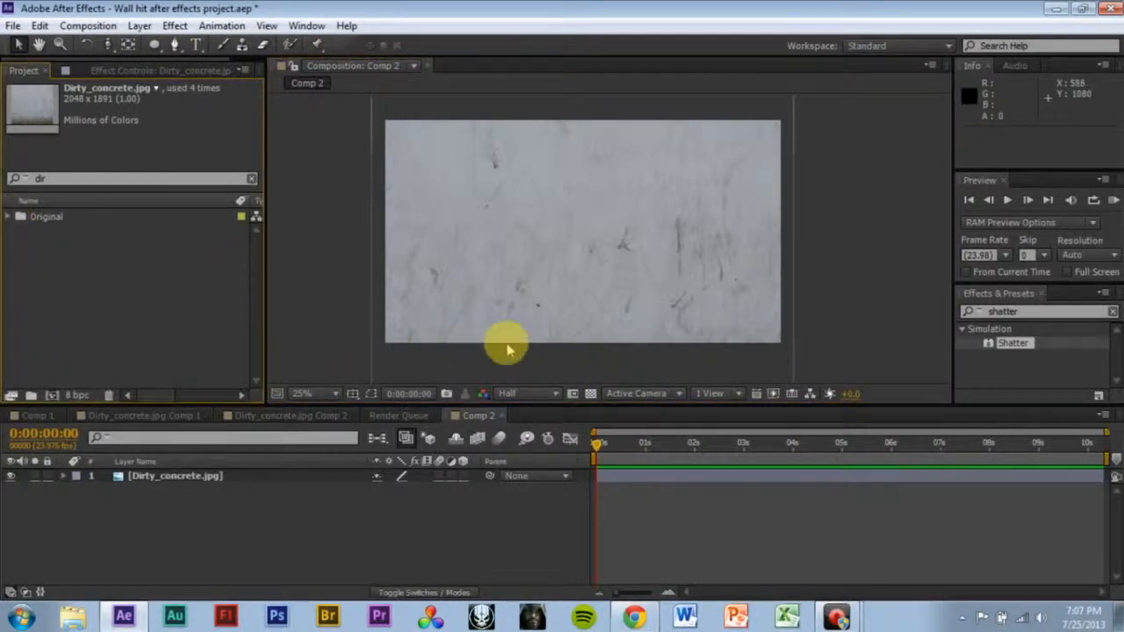
{"action": "left_click", "coordinate": [822, 257]}
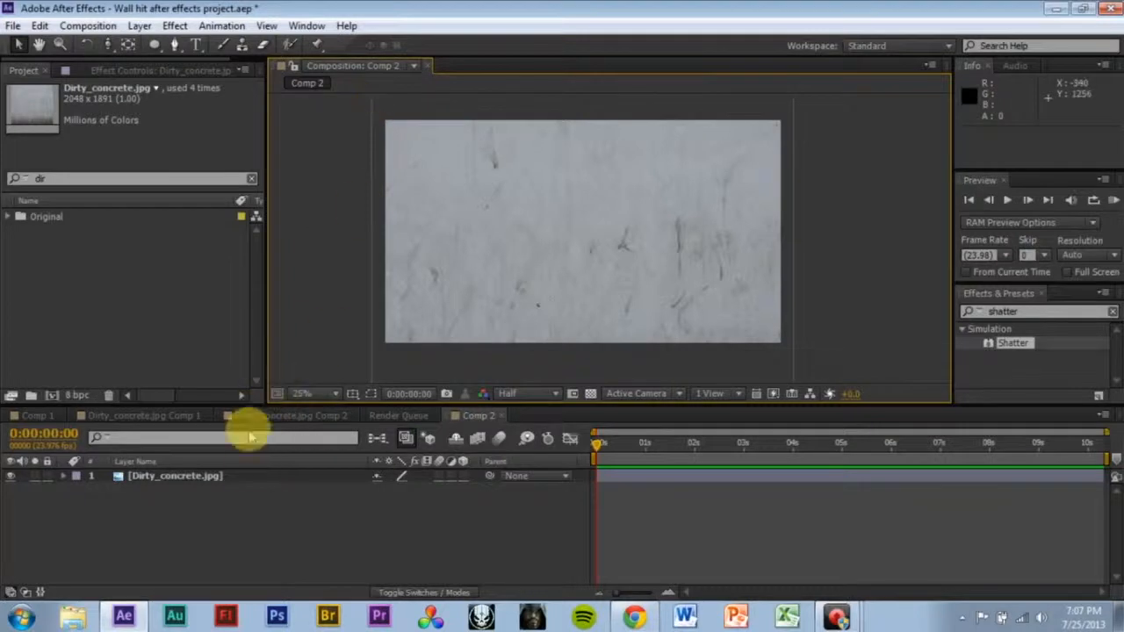
- Rename the Dirty_concrete.jpg layer as Background
{"action": "left_click", "coordinate": [242, 490]}
{"action": "left_click", "coordinate": [243, 476]}
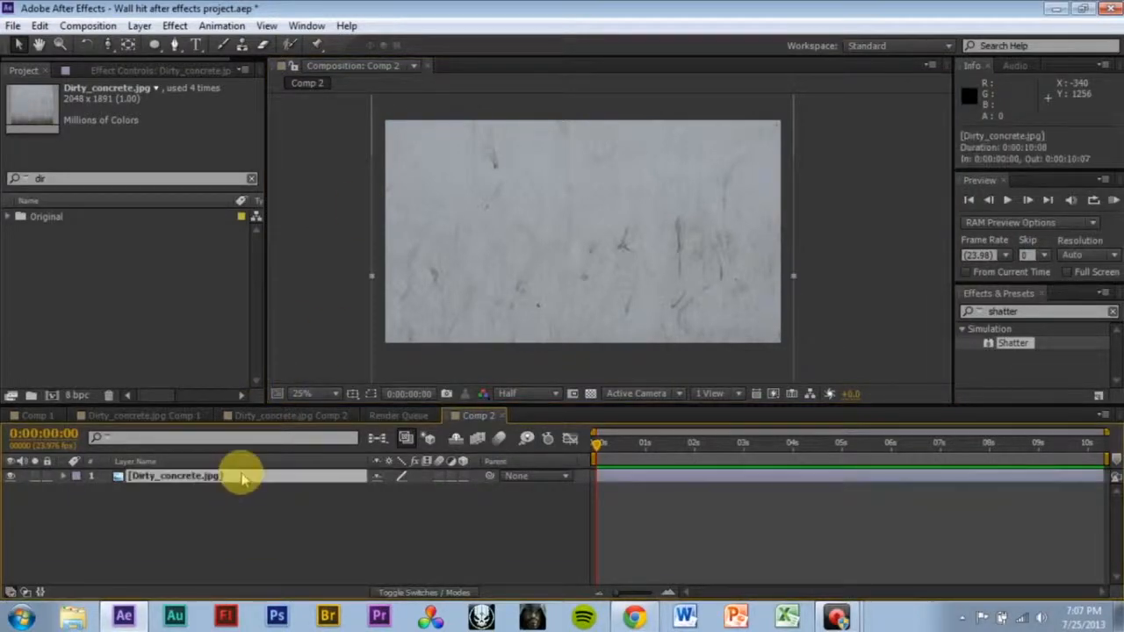
{"action": "key", "text": "Return"}
{"action": "type", "text": "B"}
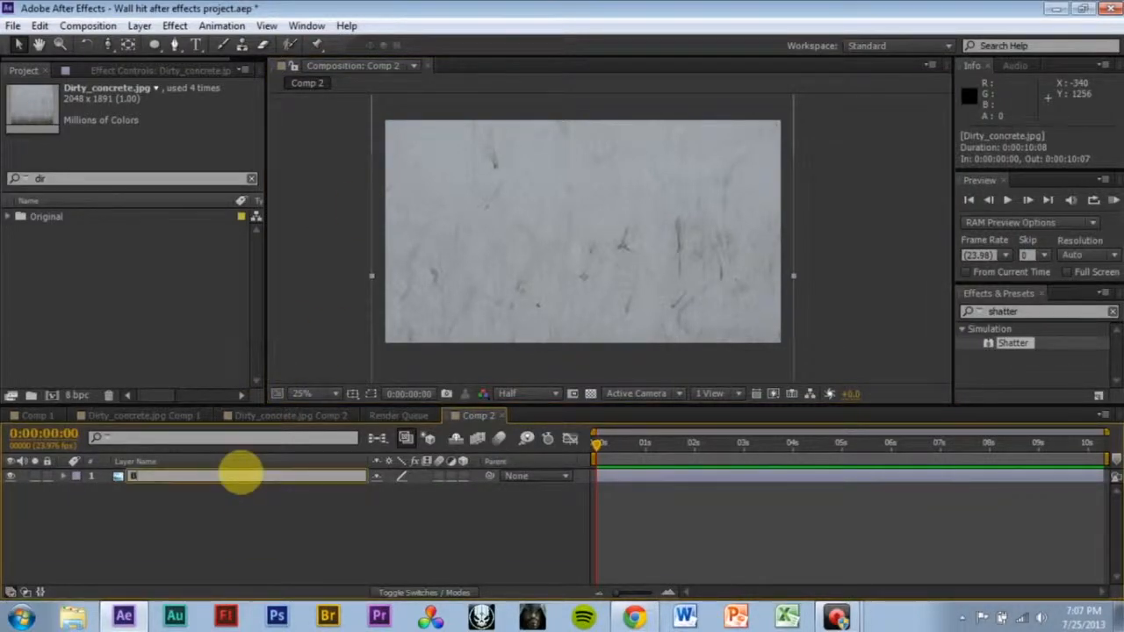
{"action": "type", "text": "ackground"}
{"action": "key", "text": "Return"}
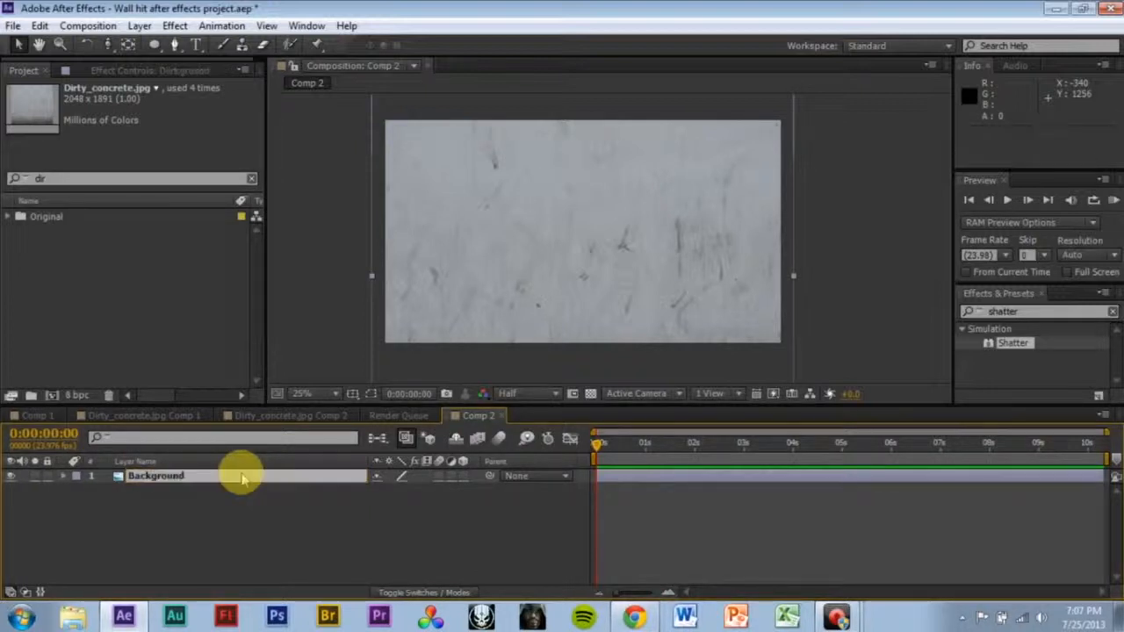
- Duplicate the Background layer and rename the copy as Chips
{"action": "key", "text": "ctrl+d"}
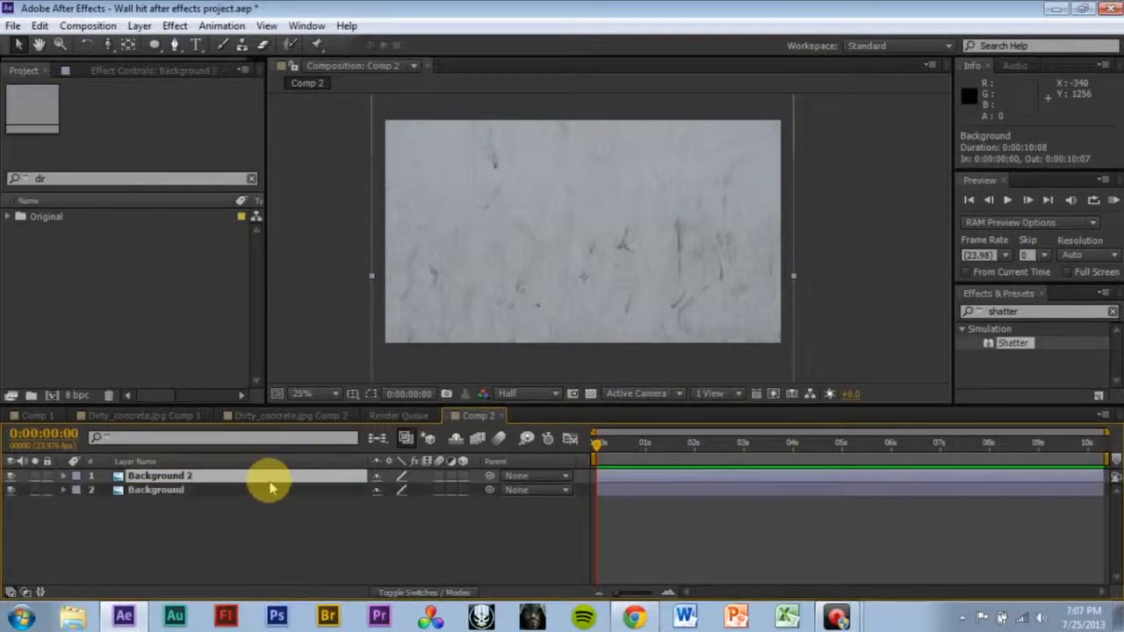
{"action": "key", "text": "Return"}
{"action": "type", "text": "Chips"}
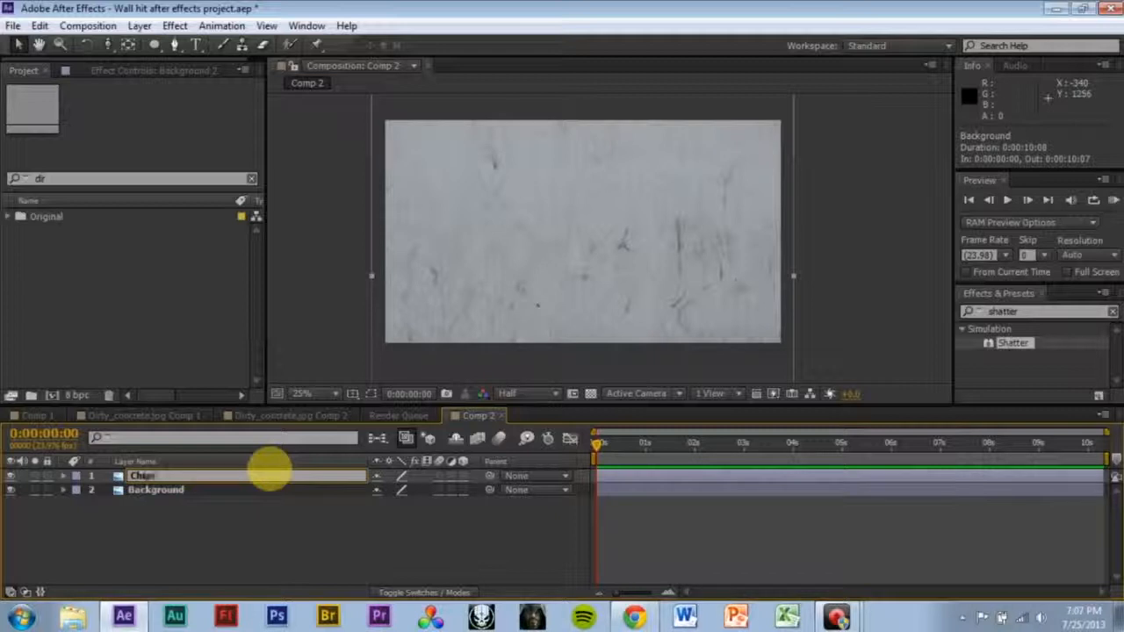
{"action": "left_click", "coordinate": [828, 237]}
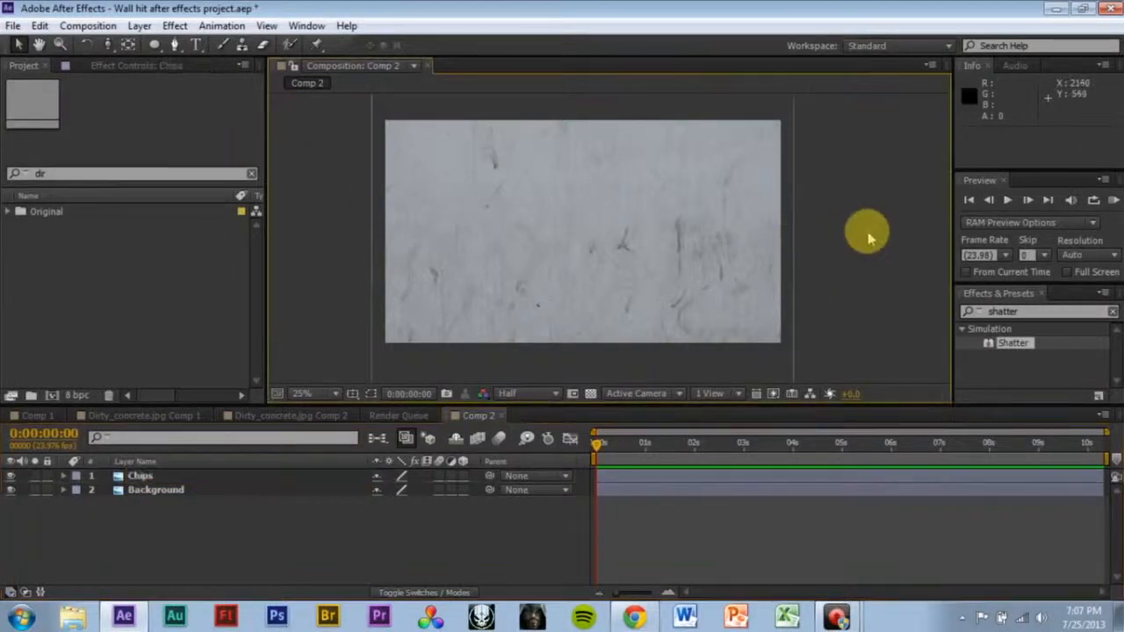
- Draw a small circular mask at the centre of the frame on the Chips layer with the Ellipse tool
{"action": "left_click", "coordinate": [149, 474]}
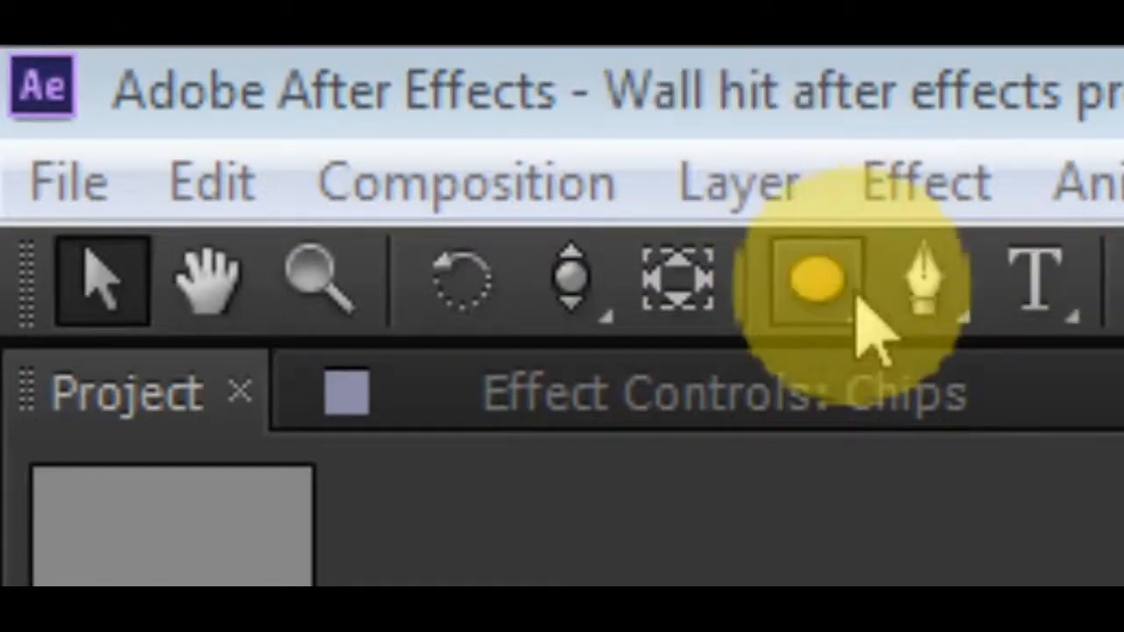
{"action": "left_click", "coordinate": [848, 303]}
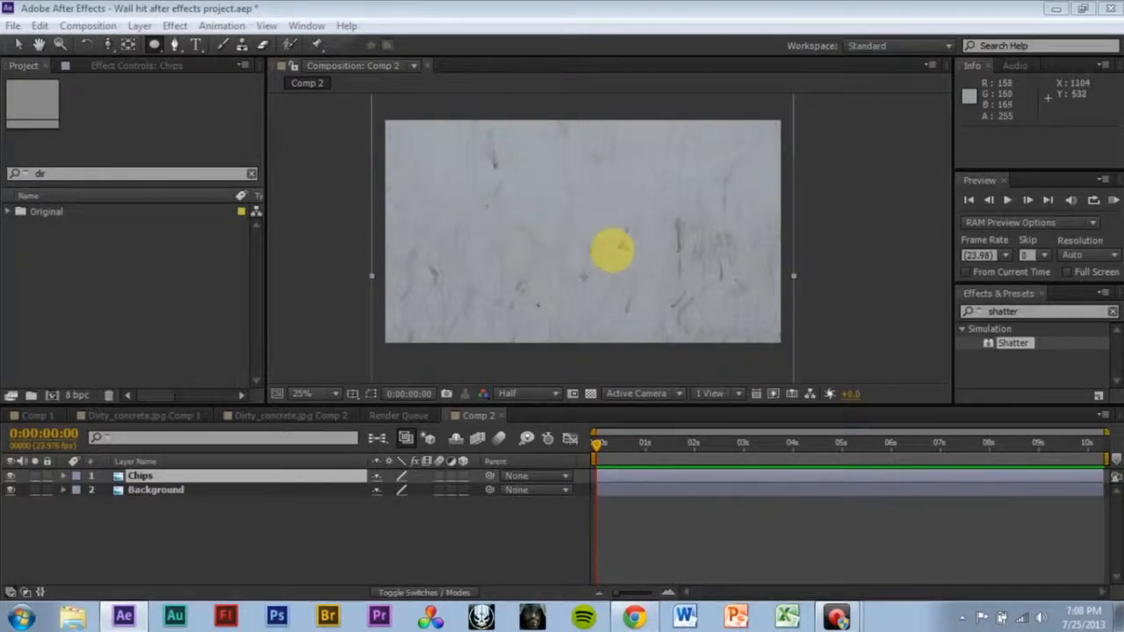
{"action": "left_click", "coordinate": [583, 233]}
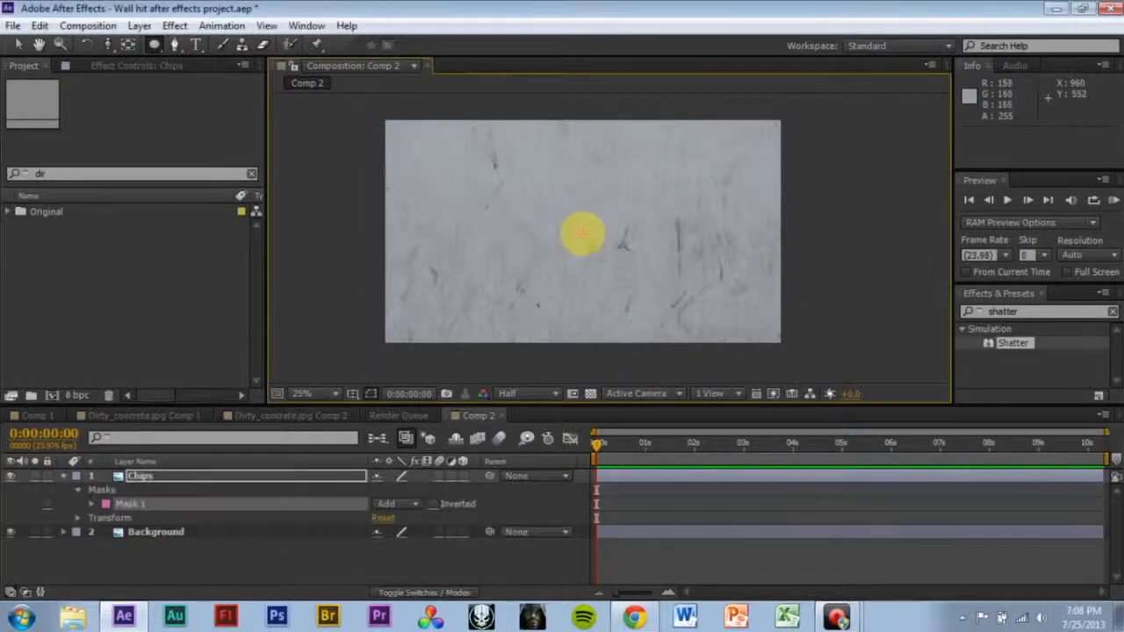
{"action": "left_click_drag", "start_coordinate": [583, 234], "coordinate": [553, 170]}
{"action": "left_click_drag", "start_coordinate": [662, 296], "coordinate": [604, 215]}
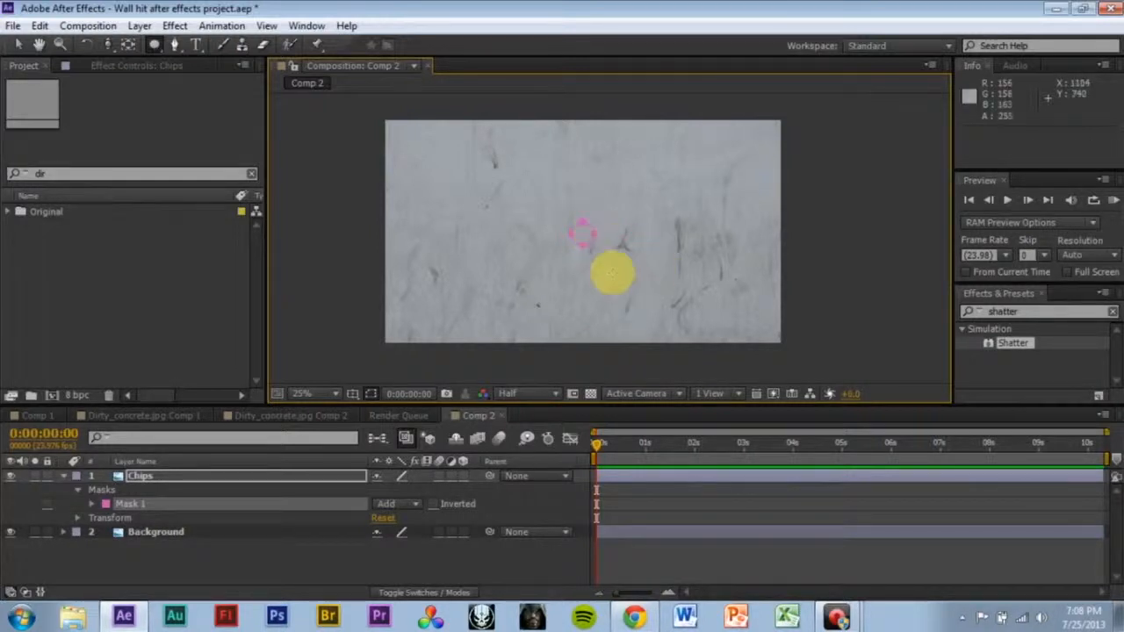
- Set the display colour of the Chips layer's circular mask to black (000000)
{"action": "scroll", "coordinate": [601, 246], "scroll_direction": "up", "scroll_amount": 5}
{"action": "scroll", "coordinate": [587, 227], "scroll_direction": "down", "scroll_amount": 6}
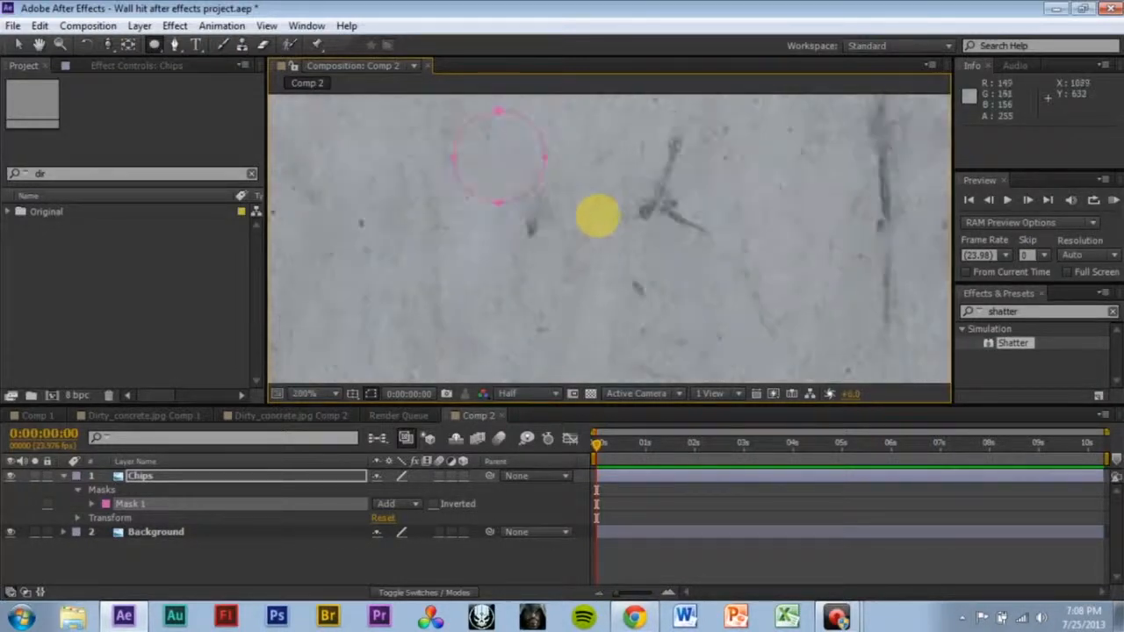
{"action": "scroll", "coordinate": [565, 219], "scroll_direction": "up", "scroll_amount": 1}
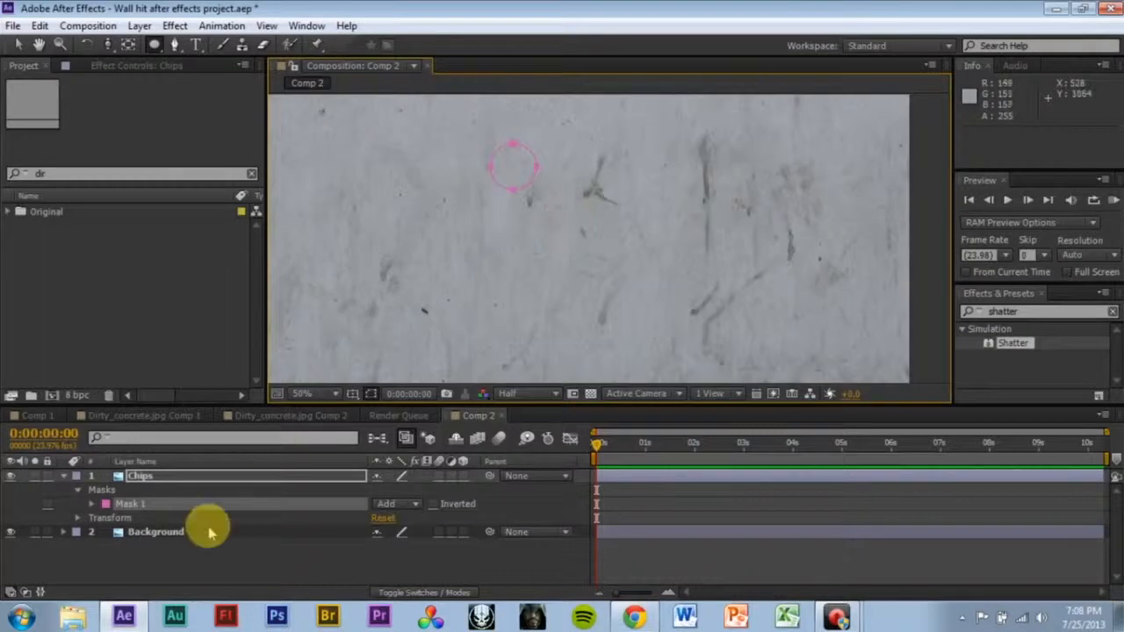
{"action": "left_click", "coordinate": [106, 504]}
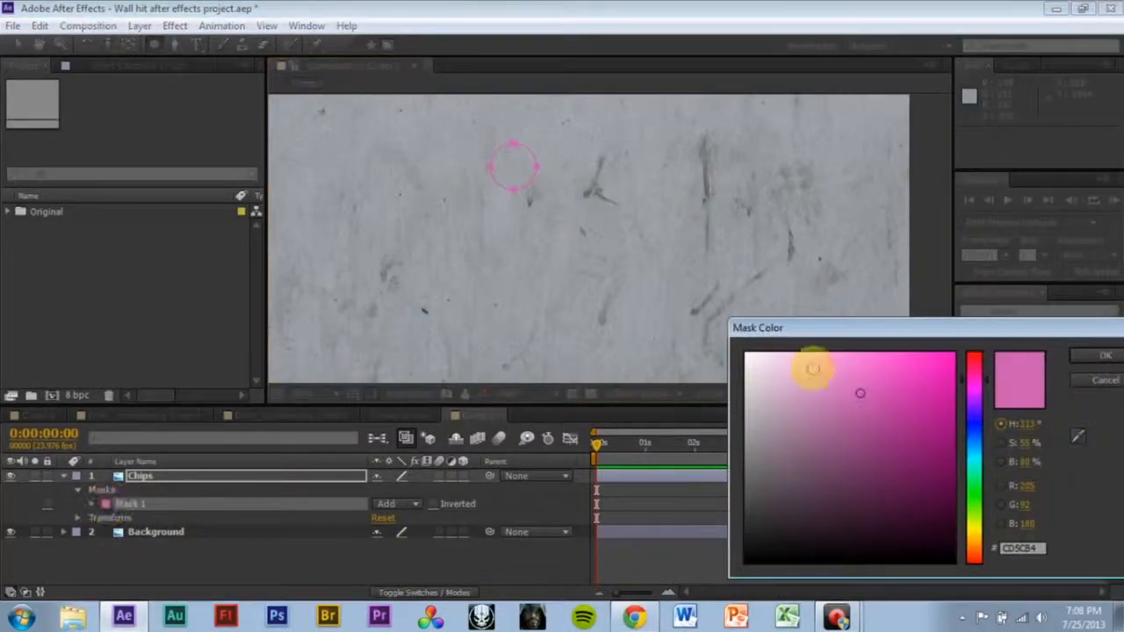
{"action": "left_click_drag", "start_coordinate": [895, 330], "coordinate": [732, 243]}
{"action": "left_click_drag", "start_coordinate": [684, 403], "coordinate": [860, 514]}
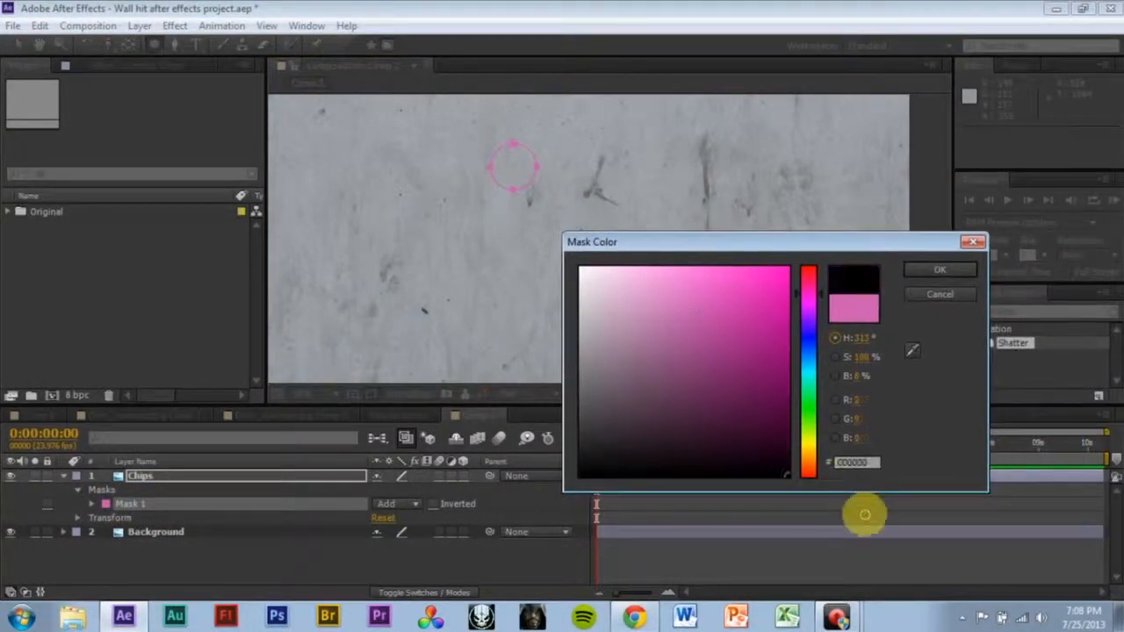
{"action": "left_click", "coordinate": [922, 279]}
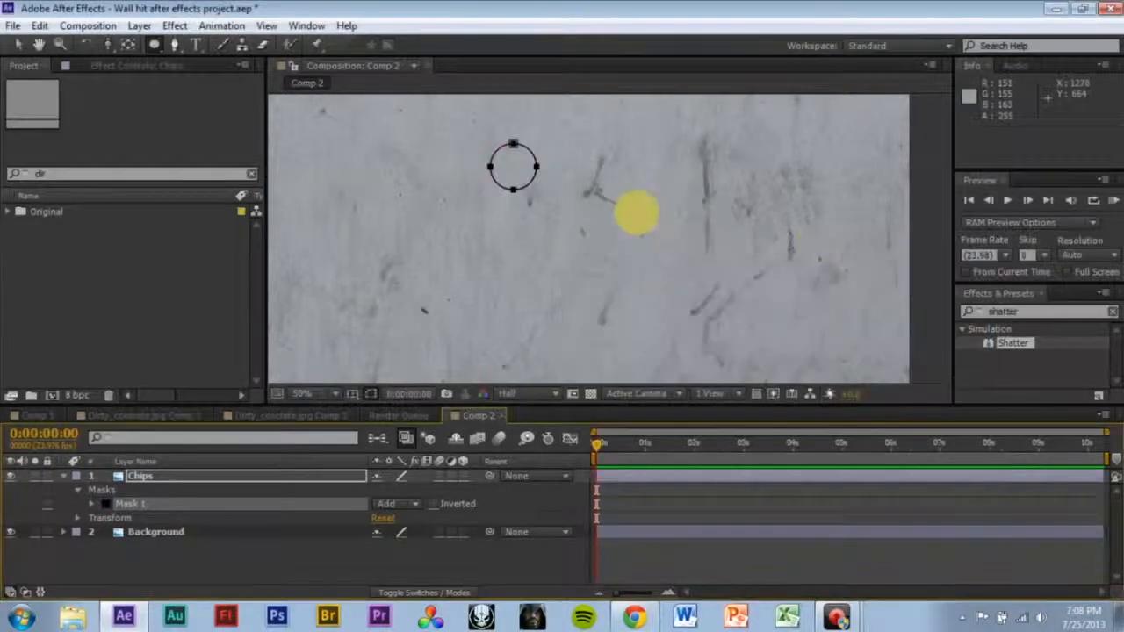
- Add four extra vertices with the Pen tool to the Chips layer's circular mask, one between each pair of existing points
{"action": "scroll", "coordinate": [474, 166], "scroll_direction": "down", "scroll_amount": 1}
{"action": "scroll", "coordinate": [518, 188], "scroll_direction": "up", "scroll_amount": 1}
{"action": "scroll", "coordinate": [594, 223], "scroll_direction": "up", "scroll_amount": 1}
{"action": "scroll", "coordinate": [594, 223], "scroll_direction": "down", "scroll_amount": 2}
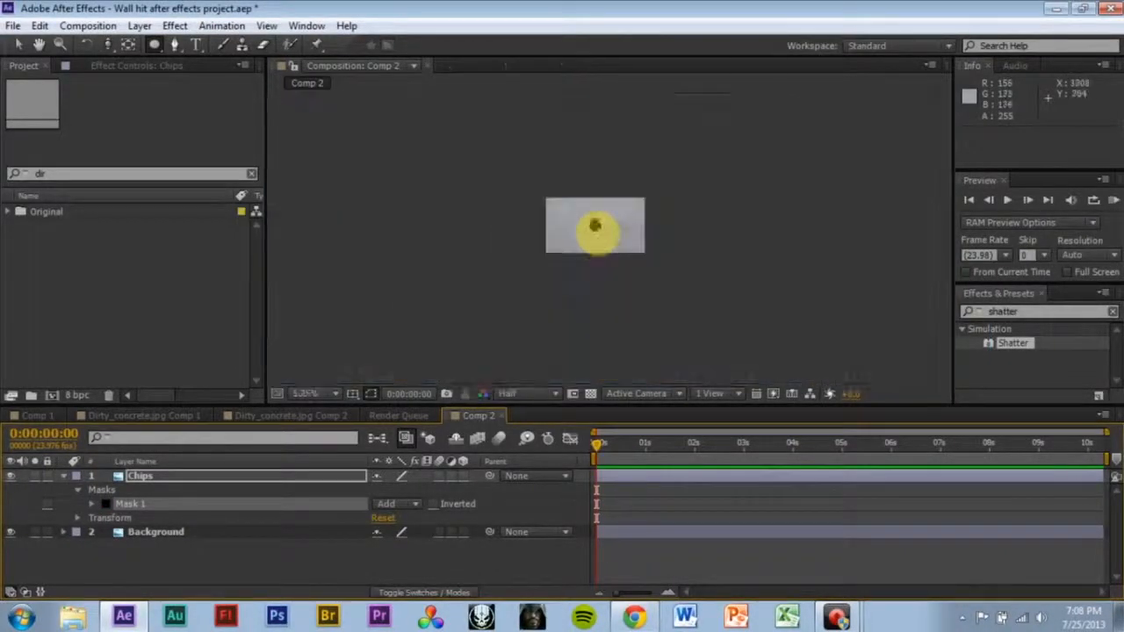
{"action": "scroll", "coordinate": [594, 230], "scroll_direction": "up", "scroll_amount": 2}
{"action": "scroll", "coordinate": [700, 154], "scroll_direction": "up", "scroll_amount": 1}
{"action": "scroll", "coordinate": [476, 219], "scroll_direction": "up", "scroll_amount": 1}
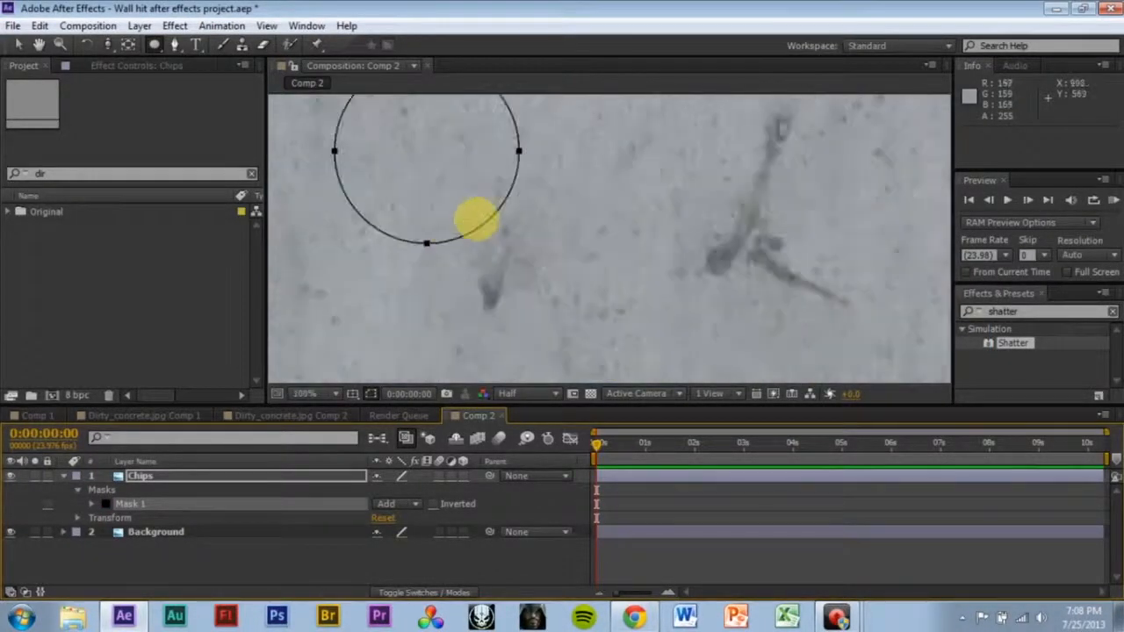
{"action": "left_click_drag", "start_coordinate": [638, 178], "coordinate": [661, 273]}
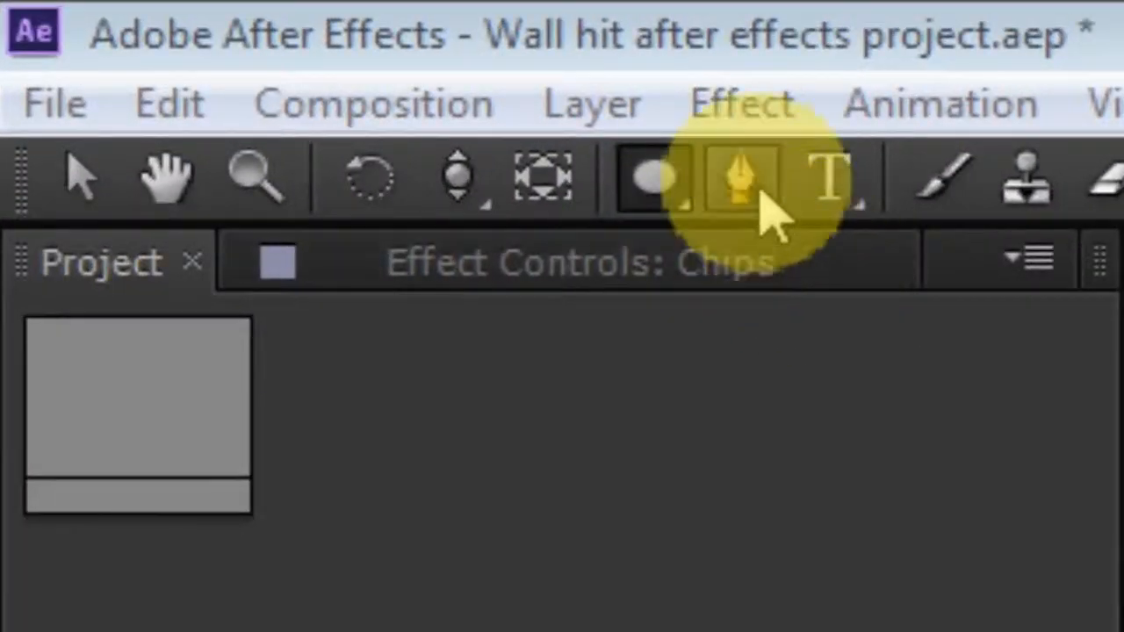
{"action": "left_click", "coordinate": [745, 180]}
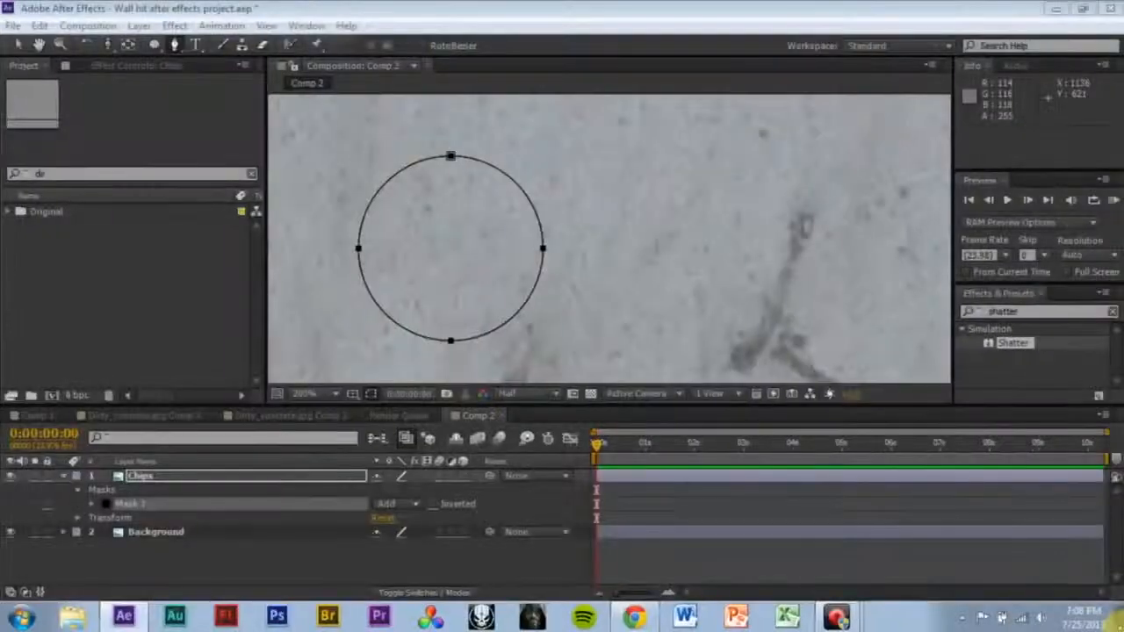
{"action": "left_click", "coordinate": [523, 194]}
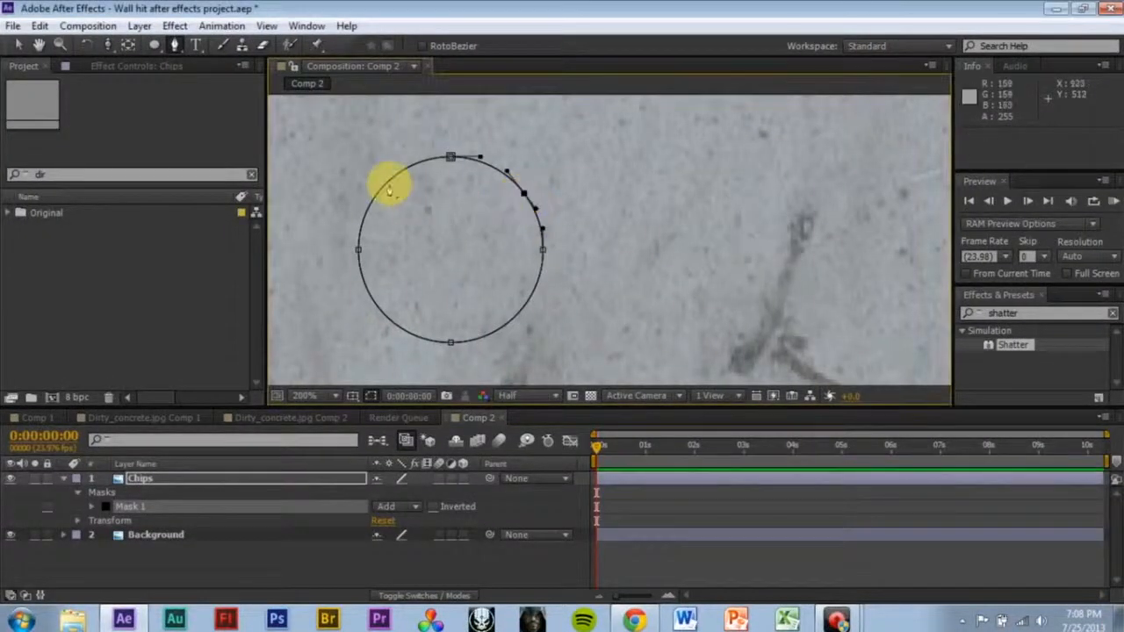
{"action": "left_click", "coordinate": [382, 186]}
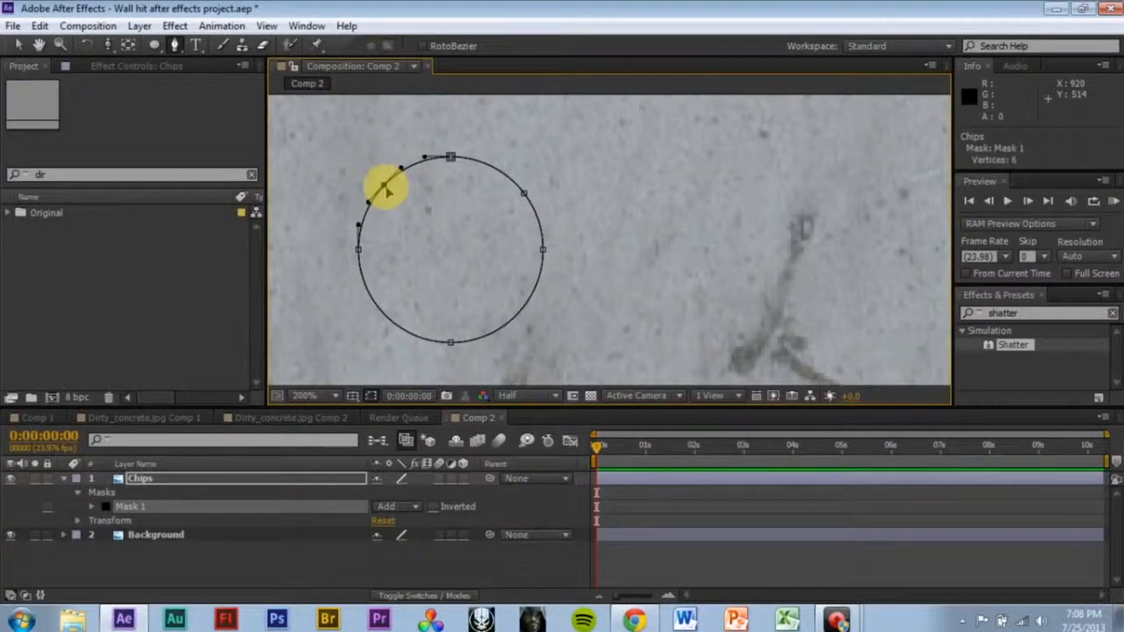
{"action": "left_click", "coordinate": [374, 302]}
{"action": "left_click", "coordinate": [511, 322]}
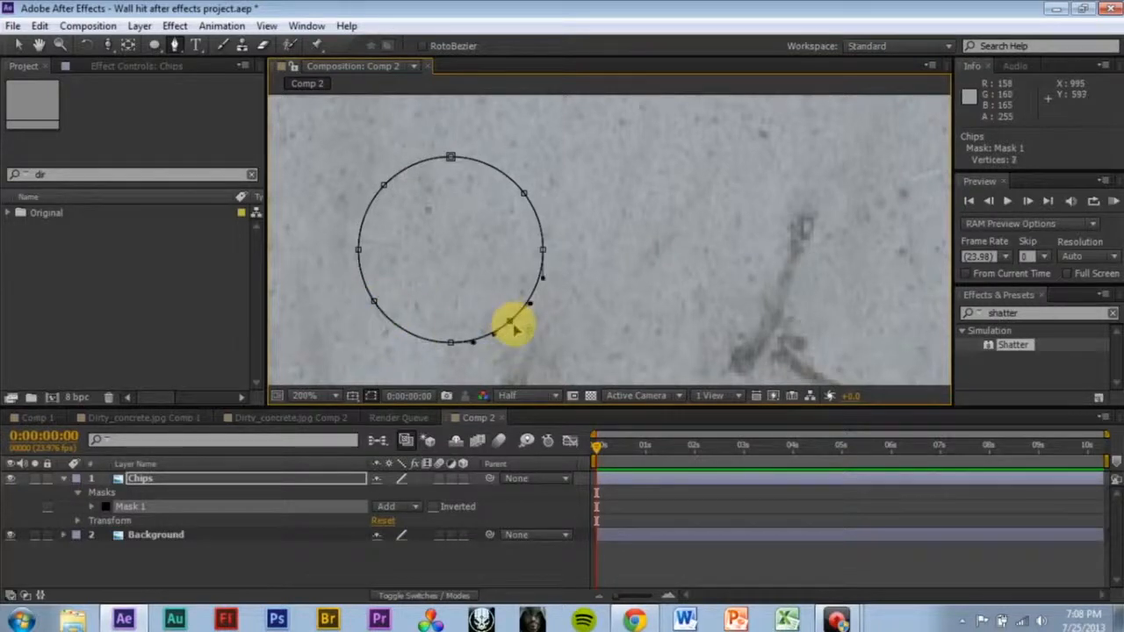
- Move the vertices of the Chips mask in and out to turn the circle into an irregular chip shape
{"action": "left_click_drag", "start_coordinate": [509, 325], "coordinate": [506, 307]}
{"action": "left_click_drag", "start_coordinate": [372, 303], "coordinate": [364, 309]}
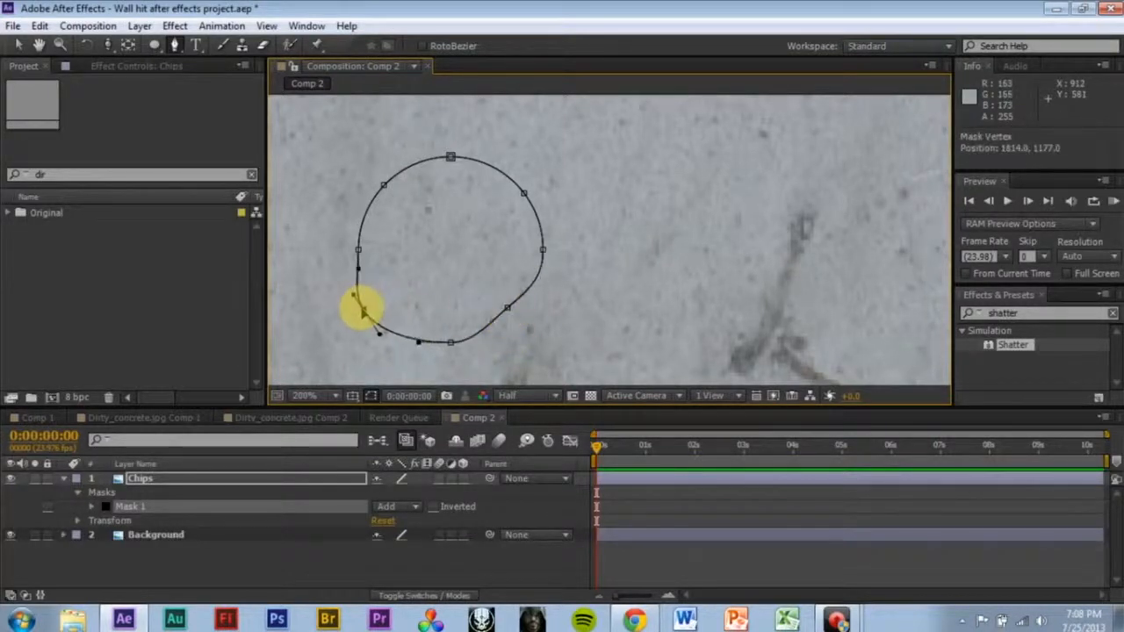
{"action": "left_click_drag", "start_coordinate": [383, 185], "coordinate": [393, 191]}
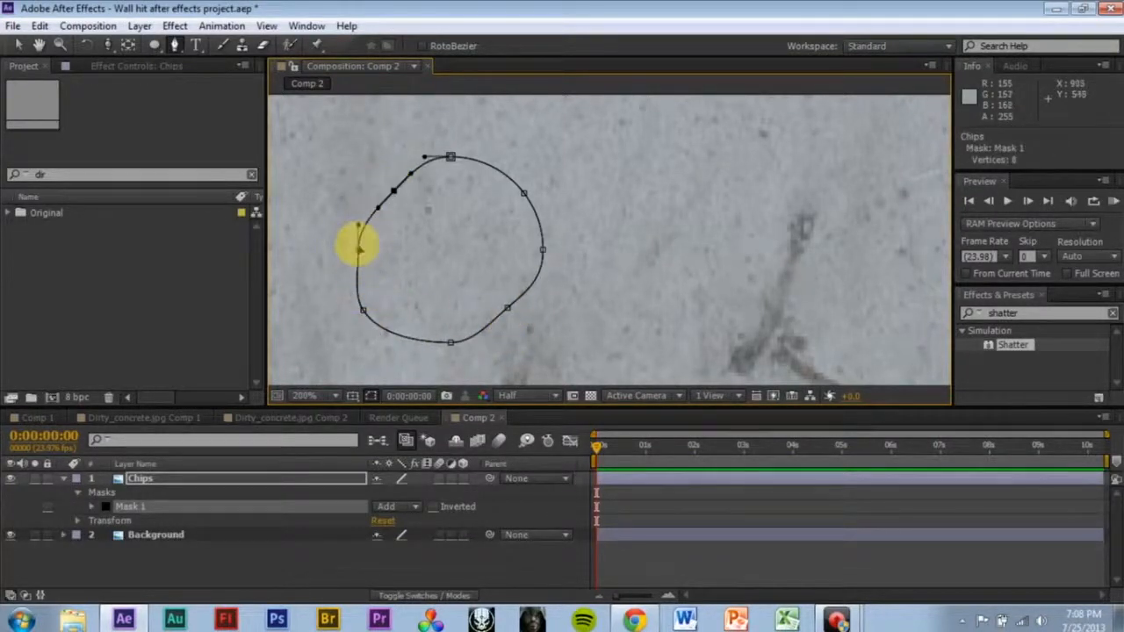
{"action": "left_click_drag", "start_coordinate": [358, 249], "coordinate": [378, 251]}
{"action": "left_click_drag", "start_coordinate": [451, 158], "coordinate": [459, 145]}
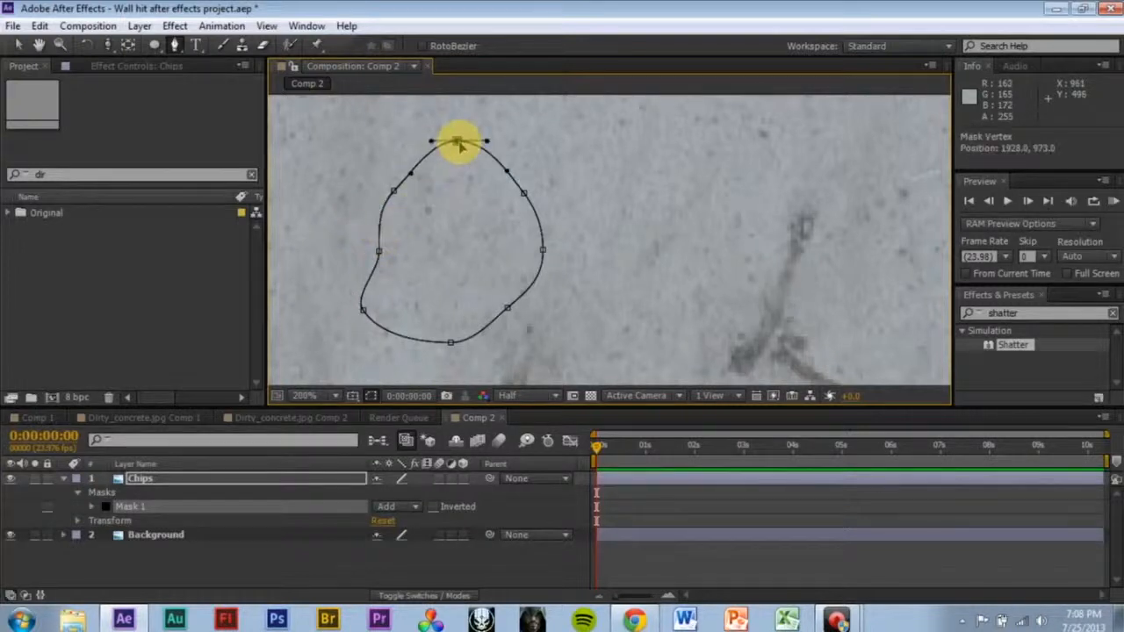
{"action": "left_click_drag", "start_coordinate": [523, 195], "coordinate": [550, 253]}
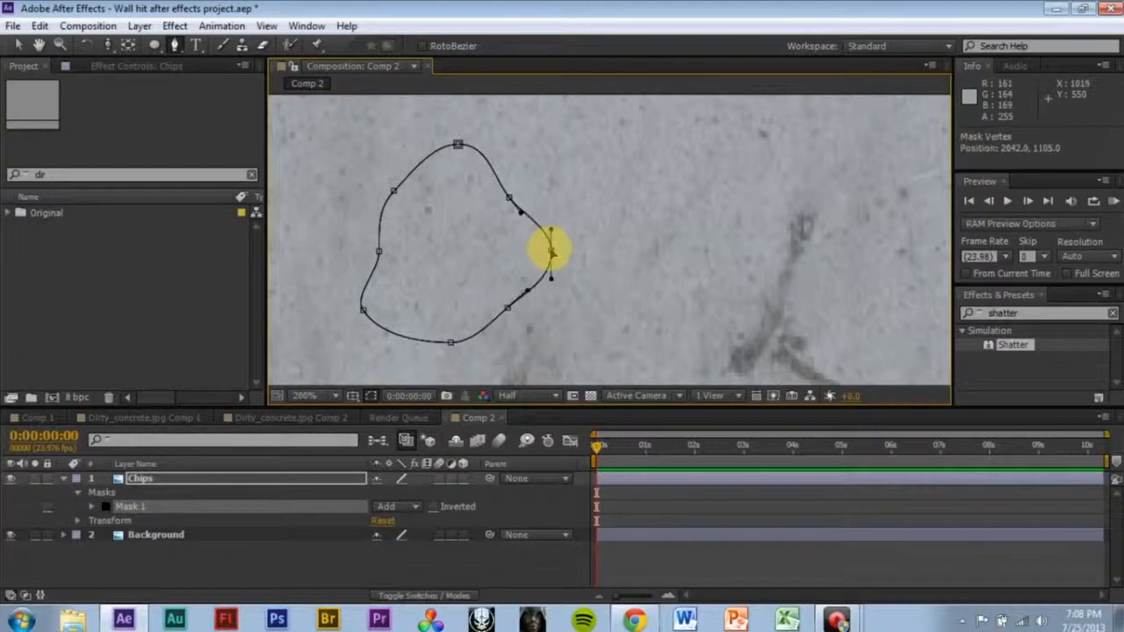
- Find the Roughen Edges effect, apply it to the Chips layer and hide the mask outline in the composition view
{"action": "left_click", "coordinate": [1018, 313]}
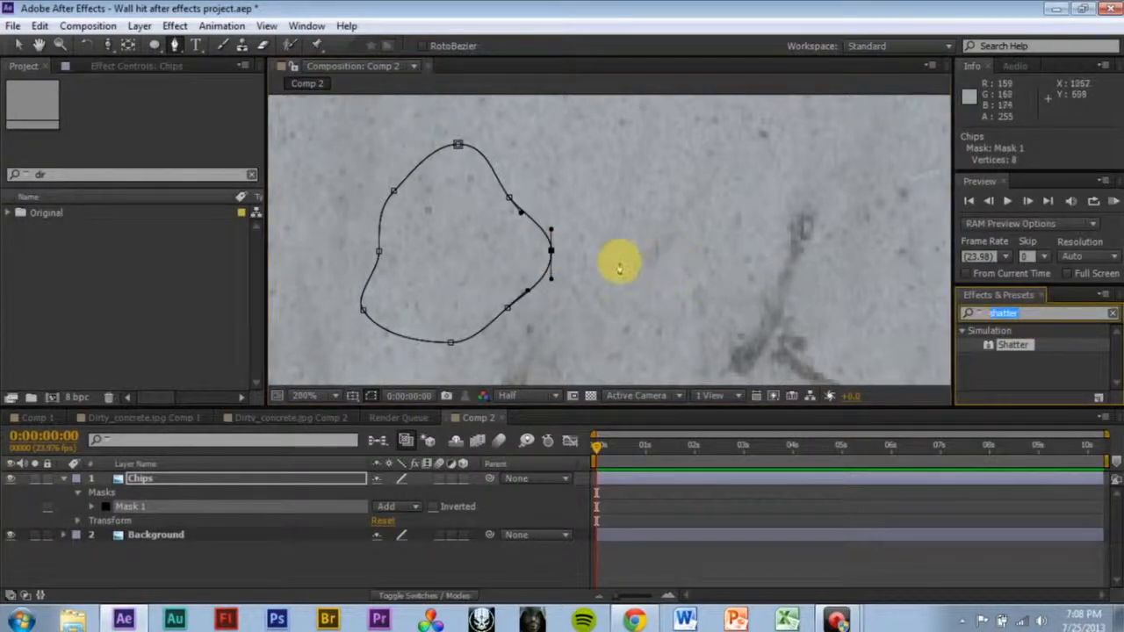
{"action": "type", "text": "Rough"}
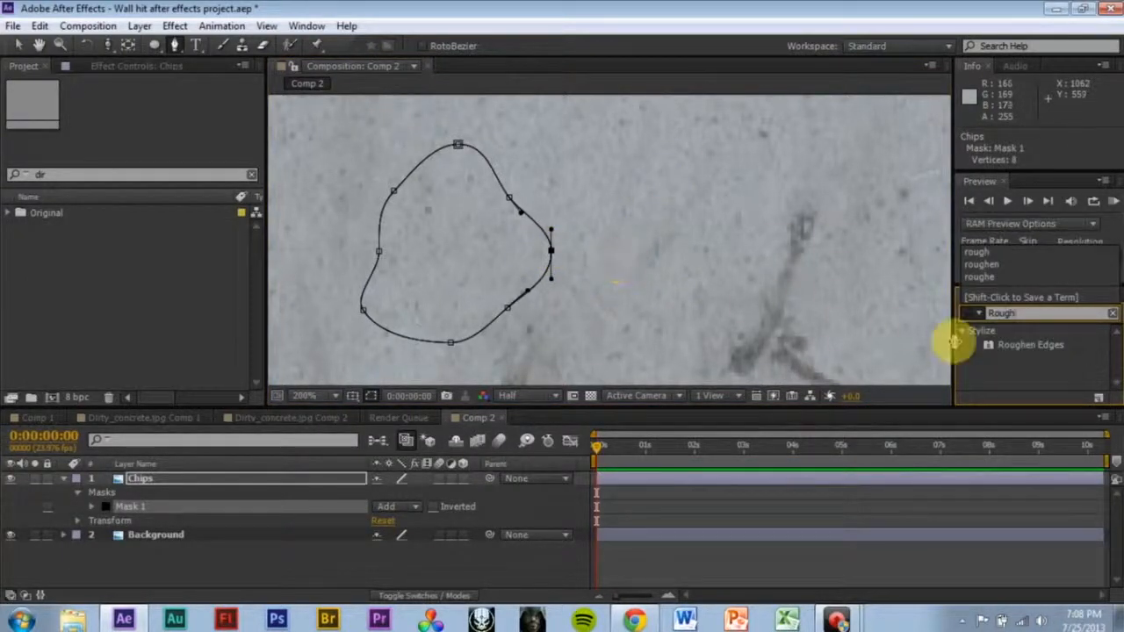
{"action": "left_click_drag", "start_coordinate": [1031, 348], "coordinate": [445, 212]}
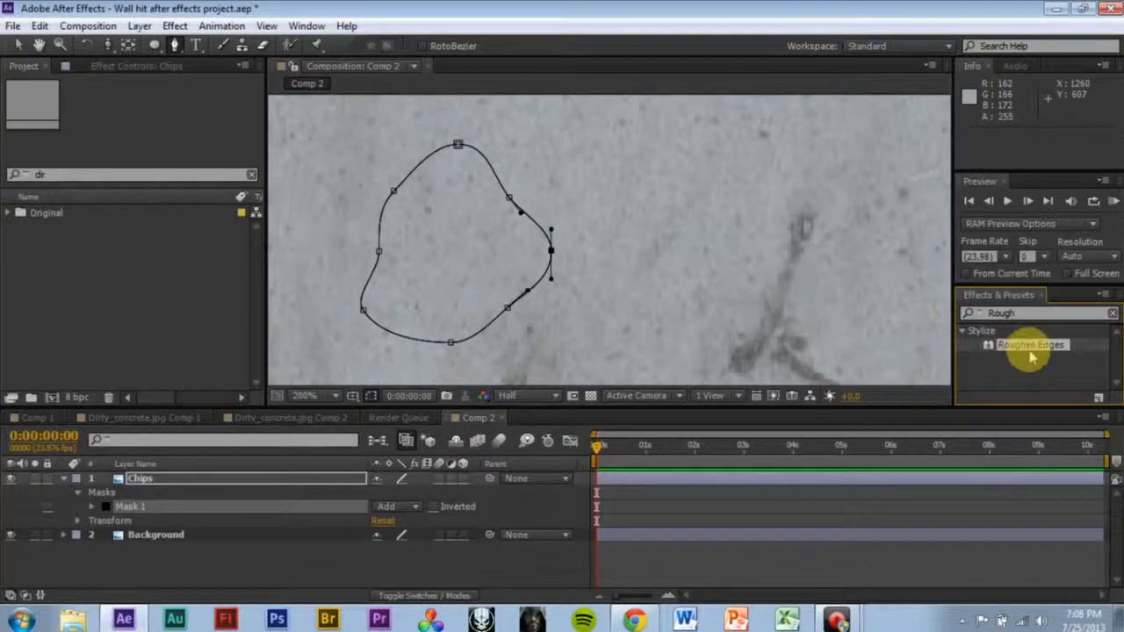
{"action": "left_click_drag", "start_coordinate": [1030, 349], "coordinate": [434, 248]}
{"action": "left_click_drag", "start_coordinate": [975, 343], "coordinate": [353, 198]}
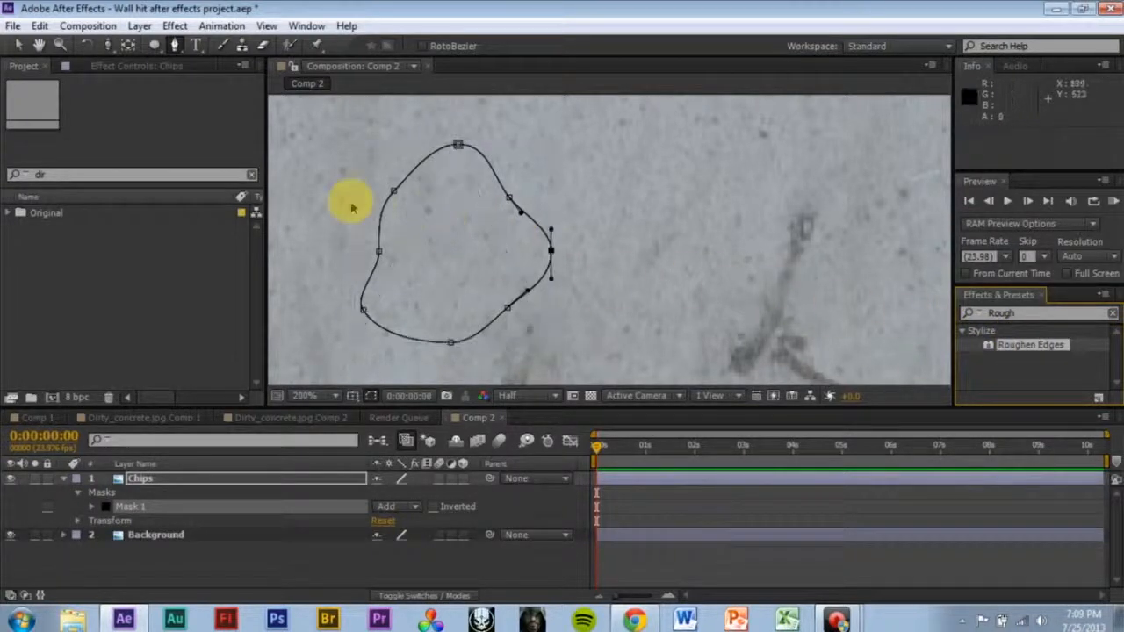
{"action": "left_click", "coordinate": [370, 396]}
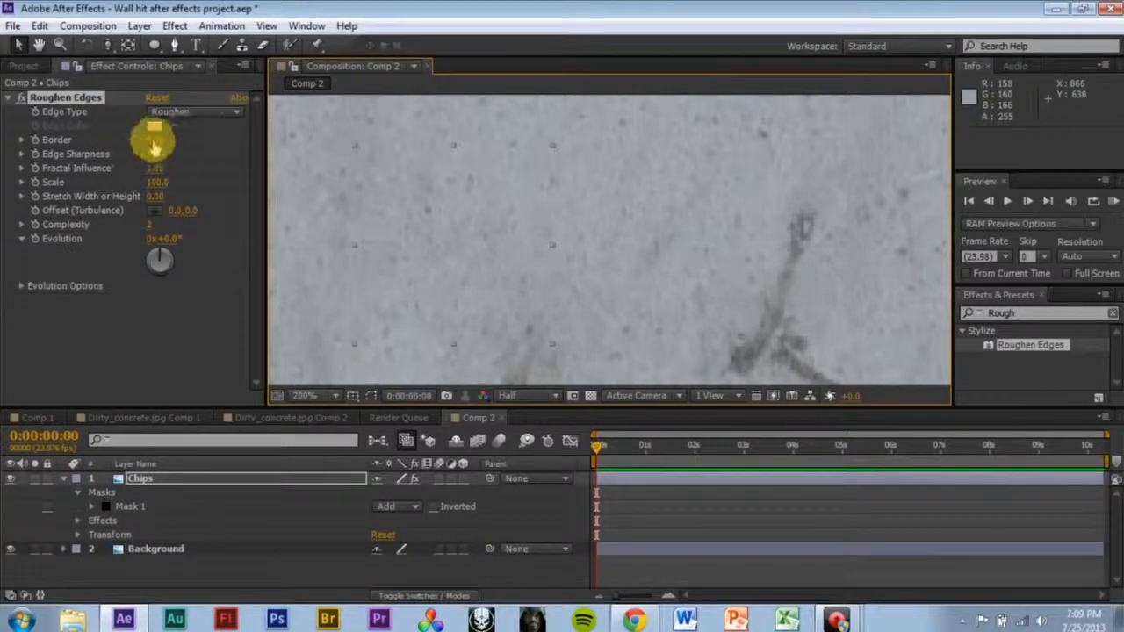
- Solo the Chips layer and set its Roughen Edges Border to 38.60 and Edge Sharpness to 2.79
{"action": "scroll", "coordinate": [541, 198], "scroll_direction": "down", "scroll_amount": 1}
{"action": "left_click", "coordinate": [35, 478]}
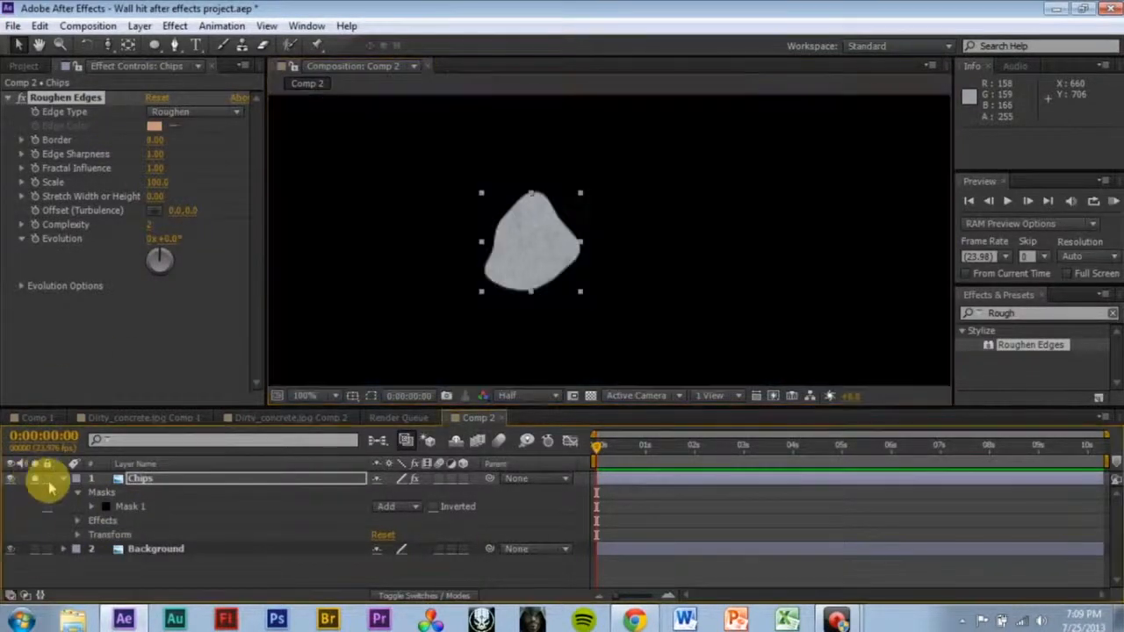
{"action": "scroll", "coordinate": [553, 303], "scroll_direction": "up", "scroll_amount": 1}
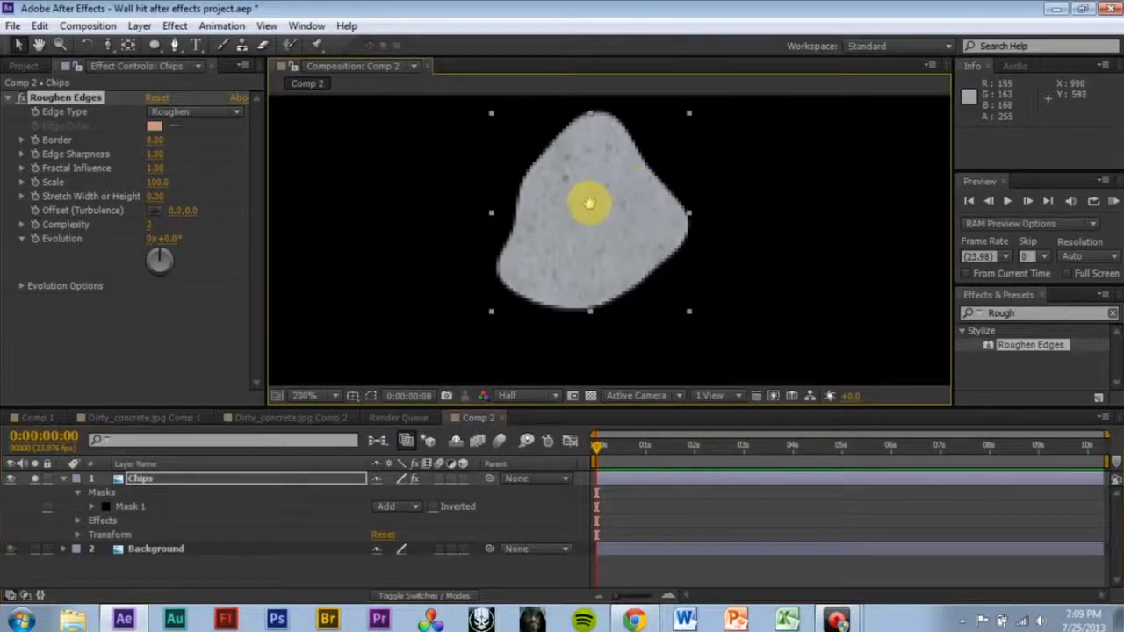
{"action": "left_click_drag", "start_coordinate": [154, 140], "coordinate": [421, 146]}
{"action": "left_click_drag", "start_coordinate": [151, 154], "coordinate": [319, 171]}
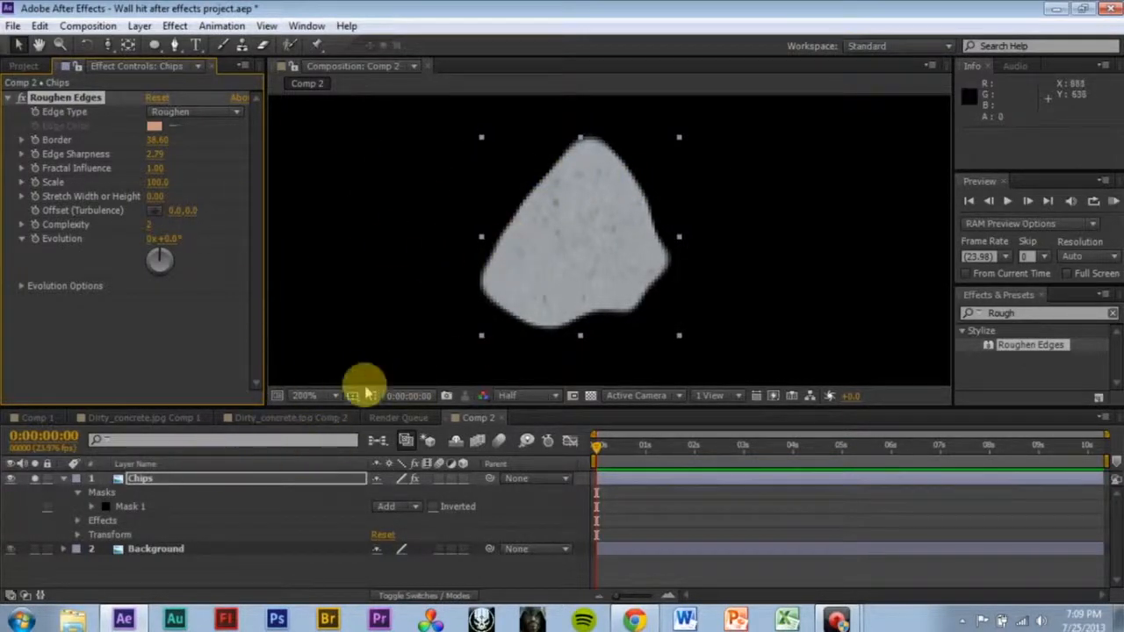
- Turn off solo on the Chips layer and check how it blends with the concrete background
{"action": "key", "text": "comma"}
{"action": "key", "text": "comma"}
{"action": "scroll", "coordinate": [697, 227], "scroll_direction": "down", "scroll_amount": 1}
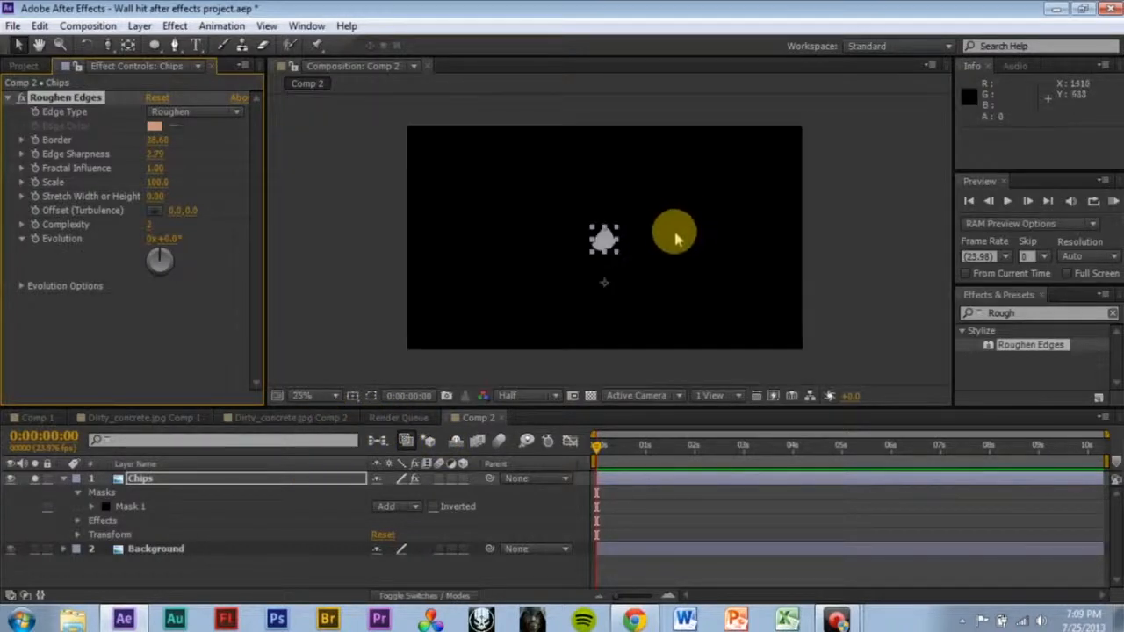
{"action": "left_click", "coordinate": [35, 479]}
{"action": "scroll", "coordinate": [733, 261], "scroll_direction": "up", "scroll_amount": 1}
{"action": "scroll", "coordinate": [732, 285], "scroll_direction": "down", "scroll_amount": 1}
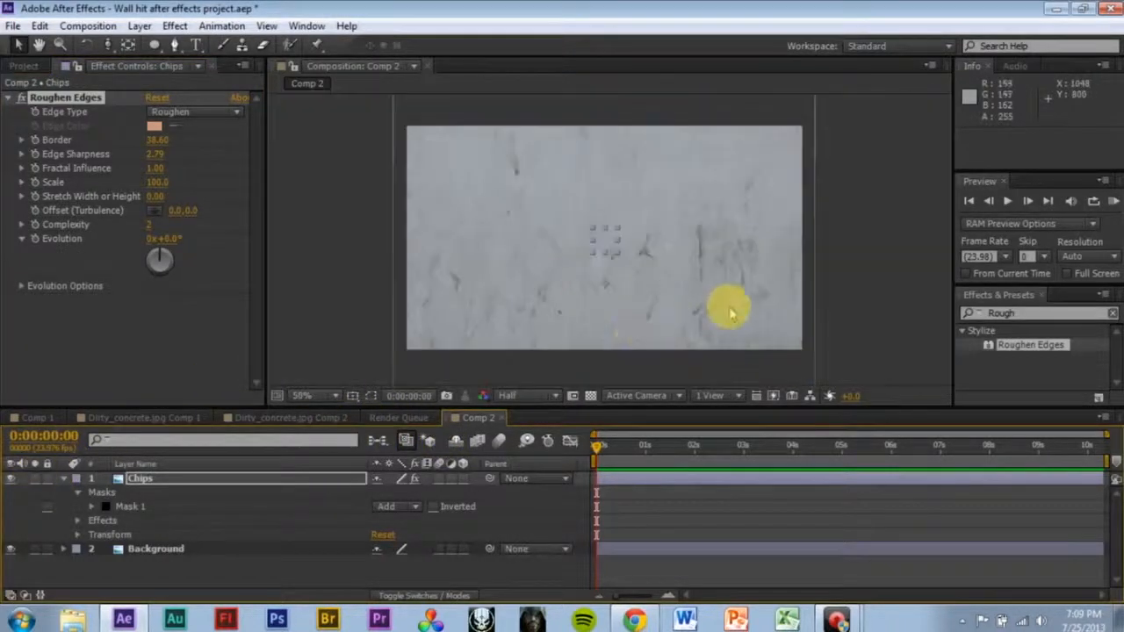
{"action": "left_click", "coordinate": [853, 238]}
{"action": "scroll", "coordinate": [712, 277], "scroll_direction": "up", "scroll_amount": 1}
{"action": "scroll", "coordinate": [660, 281], "scroll_direction": "down", "scroll_amount": 1}
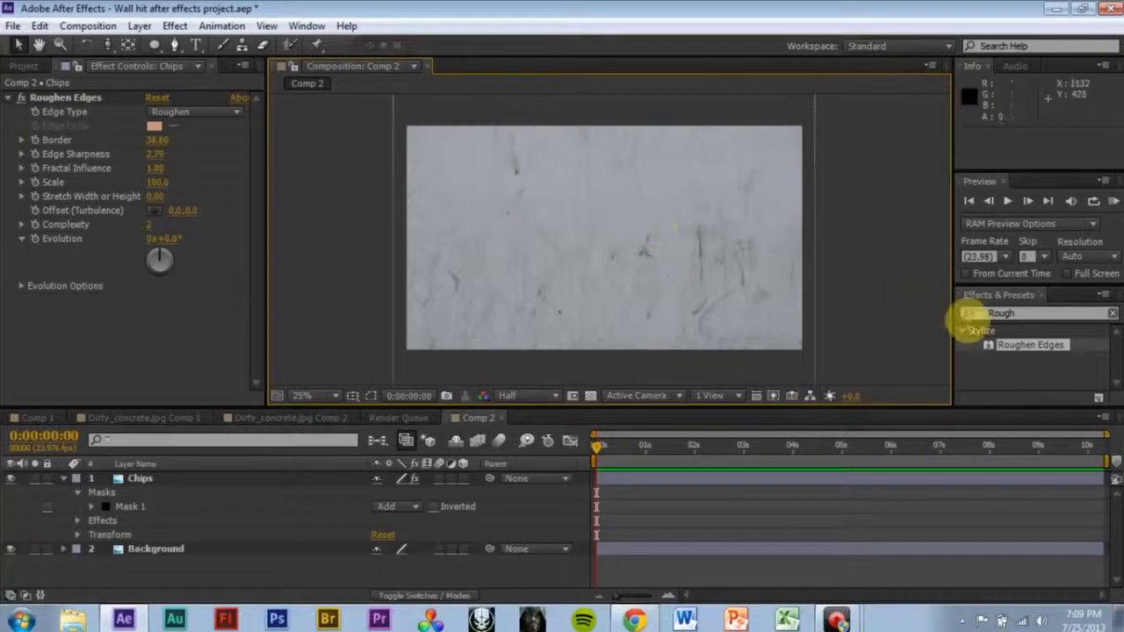
- Find the Shatter effect, apply it to the Chips layer below Roughen Edges and set its View to Rendered
{"action": "left_click", "coordinate": [1009, 312]}
{"action": "type", "text": "shat"}
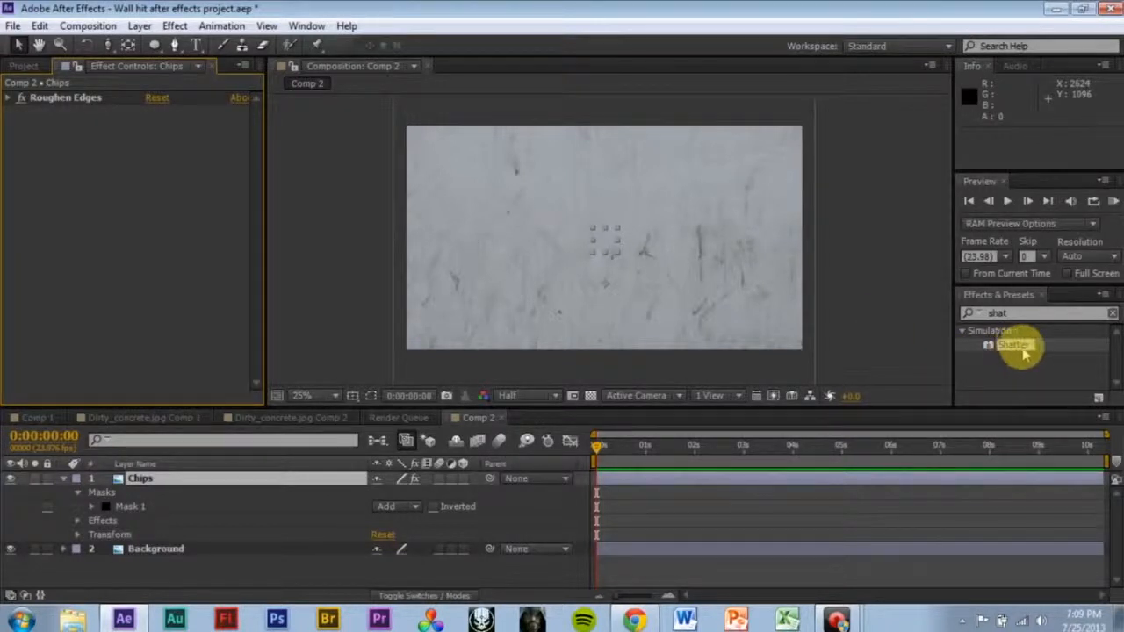
{"action": "left_click_drag", "start_coordinate": [1023, 351], "coordinate": [88, 211]}
{"action": "scroll", "coordinate": [562, 289], "scroll_direction": "up", "scroll_amount": 2}
{"action": "scroll", "coordinate": [562, 290], "scroll_direction": "down", "scroll_amount": 2}
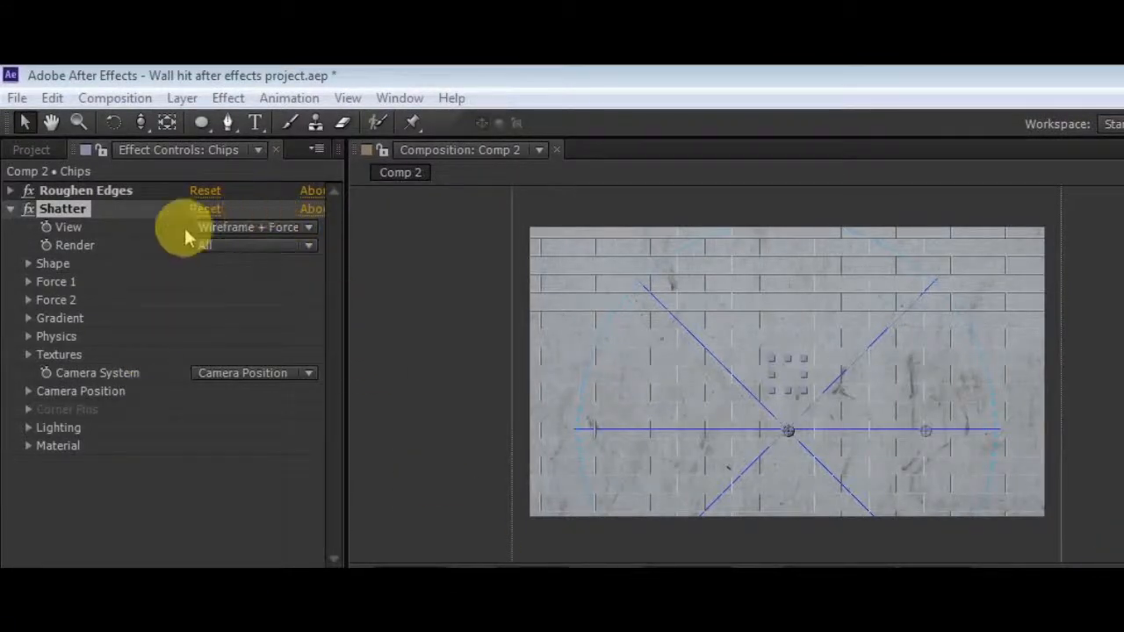
{"action": "left_click", "coordinate": [234, 230]}
{"action": "left_click", "coordinate": [251, 249]}
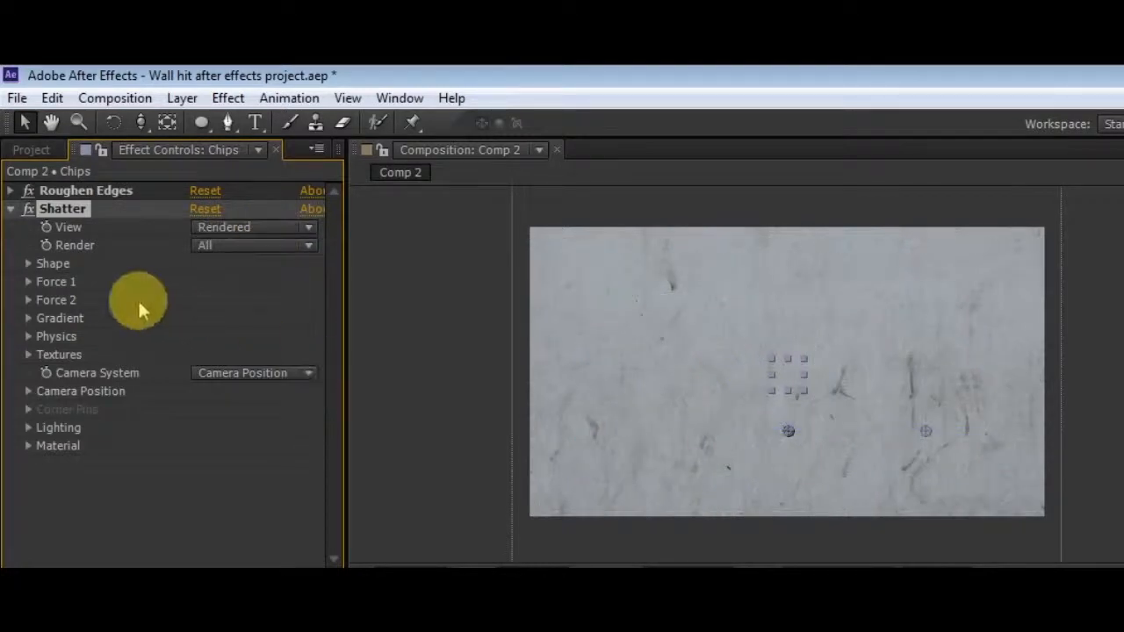
- Set the Shatter effect's shape Pattern to Glass with Repetitions of 100
{"action": "left_click", "coordinate": [29, 265]}
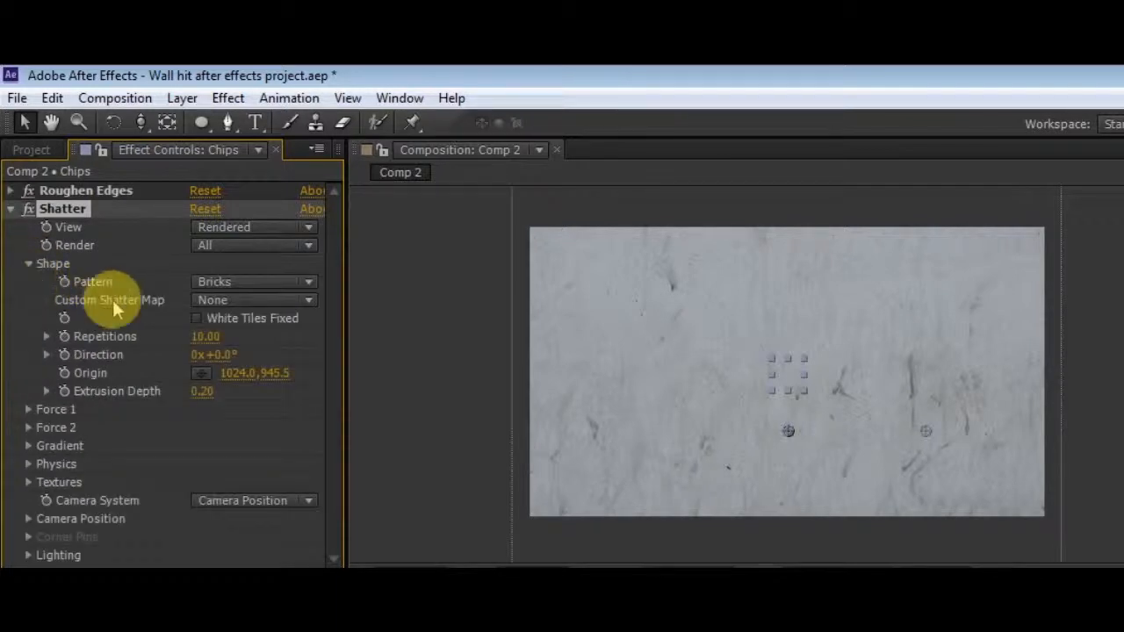
{"action": "left_click", "coordinate": [253, 292]}
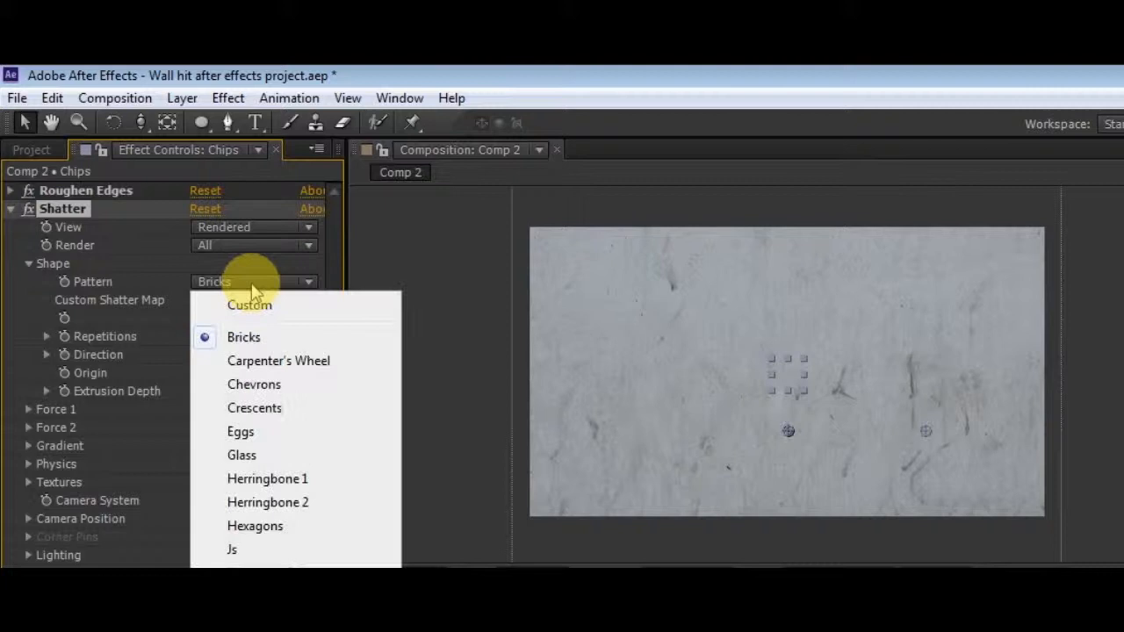
{"action": "left_click", "coordinate": [288, 456]}
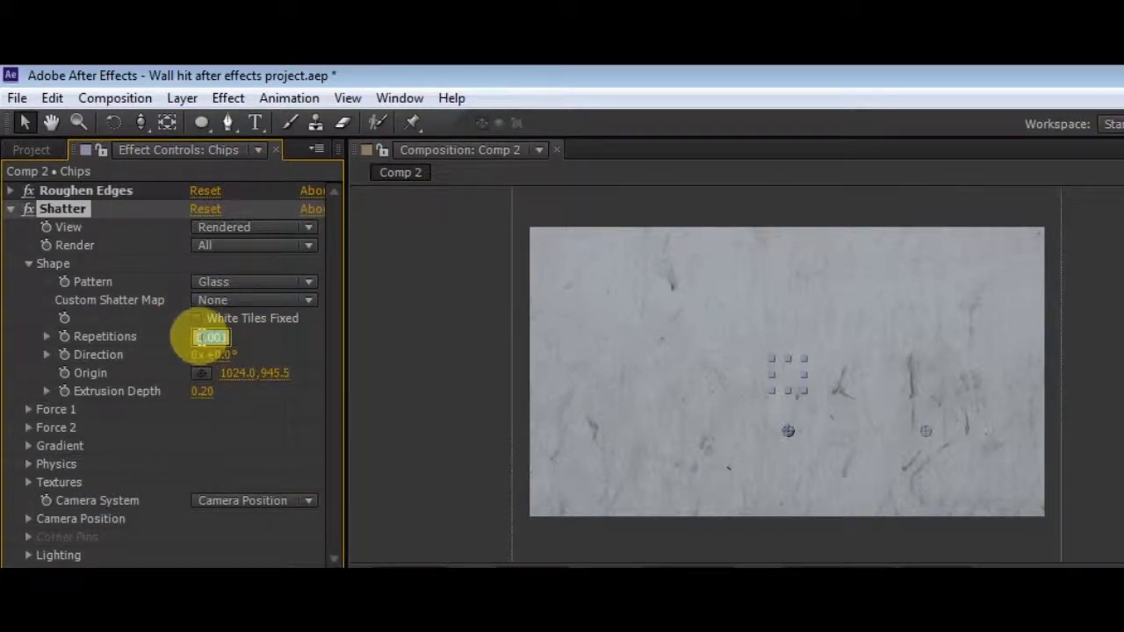
{"action": "type", "text": "100"}
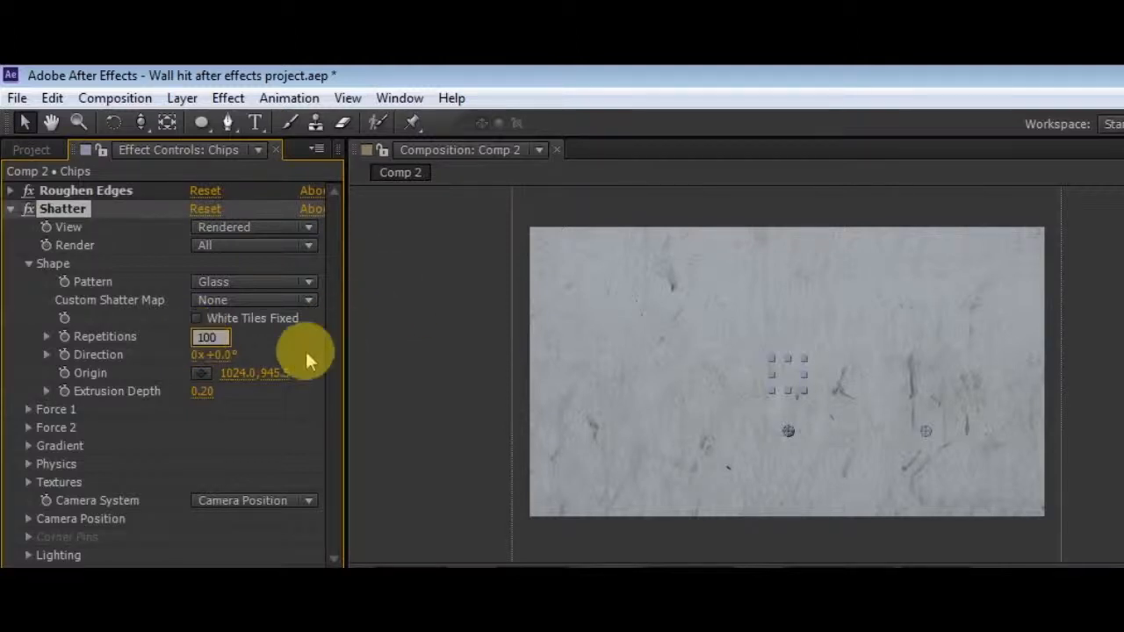
{"action": "key", "text": "Return"}
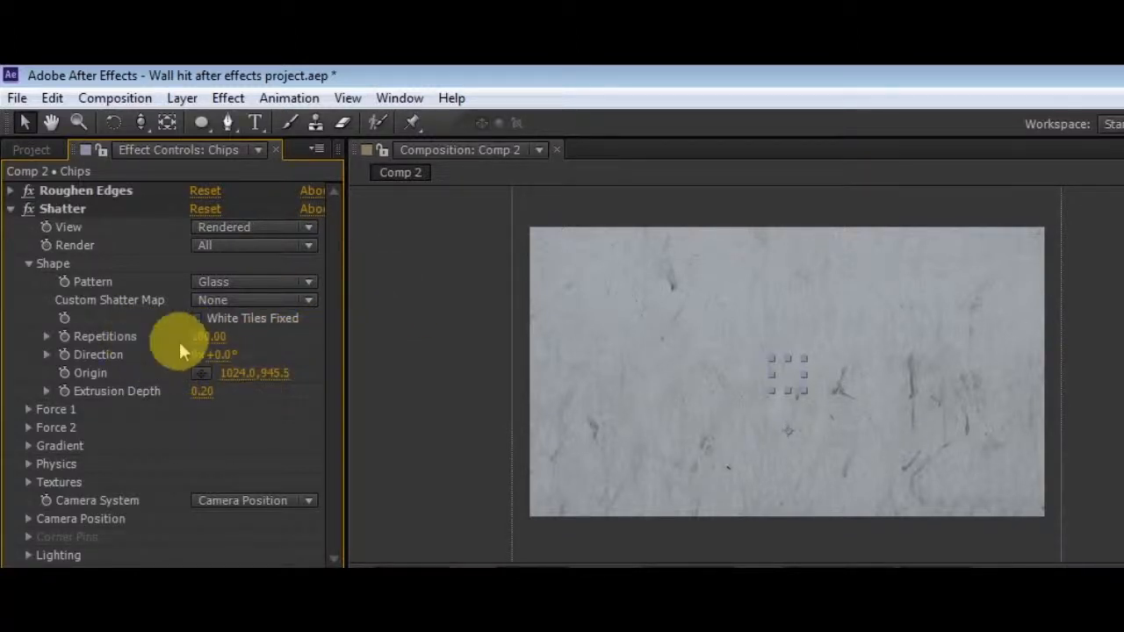
- Set the Shatter effect's Extrusion Depth to 0.15 and examine the scattered pieces against the wall
{"action": "left_click", "coordinate": [202, 393]}
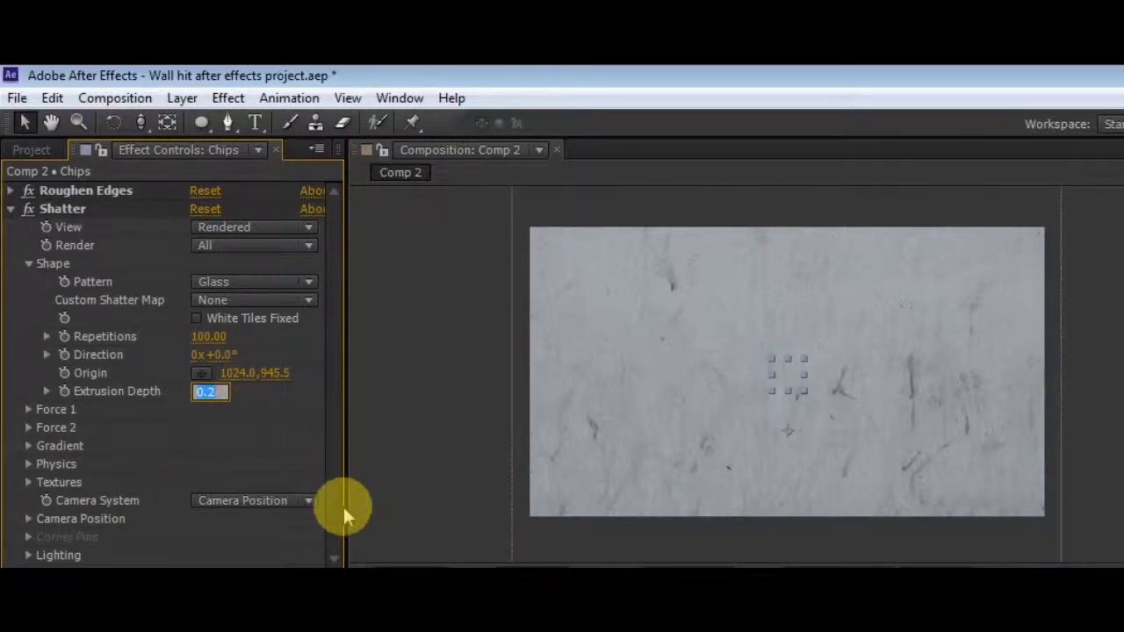
{"action": "type", "text": "0.15"}
{"action": "left_click", "coordinate": [1119, 356]}
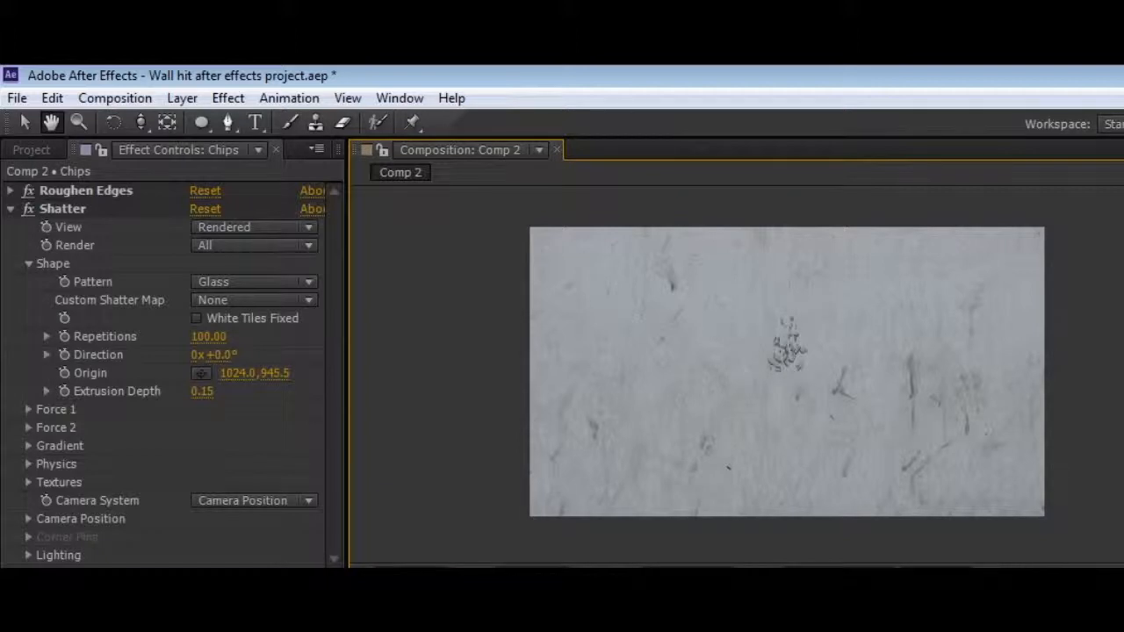
{"action": "key", "text": "v"}
{"action": "scroll", "coordinate": [808, 367], "scroll_direction": "up", "scroll_amount": 1}
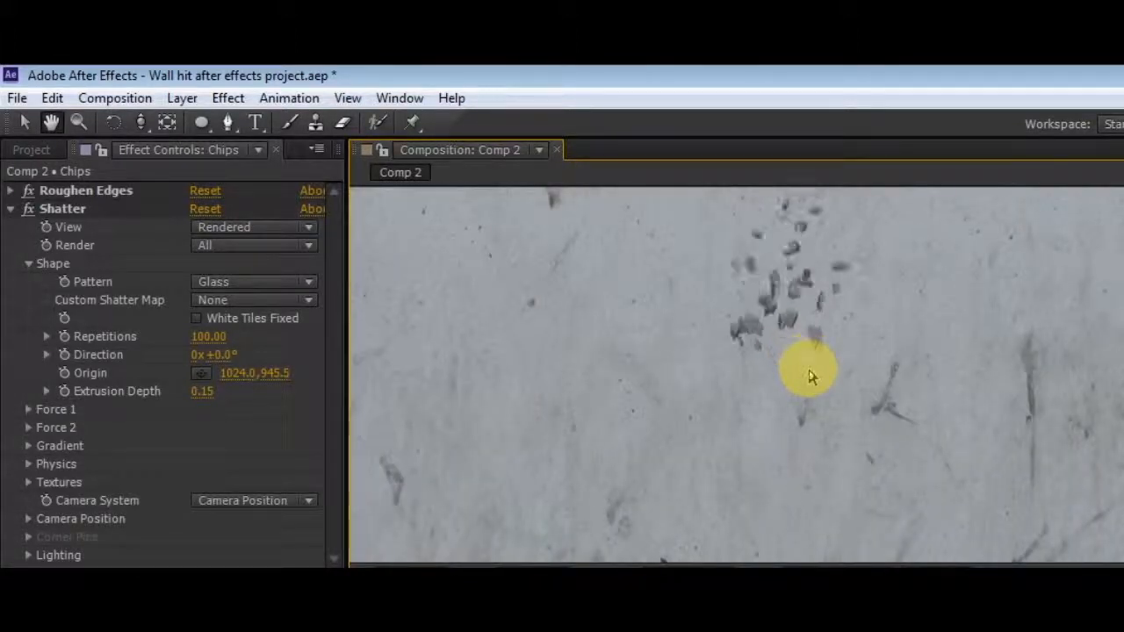
{"action": "scroll", "coordinate": [808, 372], "scroll_direction": "down", "scroll_amount": 1}
{"action": "scroll", "coordinate": [785, 313], "scroll_direction": "up", "scroll_amount": 1}
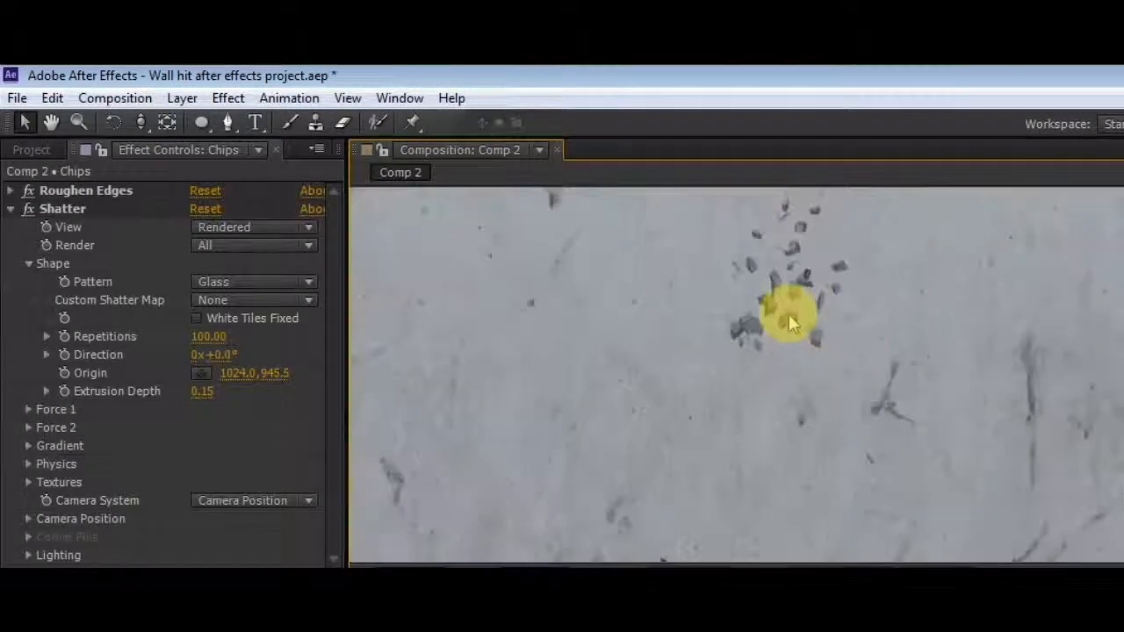
{"action": "scroll", "coordinate": [806, 387], "scroll_direction": "down", "scroll_amount": 1}
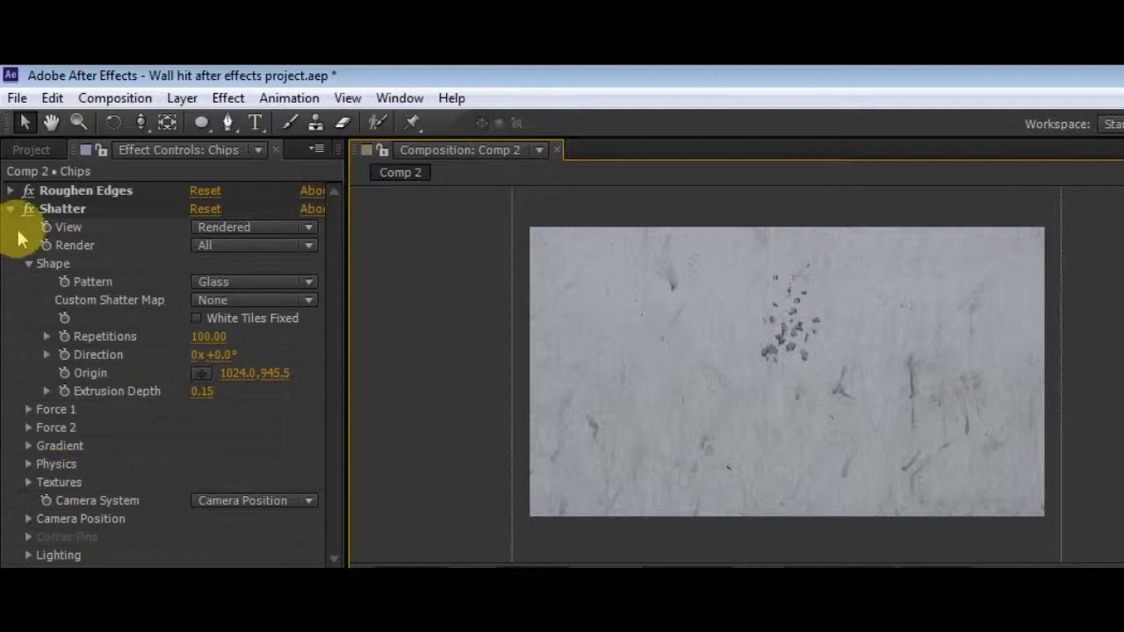
- Move the Shatter effect's Force 1 Position to the centre of the Chips layer at 1024.0, 735.5
{"action": "left_click", "coordinate": [30, 264]}
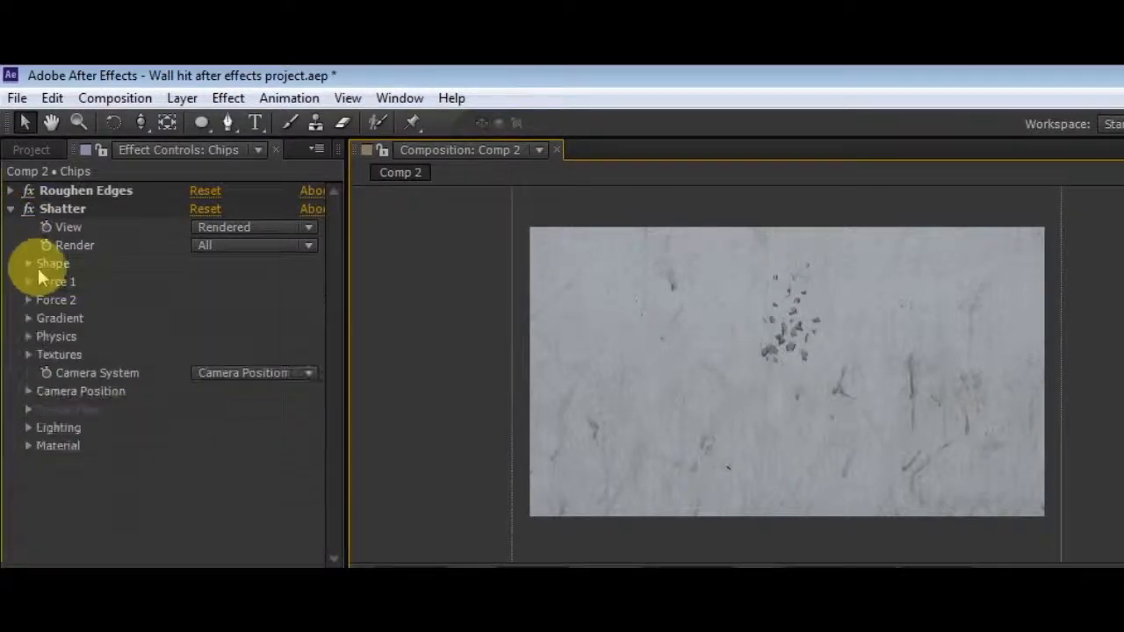
{"action": "left_click", "coordinate": [29, 282]}
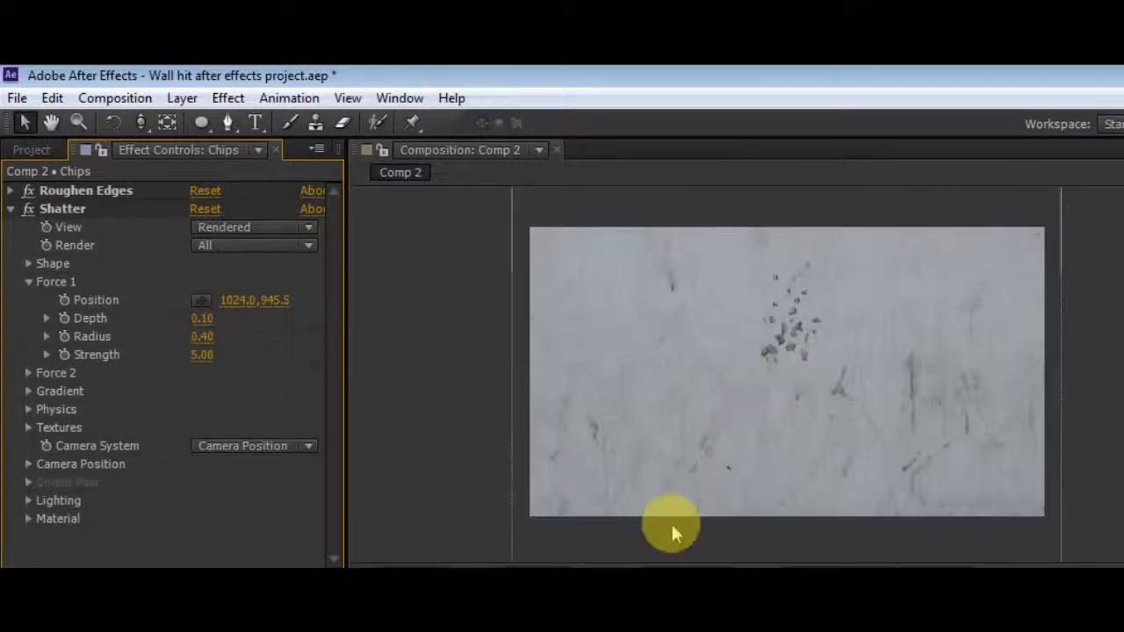
{"action": "scroll", "coordinate": [862, 454], "scroll_direction": "up", "scroll_amount": 2}
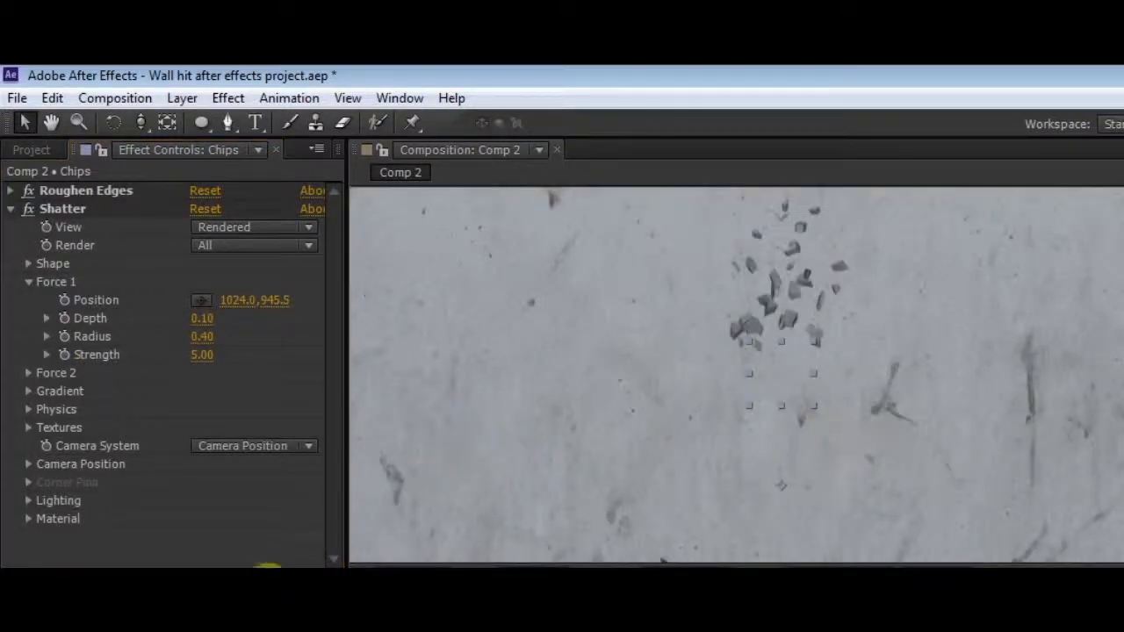
{"action": "left_click", "coordinate": [201, 303]}
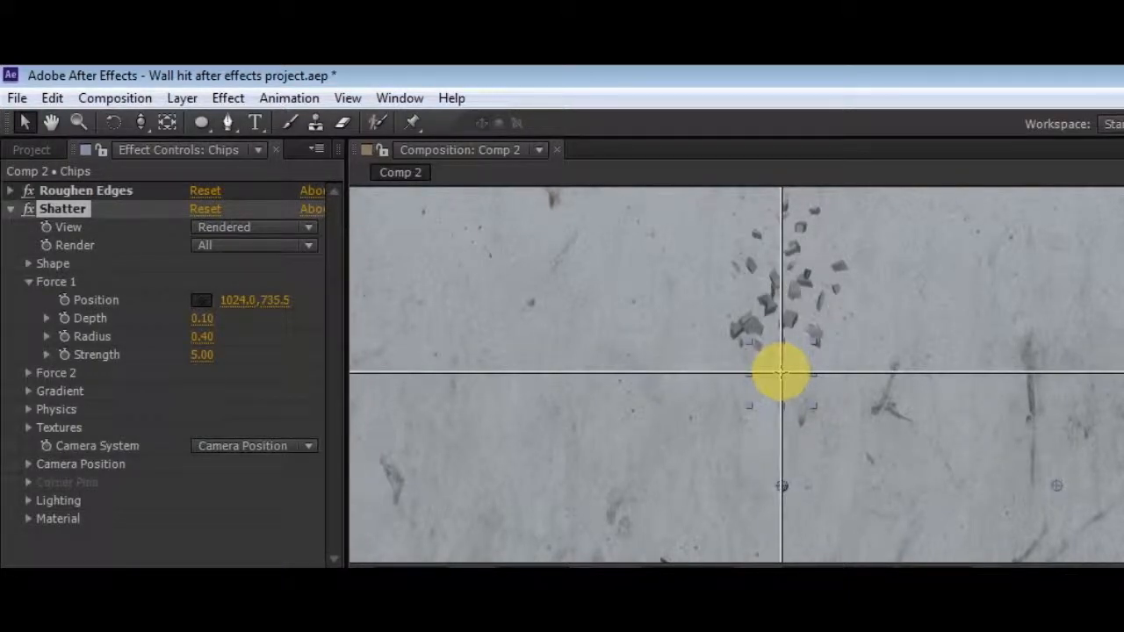
{"action": "left_click", "coordinate": [781, 373]}
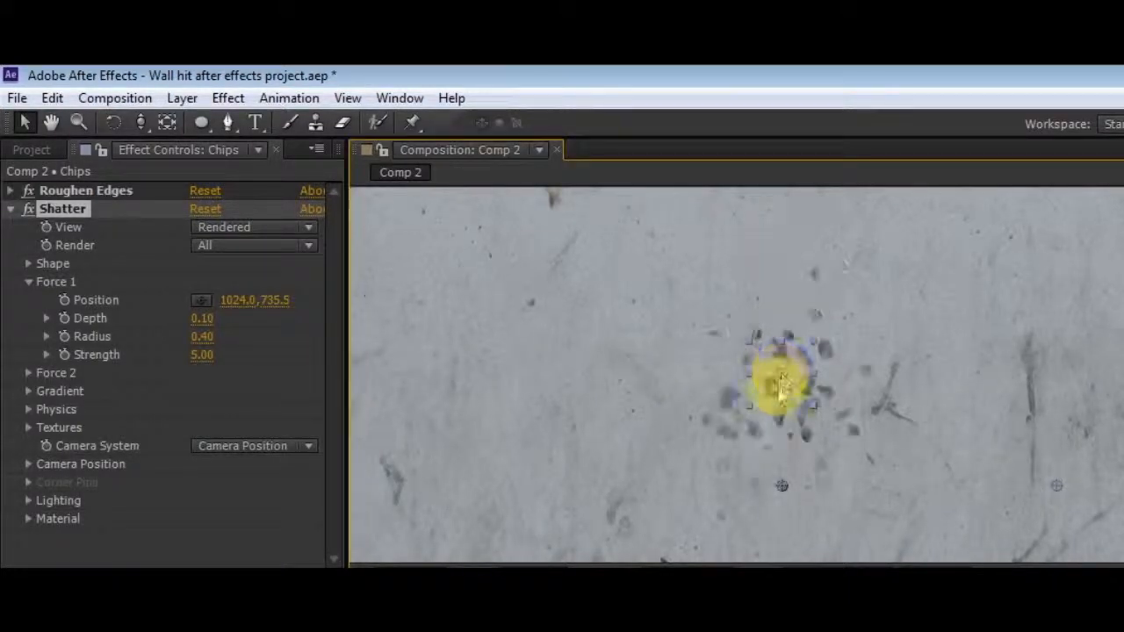
{"action": "scroll", "coordinate": [784, 388], "scroll_direction": "down", "scroll_amount": 2}
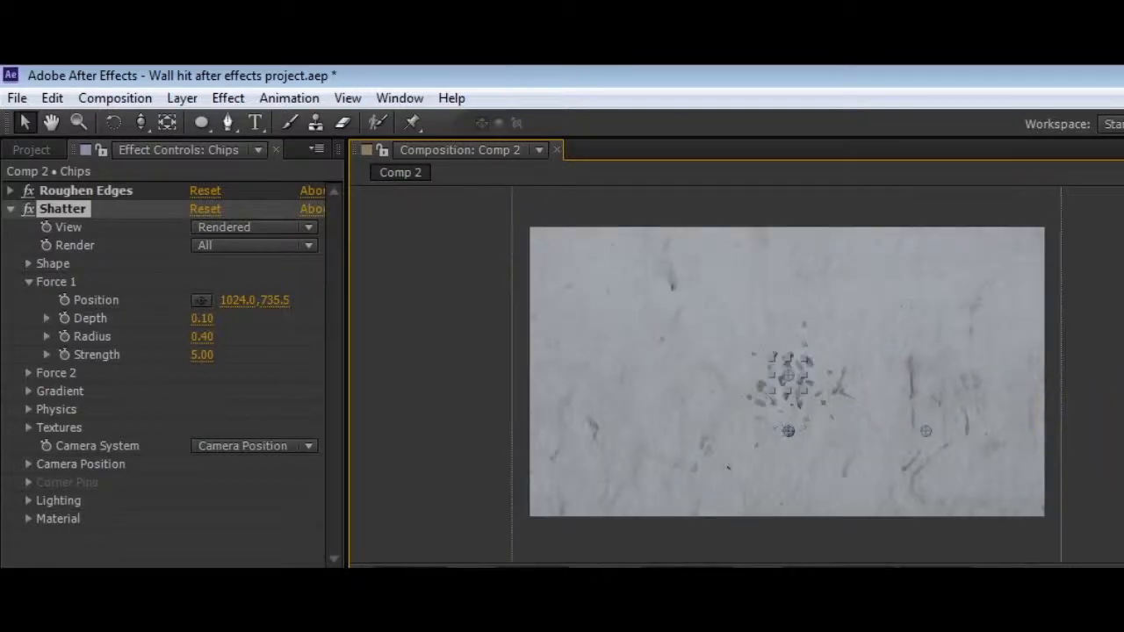
- Preview the shatter animation and examine up close how the fragments break apart and spread over the wall
{"action": "key", "text": "space"}
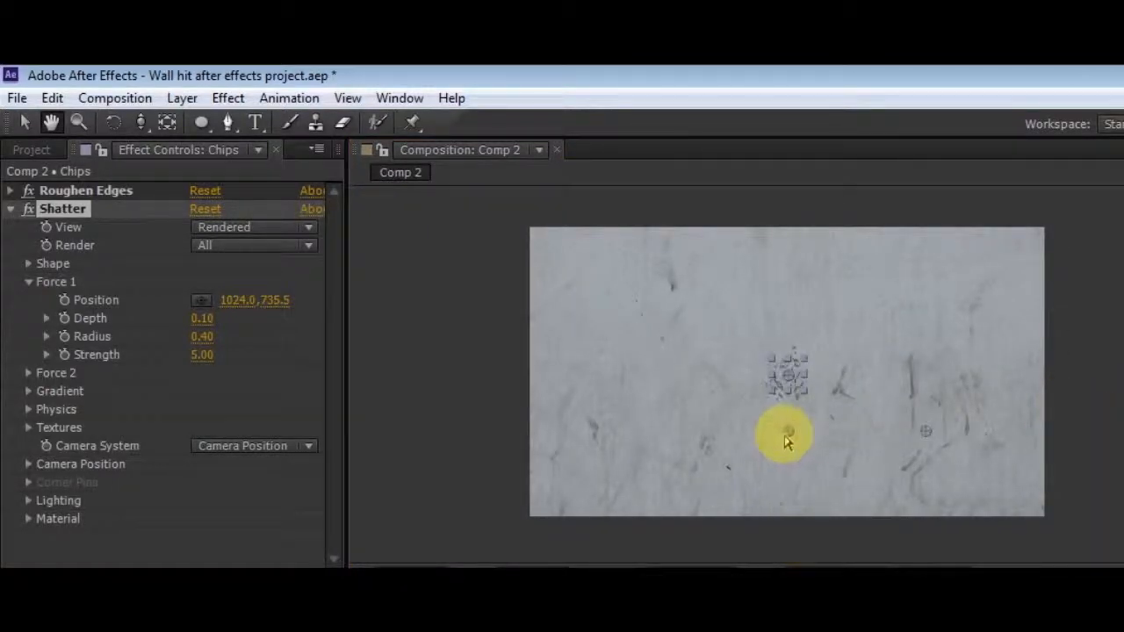
{"action": "key", "text": "space"}
{"action": "left_click", "coordinate": [513, 551]}
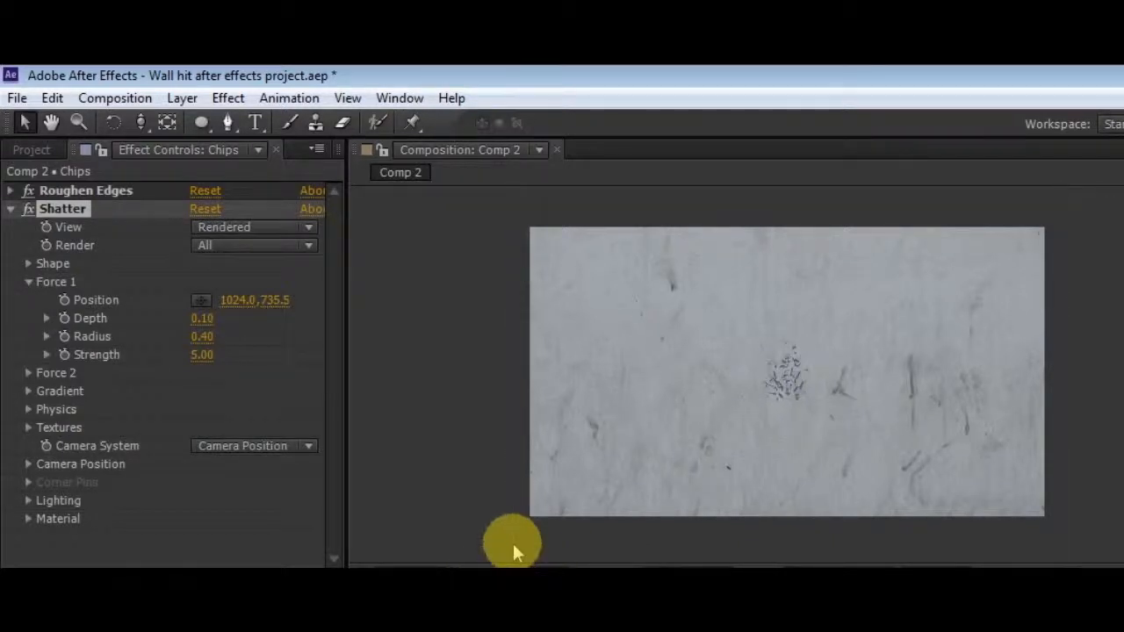
{"action": "scroll", "coordinate": [899, 390], "scroll_direction": "up", "scroll_amount": 3}
{"action": "scroll", "coordinate": [883, 399], "scroll_direction": "down", "scroll_amount": 1}
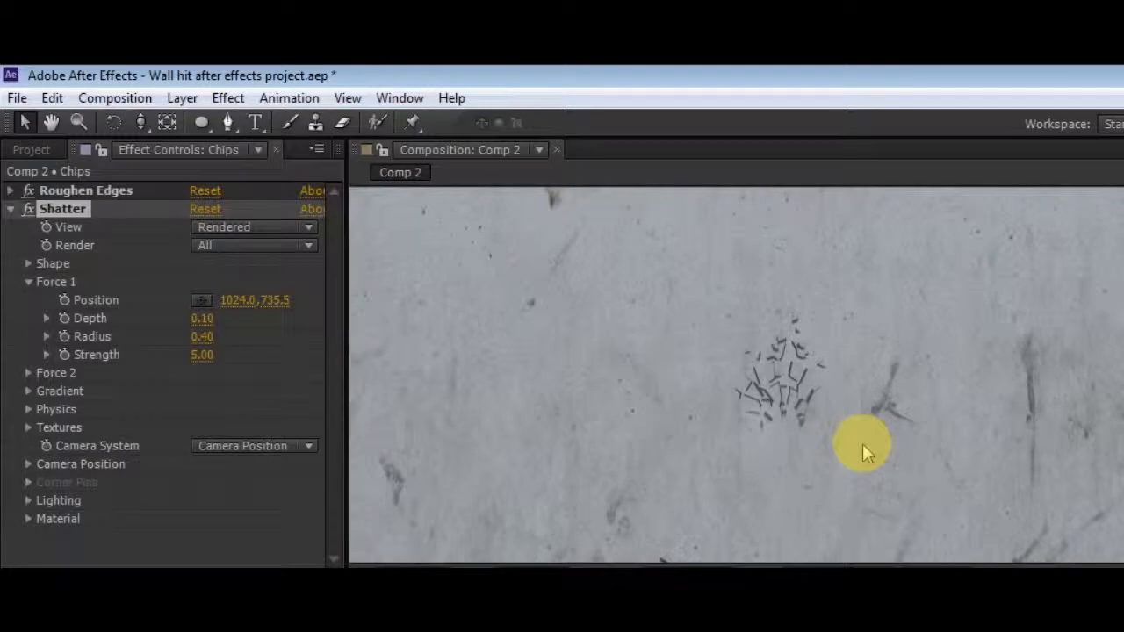
{"action": "scroll", "coordinate": [870, 421], "scroll_direction": "down", "scroll_amount": 1}
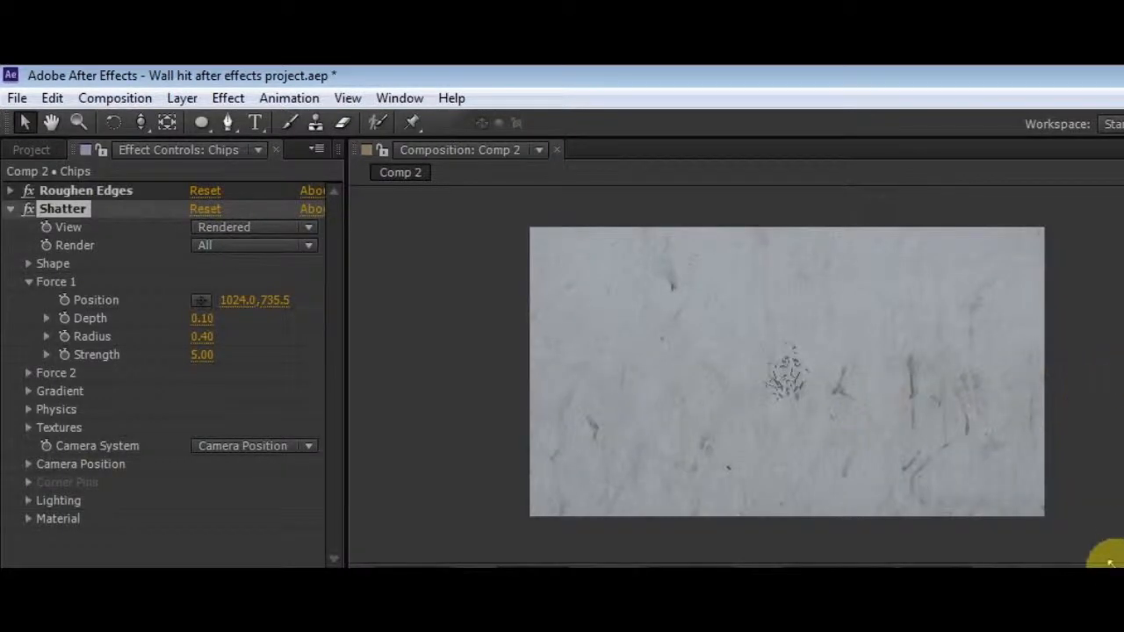
{"action": "scroll", "coordinate": [785, 435], "scroll_direction": "up", "scroll_amount": 2}
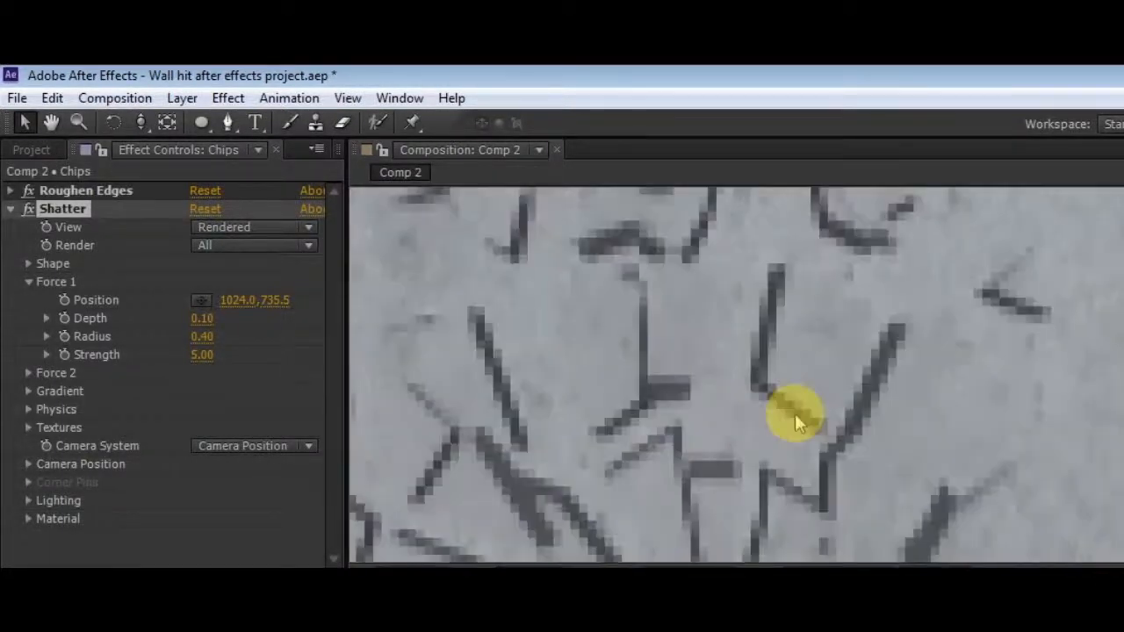
{"action": "scroll", "coordinate": [794, 413], "scroll_direction": "down", "scroll_amount": 2}
{"action": "scroll", "coordinate": [798, 424], "scroll_direction": "up", "scroll_amount": 2}
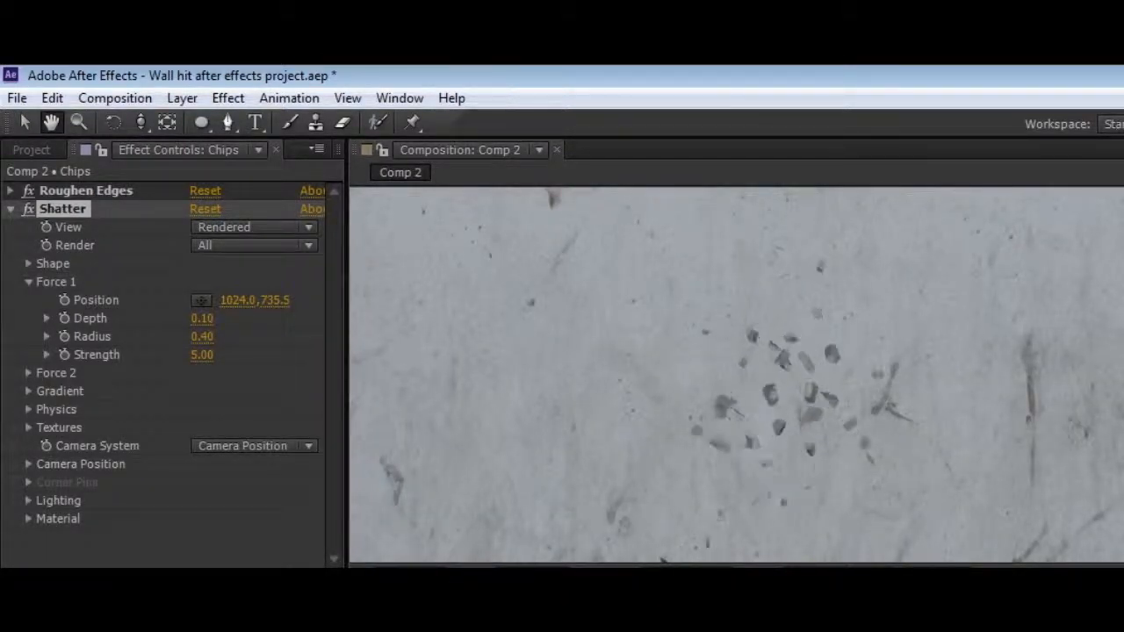
{"action": "key", "text": "v"}
{"action": "scroll", "coordinate": [862, 421], "scroll_direction": "down", "scroll_amount": 2}
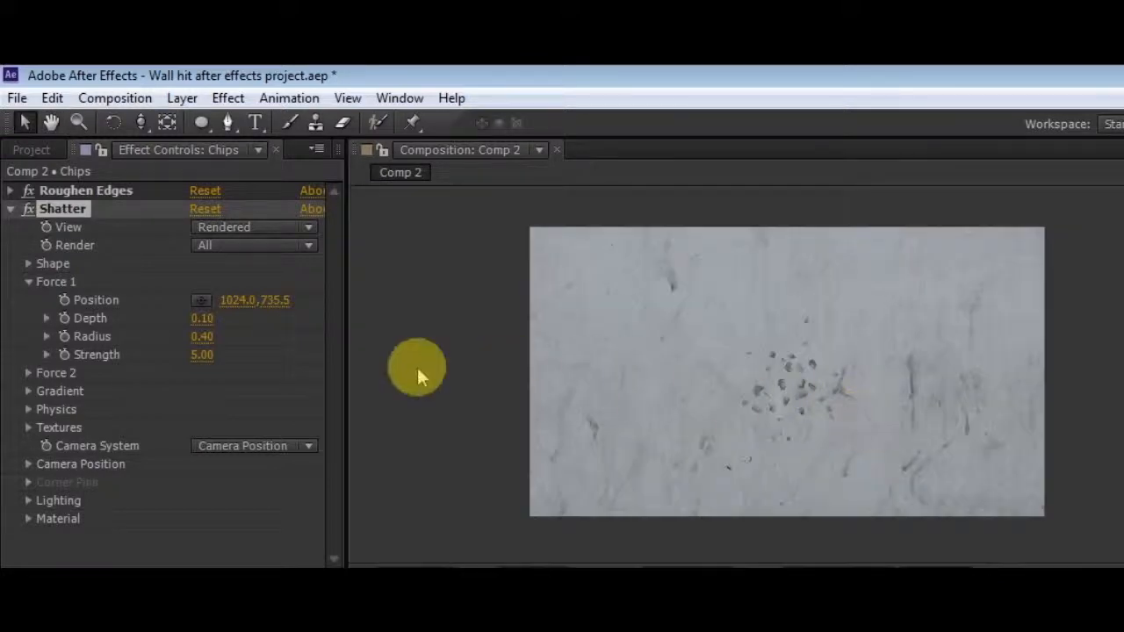
- Set the Shatter effect's Force 1 Strength to 7.40 and its shape Repetitions to 101.80
{"action": "left_click_drag", "start_coordinate": [203, 354], "coordinate": [231, 353]}
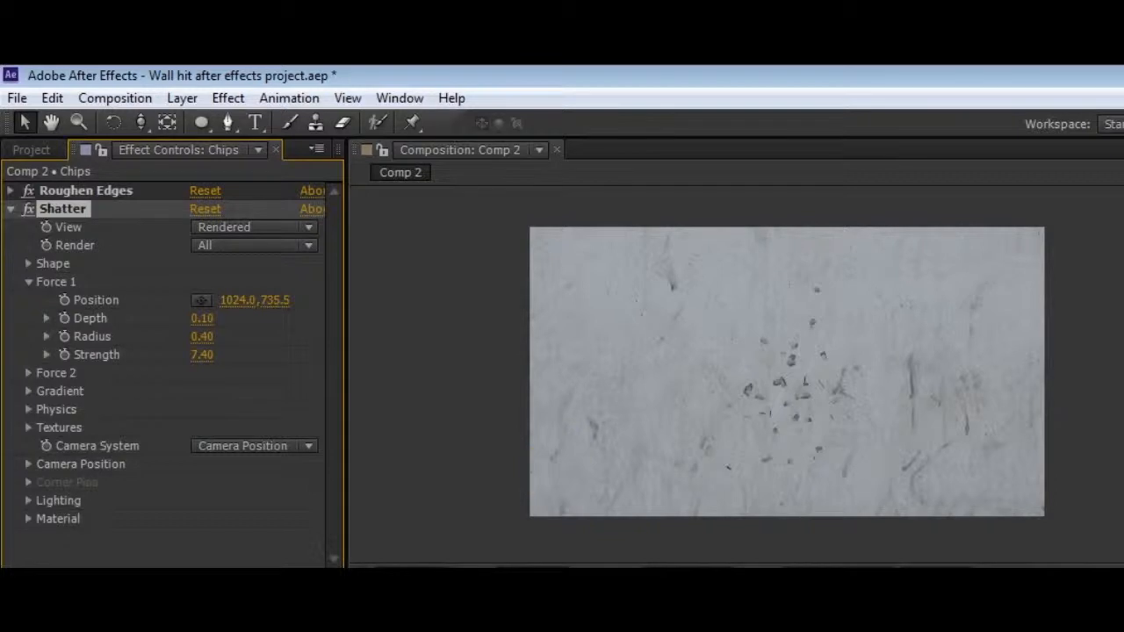
{"action": "key", "text": "space"}
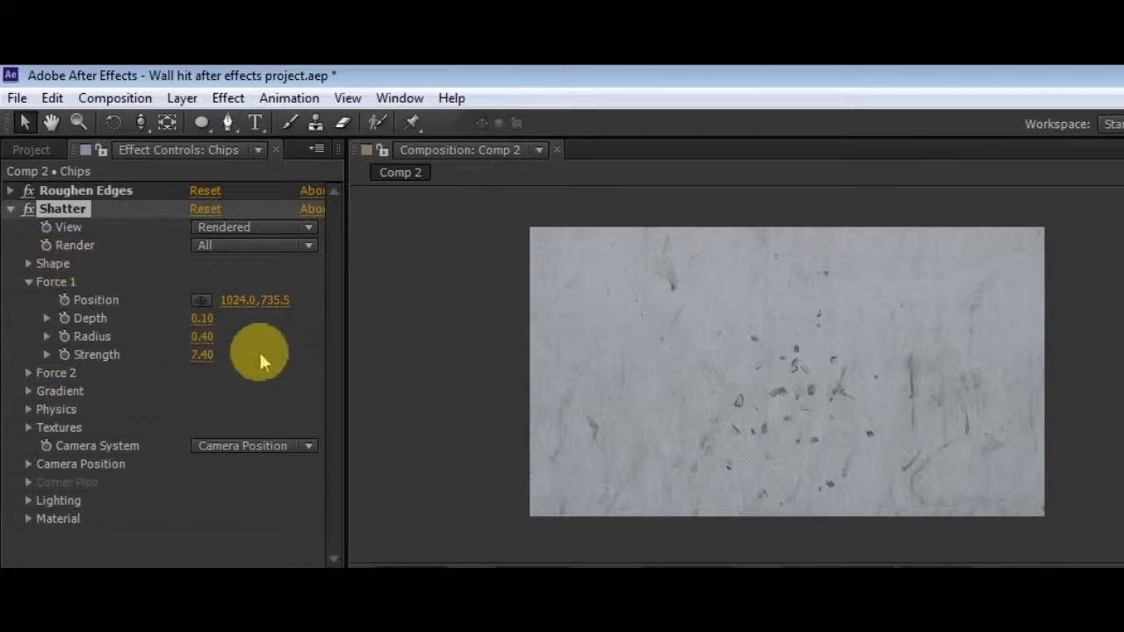
{"action": "left_click", "coordinate": [30, 262]}
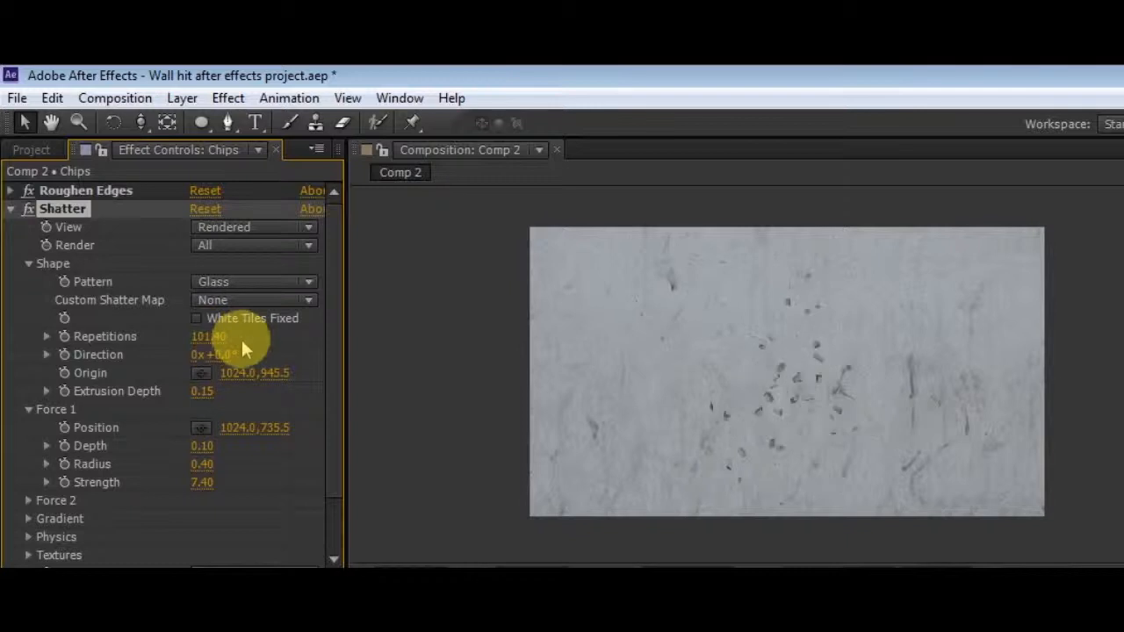
- Try moving the Shatter shape's Origin to 676.0, 633.5 on the wall and undo the move
{"action": "left_click", "coordinate": [201, 373]}
{"action": "left_click", "coordinate": [691, 346]}
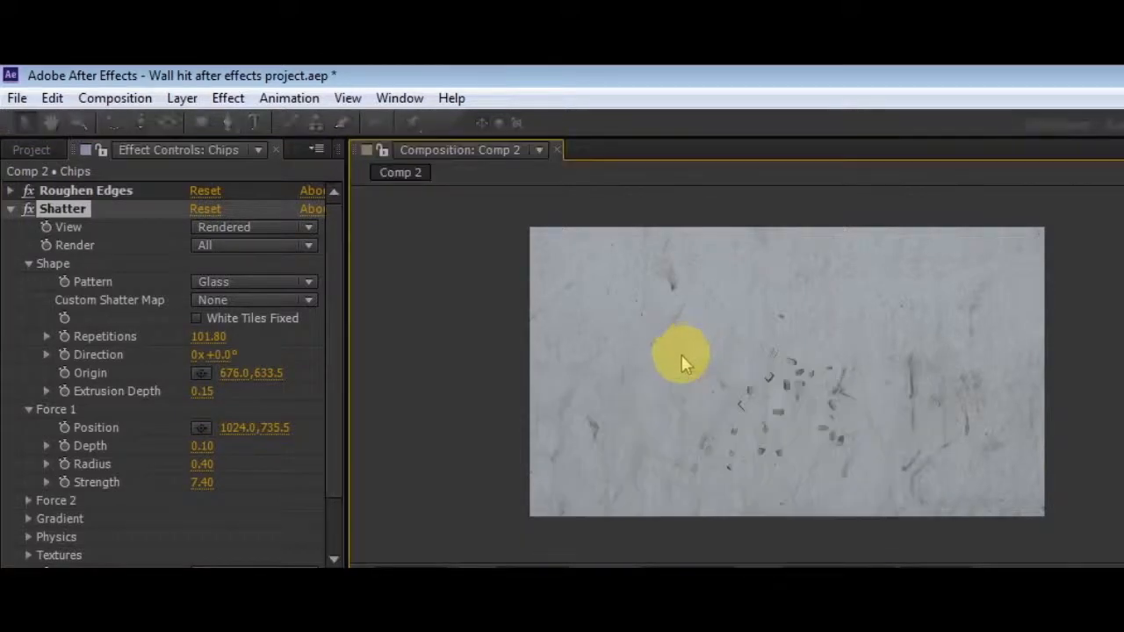
{"action": "key", "text": "ctrl+z"}
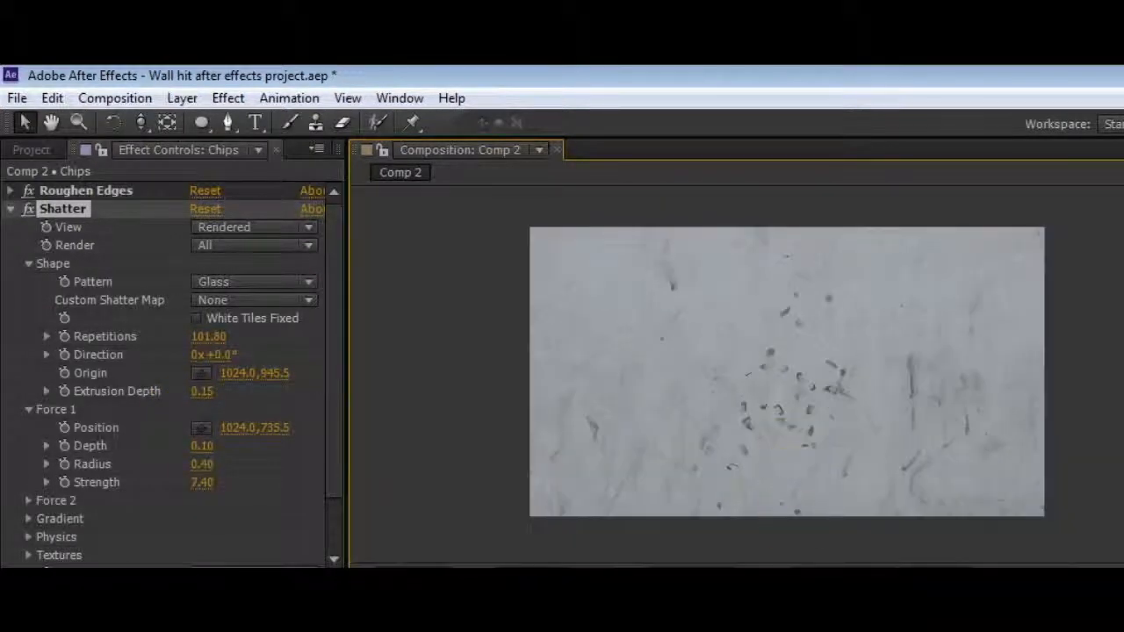
- Replay the shatter animation from its start and examine the spread of the fragments across the wall
{"action": "left_click", "coordinate": [948, 615]}
{"action": "key", "text": "space"}
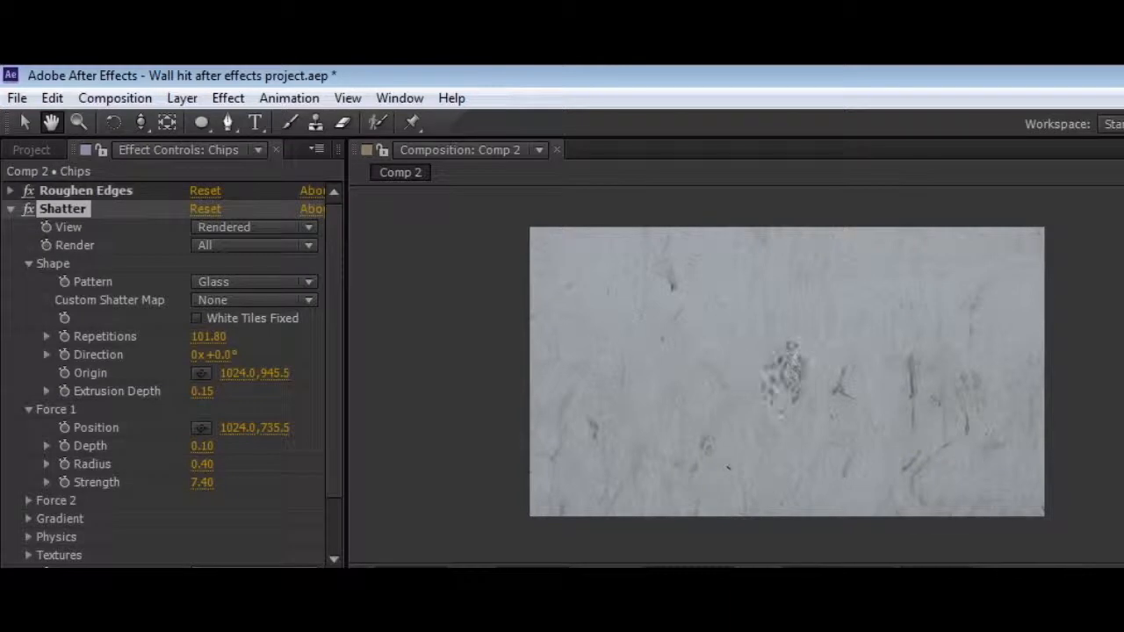
{"action": "left_click", "coordinate": [693, 562]}
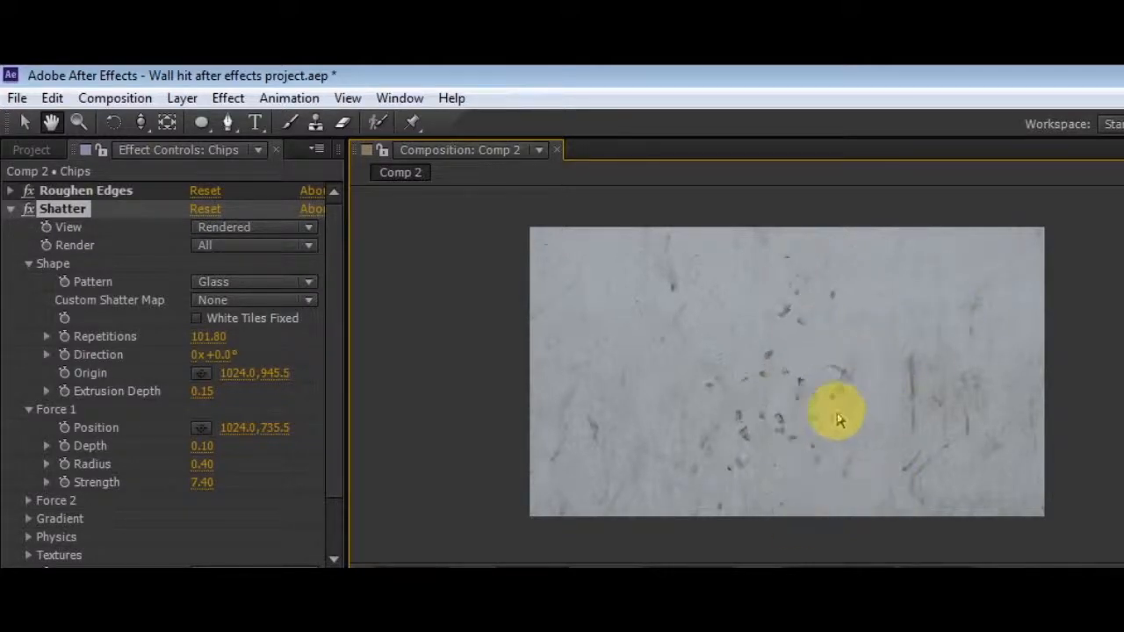
{"action": "scroll", "coordinate": [812, 393], "scroll_direction": "up", "scroll_amount": 2}
{"action": "scroll", "coordinate": [812, 394], "scroll_direction": "down", "scroll_amount": 2}
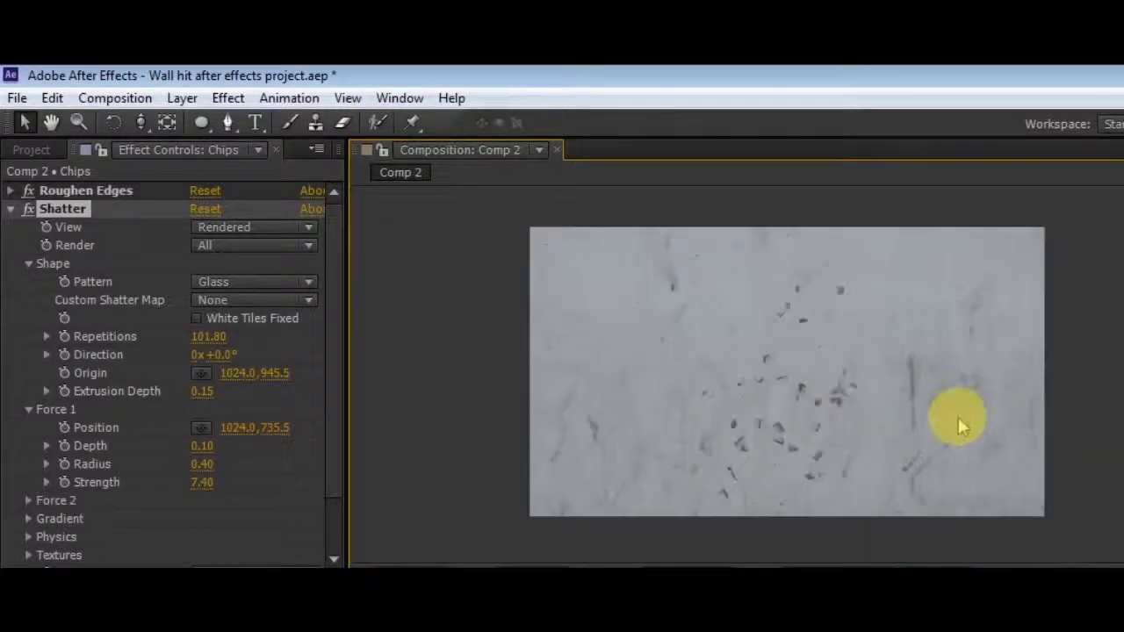
{"action": "key", "text": "space"}
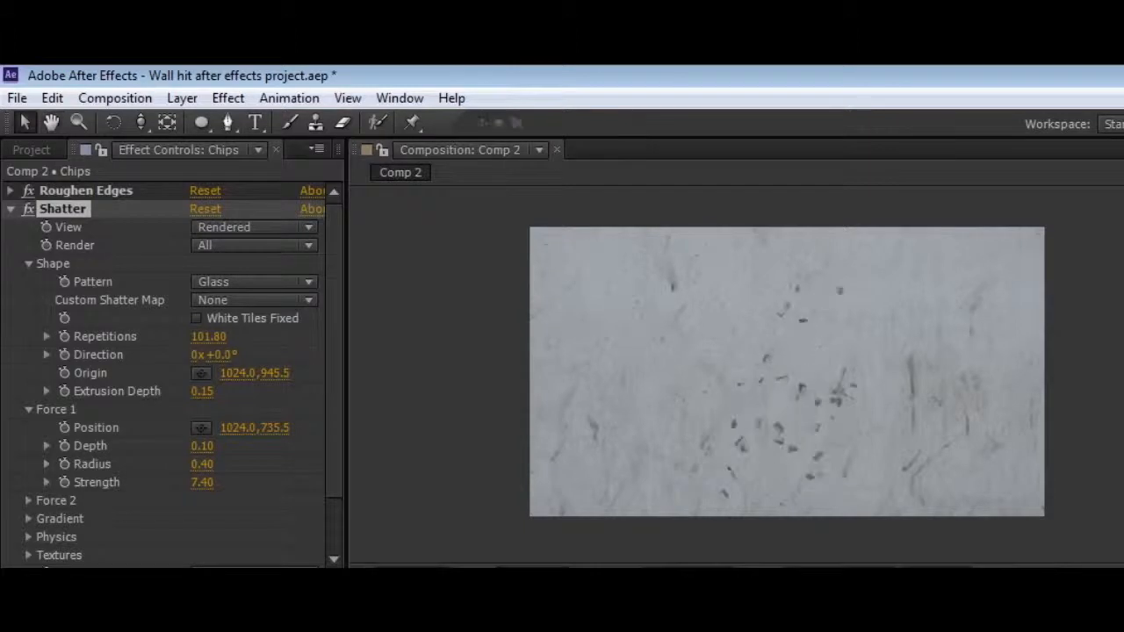
- Add Concrete_Hole_01.png from the Original folder to Comp 2 as a layer above Chips
{"action": "left_click", "coordinate": [31, 150]}
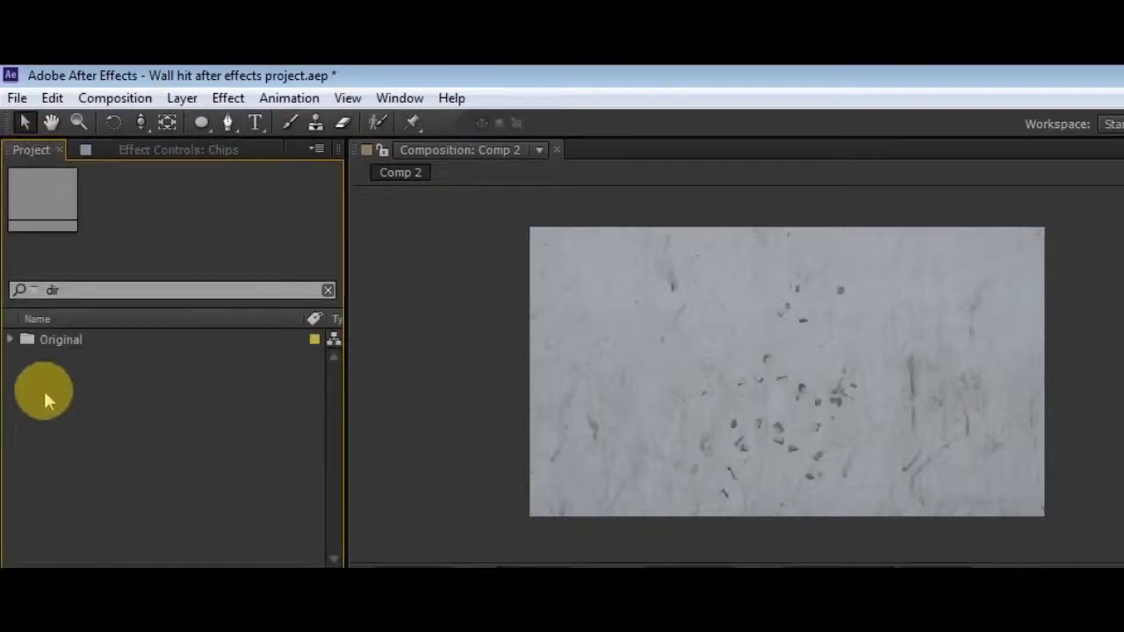
{"action": "left_click", "coordinate": [11, 340]}
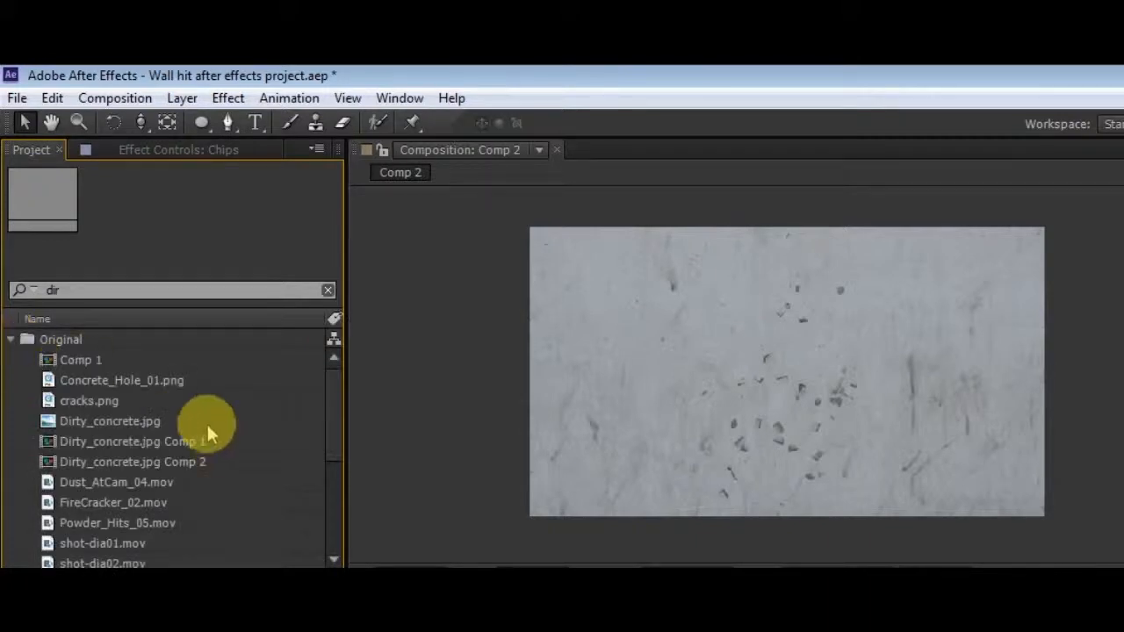
{"action": "left_click", "coordinate": [151, 380]}
{"action": "left_click_drag", "start_coordinate": [151, 381], "coordinate": [614, 563]}
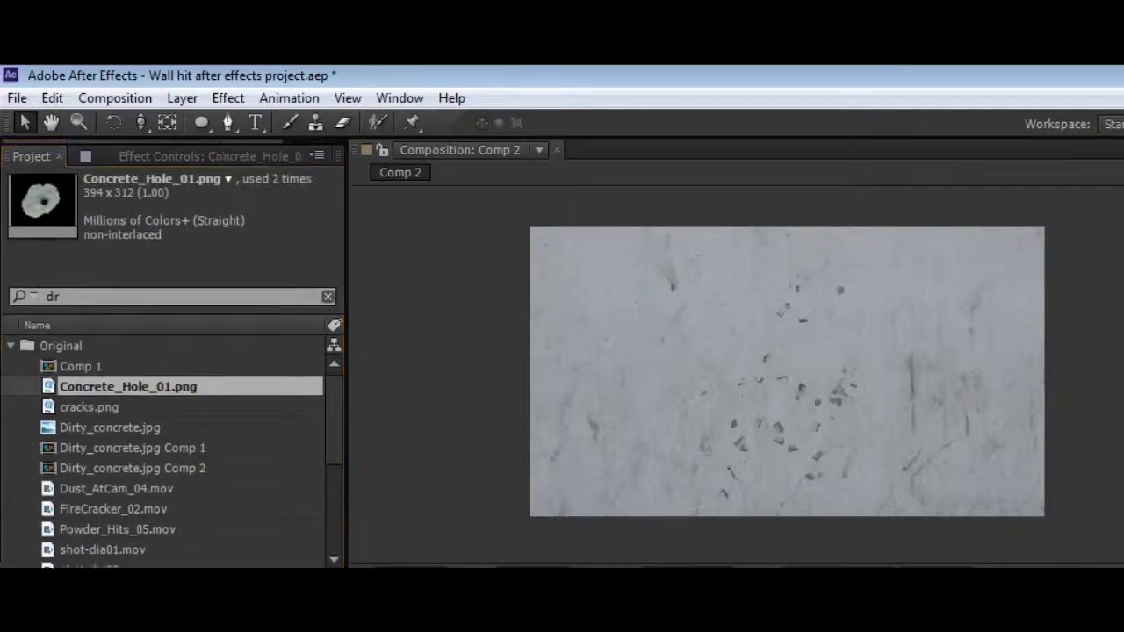
{"action": "scroll", "coordinate": [792, 403], "scroll_direction": "up", "scroll_amount": 3}
{"action": "scroll", "coordinate": [783, 381], "scroll_direction": "down", "scroll_amount": 3}
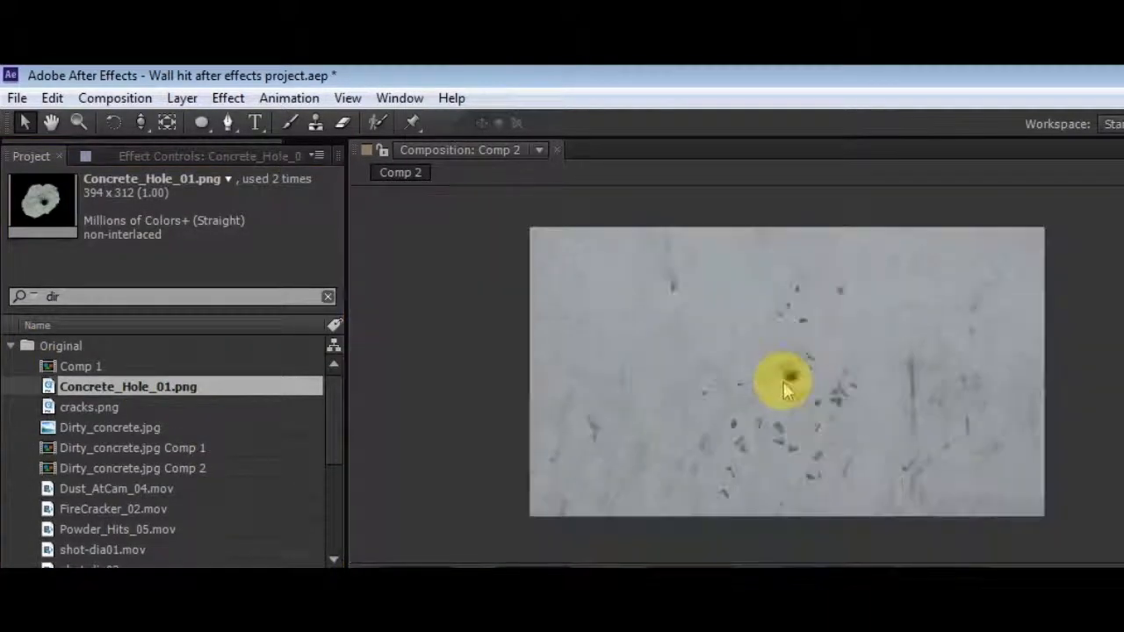
{"action": "scroll", "coordinate": [784, 386], "scroll_direction": "up", "scroll_amount": 2}
- Enlarge the concrete hole layer until its frame is slightly taller than the composition
{"action": "left_click", "coordinate": [783, 380]}
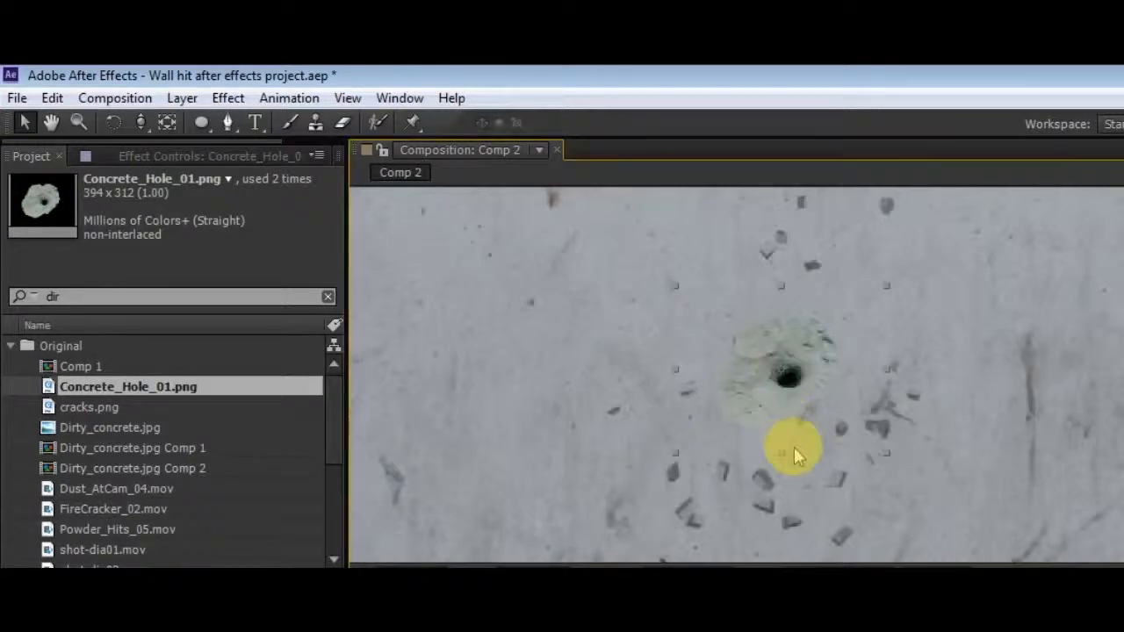
{"action": "scroll", "coordinate": [793, 450], "scroll_direction": "down", "scroll_amount": 3}
{"action": "left_click_drag", "start_coordinate": [840, 414], "coordinate": [985, 555]}
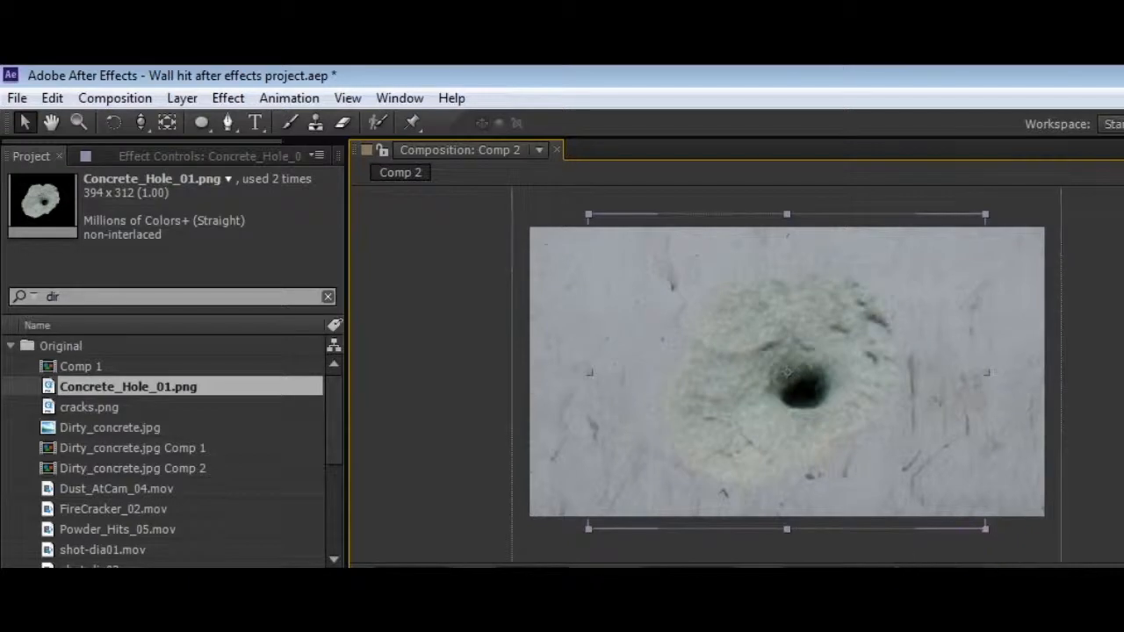
{"action": "key", "text": "ctrl+shift+c"}
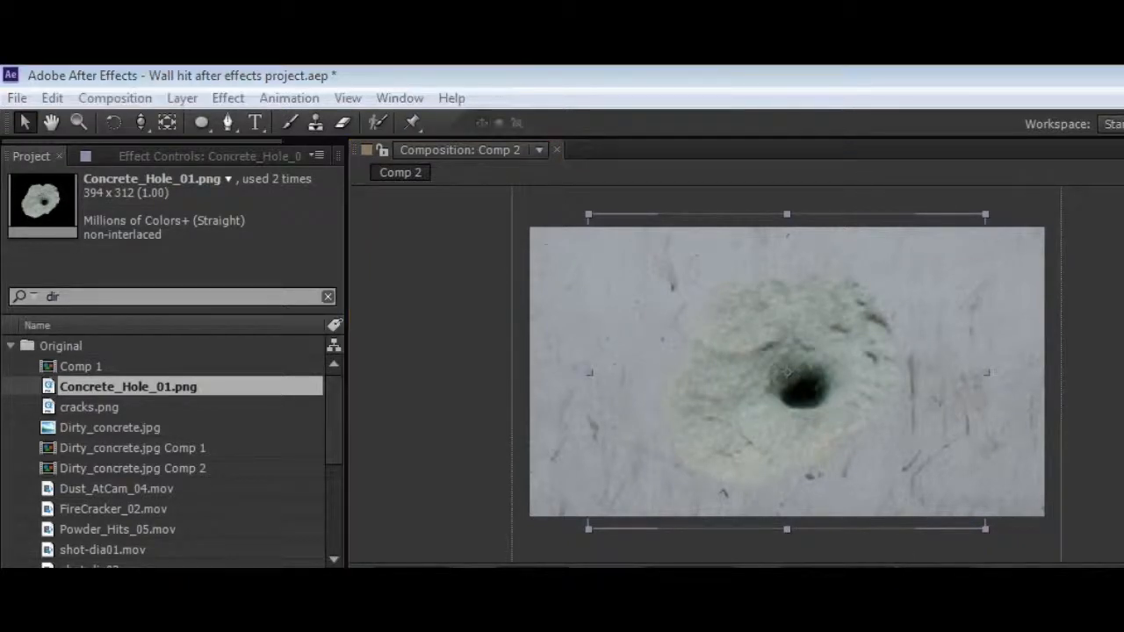
{"action": "left_click", "coordinate": [1119, 358]}
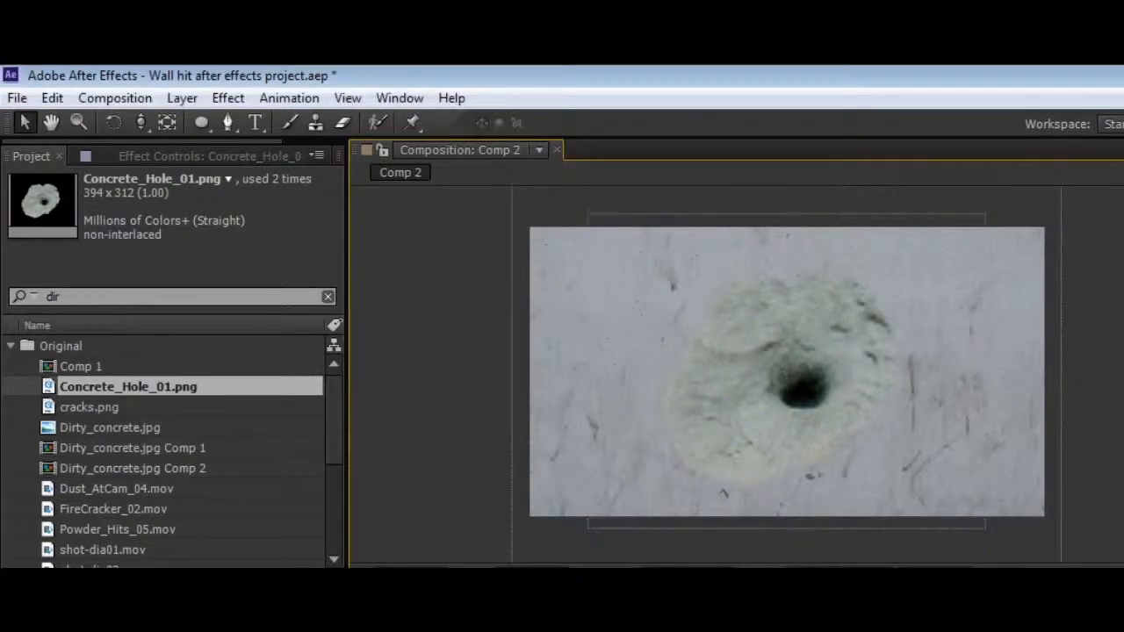
- Set the blending mode of the Concrete_Hole_01.png layer to Multiply
{"action": "right_click", "coordinate": [230, 475]}
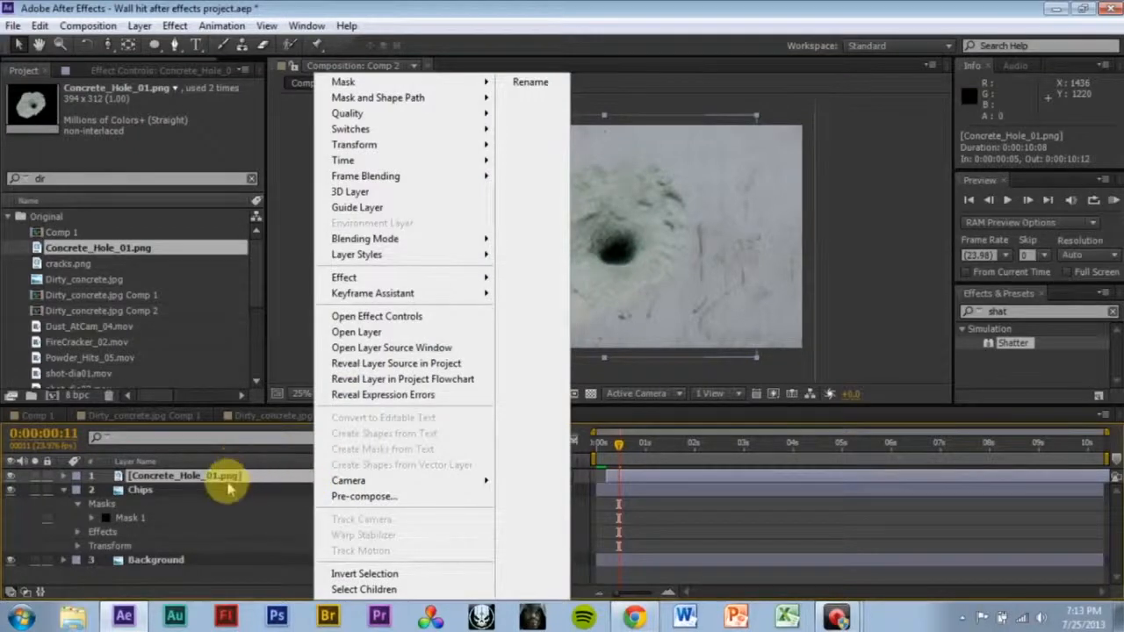
{"action": "mouse_move", "coordinate": [457, 239]}
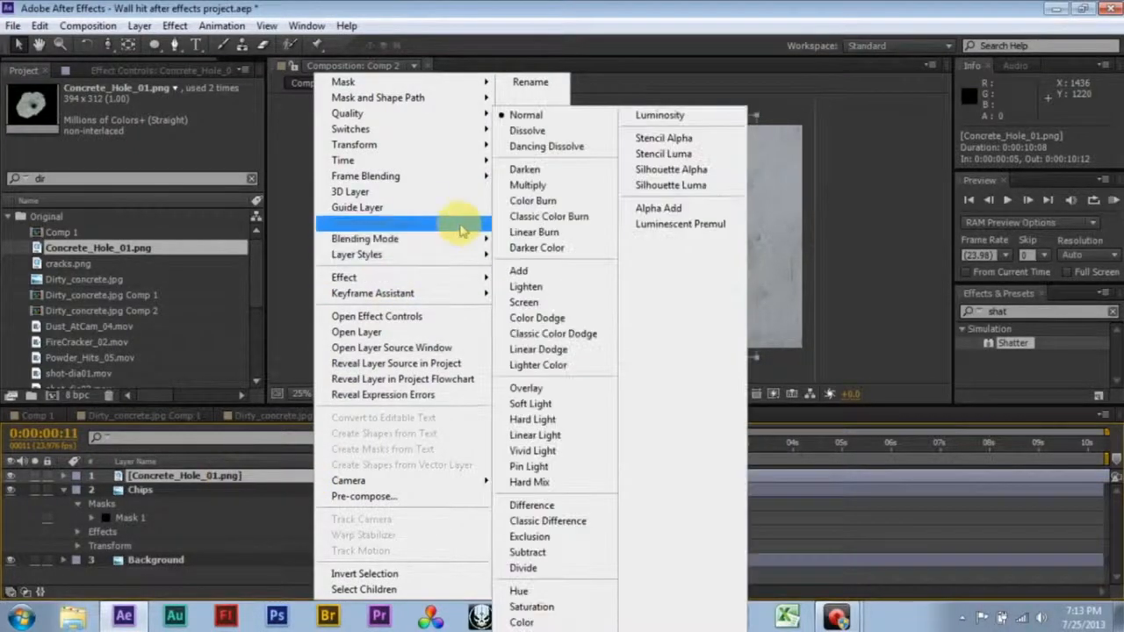
{"action": "left_click", "coordinate": [558, 186]}
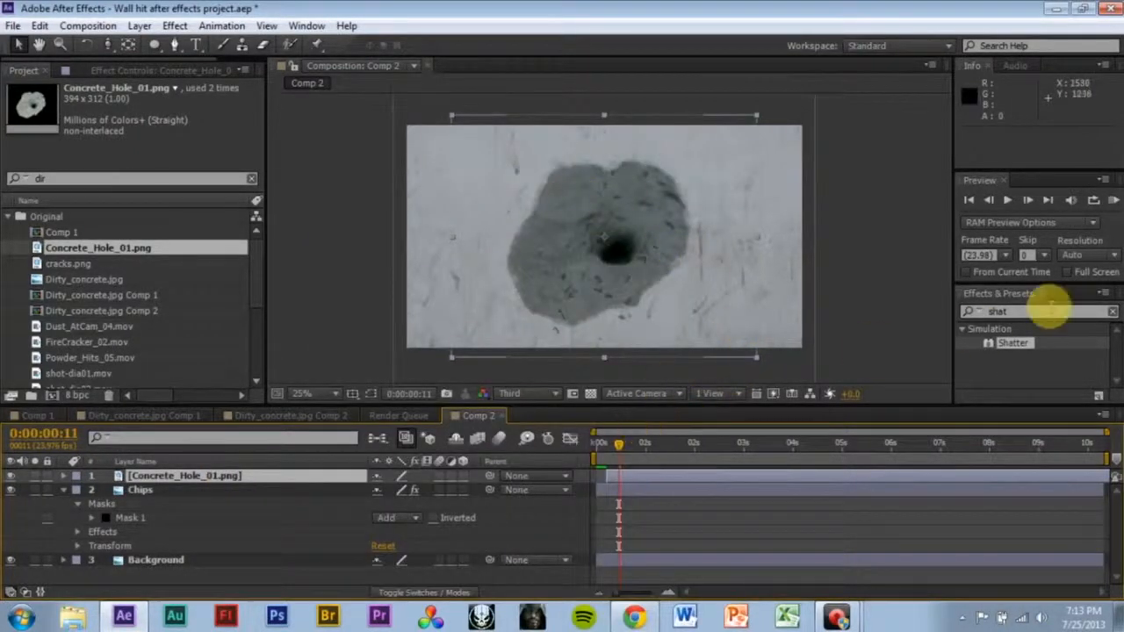
- Find the Curves effect and apply it to the Concrete_Hole_01.png layer
{"action": "left_click", "coordinate": [979, 312]}
{"action": "type", "text": "curv"}
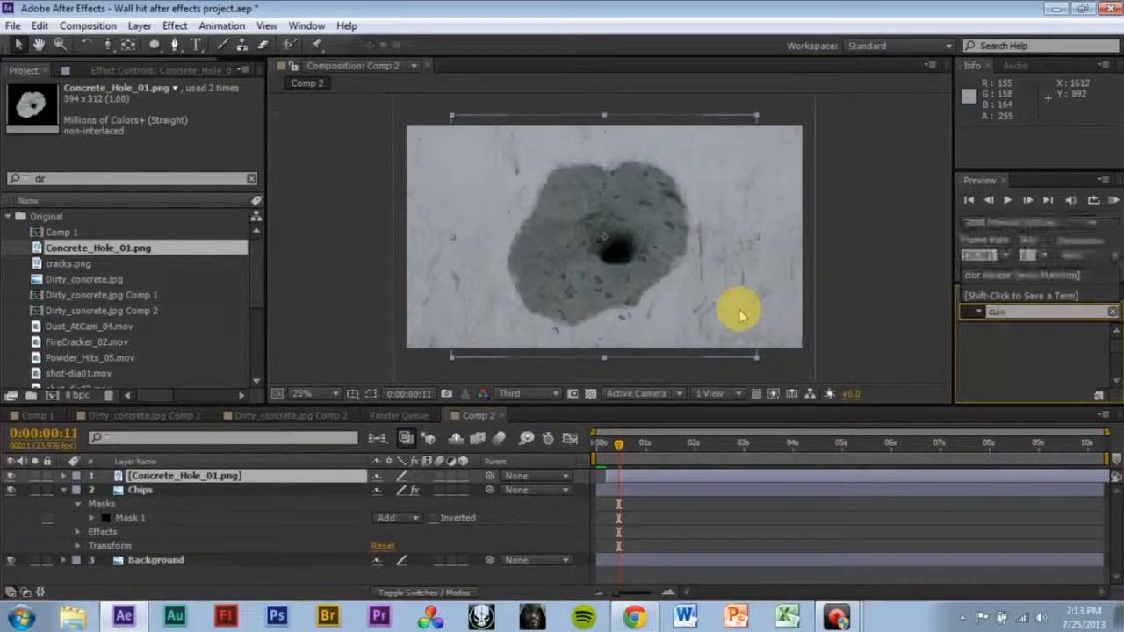
{"action": "key", "text": "BackSpace"}
{"action": "type", "text": "rv"}
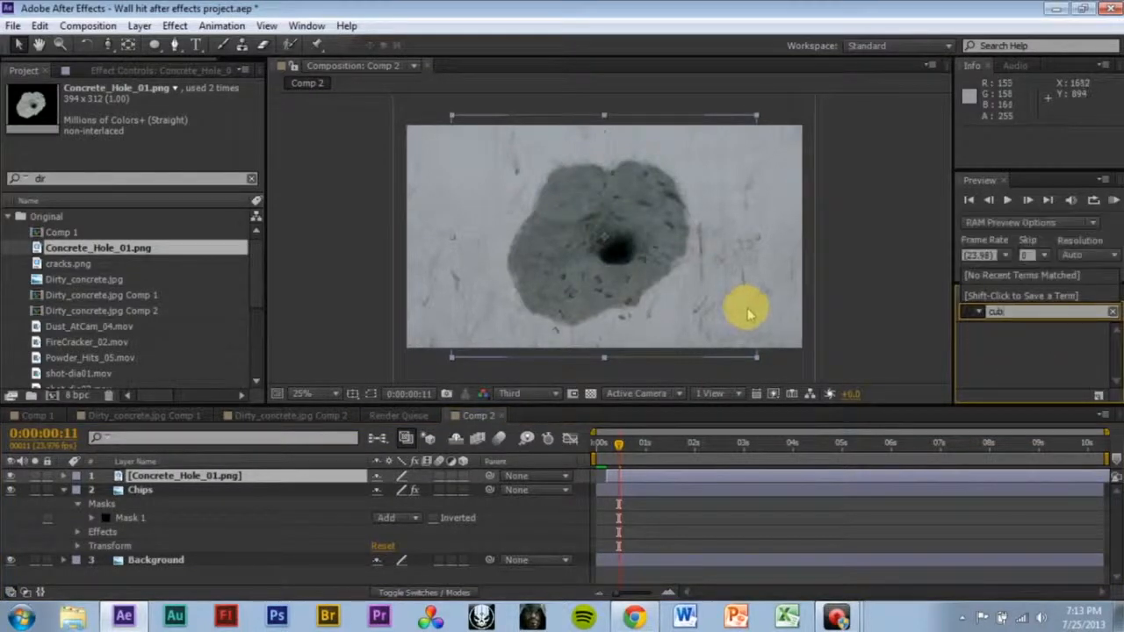
{"action": "key", "text": "BackSpace"}
{"action": "type", "text": "vr"}
{"action": "key", "text": "BackSpace"}
{"action": "key", "text": "BackSpace"}
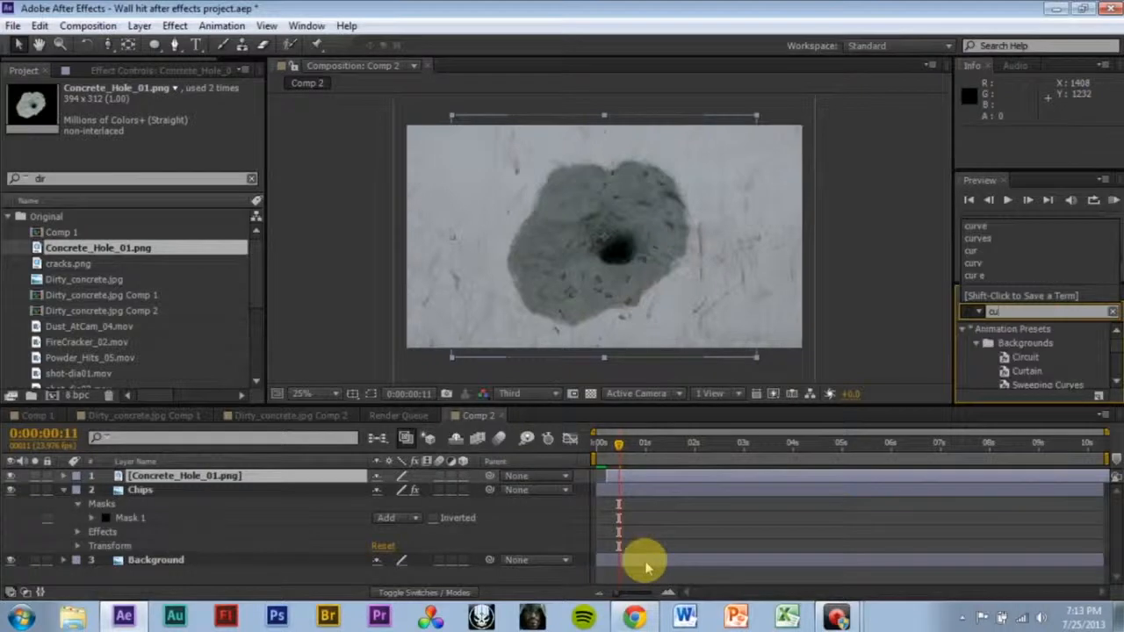
{"action": "type", "text": "rv"}
{"action": "left_click_drag", "start_coordinate": [1011, 381], "coordinate": [647, 239]}
- Raise the RGB curve steeply to white so the gray area around the hole blends into the wall
{"action": "left_click", "coordinate": [168, 114]}
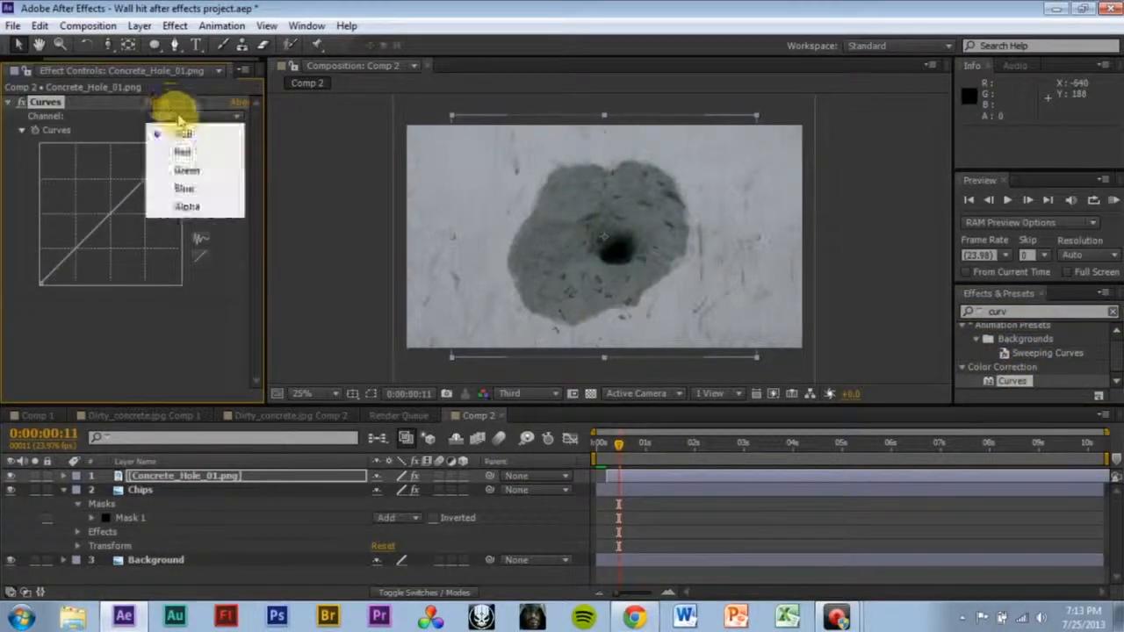
{"action": "left_click", "coordinate": [32, 226]}
{"action": "left_click_drag", "start_coordinate": [148, 201], "coordinate": [136, 144]}
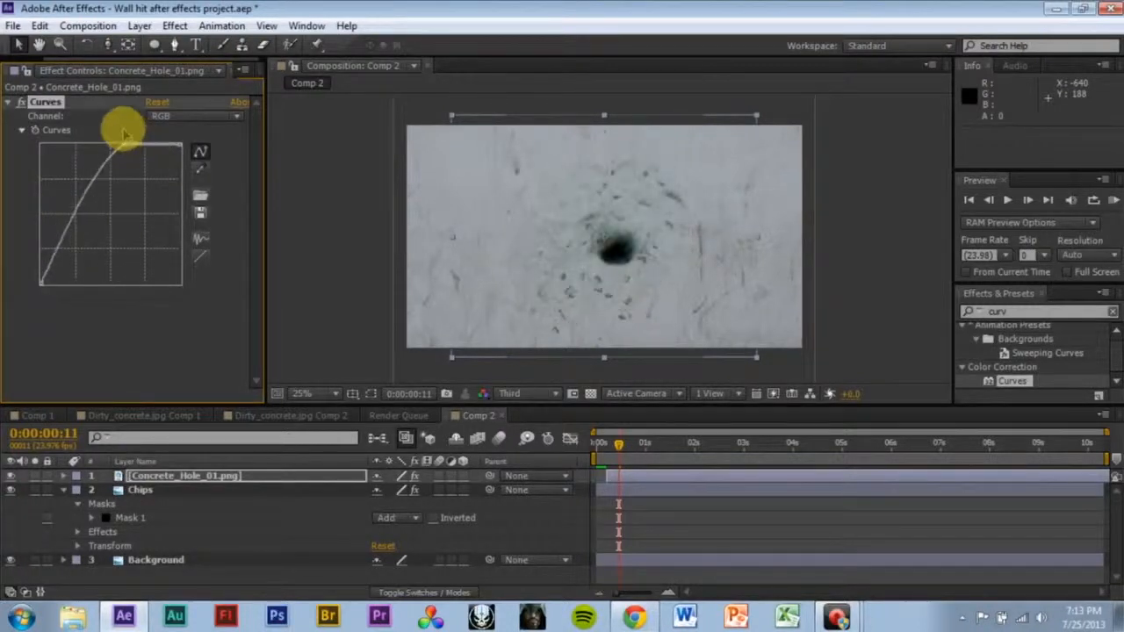
{"action": "scroll", "coordinate": [619, 237], "scroll_direction": "up", "scroll_amount": 4}
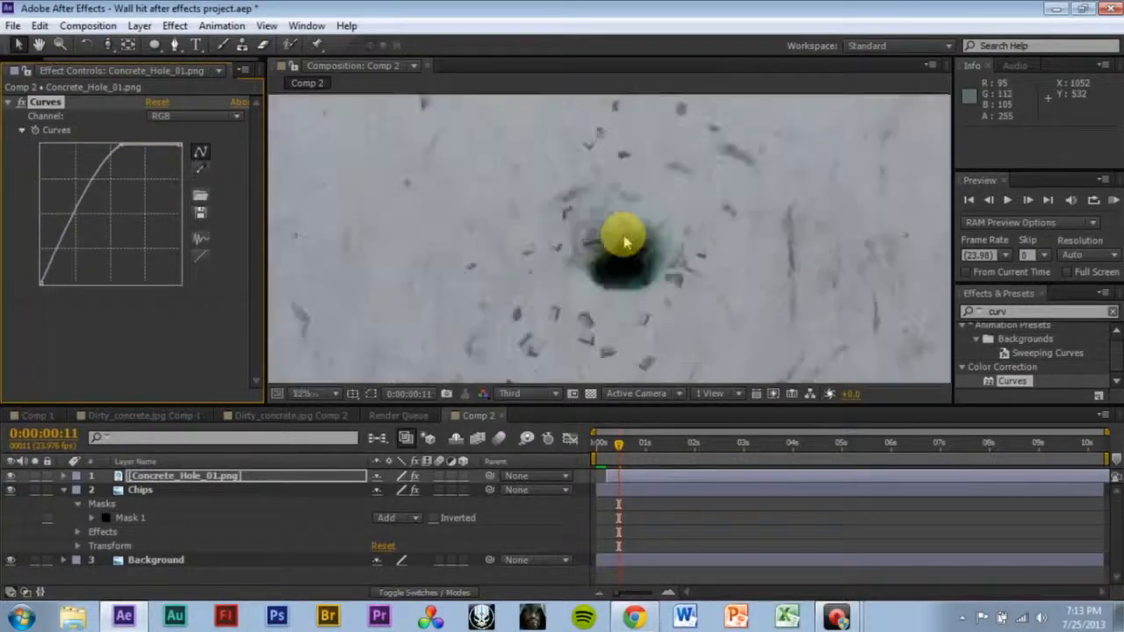
{"action": "scroll", "coordinate": [624, 241], "scroll_direction": "down", "scroll_amount": 4}
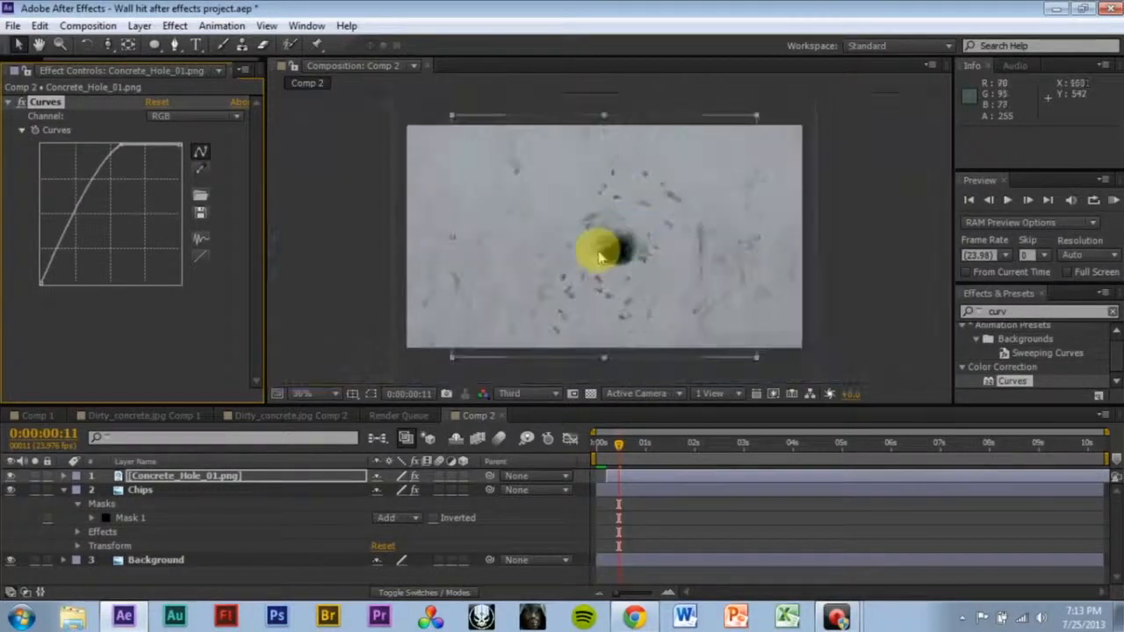
- Scale the Concrete_Hole_01.png layer down to 145%
{"action": "left_click_drag", "start_coordinate": [451, 360], "coordinate": [525, 326]}
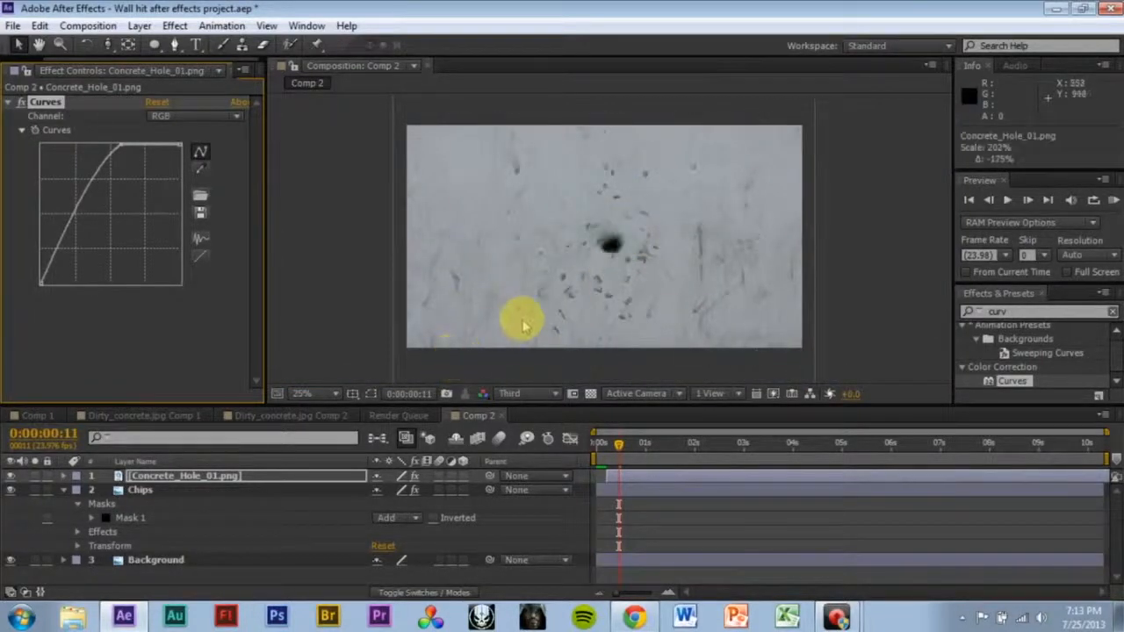
{"action": "scroll", "coordinate": [553, 308], "scroll_direction": "up", "scroll_amount": 4}
{"action": "scroll", "coordinate": [602, 276], "scroll_direction": "down", "scroll_amount": 2}
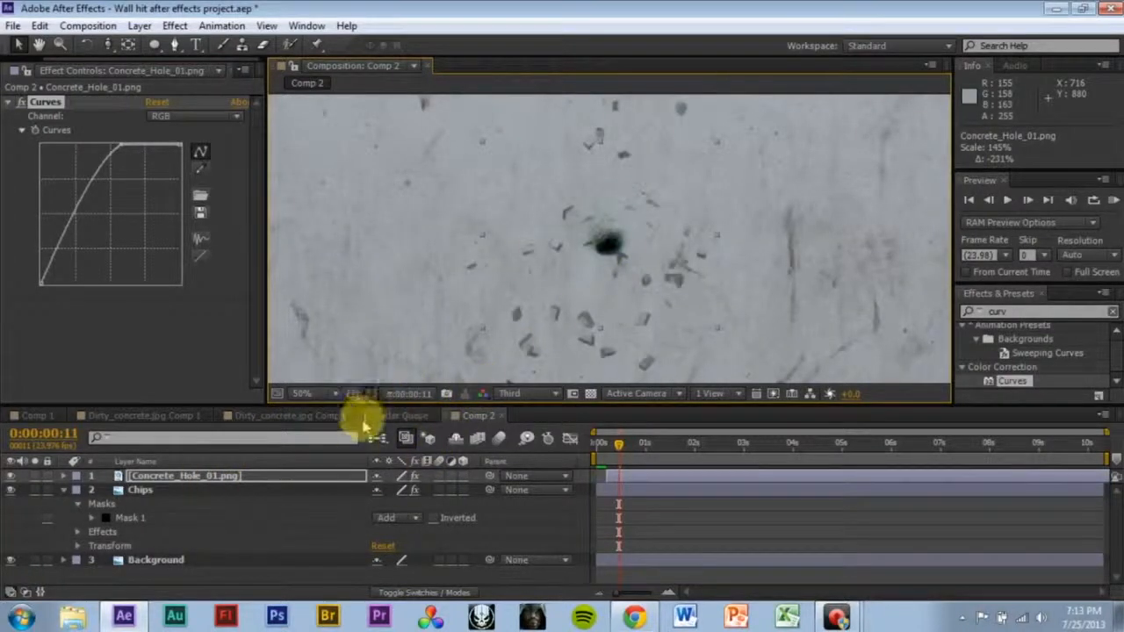
- Compare the hole with the Chips mask and move the Concrete_Hole_01.png layer to position 933, 534
{"action": "left_click", "coordinate": [225, 488]}
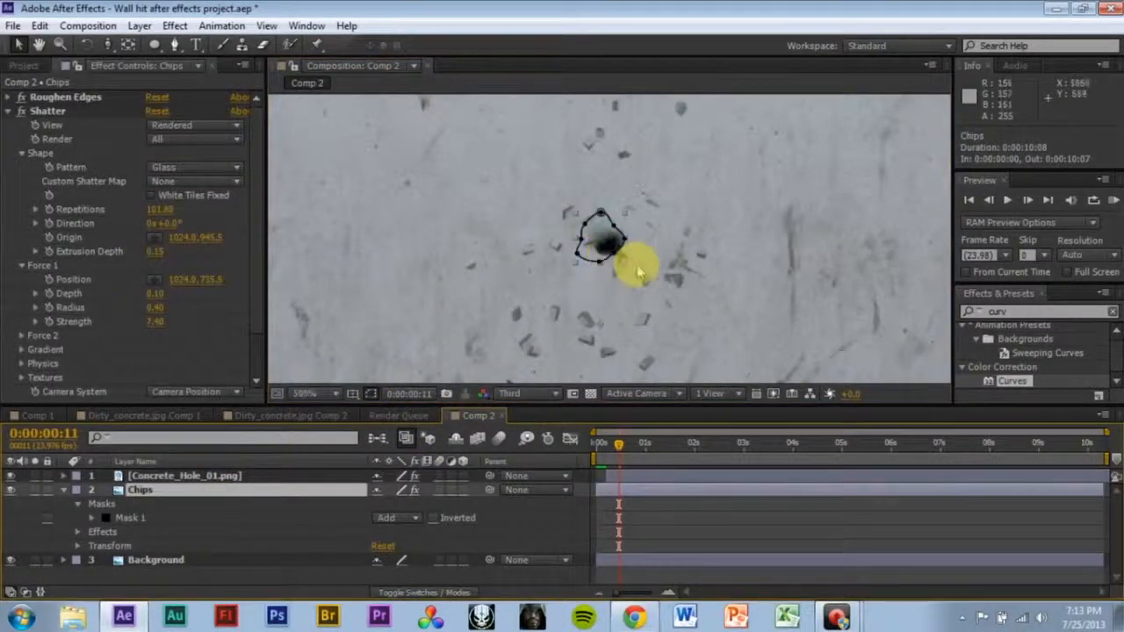
{"action": "scroll", "coordinate": [637, 267], "scroll_direction": "up", "scroll_amount": 1}
{"action": "scroll", "coordinate": [637, 267], "scroll_direction": "down", "scroll_amount": 1}
{"action": "scroll", "coordinate": [637, 266], "scroll_direction": "up", "scroll_amount": 1}
{"action": "mouse_move", "coordinate": [600, 242]}
{"action": "left_mouse_down"}
{"action": "mouse_move", "coordinate": [613, 244]}
{"action": "mouse_move", "coordinate": [376, 269]}
{"action": "mouse_move", "coordinate": [622, 243]}
{"action": "mouse_move", "coordinate": [582, 243]}
{"action": "left_mouse_up"}
{"action": "left_click", "coordinate": [271, 476]}
{"action": "scroll", "coordinate": [582, 243], "scroll_direction": "down", "scroll_amount": 1}
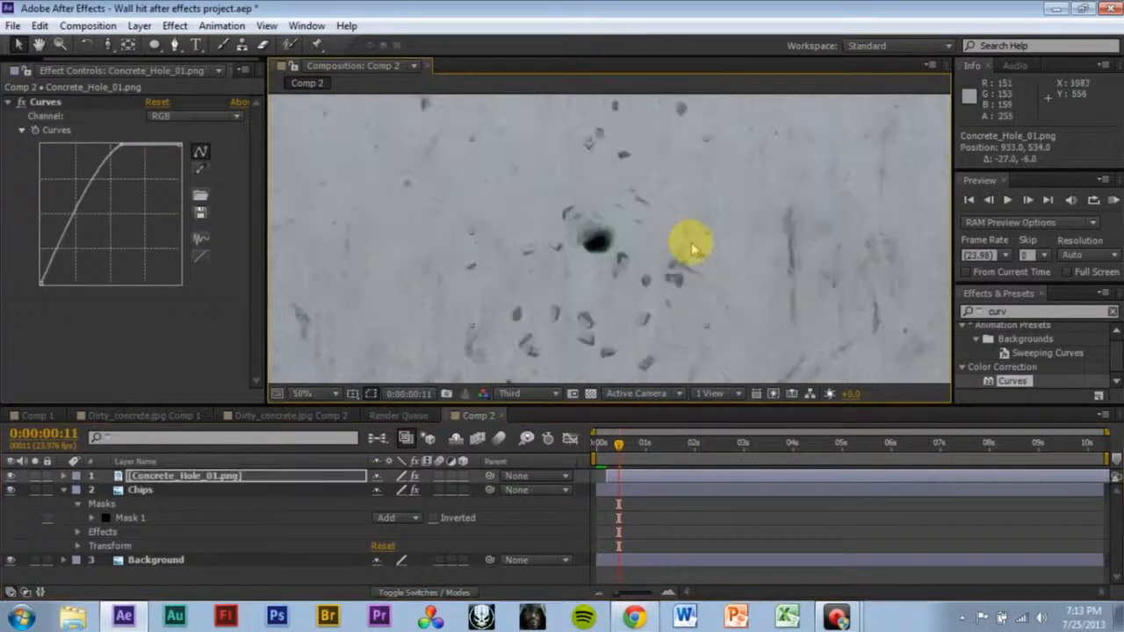
- Enlarge the Concrete_Hole_01.png layer to a scale of 184%
{"action": "scroll", "coordinate": [694, 250], "scroll_direction": "down", "scroll_amount": 1}
{"action": "scroll", "coordinate": [712, 249], "scroll_direction": "up", "scroll_amount": 4}
{"action": "scroll", "coordinate": [680, 246], "scroll_direction": "down", "scroll_amount": 3}
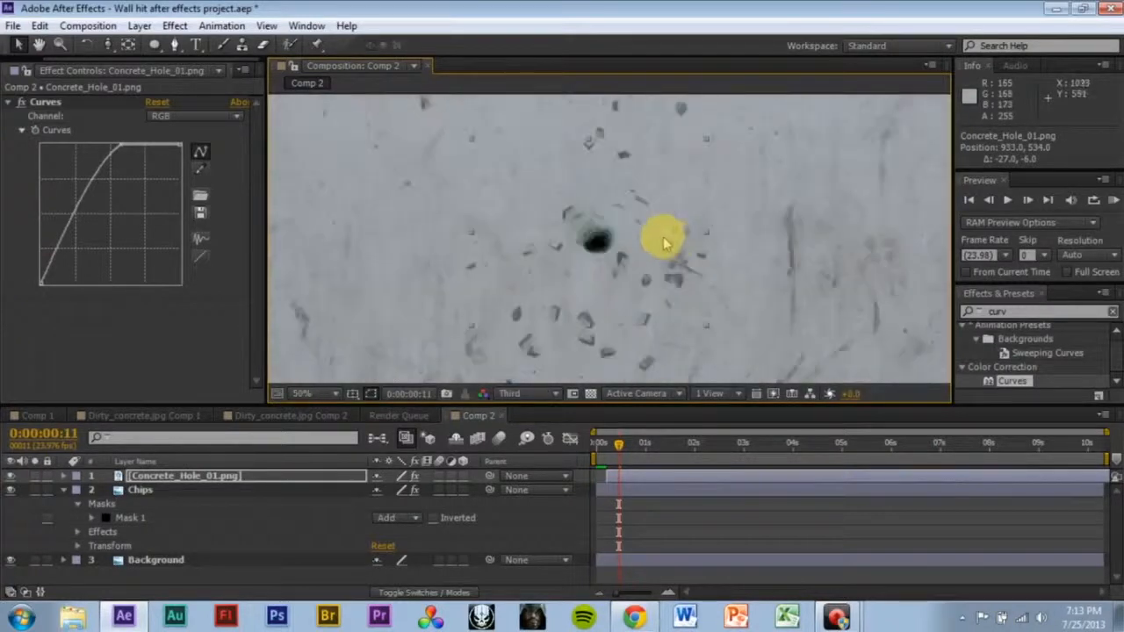
{"action": "scroll", "coordinate": [665, 244], "scroll_direction": "down", "scroll_amount": 1}
{"action": "scroll", "coordinate": [654, 242], "scroll_direction": "up", "scroll_amount": 1}
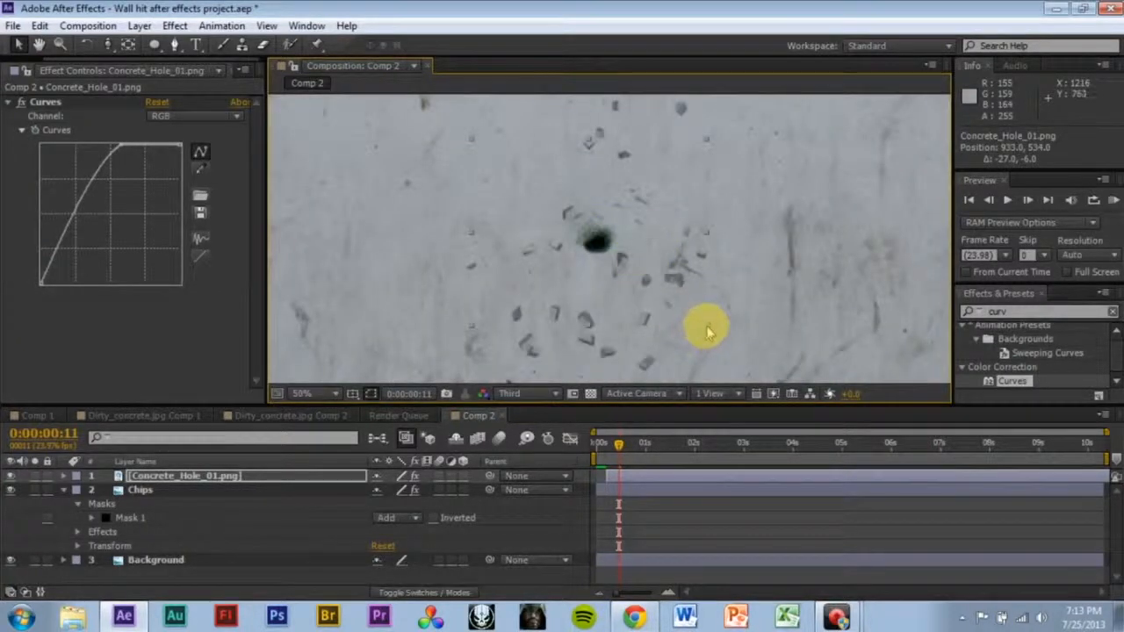
{"action": "scroll", "coordinate": [593, 260], "scroll_direction": "down", "scroll_amount": 2}
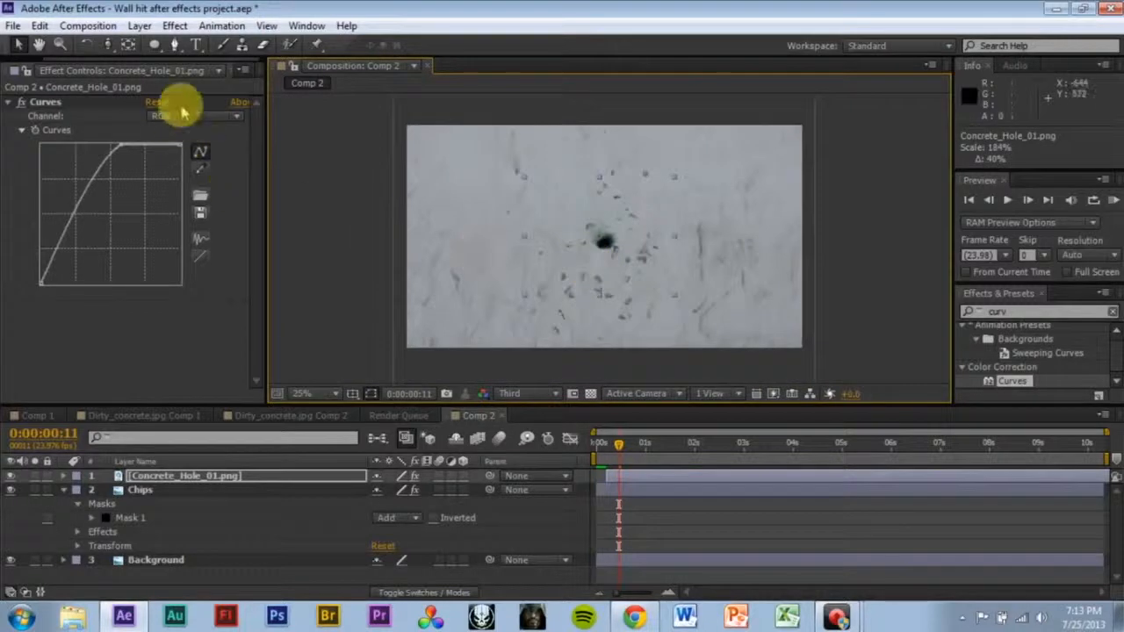
- Try to neutralize the hole's green cast by lowering the Green channel curve, and undo each attempt
{"action": "scroll", "coordinate": [579, 246], "scroll_direction": "up", "scroll_amount": 6}
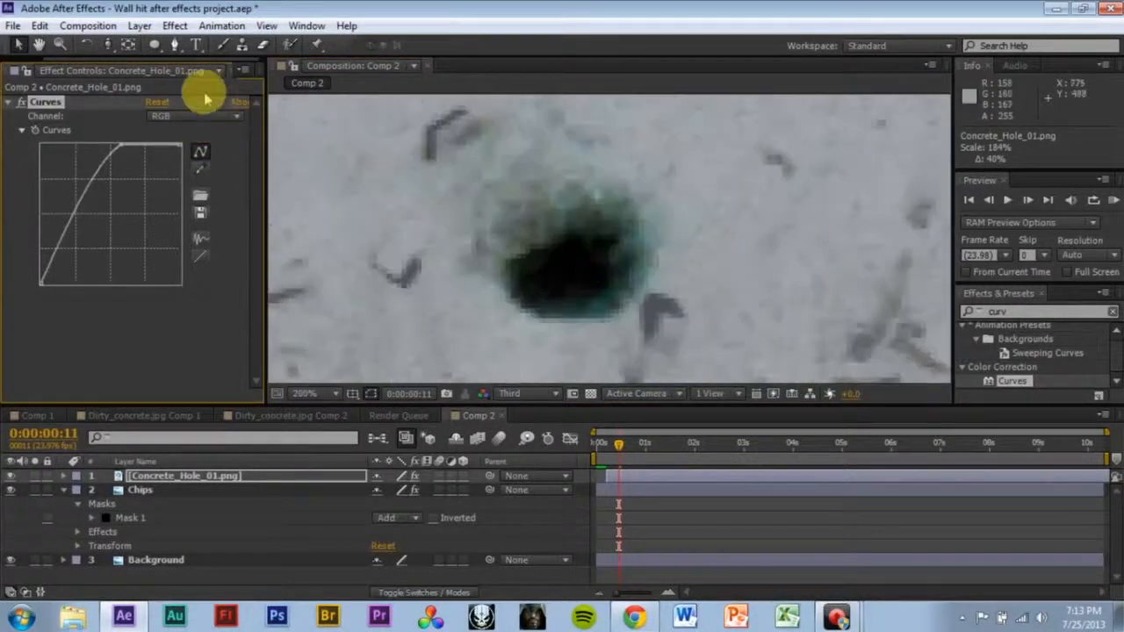
{"action": "left_click", "coordinate": [193, 121]}
{"action": "left_click", "coordinate": [208, 170]}
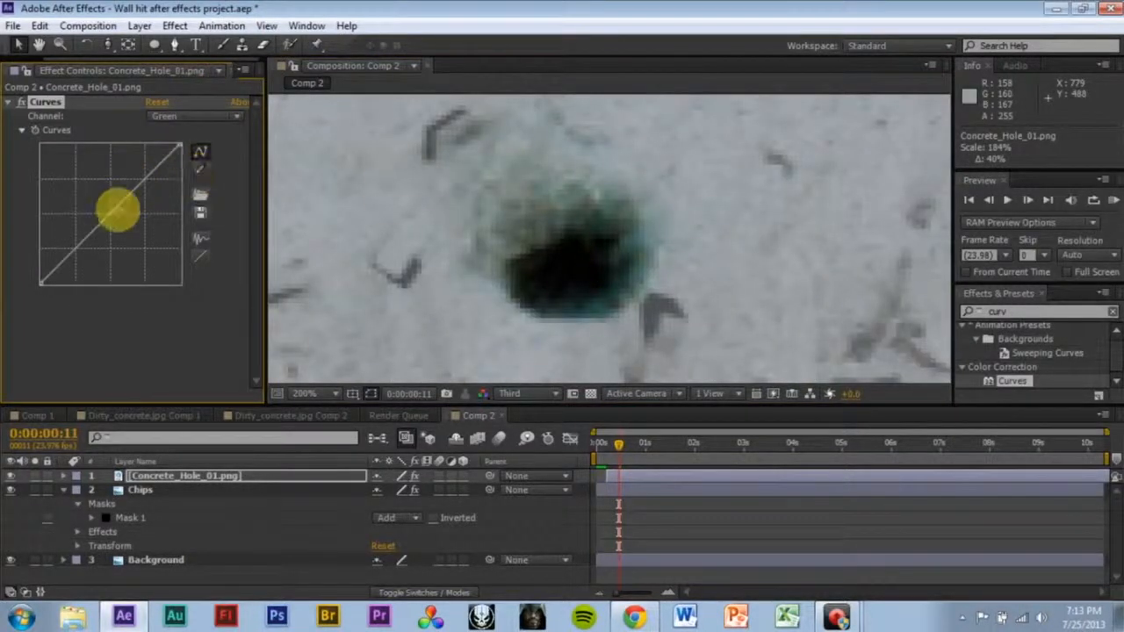
{"action": "left_click_drag", "start_coordinate": [113, 207], "coordinate": [130, 226]}
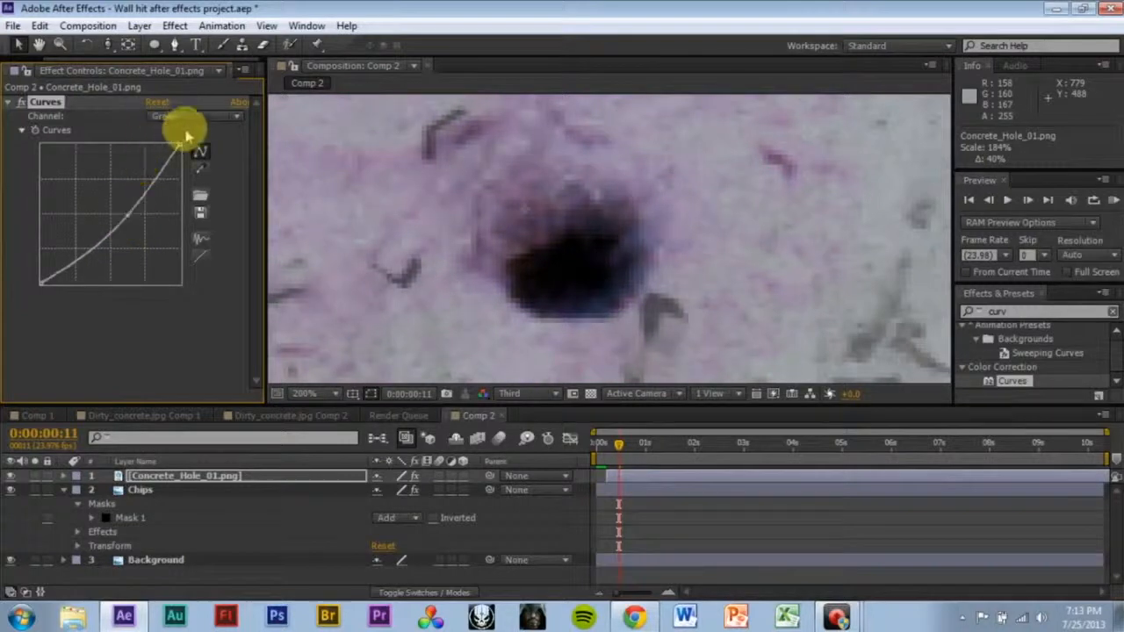
{"action": "key", "text": "ctrl+z"}
{"action": "left_click_drag", "start_coordinate": [178, 146], "coordinate": [182, 175]}
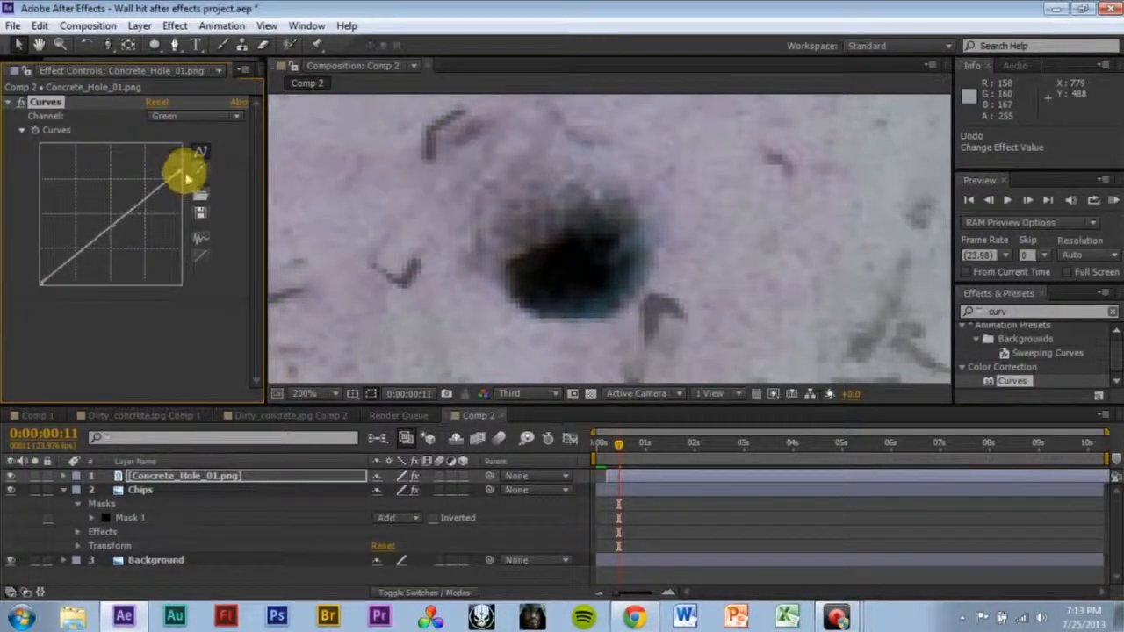
{"action": "key", "text": "ctrl+z"}
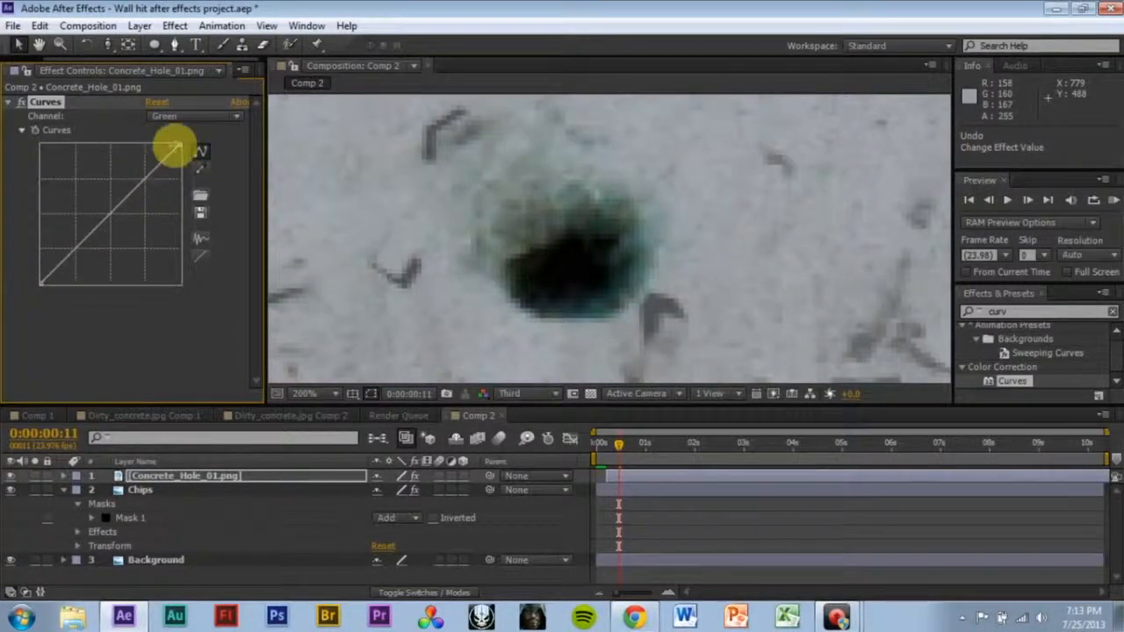
{"action": "scroll", "coordinate": [585, 210], "scroll_direction": "down", "scroll_amount": 4}
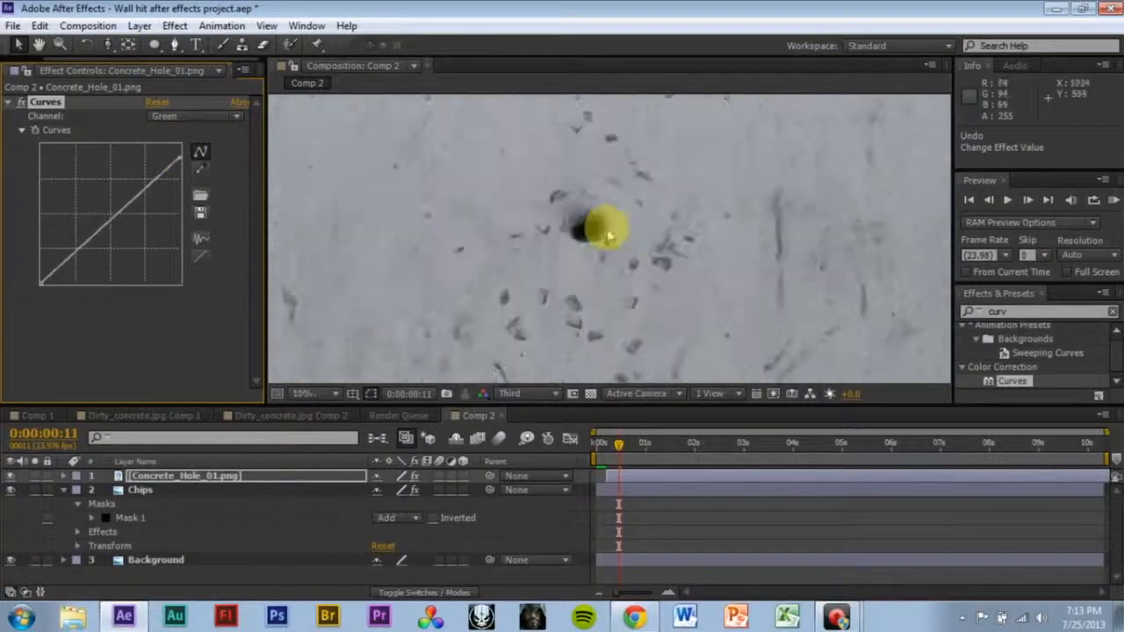
- Apply the Tint effect to the Concrete_Hole_01.png layer, mapping black to black and white to white at 100%
{"action": "left_click_drag", "start_coordinate": [1020, 313], "coordinate": [778, 238]}
{"action": "type", "text": "tint"}
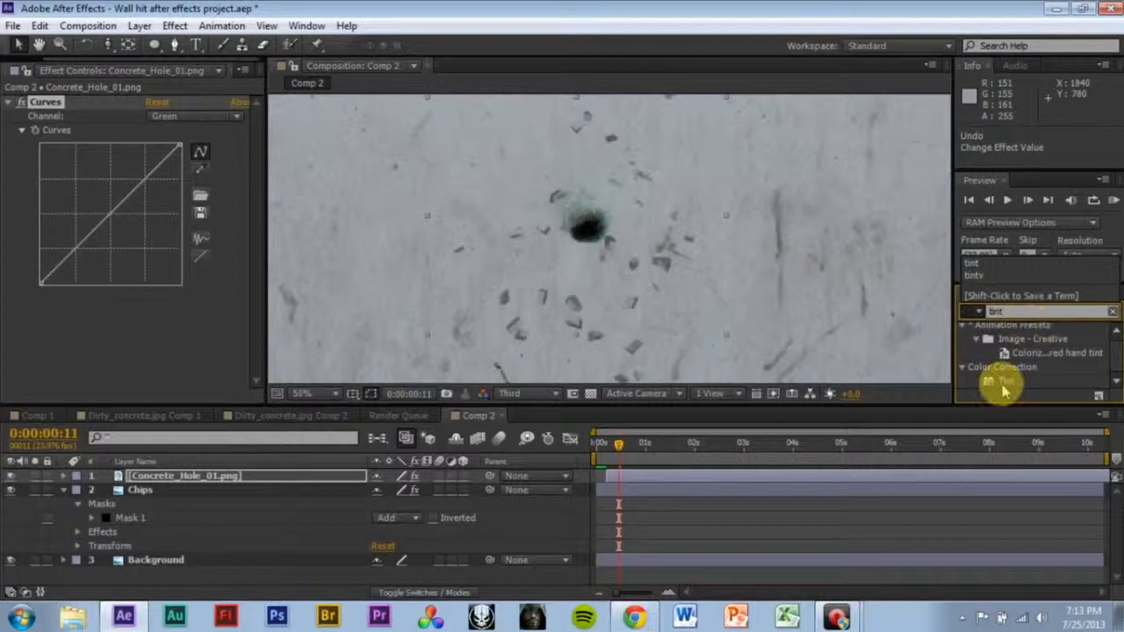
{"action": "left_click_drag", "start_coordinate": [1004, 381], "coordinate": [181, 356]}
{"action": "scroll", "coordinate": [514, 327], "scroll_direction": "down", "scroll_amount": 1}
{"action": "scroll", "coordinate": [818, 298], "scroll_direction": "up", "scroll_amount": 2}
{"action": "scroll", "coordinate": [898, 243], "scroll_direction": "down", "scroll_amount": 2}
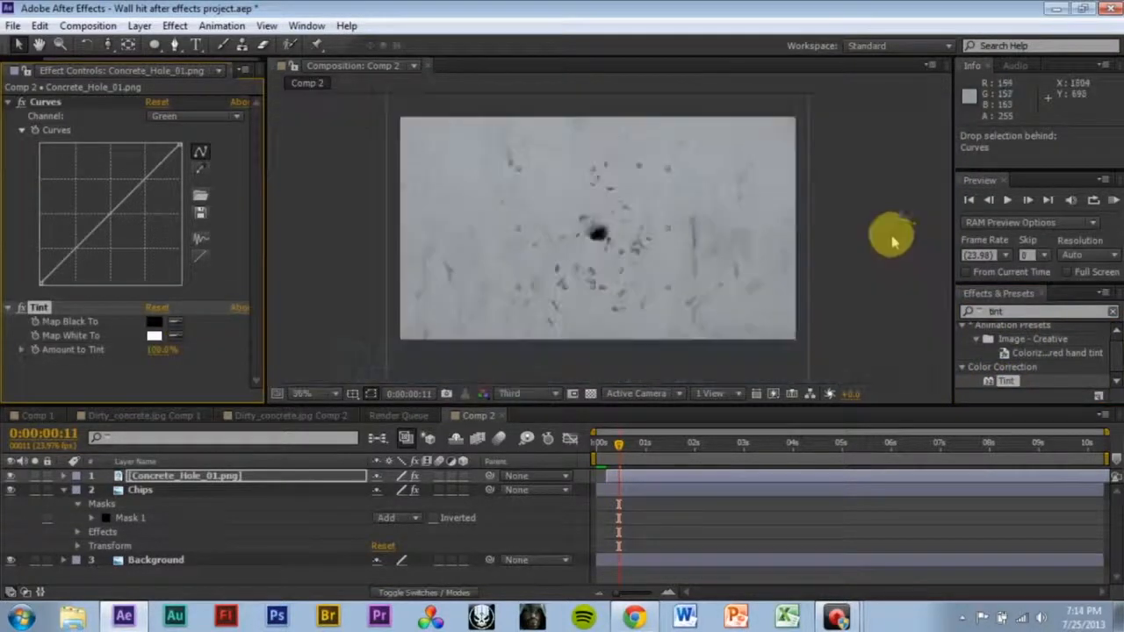
- Replay the animation from its start and examine when the hole appears relative to the fragments
{"action": "left_click", "coordinate": [897, 236]}
{"action": "left_click_drag", "start_coordinate": [608, 454], "coordinate": [527, 439]}
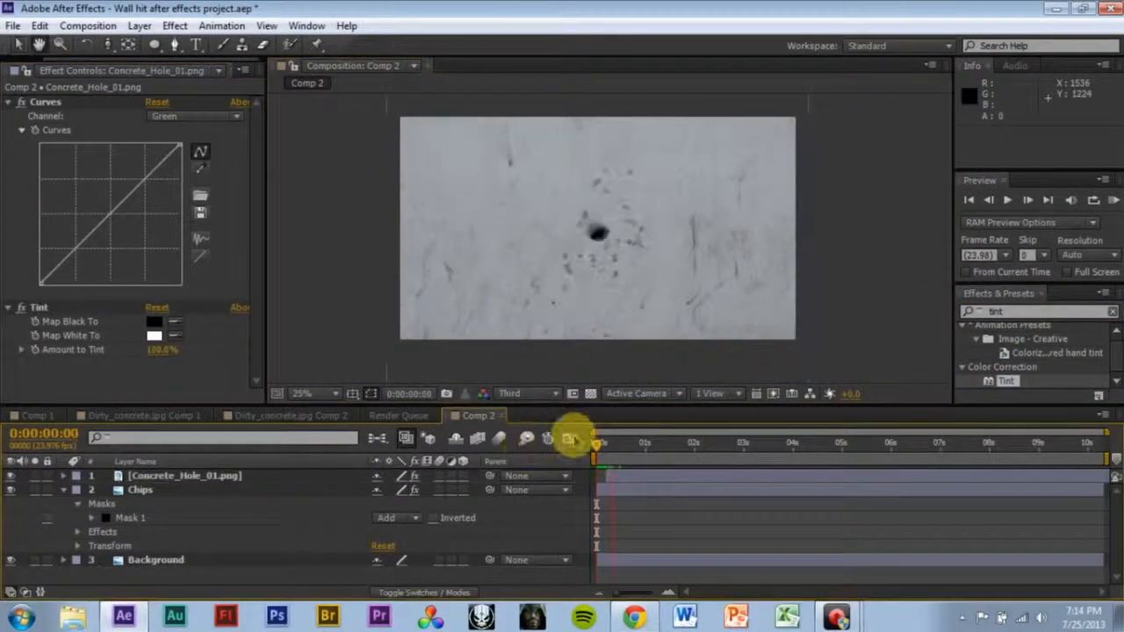
{"action": "key", "text": "space"}
{"action": "left_click_drag", "start_coordinate": [623, 451], "coordinate": [569, 451]}
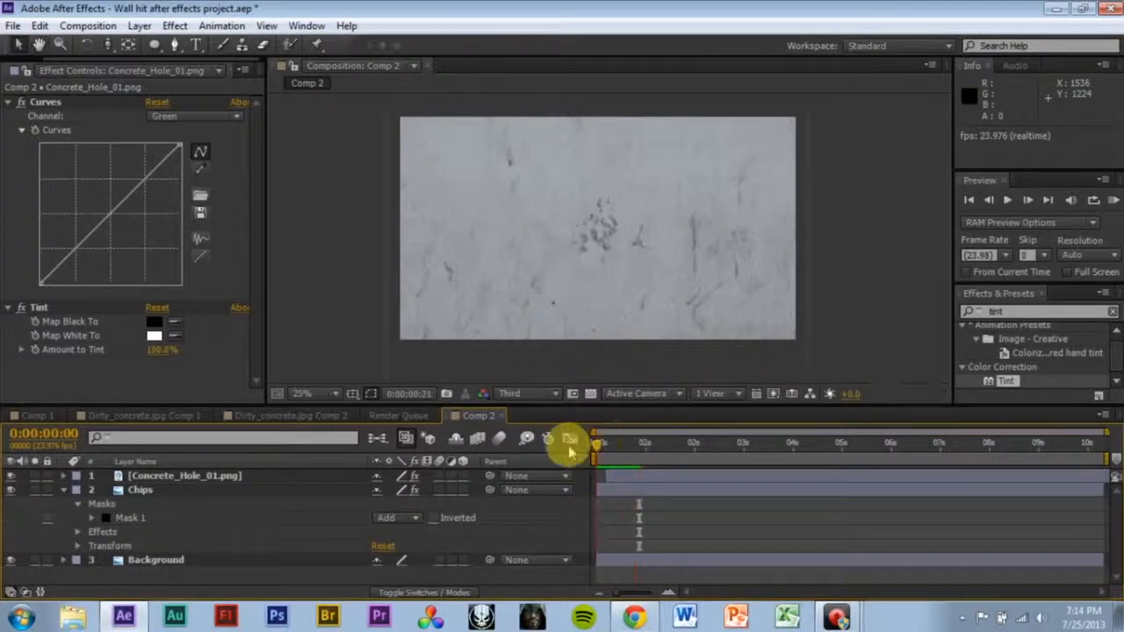
{"action": "key", "text": "space"}
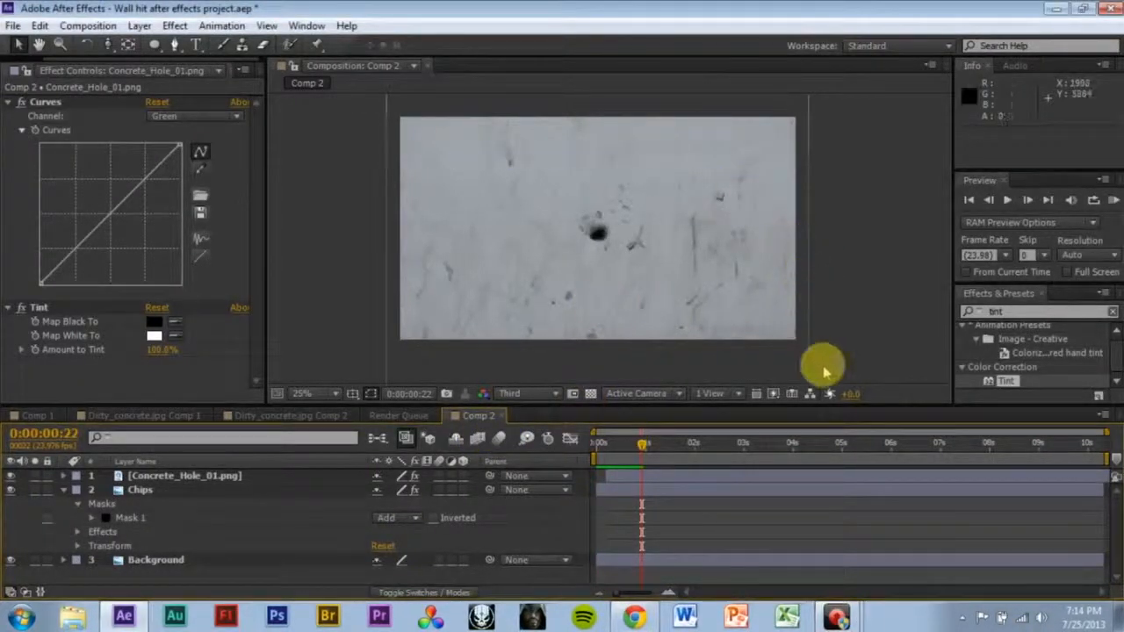
{"action": "left_click_drag", "start_coordinate": [641, 443], "coordinate": [557, 451]}
{"action": "left_click", "coordinate": [876, 282]}
{"action": "key", "text": "space"}
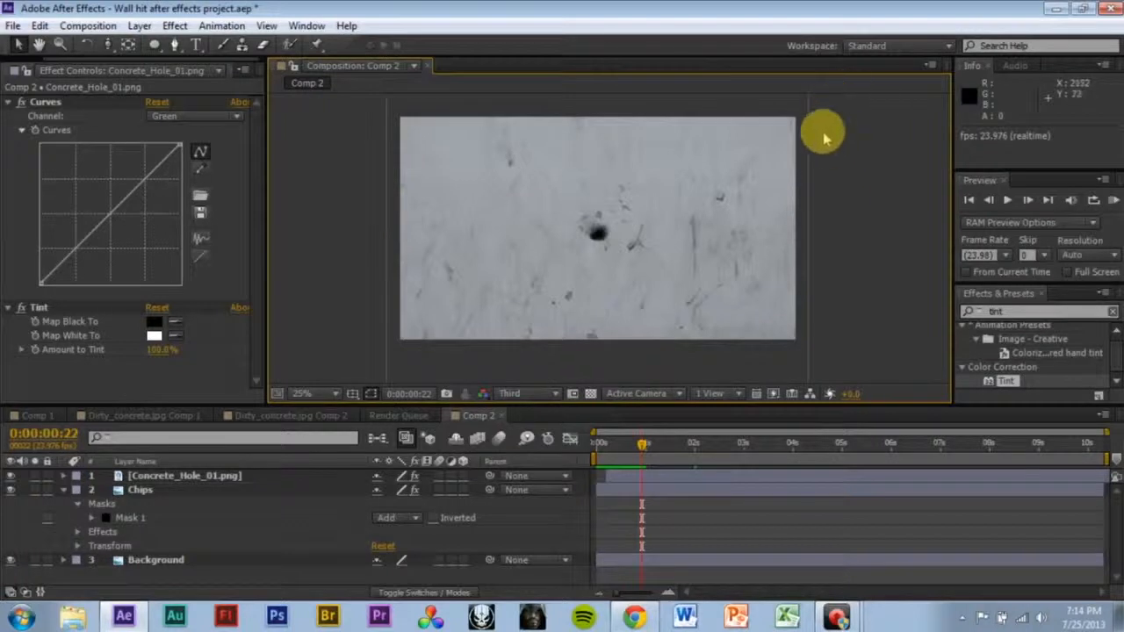
- Shift the Concrete_Hole_01.png layer to start at 0:00:00:02, replay the impact and stop at 0:00:00:09
{"action": "left_click_drag", "start_coordinate": [642, 445], "coordinate": [552, 460]}
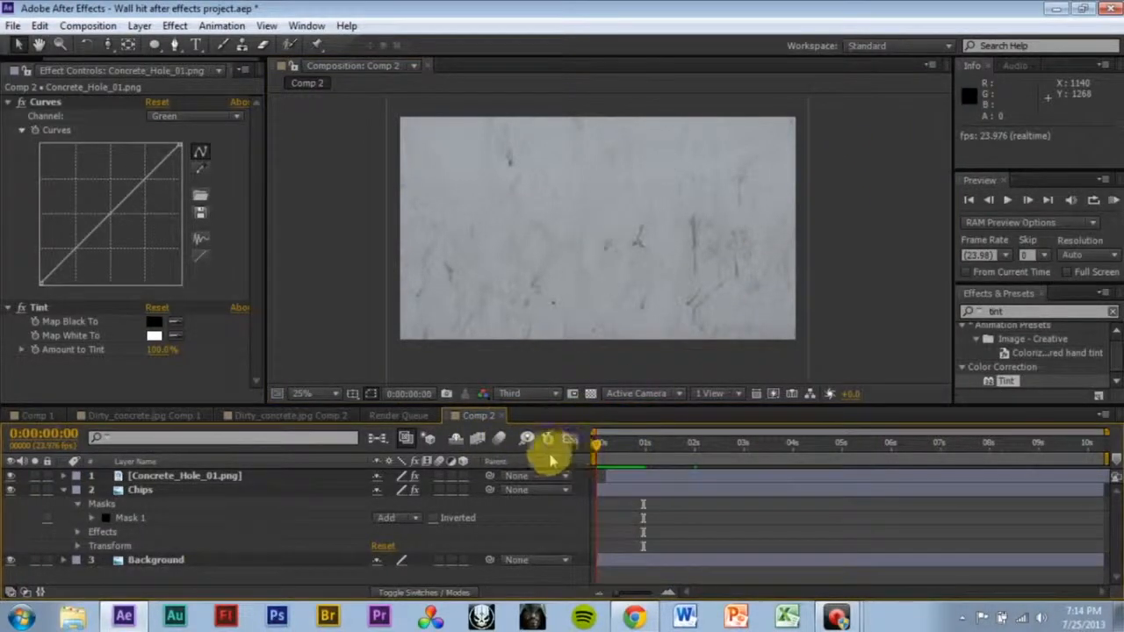
{"action": "left_click", "coordinate": [618, 479]}
{"action": "key", "text": "space"}
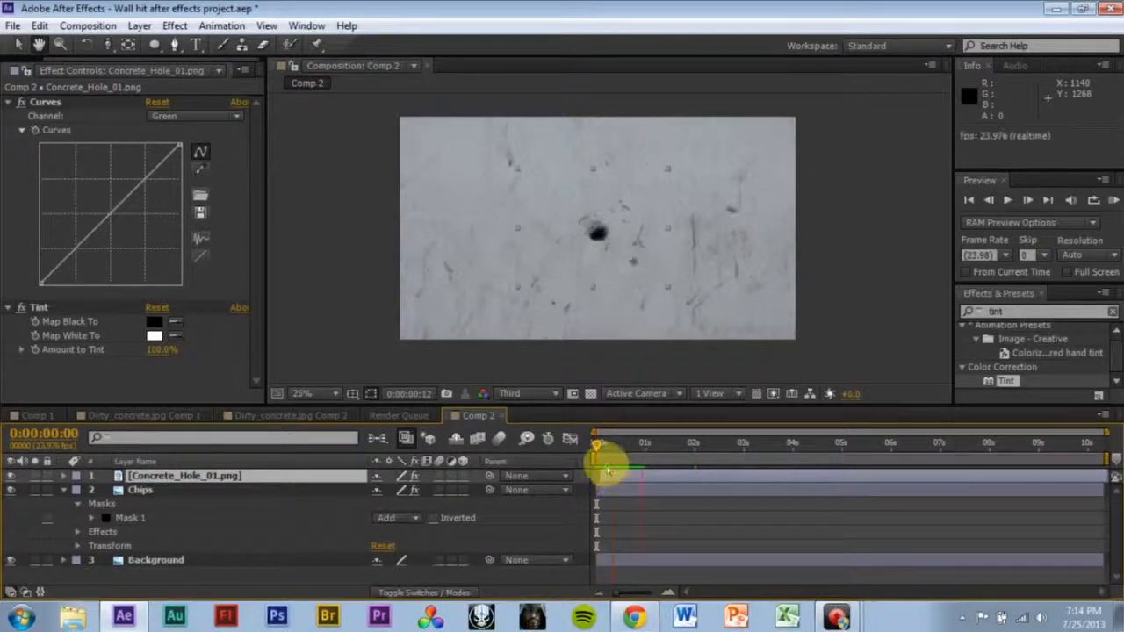
{"action": "key", "text": "space"}
{"action": "left_click_drag", "start_coordinate": [606, 451], "coordinate": [527, 441]}
{"action": "left_click", "coordinate": [882, 259]}
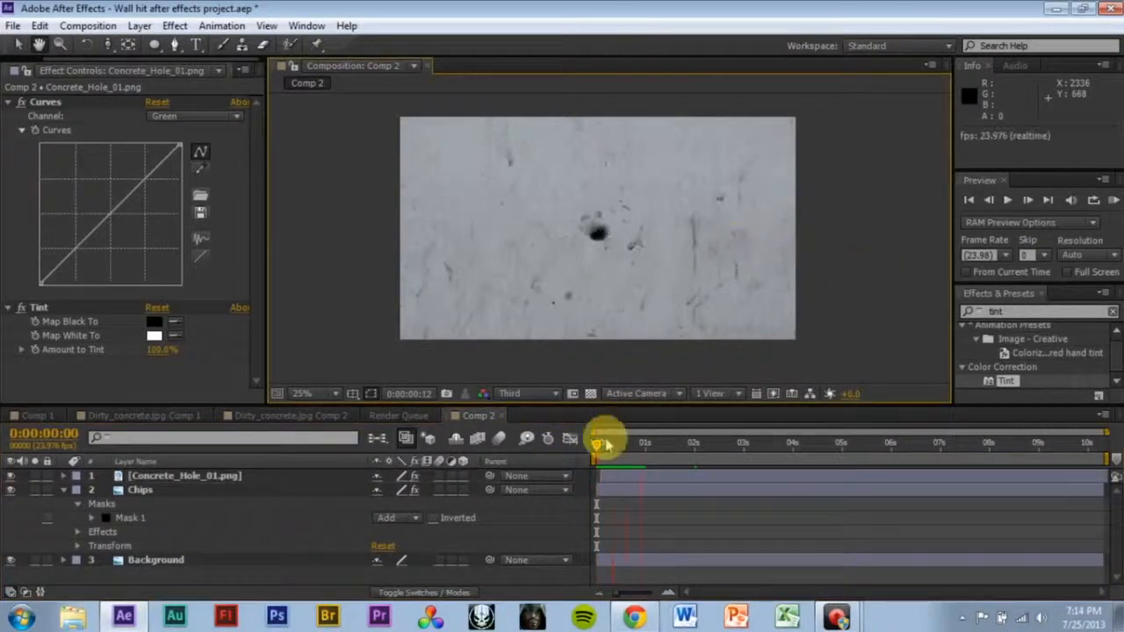
{"action": "mouse_move", "coordinate": [602, 439]}
{"action": "left_mouse_down"}
{"action": "mouse_move", "coordinate": [571, 447]}
{"action": "mouse_move", "coordinate": [590, 465]}
{"action": "mouse_move", "coordinate": [607, 456]}
{"action": "mouse_move", "coordinate": [521, 442]}
{"action": "mouse_move", "coordinate": [595, 431]}
{"action": "mouse_move", "coordinate": [606, 465]}
{"action": "mouse_move", "coordinate": [474, 475]}
{"action": "mouse_move", "coordinate": [618, 424]}
{"action": "left_mouse_up"}
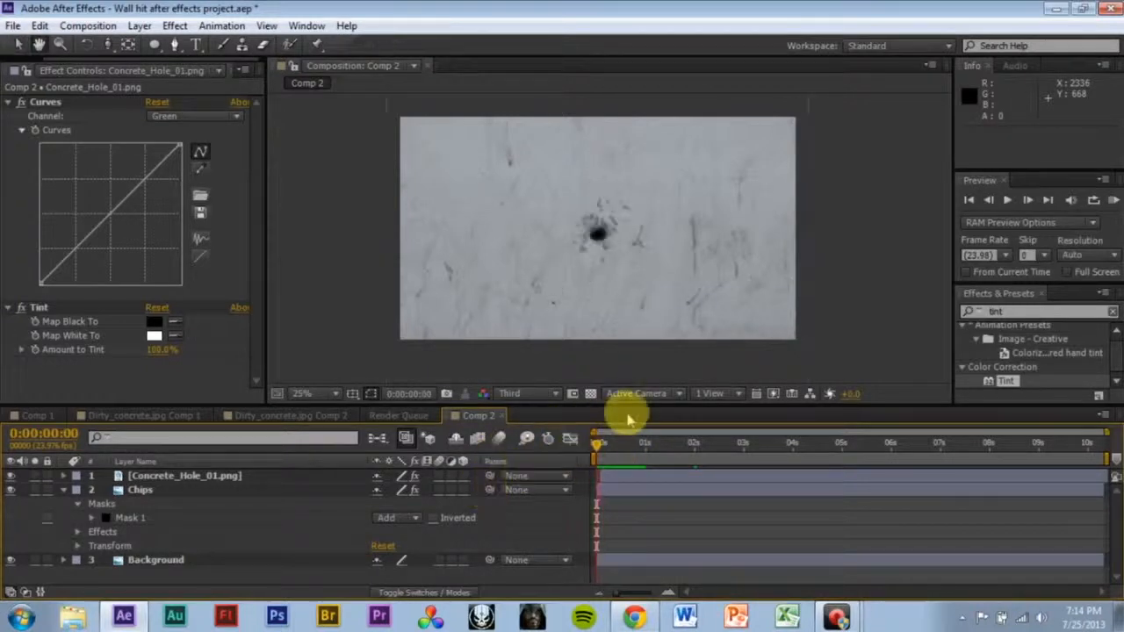
{"action": "scroll", "coordinate": [591, 281], "scroll_direction": "up", "scroll_amount": 1}
{"action": "scroll", "coordinate": [539, 281], "scroll_direction": "down", "scroll_amount": 1}
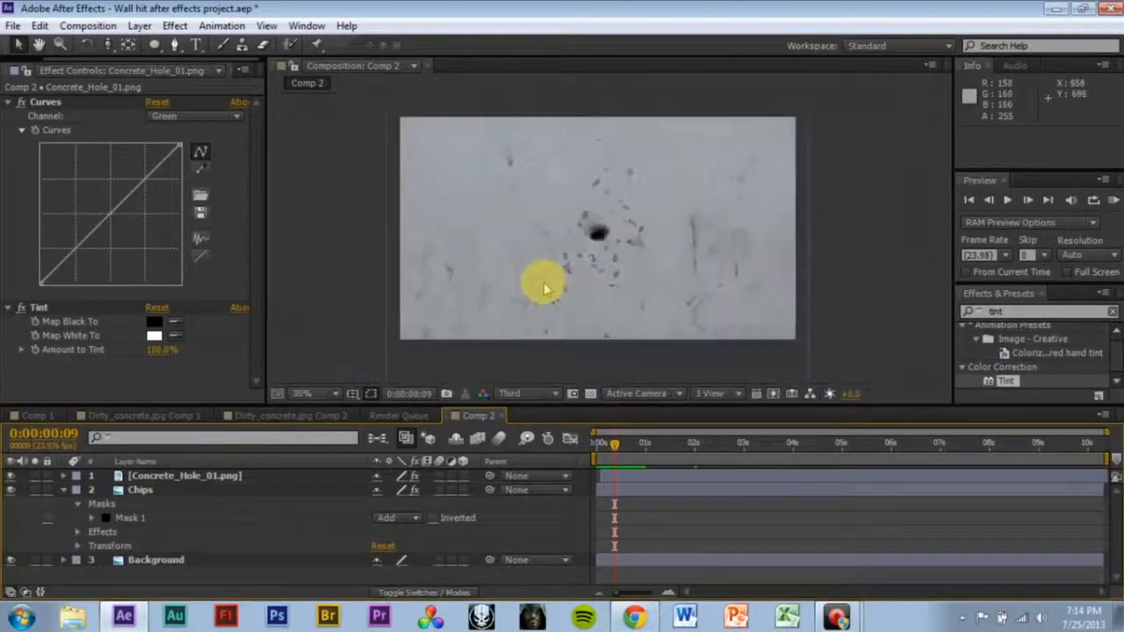
- Add a white Spot light with no falloff and shadow casting enabled above the Concrete_Hole_01.png layer
{"action": "left_click", "coordinate": [235, 478]}
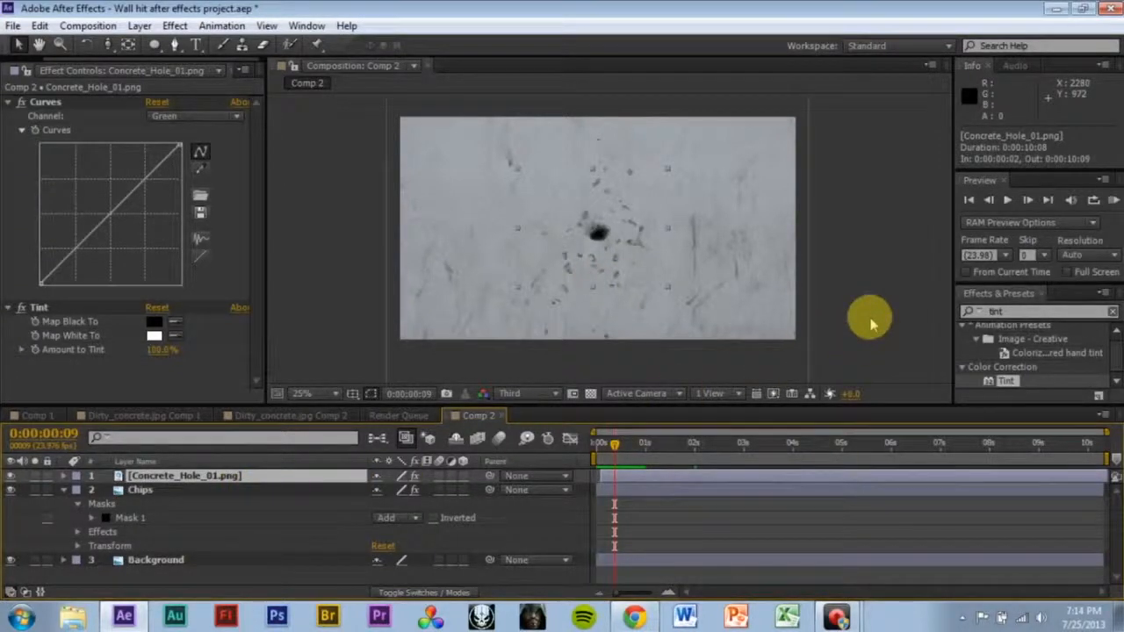
{"action": "left_click", "coordinate": [138, 25]}
{"action": "mouse_move", "coordinate": [196, 37]}
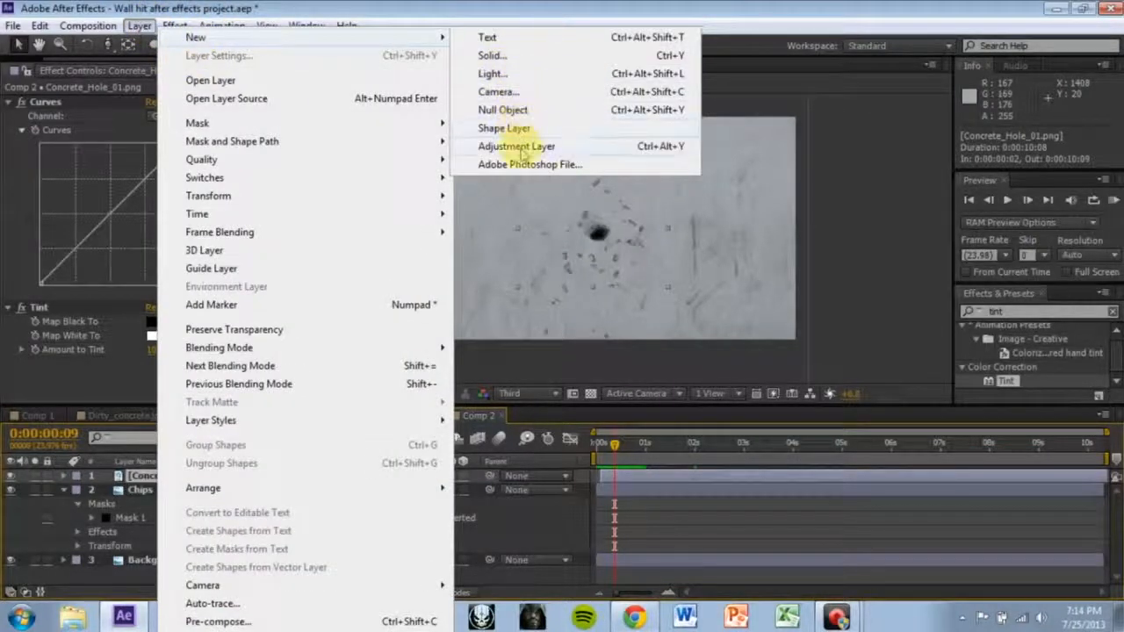
{"action": "left_click", "coordinate": [521, 77]}
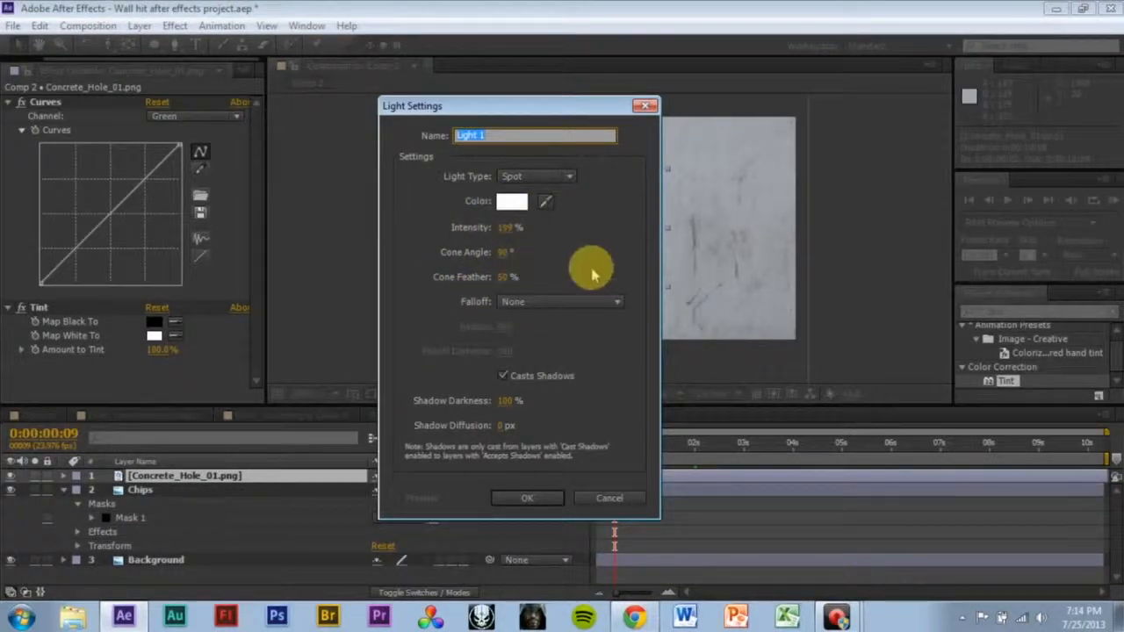
{"action": "left_click", "coordinate": [527, 497]}
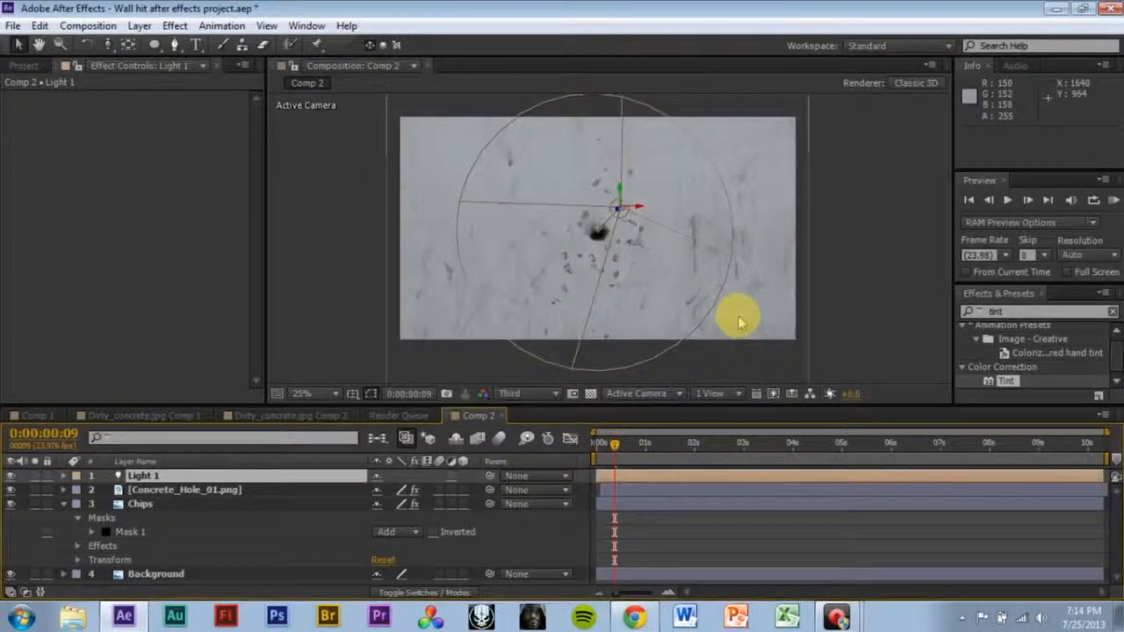
- Raise Light 1 well above the wall and move its point of interest to about 986, 371, 131, just above the hole
{"action": "scroll", "coordinate": [672, 189], "scroll_direction": "down", "scroll_amount": 1}
{"action": "scroll", "coordinate": [629, 204], "scroll_direction": "up", "scroll_amount": 2}
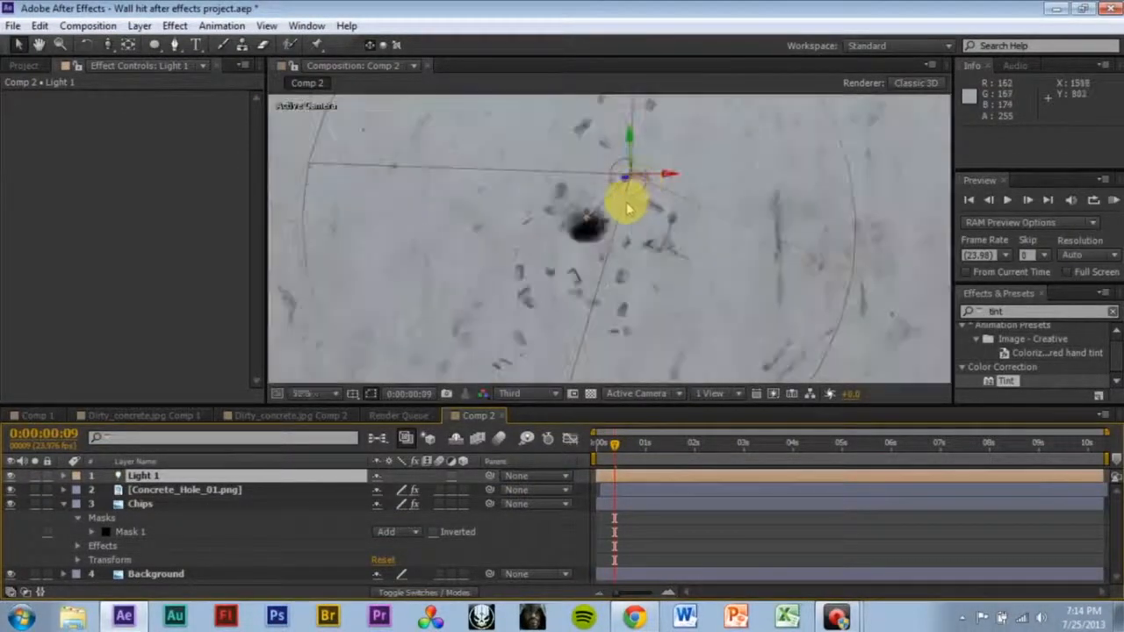
{"action": "scroll", "coordinate": [623, 207], "scroll_direction": "down", "scroll_amount": 2}
{"action": "scroll", "coordinate": [622, 201], "scroll_direction": "up", "scroll_amount": 3}
{"action": "left_click_drag", "start_coordinate": [665, 169], "coordinate": [635, 336]}
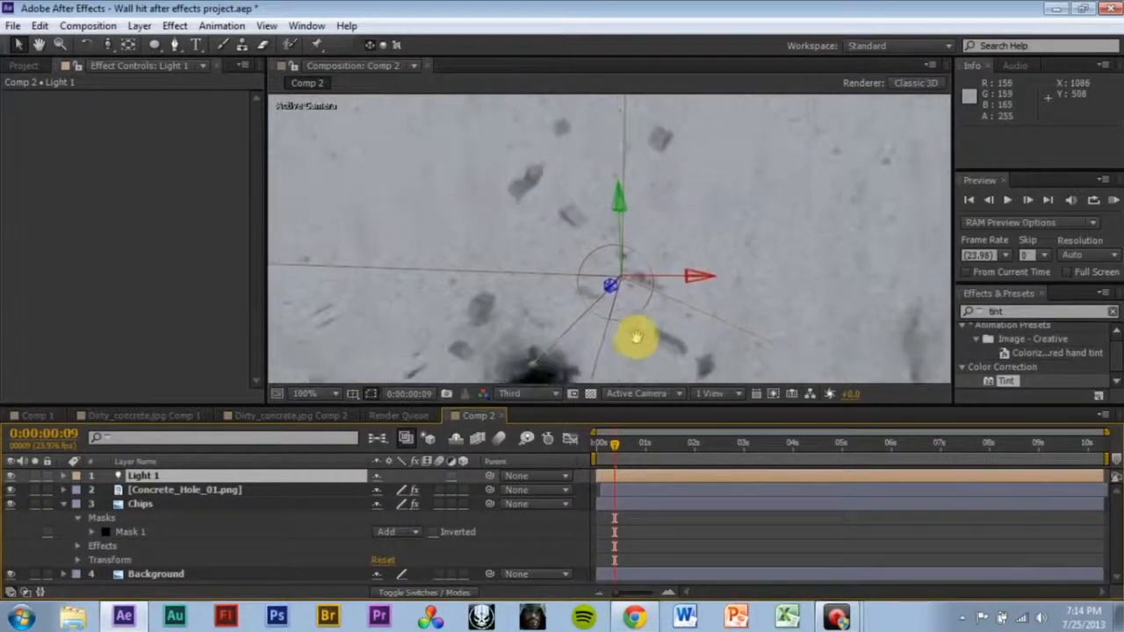
{"action": "scroll", "coordinate": [630, 207], "scroll_direction": "down", "scroll_amount": 4}
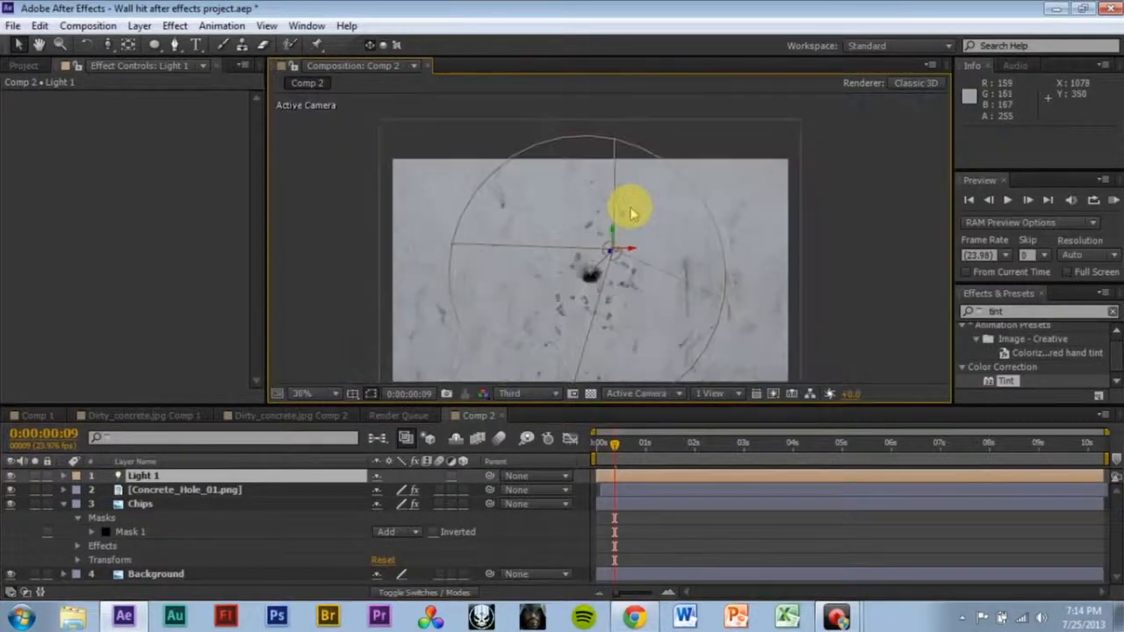
{"action": "left_click_drag", "start_coordinate": [614, 226], "coordinate": [628, 7]}
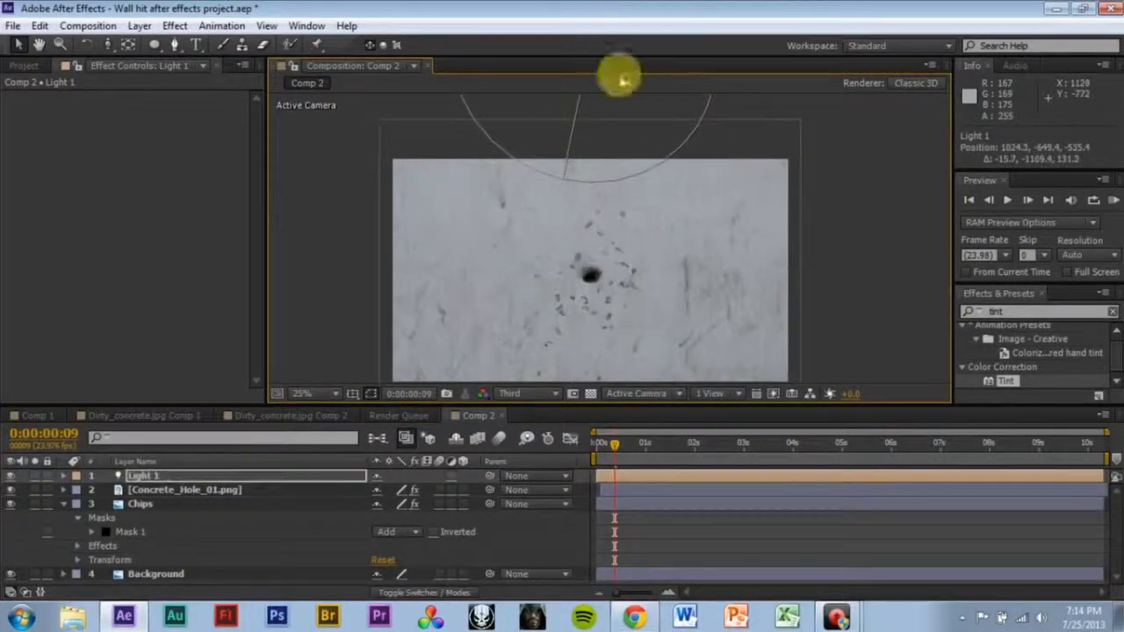
{"action": "scroll", "coordinate": [614, 163], "scroll_direction": "down", "scroll_amount": 1}
{"action": "left_click_drag", "start_coordinate": [600, 154], "coordinate": [596, 234]}
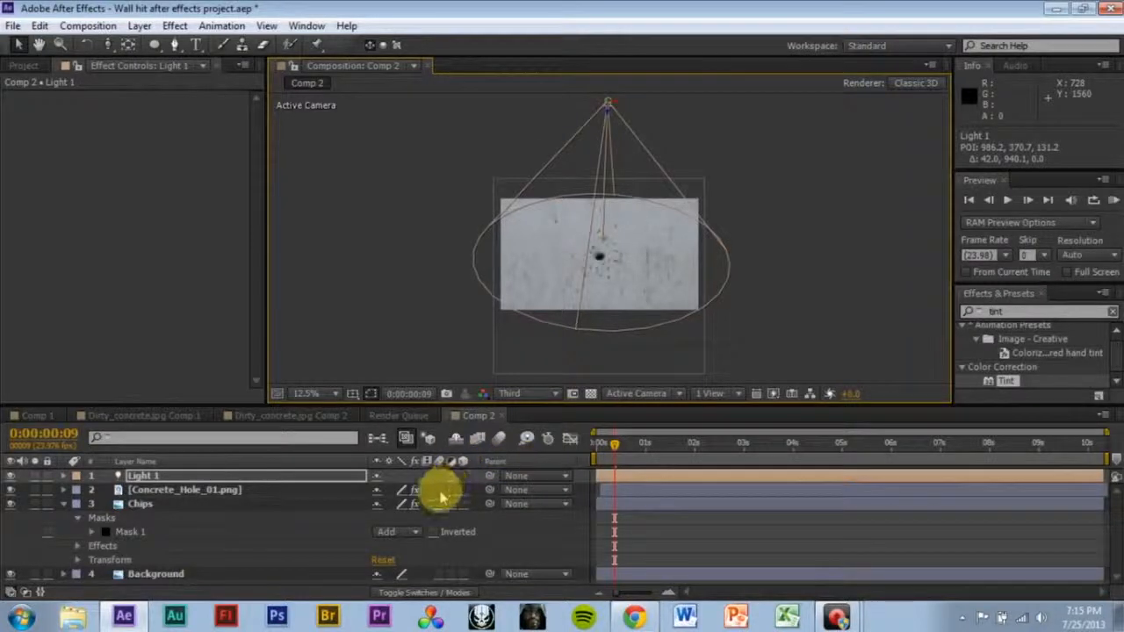
- Make the Background layer 3D so that Light 1 illuminates the wall
{"action": "left_click", "coordinate": [462, 502]}
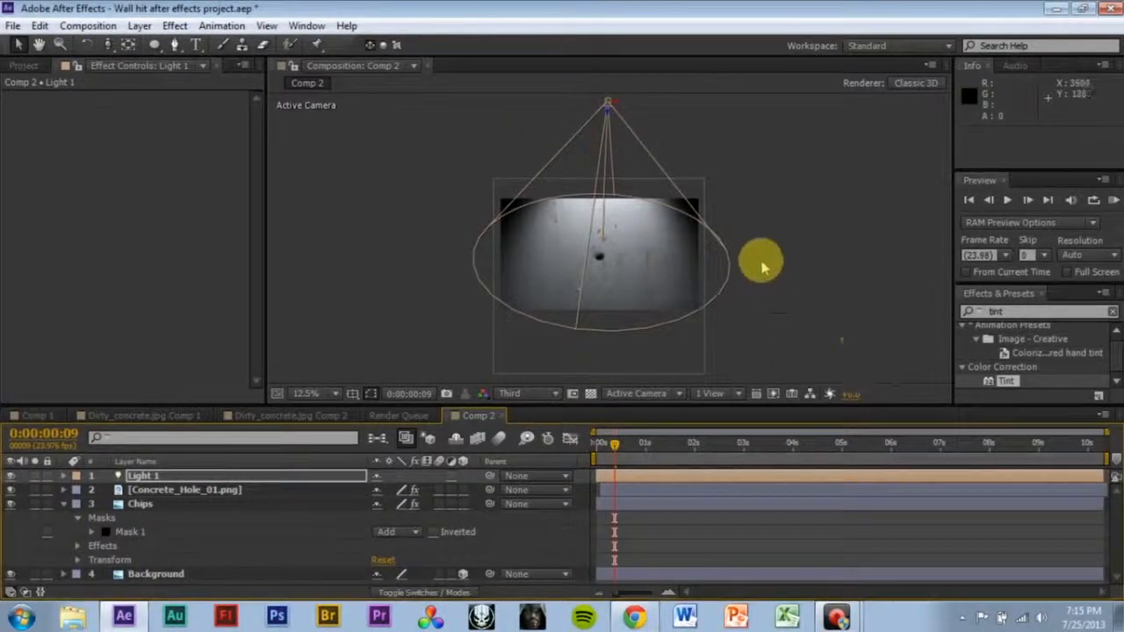
{"action": "scroll", "coordinate": [702, 211], "scroll_direction": "up", "scroll_amount": 3}
{"action": "scroll", "coordinate": [654, 224], "scroll_direction": "down", "scroll_amount": 2}
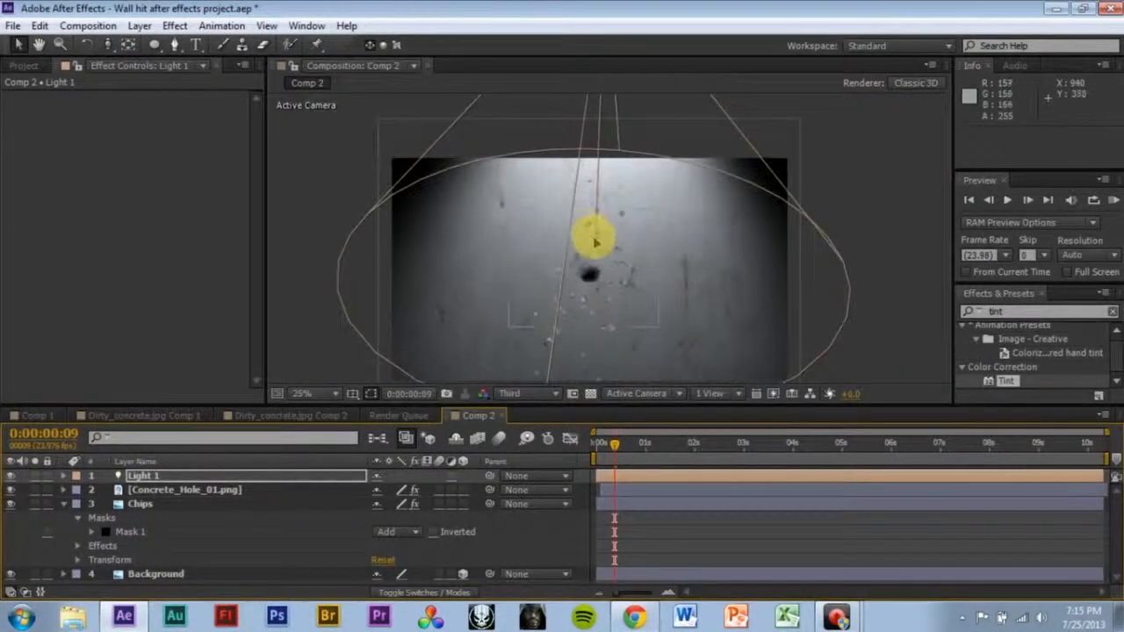
{"action": "left_click", "coordinate": [592, 247]}
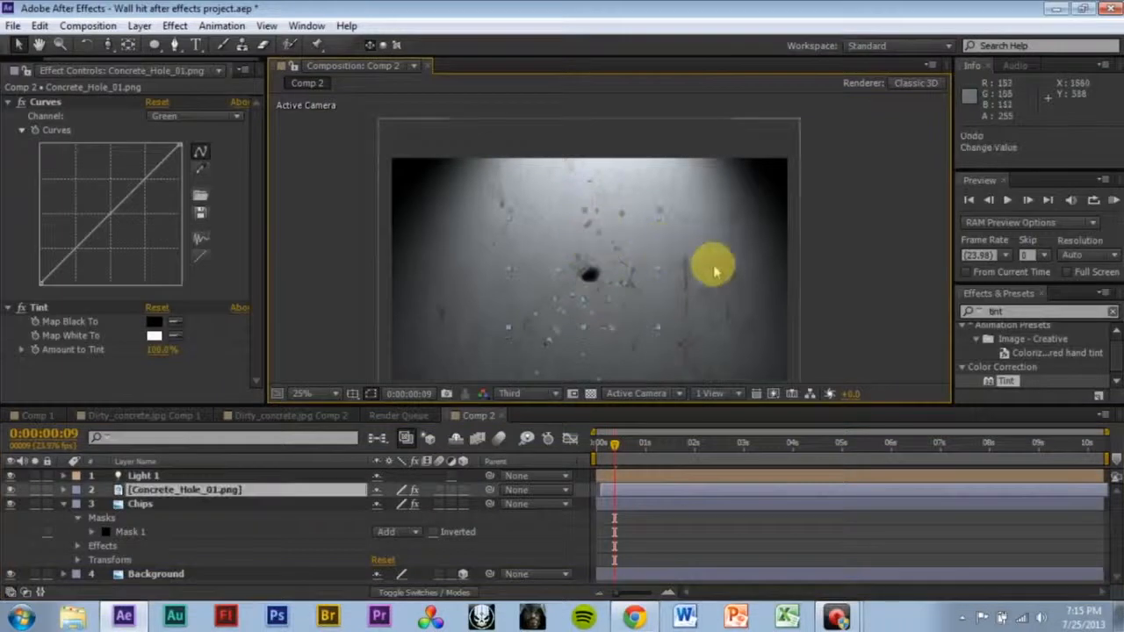
- Reveal Light 1's light options and enlarge the timeline area to fit them
{"action": "scroll", "coordinate": [609, 184], "scroll_direction": "down", "scroll_amount": 4}
{"action": "left_click", "coordinate": [610, 176]}
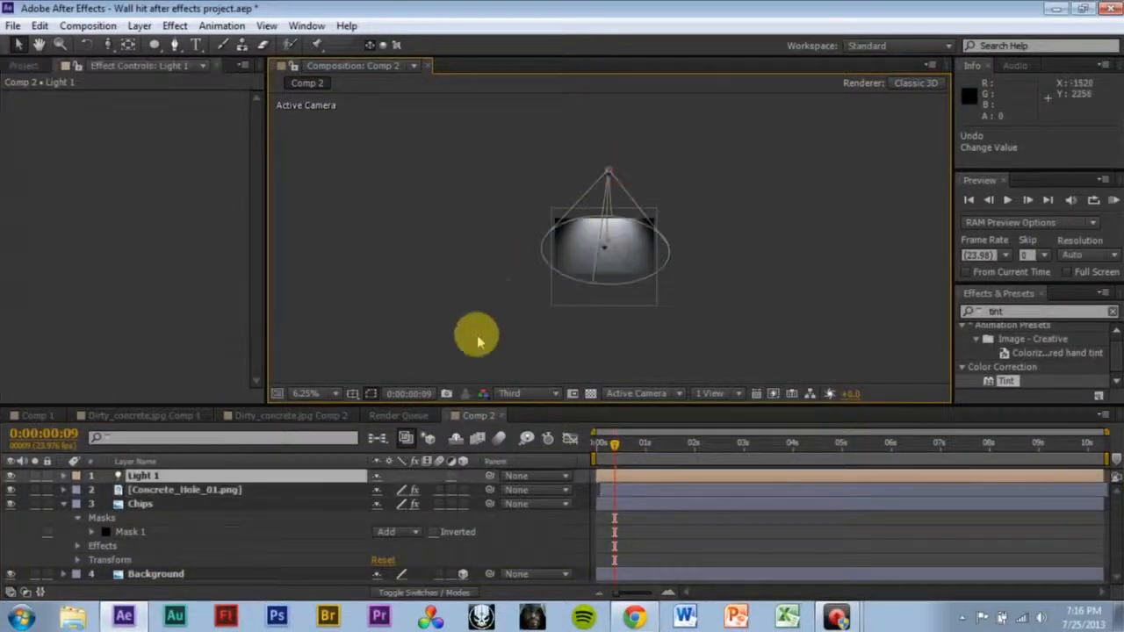
{"action": "key", "text": "a"}
{"action": "key", "text": "a"}
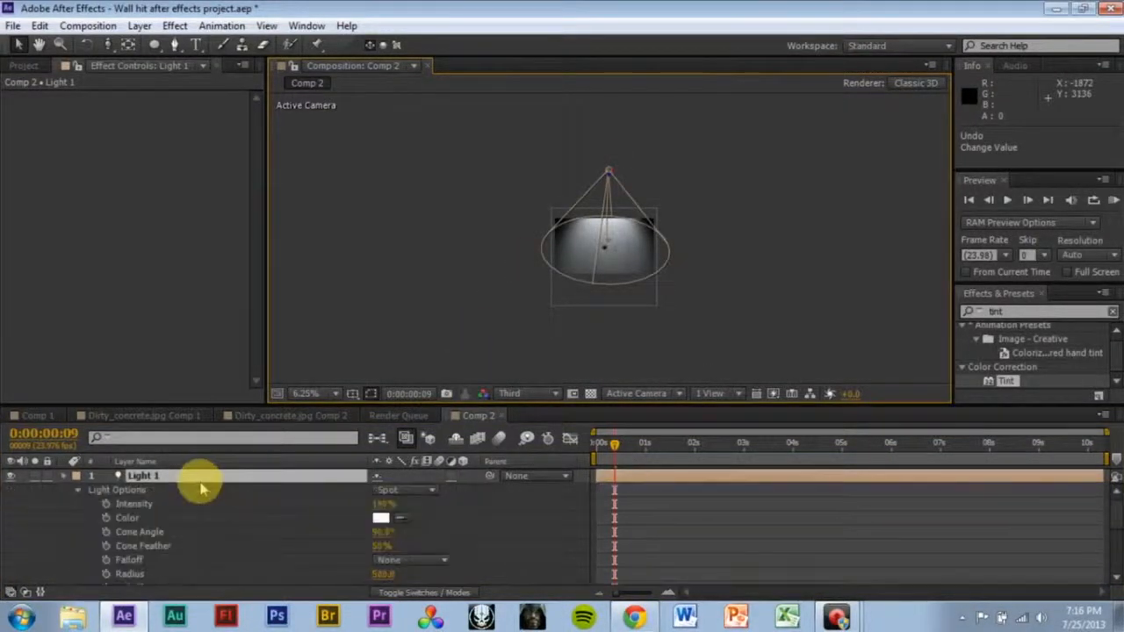
{"action": "scroll", "coordinate": [220, 494], "scroll_direction": "down", "scroll_amount": 2}
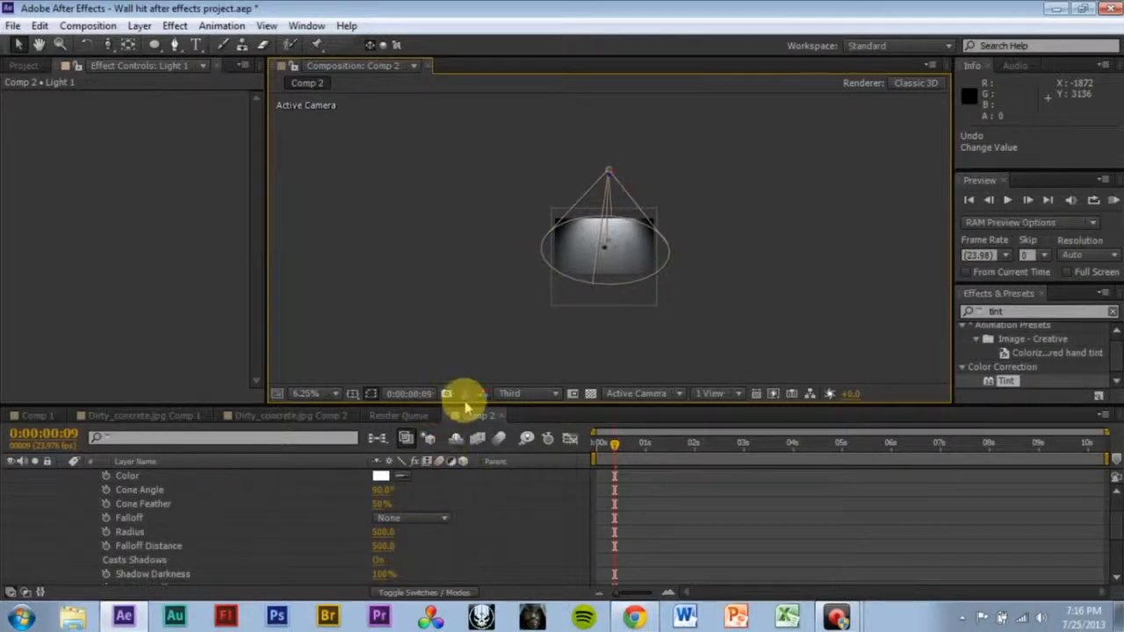
{"action": "left_click_drag", "start_coordinate": [477, 404], "coordinate": [485, 325]}
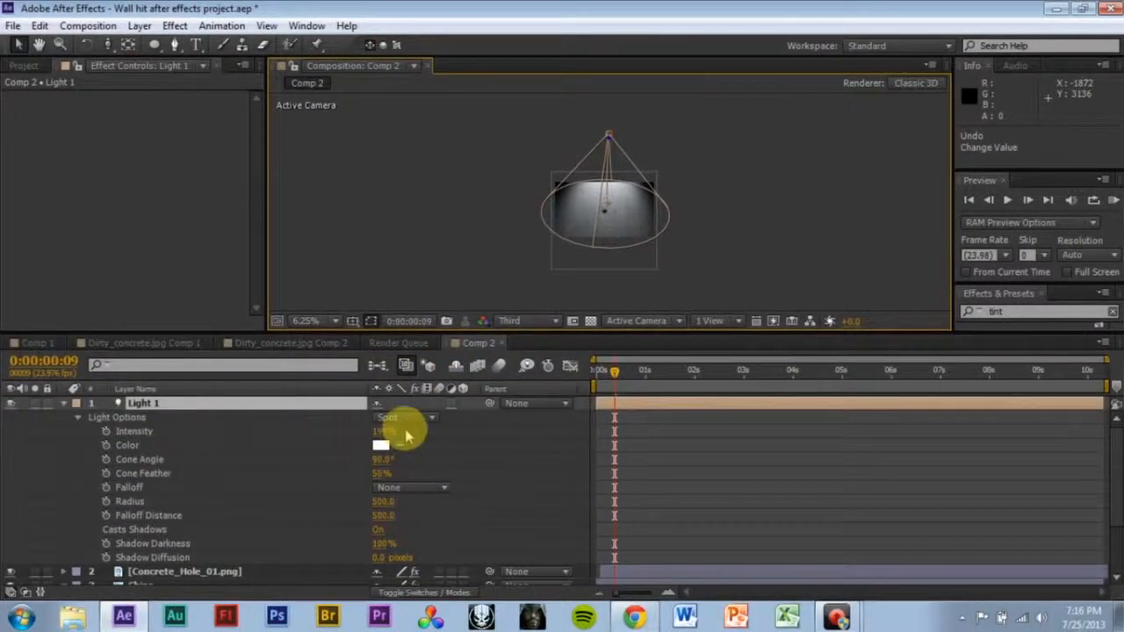
{"action": "scroll", "coordinate": [501, 231], "scroll_direction": "up", "scroll_amount": 4}
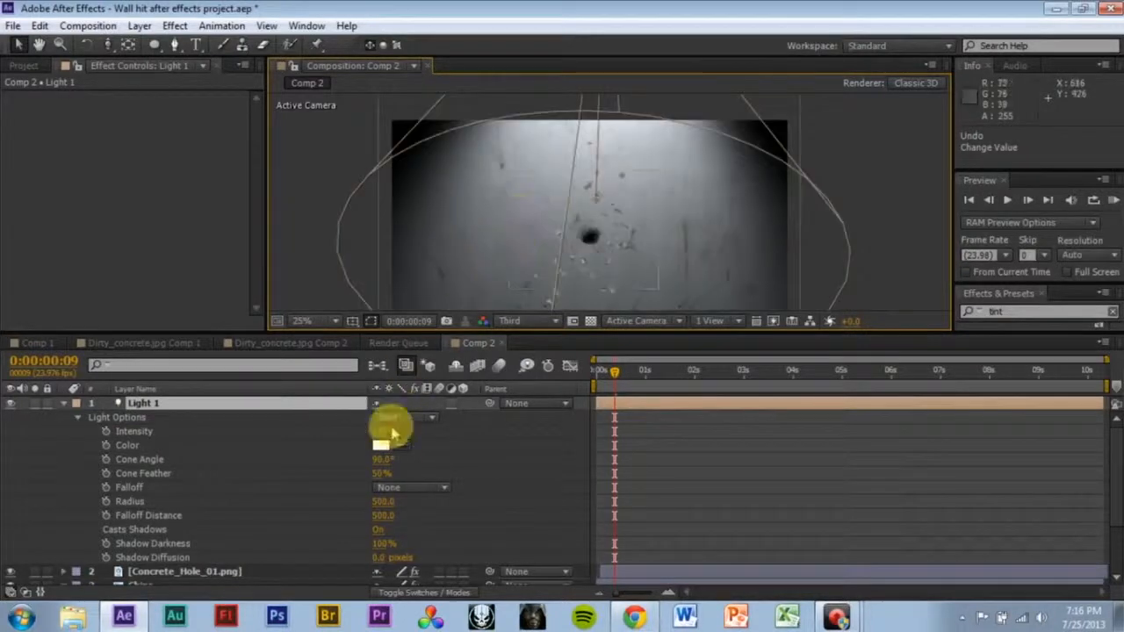
- Set Light 1's intensity to 160% and cone angle to 106°, then collapse its options and shrink the timeline area
{"action": "left_click_drag", "start_coordinate": [381, 430], "coordinate": [329, 428]}
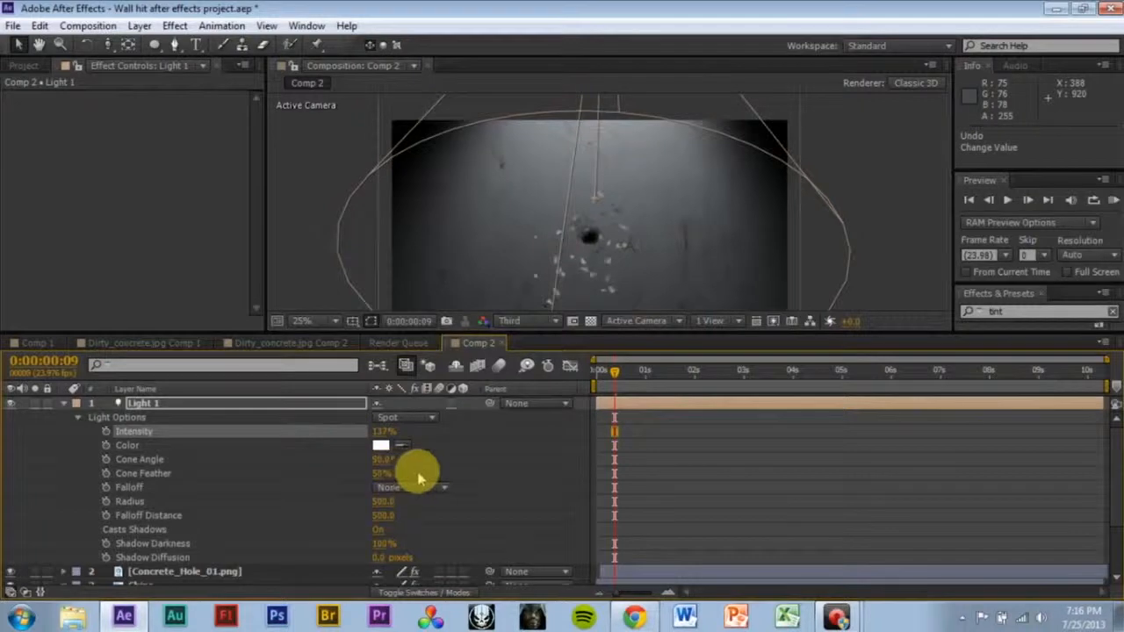
{"action": "left_click_drag", "start_coordinate": [382, 459], "coordinate": [395, 432]}
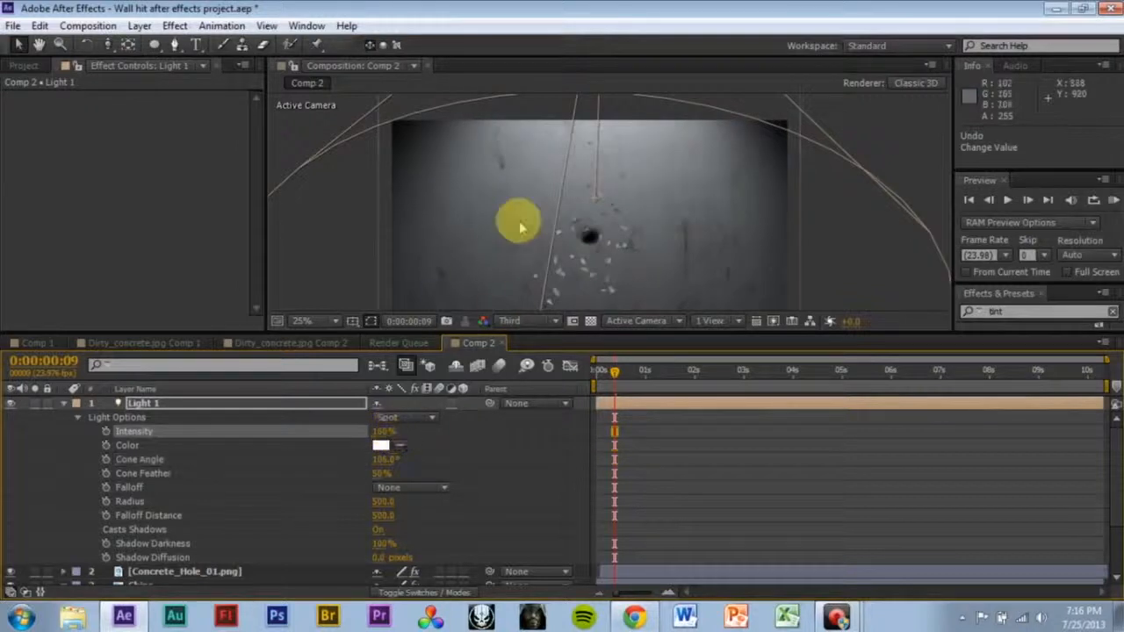
{"action": "scroll", "coordinate": [615, 211], "scroll_direction": "down", "scroll_amount": 1}
{"action": "left_click", "coordinate": [818, 190]}
{"action": "scroll", "coordinate": [722, 220], "scroll_direction": "up", "scroll_amount": 1}
{"action": "scroll", "coordinate": [713, 226], "scroll_direction": "down", "scroll_amount": 1}
{"action": "scroll", "coordinate": [713, 226], "scroll_direction": "up", "scroll_amount": 1}
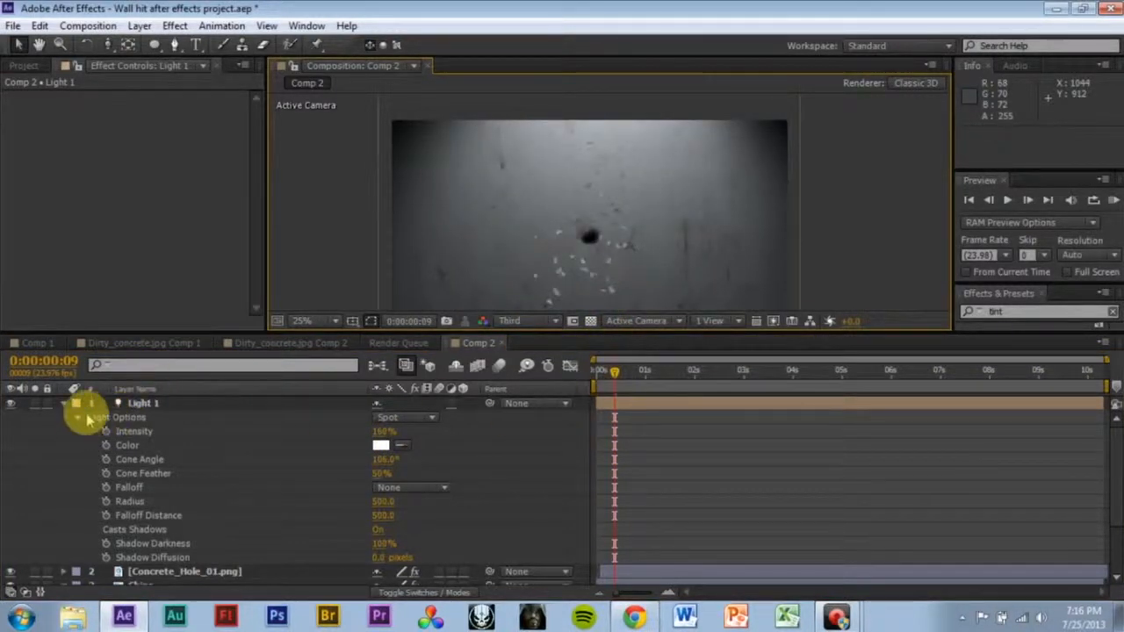
{"action": "left_click", "coordinate": [63, 404]}
{"action": "left_click_drag", "start_coordinate": [543, 332], "coordinate": [517, 414]}
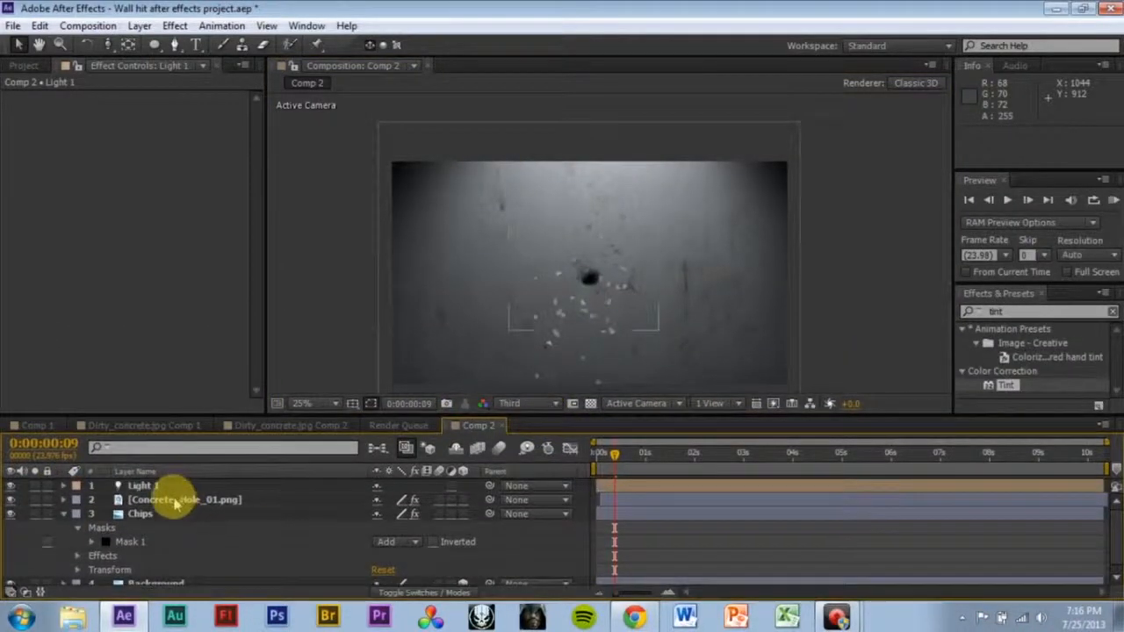
- Set the Light Type in the Chips layer's Shatter lighting to First Comp Light
{"action": "left_click", "coordinate": [176, 501]}
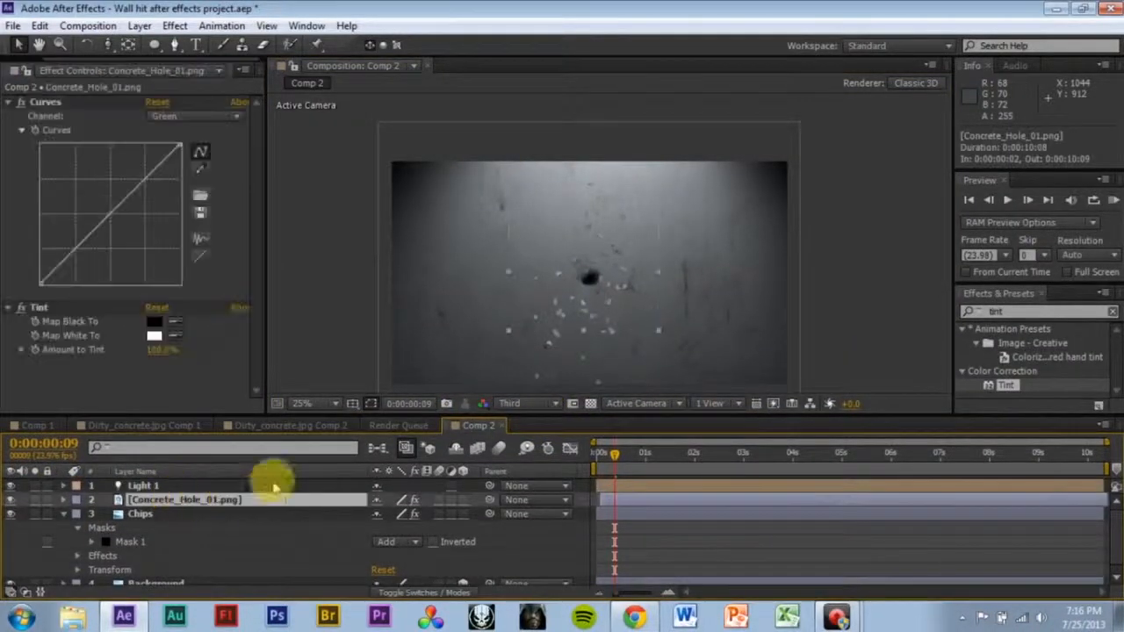
{"action": "scroll", "coordinate": [180, 516], "scroll_direction": "down", "scroll_amount": 1}
{"action": "left_click", "coordinate": [156, 506]}
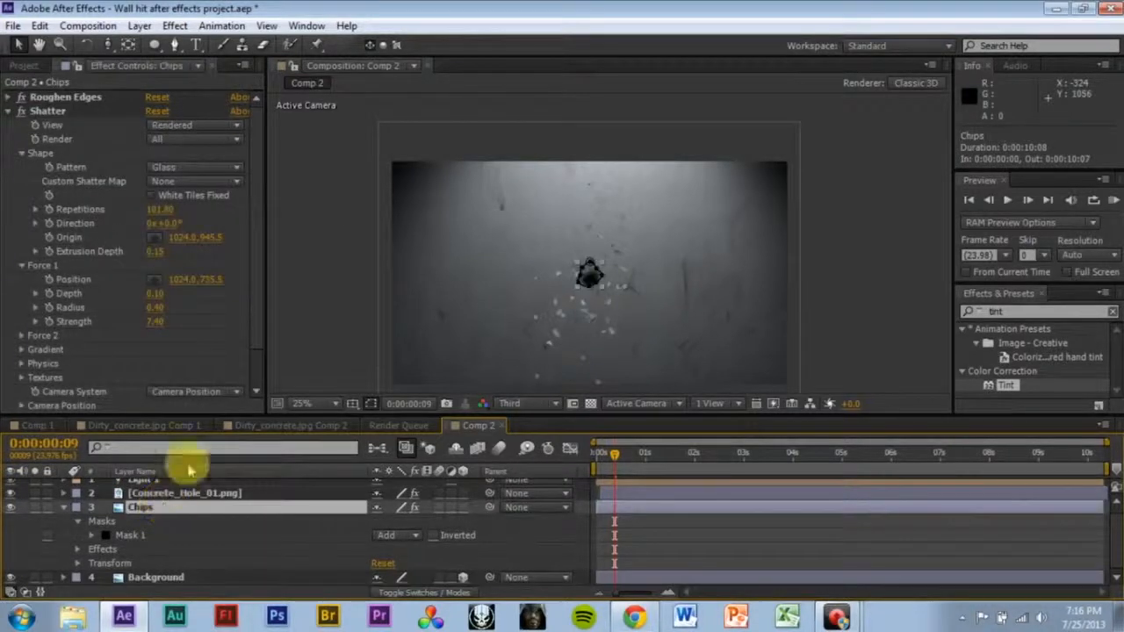
{"action": "left_click", "coordinate": [52, 112]}
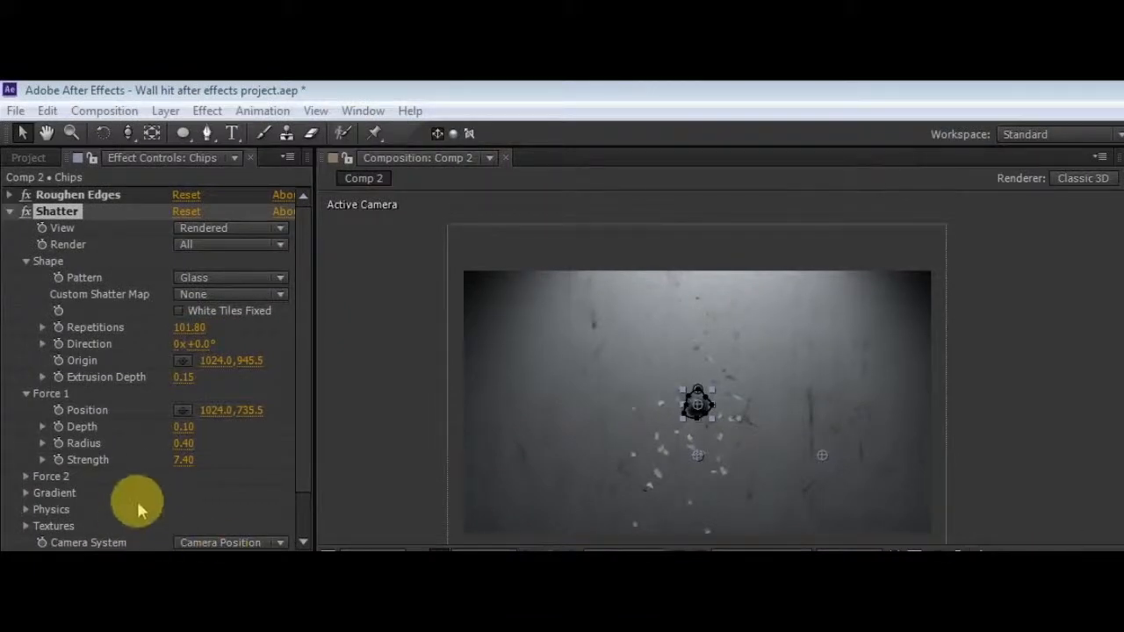
{"action": "left_click_drag", "start_coordinate": [300, 377], "coordinate": [321, 500]}
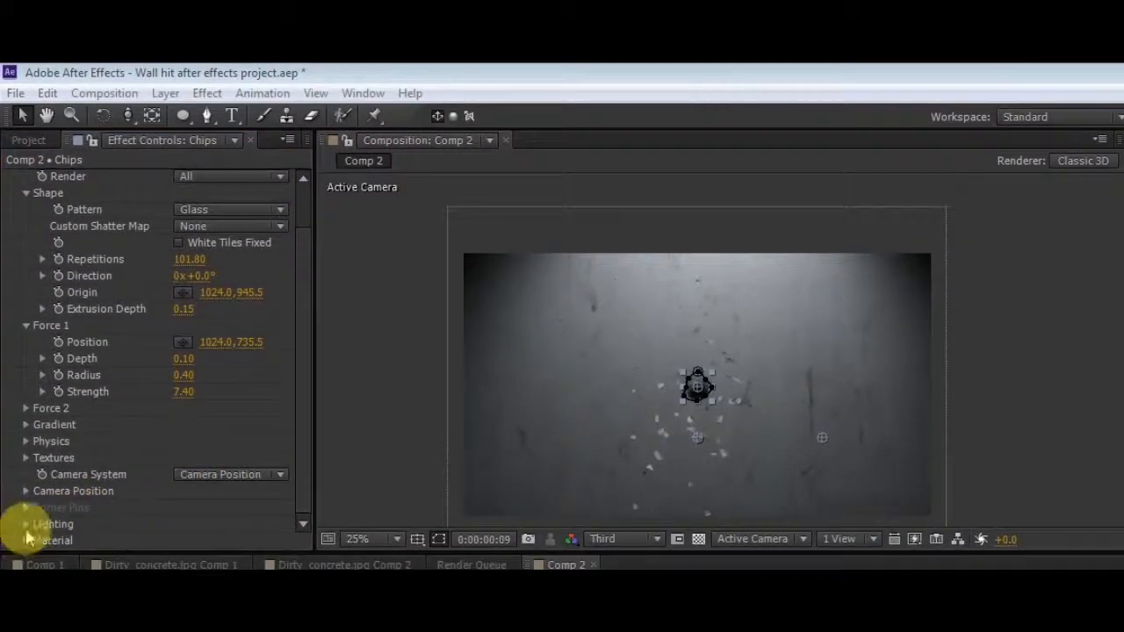
{"action": "left_click", "coordinate": [26, 542]}
{"action": "scroll", "coordinate": [88, 500], "scroll_direction": "down", "scroll_amount": 1}
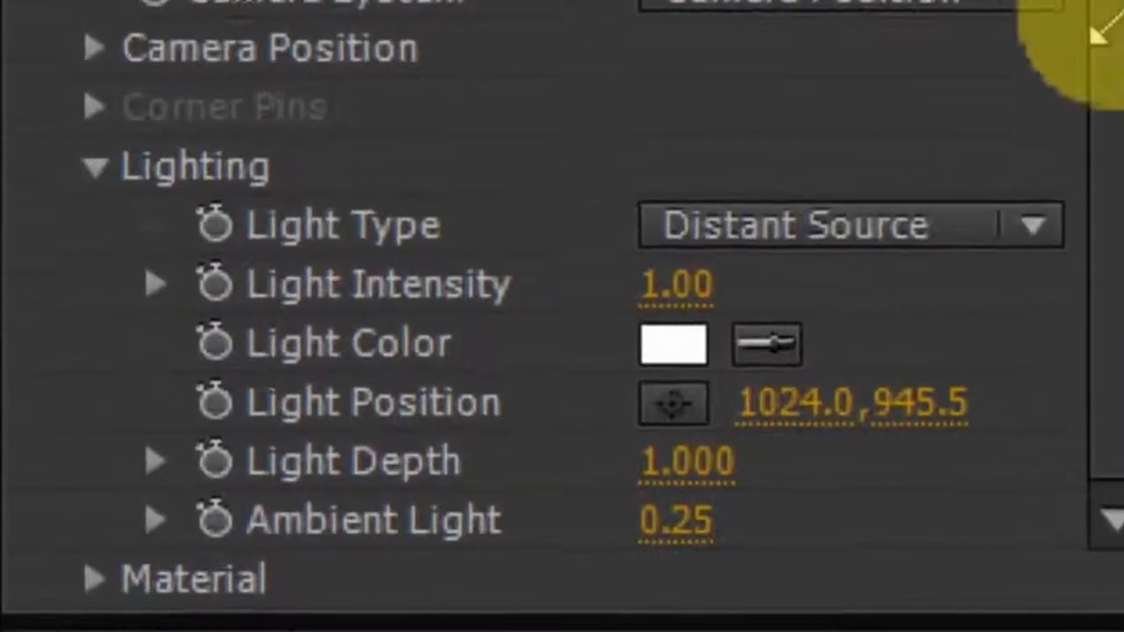
{"action": "left_click", "coordinate": [895, 233]}
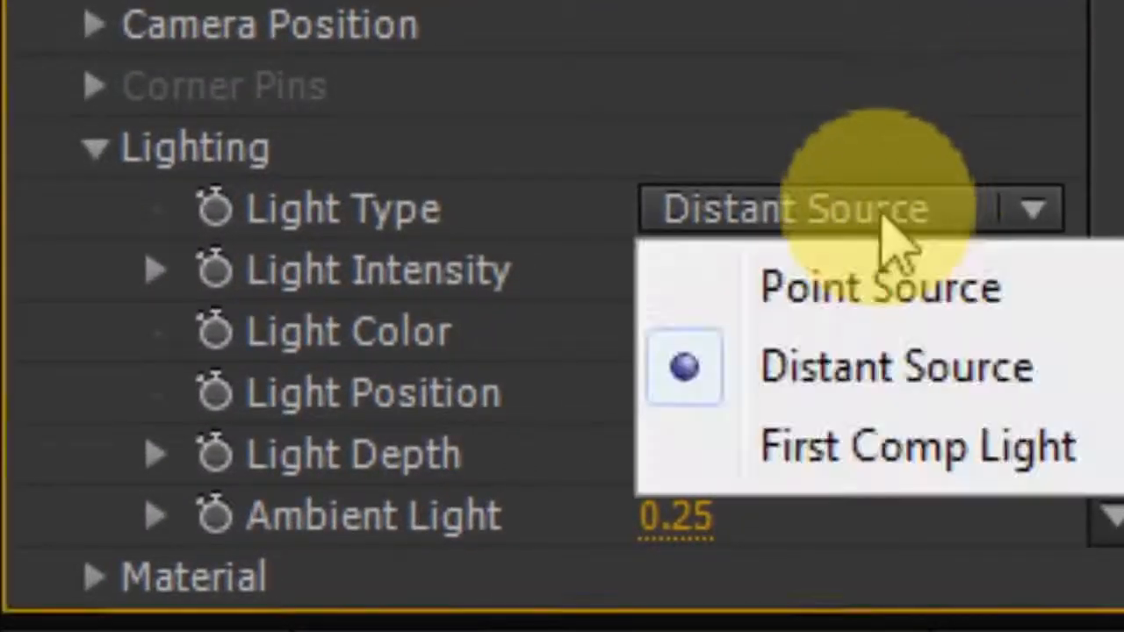
{"action": "left_click", "coordinate": [961, 466]}
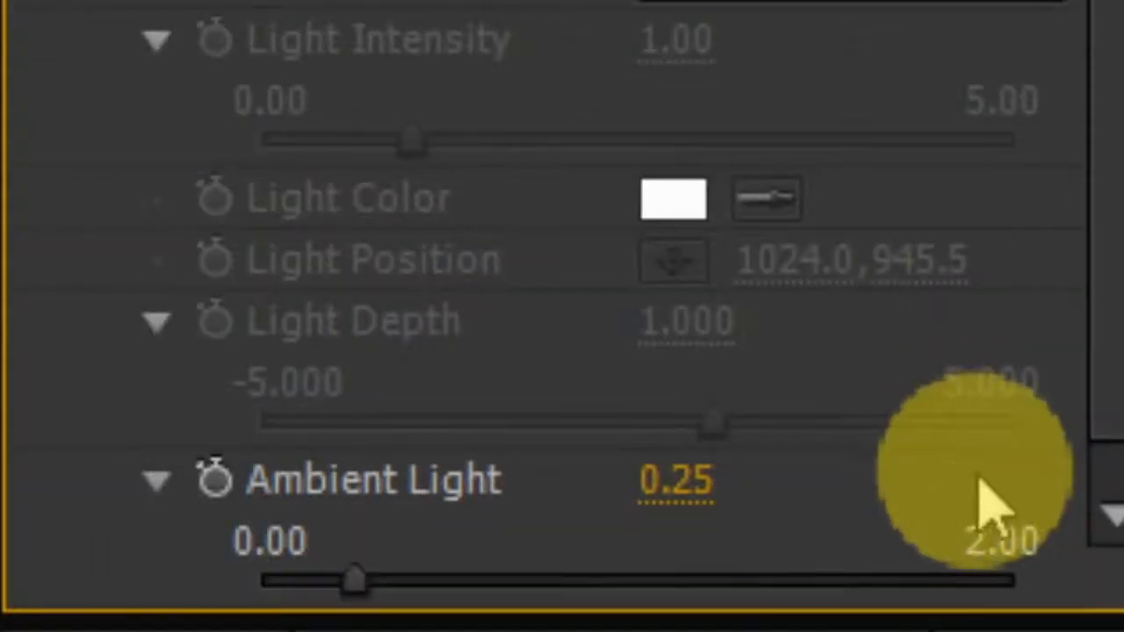
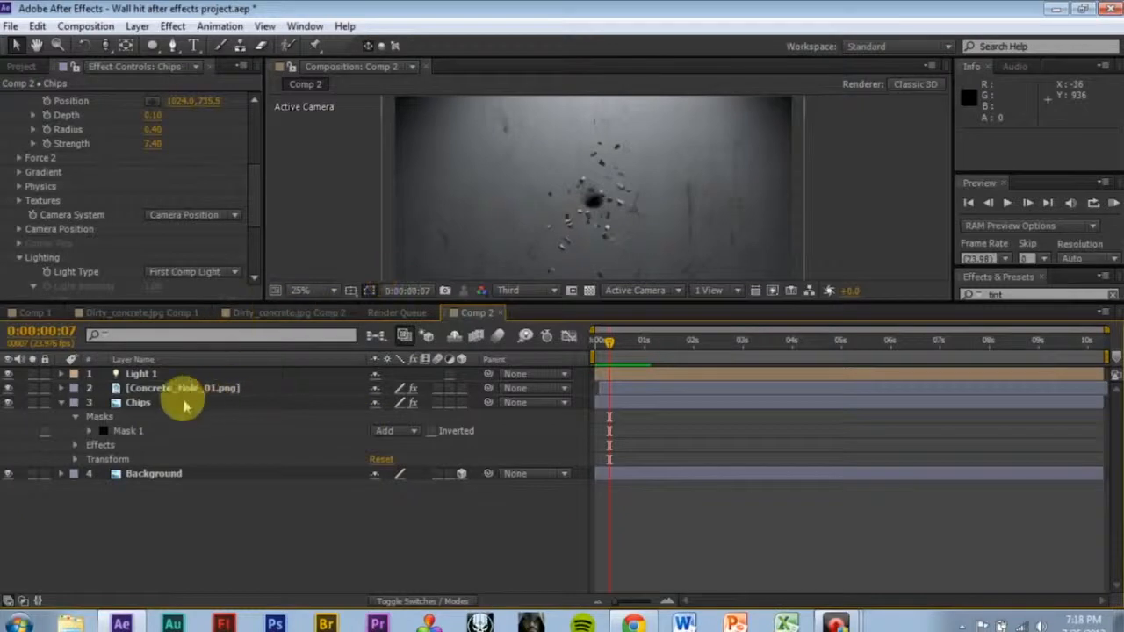
- Duplicate the Chips layer and rename the upper copy as Chips Shadow
{"action": "left_click", "coordinate": [177, 402]}
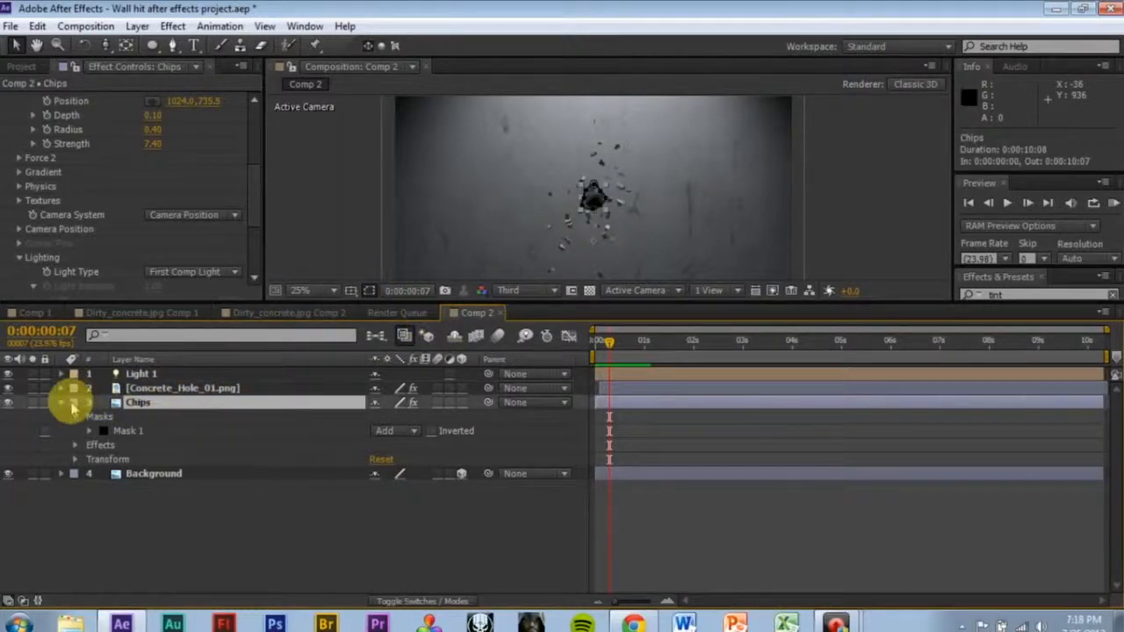
{"action": "left_click", "coordinate": [78, 410]}
{"action": "left_click", "coordinate": [62, 404]}
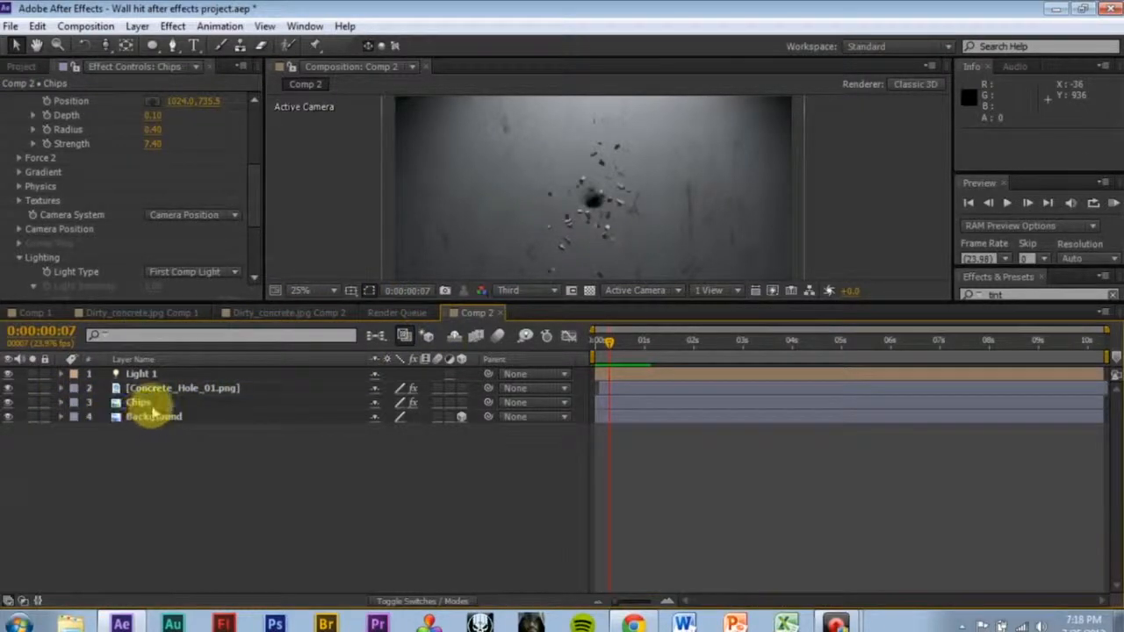
{"action": "left_click", "coordinate": [150, 403]}
{"action": "key", "text": "ctrl+d"}
{"action": "left_click", "coordinate": [158, 416]}
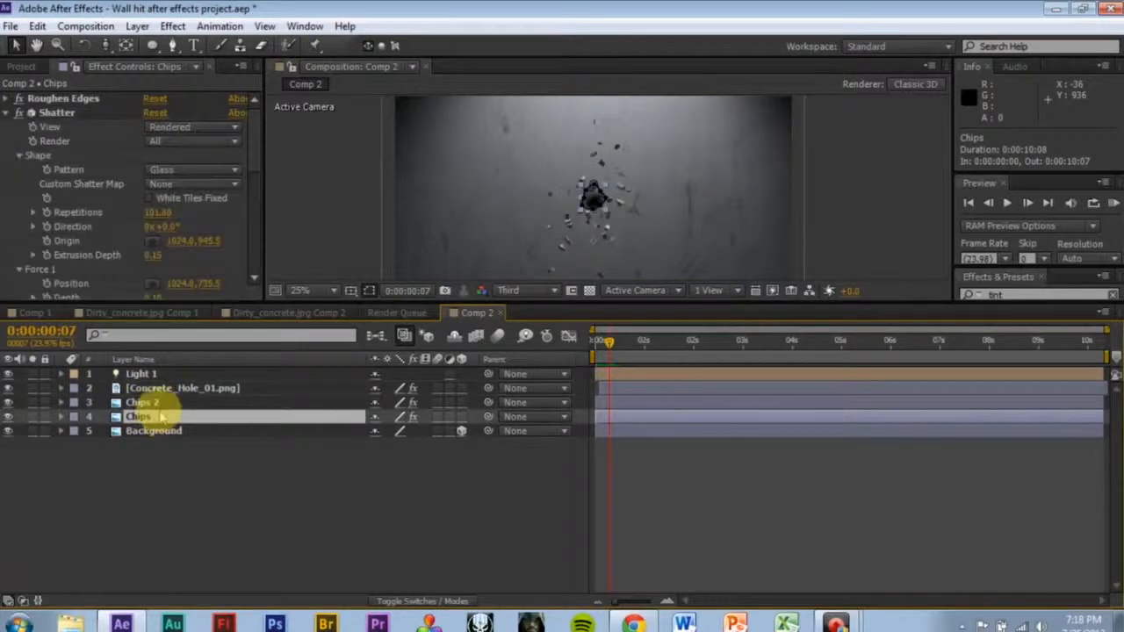
{"action": "left_click", "coordinate": [165, 404]}
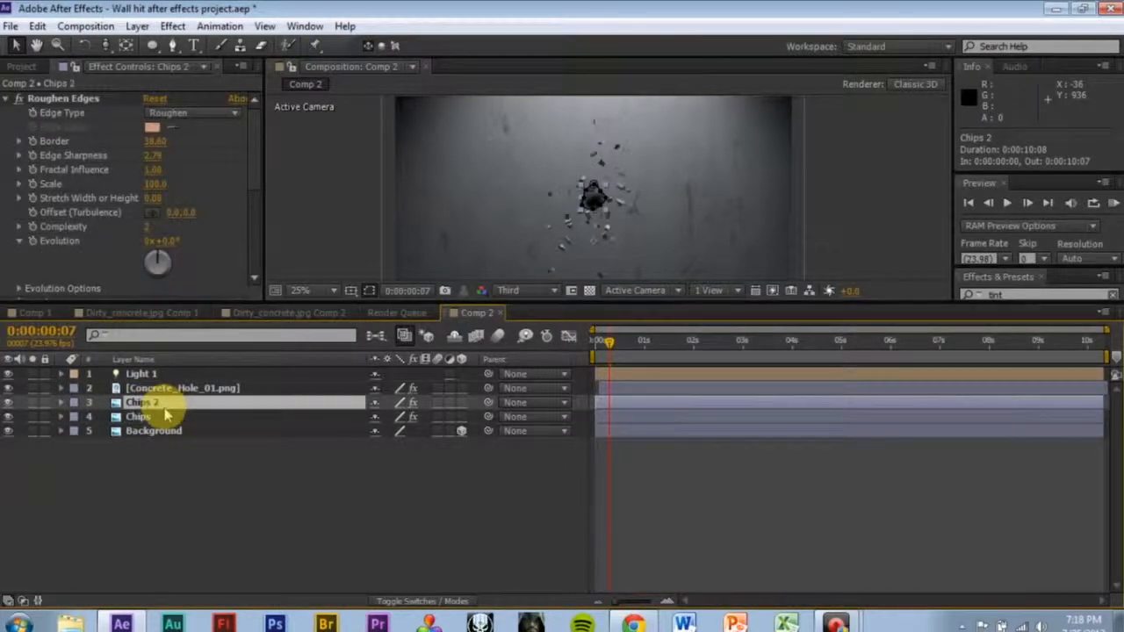
{"action": "key", "text": "Return"}
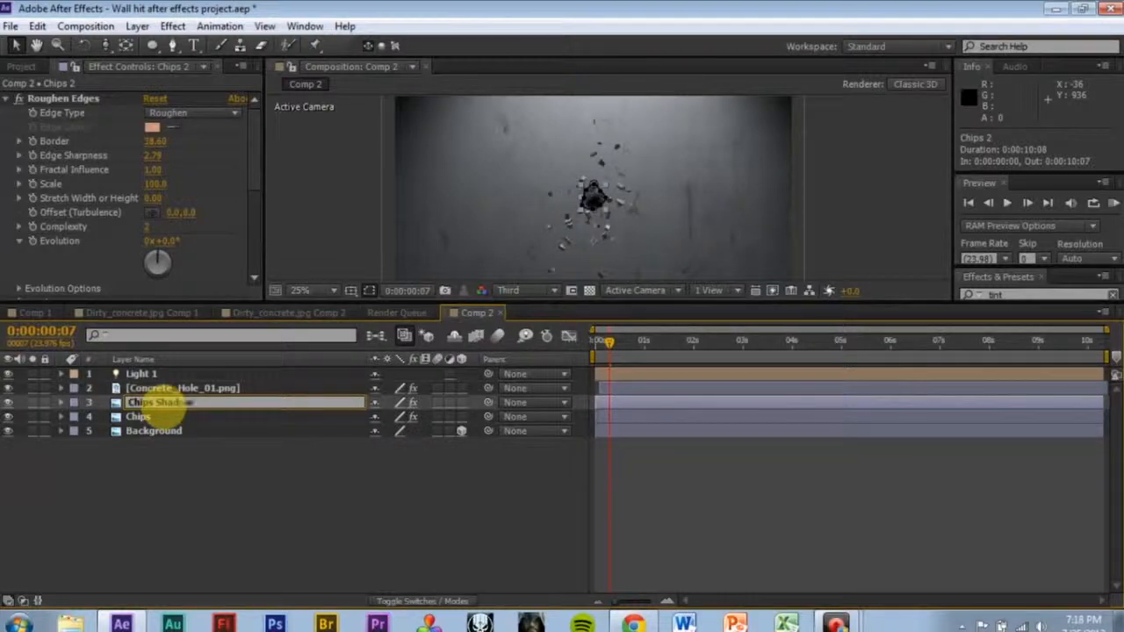
- Rename the Concrete_Hole_01.png layer as Hole and the Light 1 layer as Light
{"action": "left_click", "coordinate": [197, 388]}
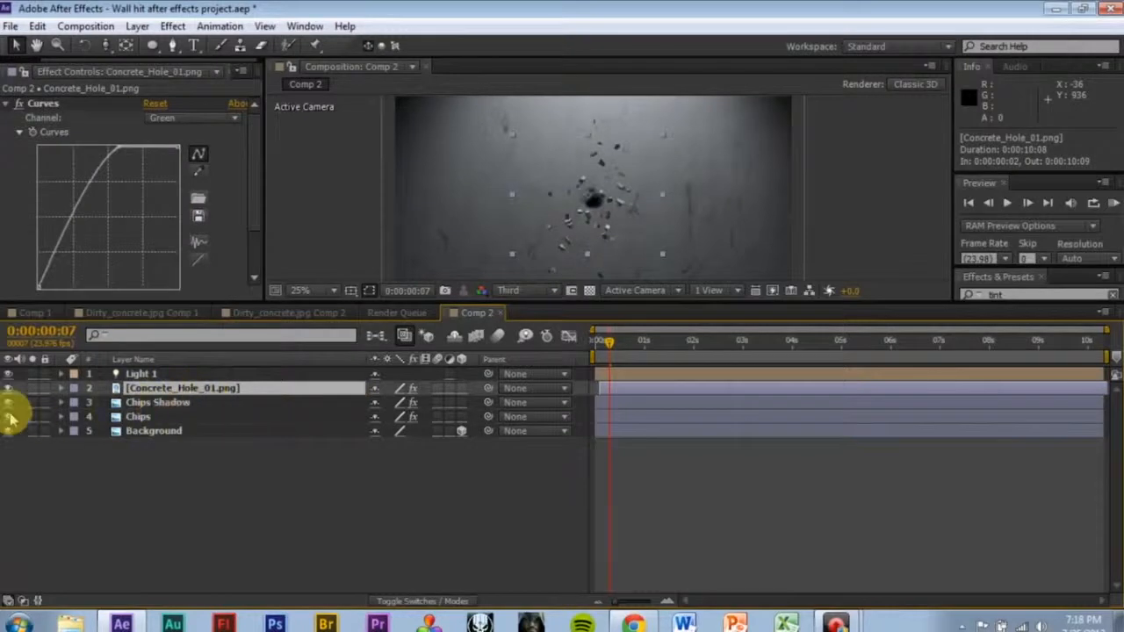
{"action": "key", "text": "Return"}
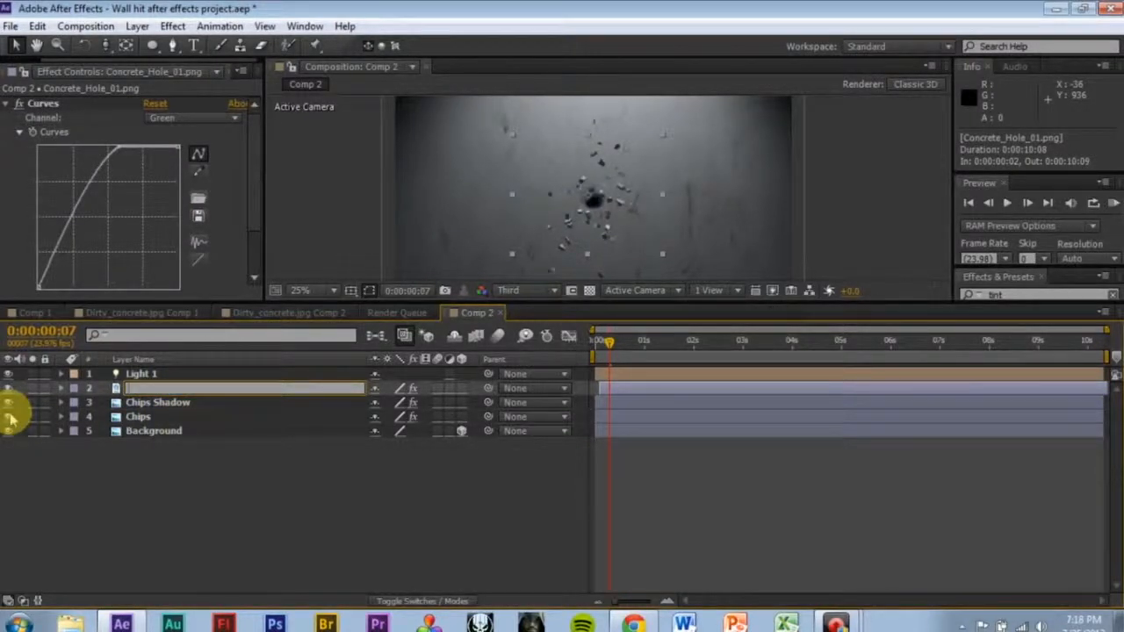
{"action": "type", "text": "Hole"}
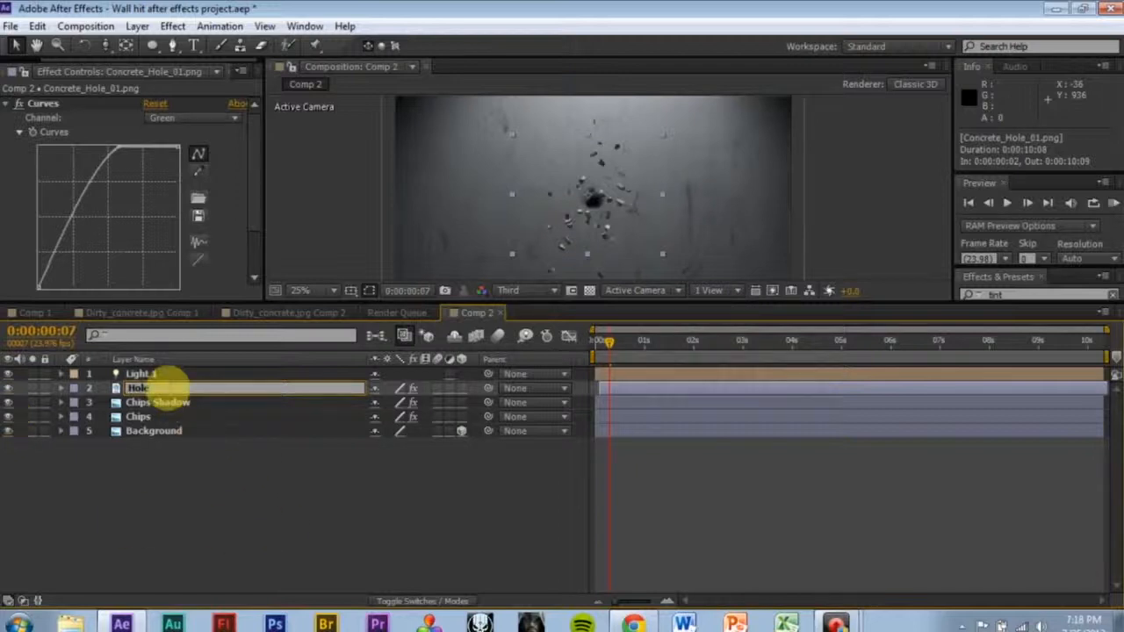
{"action": "left_click", "coordinate": [186, 375]}
{"action": "key", "text": "Return"}
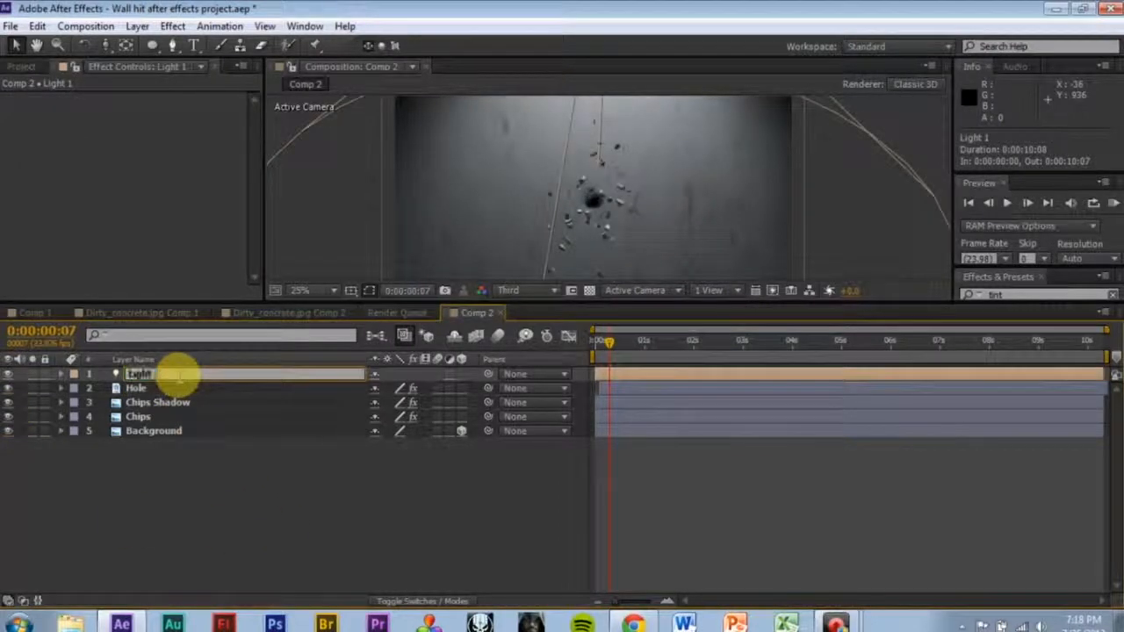
{"action": "type", "text": "Light"}
{"action": "key", "text": "Return"}
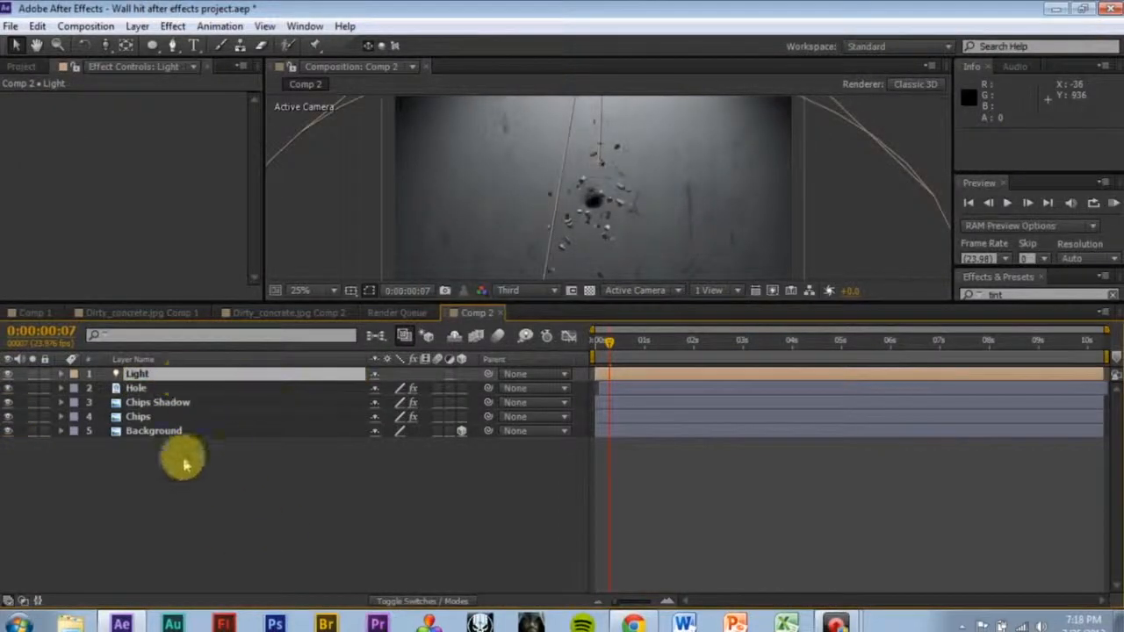
- Move the Chips Shadow layer beneath Chips in the layer stack and enlarge the composition viewing area
{"action": "left_click", "coordinate": [180, 451]}
{"action": "left_click", "coordinate": [189, 401]}
{"action": "left_click_drag", "start_coordinate": [189, 402], "coordinate": [221, 411]}
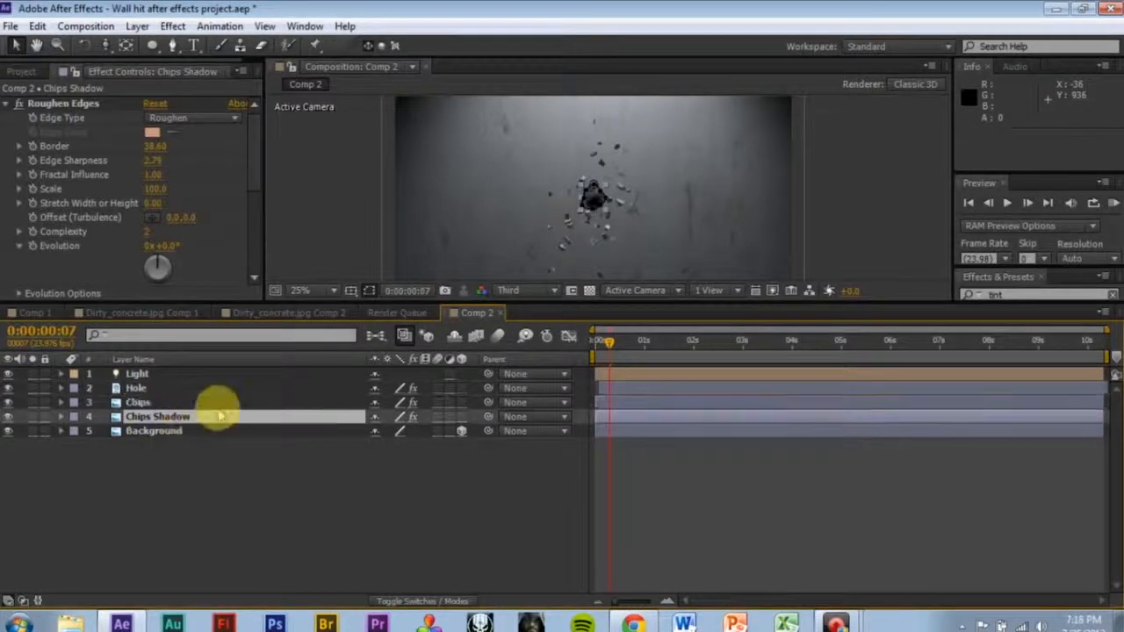
{"action": "left_click", "coordinate": [829, 224]}
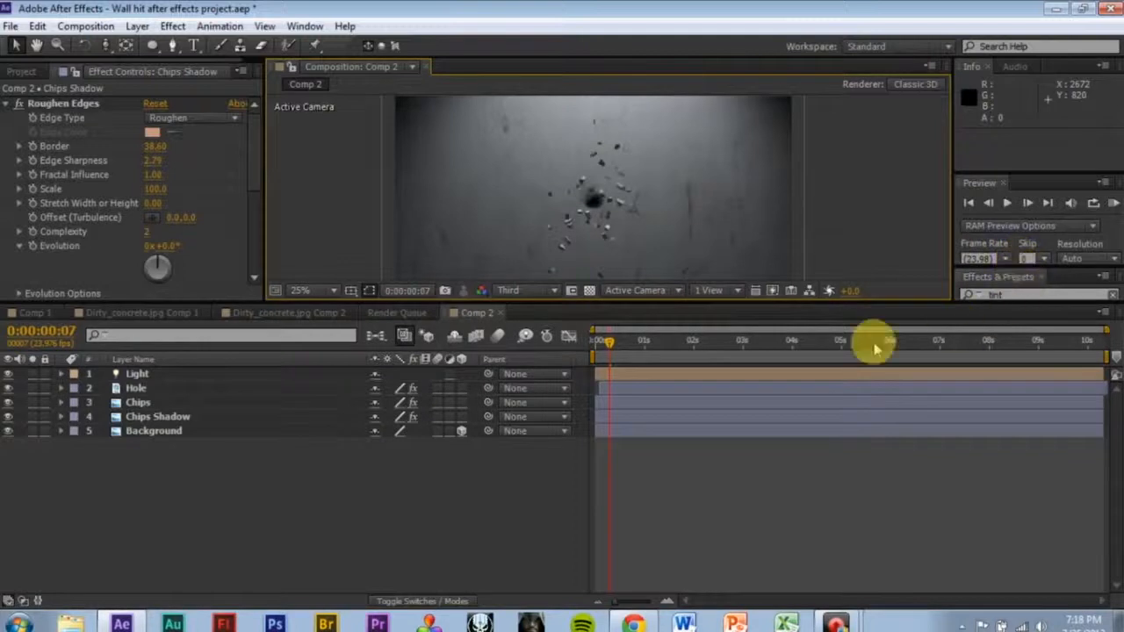
{"action": "left_click_drag", "start_coordinate": [707, 300], "coordinate": [708, 397]}
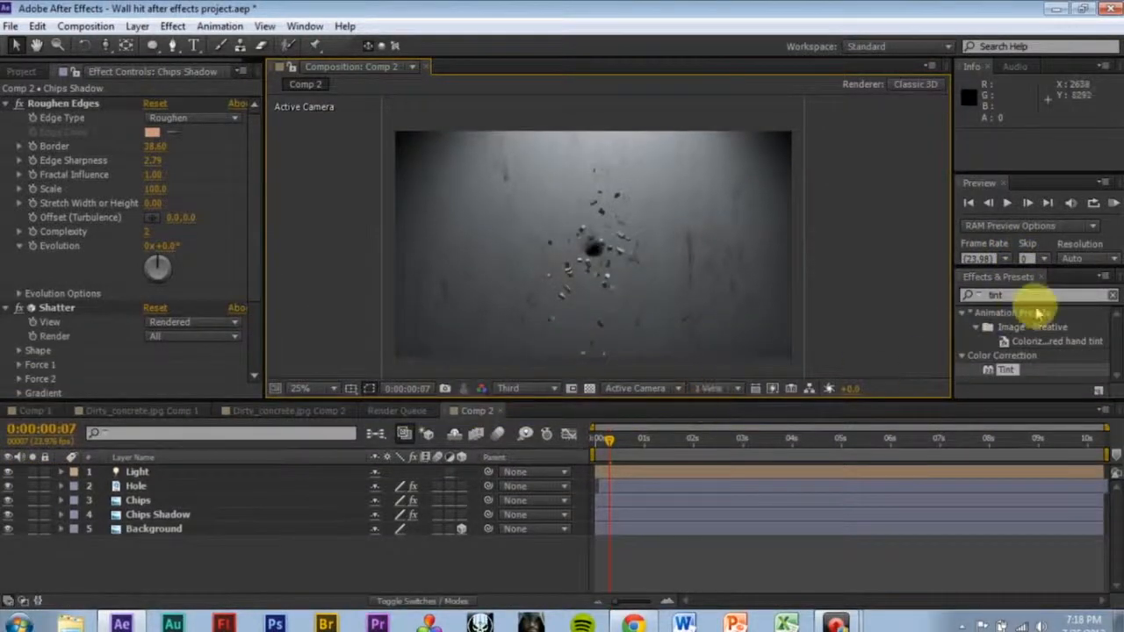
- Find the Fill effect and apply it to the Chips Shadow layer
{"action": "left_click", "coordinate": [988, 295]}
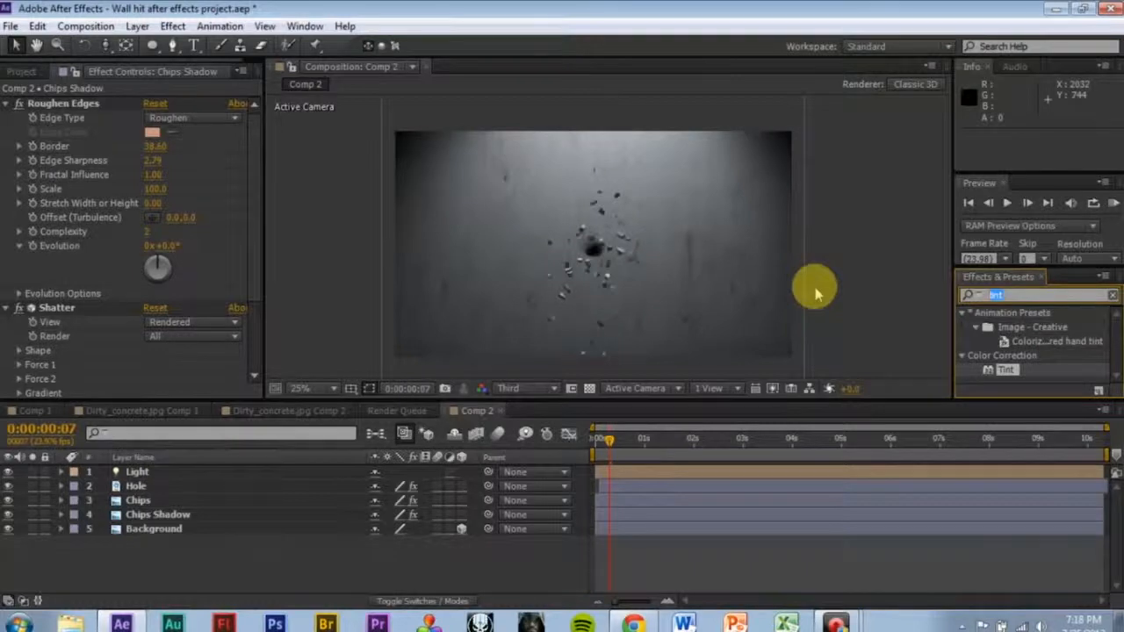
{"action": "type", "text": "fill"}
{"action": "scroll", "coordinate": [1035, 369], "scroll_direction": "down", "scroll_amount": 1}
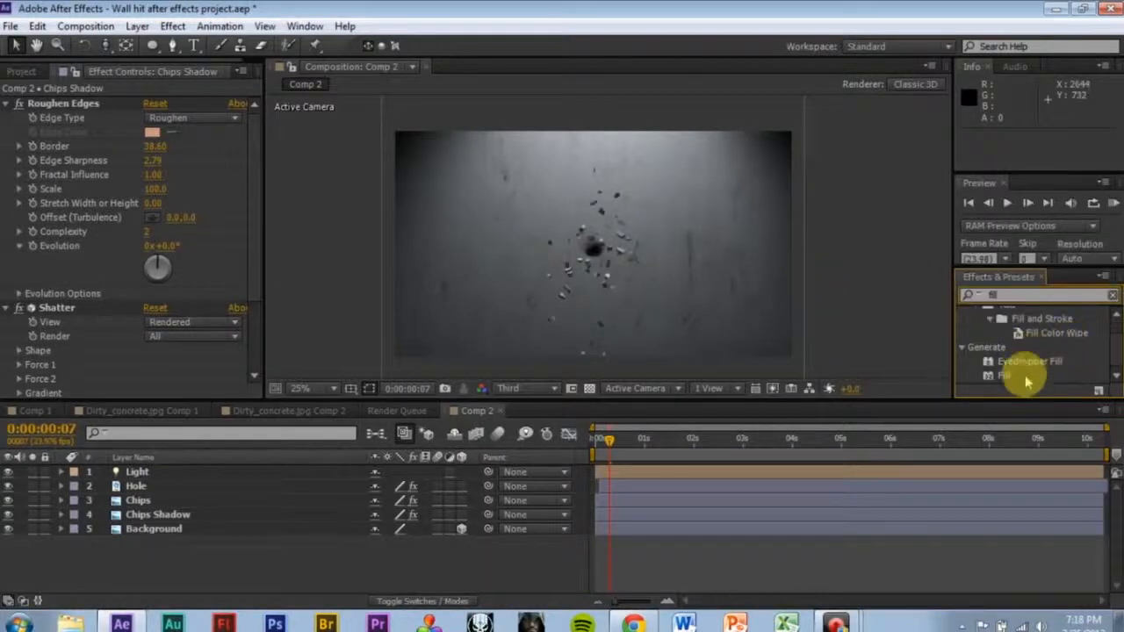
{"action": "left_click_drag", "start_coordinate": [1003, 386], "coordinate": [212, 516]}
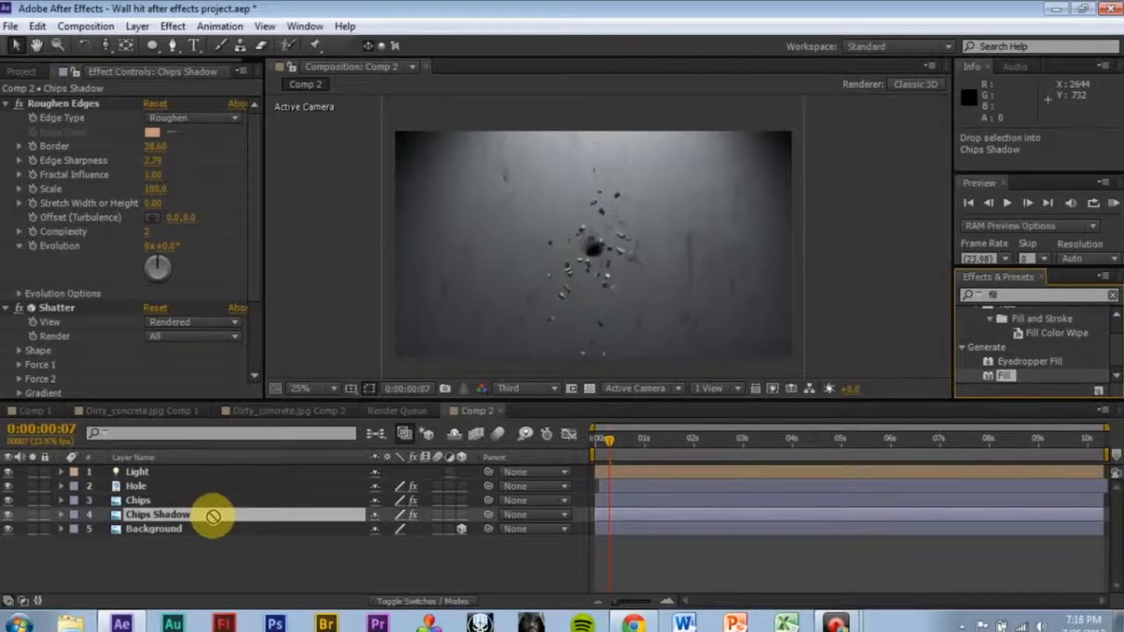
{"action": "left_click_drag", "start_coordinate": [212, 516], "coordinate": [213, 517]}
- Collapse the Shatter and Roughen Edges settings on Chips Shadow and set its Fill color to black (000000), checking it with Chips hidden
{"action": "scroll", "coordinate": [176, 202], "scroll_direction": "up", "scroll_amount": 5}
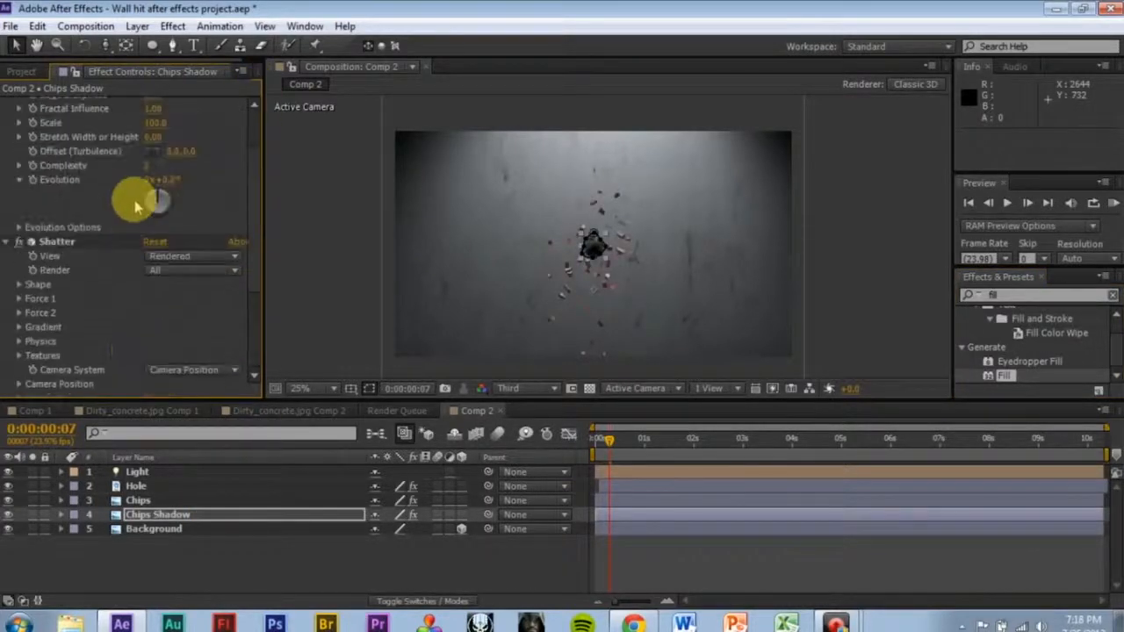
{"action": "scroll", "coordinate": [87, 200], "scroll_direction": "down", "scroll_amount": 1}
{"action": "scroll", "coordinate": [21, 286], "scroll_direction": "up", "scroll_amount": 1}
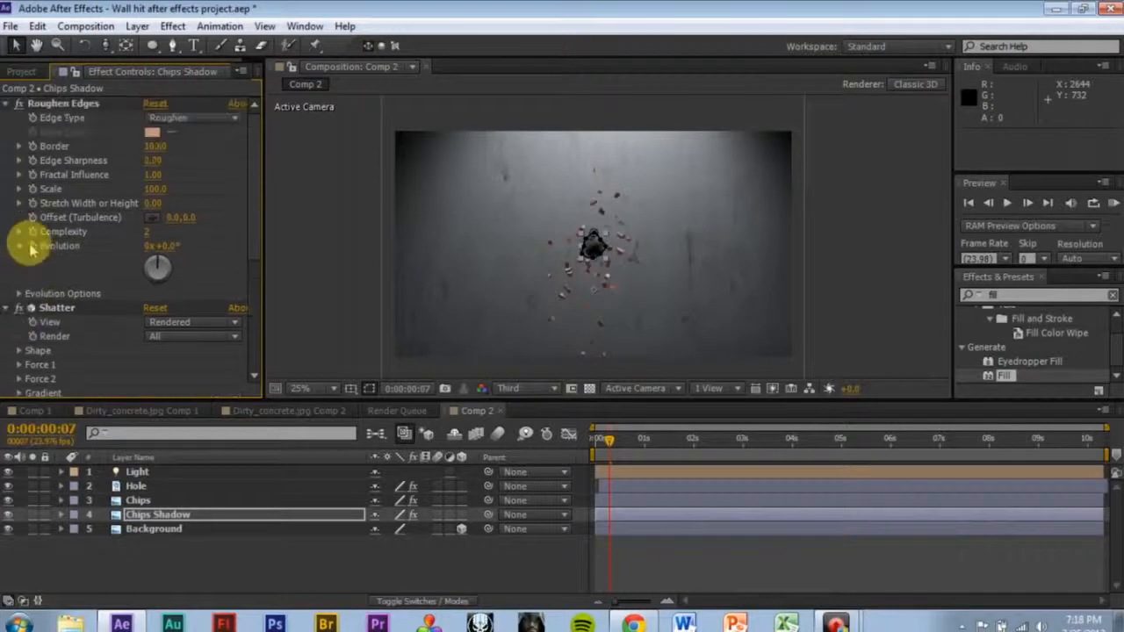
{"action": "scroll", "coordinate": [19, 290], "scroll_direction": "down", "scroll_amount": 1}
{"action": "left_click", "coordinate": [18, 270]}
{"action": "scroll", "coordinate": [13, 100], "scroll_direction": "up", "scroll_amount": 1}
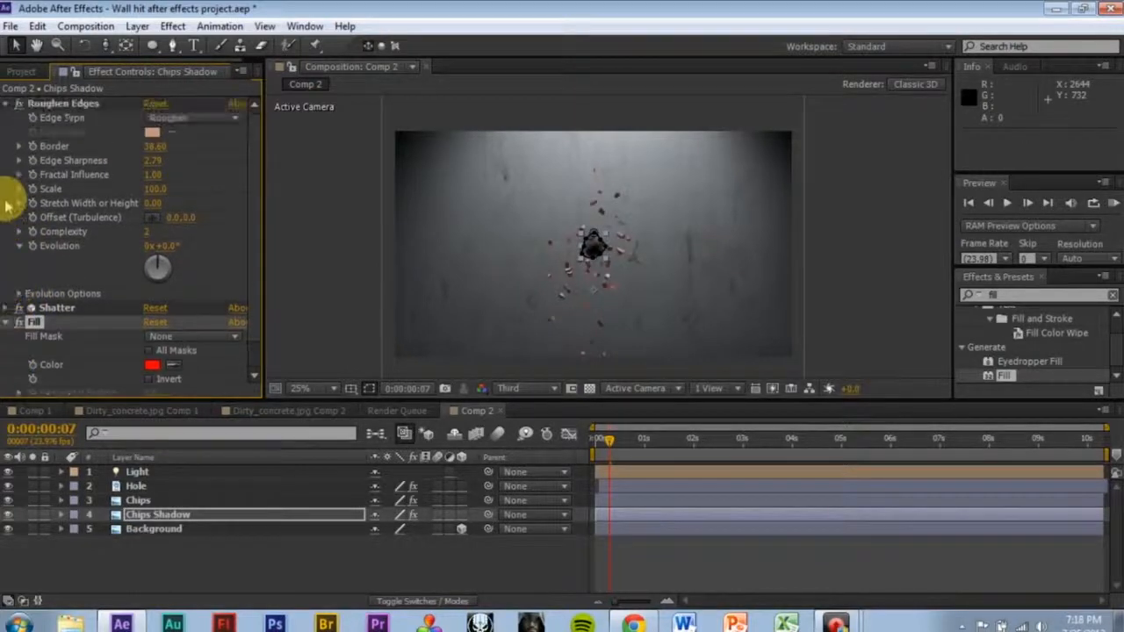
{"action": "left_click", "coordinate": [7, 105]}
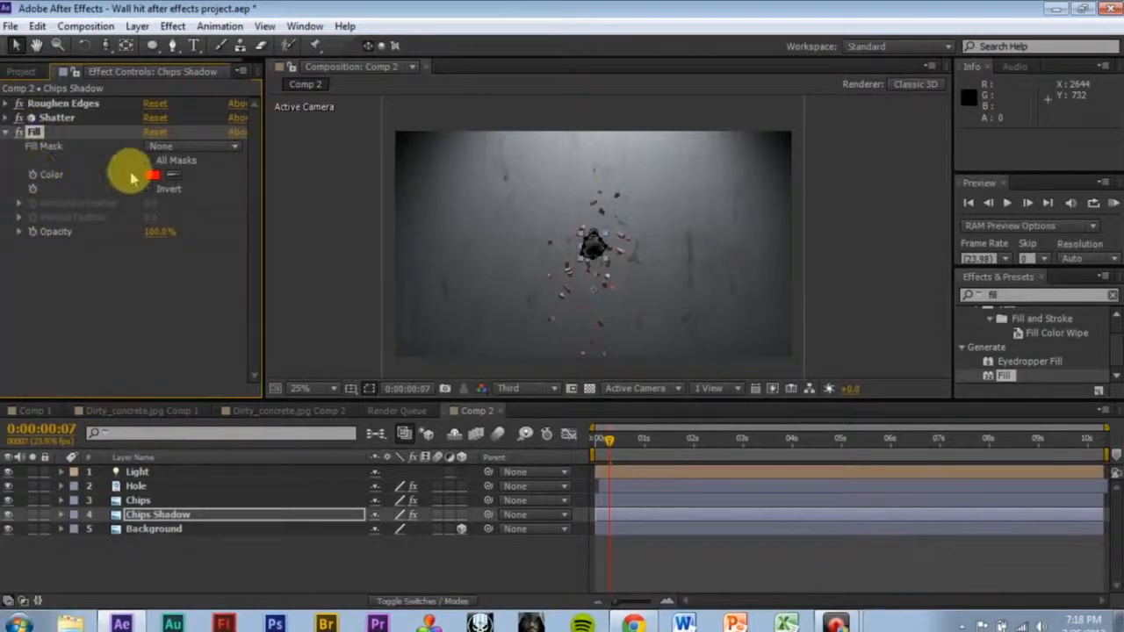
{"action": "left_click", "coordinate": [151, 175]}
{"action": "left_click_drag", "start_coordinate": [716, 407], "coordinate": [964, 630]}
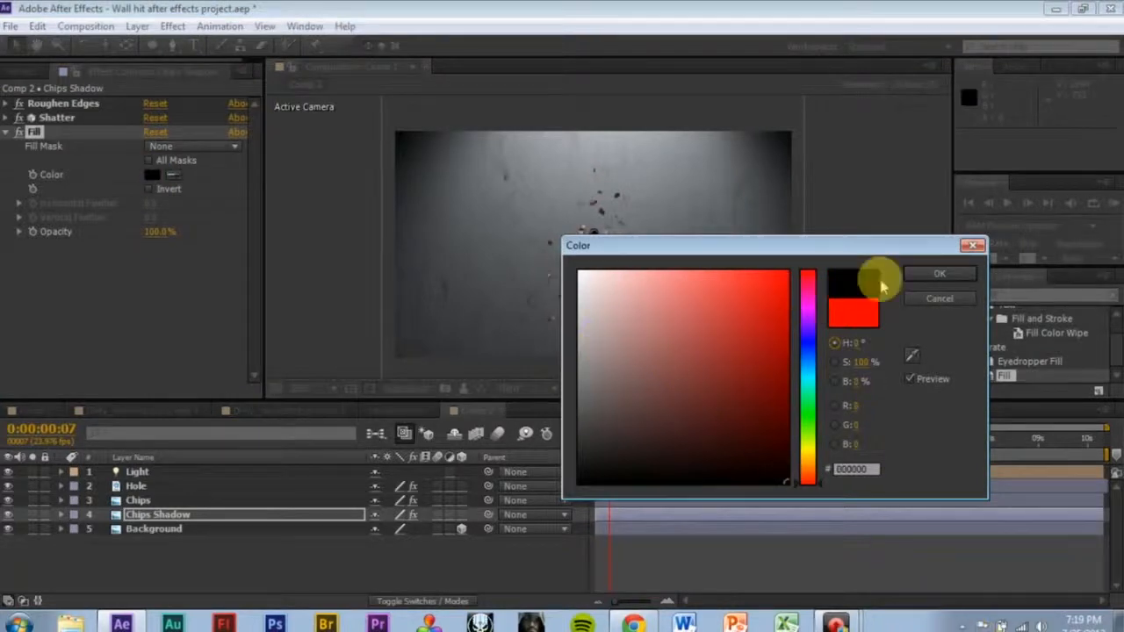
{"action": "left_click", "coordinate": [938, 273]}
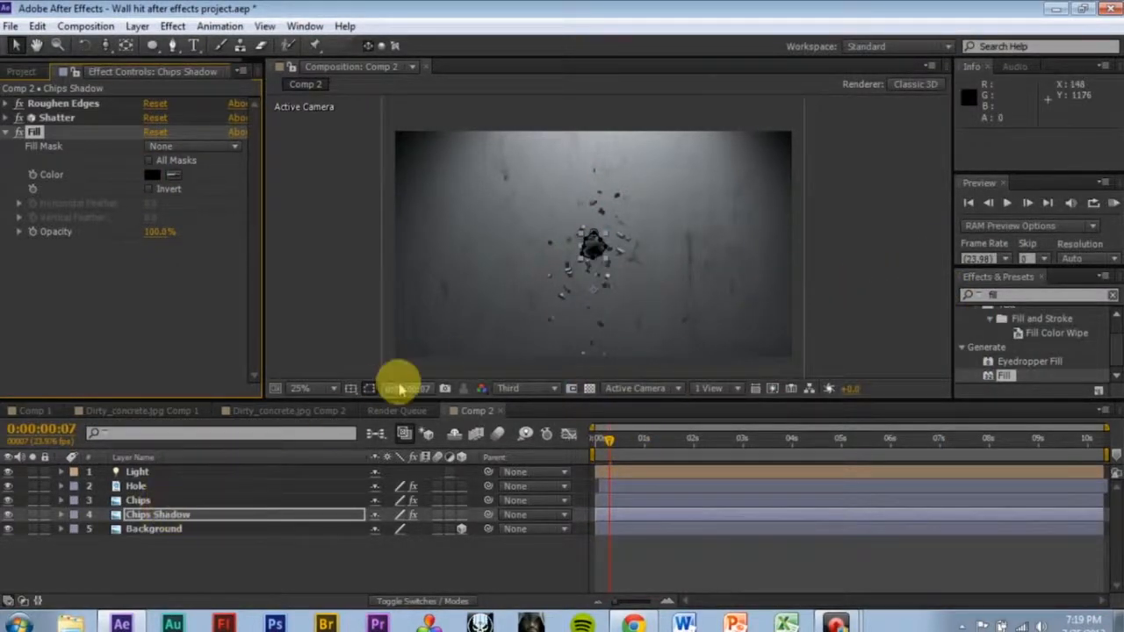
{"action": "left_click", "coordinate": [9, 513]}
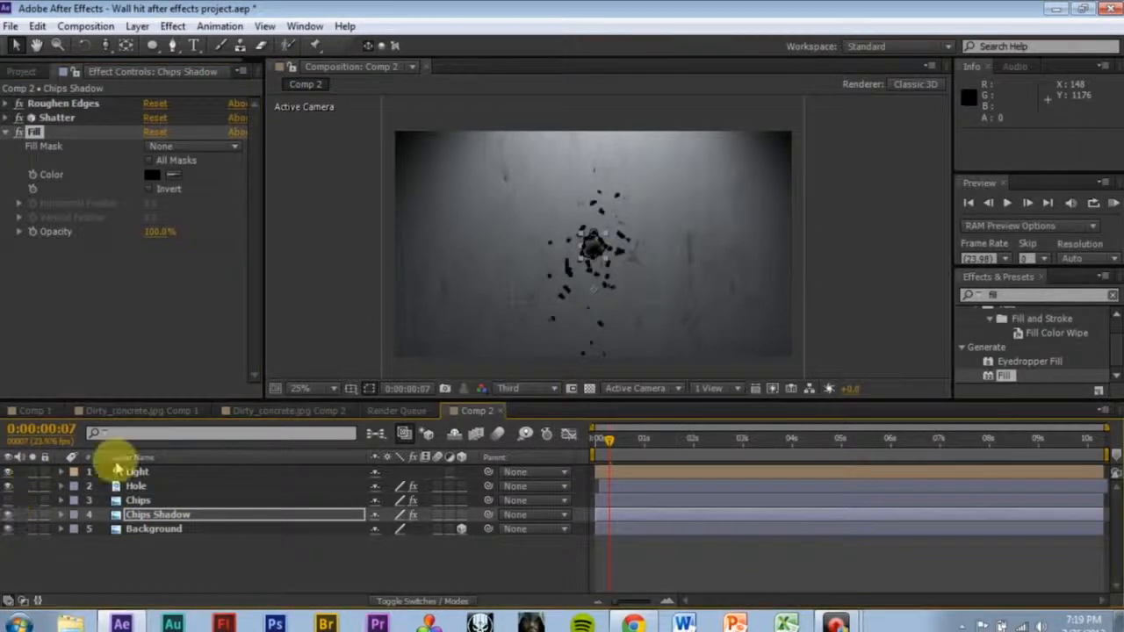
{"action": "left_click", "coordinate": [355, 387]}
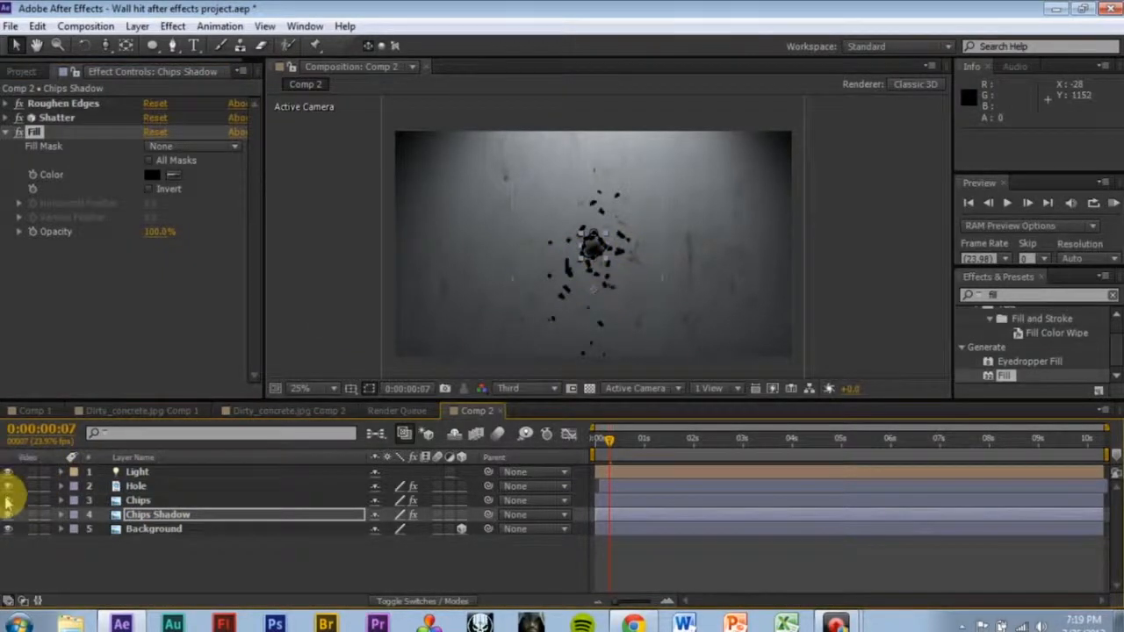
- Find the CC Radial Fast Blur effect and apply it to the Chips Shadow layer
{"action": "left_click", "coordinate": [1010, 295]}
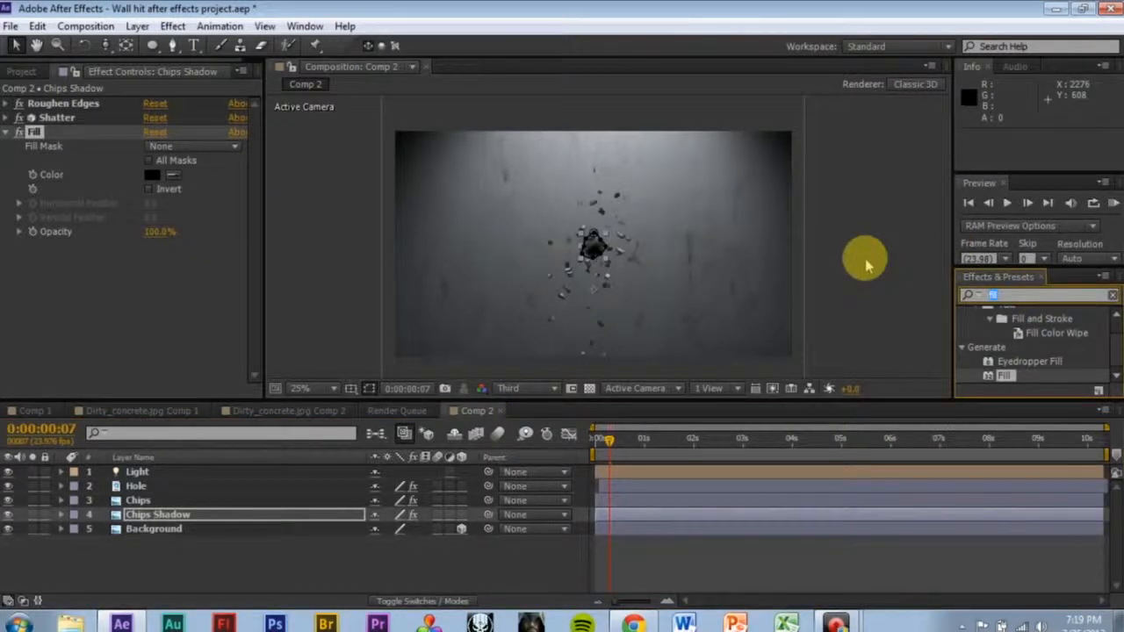
{"action": "type", "text": "cc radial"}
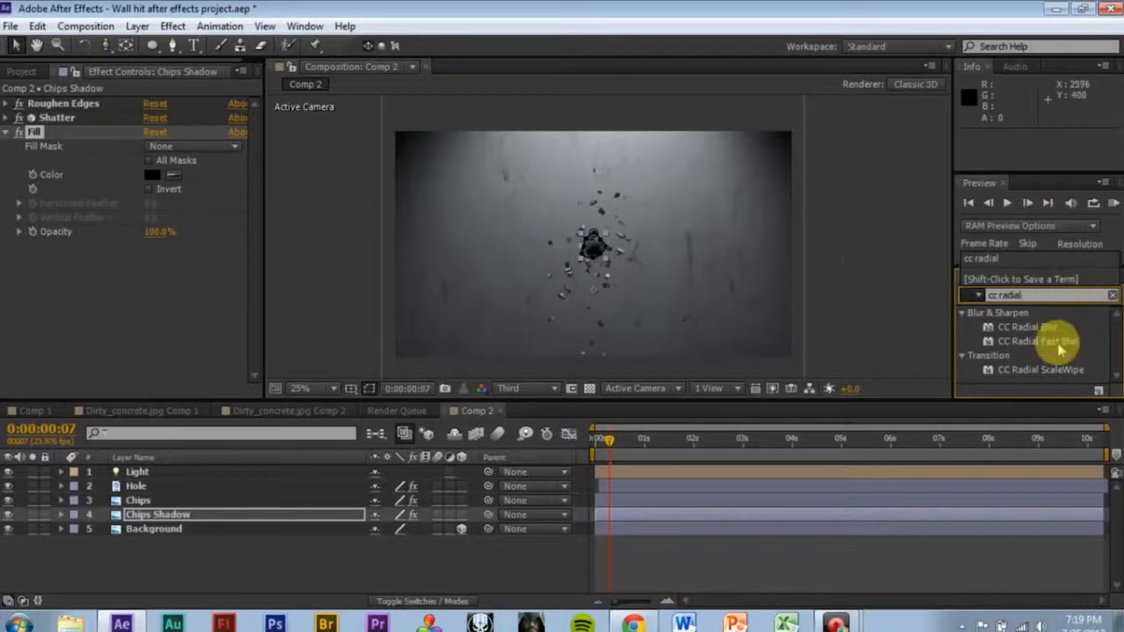
{"action": "left_click_drag", "start_coordinate": [992, 342], "coordinate": [208, 521]}
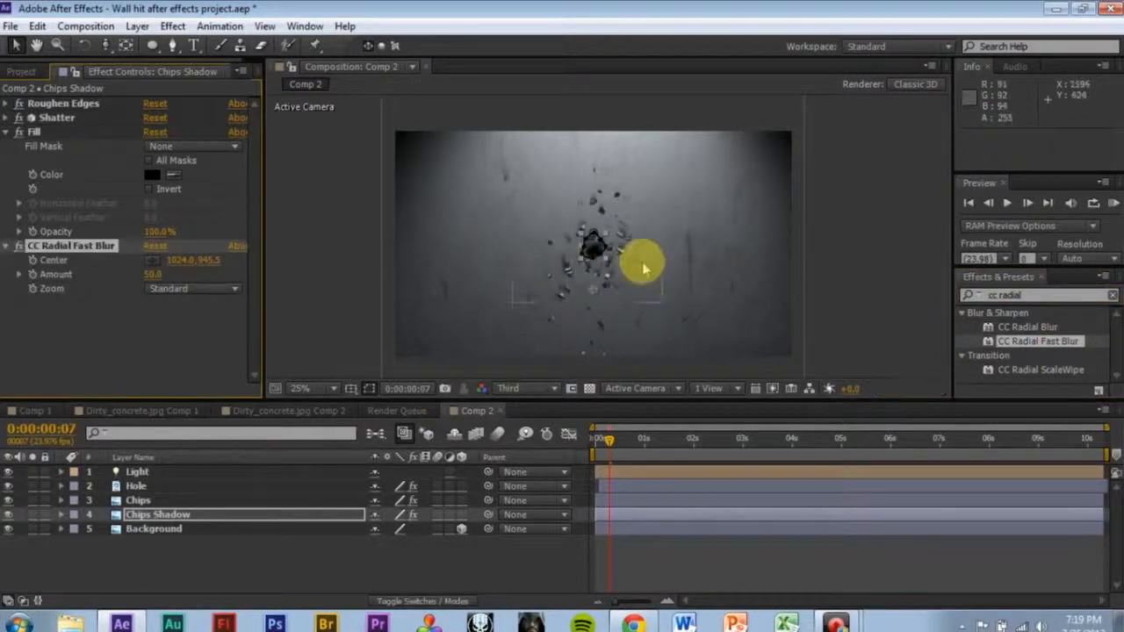
- Place the CC Radial Fast Blur center far above the wall, at about 992, -978.5
{"action": "scroll", "coordinate": [643, 266], "scroll_direction": "up", "scroll_amount": 2}
{"action": "scroll", "coordinate": [643, 268], "scroll_direction": "down", "scroll_amount": 3}
{"action": "scroll", "coordinate": [643, 267], "scroll_direction": "down", "scroll_amount": 1}
{"action": "scroll", "coordinate": [619, 251], "scroll_direction": "up", "scroll_amount": 2}
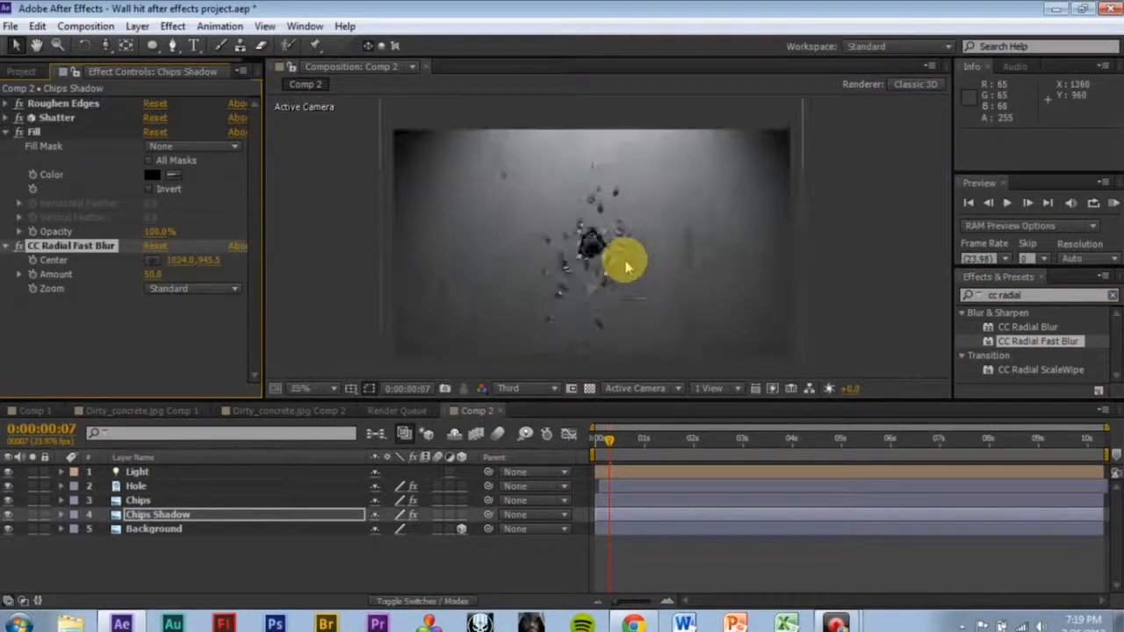
{"action": "scroll", "coordinate": [619, 251], "scroll_direction": "down", "scroll_amount": 2}
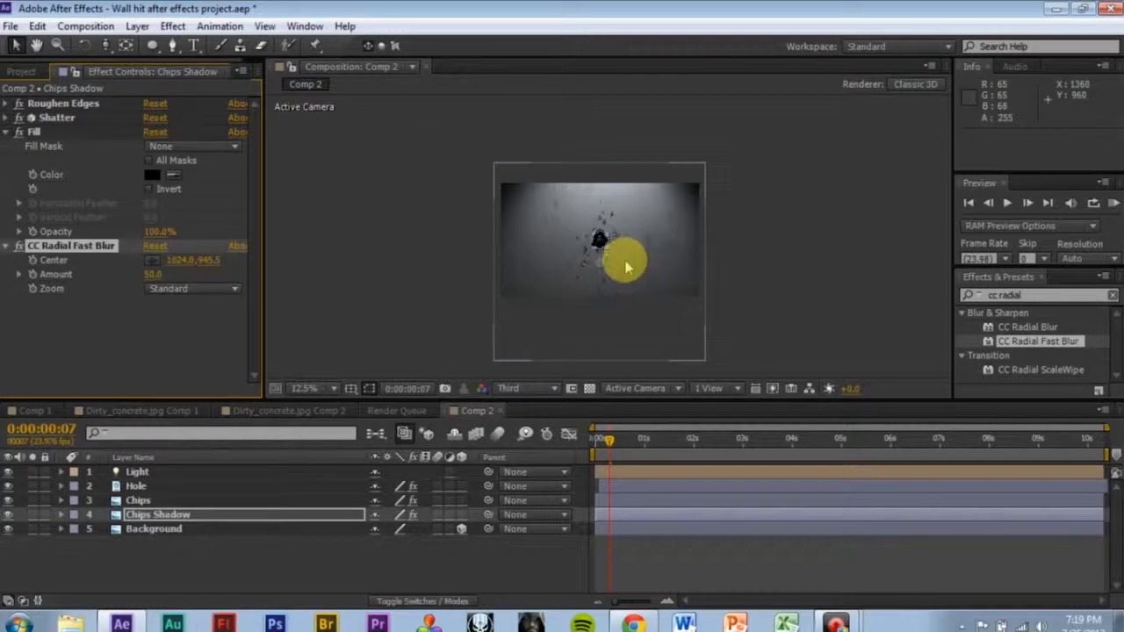
{"action": "left_click", "coordinate": [152, 260]}
{"action": "left_click", "coordinate": [601, 148]}
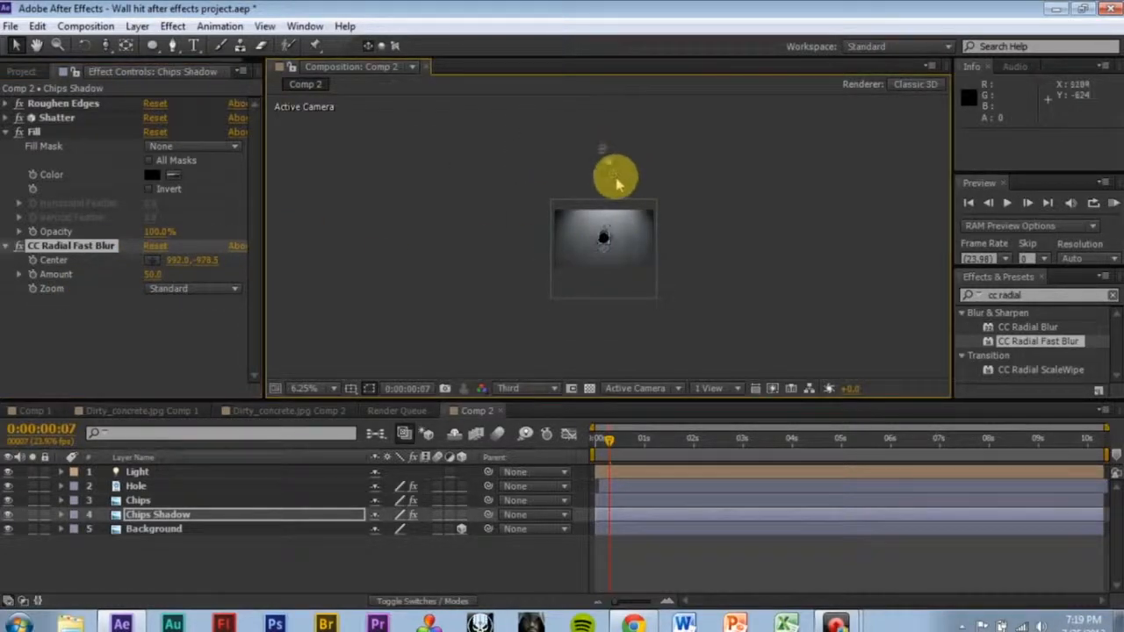
- Inspect the chips up close with the Chips Shadow layer hidden and shown
{"action": "scroll", "coordinate": [617, 185], "scroll_direction": "up", "scroll_amount": 8}
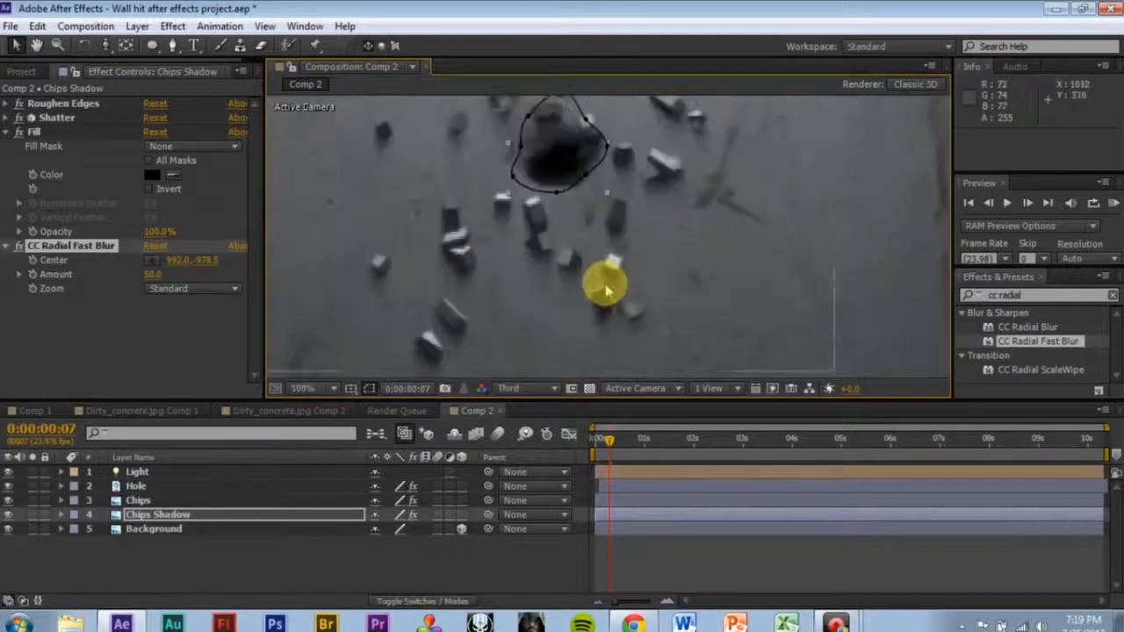
{"action": "left_click_drag", "start_coordinate": [605, 285], "coordinate": [589, 201]}
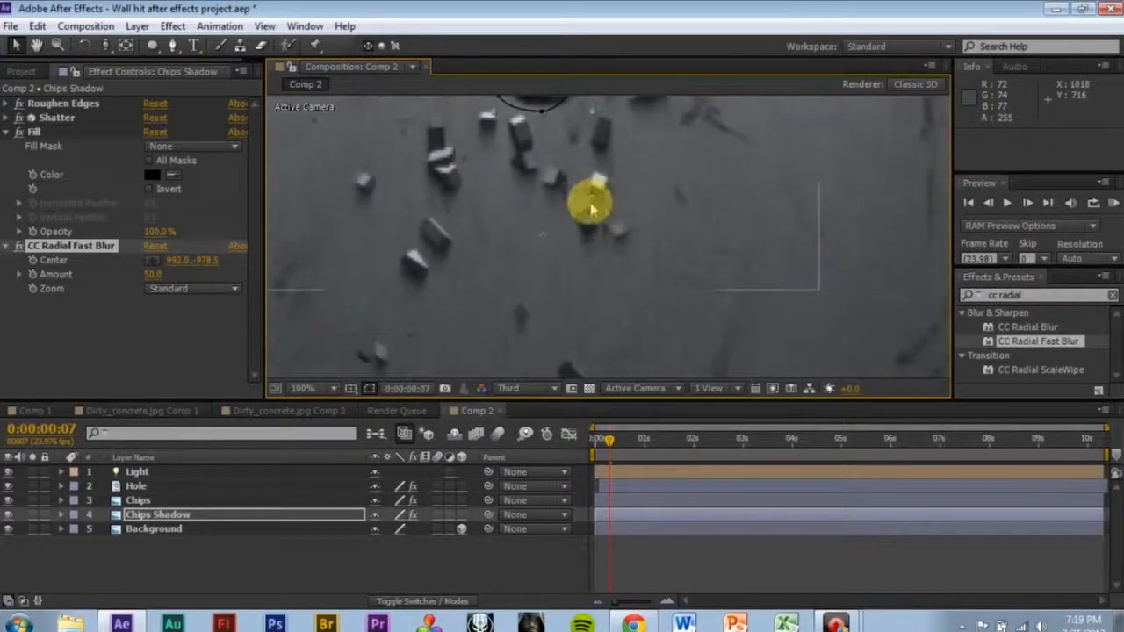
{"action": "left_click", "coordinate": [9, 518]}
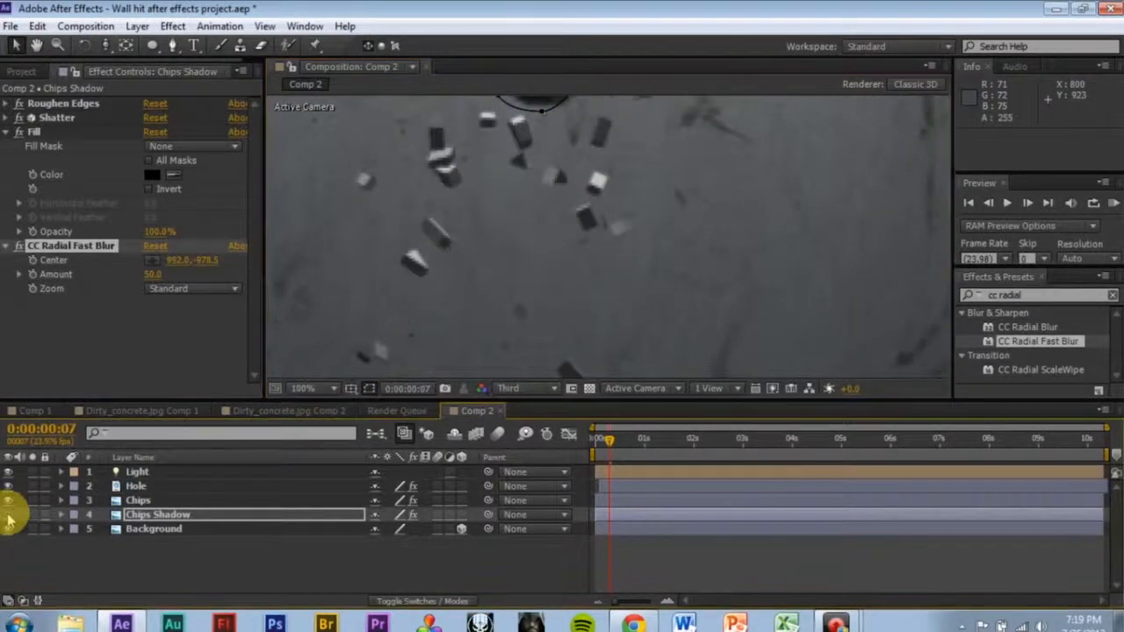
{"action": "left_click", "coordinate": [9, 518]}
{"action": "left_click", "coordinate": [9, 518]}
{"action": "left_click", "coordinate": [9, 518]}
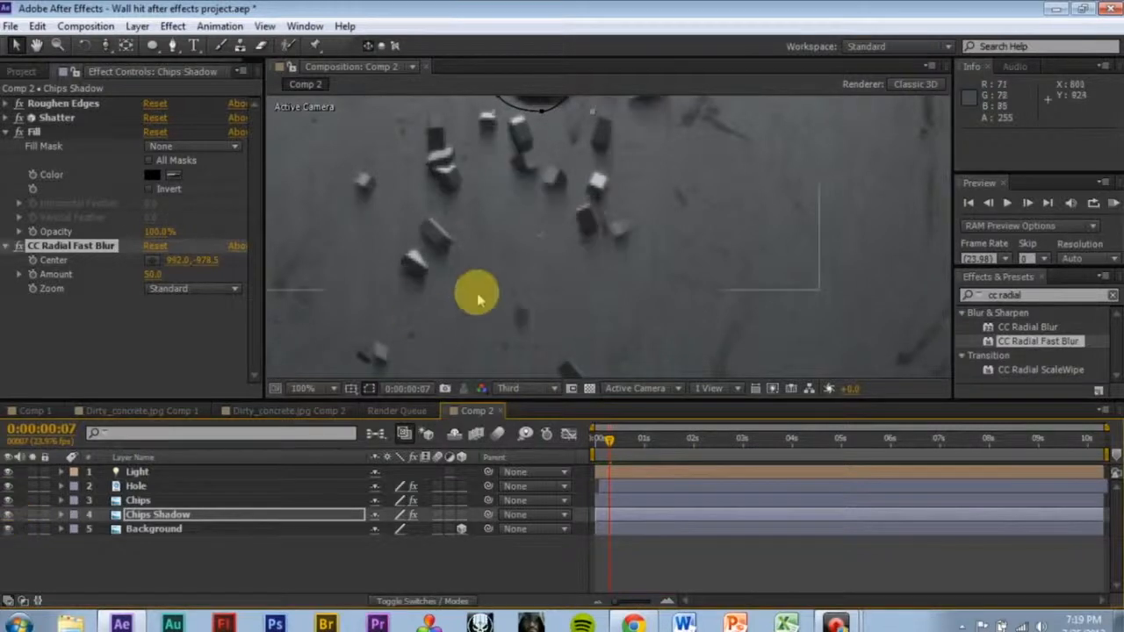
- Set the Chips Shadow layer's CC Radial Fast Blur Amount to 90
{"action": "scroll", "coordinate": [561, 291], "scroll_direction": "down", "scroll_amount": 3}
{"action": "left_click", "coordinate": [872, 227]}
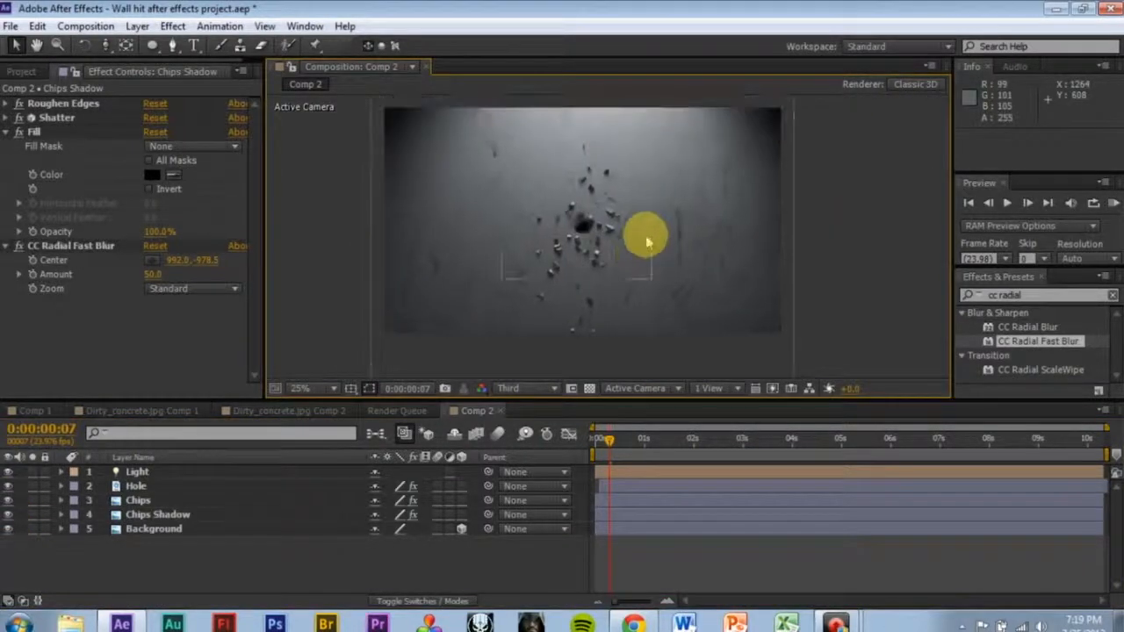
{"action": "left_click_drag", "start_coordinate": [151, 277], "coordinate": [176, 284]}
{"action": "left_click", "coordinate": [745, 255]}
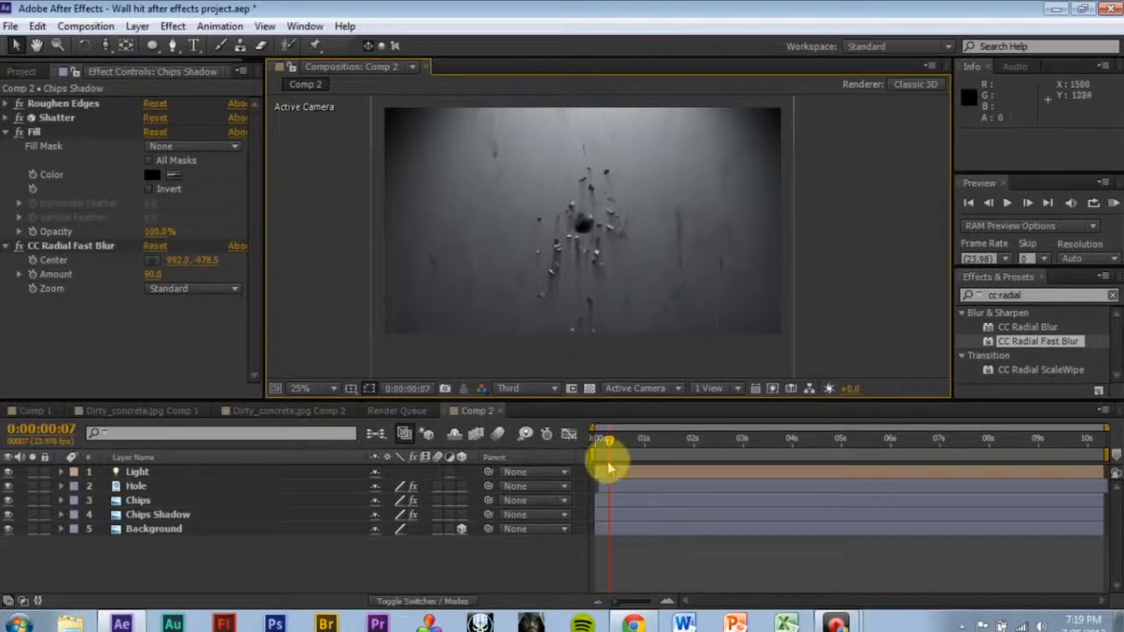
- Duplicate the CC Radial Fast Blur on Chips Shadow and set the first blur's Amount to 29
{"action": "left_click", "coordinate": [159, 518]}
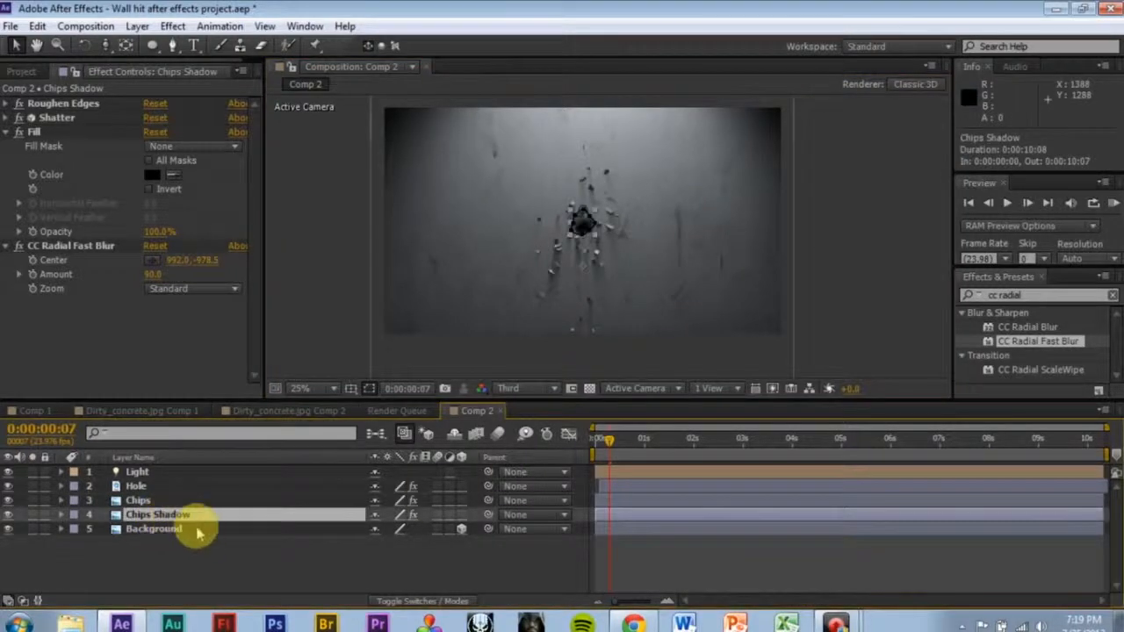
{"action": "left_click", "coordinate": [91, 250]}
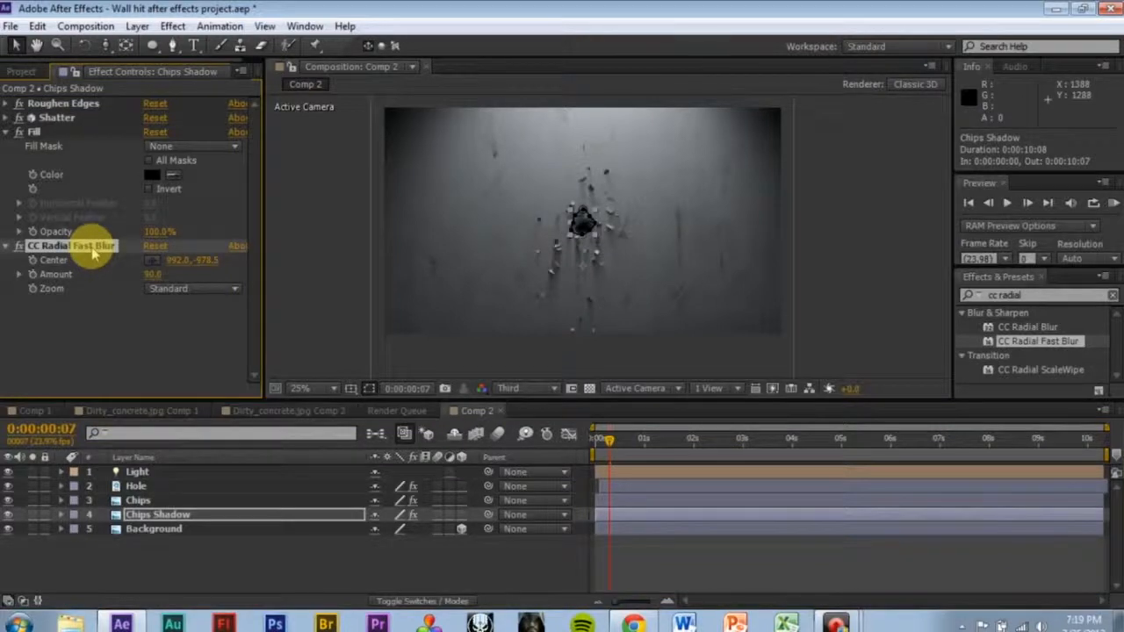
{"action": "key", "text": "ctrl+d"}
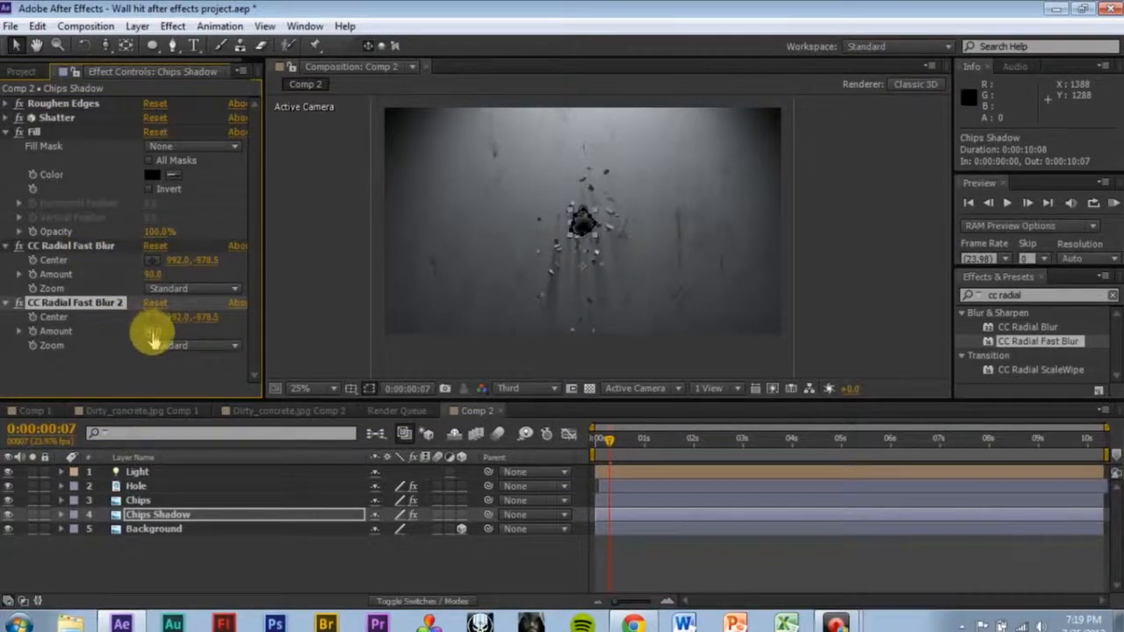
{"action": "left_click", "coordinate": [144, 277]}
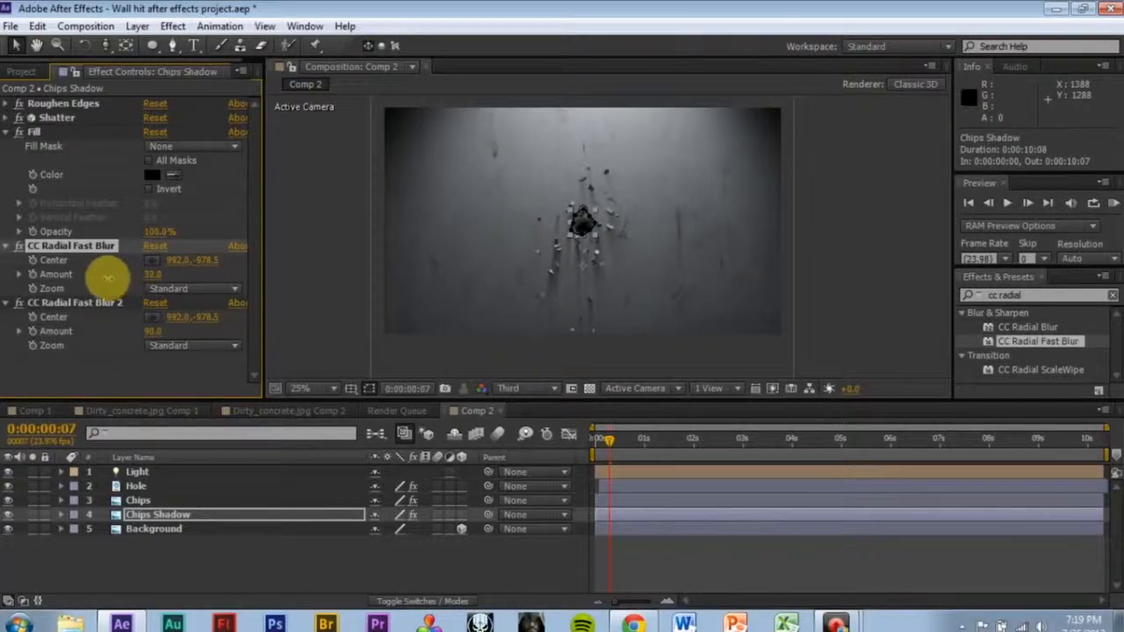
{"action": "scroll", "coordinate": [483, 284], "scroll_direction": "up", "scroll_amount": 2}
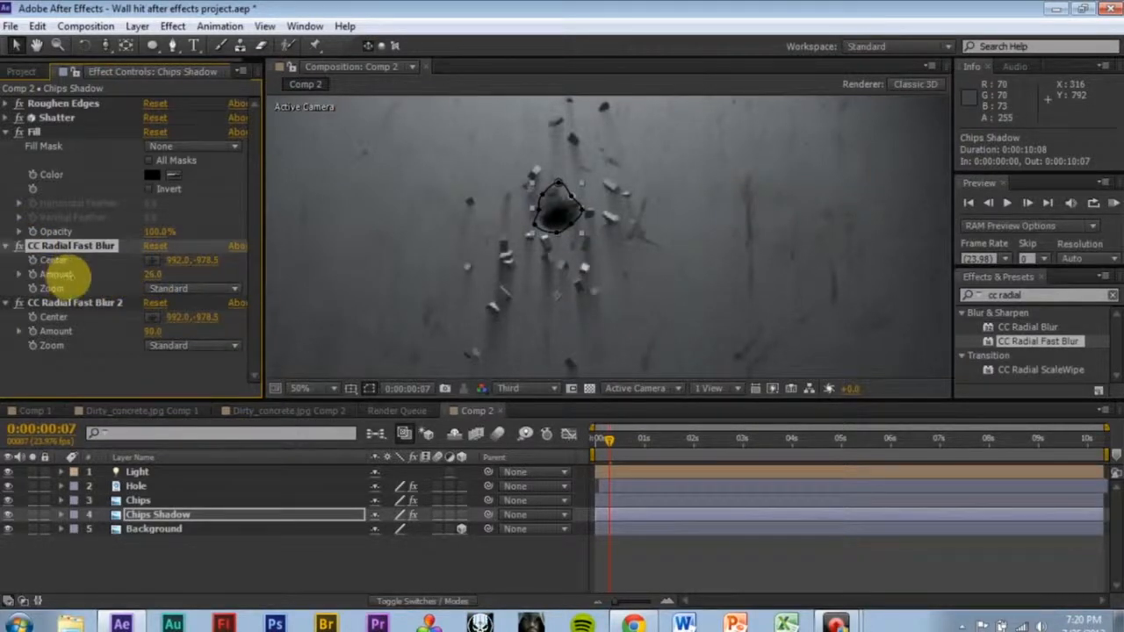
{"action": "left_click", "coordinate": [20, 246]}
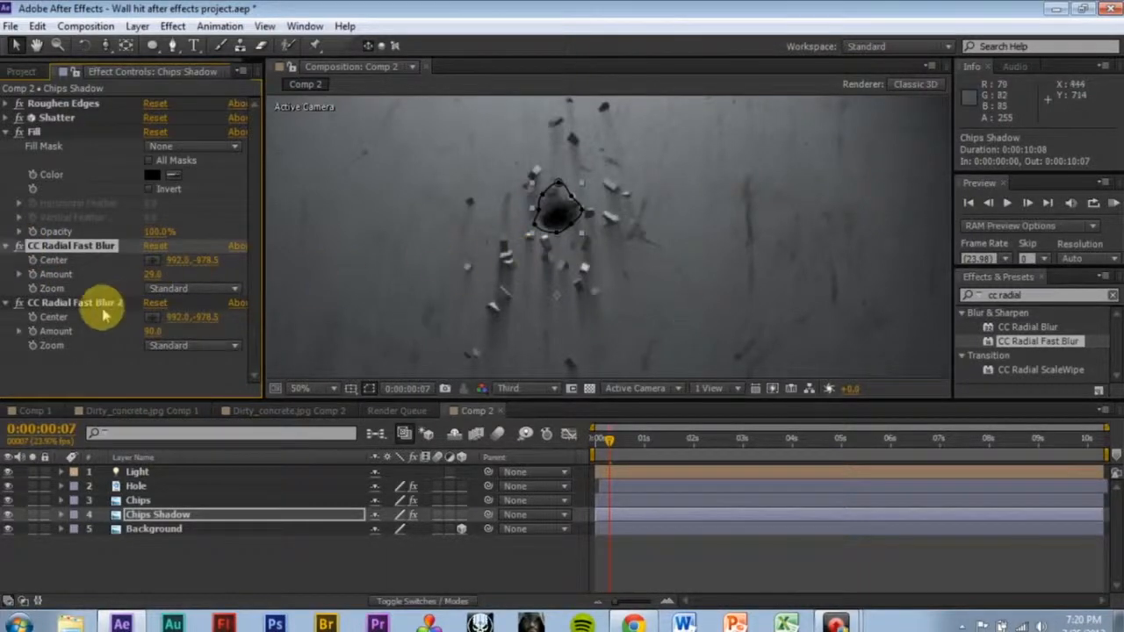
- Set the Amount of CC Radial Fast Blur 2 to 58 and check the shadows around the hole
{"action": "left_click", "coordinate": [63, 302]}
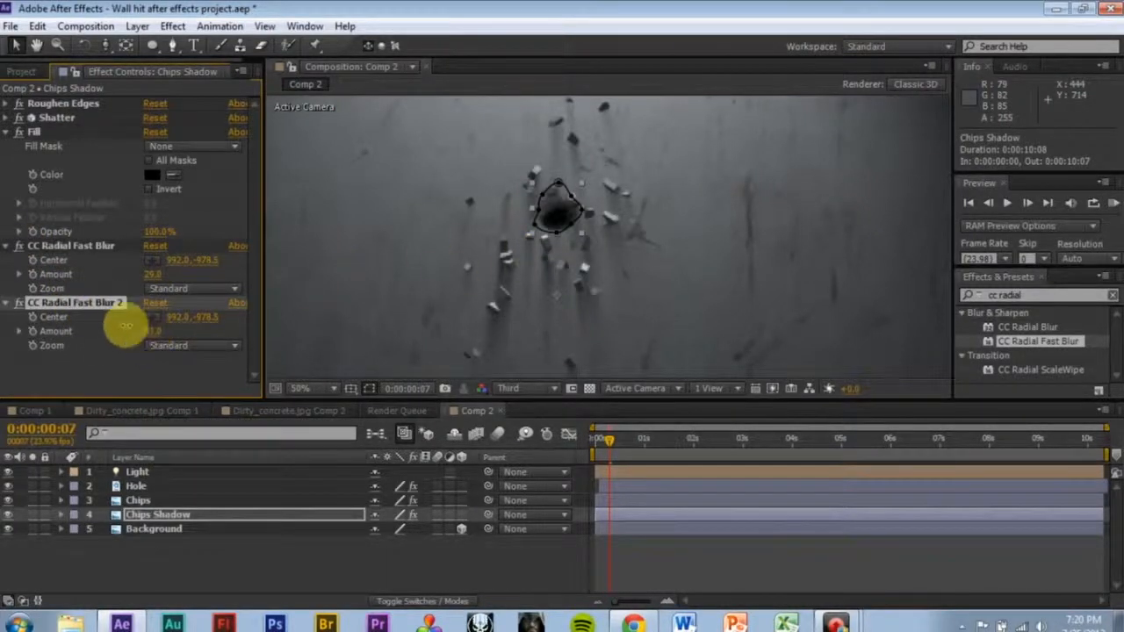
{"action": "scroll", "coordinate": [503, 259], "scroll_direction": "down", "scroll_amount": 2}
{"action": "left_click", "coordinate": [860, 232]}
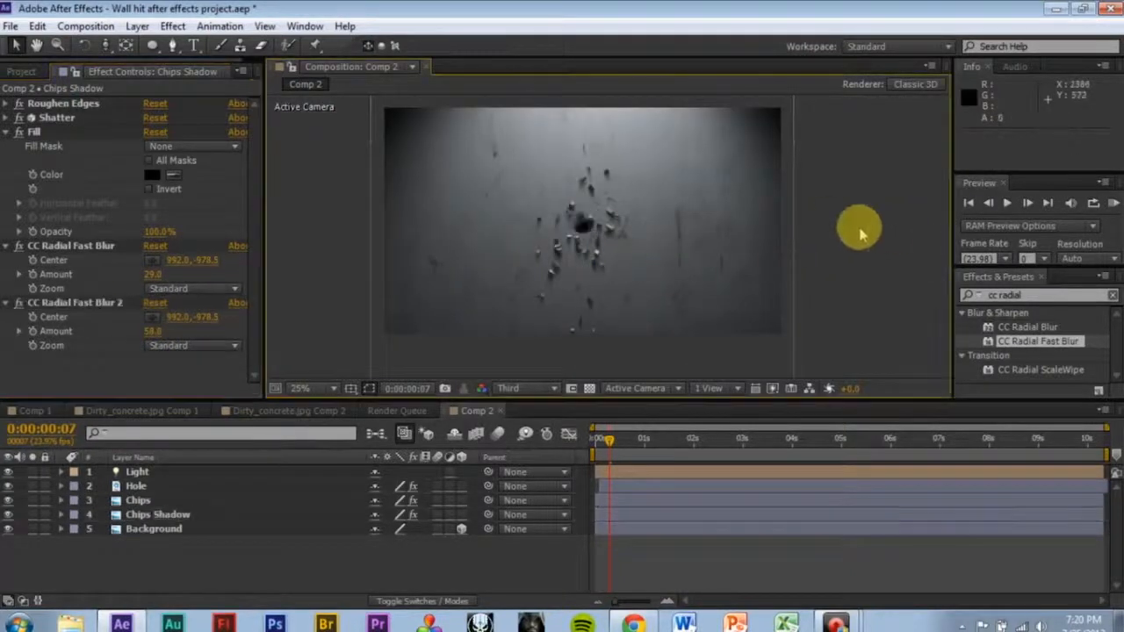
{"action": "scroll", "coordinate": [602, 271], "scroll_direction": "up", "scroll_amount": 2}
{"action": "scroll", "coordinate": [492, 290], "scroll_direction": "down", "scroll_amount": 1}
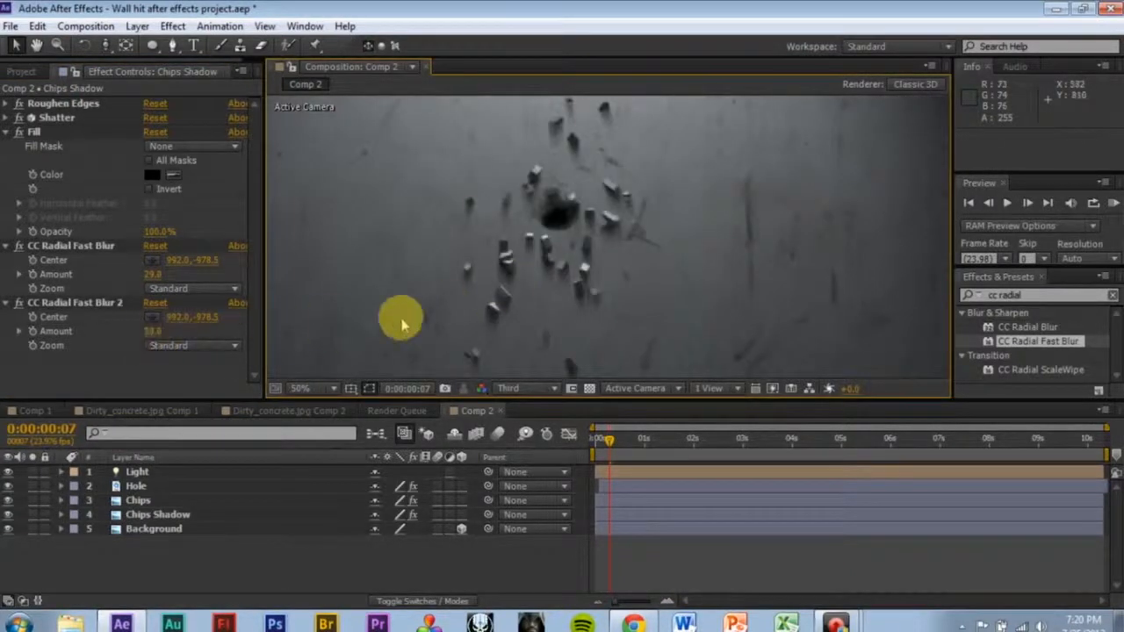
- Preview the chips shattering with their blurred shadows and examine the opening frame around the hole
{"action": "scroll", "coordinate": [790, 290], "scroll_direction": "down", "scroll_amount": 1}
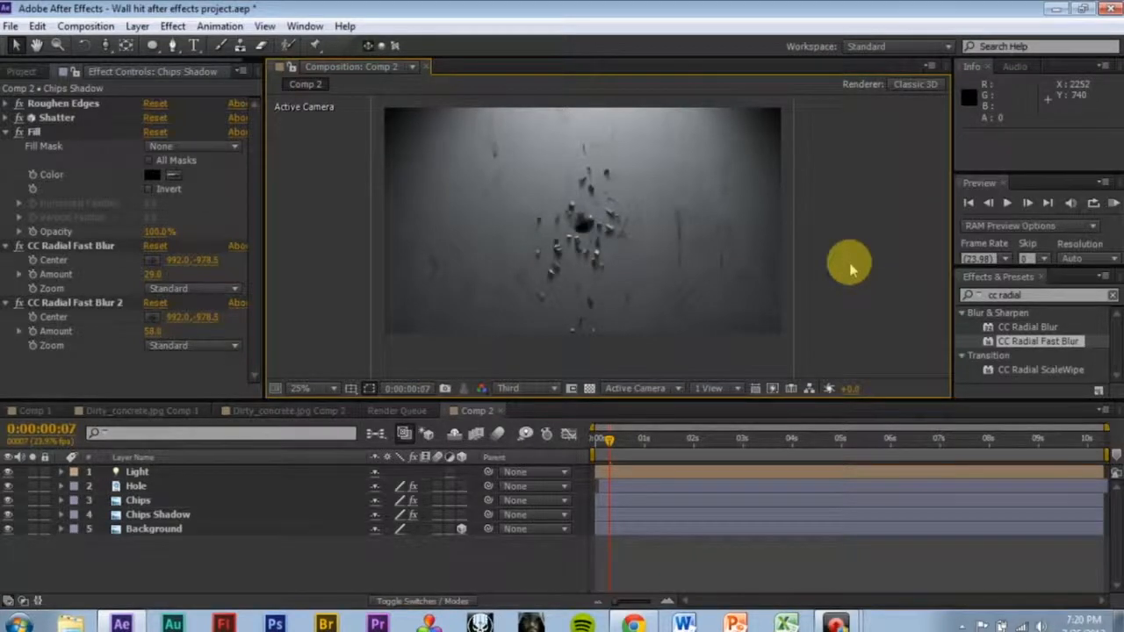
{"action": "left_click", "coordinate": [595, 437]}
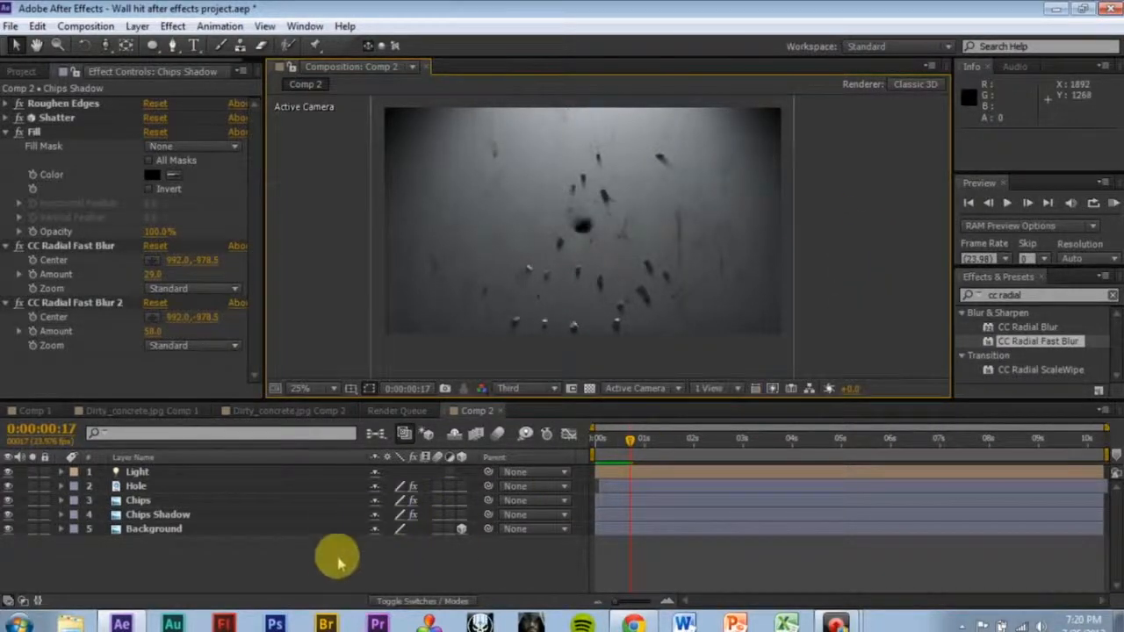
{"action": "left_click", "coordinate": [814, 189]}
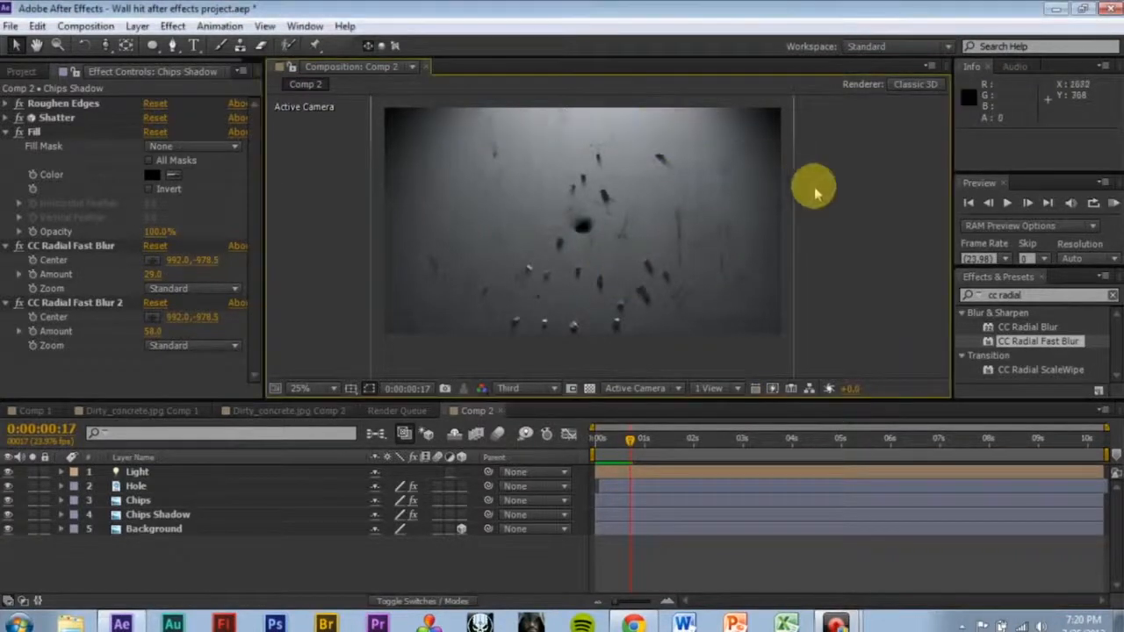
{"action": "left_click_drag", "start_coordinate": [618, 460], "coordinate": [565, 446]}
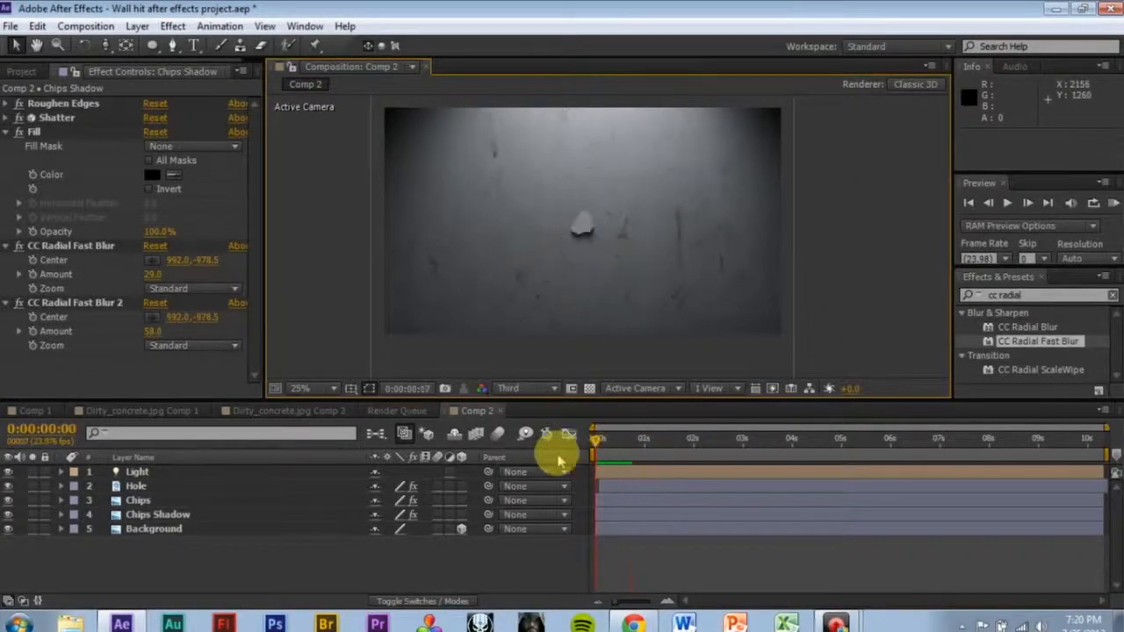
{"action": "scroll", "coordinate": [618, 283], "scroll_direction": "up", "scroll_amount": 2}
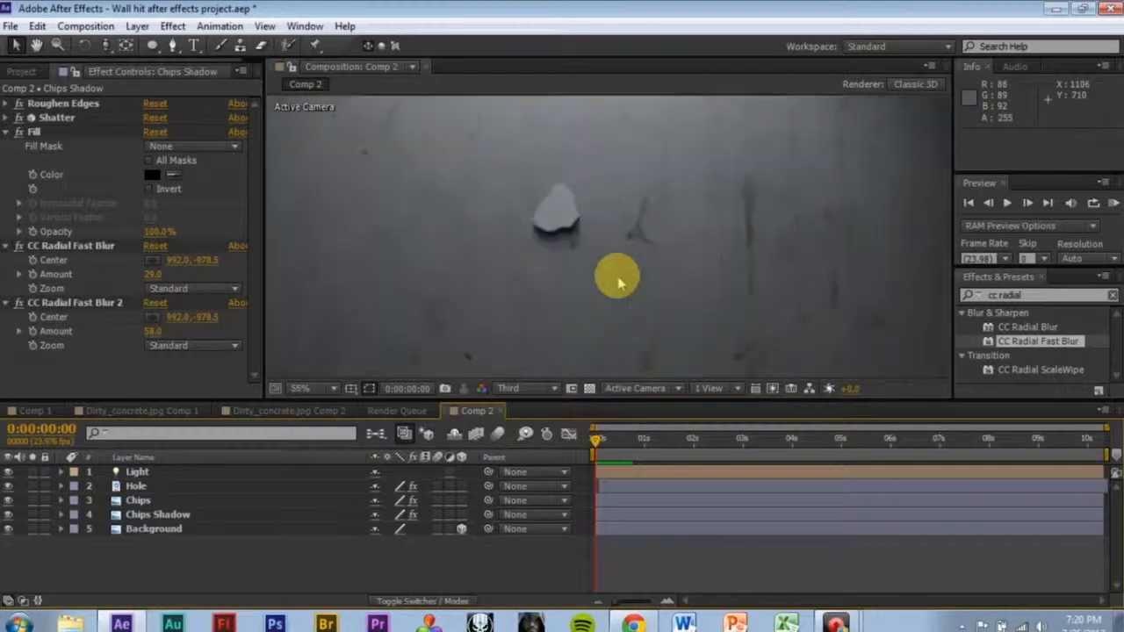
{"action": "mouse_move", "coordinate": [596, 447]}
{"action": "left_mouse_down"}
{"action": "mouse_move", "coordinate": [627, 439]}
{"action": "mouse_move", "coordinate": [596, 443]}
{"action": "left_mouse_up"}
{"action": "scroll", "coordinate": [722, 266], "scroll_direction": "down", "scroll_amount": 2}
{"action": "scroll", "coordinate": [747, 251], "scroll_direction": "up", "scroll_amount": 2}
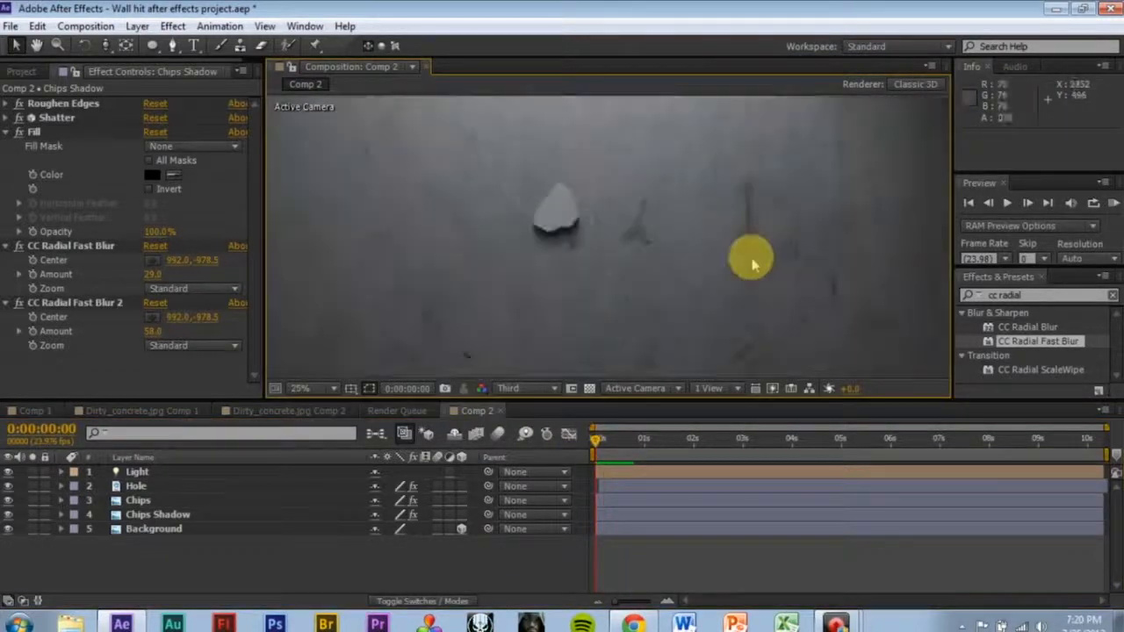
{"action": "key", "text": "KP_0"}
{"action": "scroll", "coordinate": [532, 296], "scroll_direction": "down", "scroll_amount": 2}
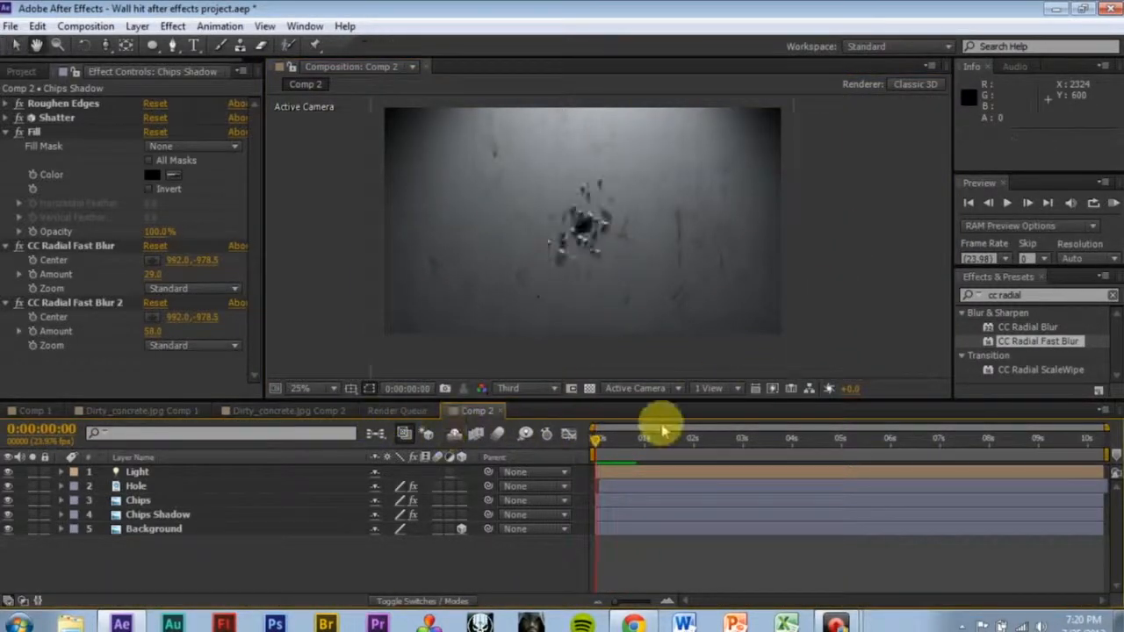
{"action": "key", "text": "space"}
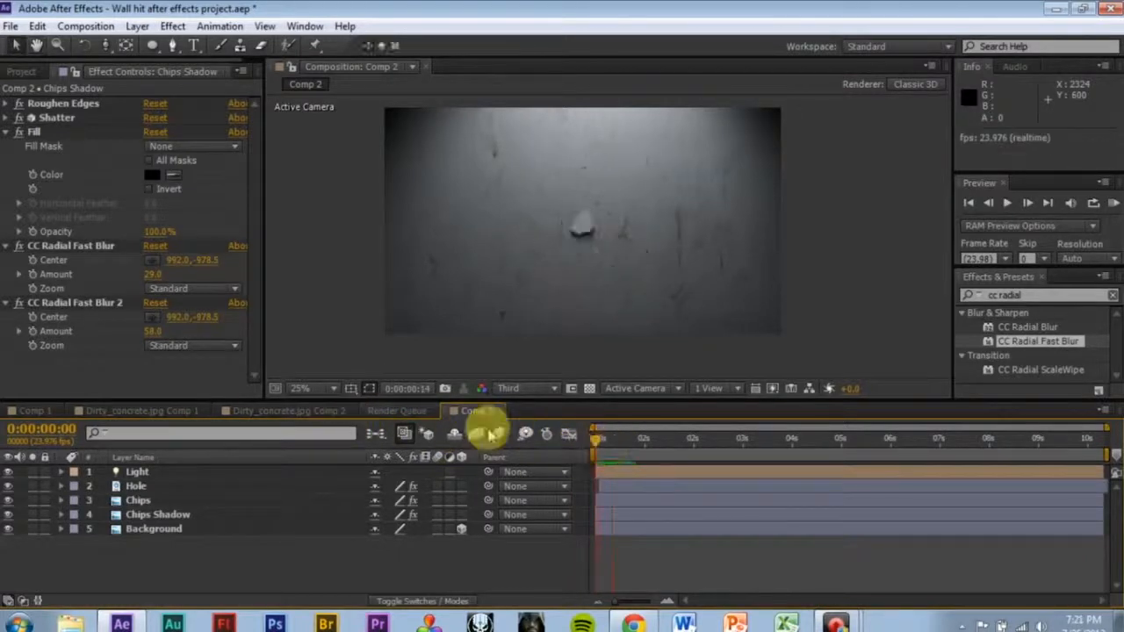
- Browse the project's Original footage for a smoke hit and open shot-dia03.mov to check it
{"action": "left_click", "coordinate": [23, 74]}
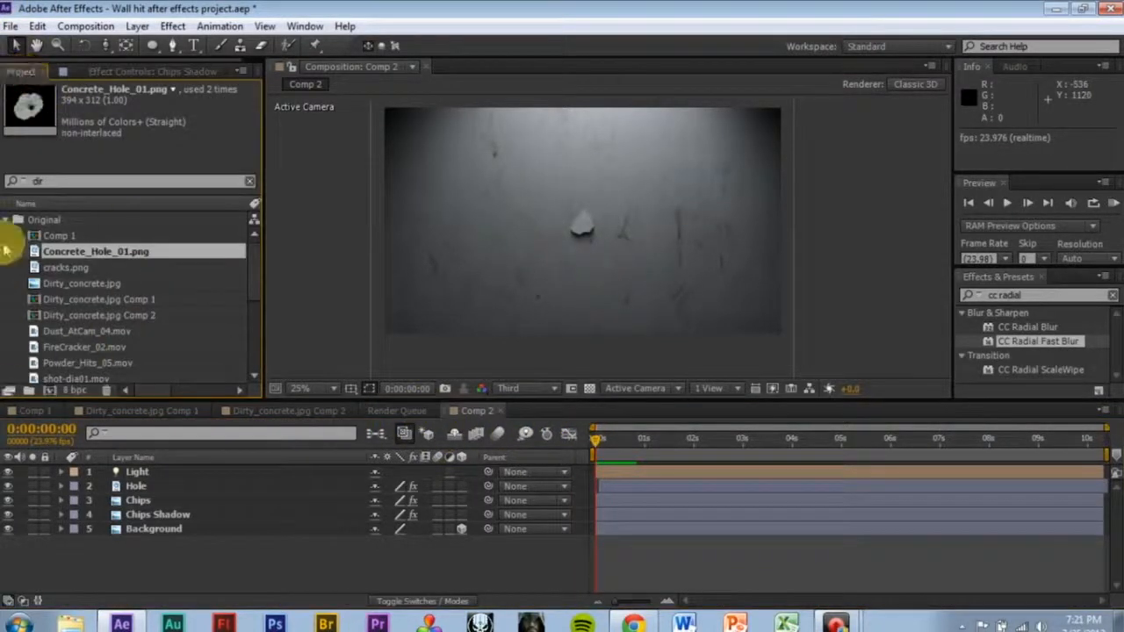
{"action": "left_click", "coordinate": [6, 222]}
{"action": "left_click", "coordinate": [6, 221]}
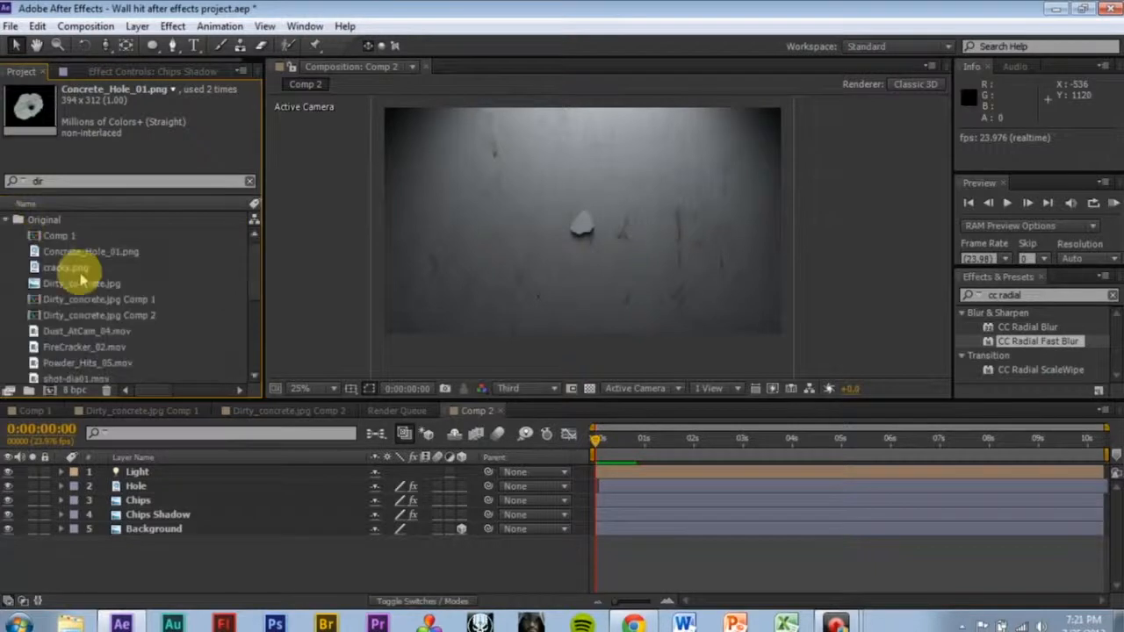
{"action": "scroll", "coordinate": [142, 320], "scroll_direction": "down", "scroll_amount": 4}
{"action": "scroll", "coordinate": [136, 334], "scroll_direction": "up", "scroll_amount": 2}
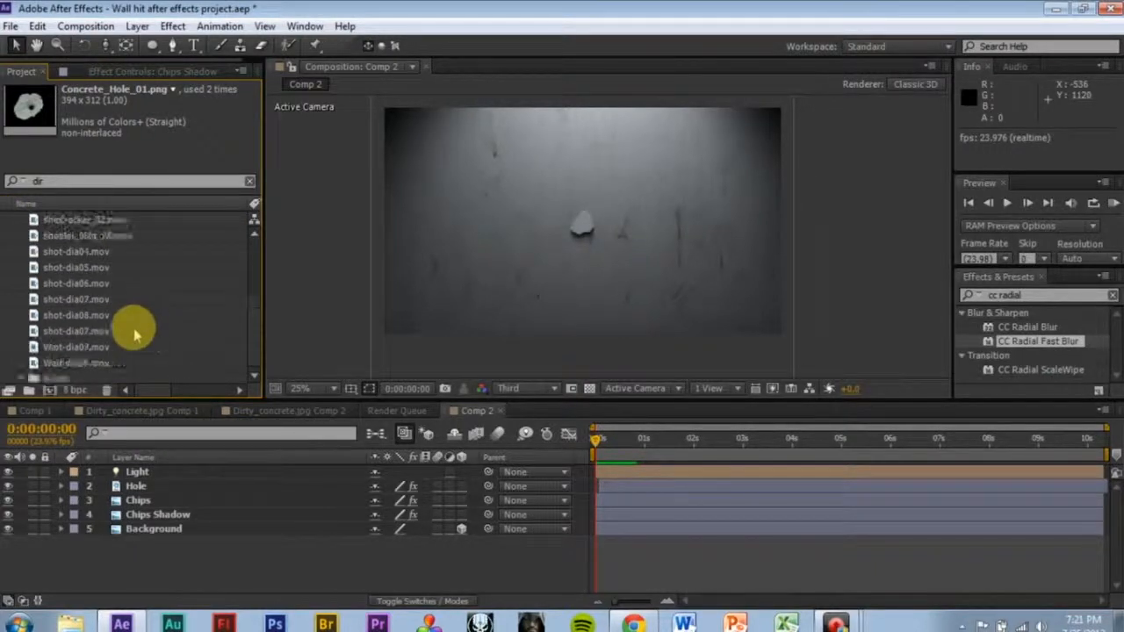
{"action": "left_click", "coordinate": [100, 255]}
{"action": "left_click", "coordinate": [99, 271]}
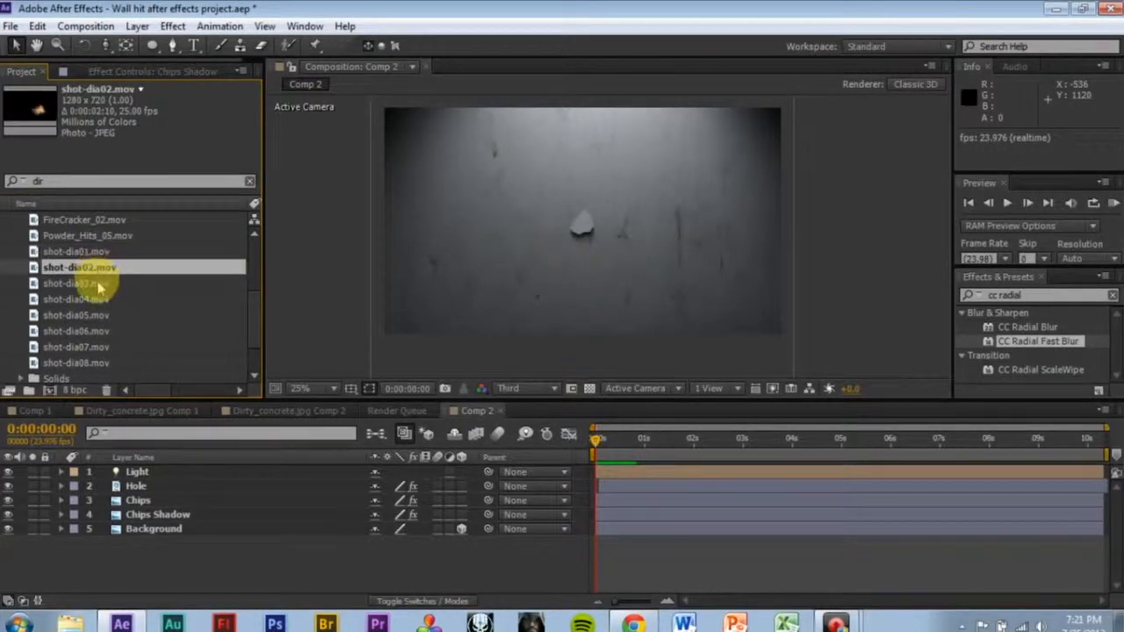
{"action": "left_click", "coordinate": [99, 283]}
{"action": "double_click", "coordinate": [98, 284]}
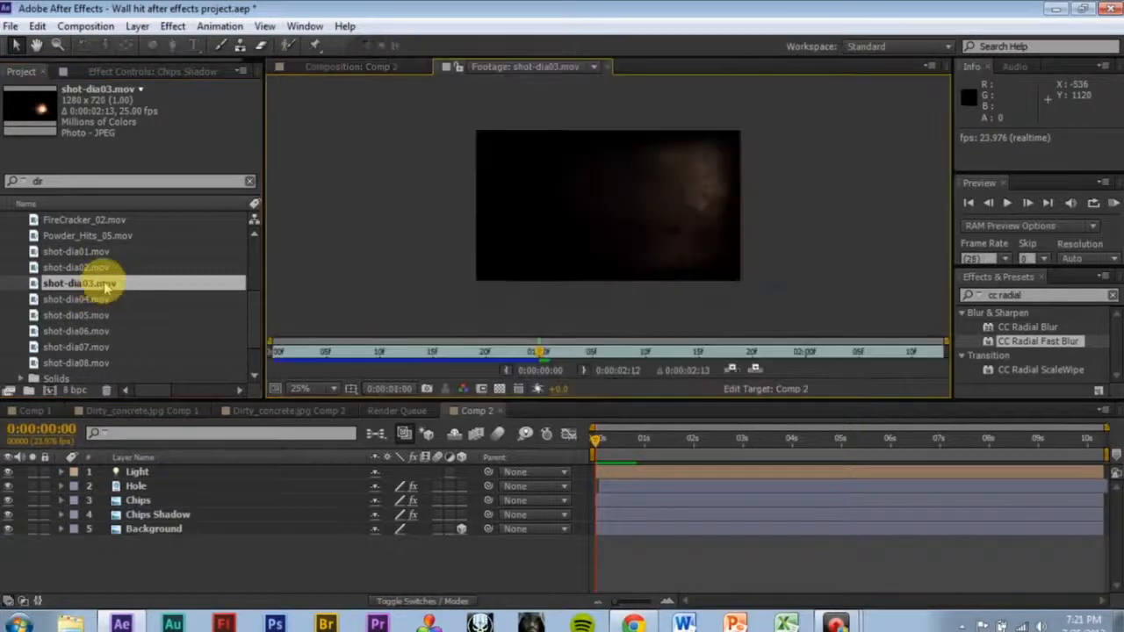
- Open shot-dia04.mov and play its footage from the start to examine the flash and smoke
{"action": "double_click", "coordinate": [80, 299]}
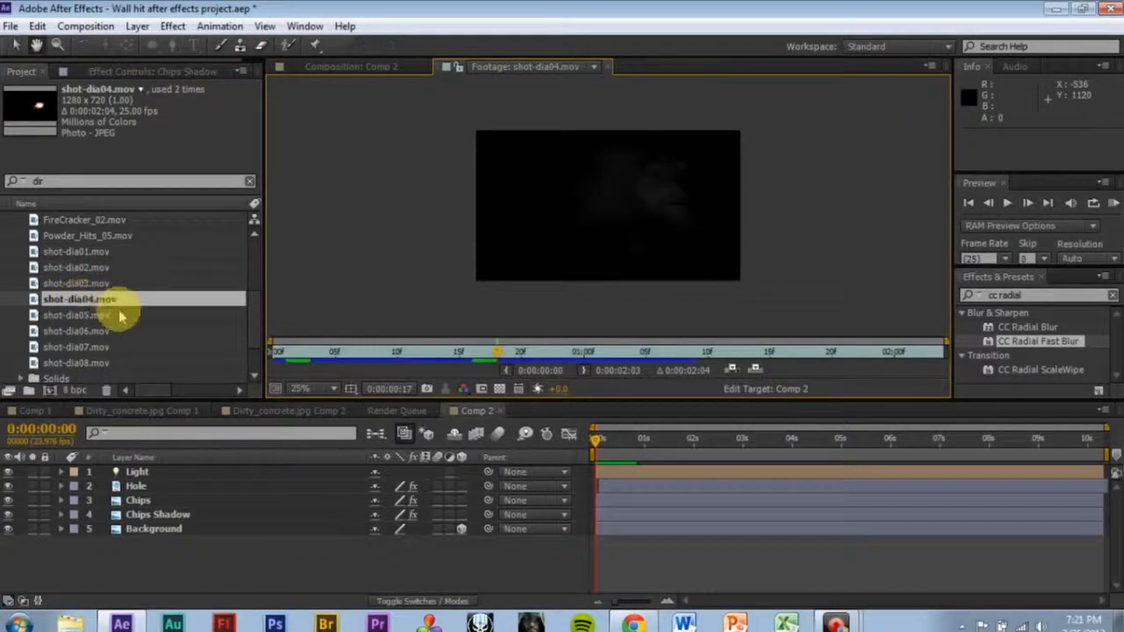
{"action": "left_click", "coordinate": [389, 356]}
{"action": "left_click_drag", "start_coordinate": [286, 332], "coordinate": [158, 327]}
{"action": "key", "text": "space"}
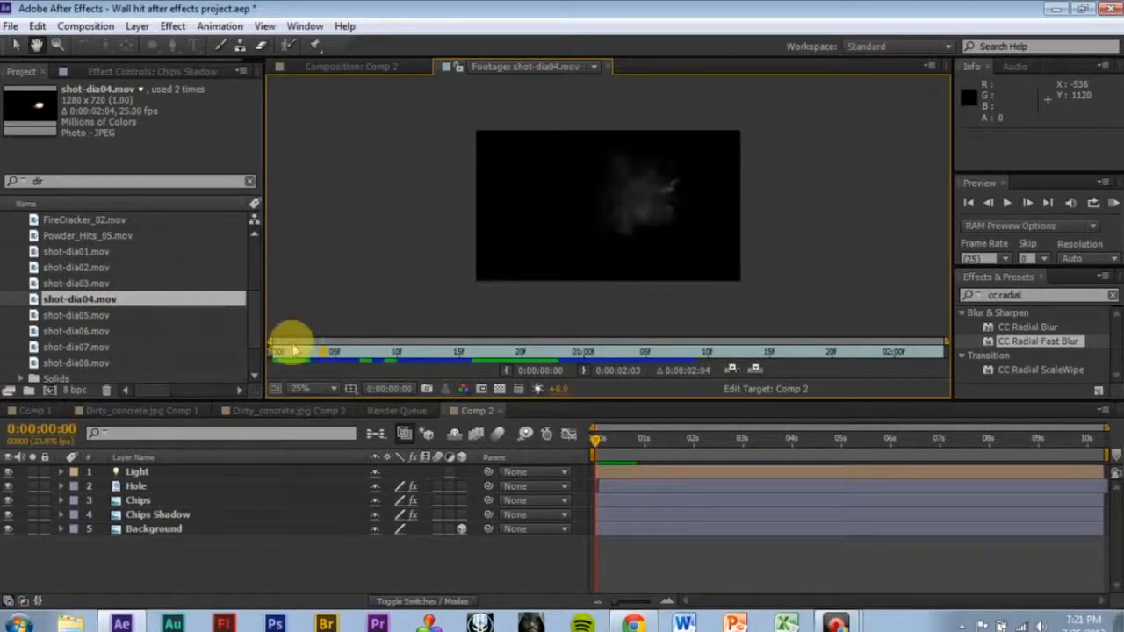
- Add shot-dia04.mov to Comp 2 with its black background blended away and move its flash over the hole, at position 740, 580
{"action": "left_click_drag", "start_coordinate": [98, 301], "coordinate": [608, 468]}
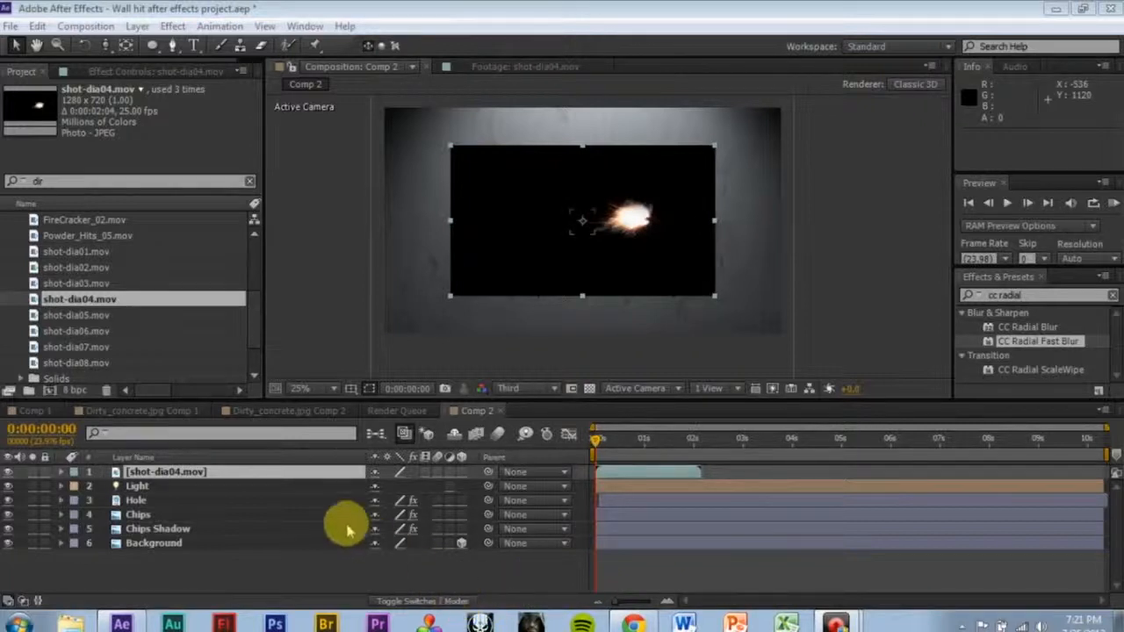
{"action": "right_click", "coordinate": [220, 474]}
{"action": "mouse_move", "coordinate": [336, 251]}
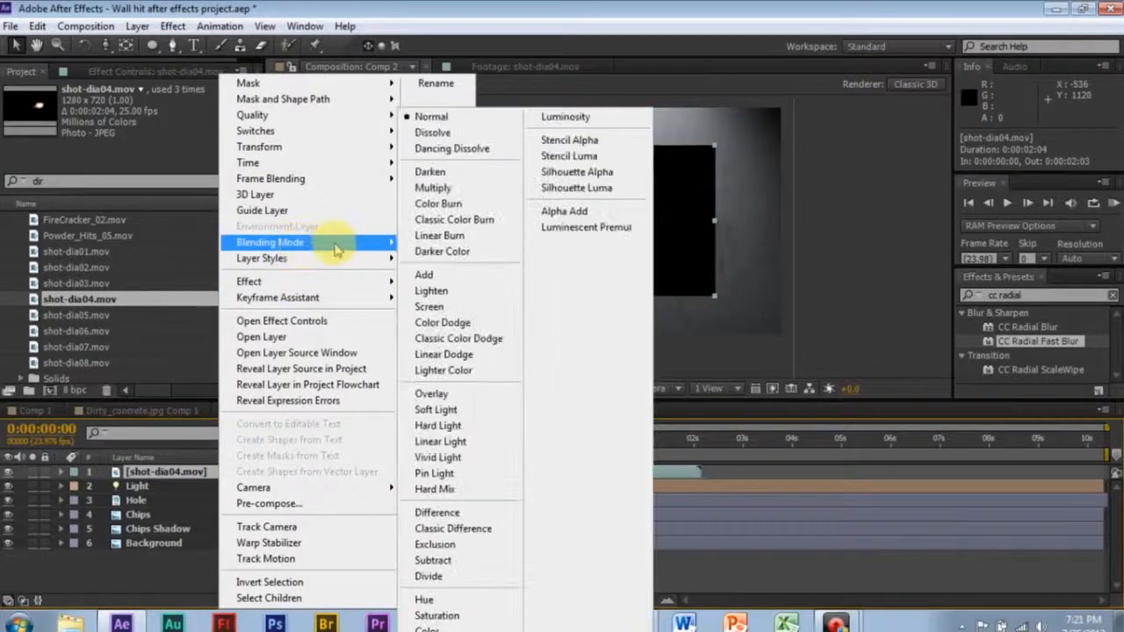
{"action": "left_click_drag", "start_coordinate": [642, 227], "coordinate": [592, 235]}
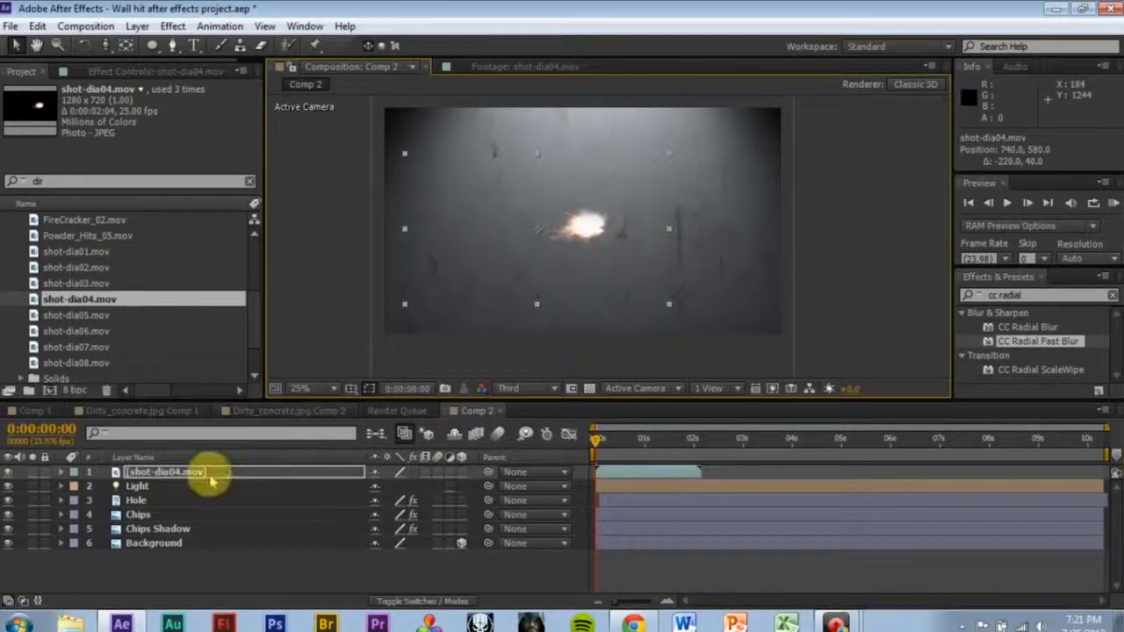
- Move the shot-dia04.mov layer down the stack to sit between Chips Shadow and Background
{"action": "left_click_drag", "start_coordinate": [213, 476], "coordinate": [244, 489]}
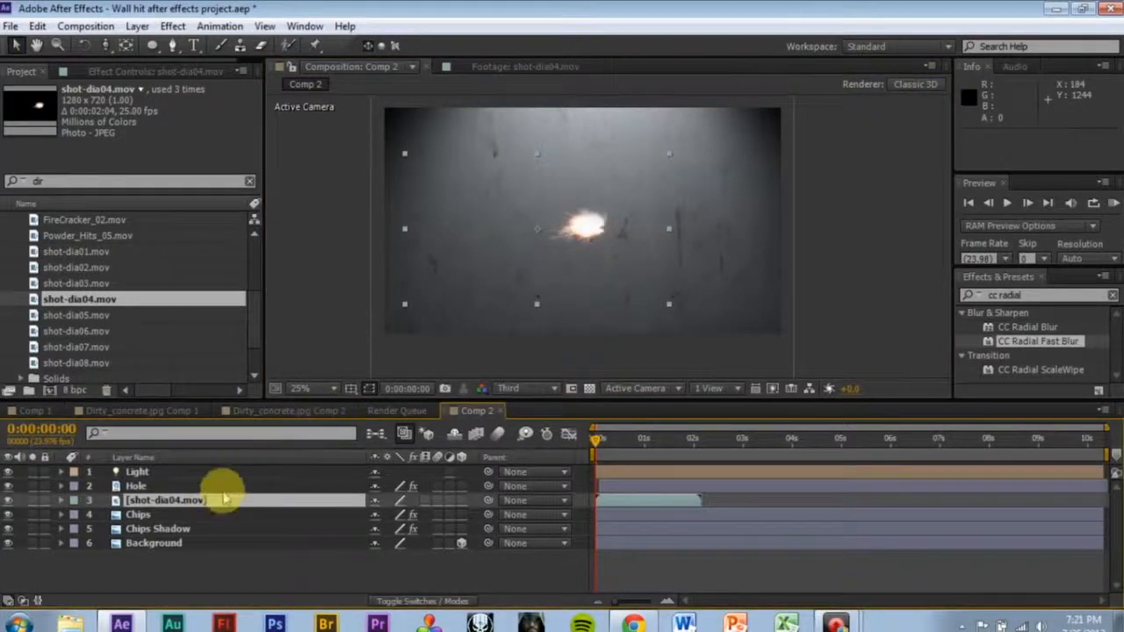
{"action": "key", "text": "ctrl+["}
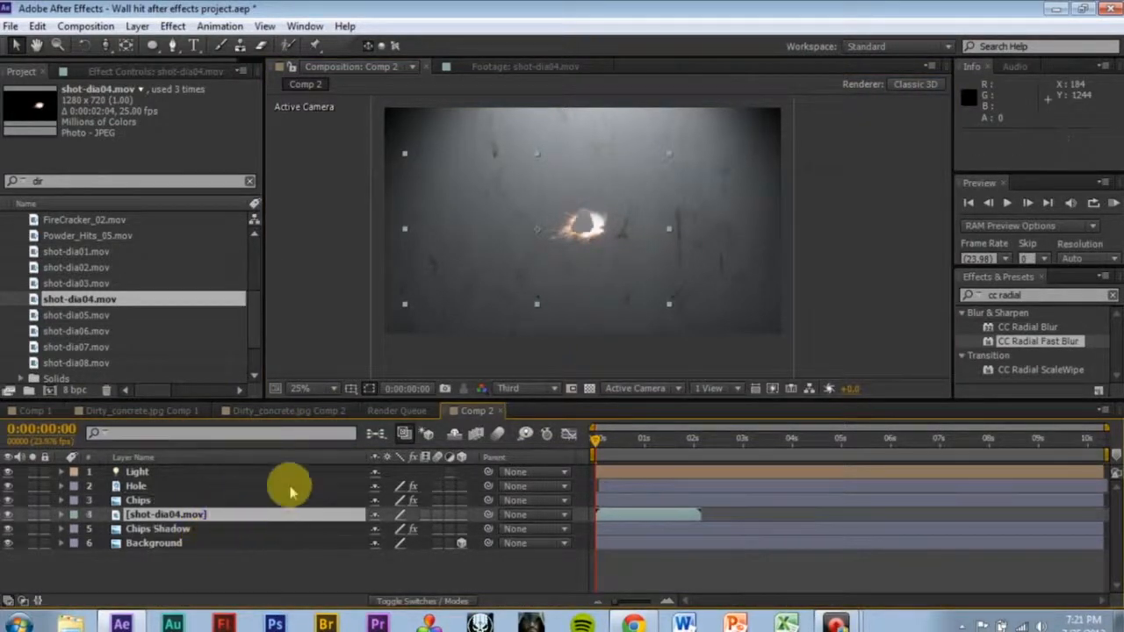
{"action": "left_click_drag", "start_coordinate": [442, 398], "coordinate": [453, 368]}
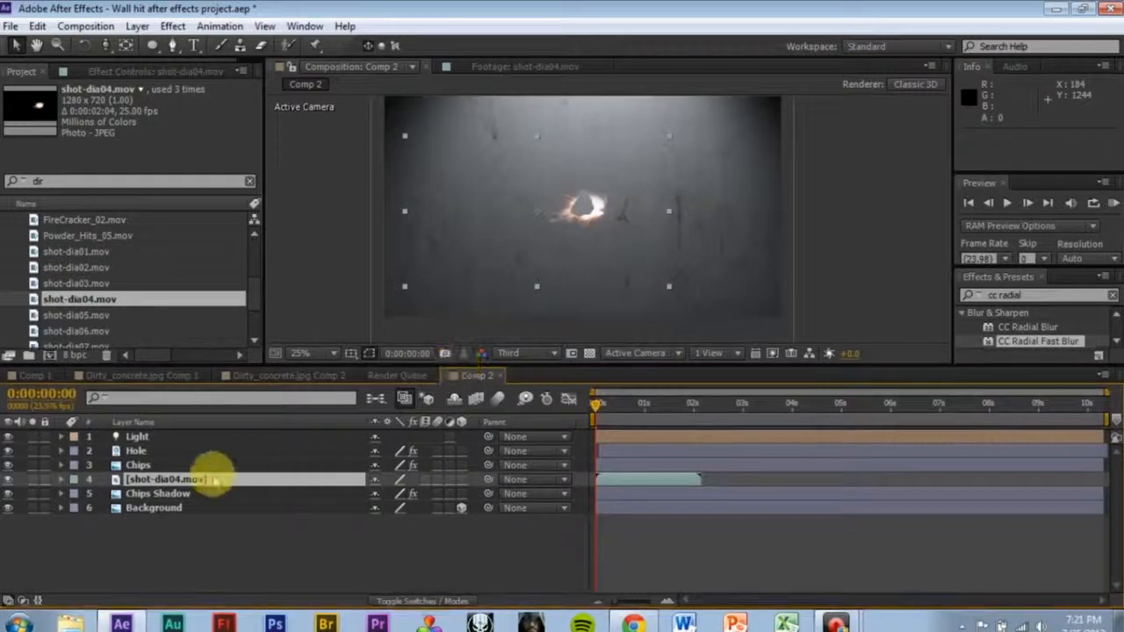
{"action": "key", "text": "ctrl+["}
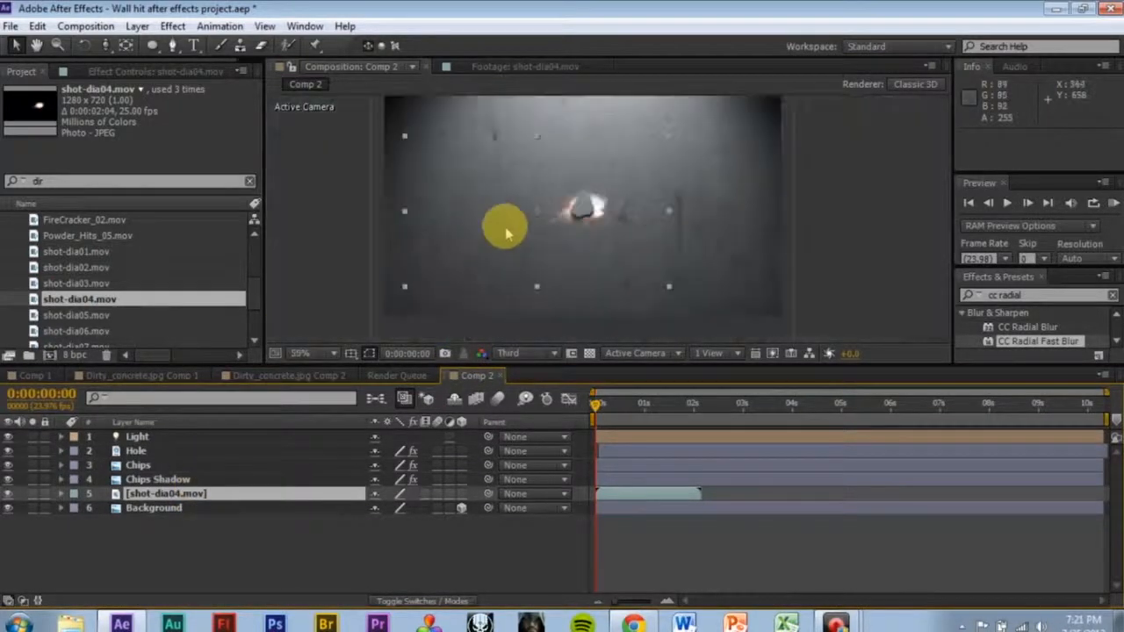
- Trim the start of the shot-dia04.mov layer to 0:00:00:02, undoing the accidental trim of the Light layer
{"action": "left_click", "coordinate": [597, 437]}
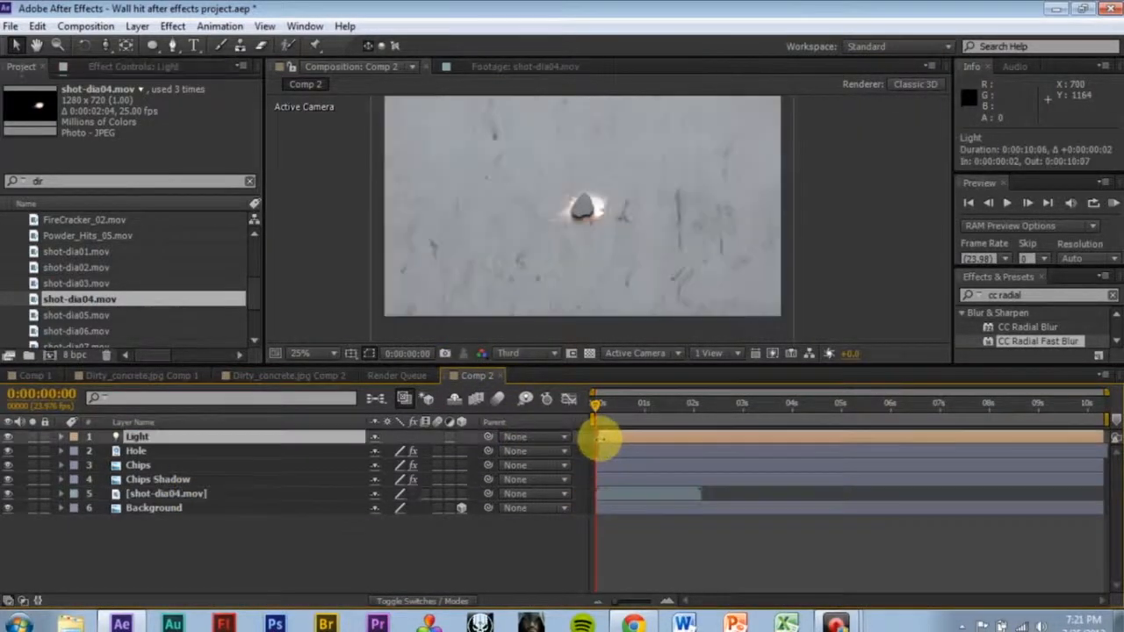
{"action": "key", "text": "ctrl+z"}
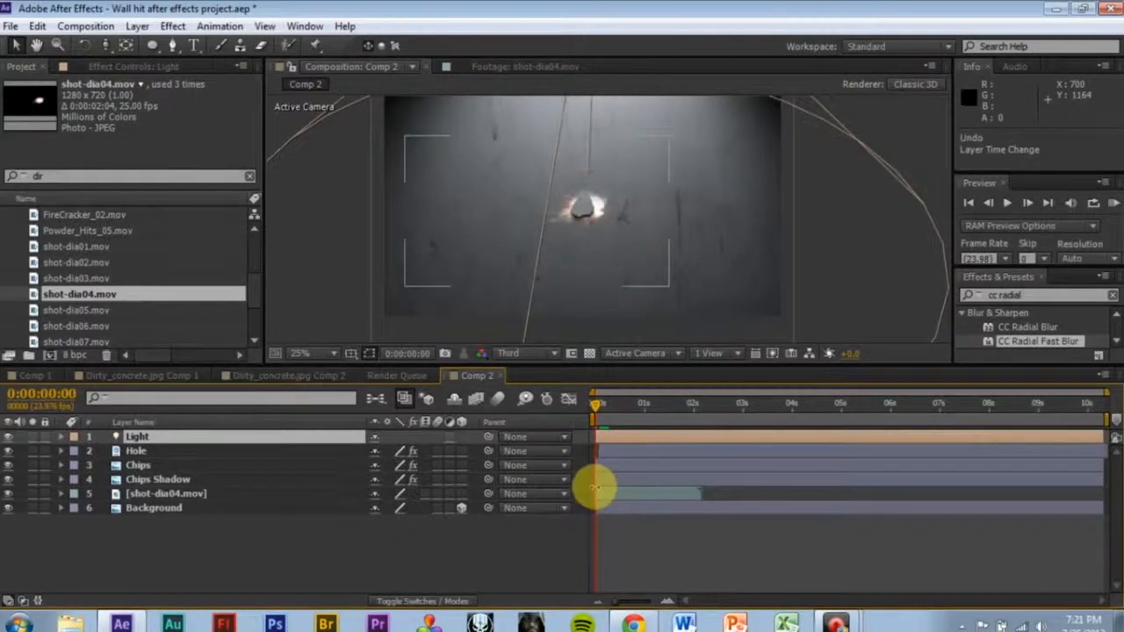
{"action": "left_click", "coordinate": [596, 492]}
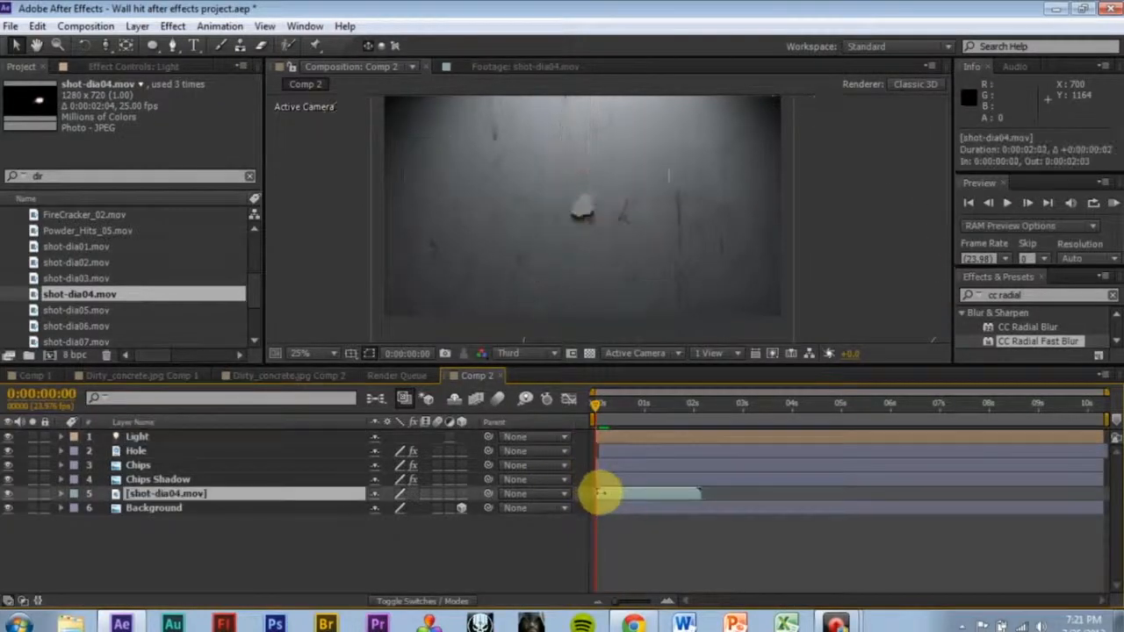
- Rename the shot-dia04.mov layer as Smoke and preview the wall hit with it
{"action": "key", "text": "Return"}
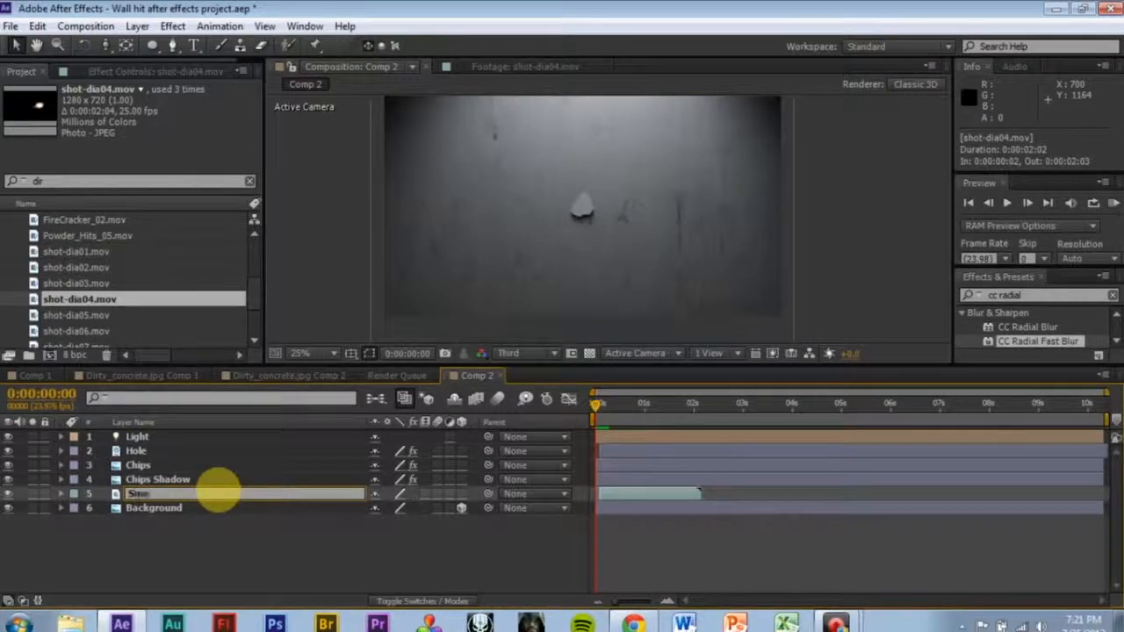
{"action": "type", "text": "Smoke"}
{"action": "key", "text": "Return"}
{"action": "key", "text": "KP_0"}
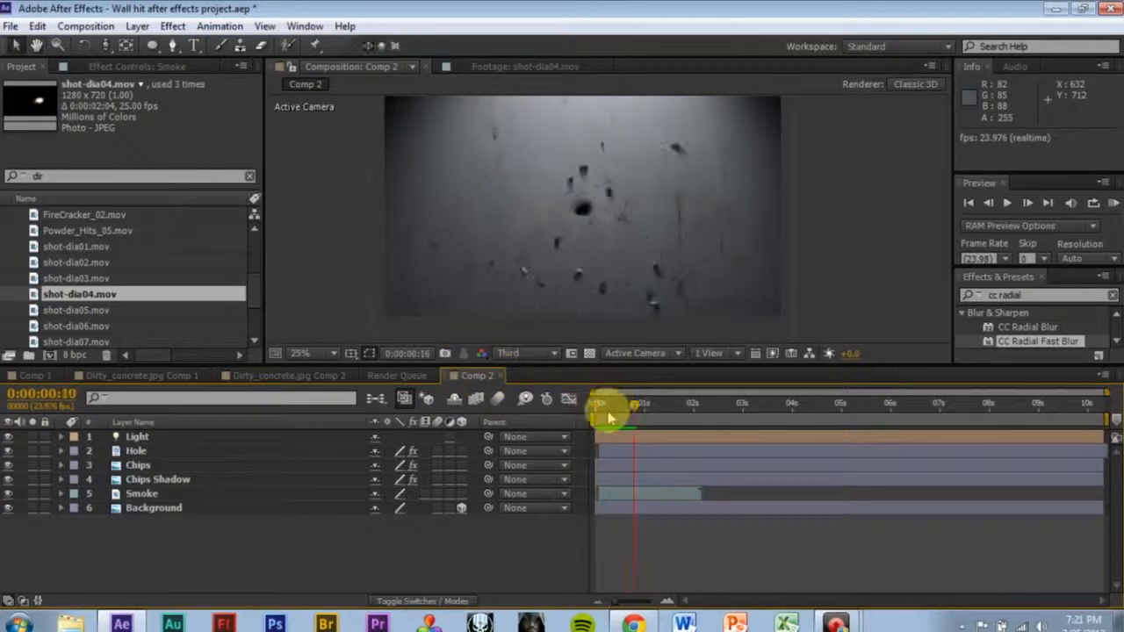
- Duplicate the Smoke layer and rename the copy as Smoke FG
{"action": "left_click", "coordinate": [142, 494]}
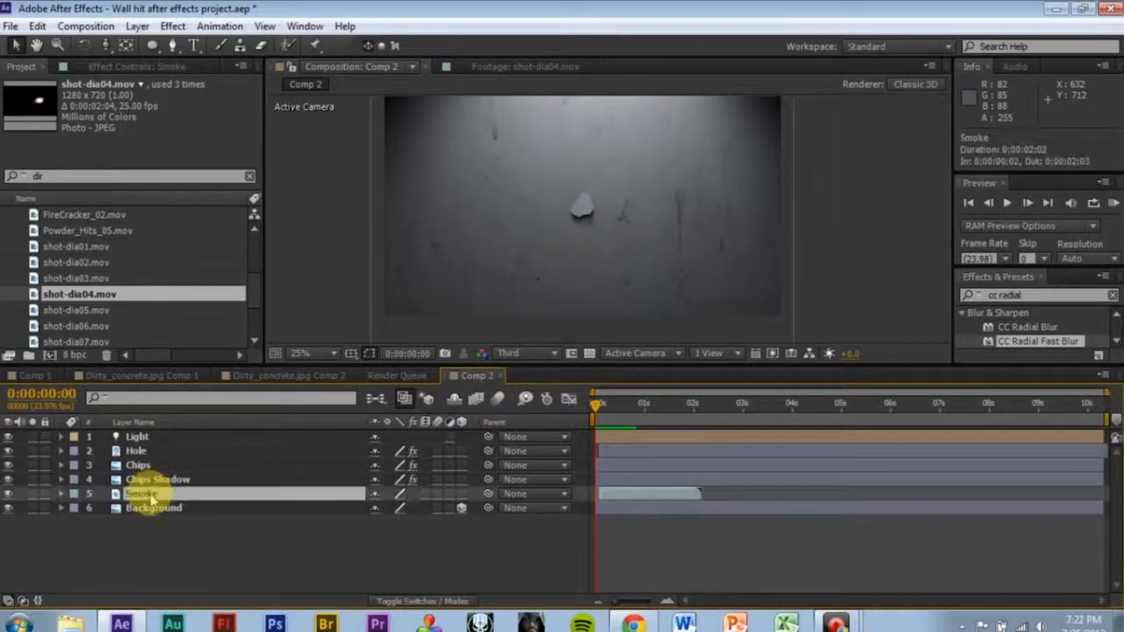
{"action": "key", "text": "ctrl+d"}
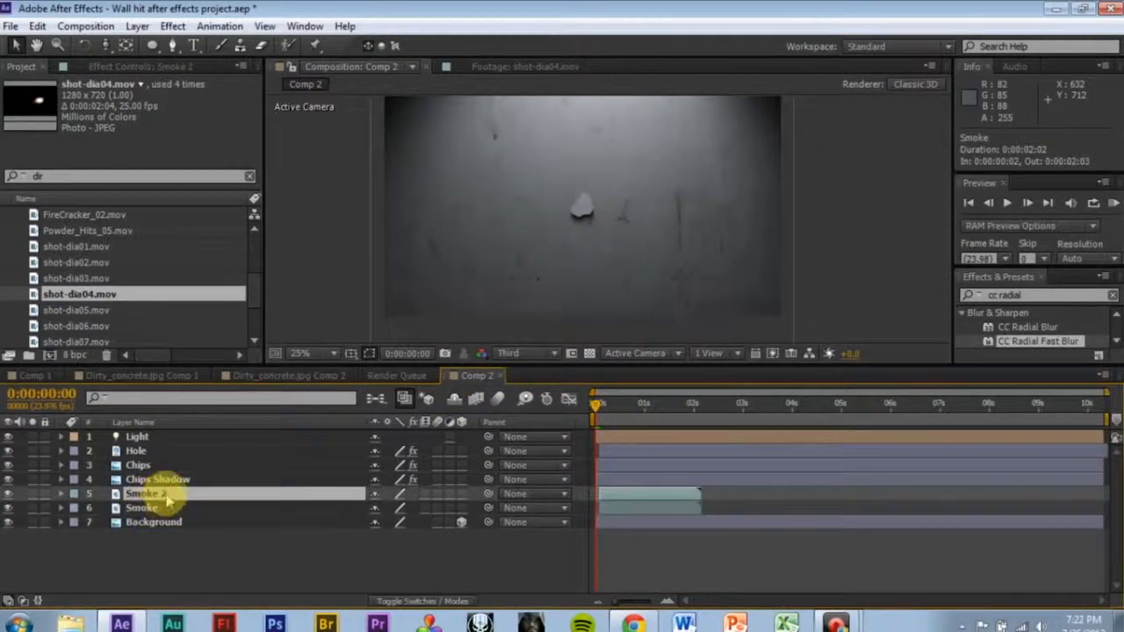
{"action": "key", "text": "Return"}
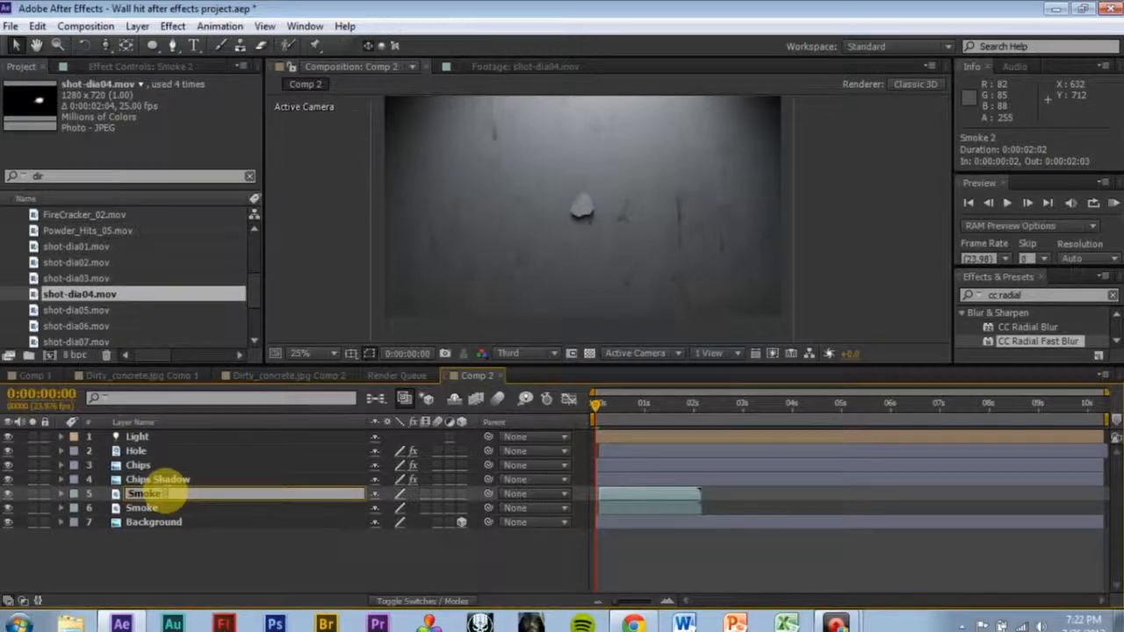
{"action": "left_click", "coordinate": [381, 263]}
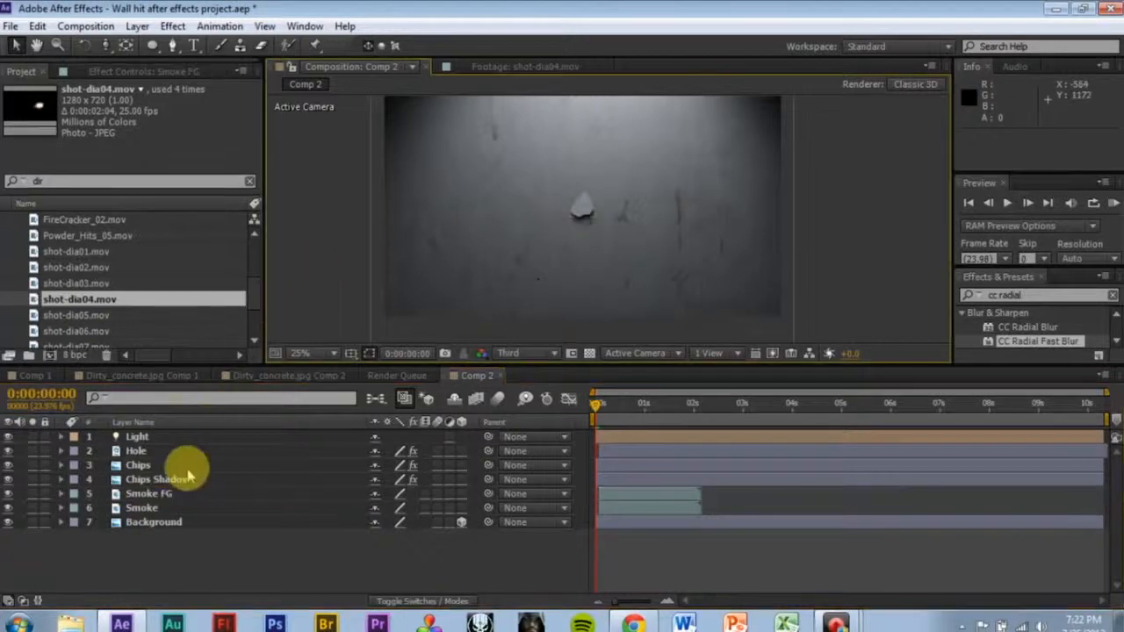
- Reorder the layers so Smoke FG sits above Chips and Hole sits between Chips Shadow and Smoke
{"action": "left_click", "coordinate": [165, 496]}
{"action": "left_click_drag", "start_coordinate": [165, 496], "coordinate": [165, 466]}
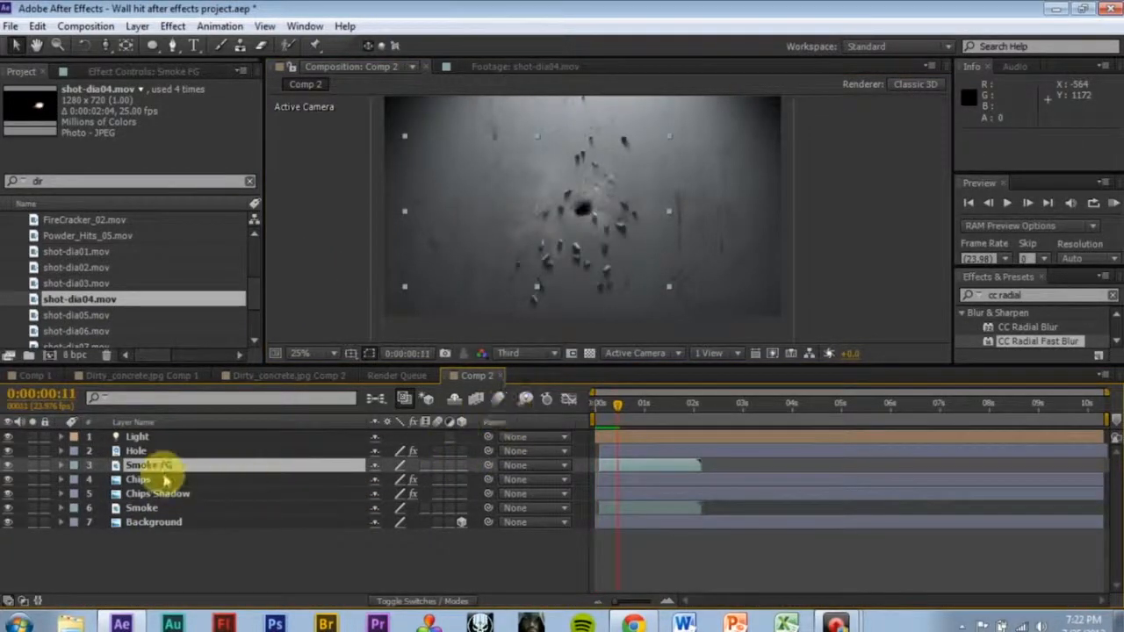
{"action": "left_click_drag", "start_coordinate": [150, 466], "coordinate": [150, 497]}
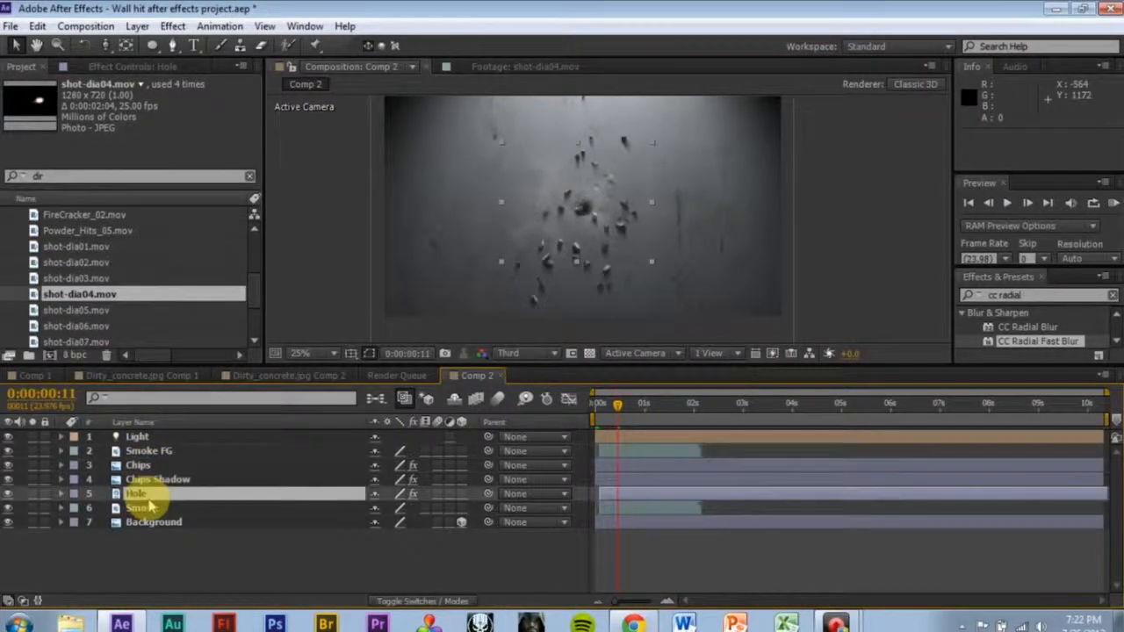
- Set the Smoke FG layer's Opacity to 83%
{"action": "left_click", "coordinate": [146, 450]}
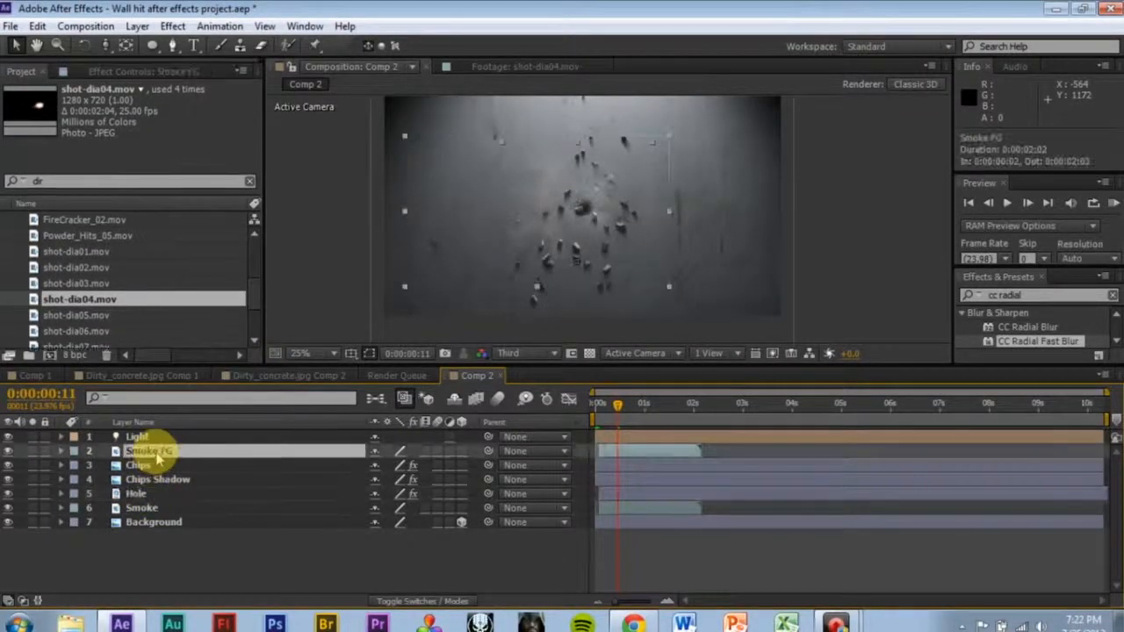
{"action": "key", "text": "t"}
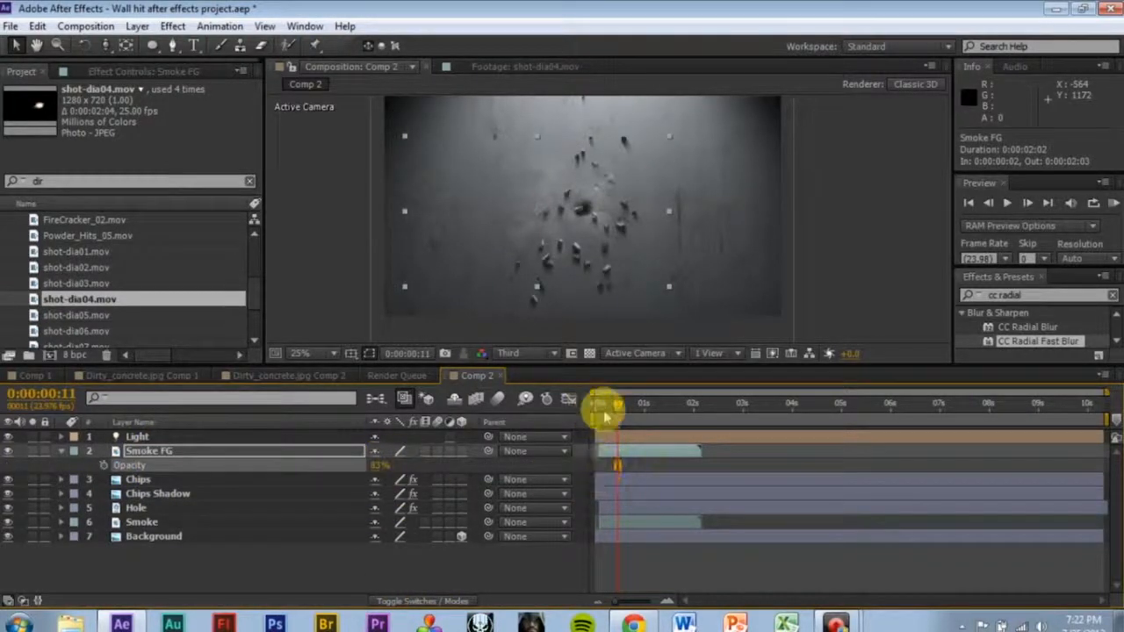
- Preview the wall hit from the first frame with the foreground smoke
{"action": "left_click_drag", "start_coordinate": [602, 406], "coordinate": [519, 404]}
{"action": "left_click", "coordinate": [877, 233]}
{"action": "key", "text": "space"}
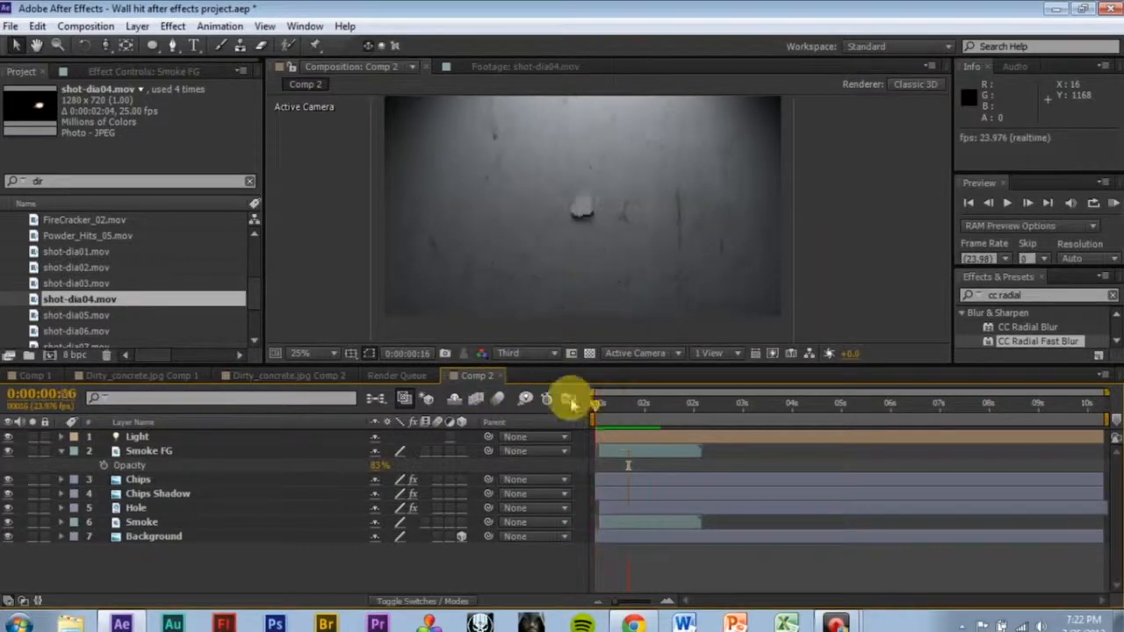
- Open the Powder_Hits_05.mov footage and preview it from its start
{"action": "scroll", "coordinate": [136, 305], "scroll_direction": "up", "scroll_amount": 1}
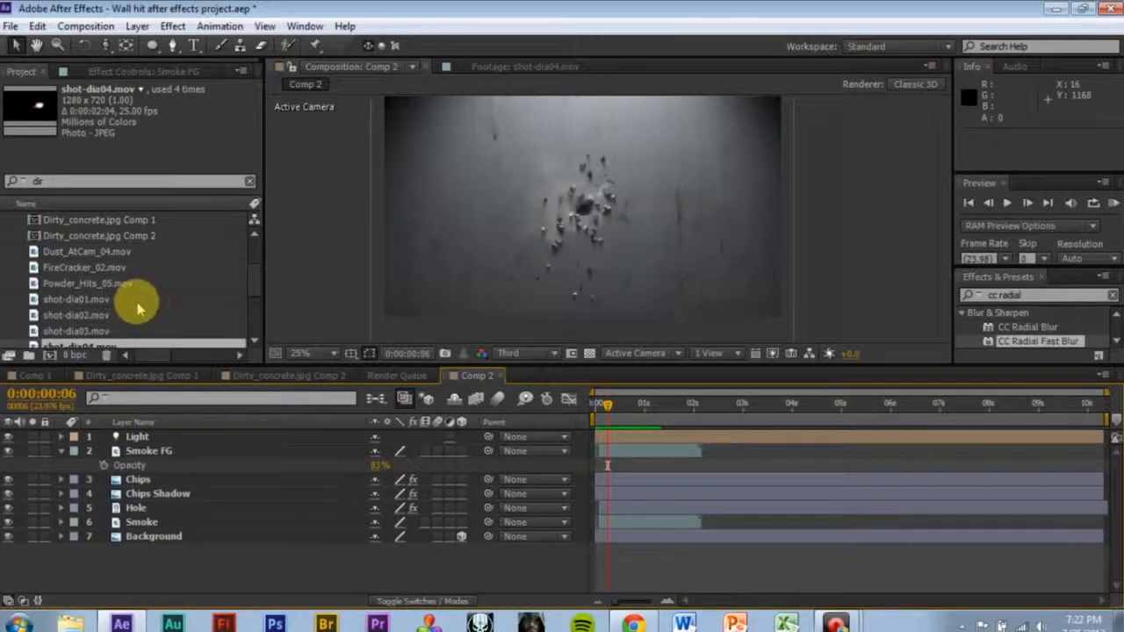
{"action": "left_click", "coordinate": [106, 284]}
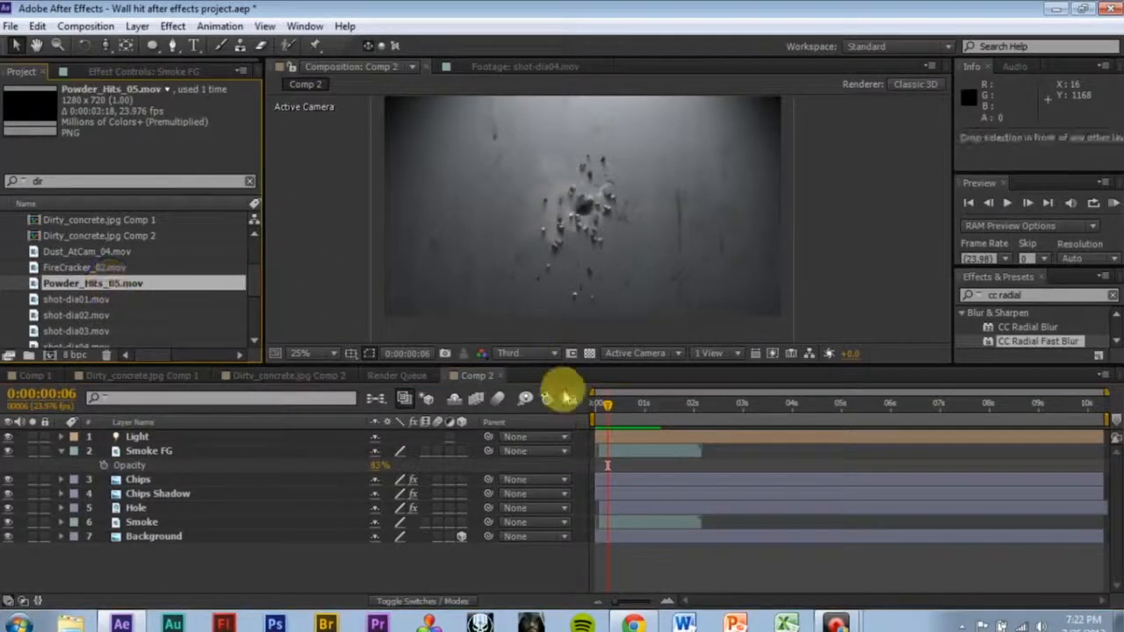
{"action": "left_click_drag", "start_coordinate": [389, 373], "coordinate": [112, 287]}
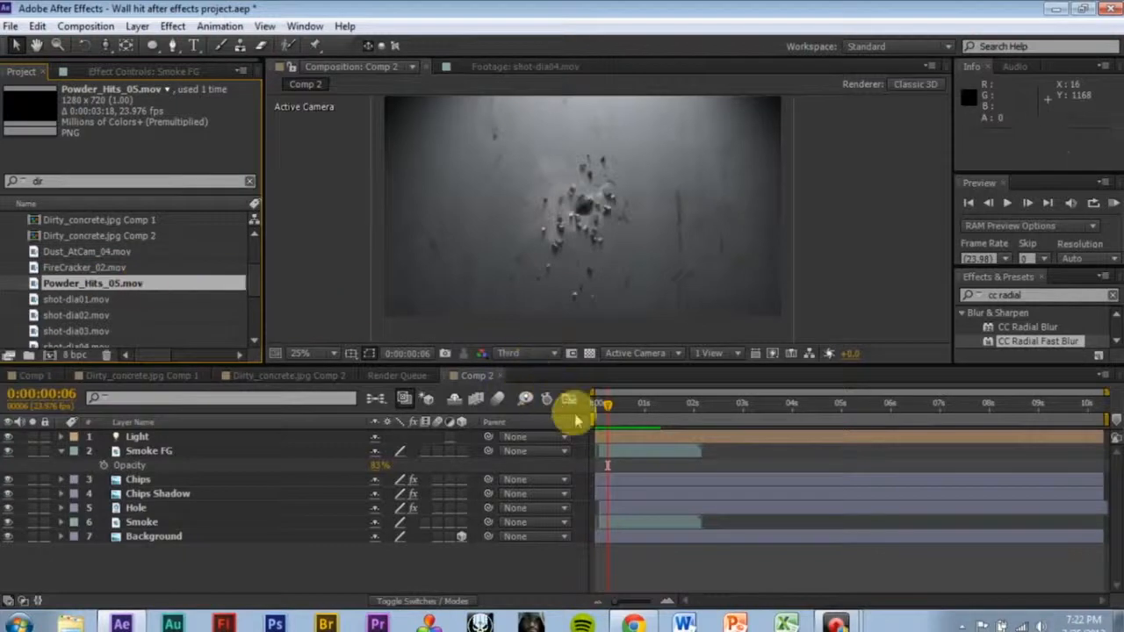
{"action": "left_click_drag", "start_coordinate": [595, 434], "coordinate": [127, 299]}
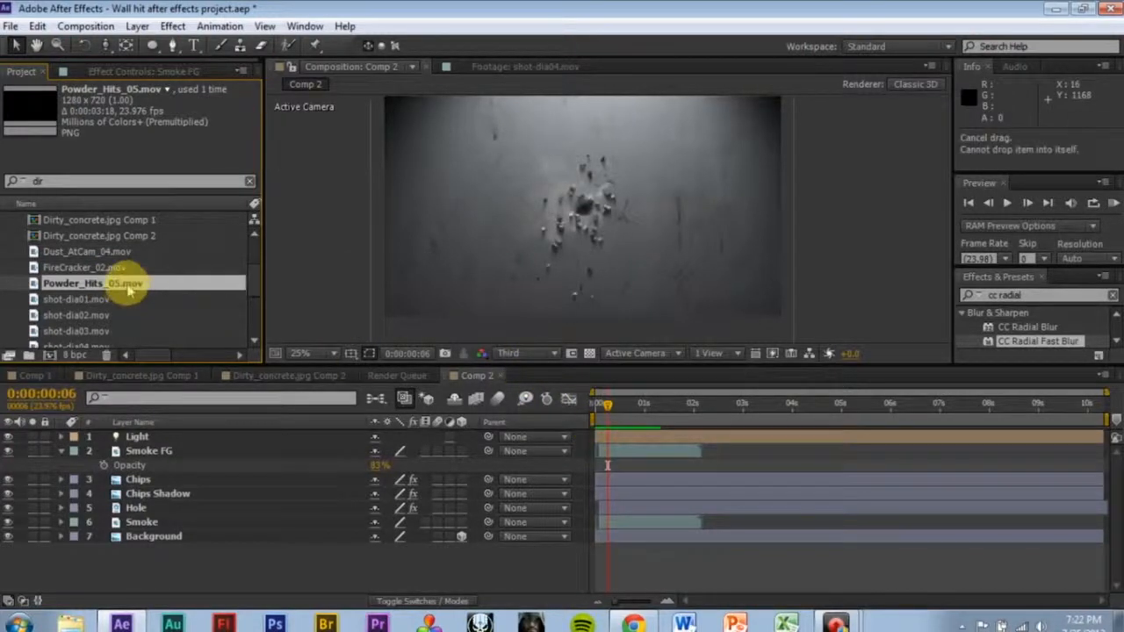
{"action": "double_click", "coordinate": [169, 286]}
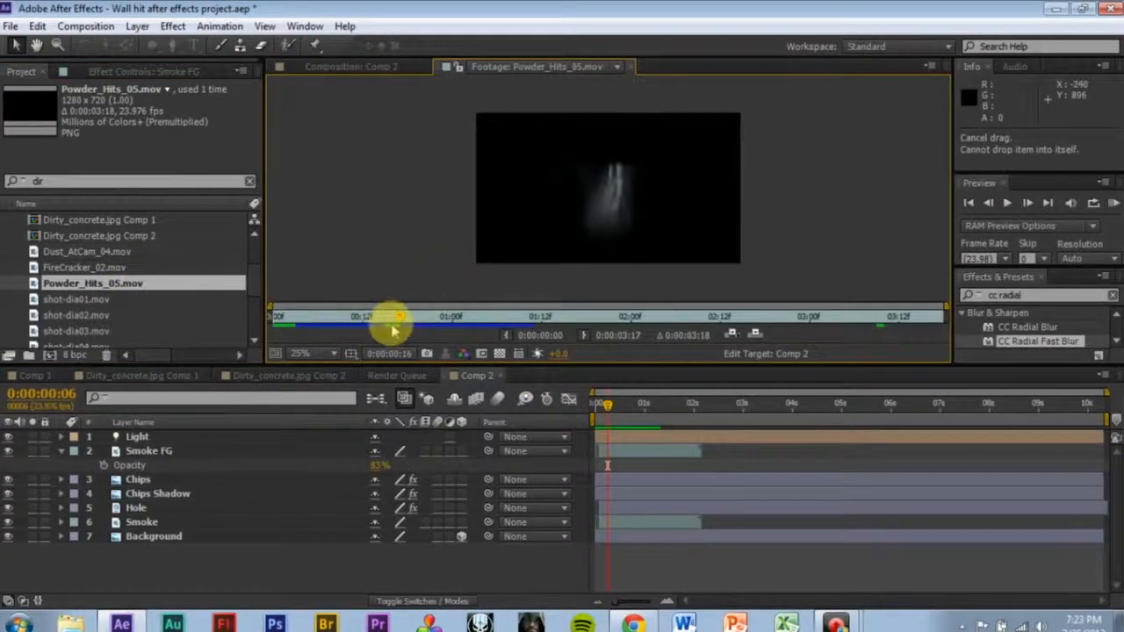
{"action": "left_click_drag", "start_coordinate": [337, 321], "coordinate": [279, 317]}
{"action": "key", "text": "space"}
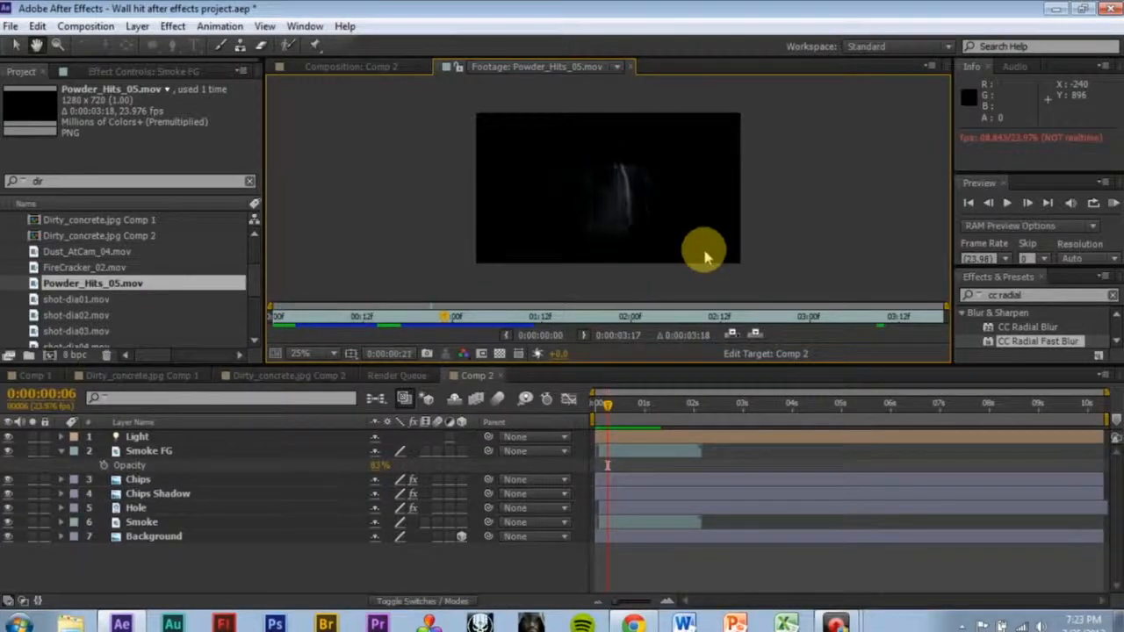
- Add Powder_Hits_05.mov to Comp 2 between Chips Shadow and Hole, and move it to position 996, 772 below the bullet hole
{"action": "left_click_drag", "start_coordinate": [111, 293], "coordinate": [606, 427]}
{"action": "left_click_drag", "start_coordinate": [578, 206], "coordinate": [587, 226]}
{"action": "left_click", "coordinate": [202, 441]}
{"action": "left_click_drag", "start_coordinate": [202, 448], "coordinate": [174, 518]}
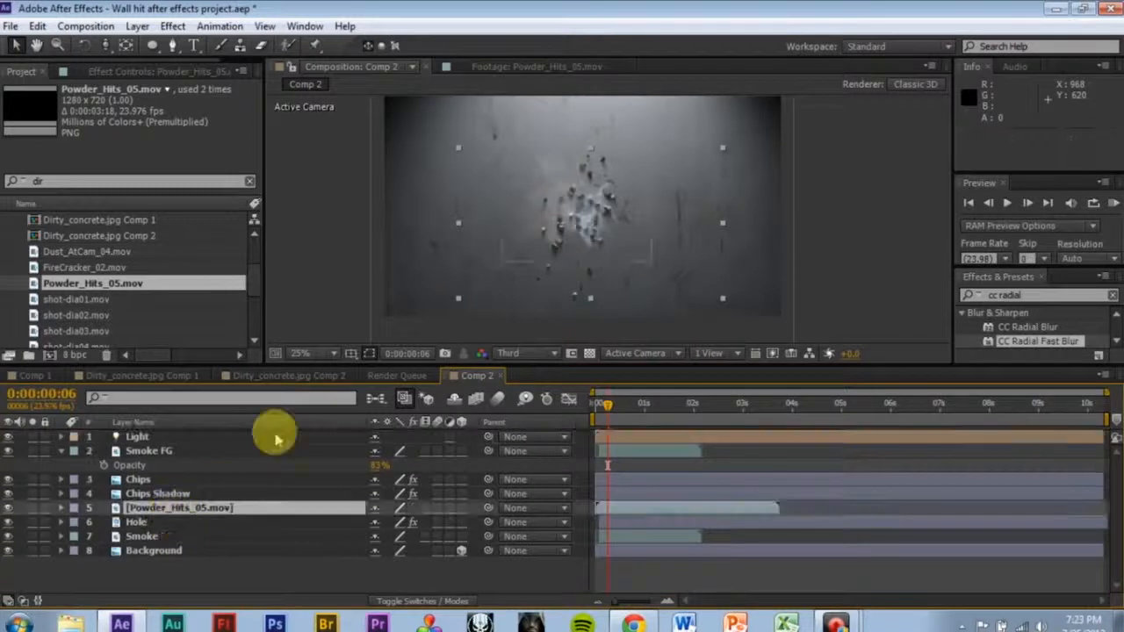
{"action": "scroll", "coordinate": [576, 223], "scroll_direction": "up", "scroll_amount": 2}
{"action": "left_click_drag", "start_coordinate": [569, 240], "coordinate": [562, 273]}
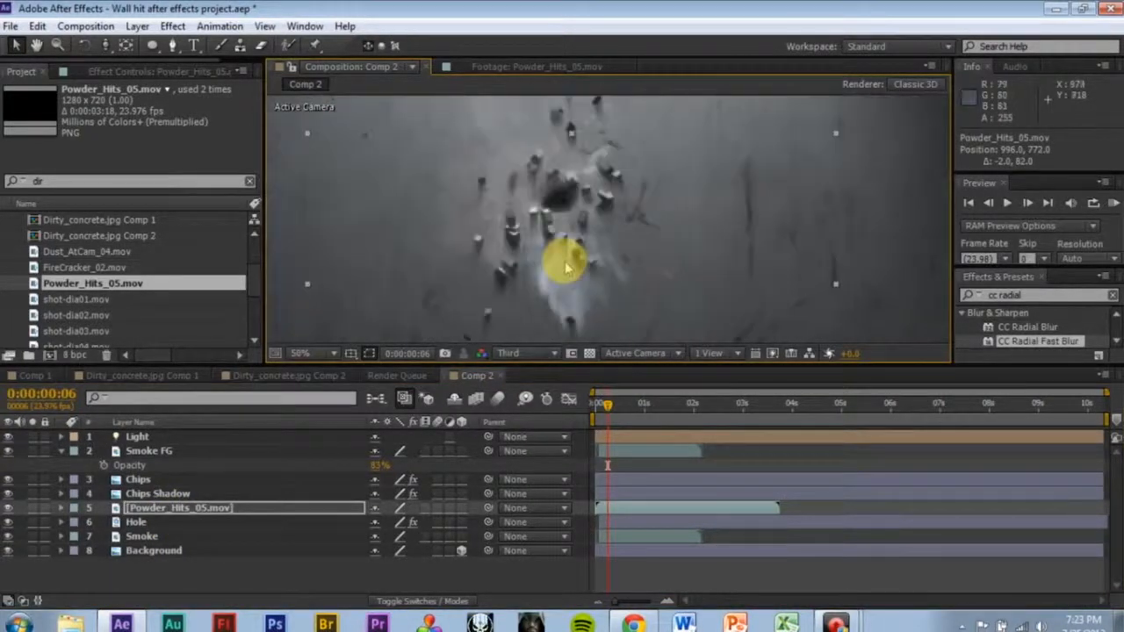
{"action": "mouse_move", "coordinate": [612, 417]}
{"action": "left_mouse_down"}
{"action": "mouse_move", "coordinate": [647, 413]}
{"action": "mouse_move", "coordinate": [607, 413]}
{"action": "left_mouse_up"}
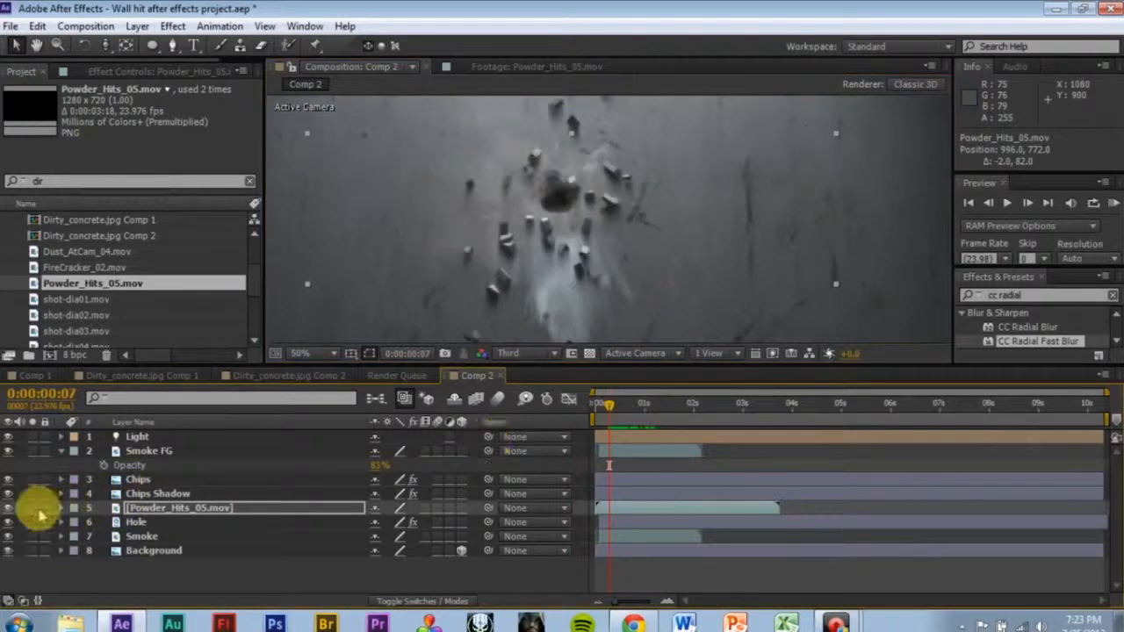
- Solo the Powder_Hits_05.mov, Hole, Light and Background layers
{"action": "left_click", "coordinate": [33, 508]}
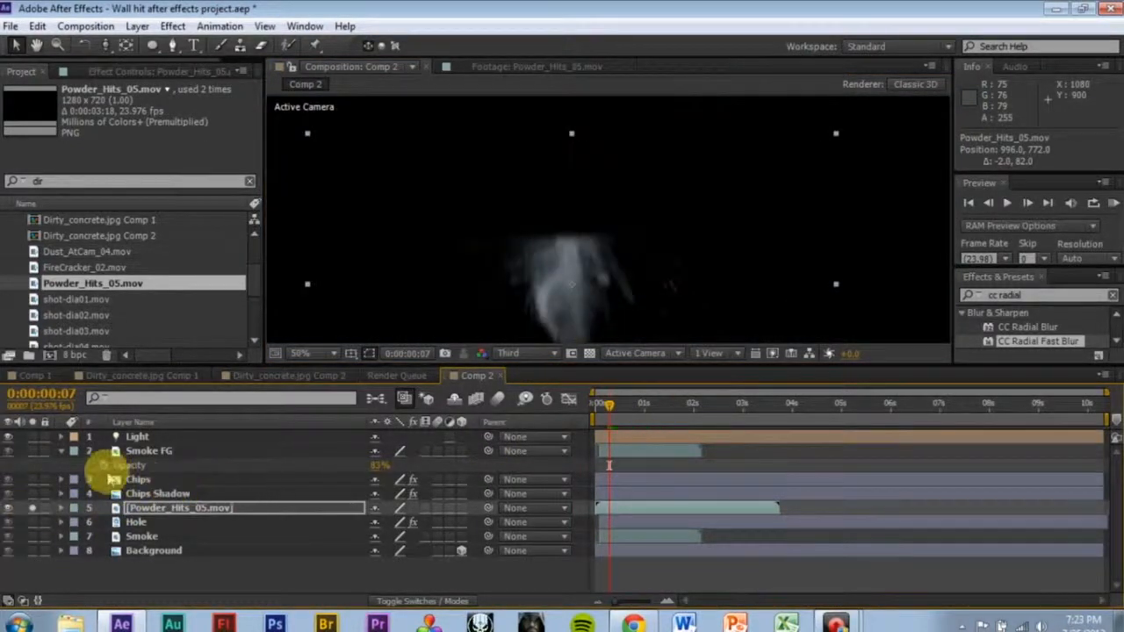
{"action": "left_click", "coordinate": [33, 523]}
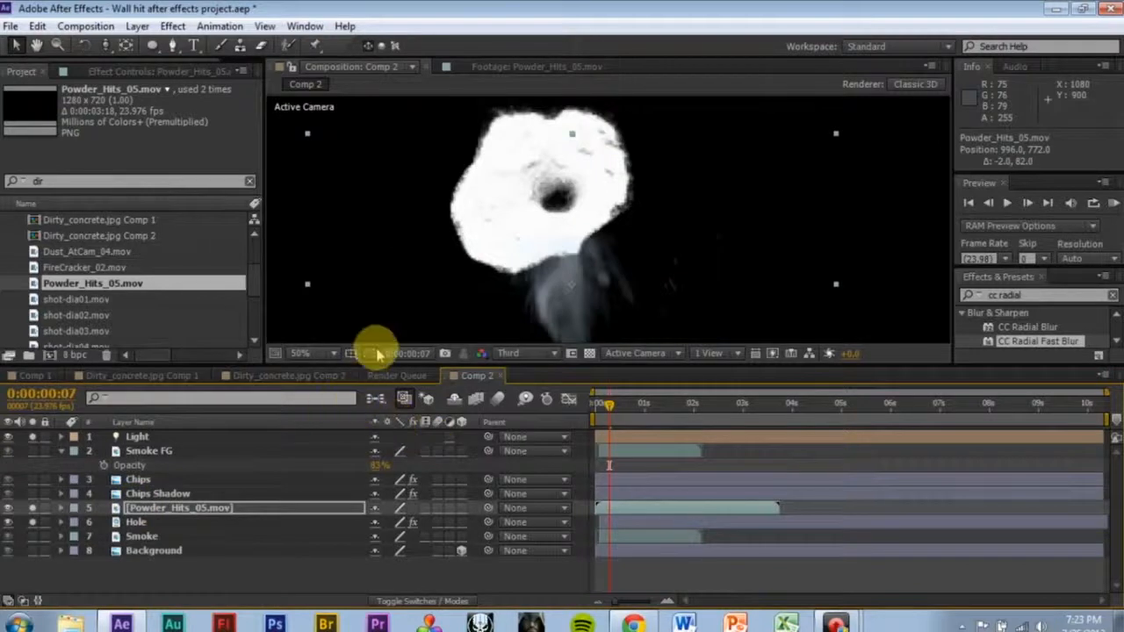
{"action": "left_click_drag", "start_coordinate": [381, 362], "coordinate": [384, 253]}
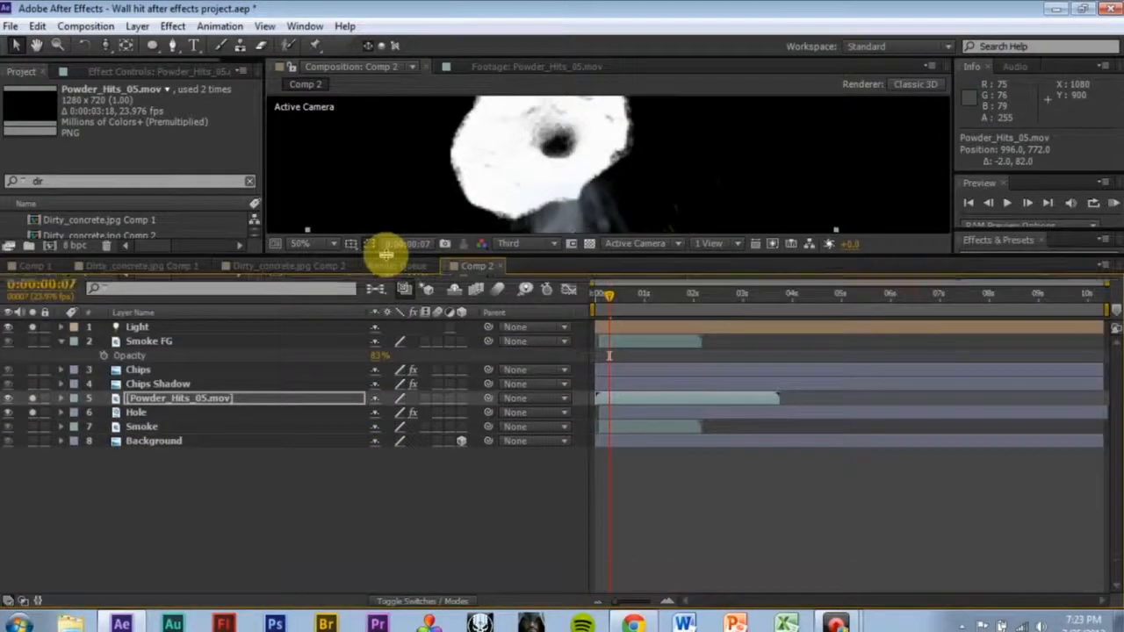
{"action": "left_click", "coordinate": [31, 441]}
{"action": "left_click_drag", "start_coordinate": [623, 253], "coordinate": [597, 474]}
- Move the powder layer up to position 982, 696 so it starts right under the bullet hole
{"action": "left_click_drag", "start_coordinate": [591, 314], "coordinate": [594, 328]}
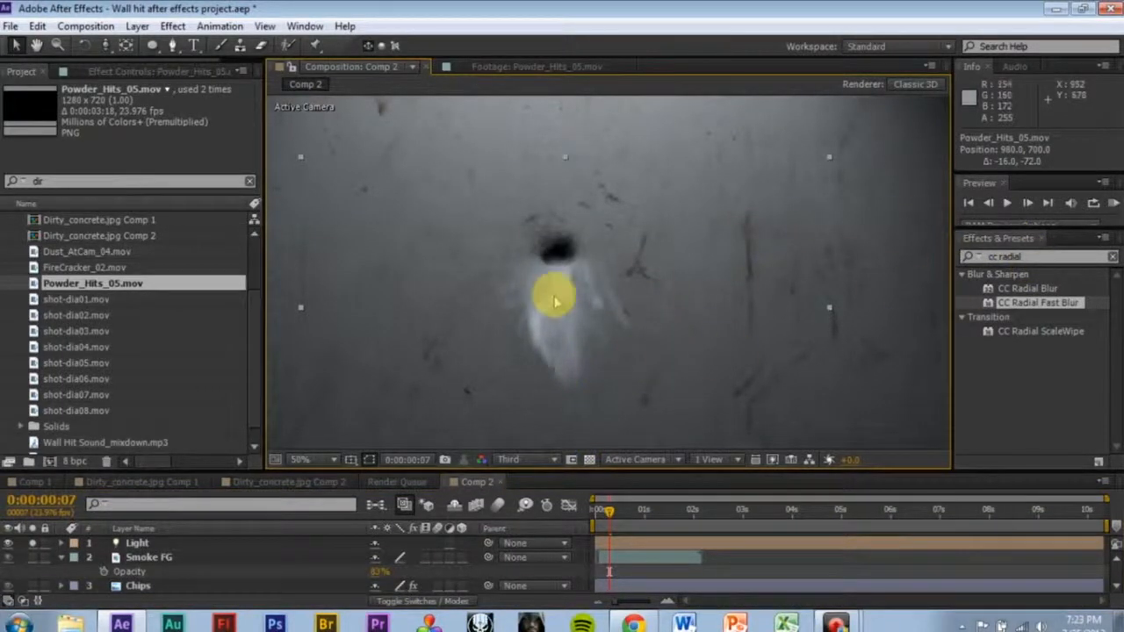
{"action": "left_click_drag", "start_coordinate": [560, 325], "coordinate": [552, 318]}
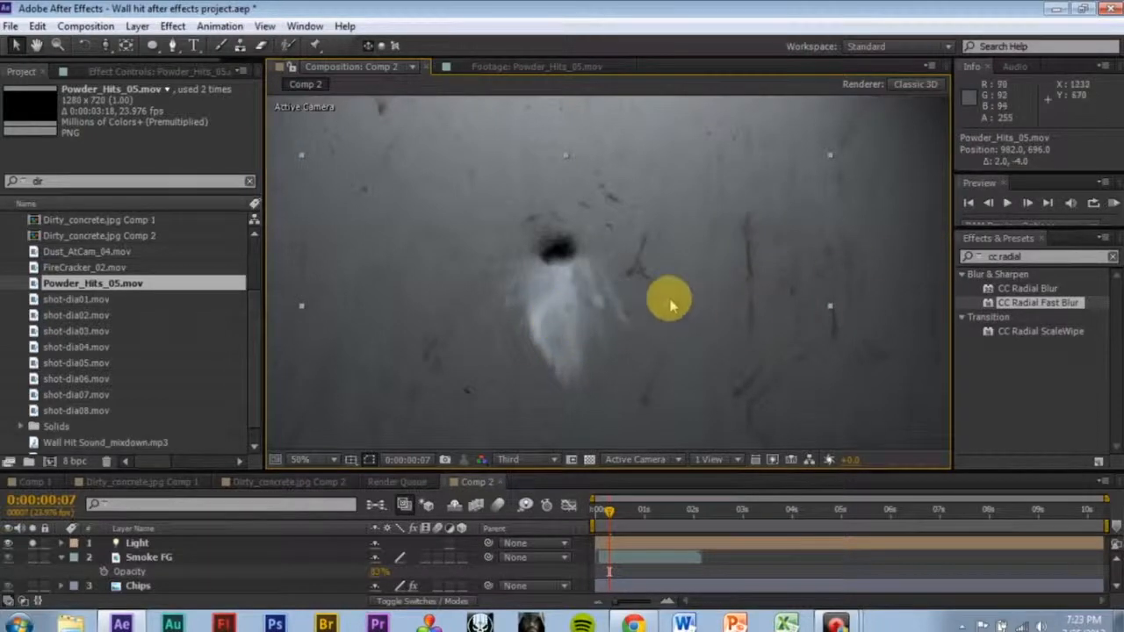
{"action": "scroll", "coordinate": [713, 334], "scroll_direction": "down", "scroll_amount": 2}
{"action": "scroll", "coordinate": [712, 335], "scroll_direction": "up", "scroll_amount": 2}
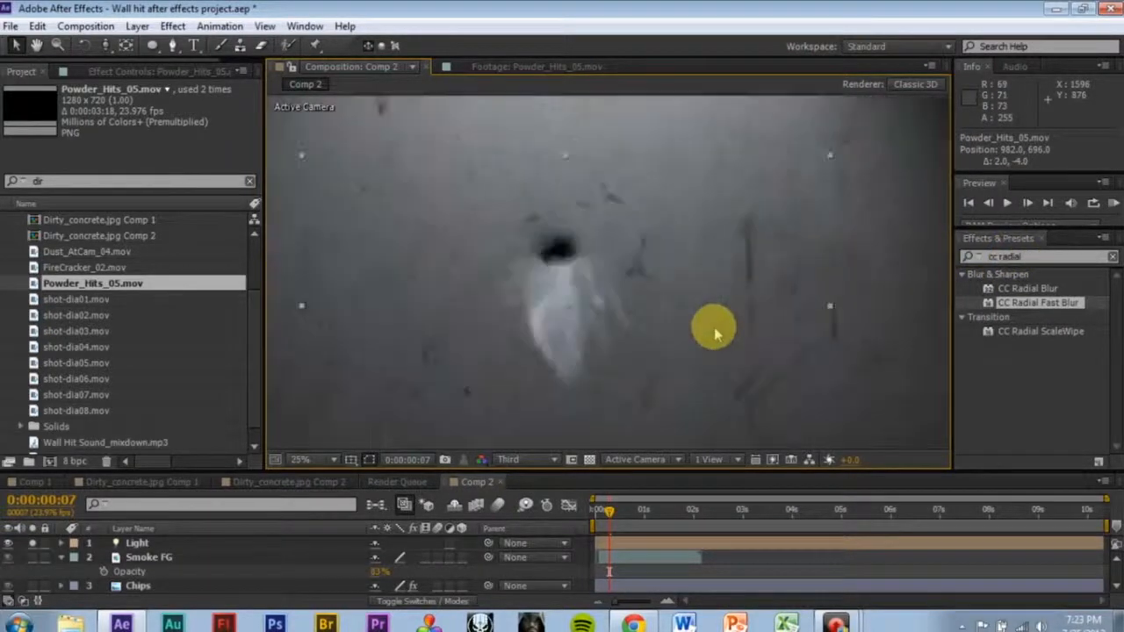
- Preview the powder hit from the start and nudge the powder layer slightly left
{"action": "key", "text": "space"}
{"action": "left_click_drag", "start_coordinate": [603, 517], "coordinate": [568, 511]}
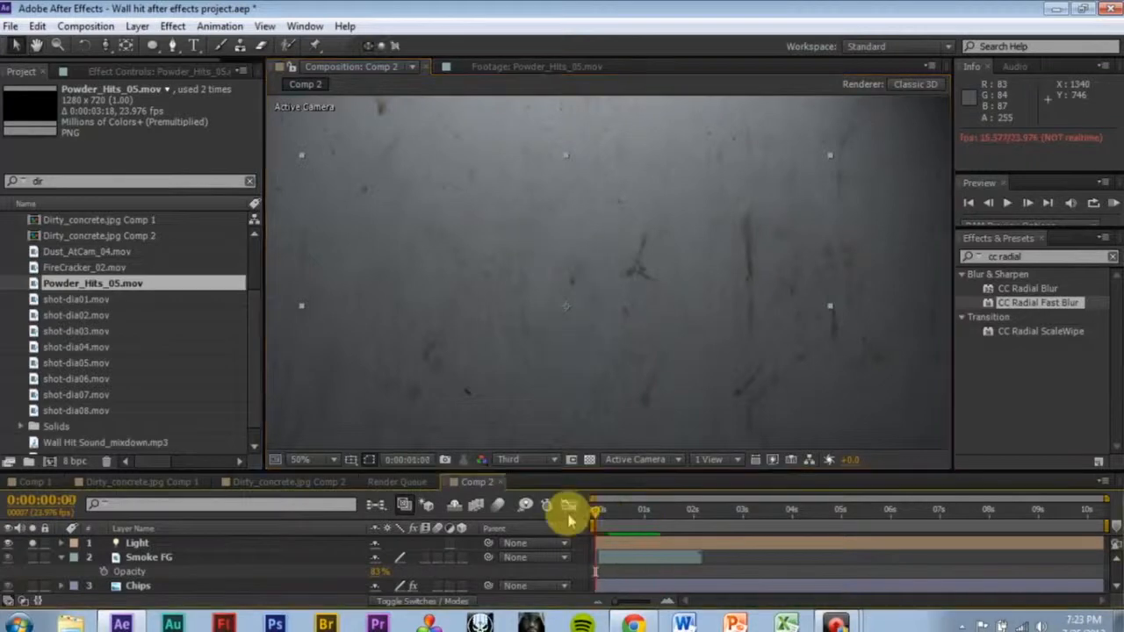
{"action": "key", "text": "space"}
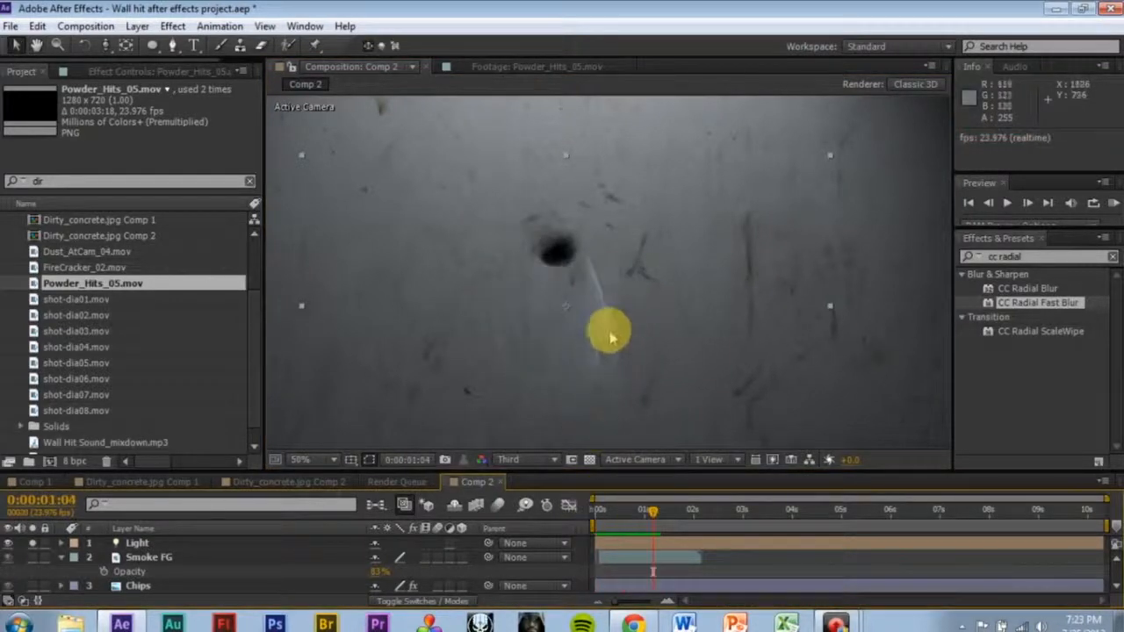
{"action": "left_click_drag", "start_coordinate": [609, 325], "coordinate": [594, 335]}
{"action": "left_click_drag", "start_coordinate": [632, 515], "coordinate": [469, 484]}
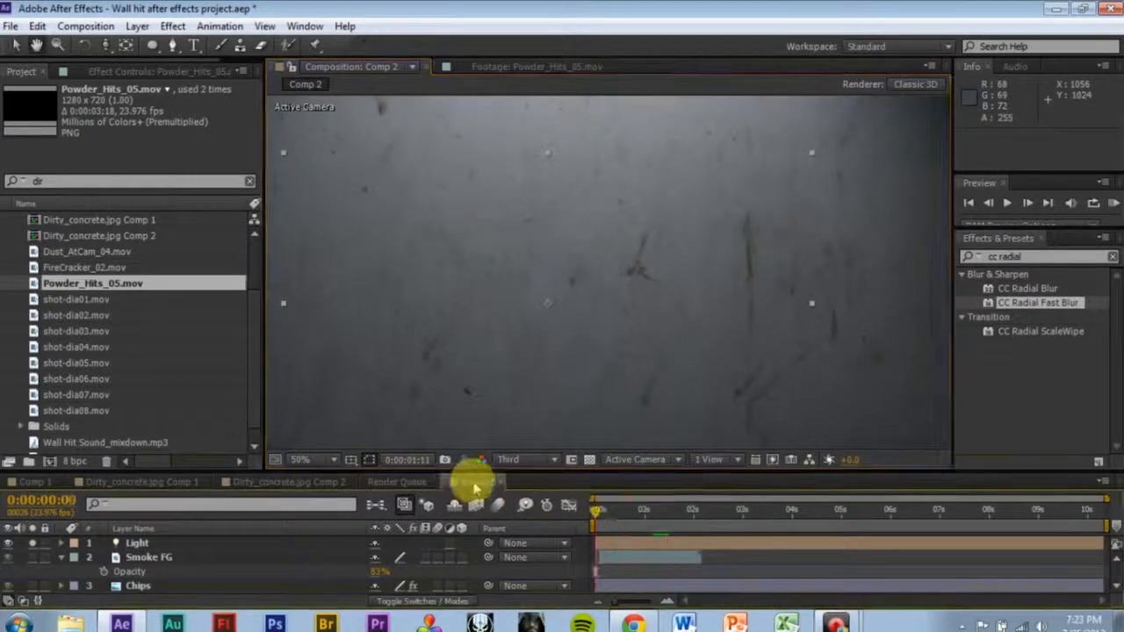
- Apply the Mesh Warp effect to the Powder_Hits_05.mov layer at frame 3
{"action": "mouse_move", "coordinate": [593, 506]}
{"action": "left_mouse_down"}
{"action": "mouse_move", "coordinate": [602, 509]}
{"action": "mouse_move", "coordinate": [552, 509]}
{"action": "mouse_move", "coordinate": [606, 509]}
{"action": "mouse_move", "coordinate": [589, 525]}
{"action": "mouse_move", "coordinate": [603, 524]}
{"action": "left_mouse_up"}
{"action": "scroll", "coordinate": [548, 313], "scroll_direction": "up", "scroll_amount": 1}
{"action": "left_click_drag", "start_coordinate": [1032, 257], "coordinate": [896, 263]}
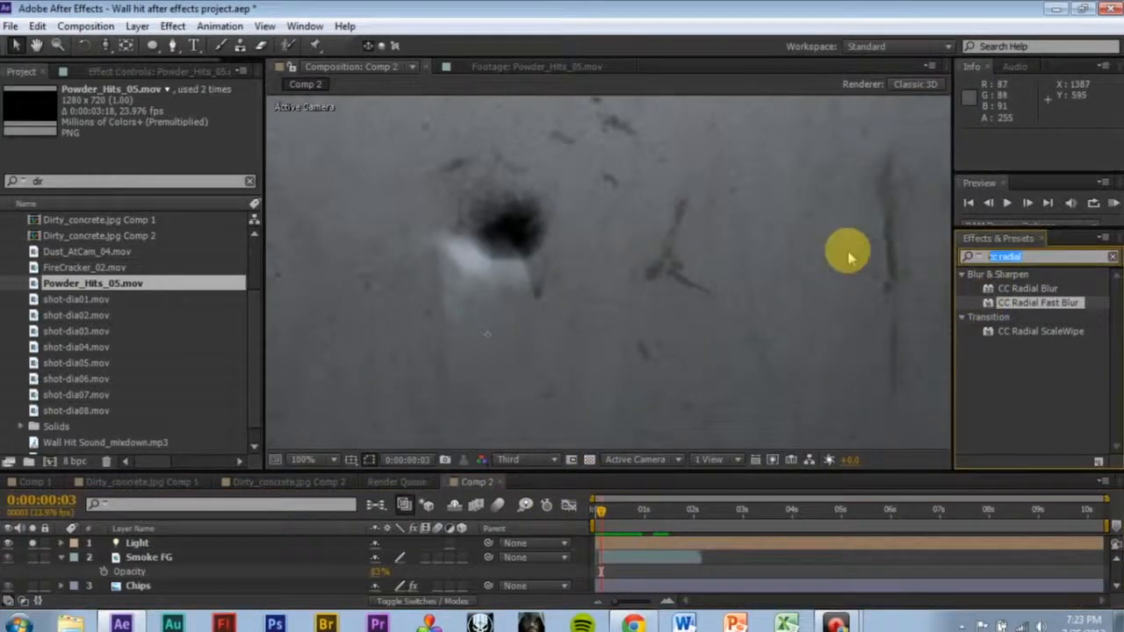
{"action": "type", "text": "mesh"}
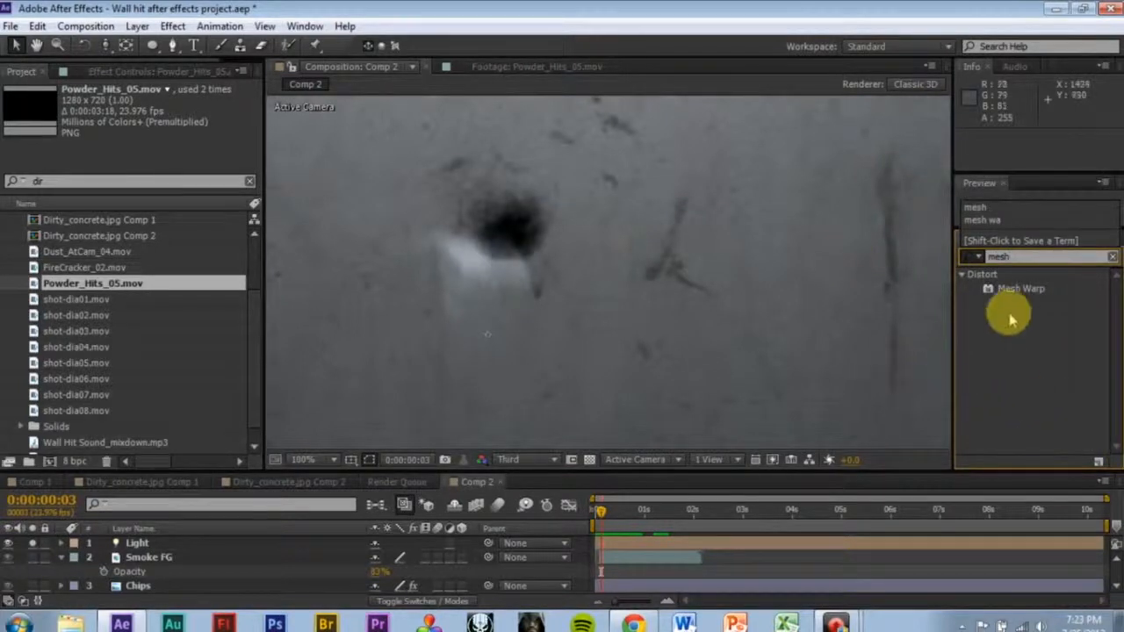
{"action": "left_click_drag", "start_coordinate": [1023, 297], "coordinate": [597, 301]}
{"action": "scroll", "coordinate": [677, 317], "scroll_direction": "down", "scroll_amount": 4}
{"action": "scroll", "coordinate": [730, 311], "scroll_direction": "up", "scroll_amount": 1}
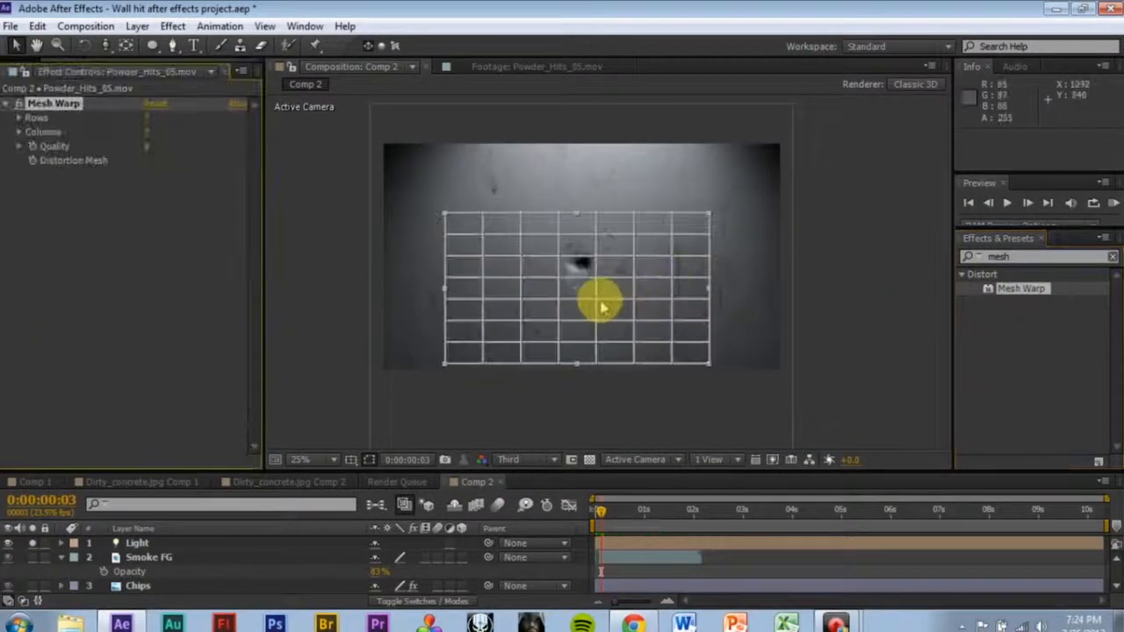
{"action": "scroll", "coordinate": [541, 251], "scroll_direction": "up", "scroll_amount": 4}
{"action": "scroll", "coordinate": [500, 254], "scroll_direction": "up", "scroll_amount": 1}
{"action": "scroll", "coordinate": [489, 251], "scroll_direction": "down", "scroll_amount": 1}
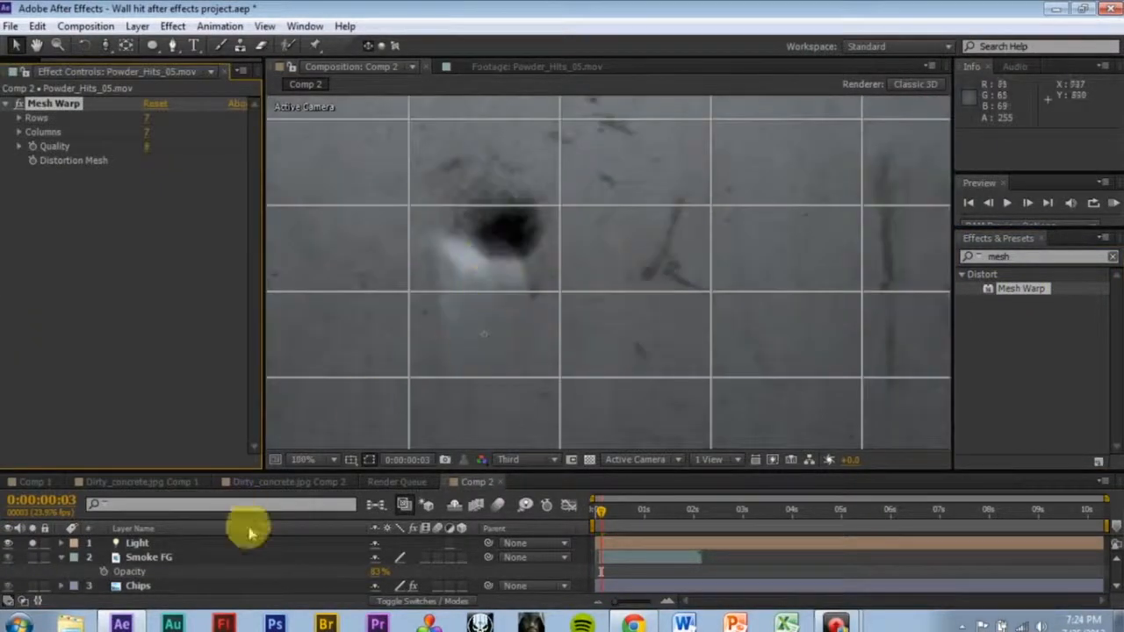
- Add Curves above Mesh Warp on the powder layer and raise its Alpha channel curve steeply near the low end
{"action": "left_click", "coordinate": [1000, 257]}
{"action": "type", "text": "curv"}
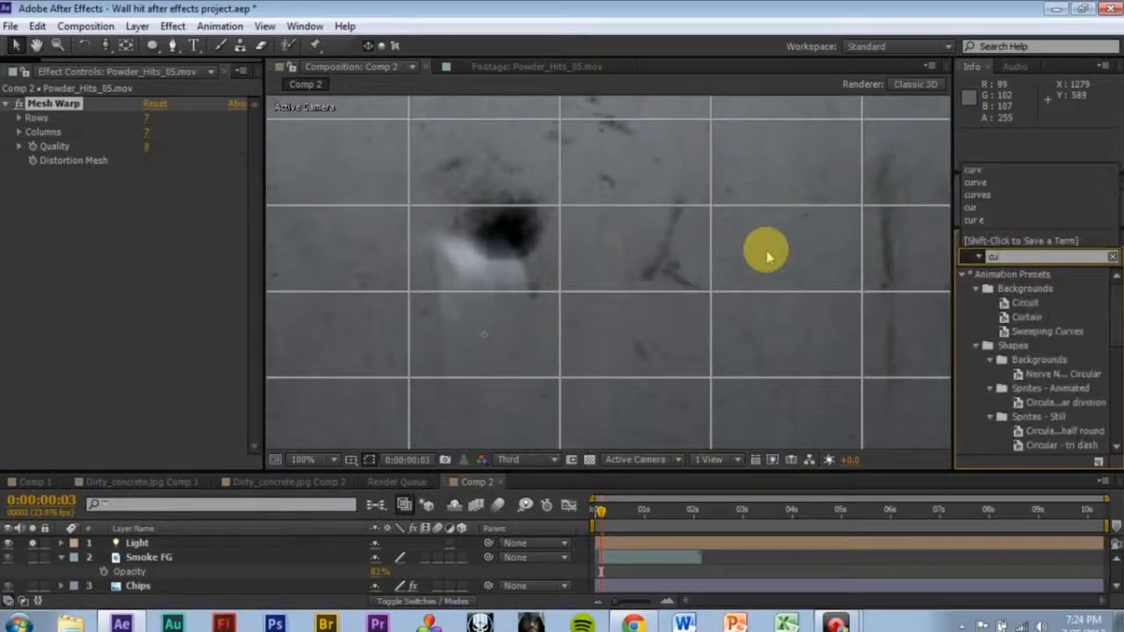
{"action": "key", "text": "BackSpace"}
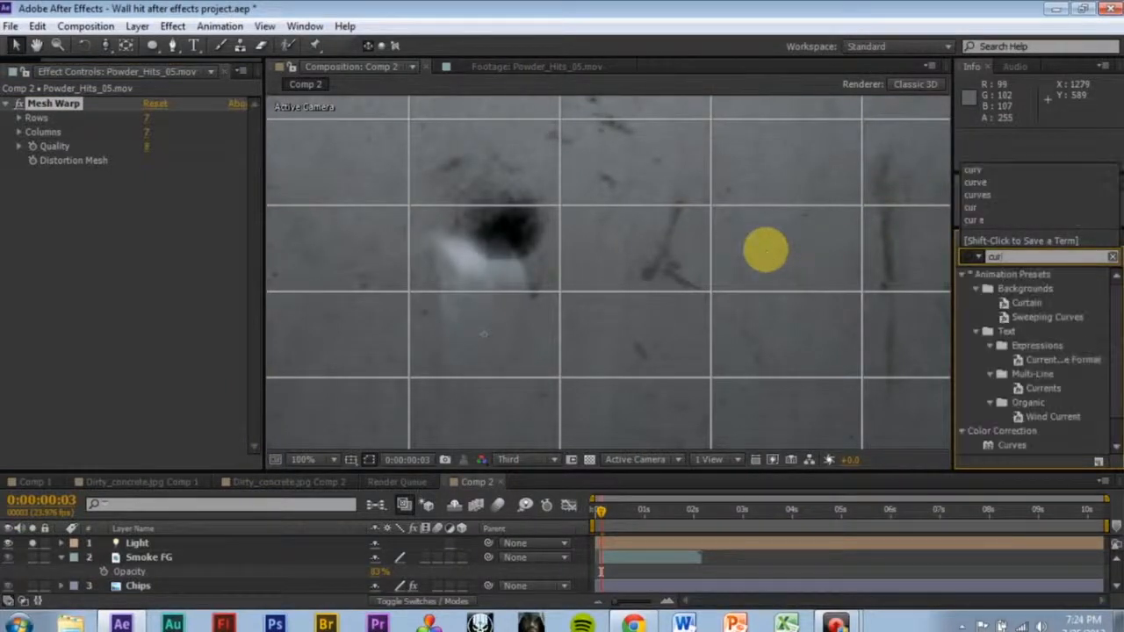
{"action": "left_click_drag", "start_coordinate": [1023, 423], "coordinate": [167, 121]}
{"action": "left_click", "coordinate": [172, 121]}
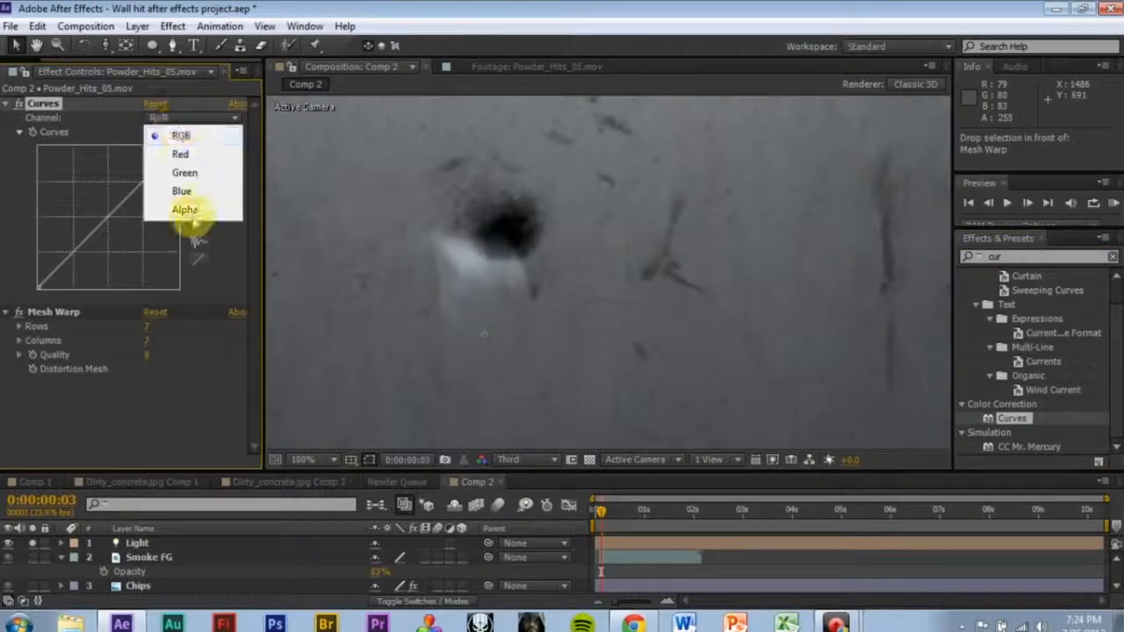
{"action": "left_click", "coordinate": [188, 211]}
{"action": "left_click_drag", "start_coordinate": [131, 206], "coordinate": [58, 153]}
- Set the Mesh Warp grid to 20 rows and 17 columns and pull the mesh points left of the powder toward the hole
{"action": "left_click", "coordinate": [83, 311]}
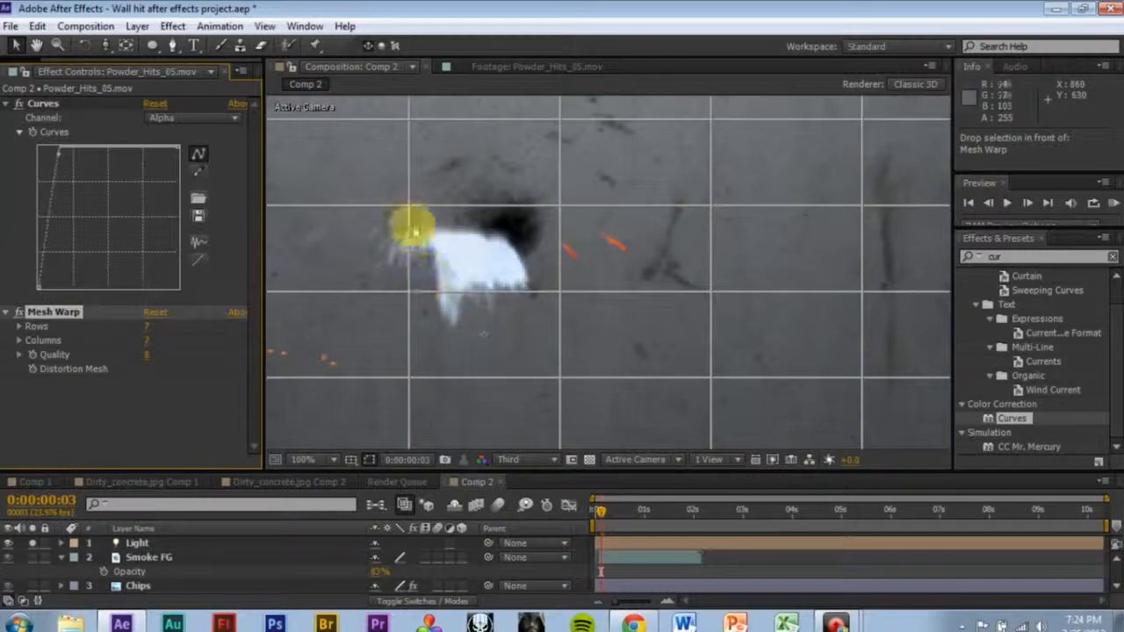
{"action": "left_click_drag", "start_coordinate": [145, 326], "coordinate": [151, 329]}
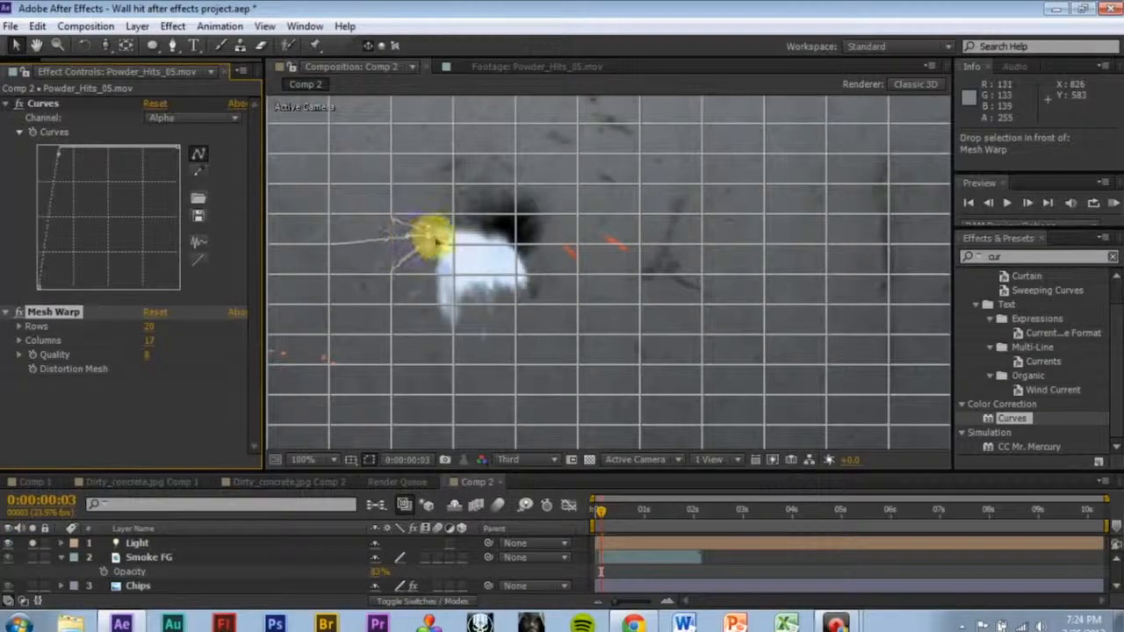
{"action": "left_click_drag", "start_coordinate": [433, 237], "coordinate": [468, 246]}
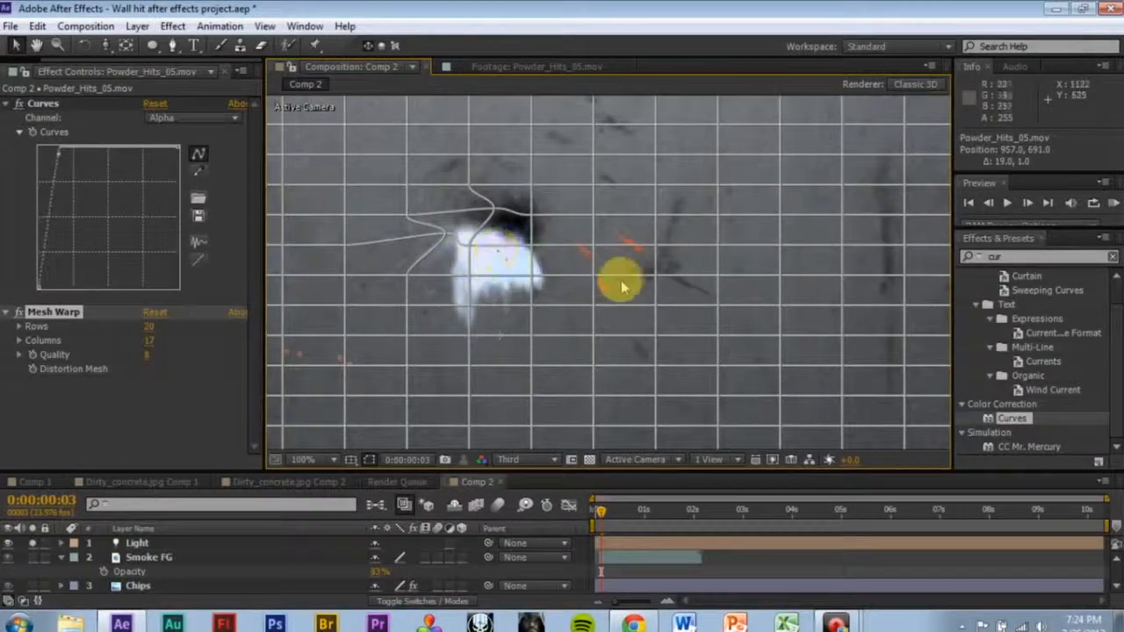
- Advance frame by frame to frame 11, pulling the powder's upper mesh points in toward the bottom of the bullet hole
{"action": "key", "text": "Page_Down"}
{"action": "key", "text": "Page_Down"}
{"action": "key", "text": "Page_Down"}
{"action": "key", "text": "Page_Down"}
{"action": "key", "text": "Page_Down"}
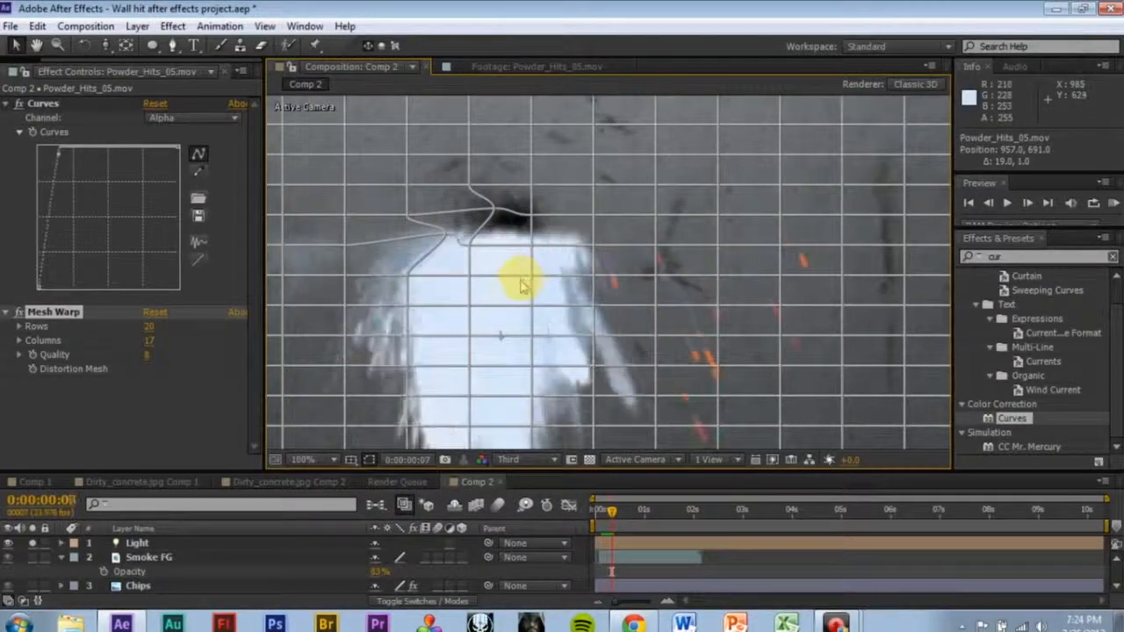
{"action": "key", "text": "Page_Down"}
{"action": "key", "text": "Page_Down"}
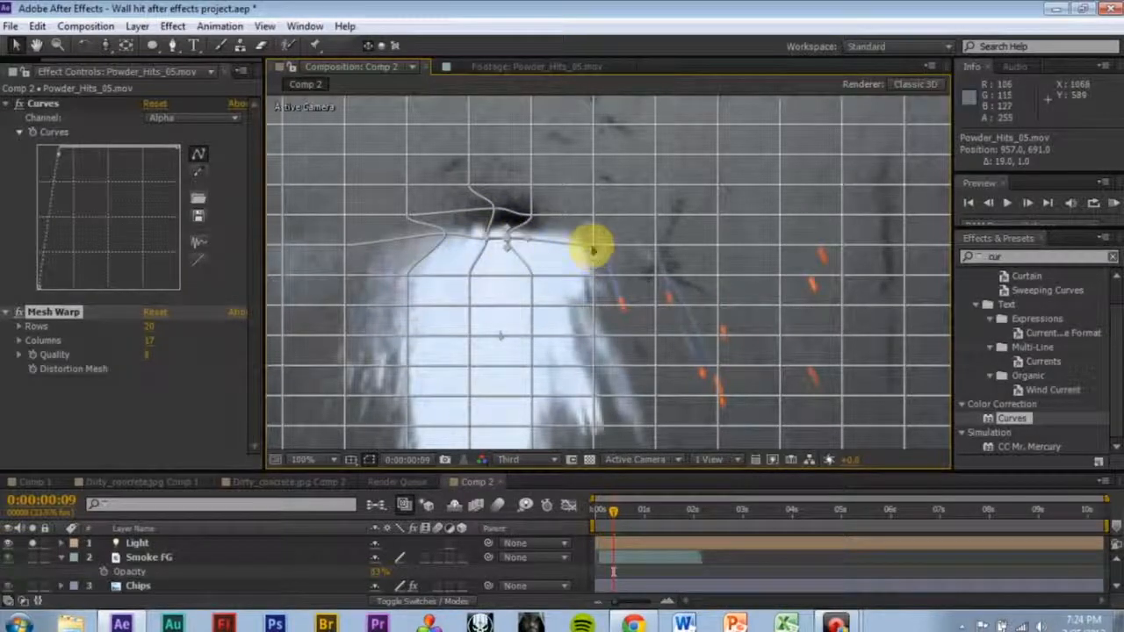
{"action": "key", "text": "Page_Down"}
{"action": "key", "text": "Page_Down"}
{"action": "key", "text": "Page_Down"}
{"action": "key", "text": "Page_Down"}
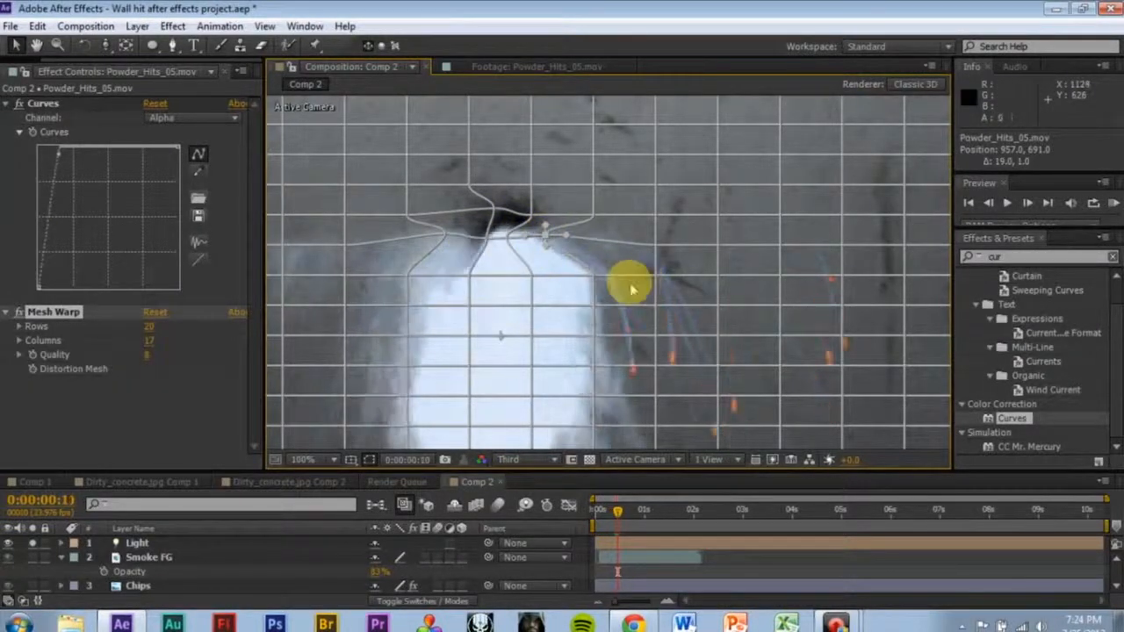
- Enable keyframing for the Distortion Mesh at frame 17 and advance to frame 18
{"action": "key", "text": "Page_Down"}
{"action": "key", "text": "Page_Down"}
{"action": "key", "text": "Page_Down"}
{"action": "key", "text": "Page_Down"}
{"action": "key", "text": "Page_Down"}
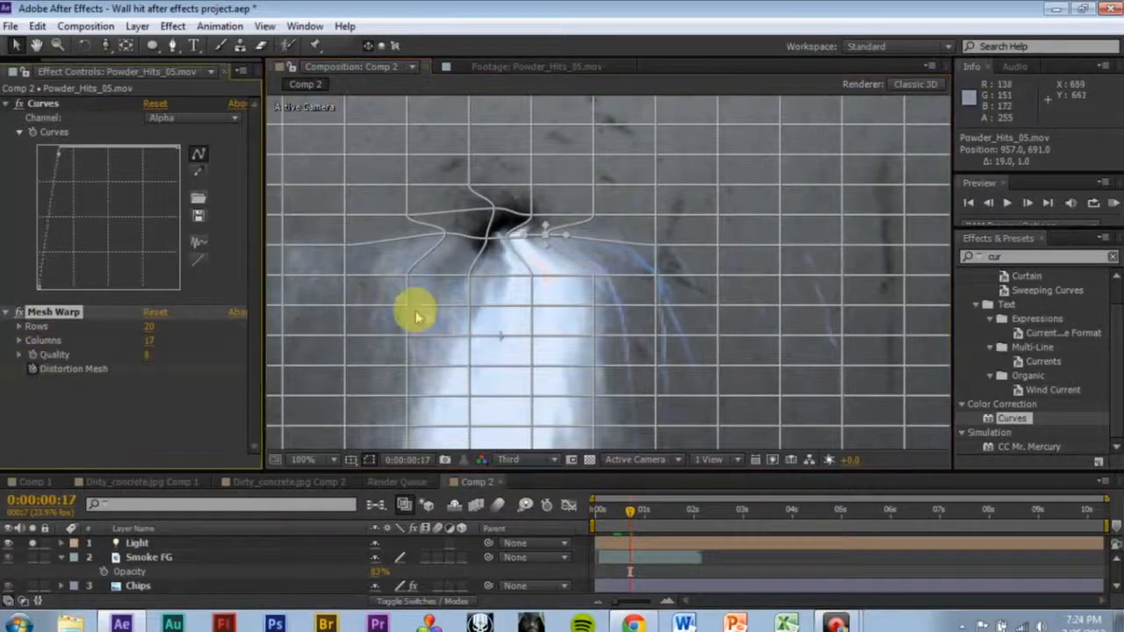
{"action": "key", "text": "Page_Down"}
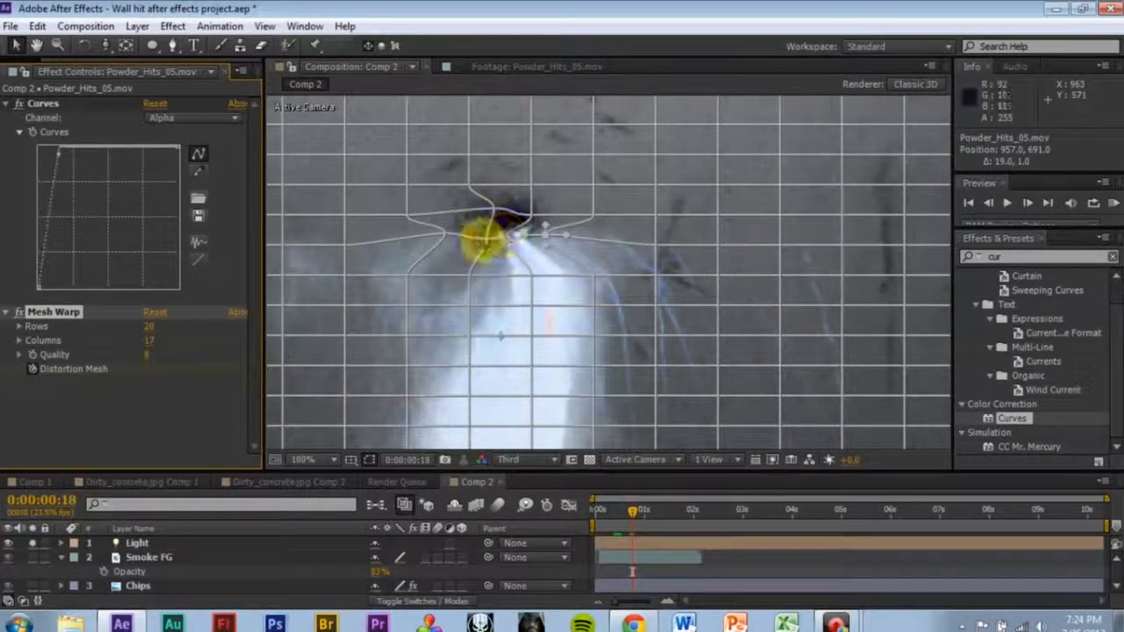
- Reset the Mesh Warp effect on the Powder_Hits_05.mov layer to its default grid and advance a couple of frames
{"action": "left_click", "coordinate": [157, 335]}
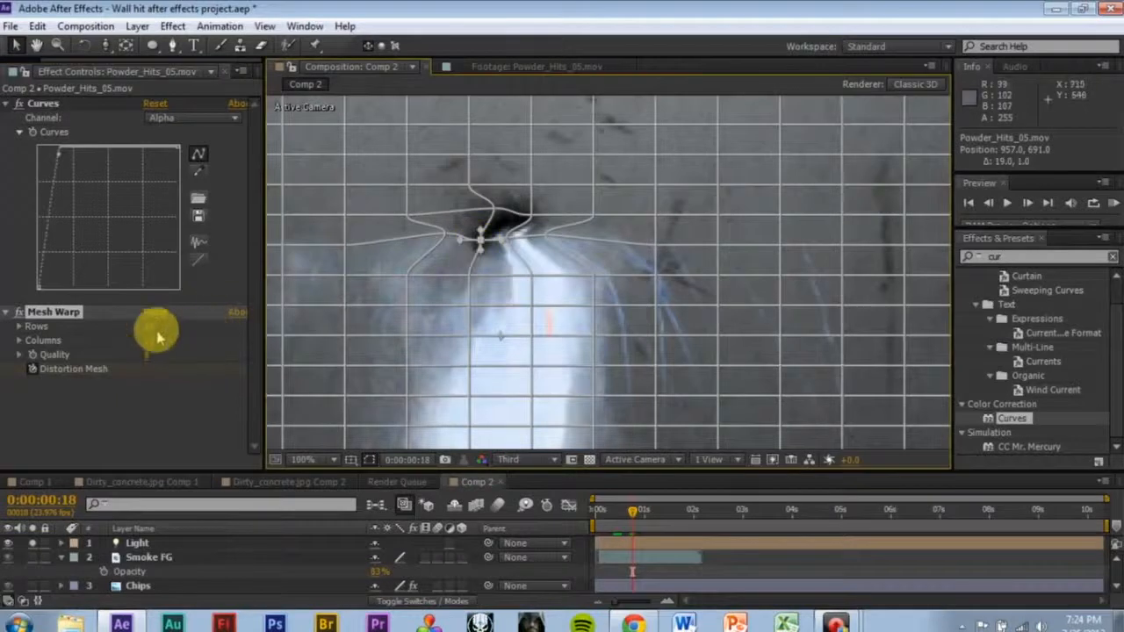
{"action": "left_click", "coordinate": [154, 312]}
{"action": "key", "text": "Page_Down"}
{"action": "key", "text": "Page_Down"}
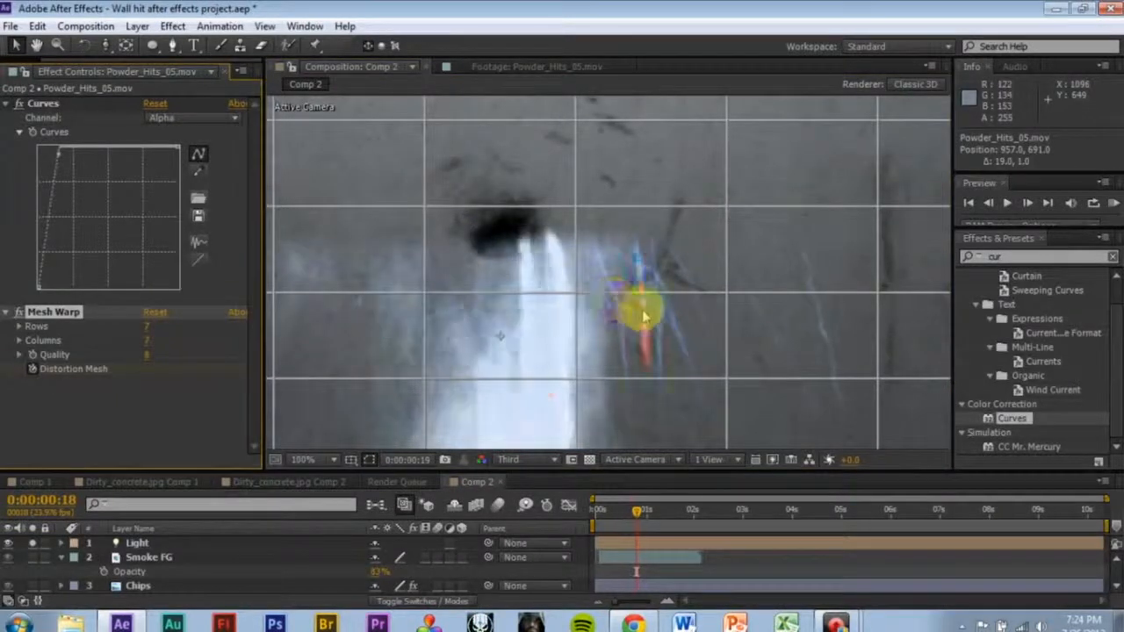
- Preview the unwarped powder hit from the first frame, then view the whole composition at 25% zoom
{"action": "left_click_drag", "start_coordinate": [632, 501], "coordinate": [546, 482]}
{"action": "scroll", "coordinate": [604, 358], "scroll_direction": "down", "scroll_amount": 1}
{"action": "scroll", "coordinate": [604, 357], "scroll_direction": "up", "scroll_amount": 1}
{"action": "key", "text": "space"}
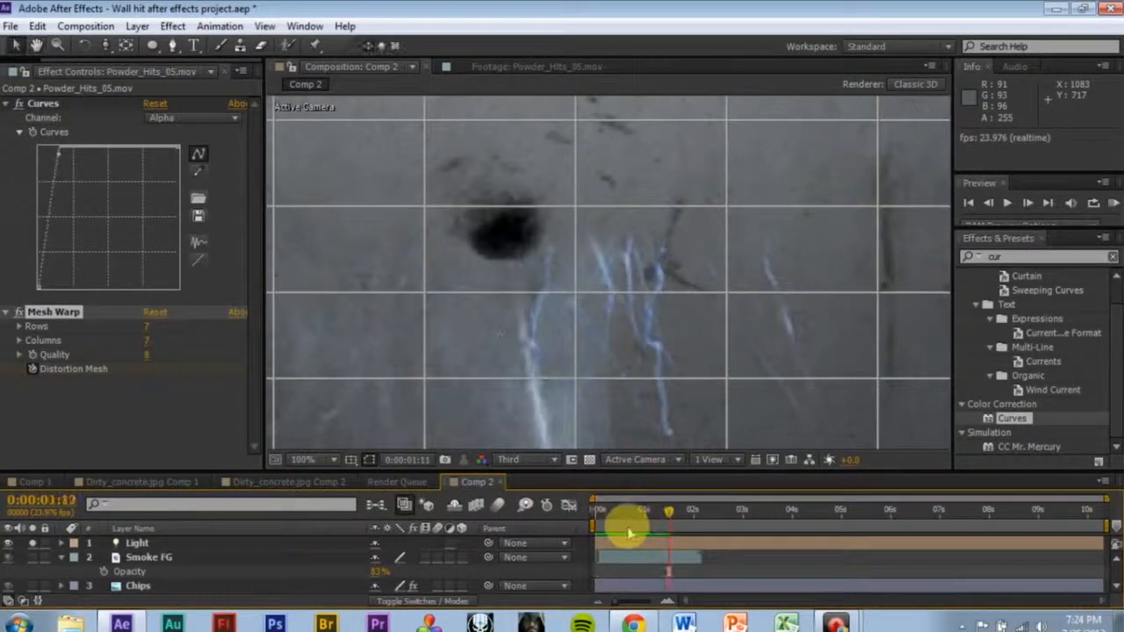
{"action": "key", "text": "space"}
{"action": "scroll", "coordinate": [554, 399], "scroll_direction": "down", "scroll_amount": 3}
{"action": "key", "text": "space"}
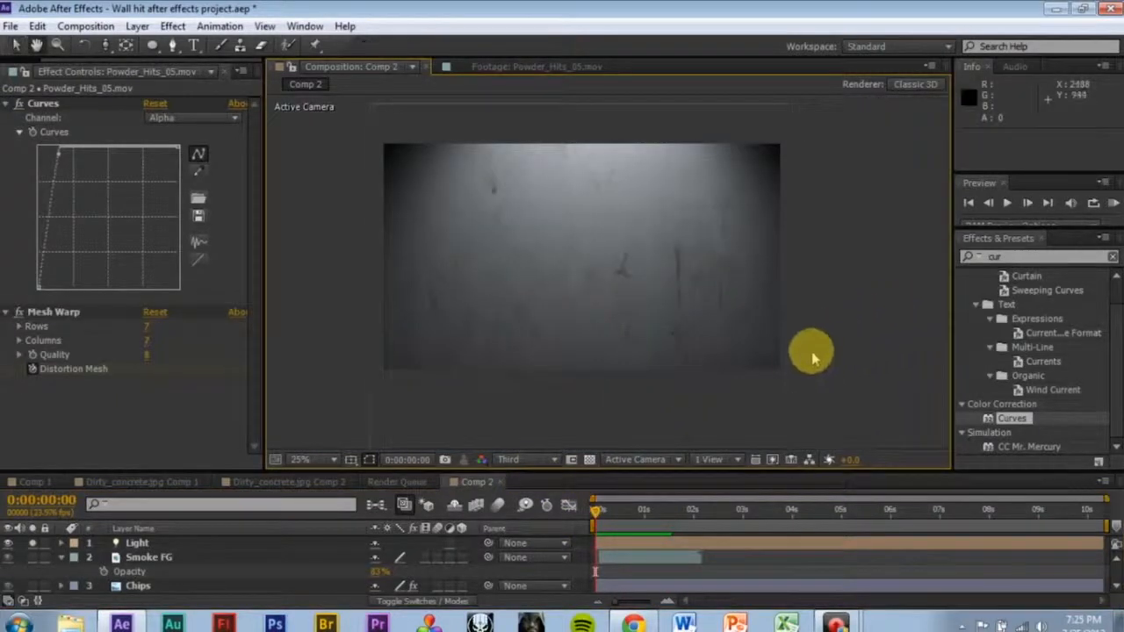
- Delete the Curves effect from Powder_Hits_05.mov and preview the powder from the first frame
{"action": "left_click", "coordinate": [63, 117]}
{"action": "key", "text": "Delete"}
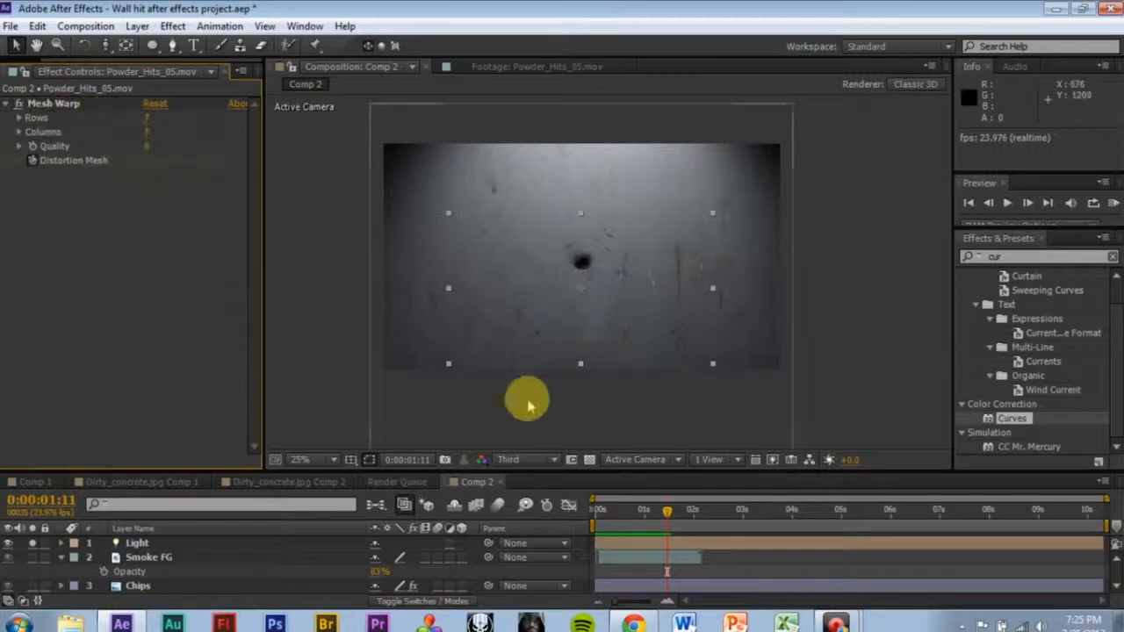
{"action": "left_click_drag", "start_coordinate": [622, 516], "coordinate": [491, 506]}
{"action": "key", "text": "space"}
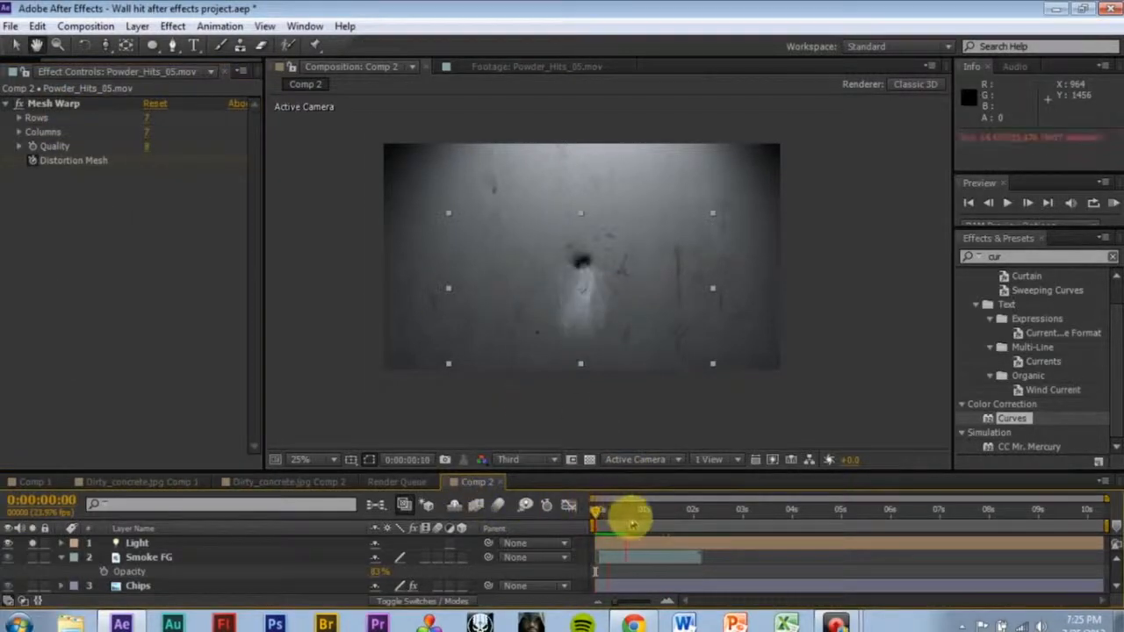
{"action": "left_click_drag", "start_coordinate": [621, 533], "coordinate": [580, 529]}
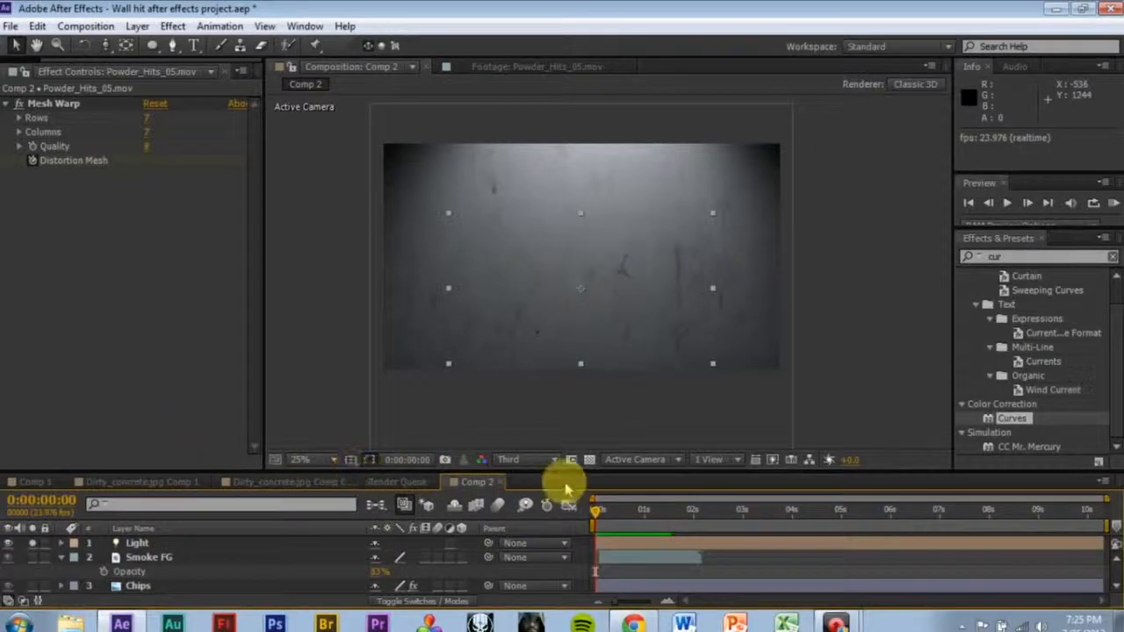
- Enlarge the timeline area and add a position keyframe to the Powder_Hits_05.mov layer at 0:00:00:00
{"action": "left_click_drag", "start_coordinate": [569, 469], "coordinate": [583, 393]}
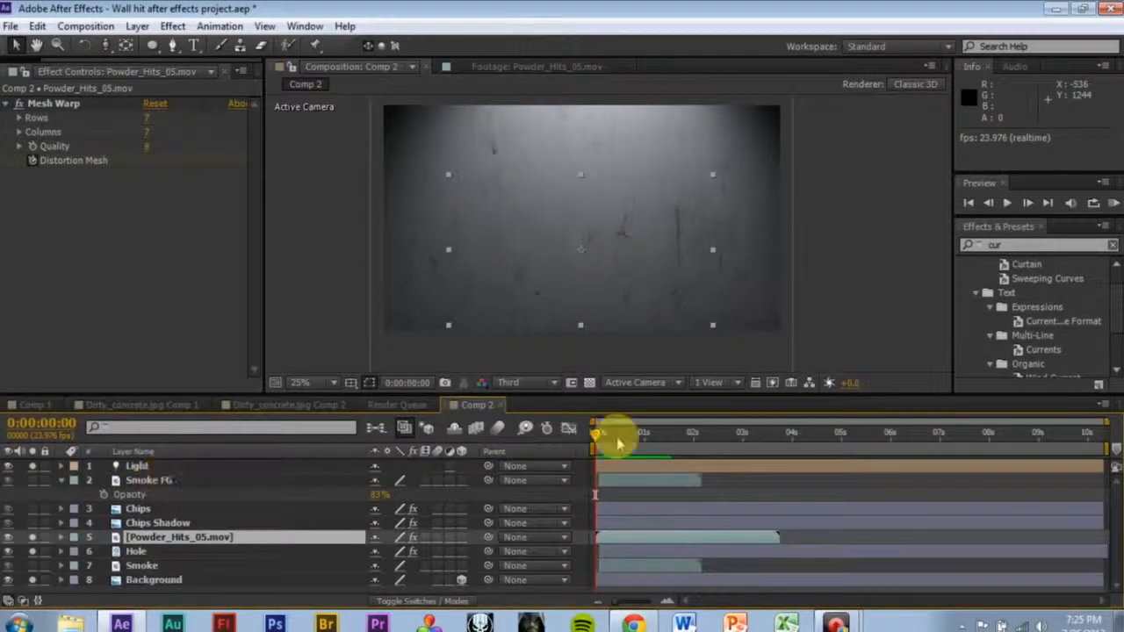
{"action": "left_click_drag", "start_coordinate": [690, 392], "coordinate": [753, 351]}
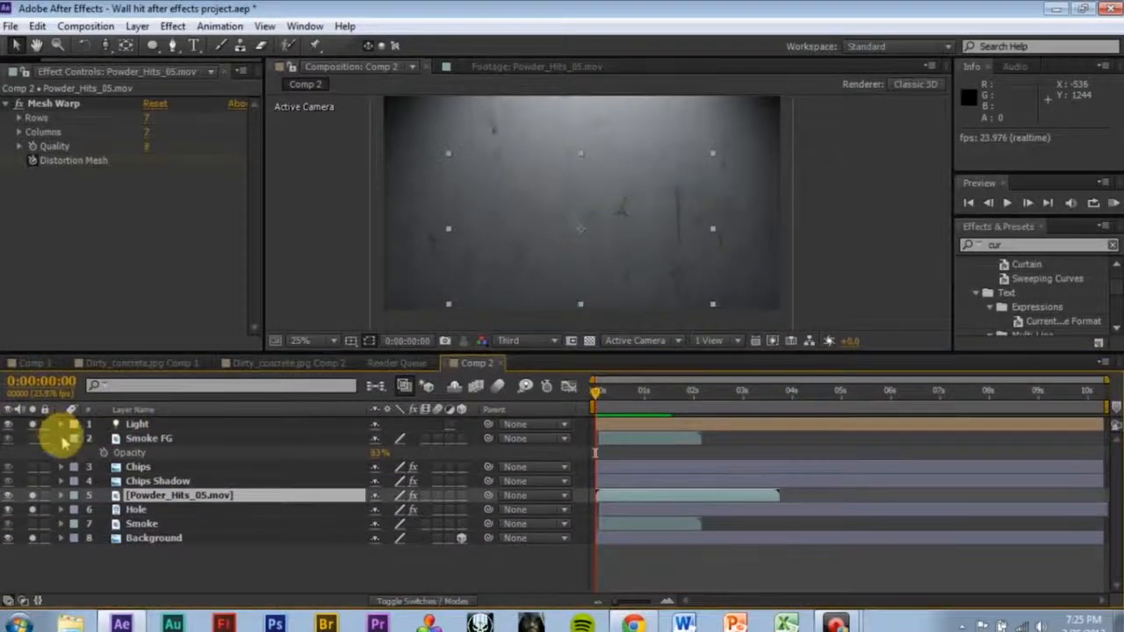
{"action": "left_click", "coordinate": [62, 439]}
{"action": "key", "text": "p"}
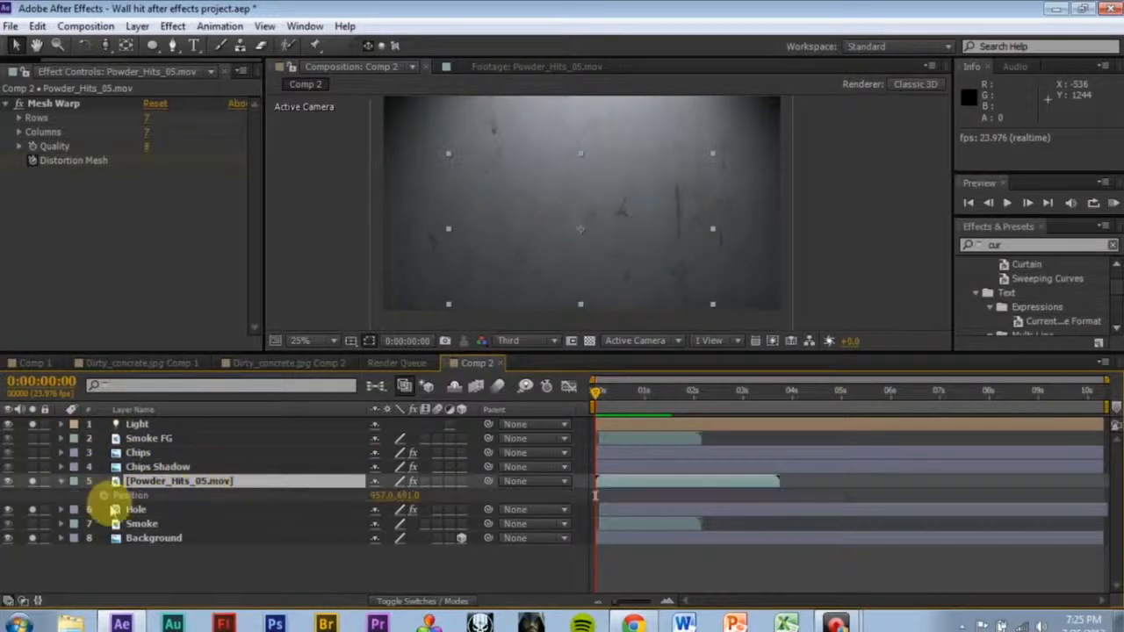
{"action": "left_click", "coordinate": [104, 495]}
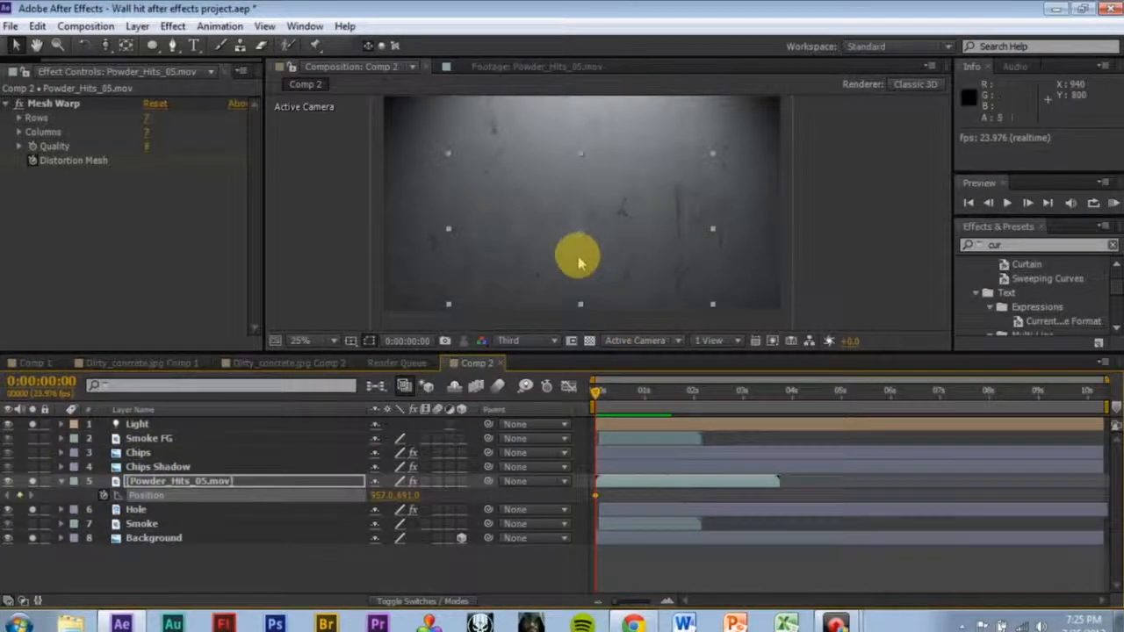
- Move Powder_Hits_05.mov to position 913, 691 at 0:00:01:02 as a second keyframe and preview the motion
{"action": "left_click_drag", "start_coordinate": [580, 263], "coordinate": [590, 271]}
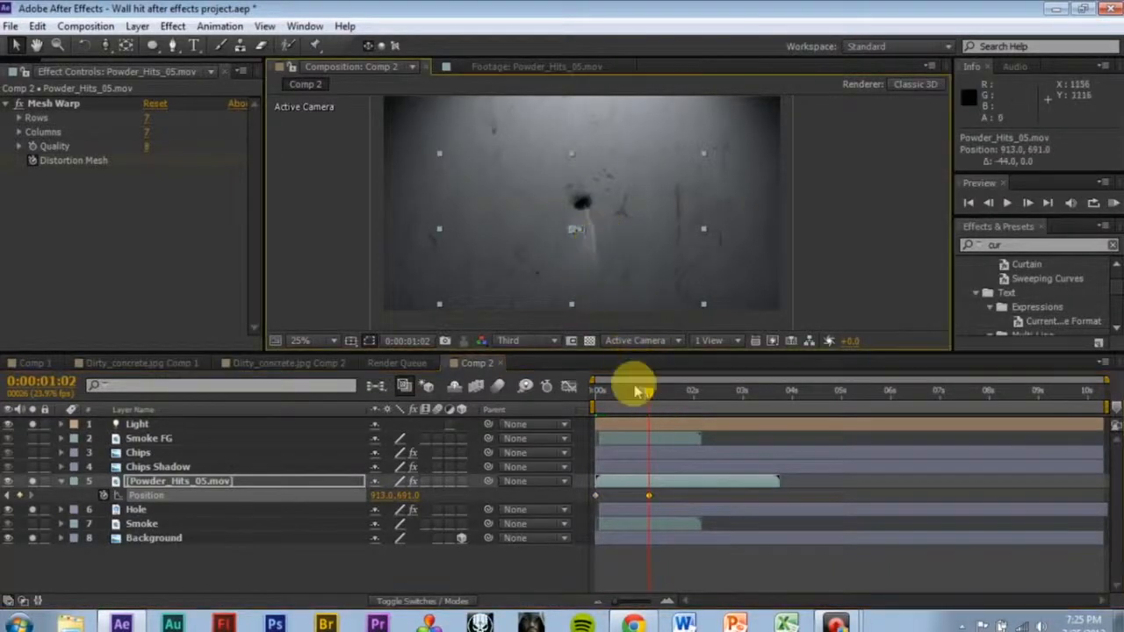
{"action": "left_click_drag", "start_coordinate": [640, 386], "coordinate": [501, 371]}
{"action": "left_click", "coordinate": [887, 263]}
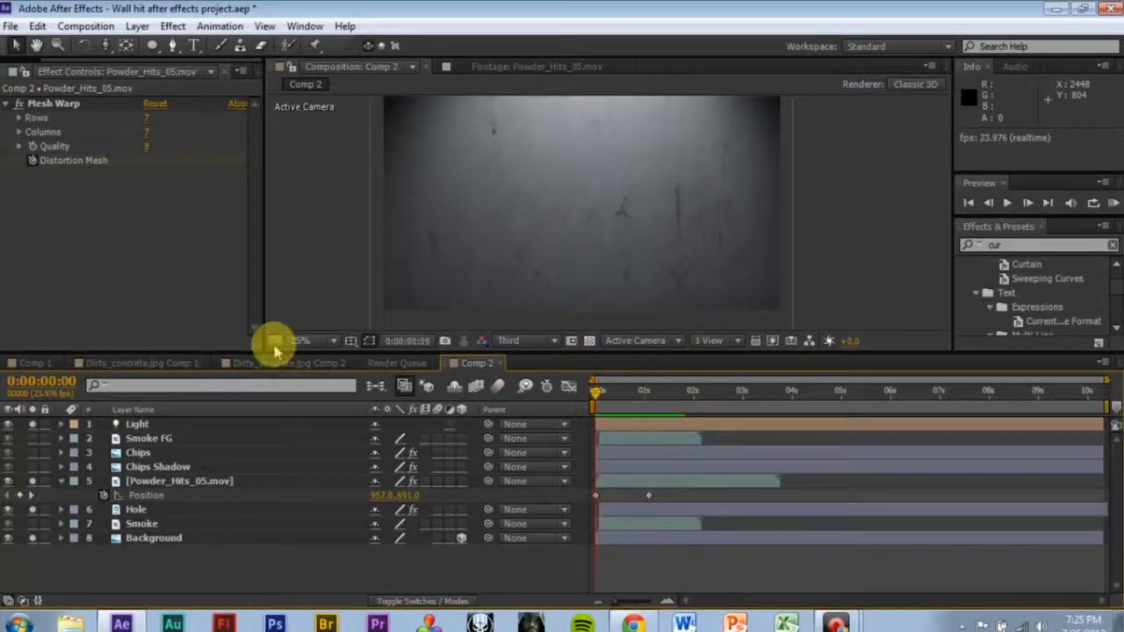
{"action": "key", "text": "space"}
- Turn off solo for the Powder_Hits_05.mov, Hole and Background layers so every layer of Comp 2 is shown
{"action": "left_click", "coordinate": [33, 481]}
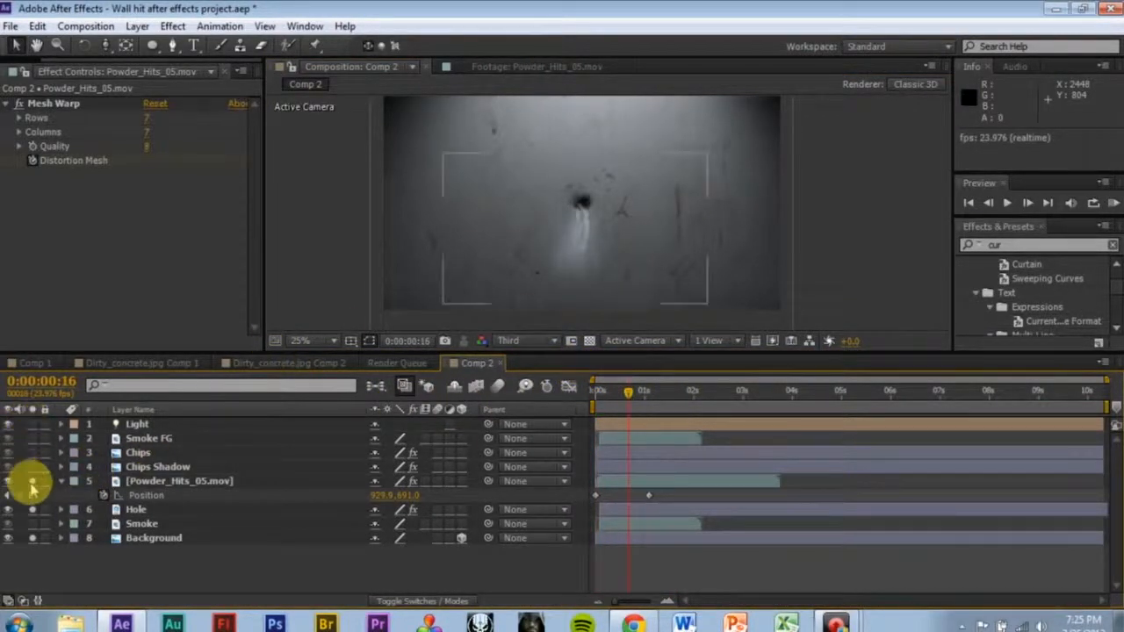
{"action": "left_click", "coordinate": [32, 509]}
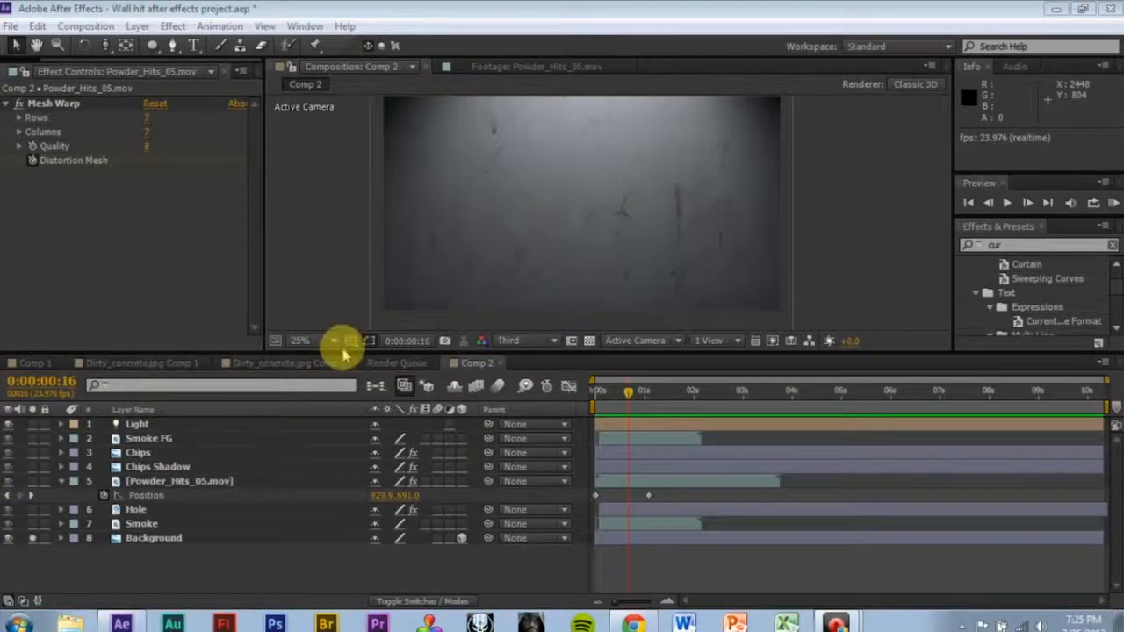
{"action": "left_click_drag", "start_coordinate": [345, 351], "coordinate": [356, 307]}
{"action": "left_click", "coordinate": [32, 494]}
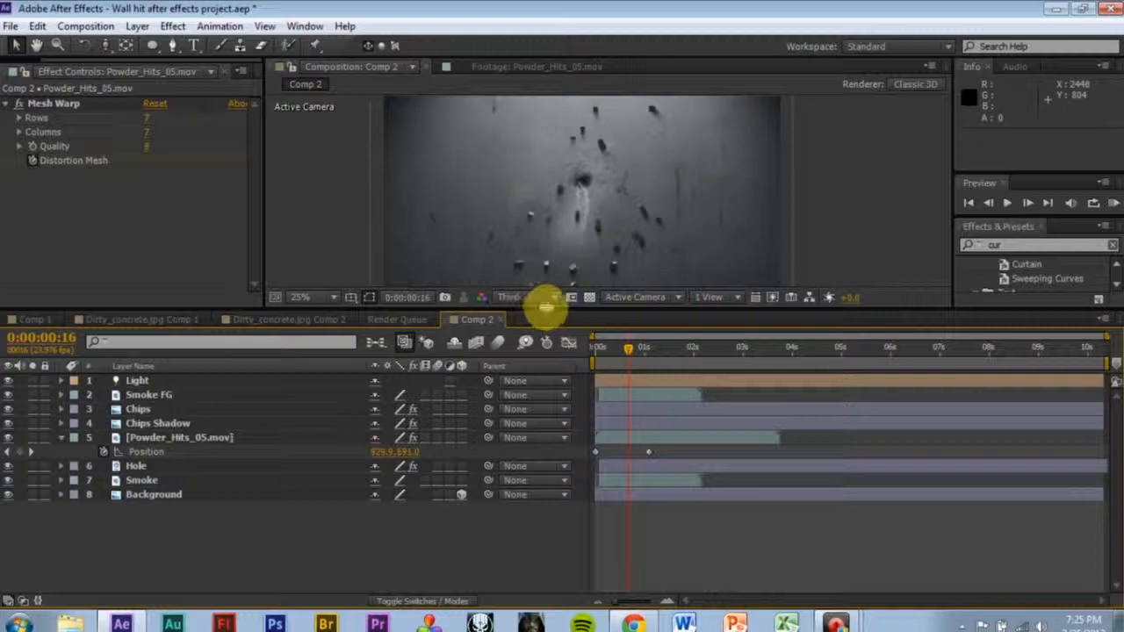
- Enlarge the composition view and preview the complete wall hit in Comp 2 from the start
{"action": "left_click_drag", "start_coordinate": [544, 308], "coordinate": [537, 388]}
{"action": "left_click_drag", "start_coordinate": [618, 432], "coordinate": [553, 431]}
{"action": "left_click", "coordinate": [878, 242]}
{"action": "key", "text": "space"}
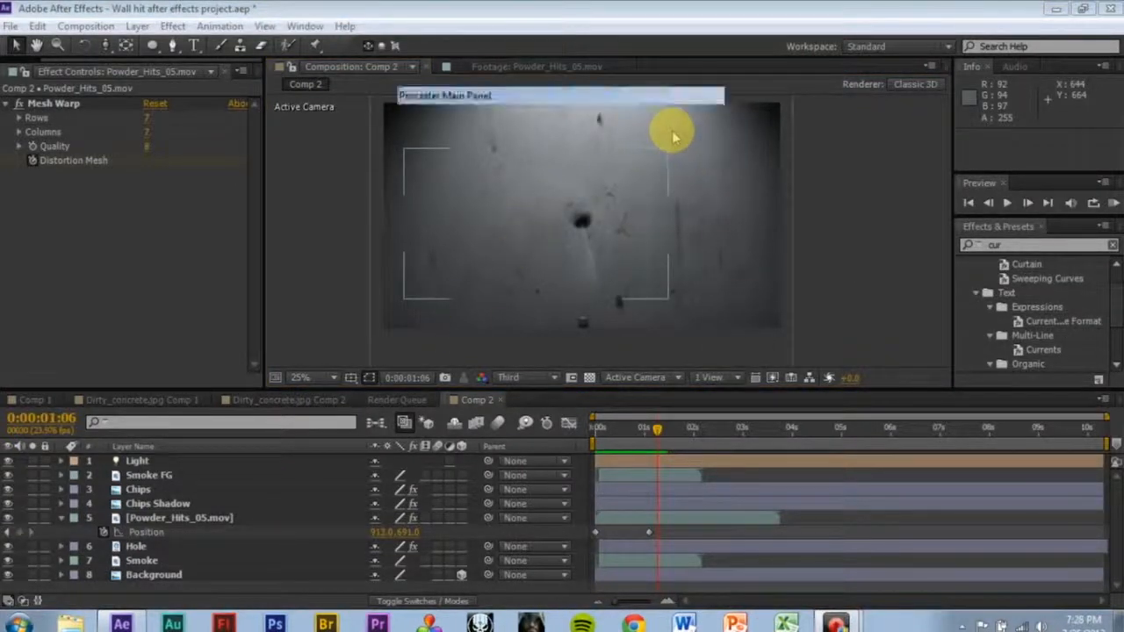
- Switch to Comp 1 and step forward through the wall impact frame by frame from 0:00:01:05
{"action": "left_click", "coordinate": [31, 401]}
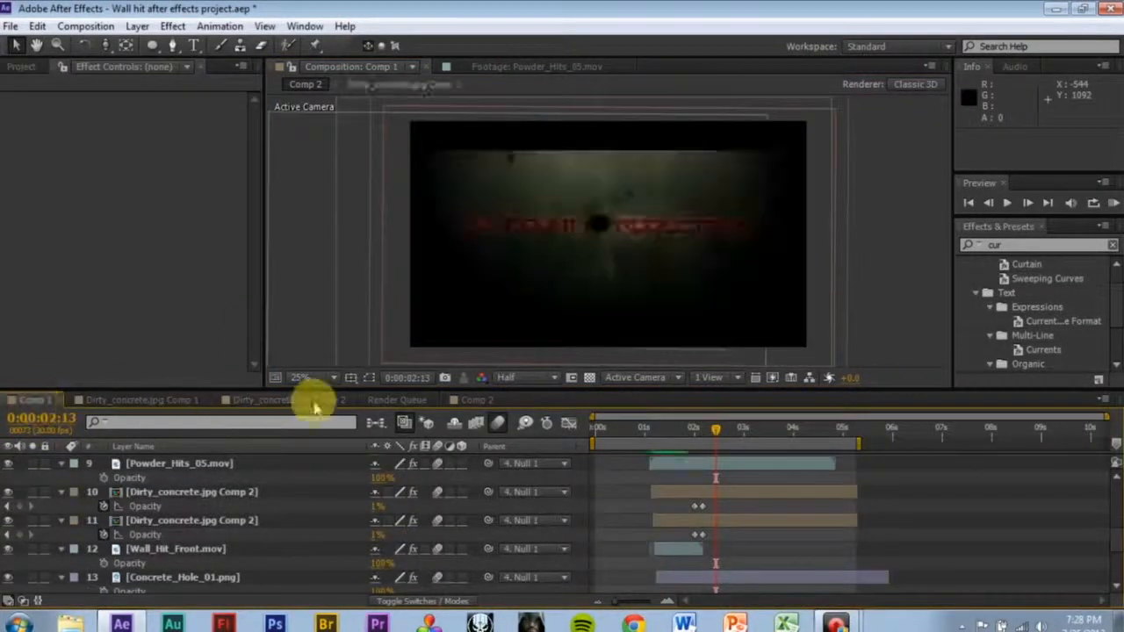
{"action": "left_click", "coordinate": [651, 427]}
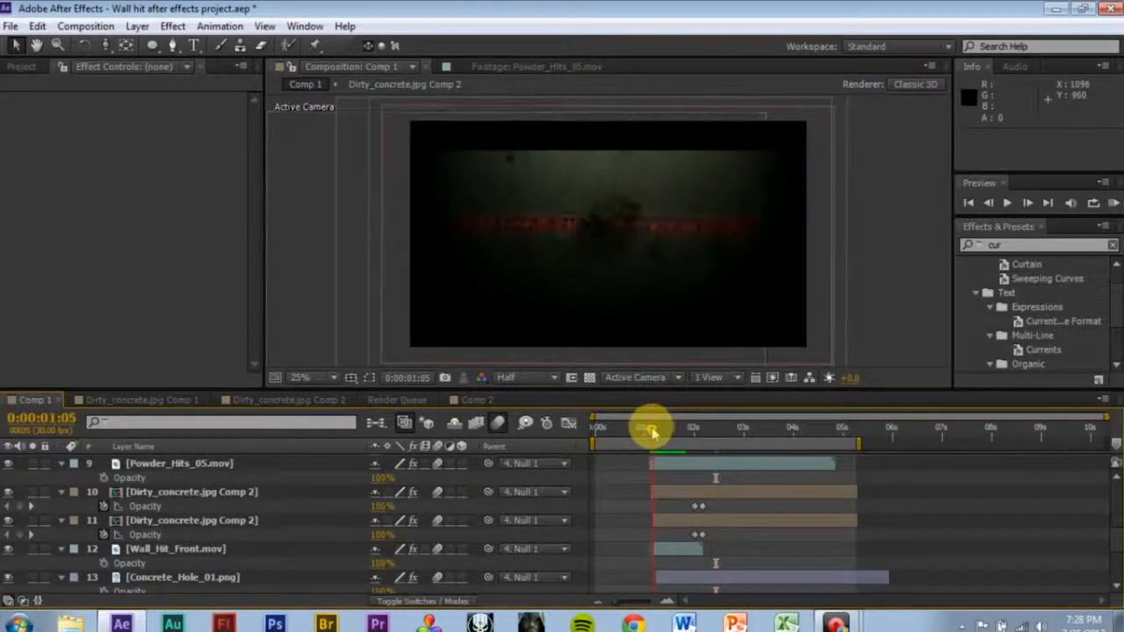
{"action": "key", "text": "Page_Down"}
{"action": "key", "text": "Page_Down"}
{"action": "key", "text": "Page_Down"}
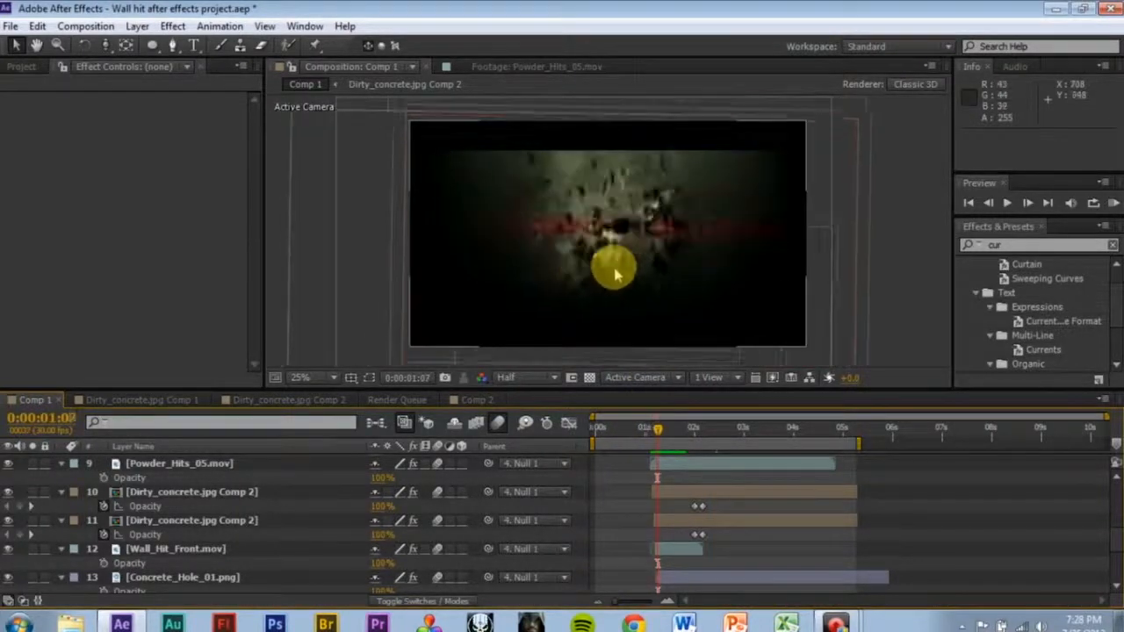
{"action": "key", "text": "Page_Down"}
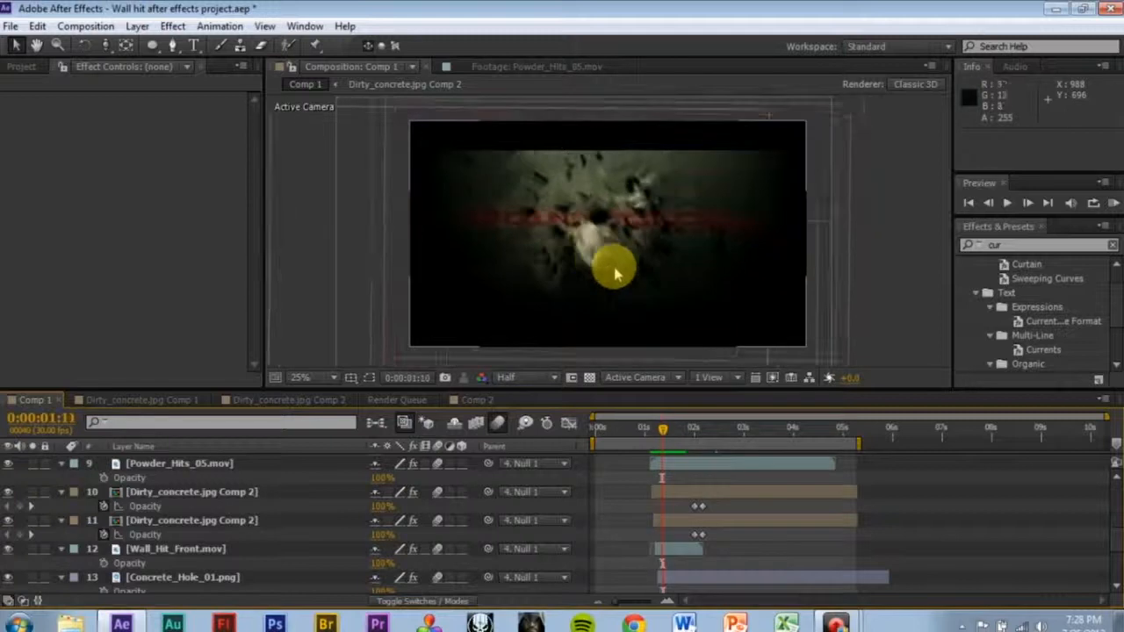
- Turn off motion blur for Comp 1 and step back frame by frame to the start of the impact
{"action": "left_click", "coordinate": [499, 421]}
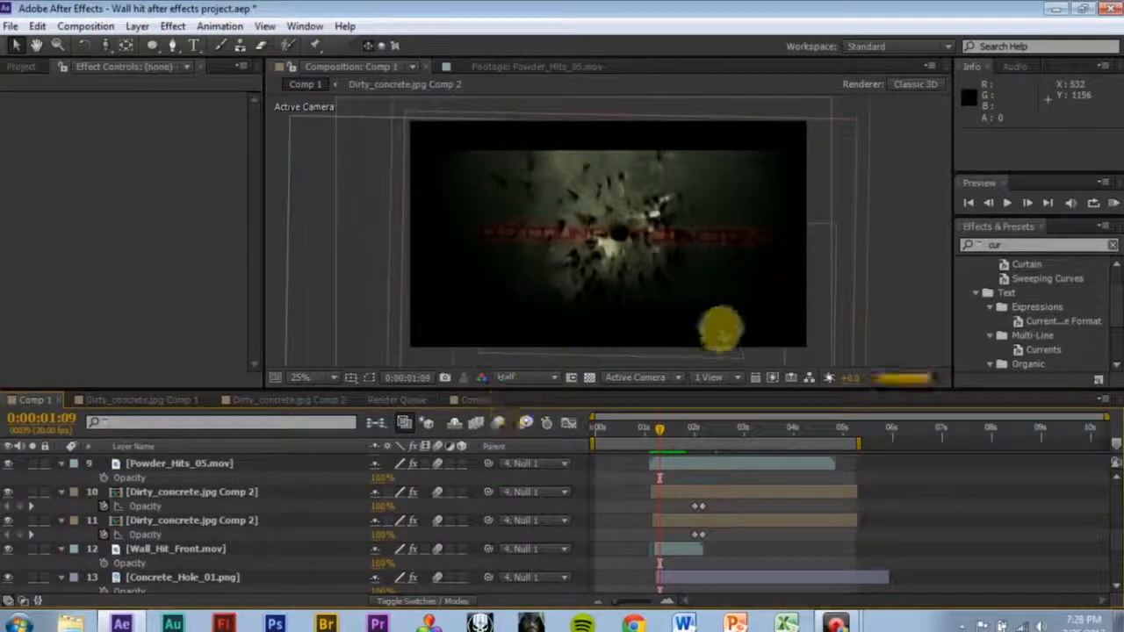
{"action": "key", "text": "Page_Up"}
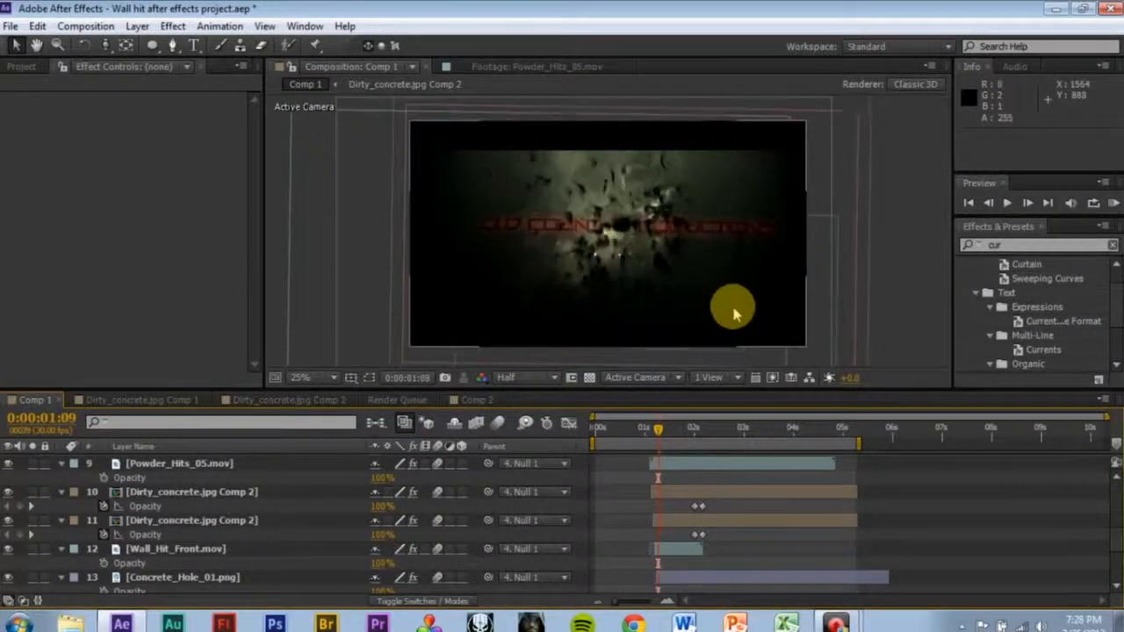
{"action": "key", "text": "Page_Up"}
{"action": "key", "text": "Page_Up"}
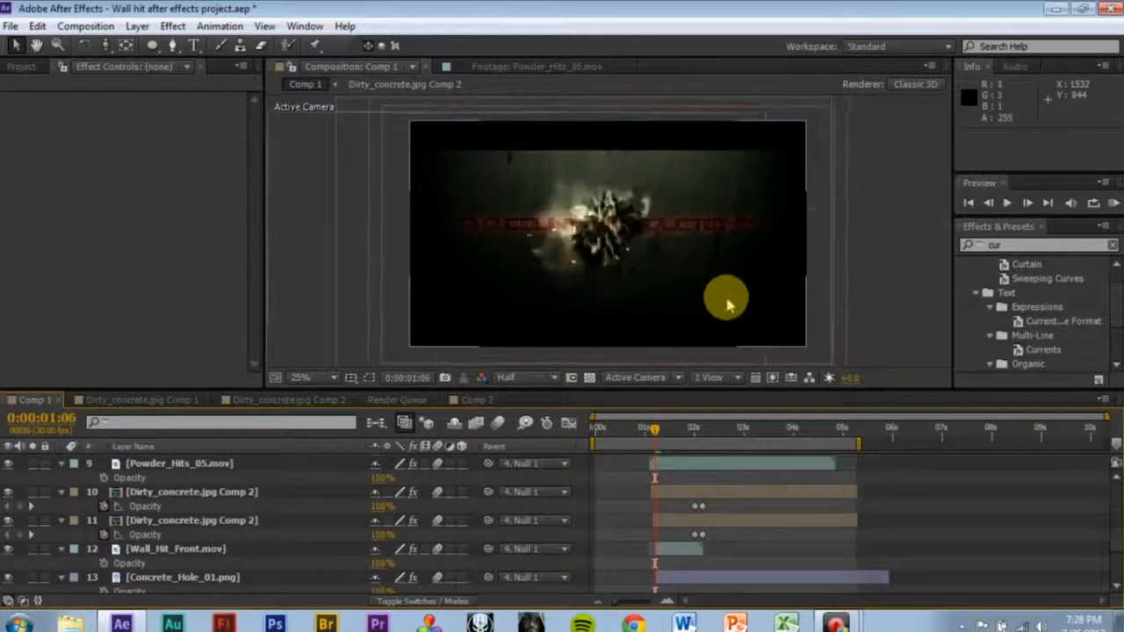
{"action": "key", "text": "Page_Up"}
- Examine the debris and falling powder in Comp 1 up close, frame by frame up to 0:00:01:17
{"action": "scroll", "coordinate": [642, 273], "scroll_direction": "up", "scroll_amount": 1}
{"action": "key", "text": "Page_Down"}
{"action": "key", "text": "Page_Down"}
{"action": "key", "text": "Page_Down"}
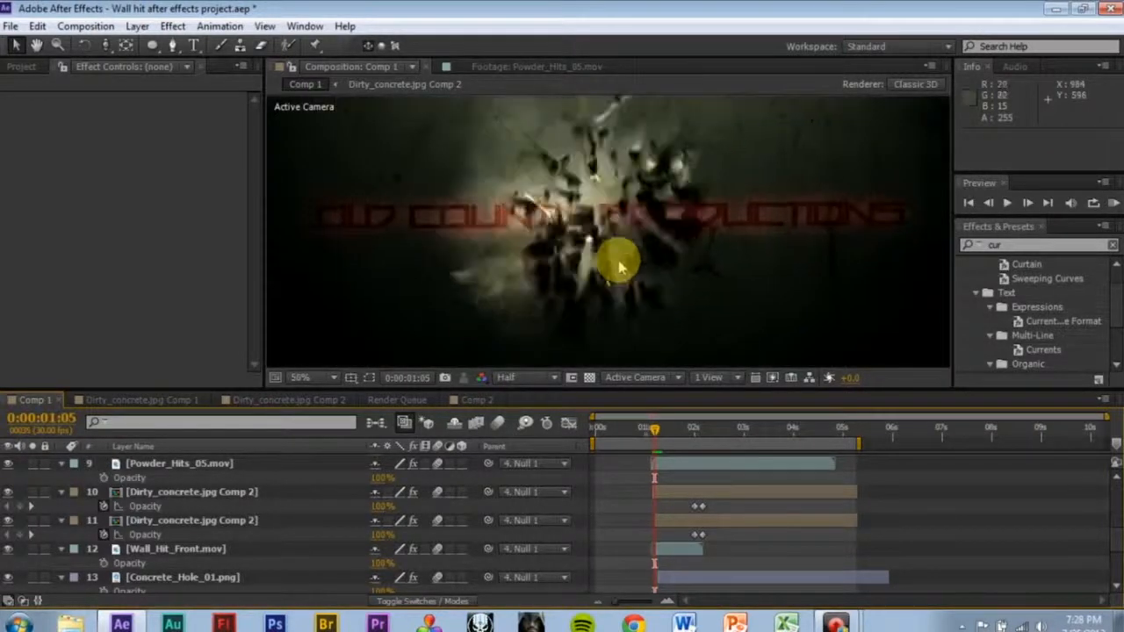
{"action": "key", "text": "Page_Down"}
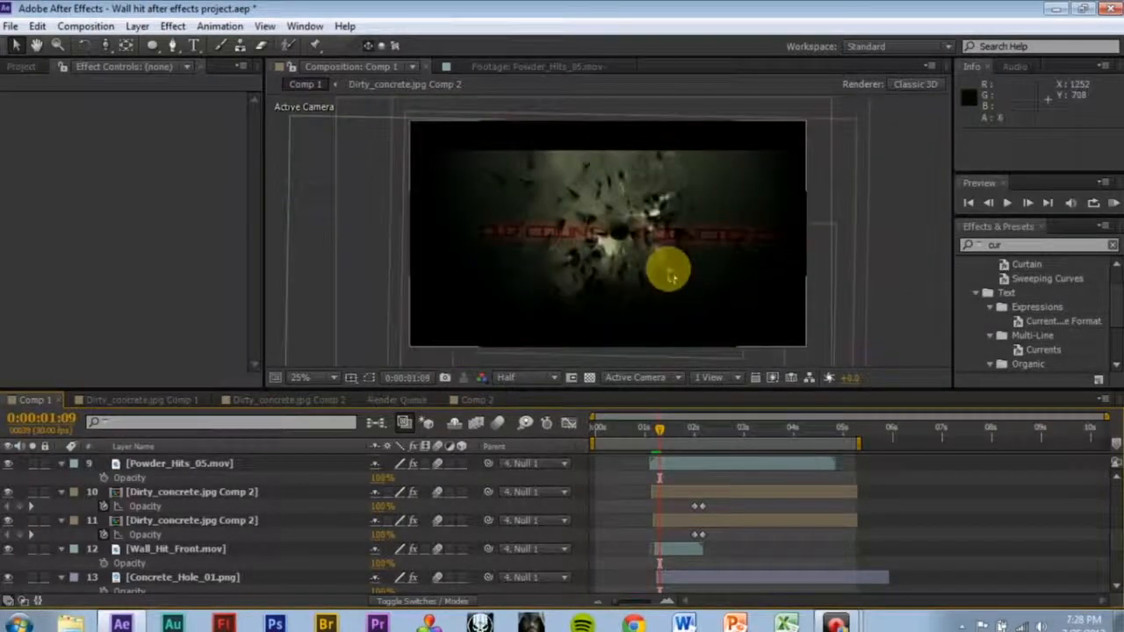
{"action": "scroll", "coordinate": [618, 262], "scroll_direction": "up", "scroll_amount": 1}
{"action": "key", "text": "Page_Down"}
{"action": "key", "text": "Page_Down"}
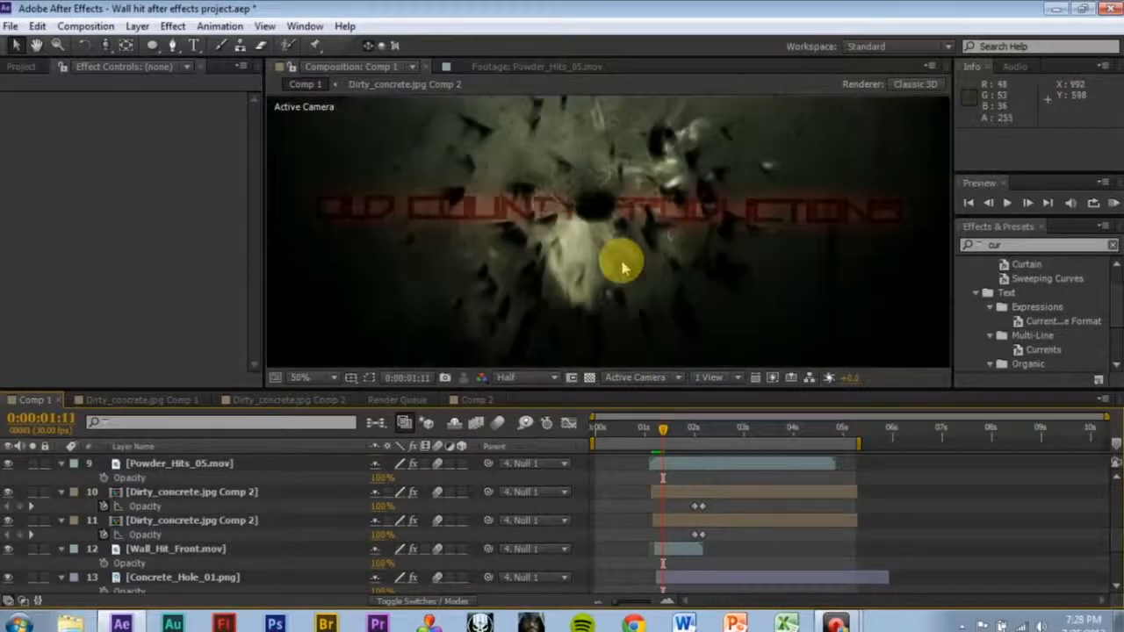
{"action": "key", "text": "Page_Down"}
{"action": "key", "text": "Page_Down"}
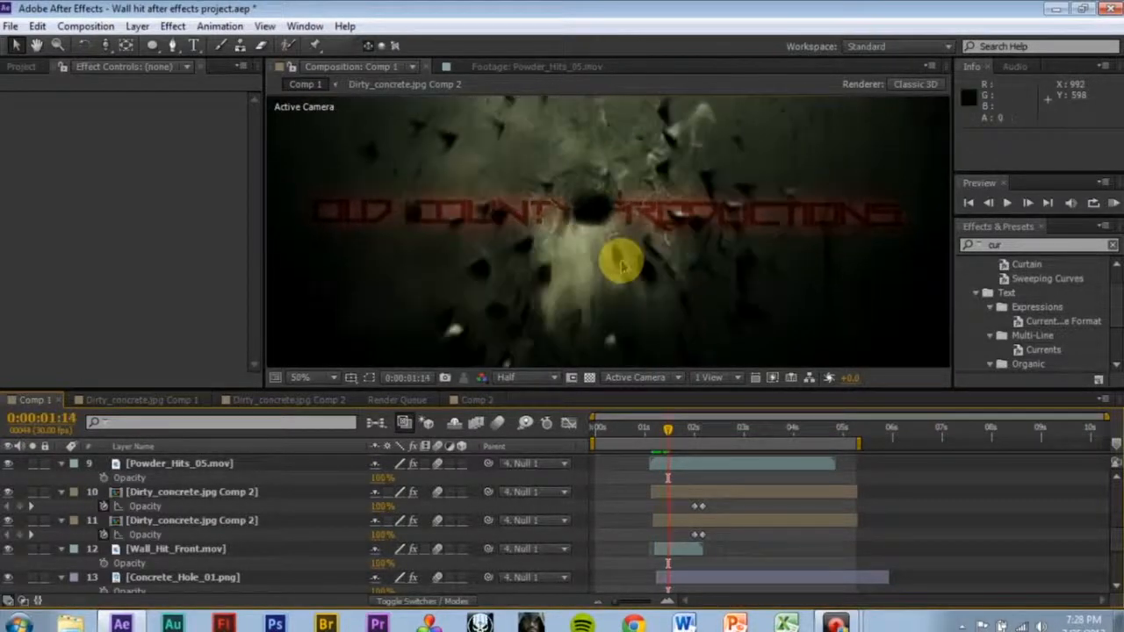
{"action": "key", "text": "Page_Down"}
{"action": "key", "text": "Page_Down"}
{"action": "key", "text": "Page_Down"}
{"action": "scroll", "coordinate": [625, 265], "scroll_direction": "down", "scroll_amount": 1}
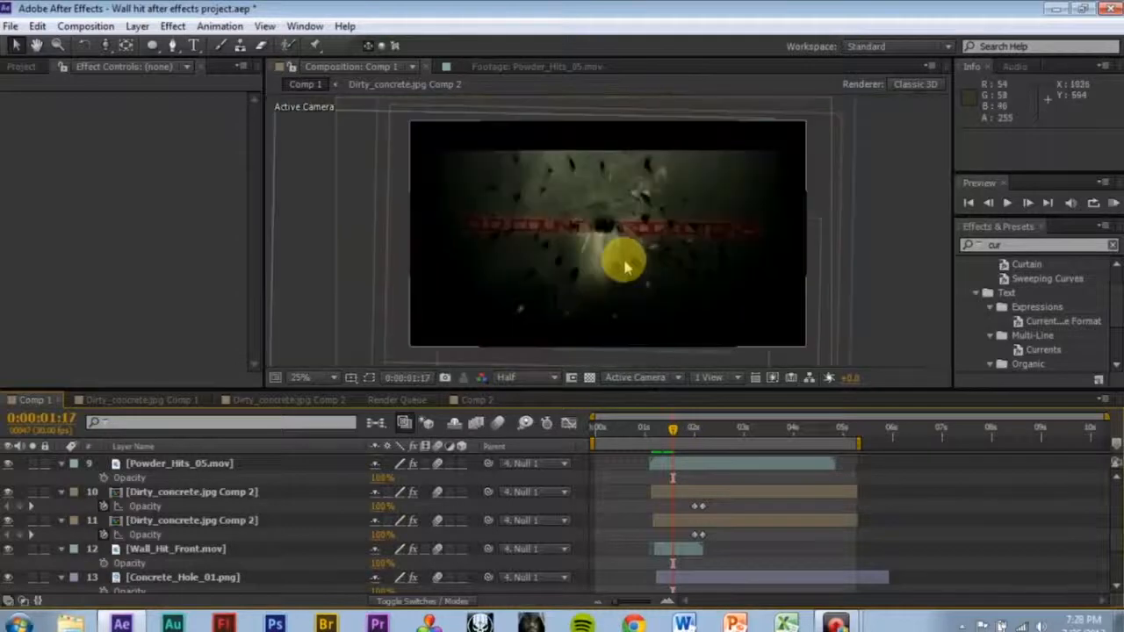
{"action": "scroll", "coordinate": [625, 265], "scroll_direction": "up", "scroll_amount": 1}
{"action": "scroll", "coordinate": [625, 265], "scroll_direction": "down", "scroll_amount": 1}
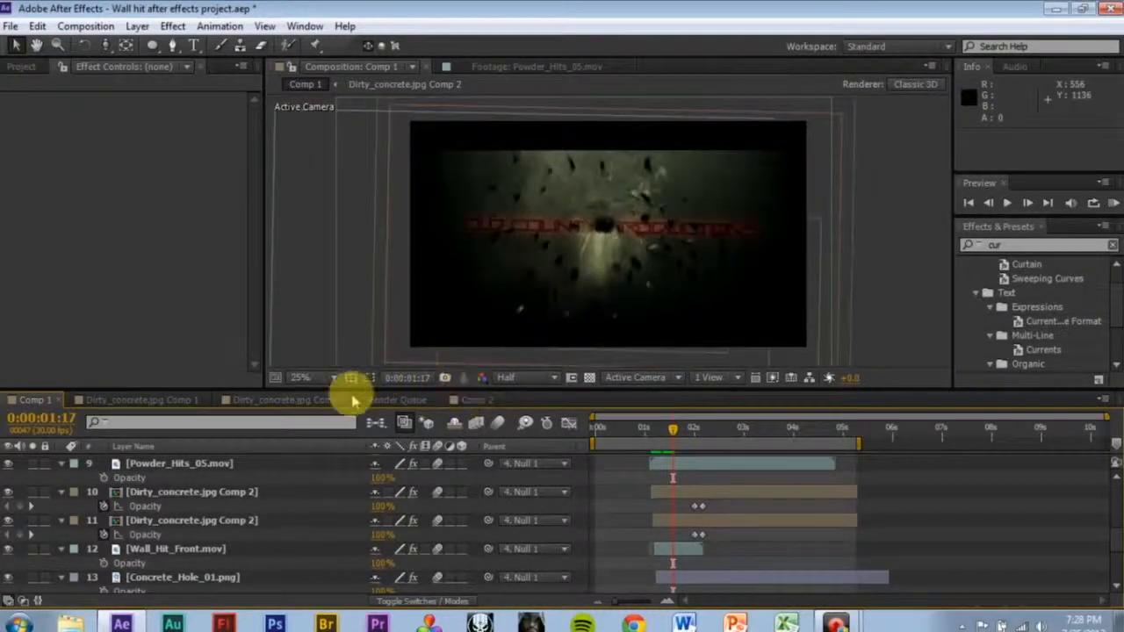
- Return to Comp 2 and preview the wall hit repeatedly from the first frame
{"action": "left_click", "coordinate": [466, 401]}
{"action": "left_click_drag", "start_coordinate": [654, 435], "coordinate": [525, 420]}
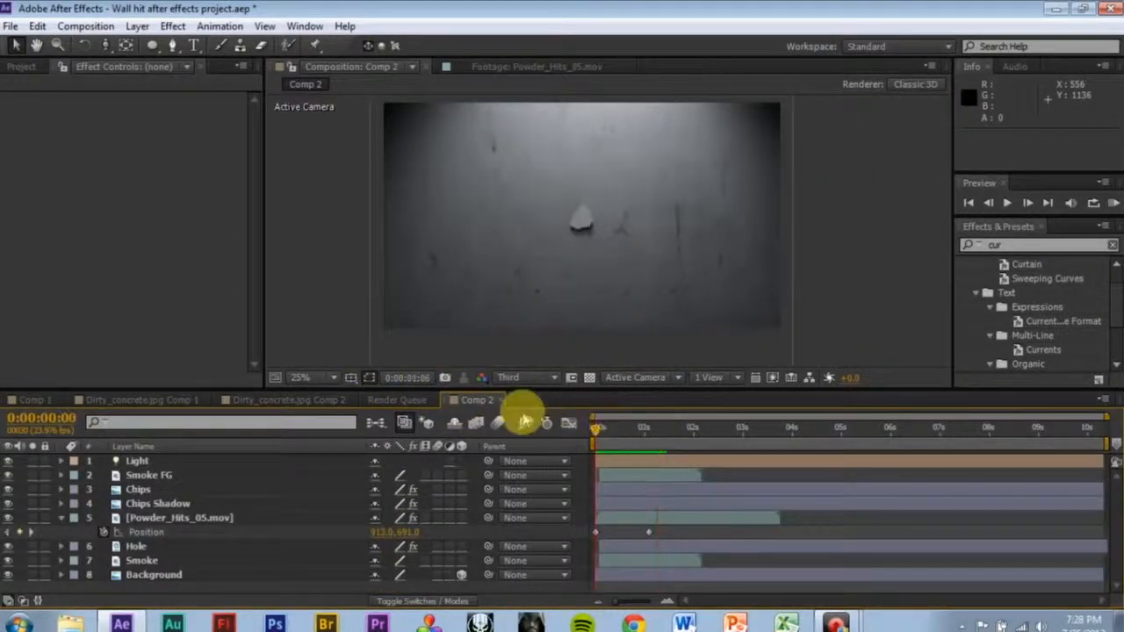
{"action": "key", "text": "space"}
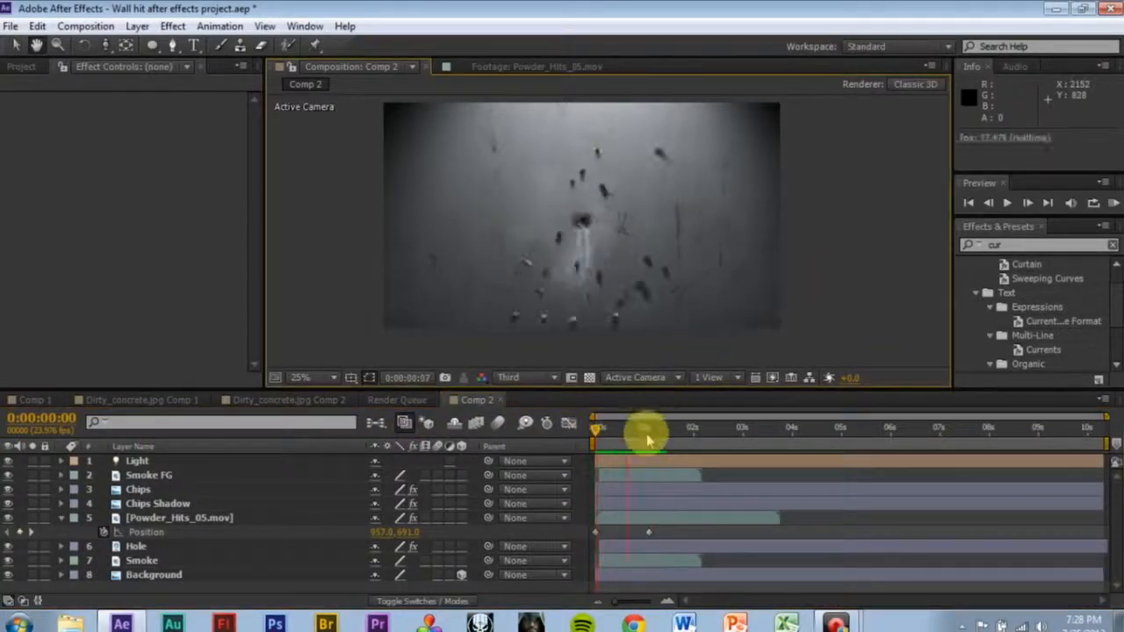
{"action": "left_click_drag", "start_coordinate": [622, 439], "coordinate": [405, 419]}
{"action": "key", "text": "space"}
{"action": "key", "text": "space"}
{"action": "left_click_drag", "start_coordinate": [630, 434], "coordinate": [451, 421]}
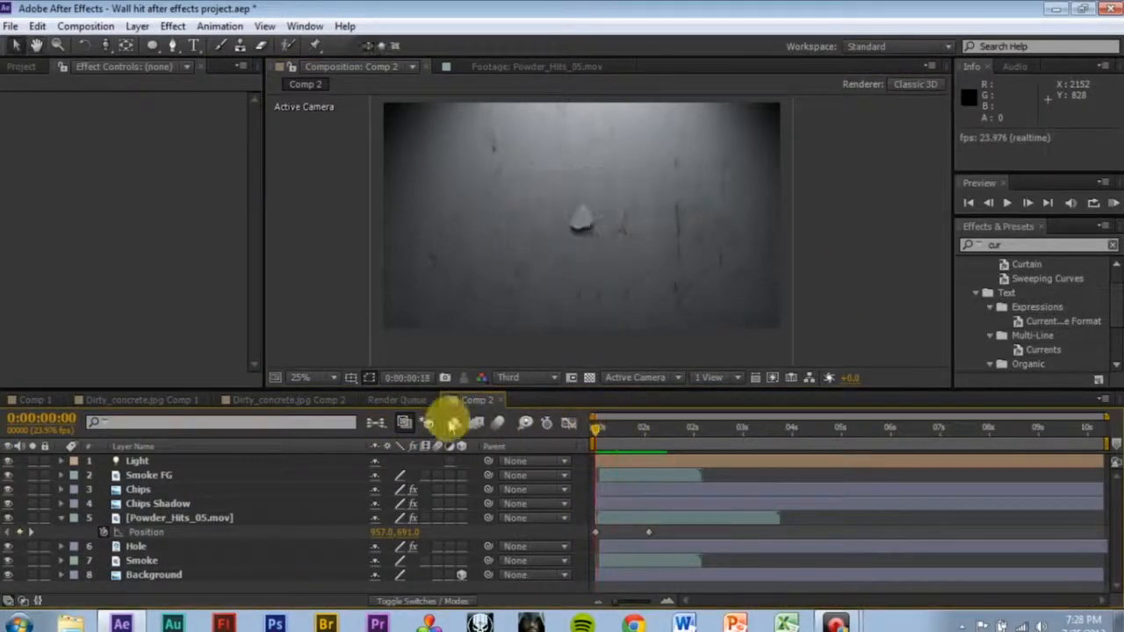
{"action": "key", "text": "space"}
{"action": "left_click_drag", "start_coordinate": [621, 436], "coordinate": [547, 443]}
{"action": "key", "text": "space"}
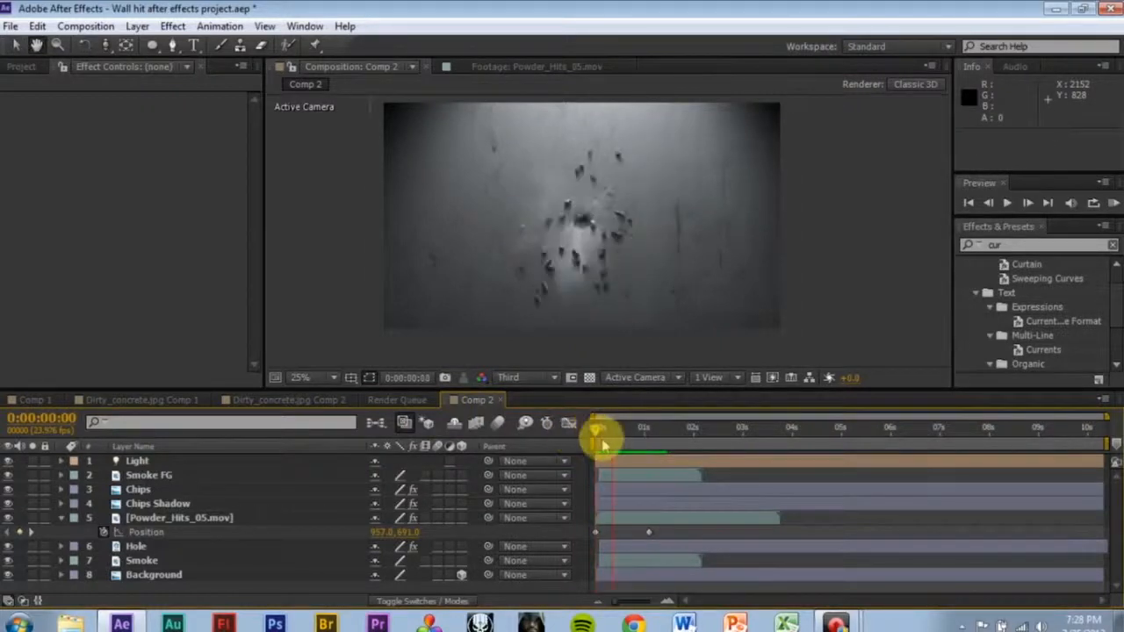
{"action": "left_click_drag", "start_coordinate": [620, 437], "coordinate": [534, 427]}
{"action": "key", "text": "space"}
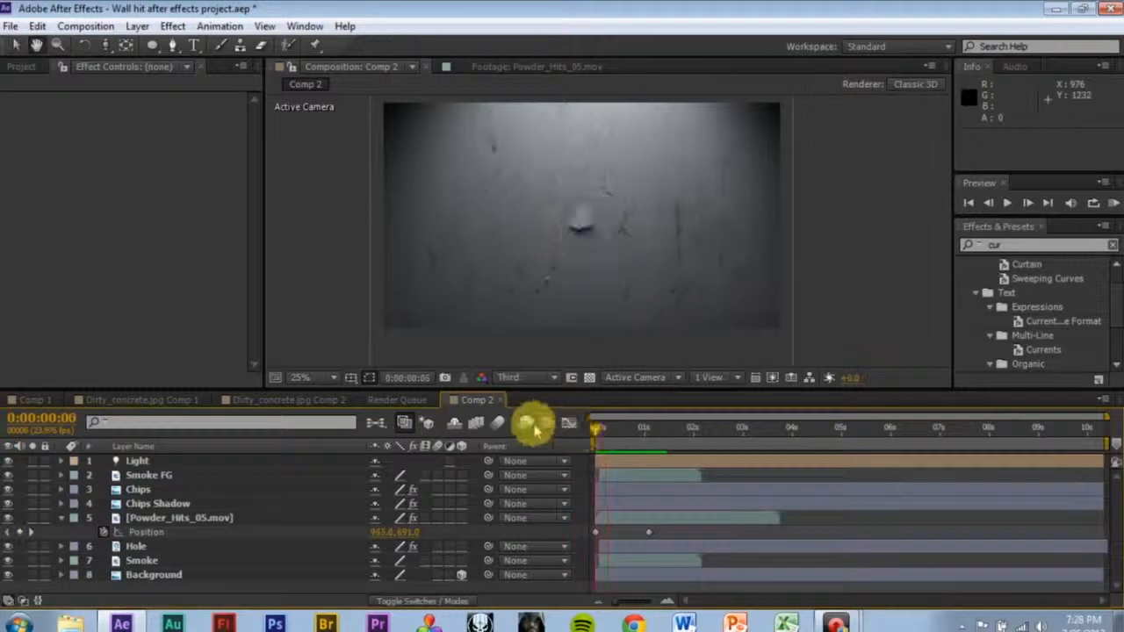
- Replay the opening frames of the wall hit in Comp 2 several more times
{"action": "key", "text": "space"}
{"action": "left_click_drag", "start_coordinate": [604, 436], "coordinate": [536, 426]}
{"action": "key", "text": "space"}
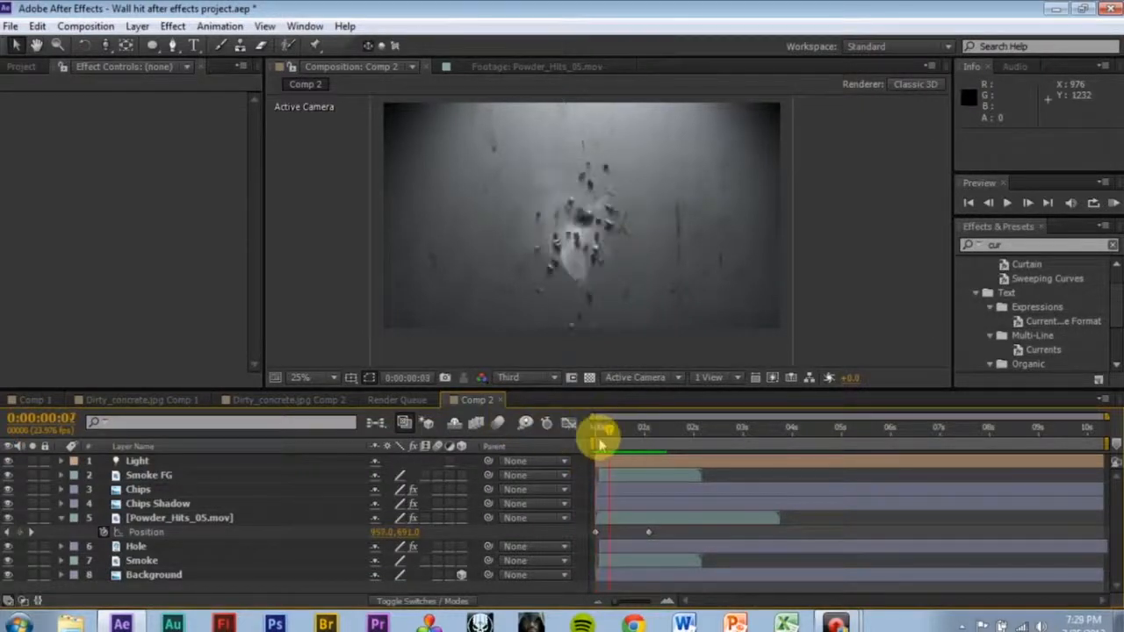
{"action": "left_click_drag", "start_coordinate": [608, 432], "coordinate": [502, 426]}
{"action": "key", "text": "space"}
{"action": "left_click_drag", "start_coordinate": [597, 426], "coordinate": [559, 427]}
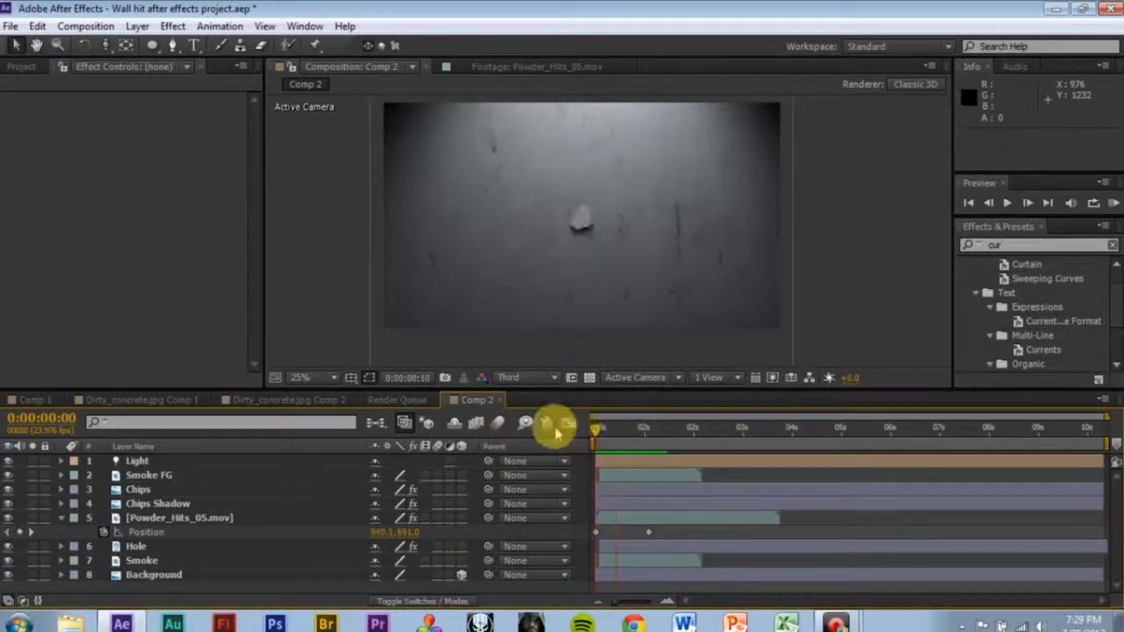
{"action": "left_click", "coordinate": [903, 226]}
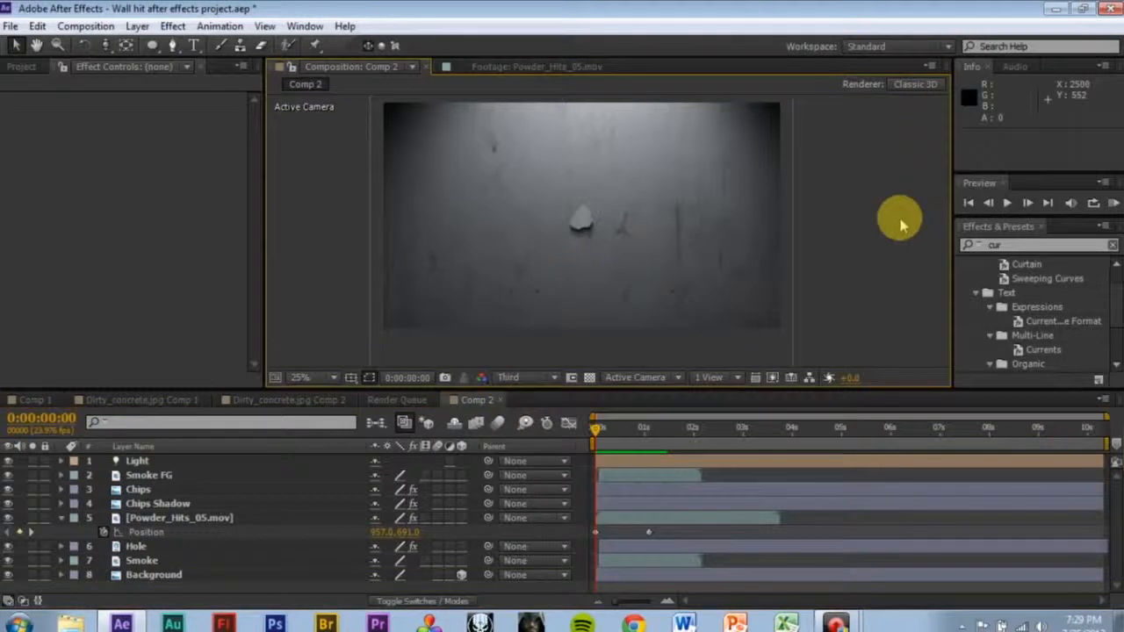
{"action": "left_click", "coordinate": [638, 464]}
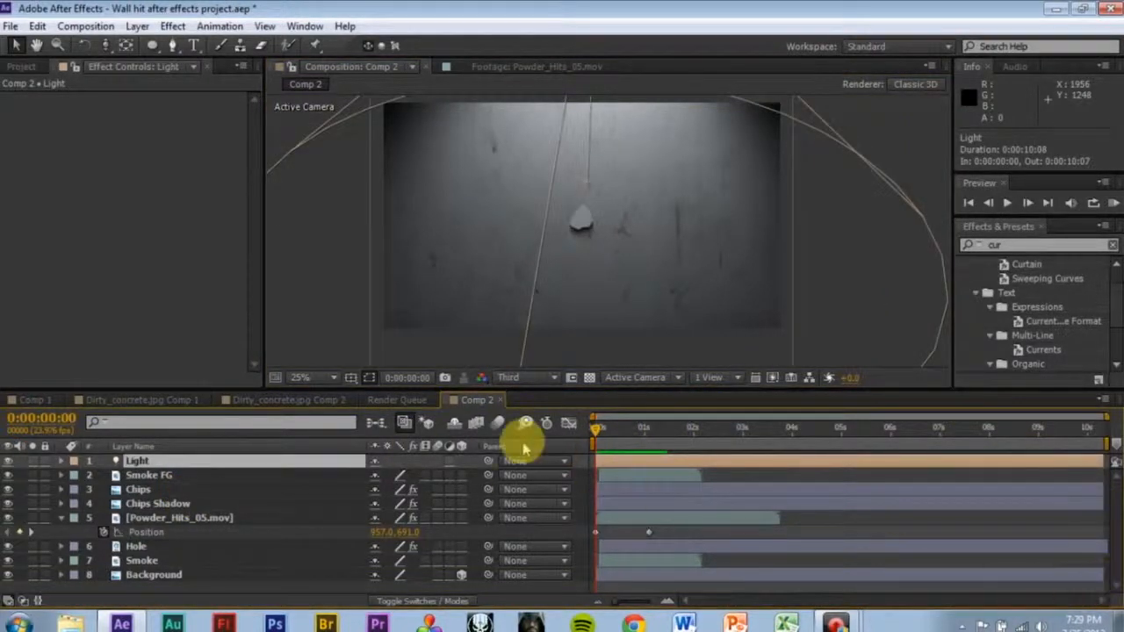
{"action": "left_click", "coordinate": [936, 179]}
{"action": "scroll", "coordinate": [816, 228], "scroll_direction": "up", "scroll_amount": 2}
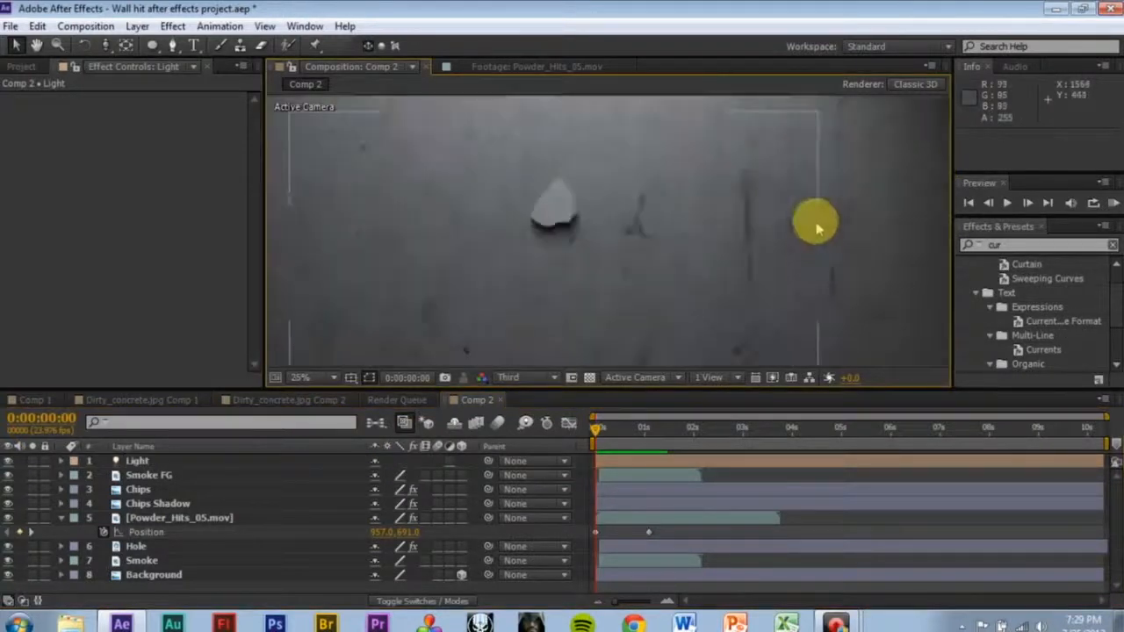
{"action": "scroll", "coordinate": [816, 228], "scroll_direction": "down", "scroll_amount": 2}
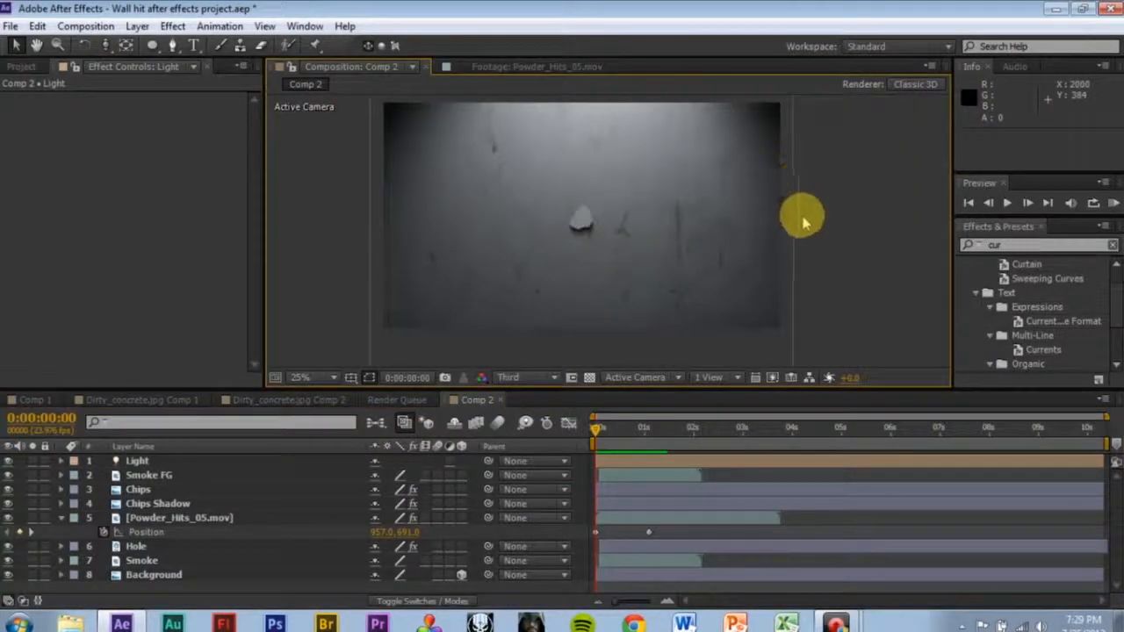
{"action": "scroll", "coordinate": [677, 251], "scroll_direction": "down", "scroll_amount": 1}
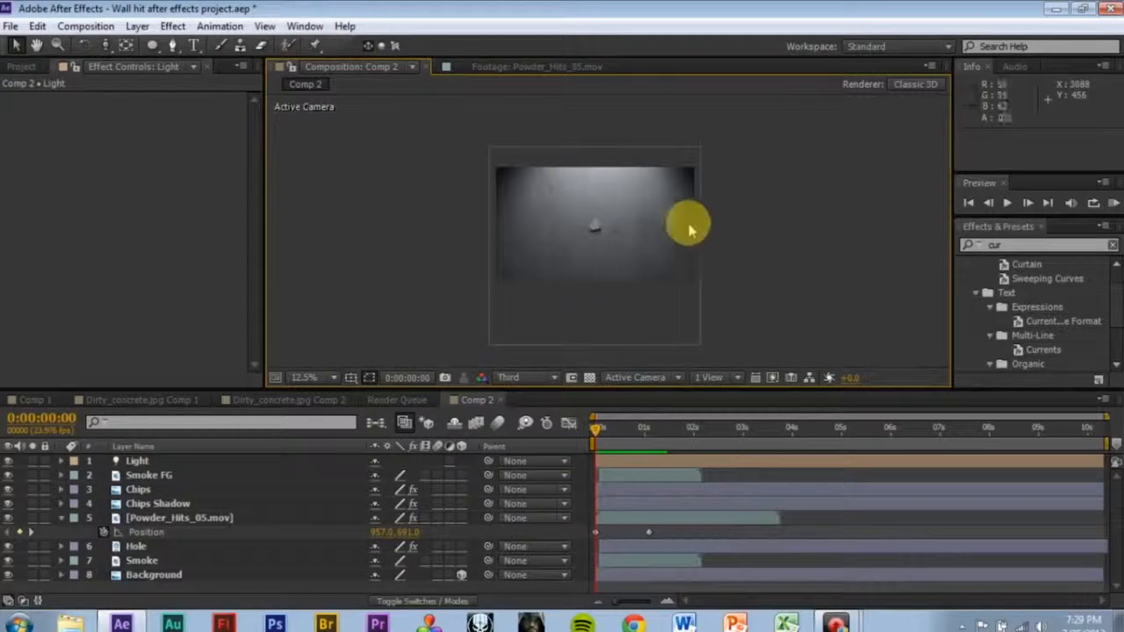
{"action": "scroll", "coordinate": [688, 230], "scroll_direction": "up", "scroll_amount": 1}
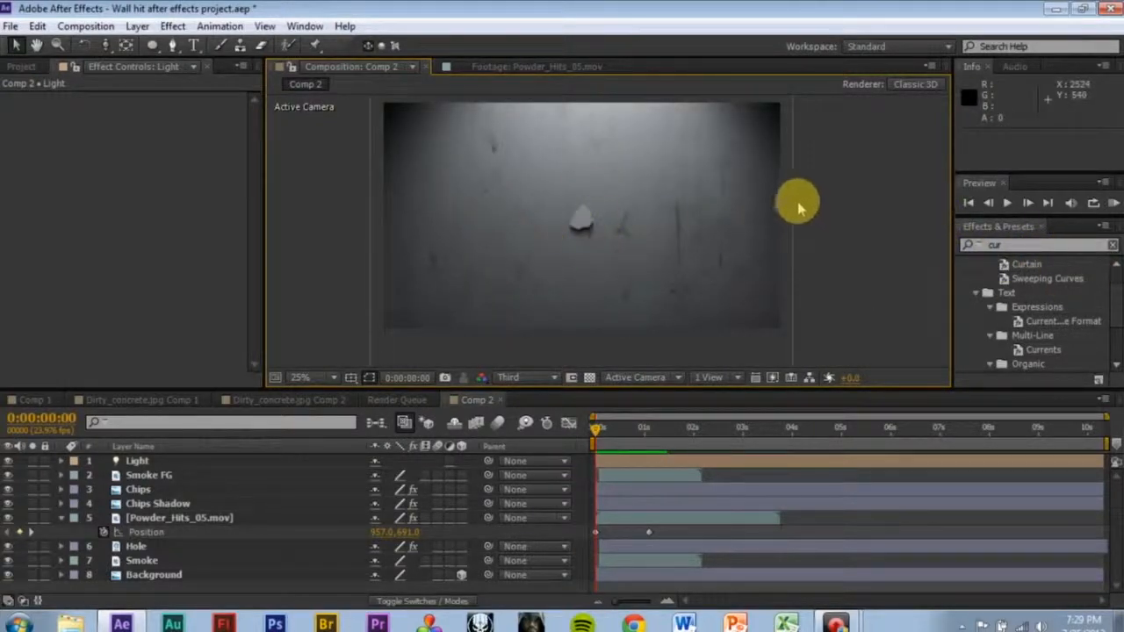
- Hide the letter box, transform, cc and Black Solid 1 layers in Comp 1
{"action": "left_click", "coordinate": [55, 400]}
{"action": "scroll", "coordinate": [79, 470], "scroll_direction": "up", "scroll_amount": 5}
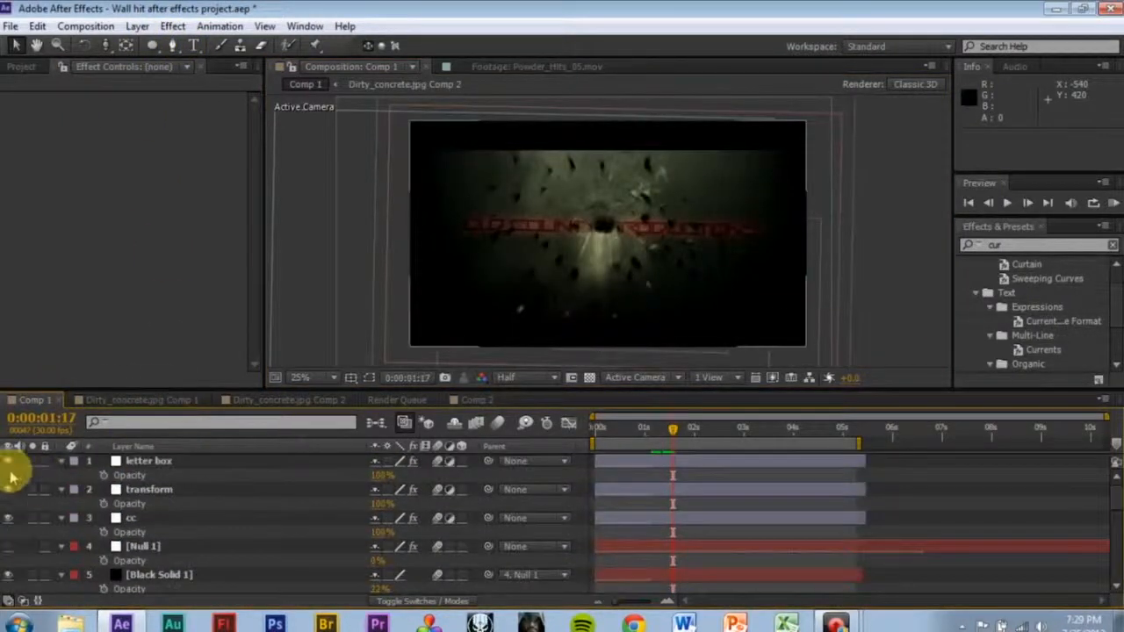
{"action": "scroll", "coordinate": [35, 490], "scroll_direction": "down", "scroll_amount": 2}
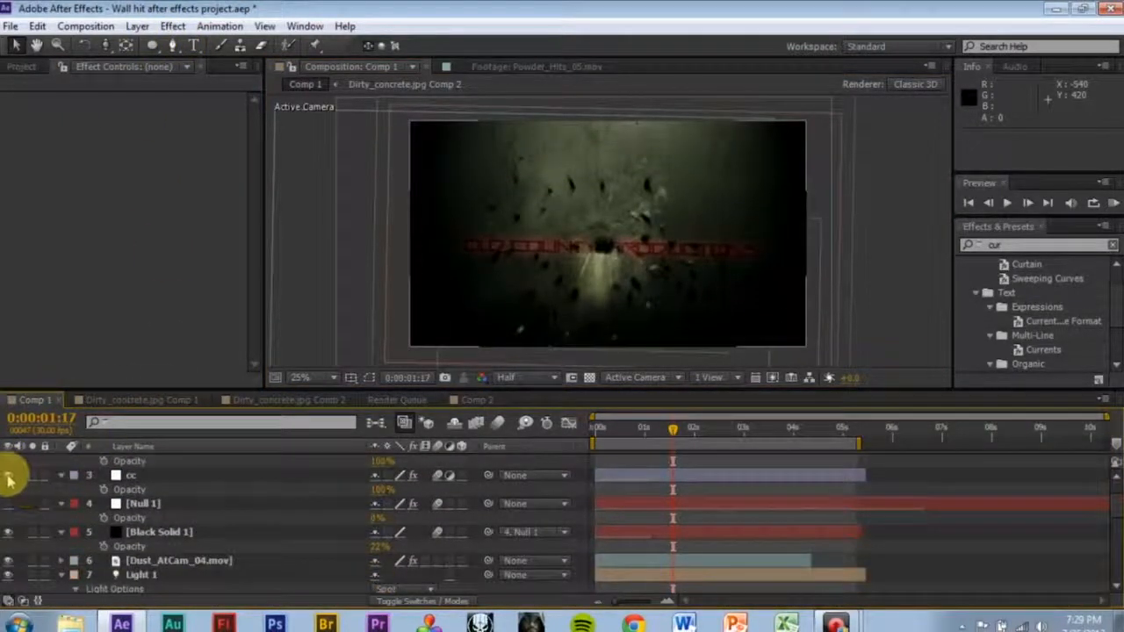
{"action": "left_click", "coordinate": [9, 476]}
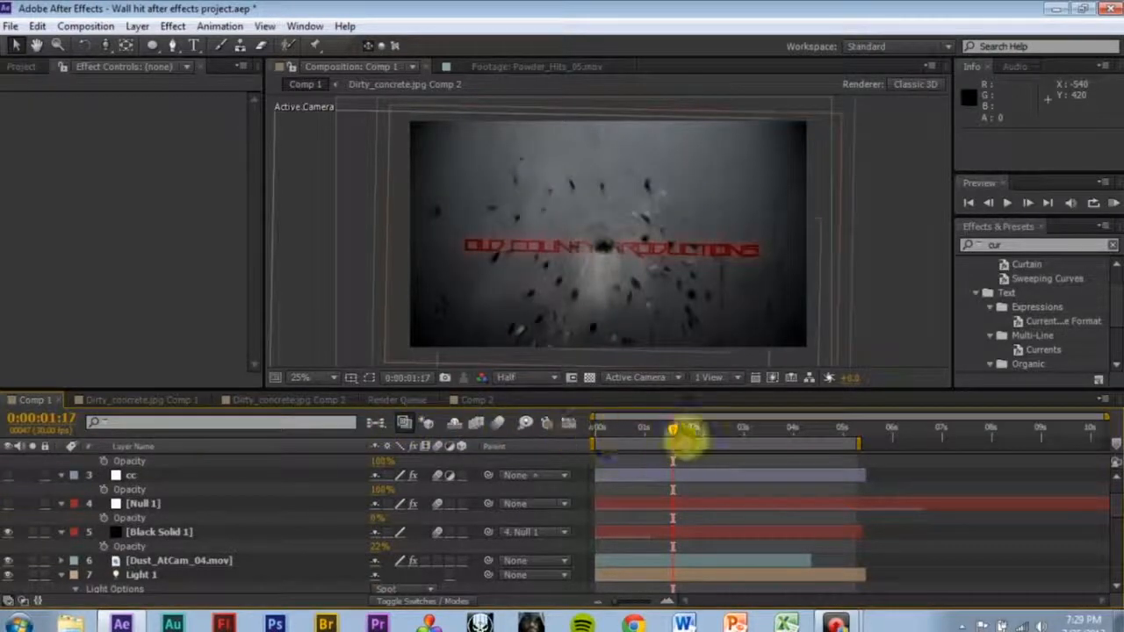
{"action": "left_click_drag", "start_coordinate": [669, 430], "coordinate": [625, 444]}
{"action": "scroll", "coordinate": [191, 493], "scroll_direction": "down", "scroll_amount": 1}
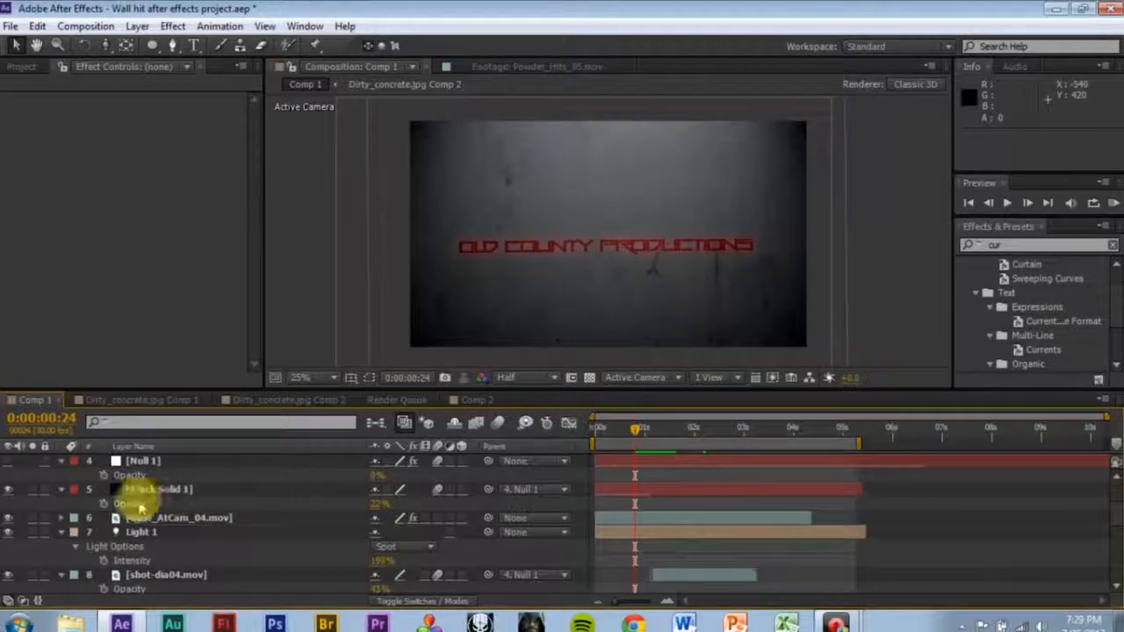
{"action": "left_click", "coordinate": [7, 490]}
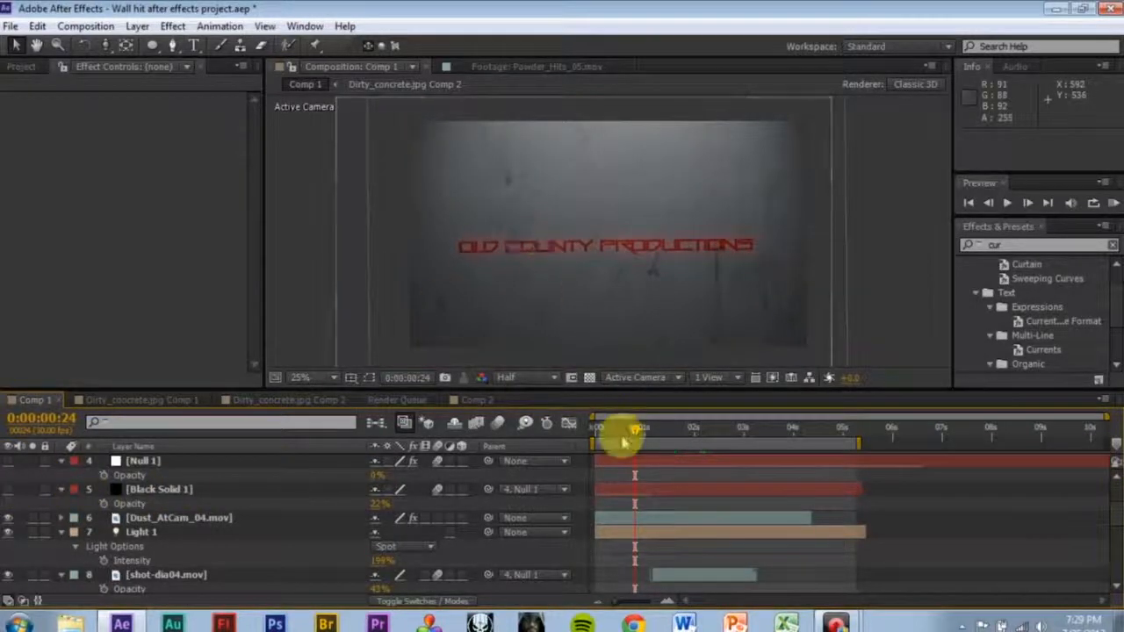
- Preview Comp 1 from its first frame, inspect the impact at 0:00:01:05 and look through the layer stack
{"action": "left_click_drag", "start_coordinate": [623, 442], "coordinate": [597, 431]}
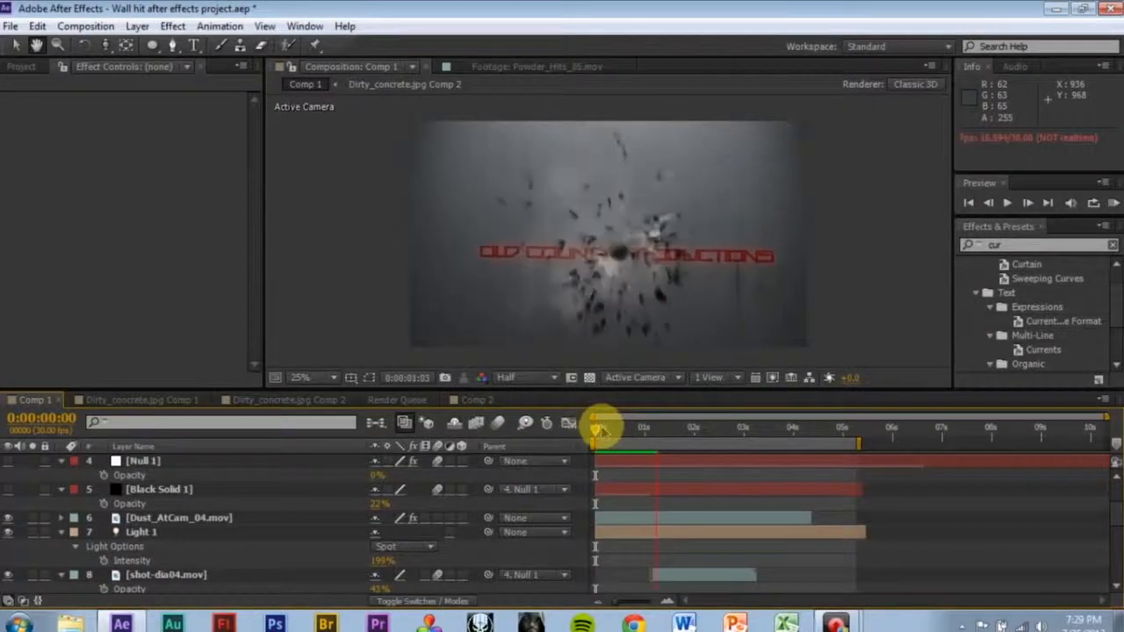
{"action": "mouse_move", "coordinate": [664, 437]}
{"action": "left_mouse_down"}
{"action": "mouse_move", "coordinate": [677, 431]}
{"action": "mouse_move", "coordinate": [650, 423]}
{"action": "mouse_move", "coordinate": [677, 425]}
{"action": "mouse_move", "coordinate": [632, 429]}
{"action": "mouse_move", "coordinate": [671, 434]}
{"action": "mouse_move", "coordinate": [650, 426]}
{"action": "left_mouse_up"}
{"action": "key", "text": "space"}
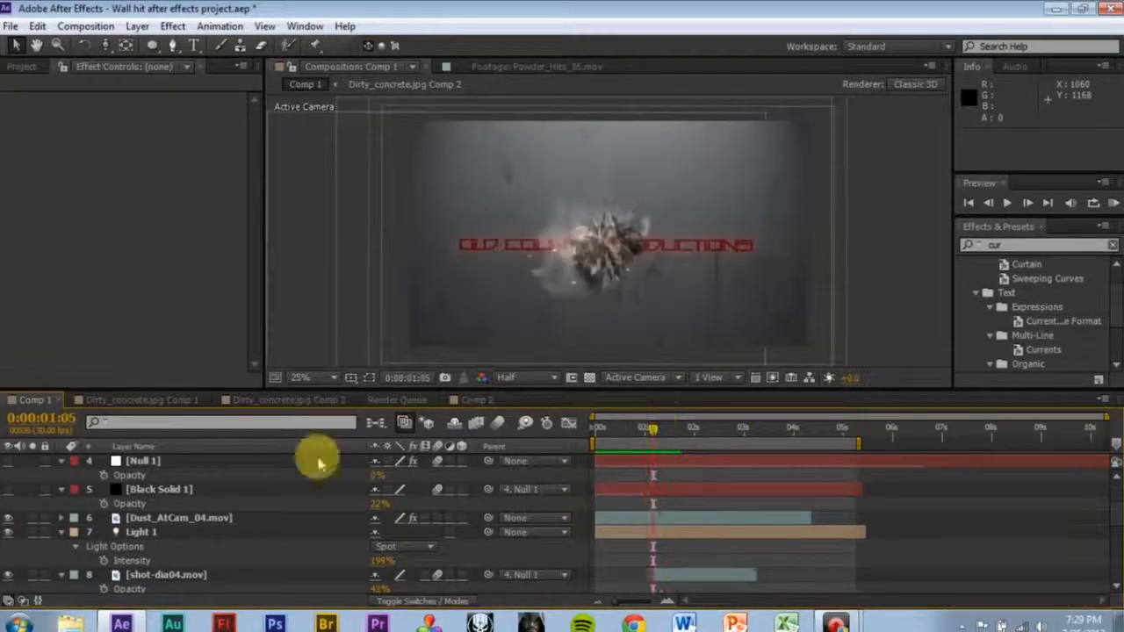
{"action": "scroll", "coordinate": [140, 504], "scroll_direction": "down", "scroll_amount": 2}
{"action": "scroll", "coordinate": [233, 509], "scroll_direction": "up", "scroll_amount": 3}
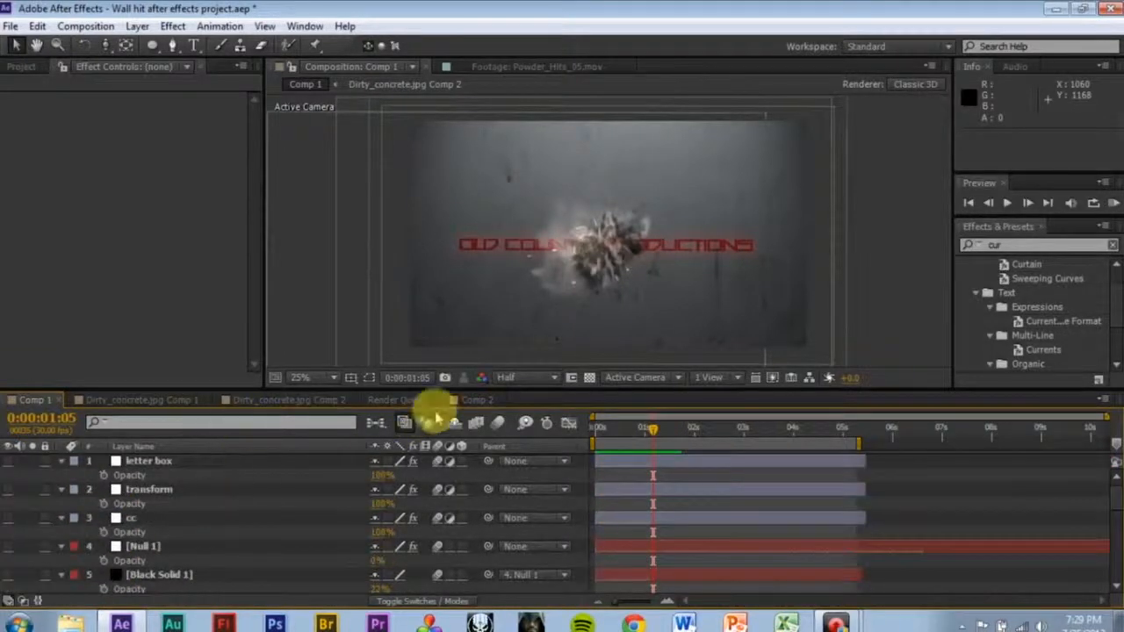
- Return to Comp 2 at its first frame and enlarge the timeline area
{"action": "left_click", "coordinate": [470, 400]}
{"action": "mouse_move", "coordinate": [601, 435]}
{"action": "left_mouse_down"}
{"action": "mouse_move", "coordinate": [642, 433]}
{"action": "mouse_move", "coordinate": [594, 419]}
{"action": "mouse_move", "coordinate": [609, 430]}
{"action": "mouse_move", "coordinate": [594, 431]}
{"action": "left_mouse_up"}
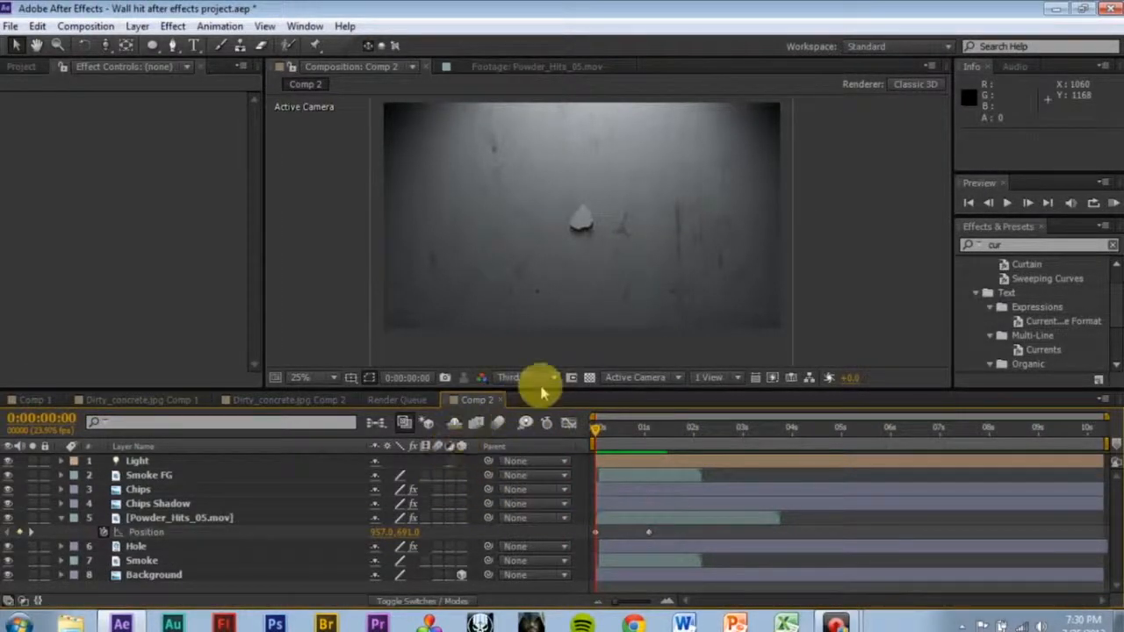
{"action": "left_click_drag", "start_coordinate": [543, 389], "coordinate": [562, 299]}
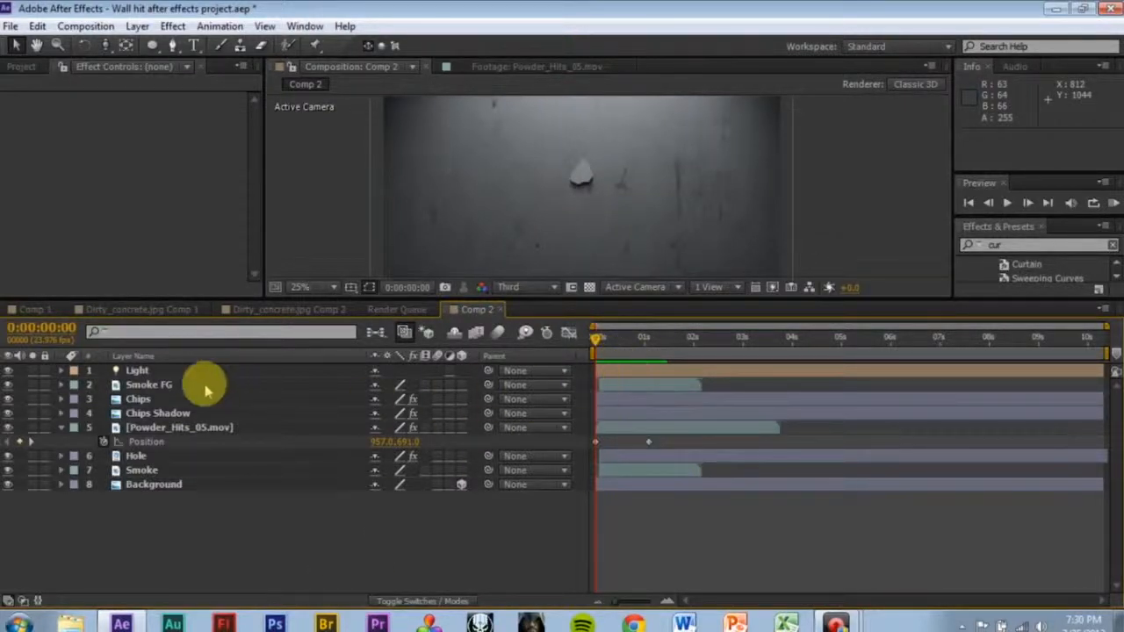
- Shift the Smoke FG, Chips, Chips Shadow, Powder_Hits_05.mov, Hole and Smoke layers together so the chips start at 0:00:02:22
{"action": "left_click", "coordinate": [151, 385]}
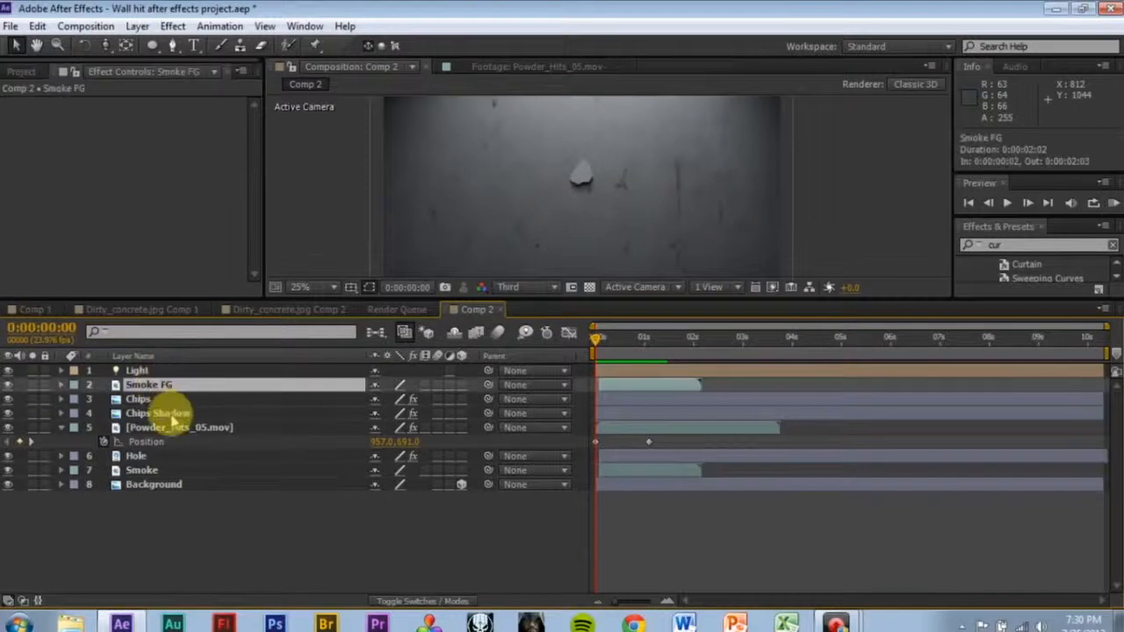
{"action": "left_click", "coordinate": [141, 398], "text": "ctrl"}
{"action": "left_click", "coordinate": [154, 413], "text": "ctrl"}
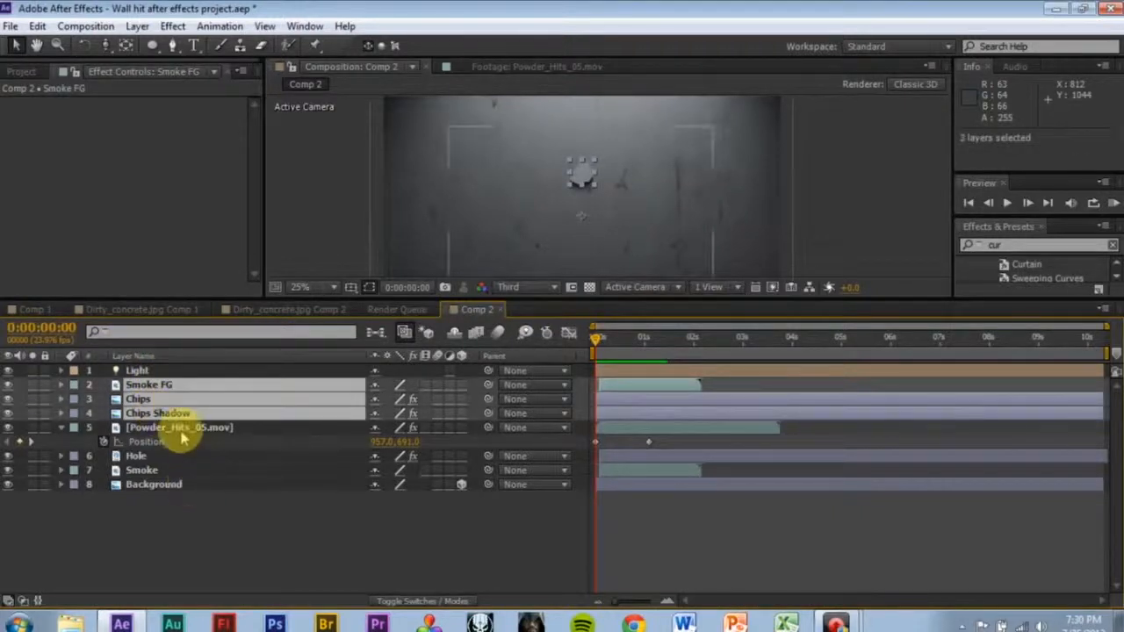
{"action": "left_click", "coordinate": [179, 428], "text": "ctrl"}
{"action": "left_click", "coordinate": [151, 457], "text": "ctrl"}
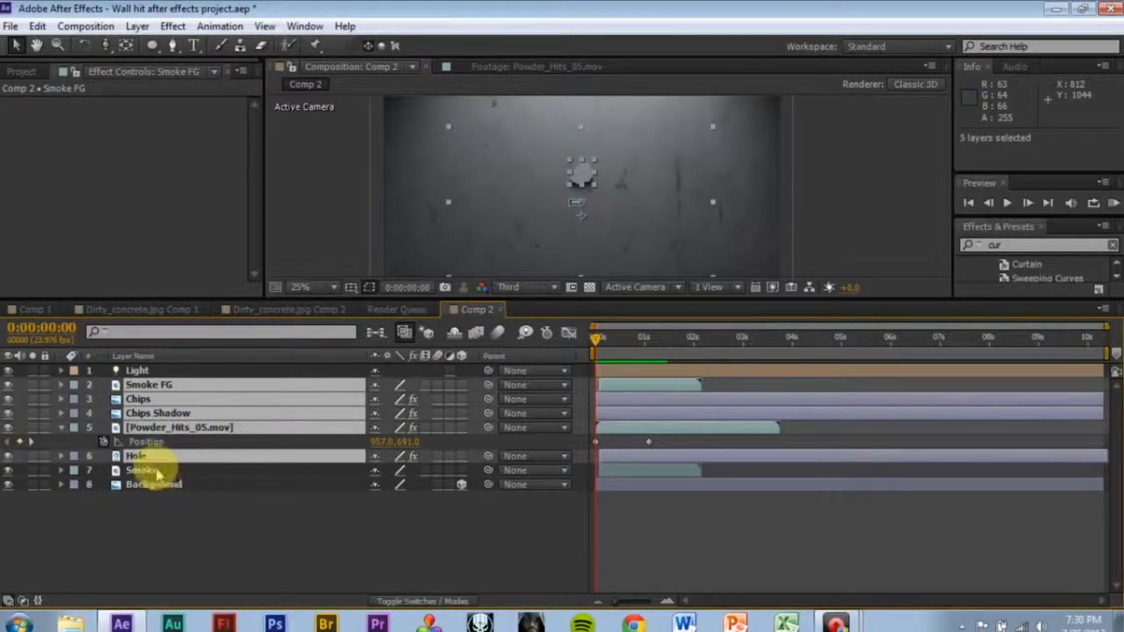
{"action": "left_click", "coordinate": [156, 472], "text": "ctrl"}
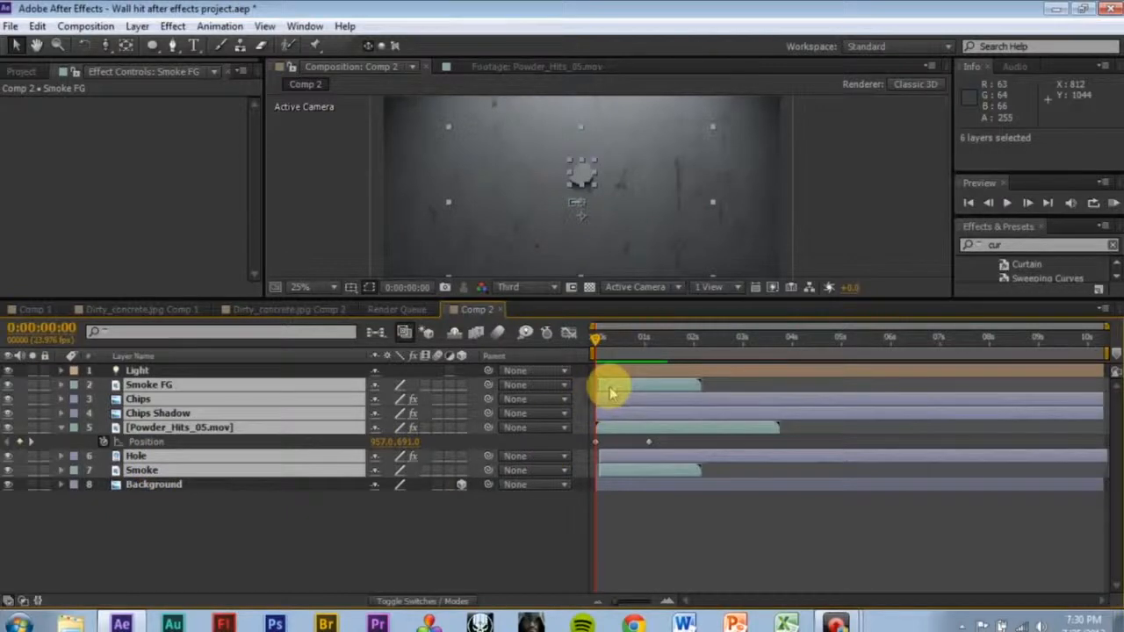
{"action": "left_click_drag", "start_coordinate": [612, 393], "coordinate": [756, 413]}
- Preview the delayed wall hit in Comp 2 repeatedly from the first frame
{"action": "key", "text": "space"}
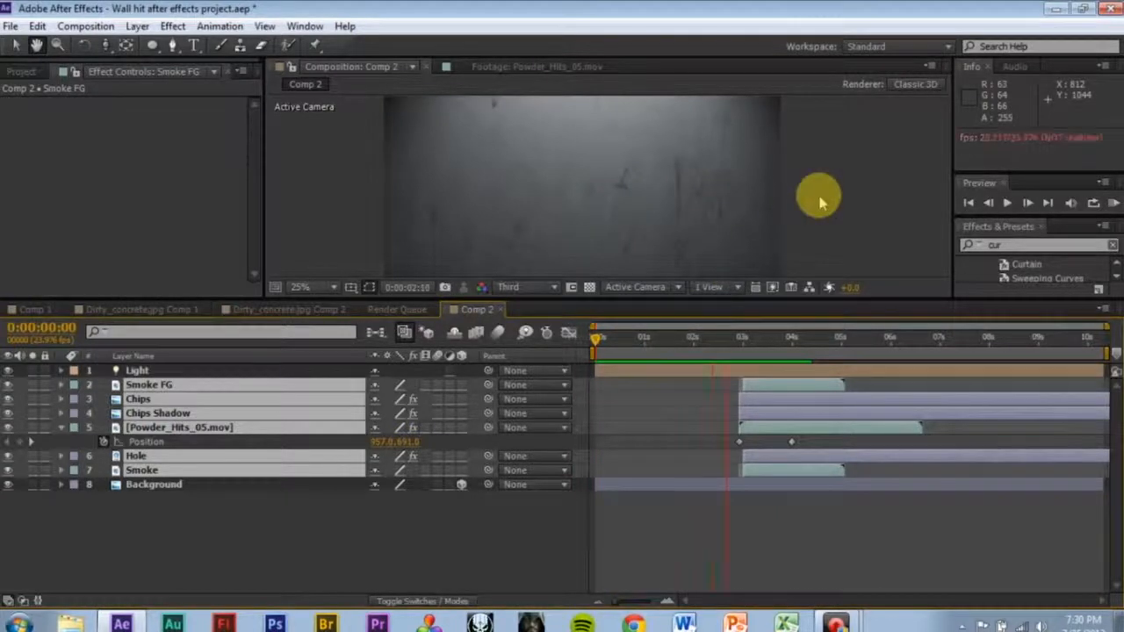
{"action": "left_click", "coordinate": [845, 194]}
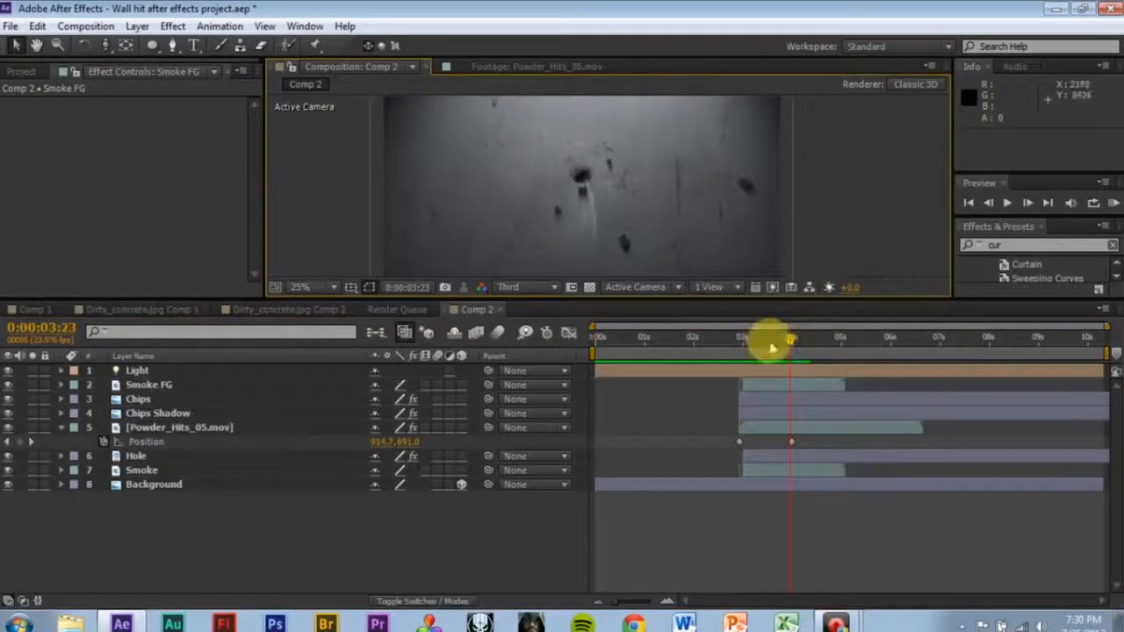
{"action": "key", "text": "Home"}
{"action": "key", "text": "space"}
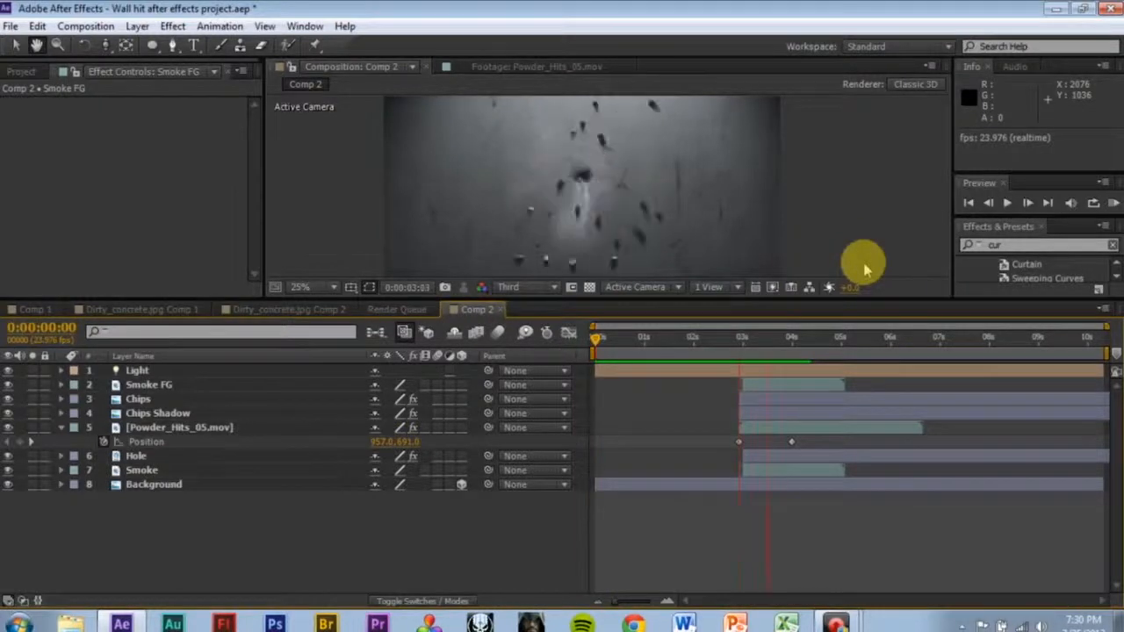
{"action": "left_click", "coordinate": [864, 264]}
{"action": "key", "text": "Home"}
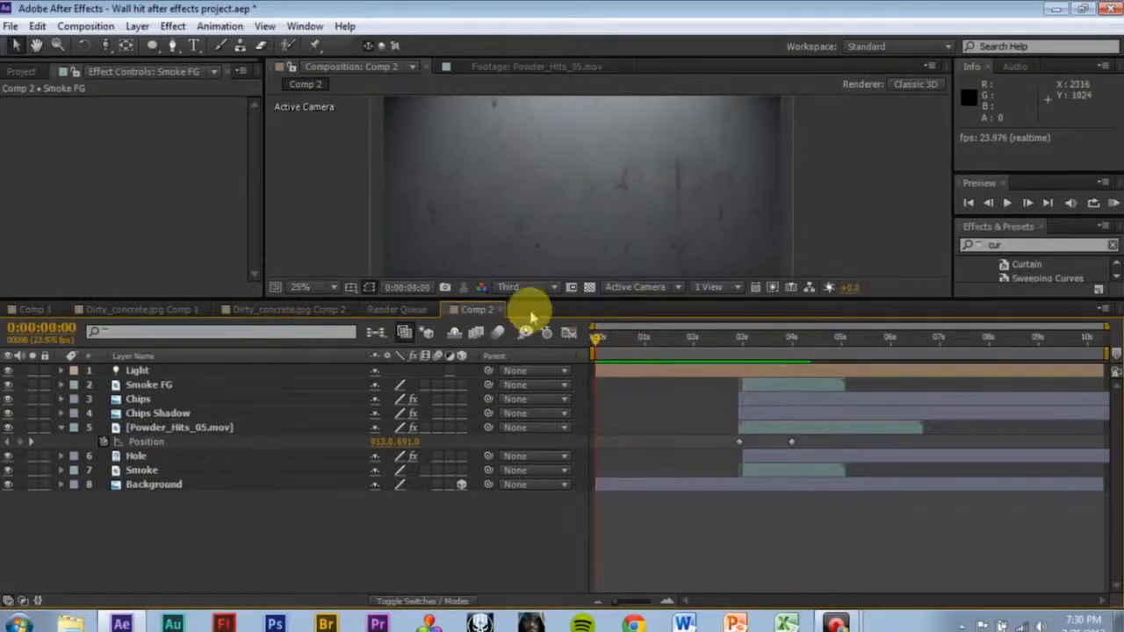
{"action": "key", "text": "space"}
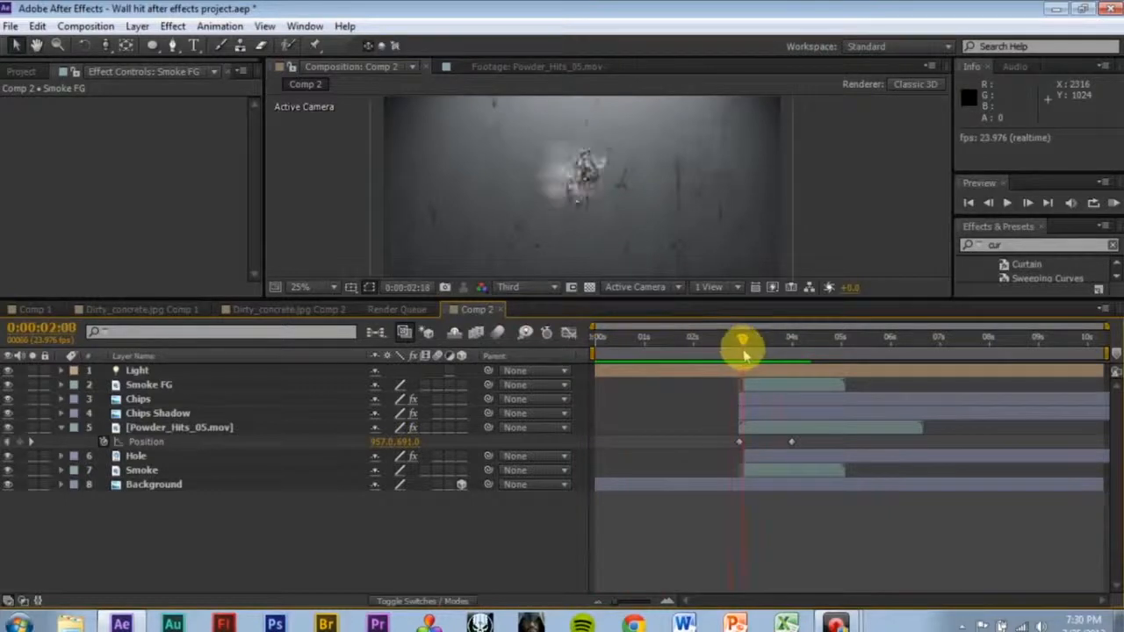
- At 0:00:03:00, lower the Ambient Light in the Chips layer's Shatter lighting to 0.12
{"action": "left_click", "coordinate": [743, 351]}
{"action": "scroll", "coordinate": [589, 208], "scroll_direction": "up", "scroll_amount": 2}
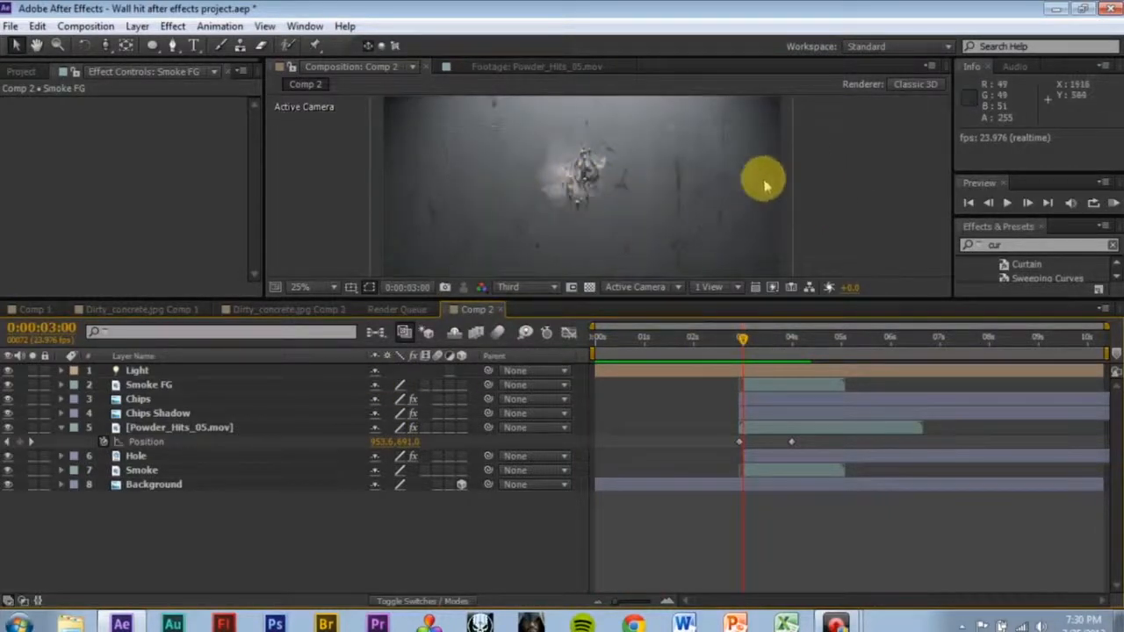
{"action": "left_click", "coordinate": [175, 399]}
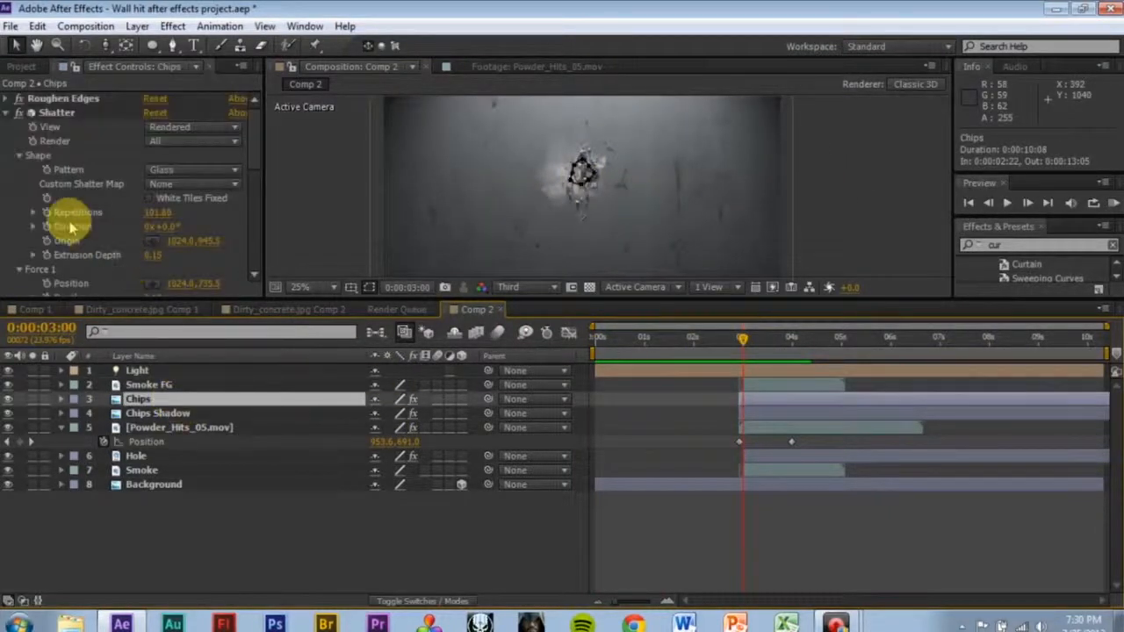
{"action": "scroll", "coordinate": [74, 237], "scroll_direction": "down", "scroll_amount": 6}
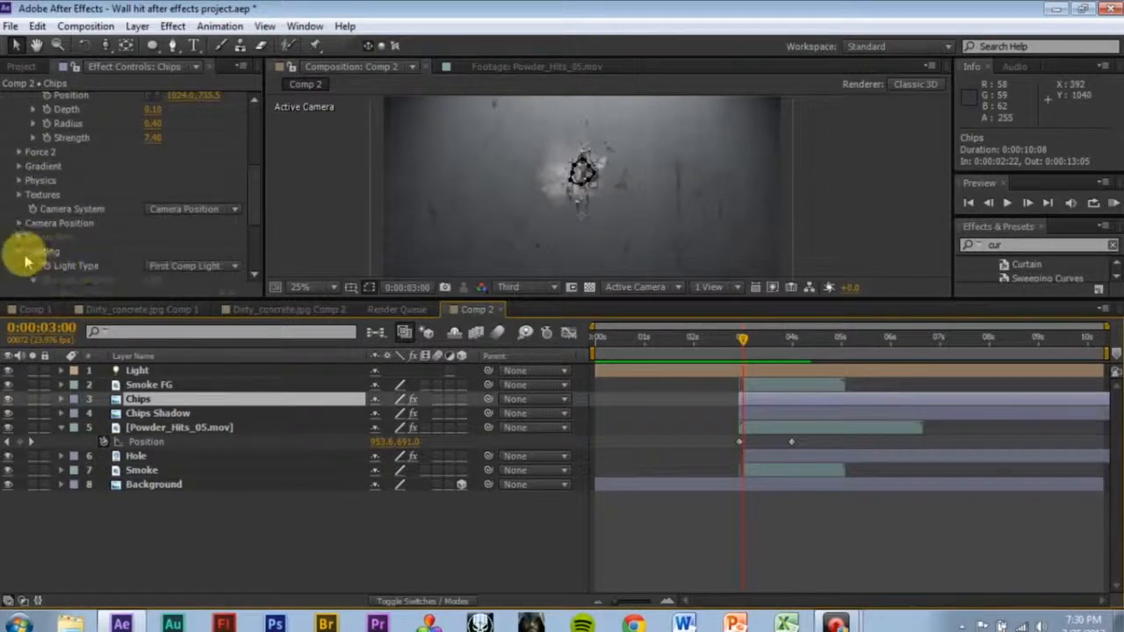
{"action": "scroll", "coordinate": [87, 263], "scroll_direction": "down", "scroll_amount": 5}
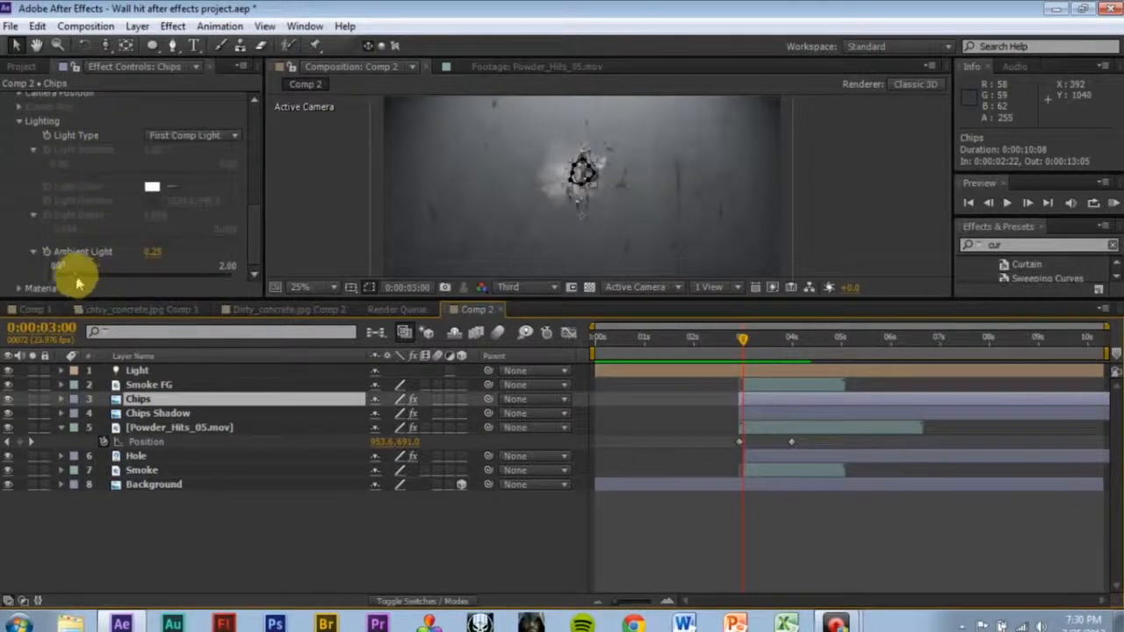
{"action": "left_click_drag", "start_coordinate": [76, 276], "coordinate": [55, 274]}
{"action": "left_click", "coordinate": [798, 201]}
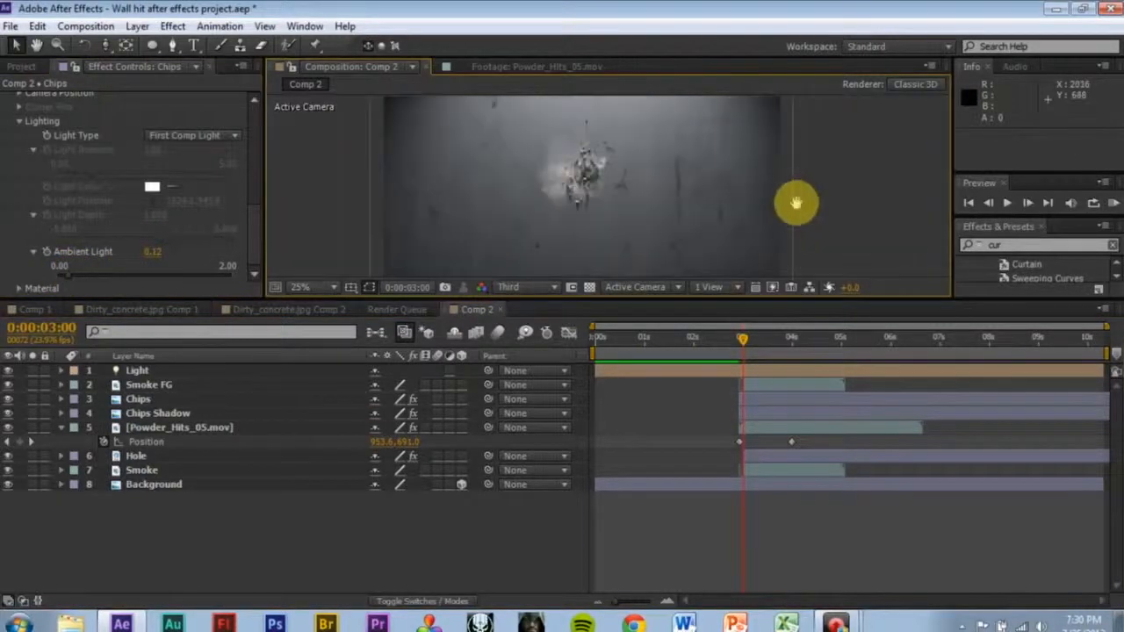
- Examine the flying chips up close through 0:00:03:05 and look over the Chips layer's Shatter settings
{"action": "key", "text": "space"}
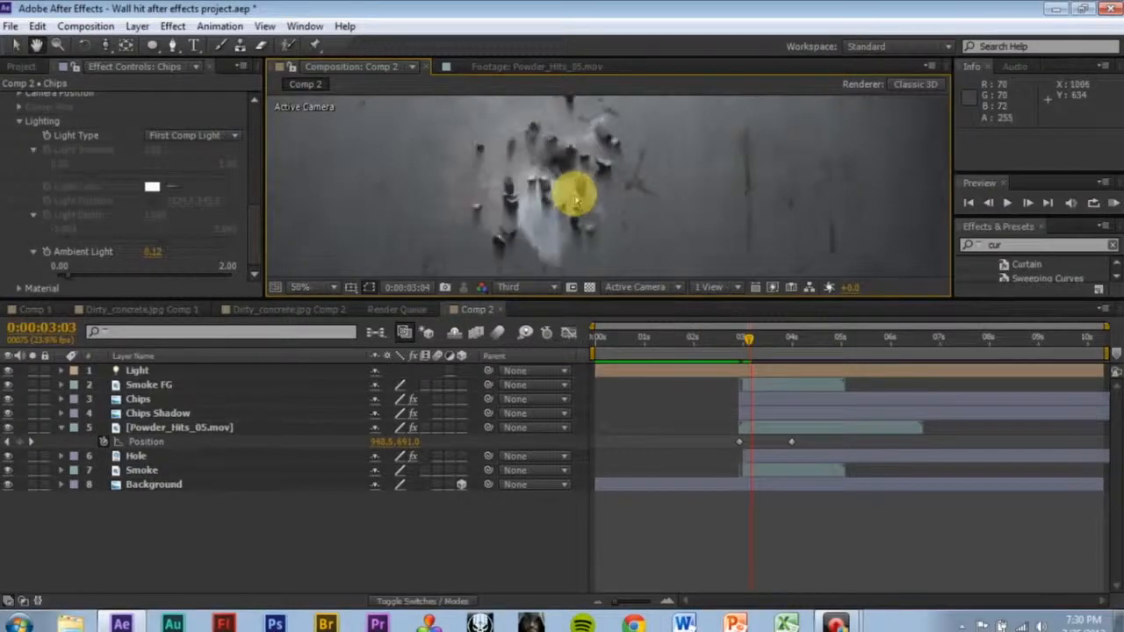
{"action": "scroll", "coordinate": [575, 206], "scroll_direction": "down", "scroll_amount": 1}
{"action": "scroll", "coordinate": [83, 176], "scroll_direction": "up", "scroll_amount": 8}
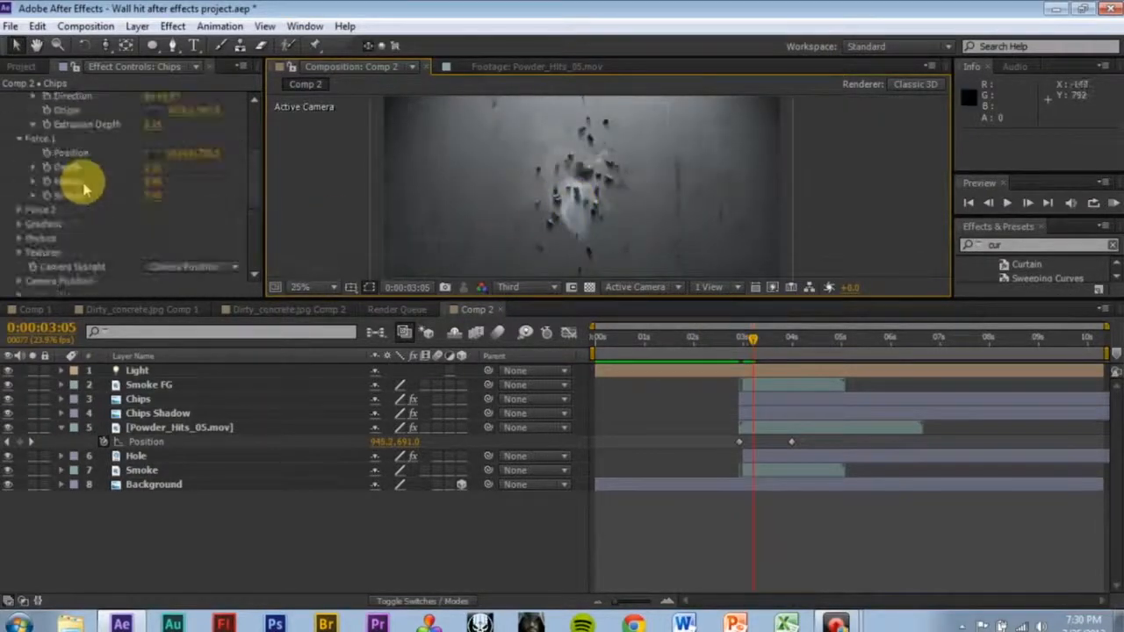
{"action": "scroll", "coordinate": [145, 211], "scroll_direction": "down", "scroll_amount": 3}
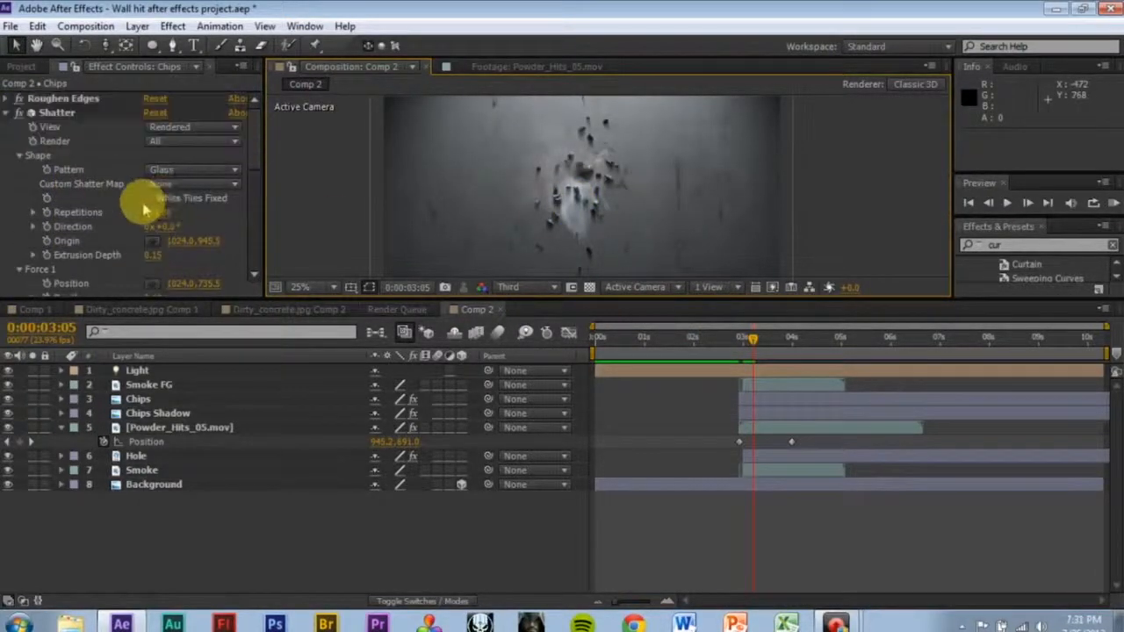
- Set the Force 1 Strength in the Chips layer's Shatter effect to 11
{"action": "scroll", "coordinate": [143, 212], "scroll_direction": "down", "scroll_amount": 1}
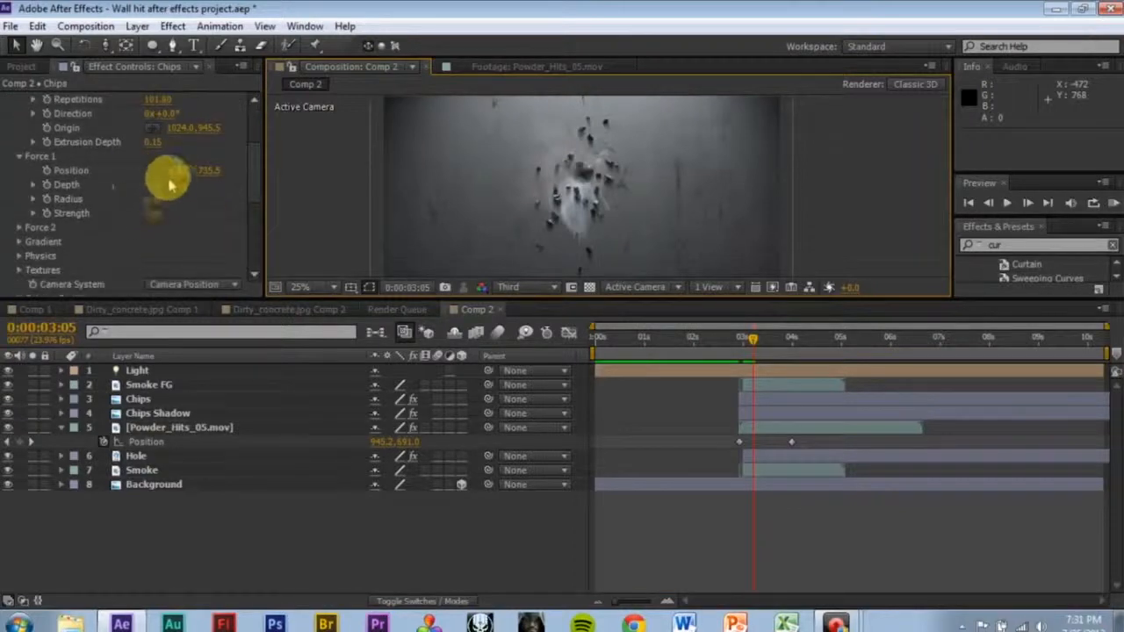
{"action": "left_click", "coordinate": [151, 211]}
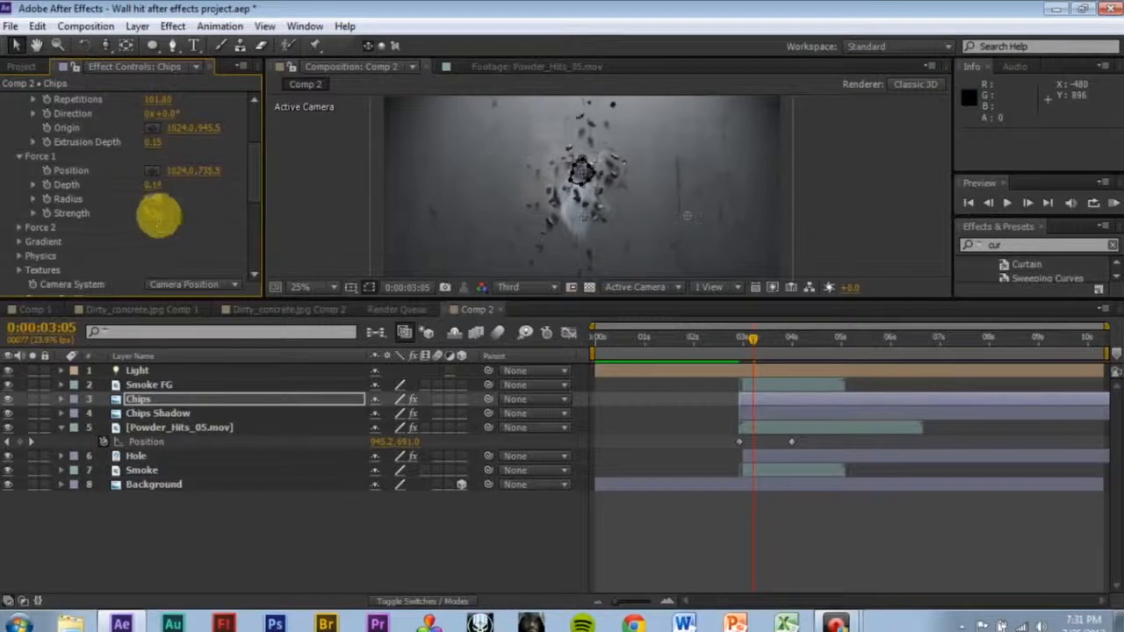
- Preview the wall hit with the changed chip force, replaying it from 0:00:02:14
{"action": "left_click", "coordinate": [732, 351]}
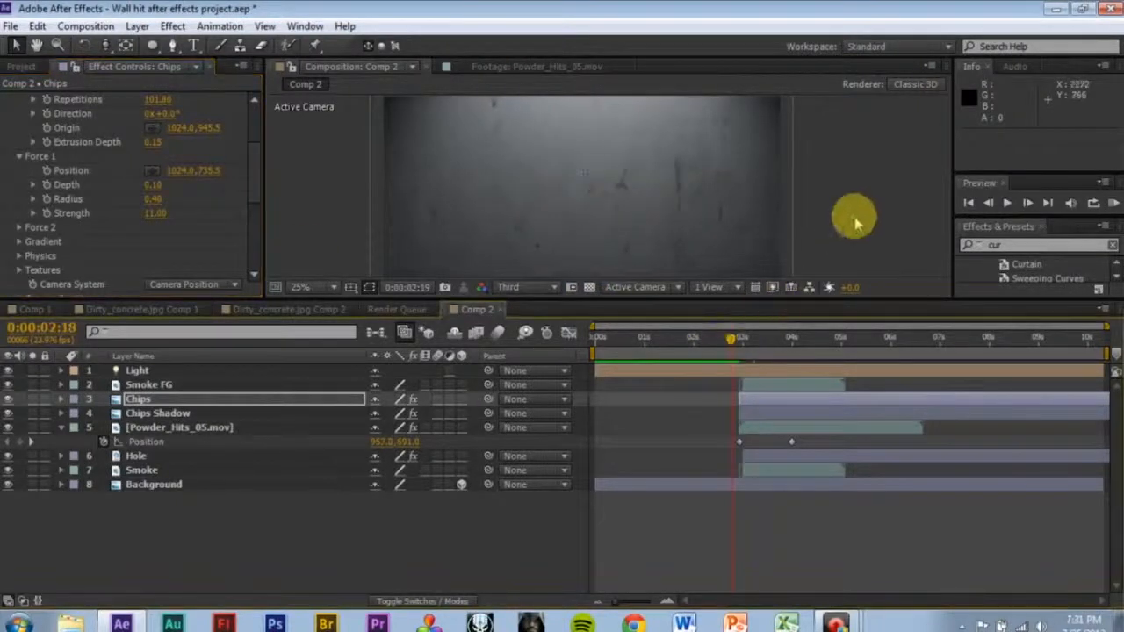
{"action": "left_click", "coordinate": [856, 219]}
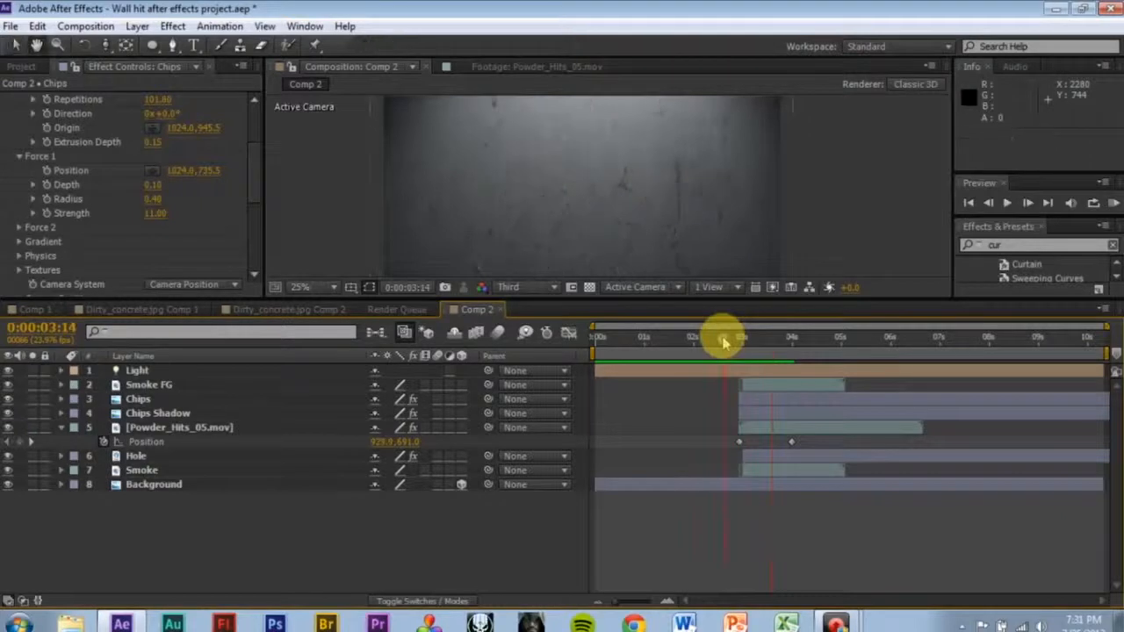
{"action": "left_click", "coordinate": [722, 343]}
{"action": "key", "text": "space"}
{"action": "key", "text": "space"}
{"action": "left_click", "coordinate": [723, 342]}
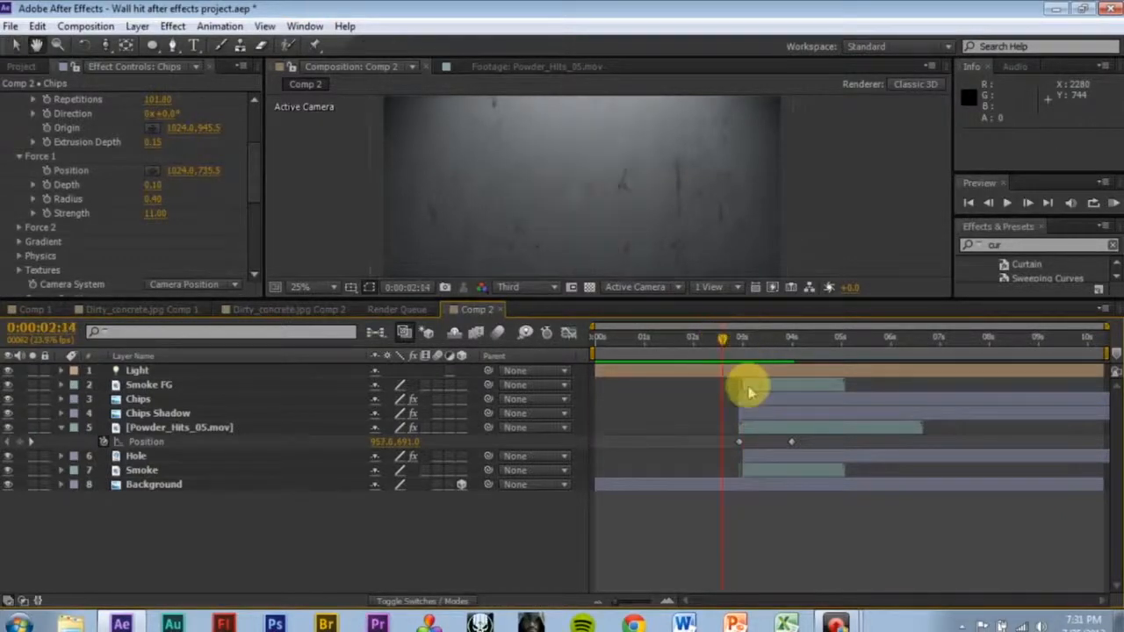
{"action": "key", "text": "space"}
{"action": "key", "text": "space"}
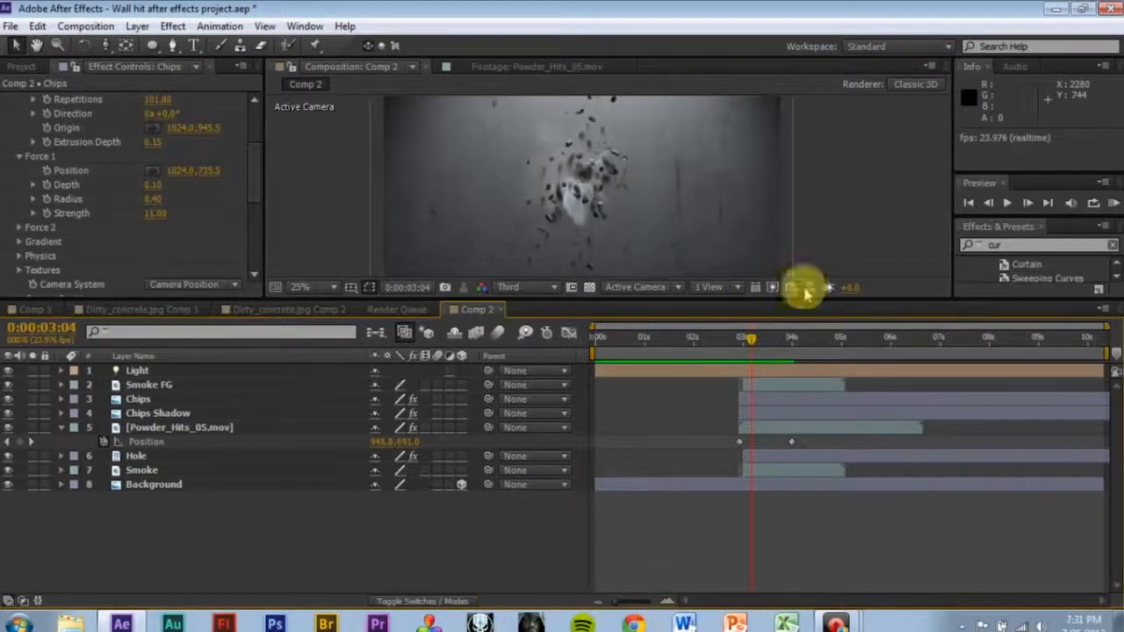
- Switch to Chrome, go to videocopilot.net, search for "after shake" and open the After Shake preset page
{"action": "left_click", "coordinate": [1001, 246]}
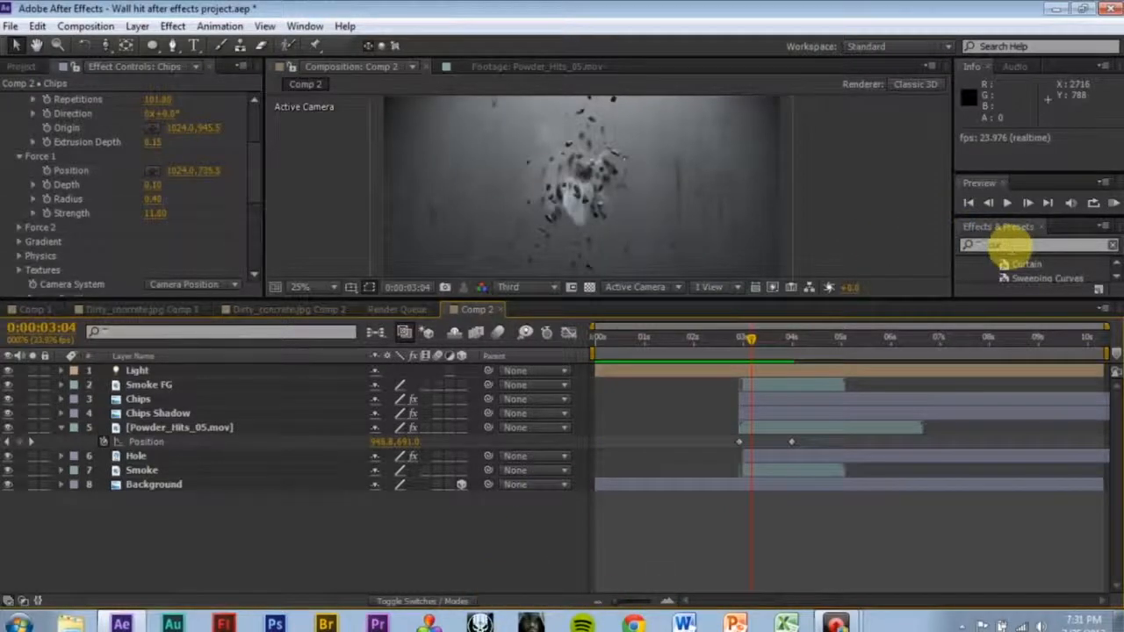
{"action": "left_click", "coordinate": [636, 626]}
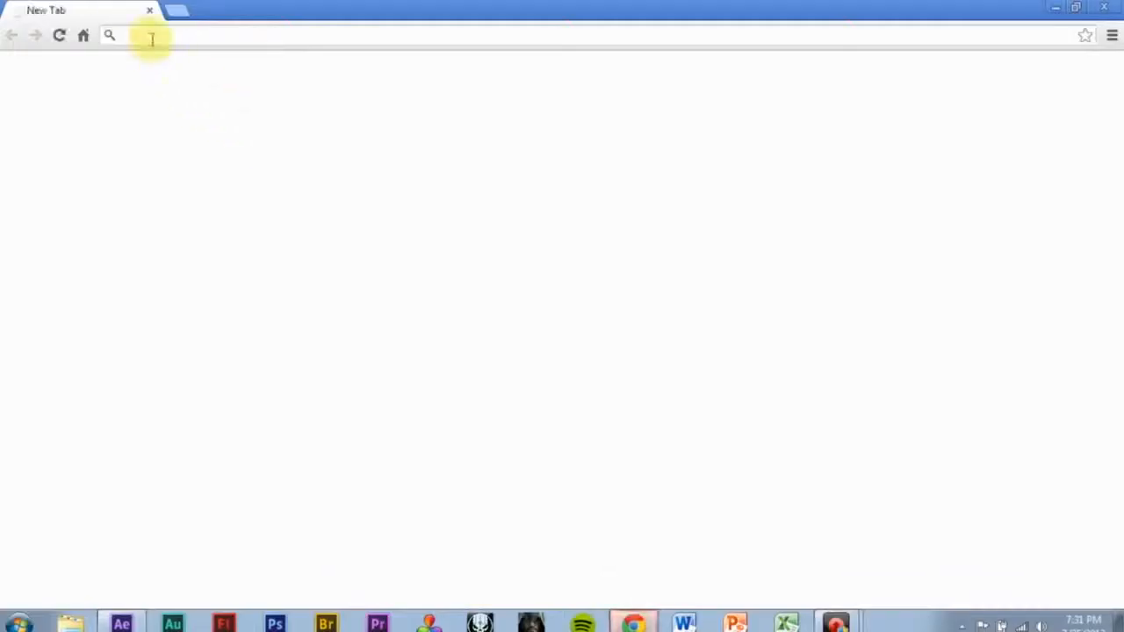
{"action": "type", "text": "v"}
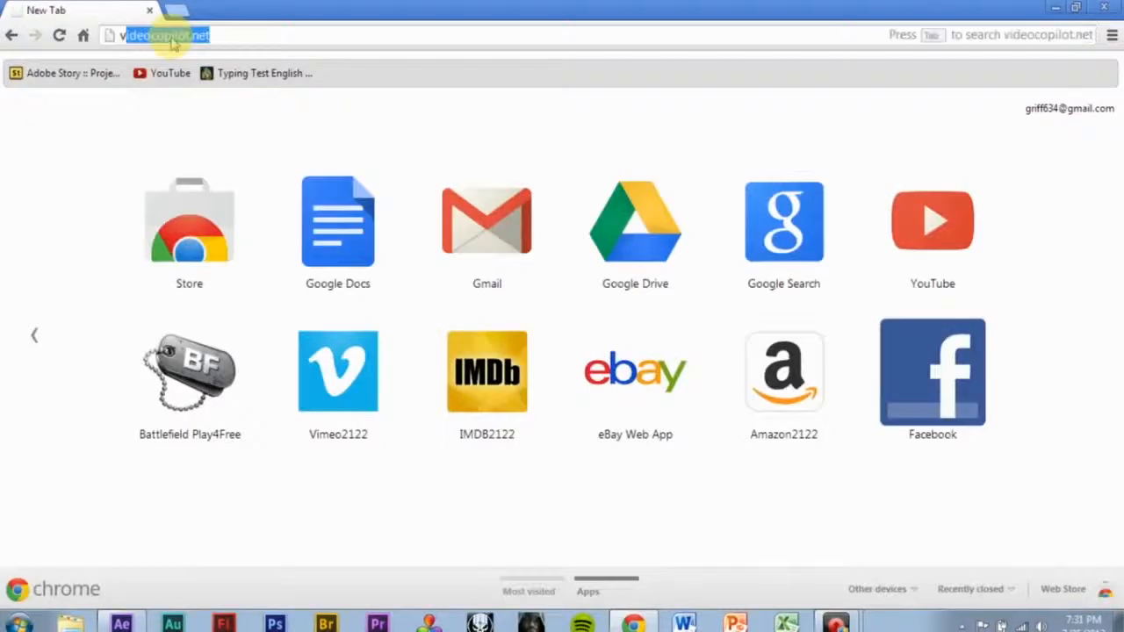
{"action": "type", "text": "id"}
{"action": "key", "text": "Return"}
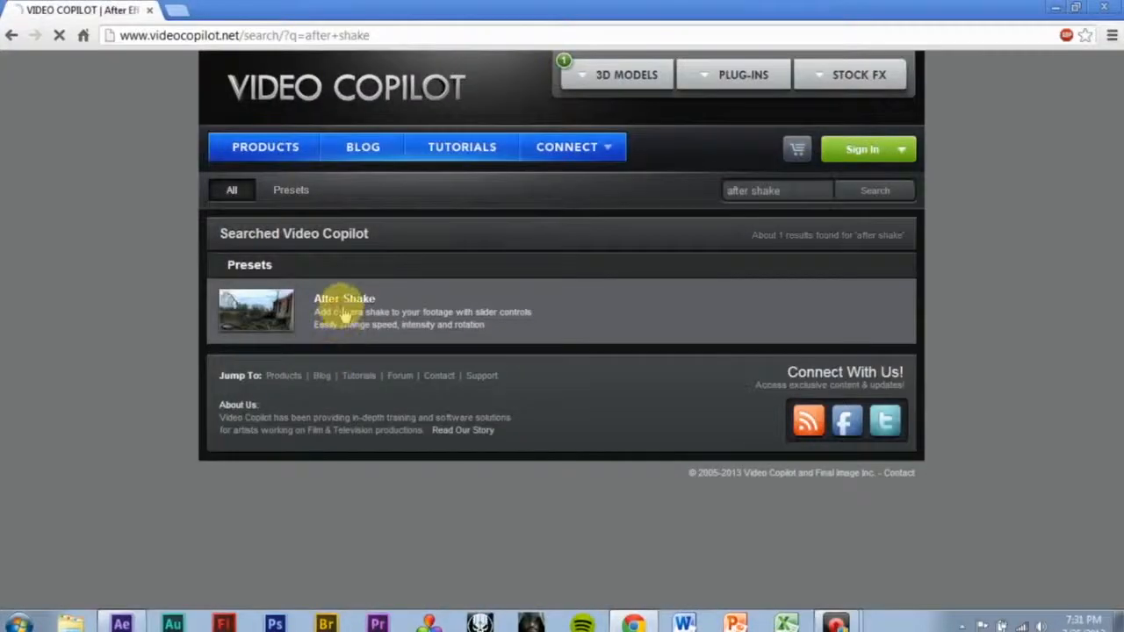
{"action": "left_click", "coordinate": [344, 307]}
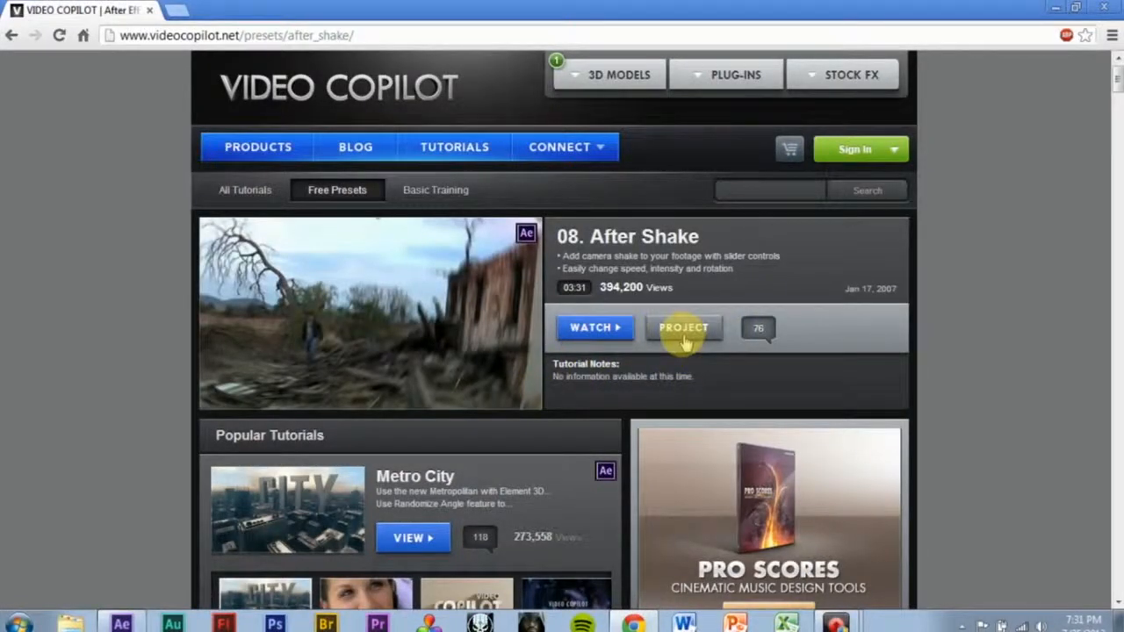
- Look over the After Shake preset's title, description and project download on its page
{"action": "left_click", "coordinate": [684, 341]}
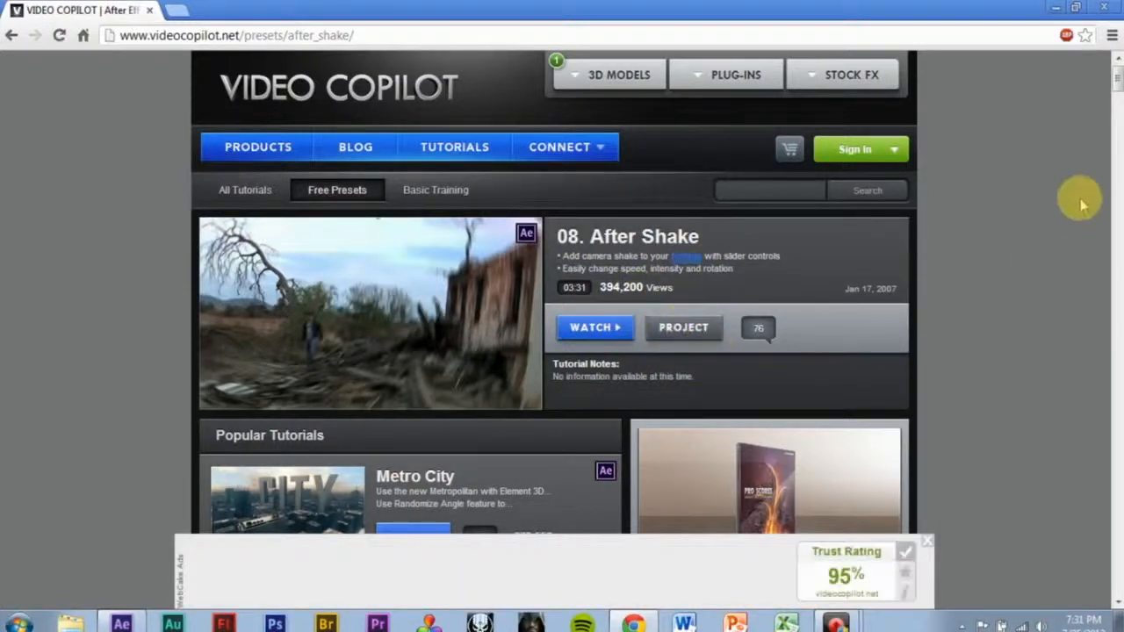
{"action": "scroll", "coordinate": [1113, 79], "scroll_direction": "down", "scroll_amount": 1}
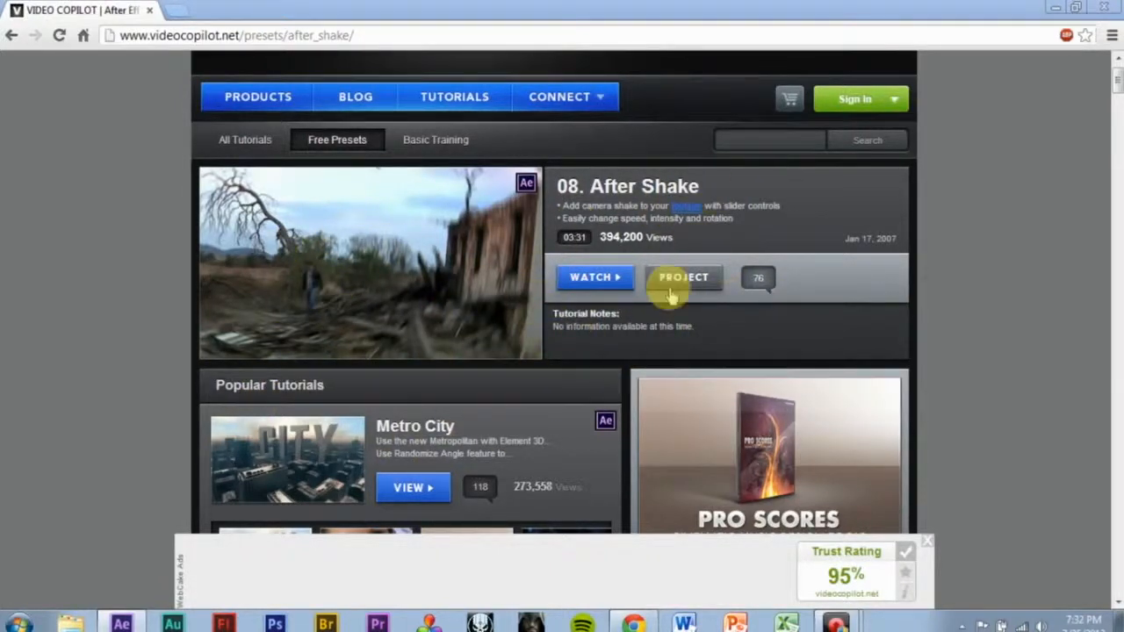
{"action": "left_click_drag", "start_coordinate": [591, 186], "coordinate": [558, 187]}
{"action": "left_click", "coordinate": [720, 180]}
{"action": "left_click", "coordinate": [780, 186]}
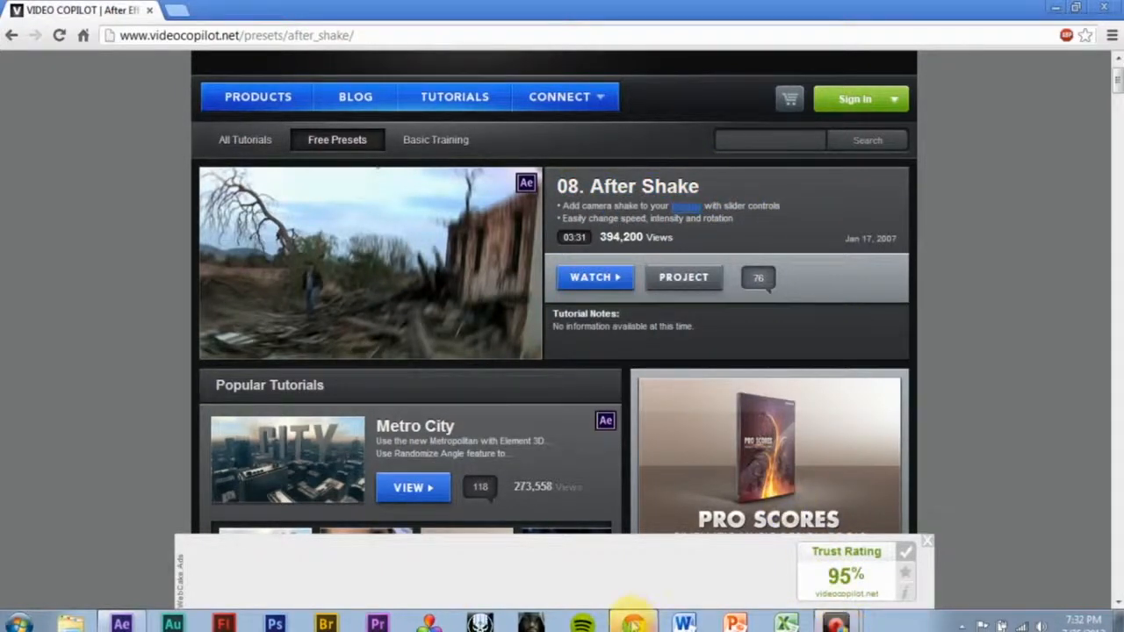
- Return to After Effects and add a null object to Comp 2 with the current time at 0:00:03:01
{"action": "left_click", "coordinate": [121, 623]}
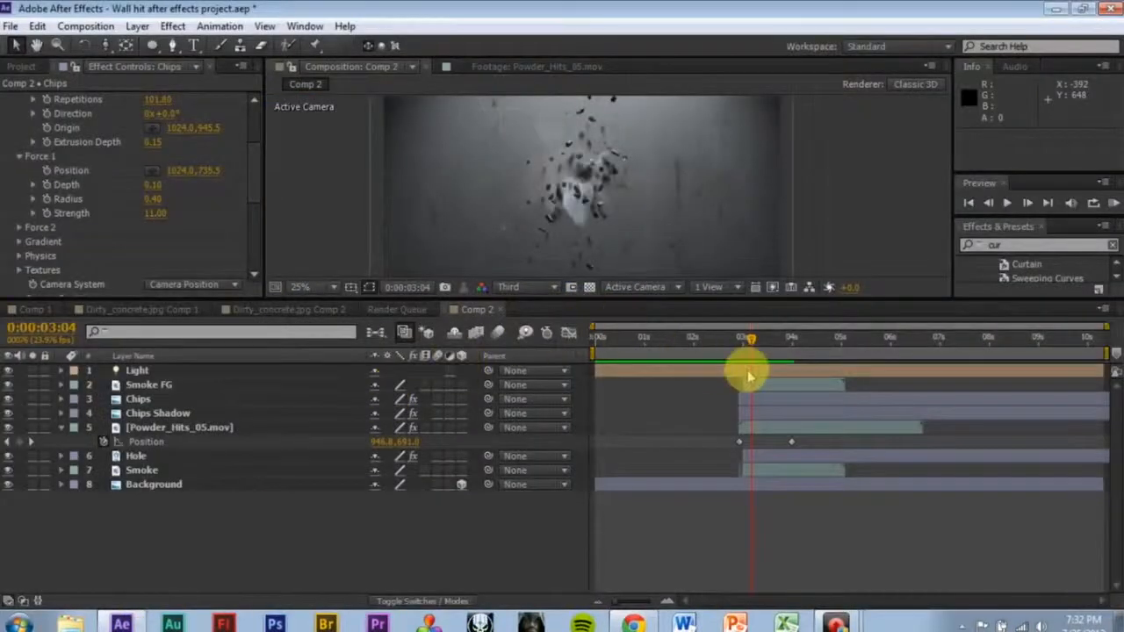
{"action": "mouse_move", "coordinate": [751, 347]}
{"action": "left_mouse_down"}
{"action": "mouse_move", "coordinate": [739, 347]}
{"action": "mouse_move", "coordinate": [760, 344]}
{"action": "mouse_move", "coordinate": [743, 346]}
{"action": "left_mouse_up"}
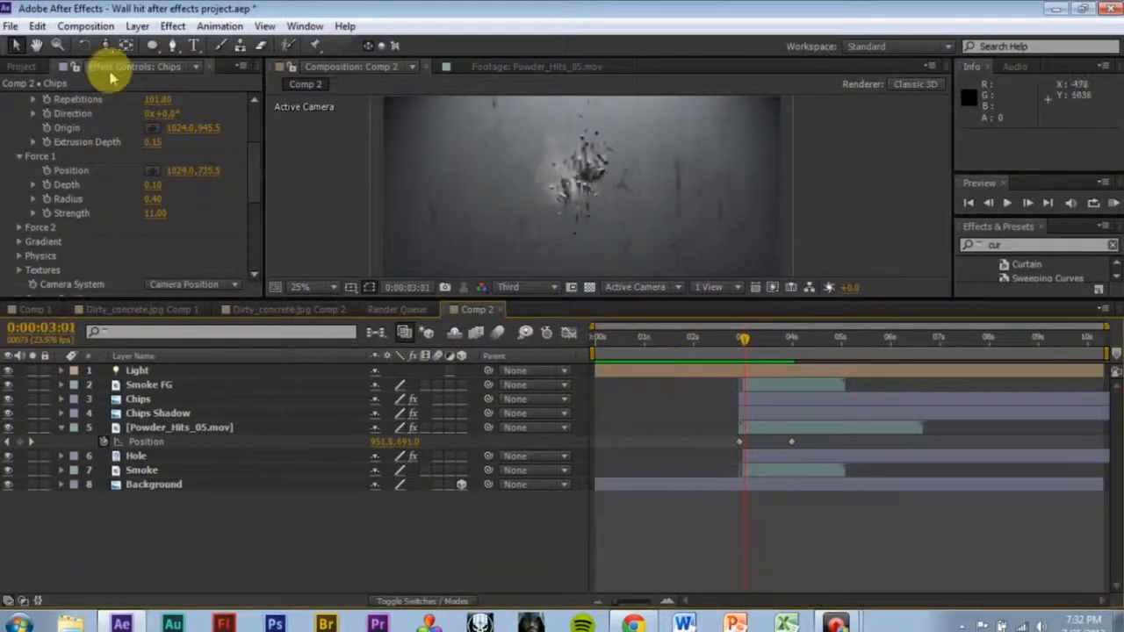
{"action": "left_click", "coordinate": [140, 25]}
{"action": "mouse_move", "coordinate": [193, 38]}
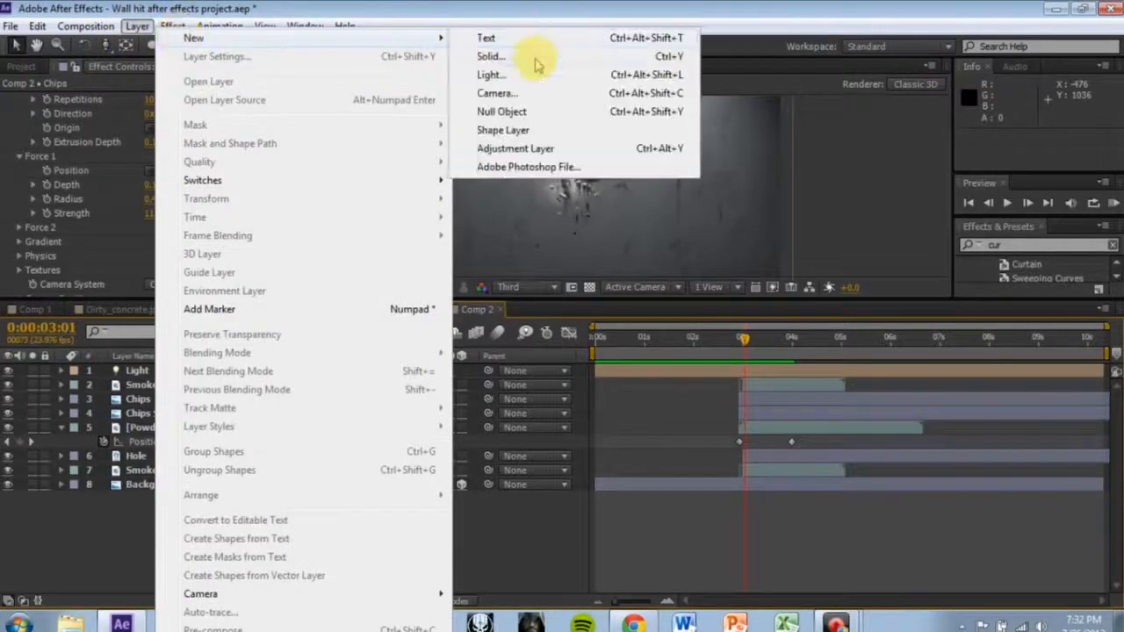
{"action": "left_click", "coordinate": [513, 109]}
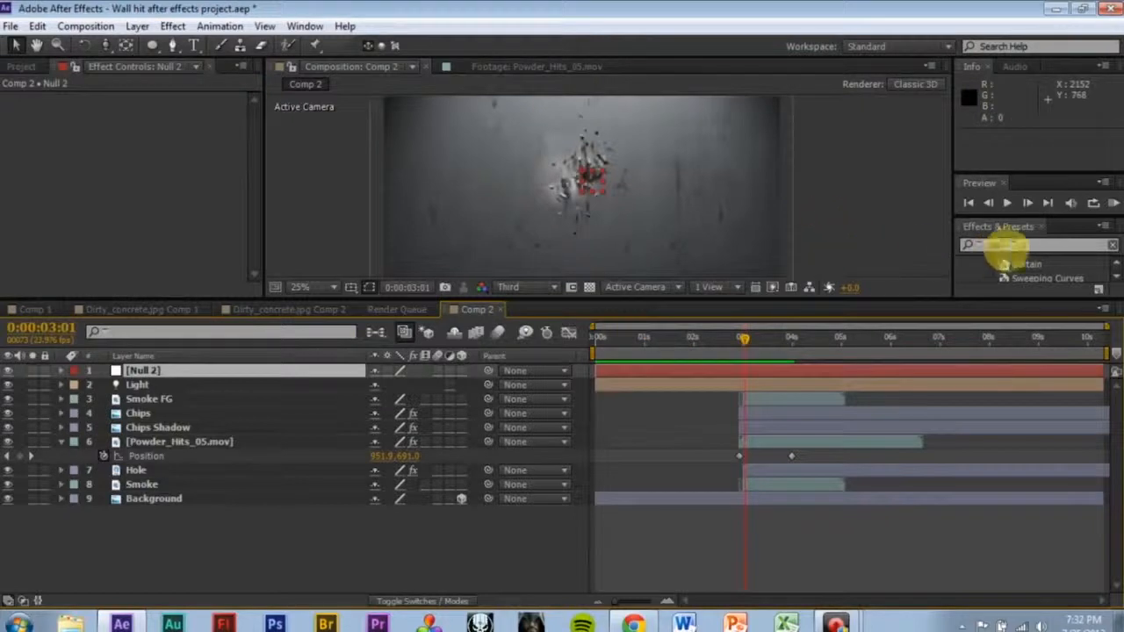
- Find the After Shake presets by searching for "after" and apply AfterShake_Null to the new null layer
{"action": "left_click", "coordinate": [1021, 244]}
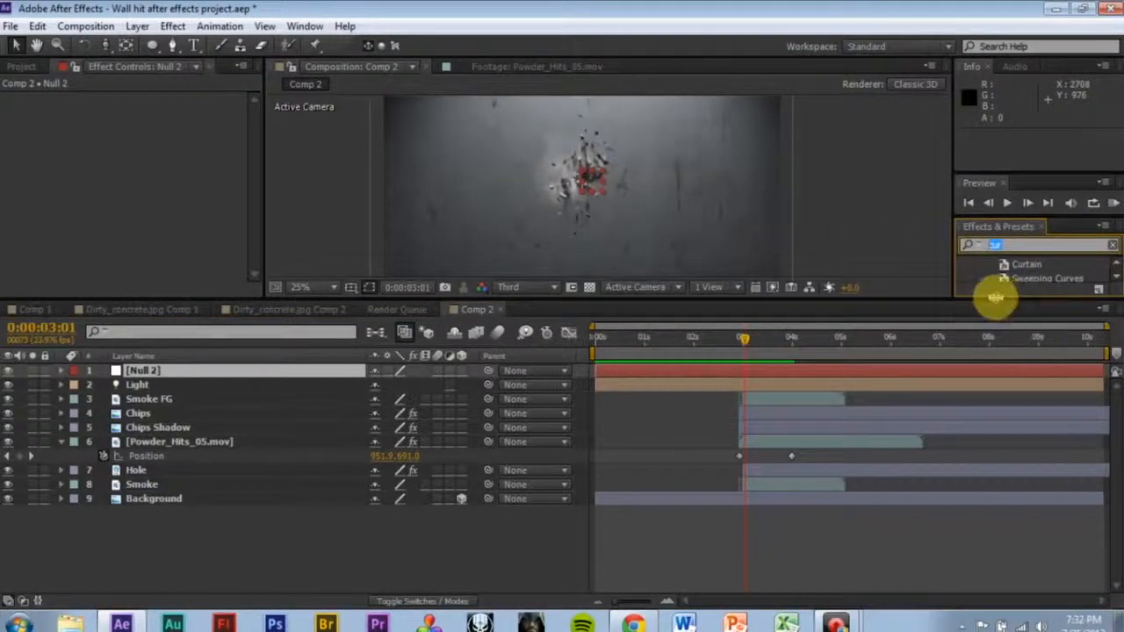
{"action": "left_click_drag", "start_coordinate": [995, 299], "coordinate": [995, 389]}
{"action": "type", "text": "af"}
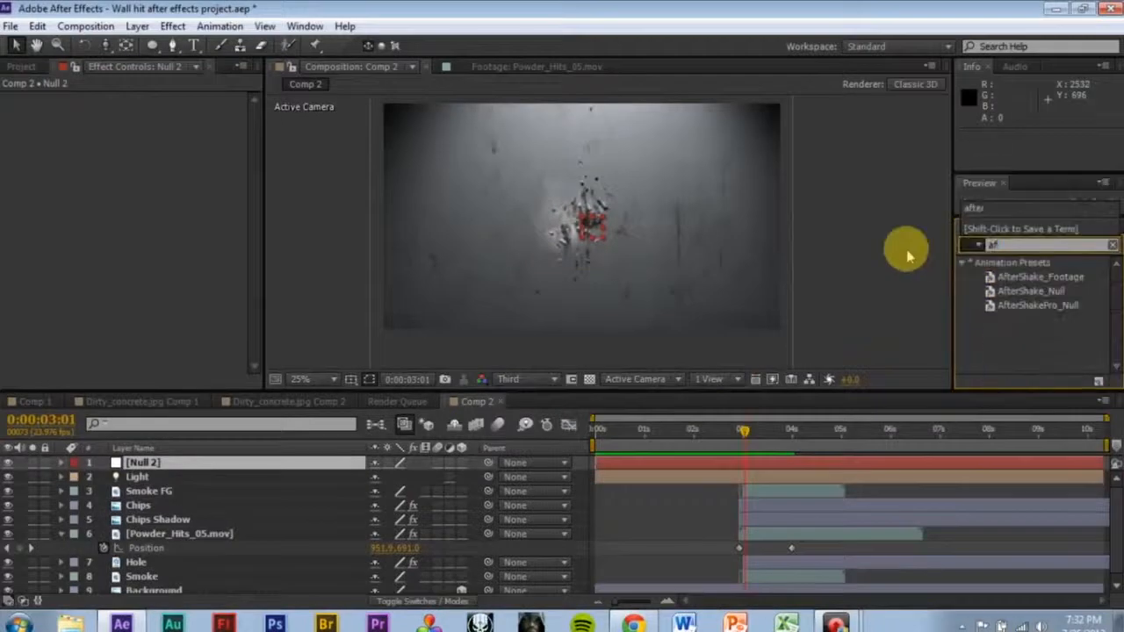
{"action": "type", "text": "ter"}
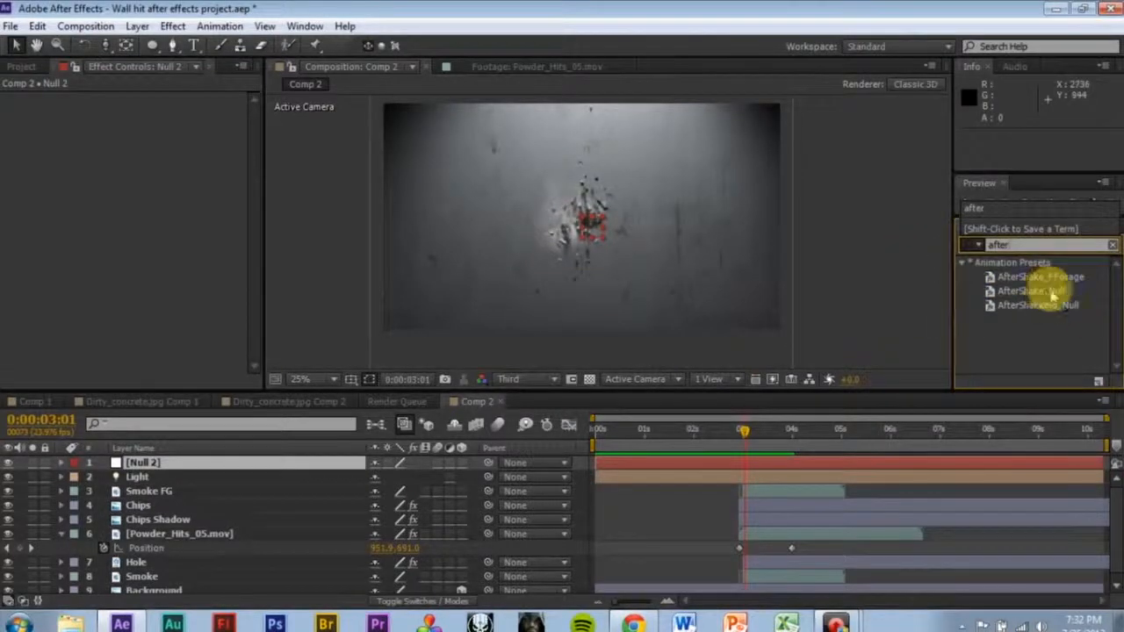
{"action": "left_click", "coordinate": [1050, 293]}
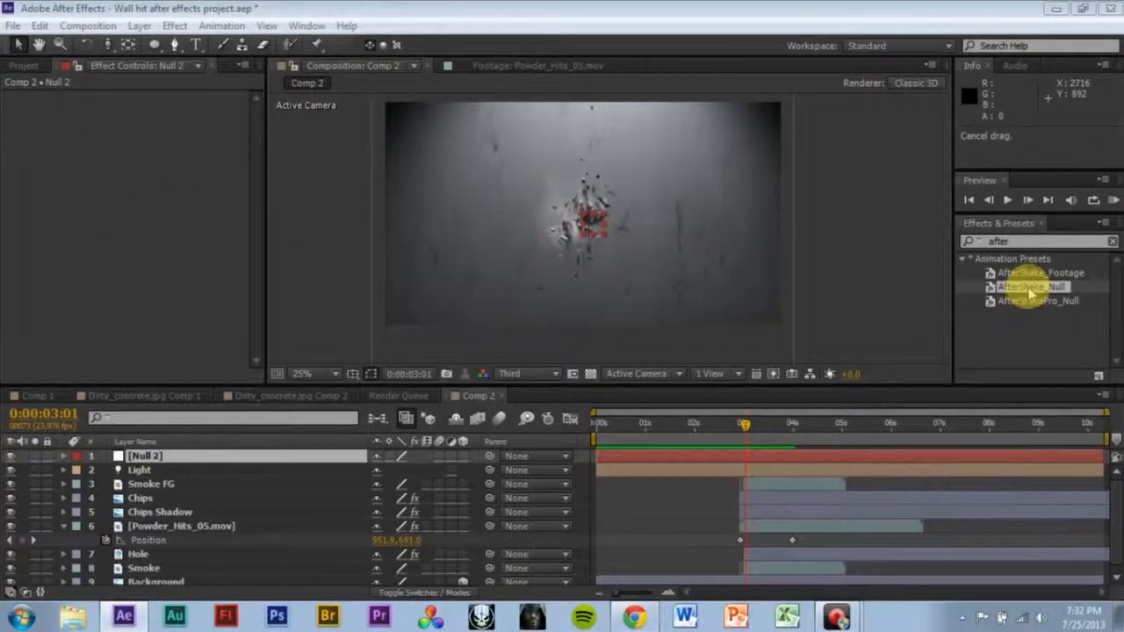
{"action": "left_click_drag", "start_coordinate": [1029, 287], "coordinate": [211, 454]}
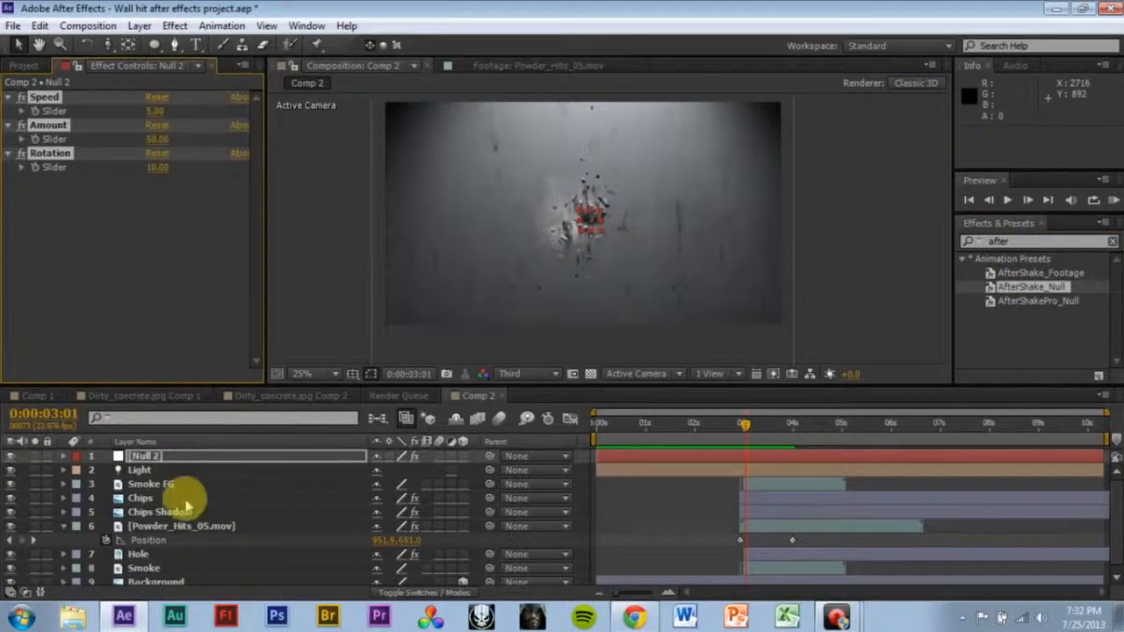
- Rename the null layer as Shaky
{"action": "left_click", "coordinate": [182, 455]}
{"action": "key", "text": "Return"}
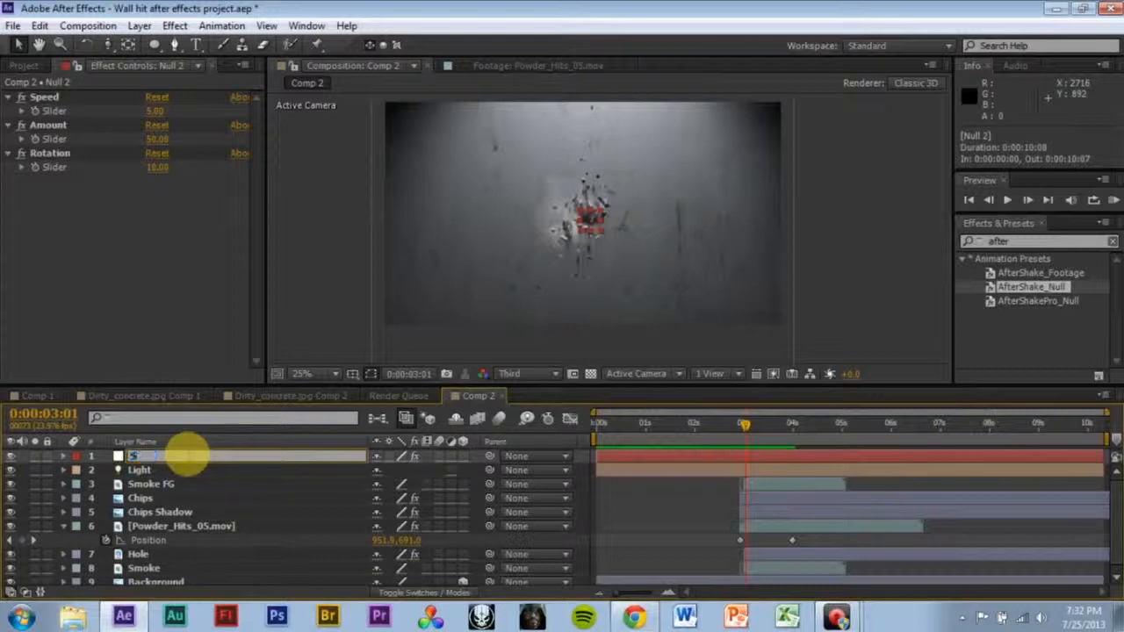
{"action": "type", "text": "Shaky"}
{"action": "key", "text": "Return"}
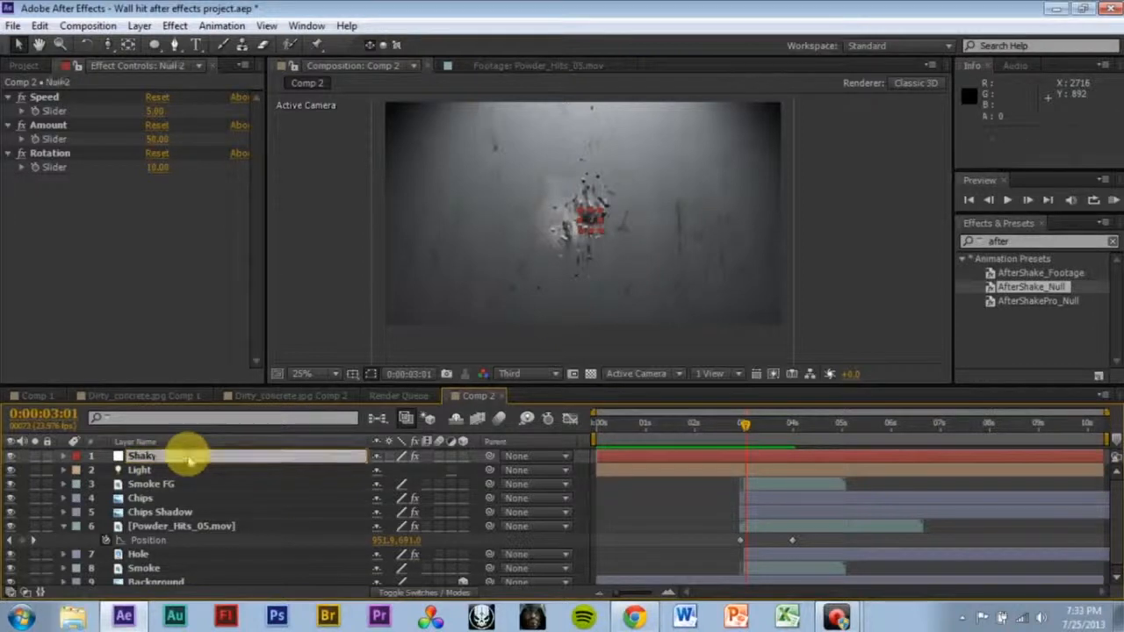
- Rename the Powder_Hits_05.mov layer as Falloff
{"action": "scroll", "coordinate": [251, 514], "scroll_direction": "down", "scroll_amount": 1}
{"action": "left_click", "coordinate": [173, 522]}
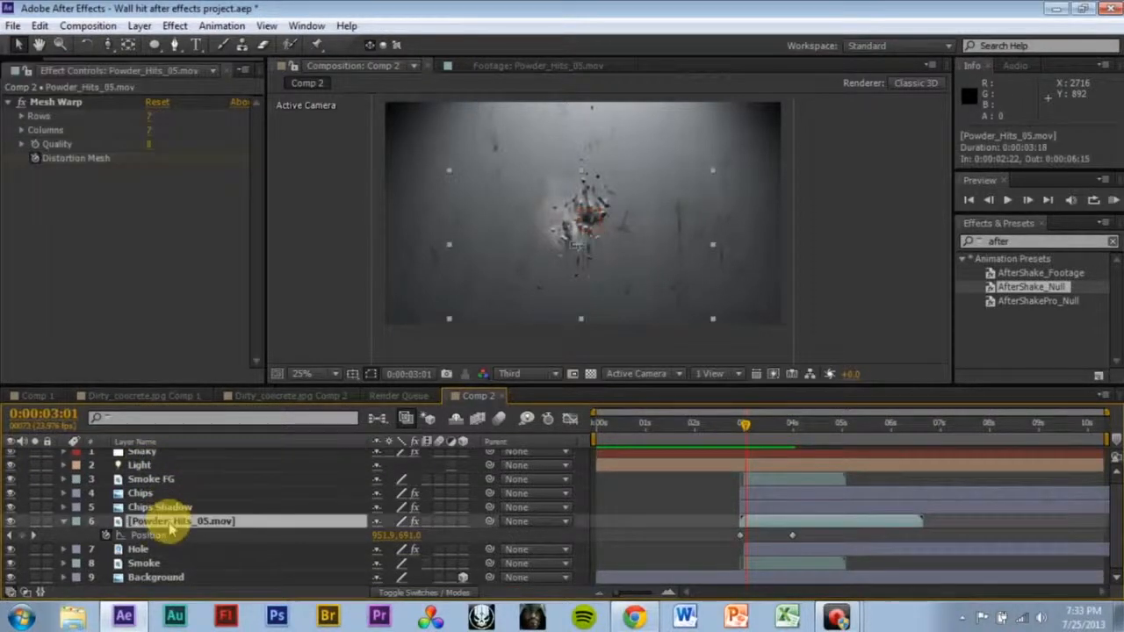
{"action": "key", "text": "Return"}
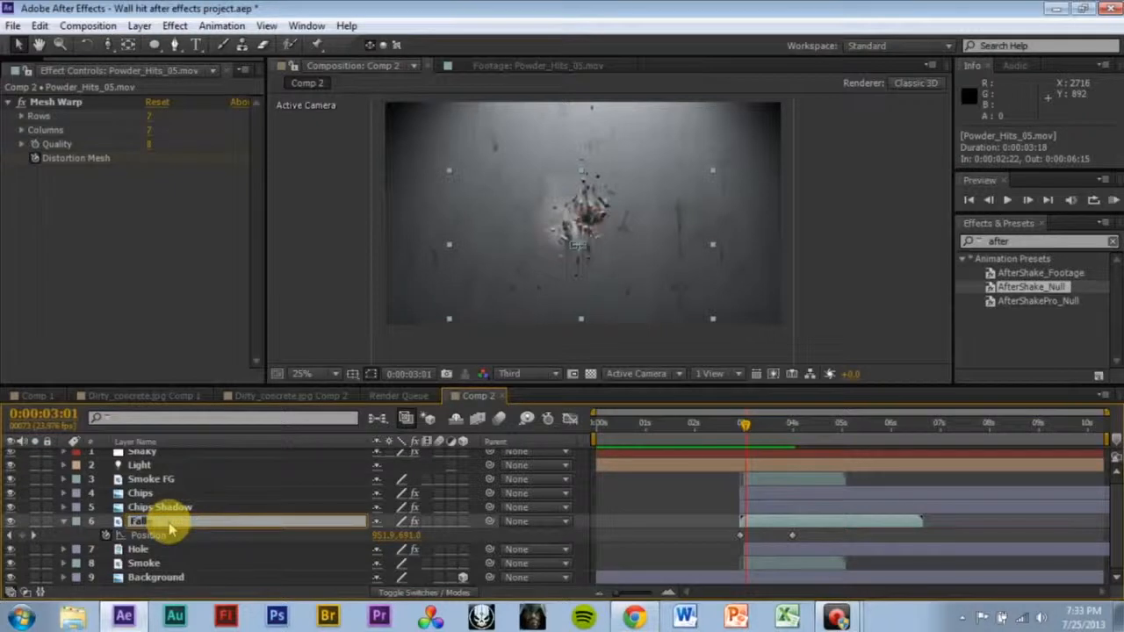
{"action": "type", "text": "Falloff"}
{"action": "key", "text": "Return"}
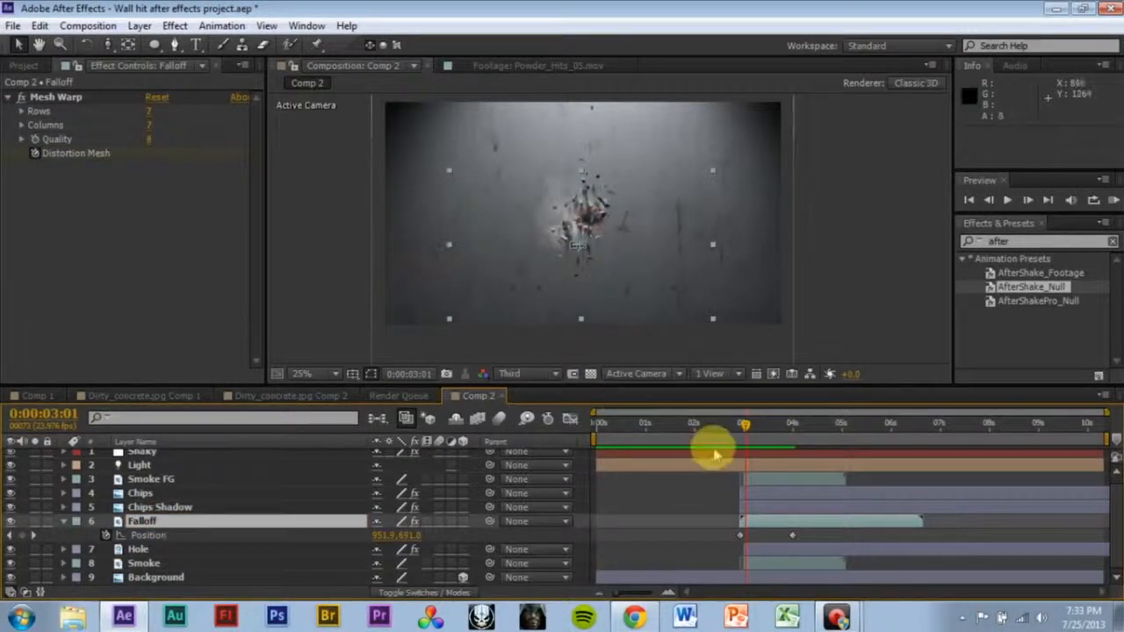
- Select the Shaky null layer and move the current time back to 0:00:00:20
{"action": "scroll", "coordinate": [154, 461], "scroll_direction": "up", "scroll_amount": 1}
{"action": "left_click", "coordinate": [145, 456]}
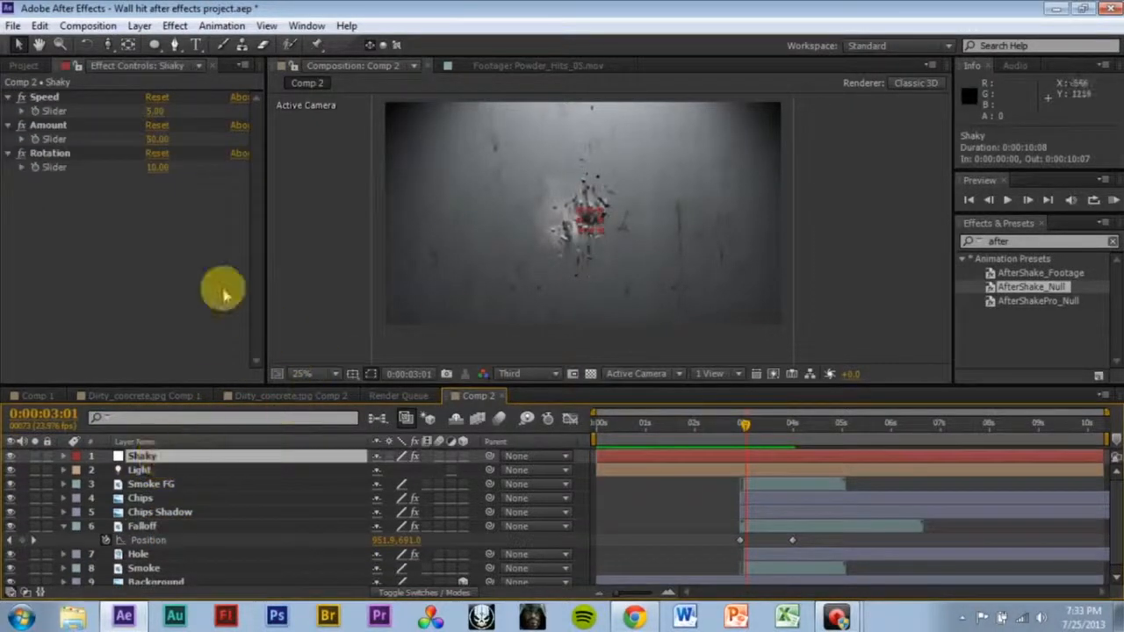
{"action": "left_click_drag", "start_coordinate": [722, 427], "coordinate": [625, 423]}
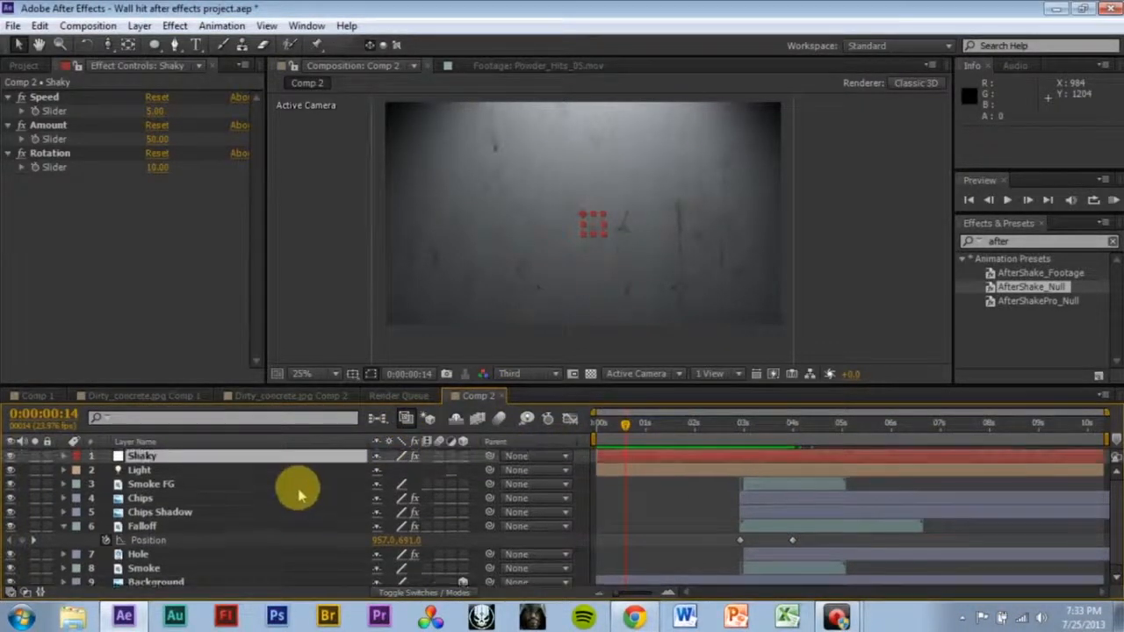
{"action": "left_click", "coordinate": [638, 423]}
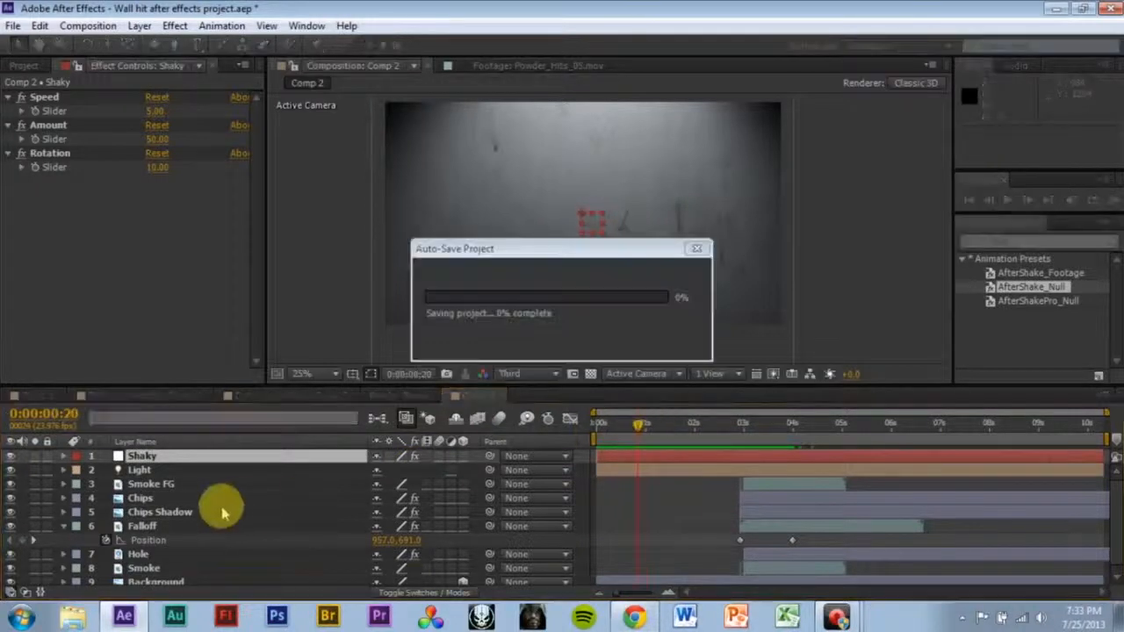
- Parent all the layers from Light down to Background to the Shaky null, collapsing the Falloff layer's properties
{"action": "left_click_drag", "start_coordinate": [431, 384], "coordinate": [447, 306]}
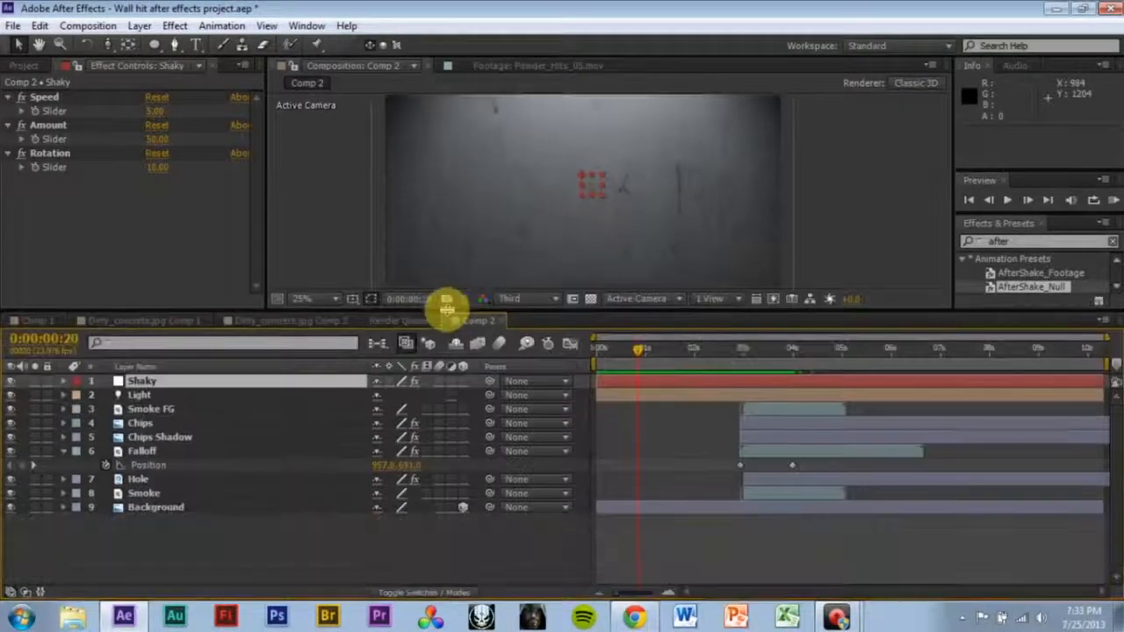
{"action": "left_click", "coordinate": [154, 397]}
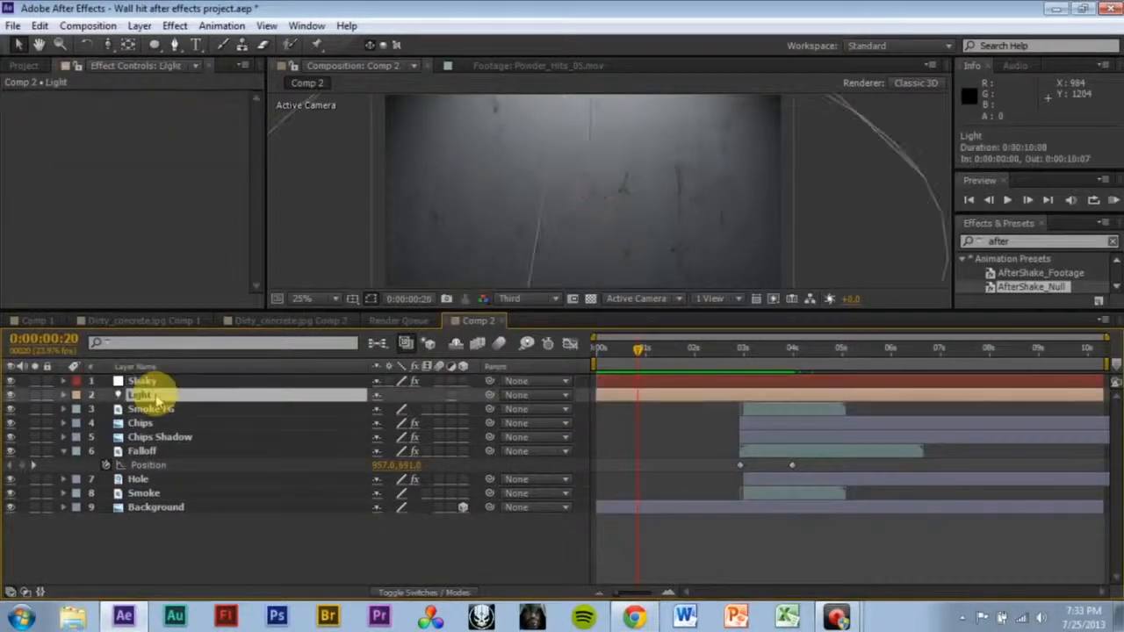
{"action": "left_click", "coordinate": [151, 508], "text": "shift"}
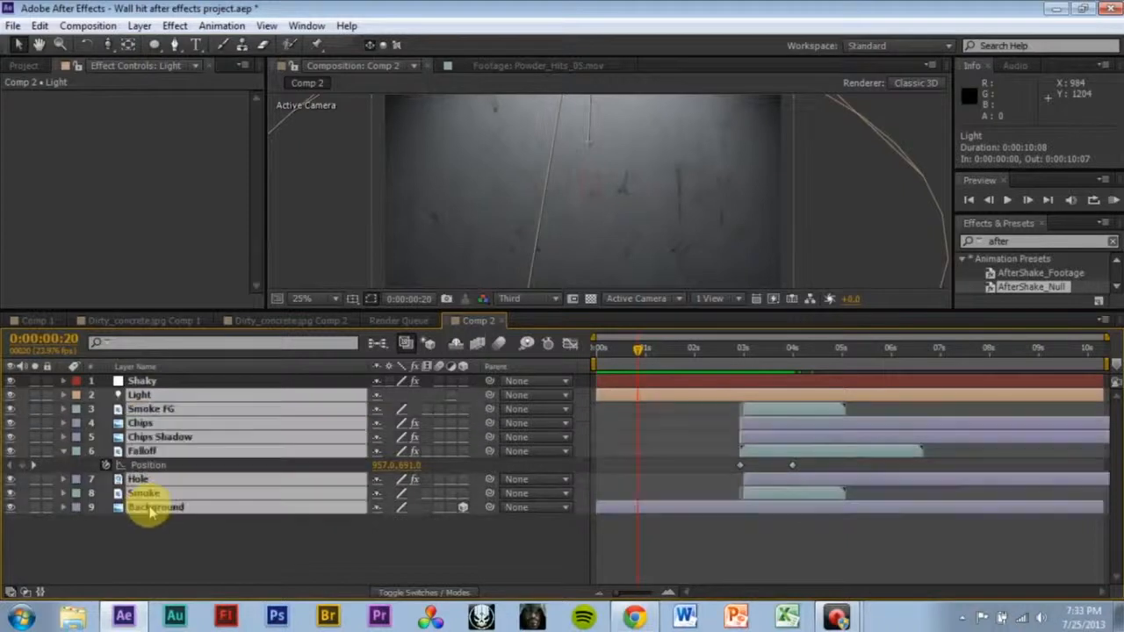
{"action": "left_click", "coordinate": [62, 451]}
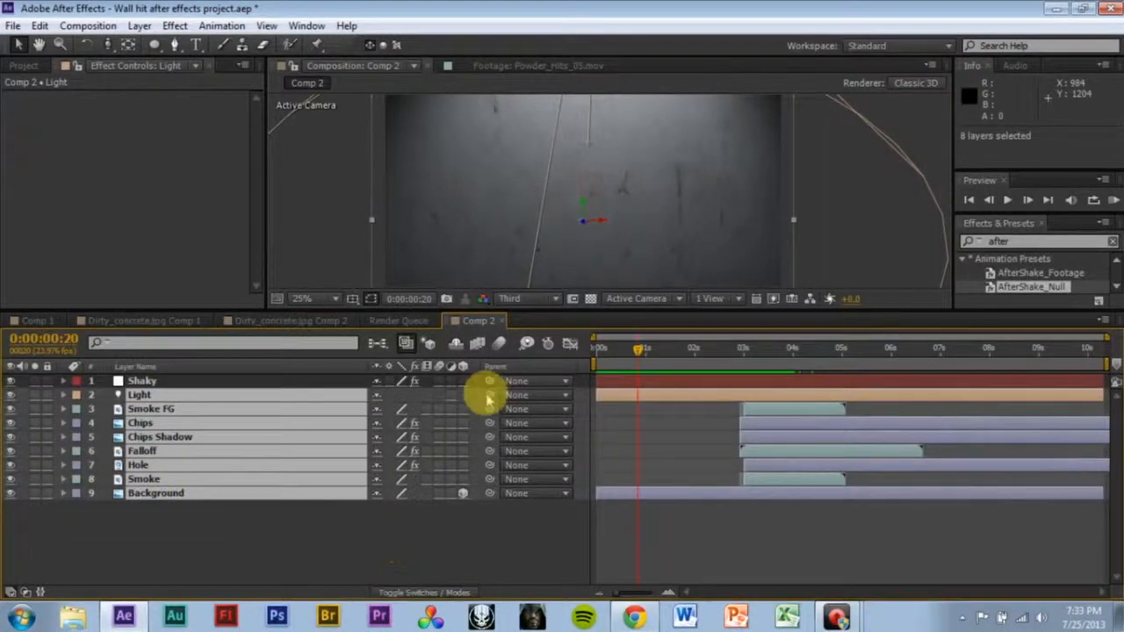
{"action": "left_click_drag", "start_coordinate": [489, 395], "coordinate": [175, 390]}
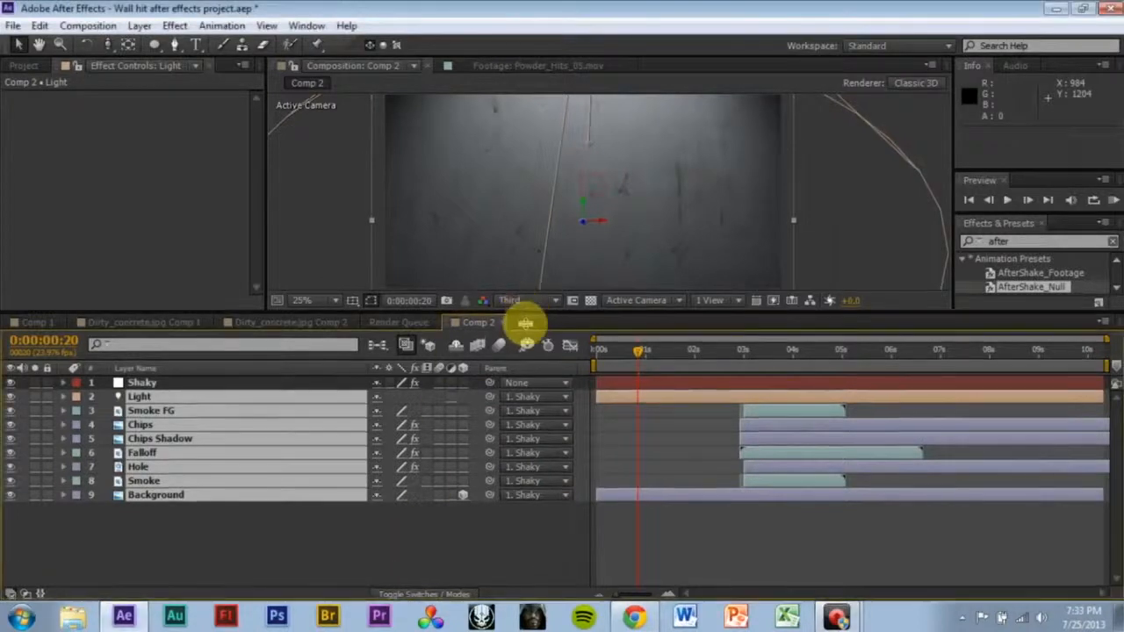
- Preview the camera shake from the start of Comp 2 through the wall impact
{"action": "left_click_drag", "start_coordinate": [522, 315], "coordinate": [525, 404]}
{"action": "left_click_drag", "start_coordinate": [639, 439], "coordinate": [509, 434]}
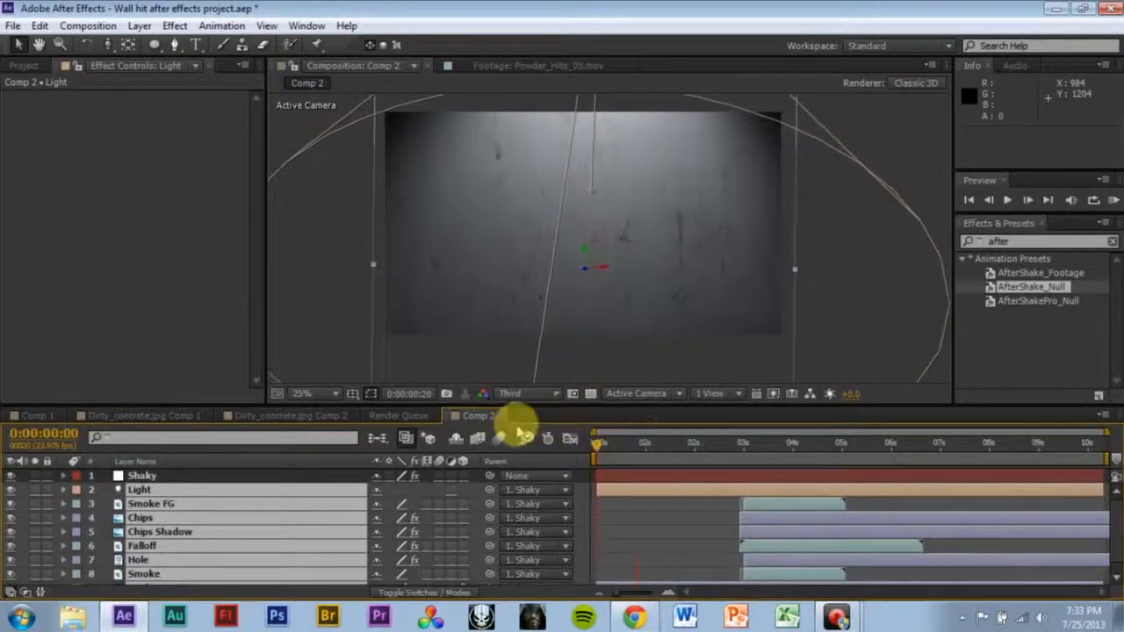
{"action": "left_click", "coordinate": [924, 178]}
{"action": "key", "text": "space"}
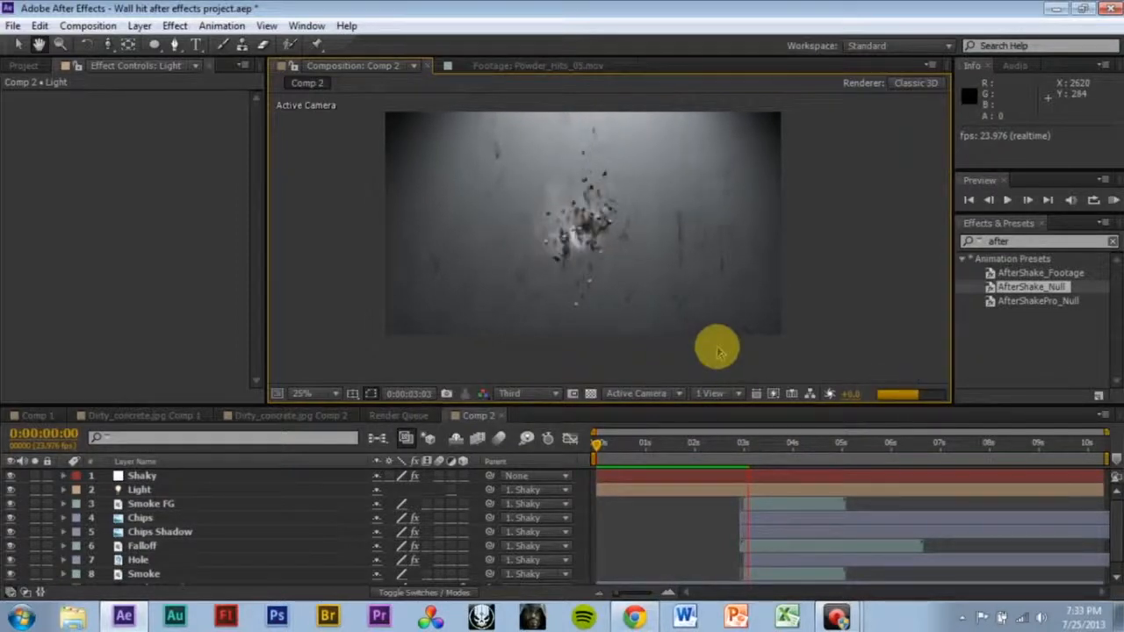
{"action": "left_click_drag", "start_coordinate": [722, 452], "coordinate": [565, 446]}
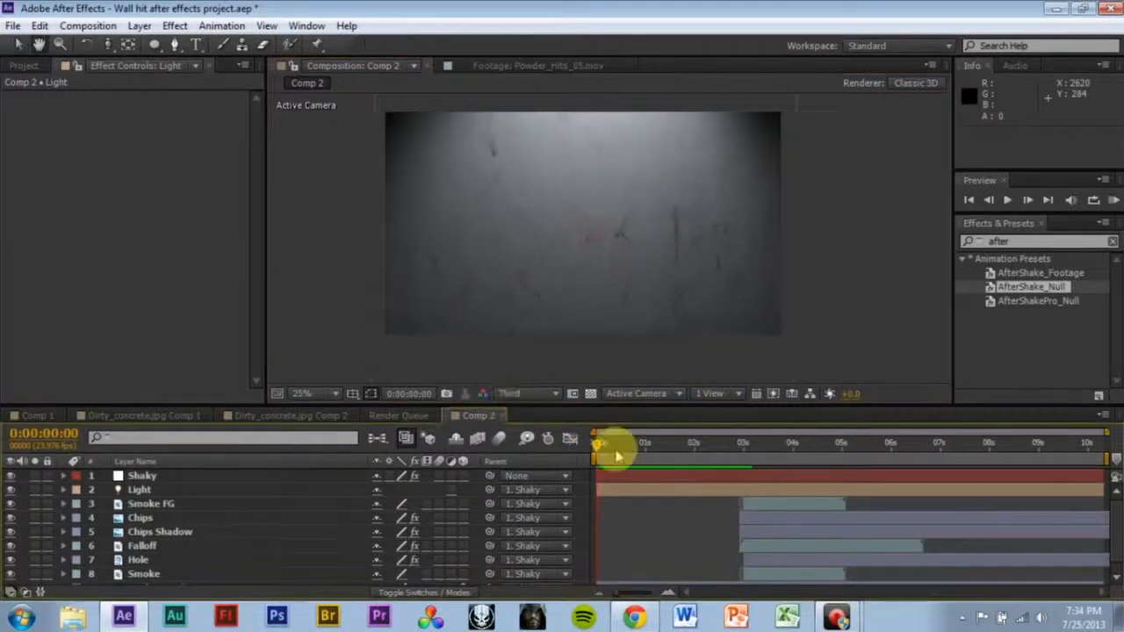
{"action": "key", "text": "space"}
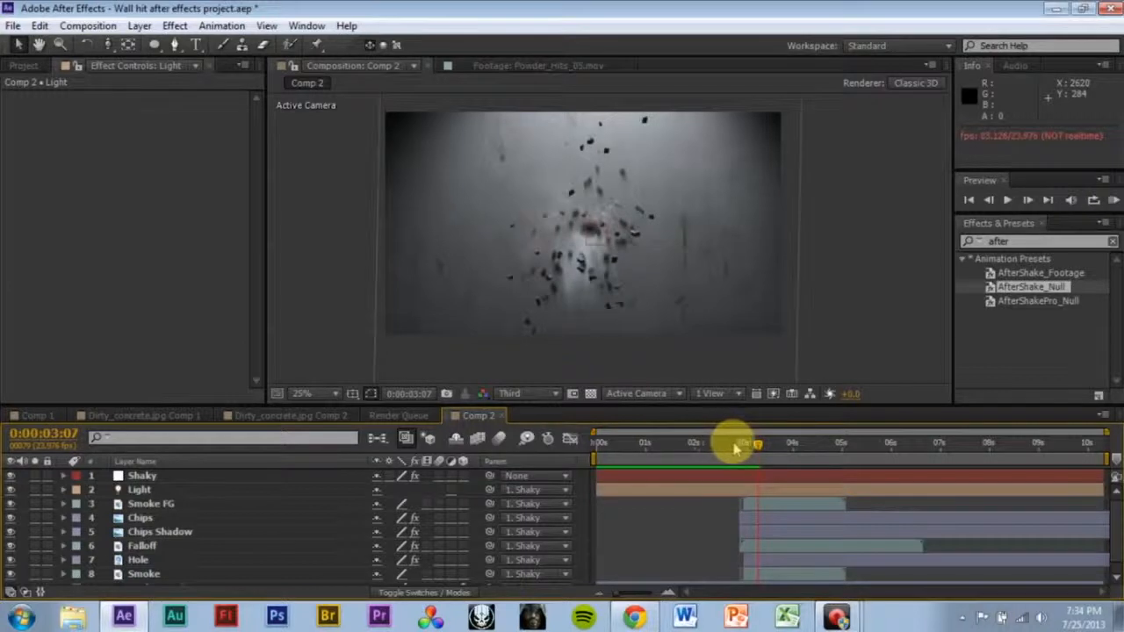
{"action": "left_click", "coordinate": [604, 443]}
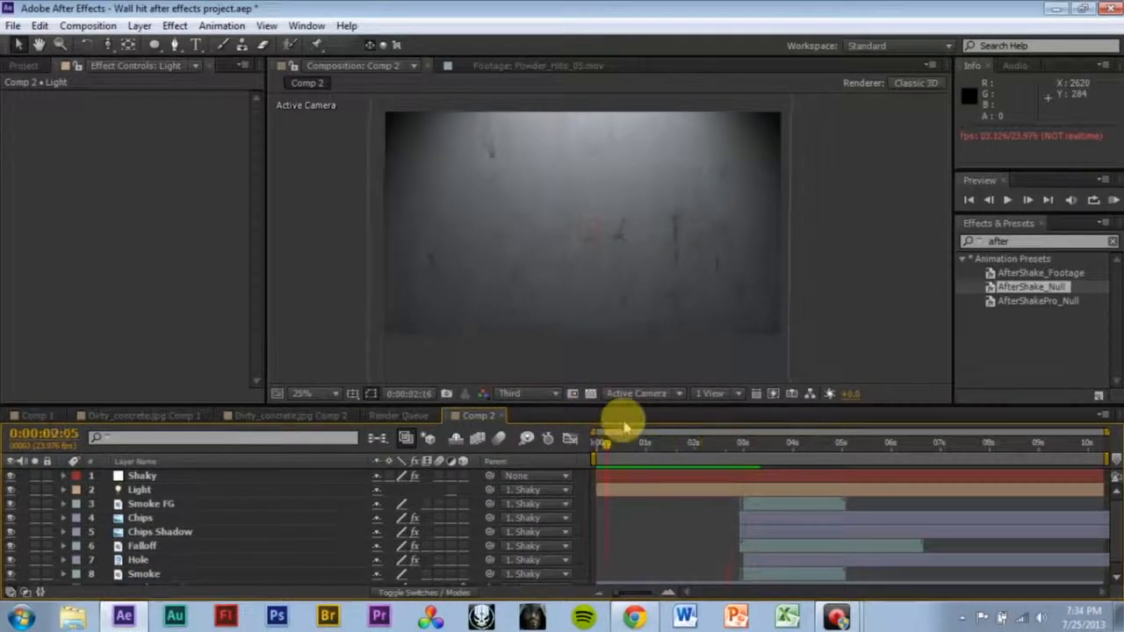
- Set the Shaky null's shake Speed to 3 and Amount to 9
{"action": "left_click", "coordinate": [140, 475]}
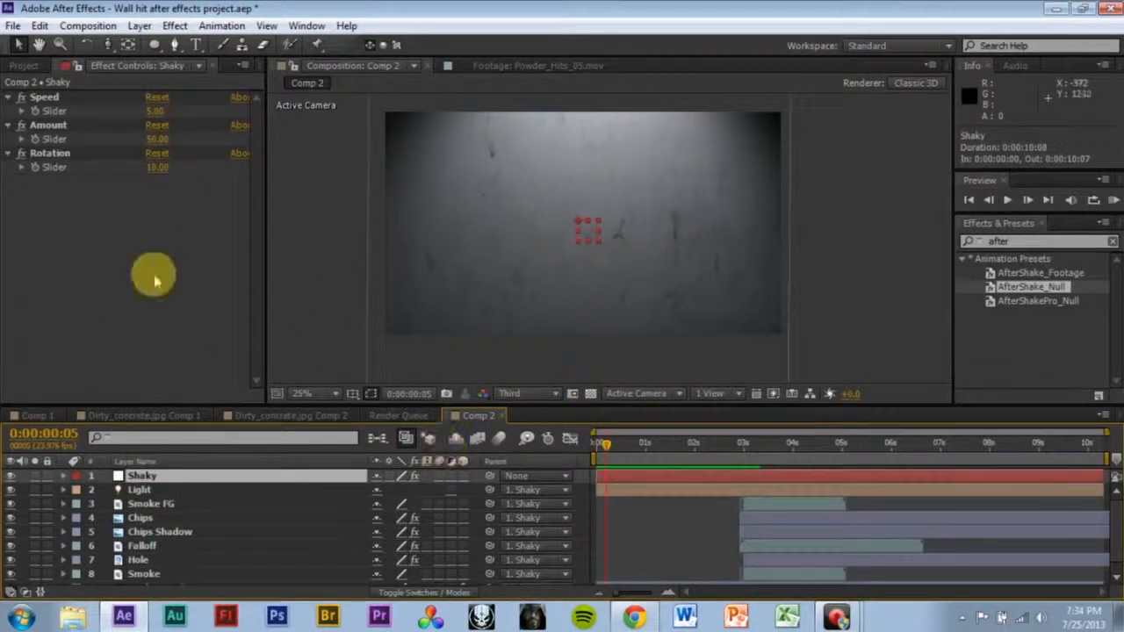
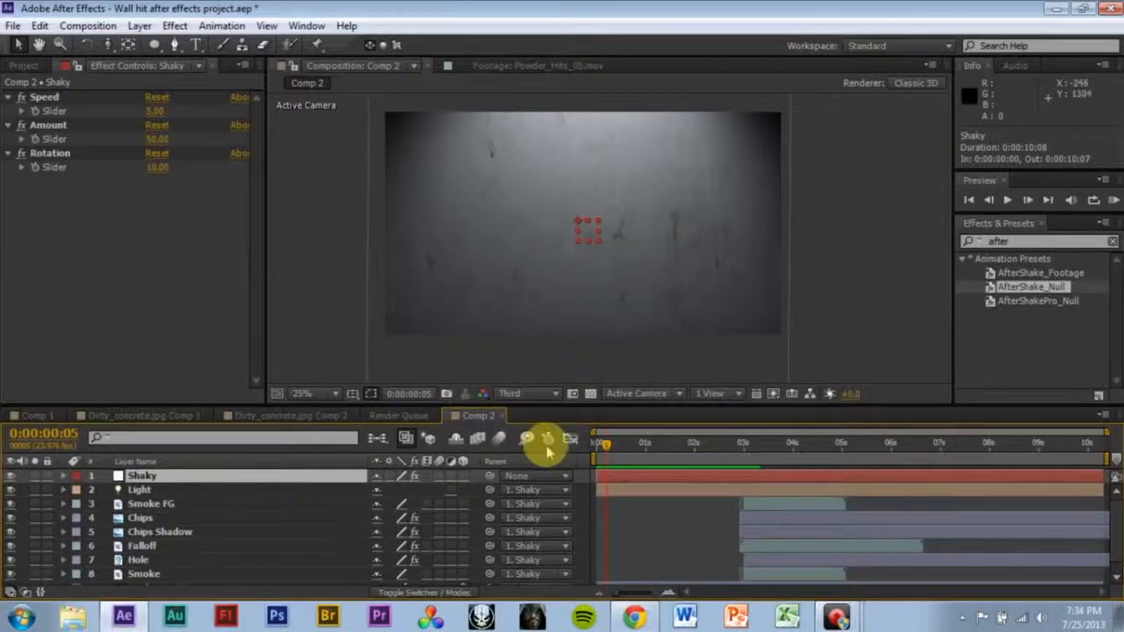
{"action": "left_click", "coordinate": [156, 119]}
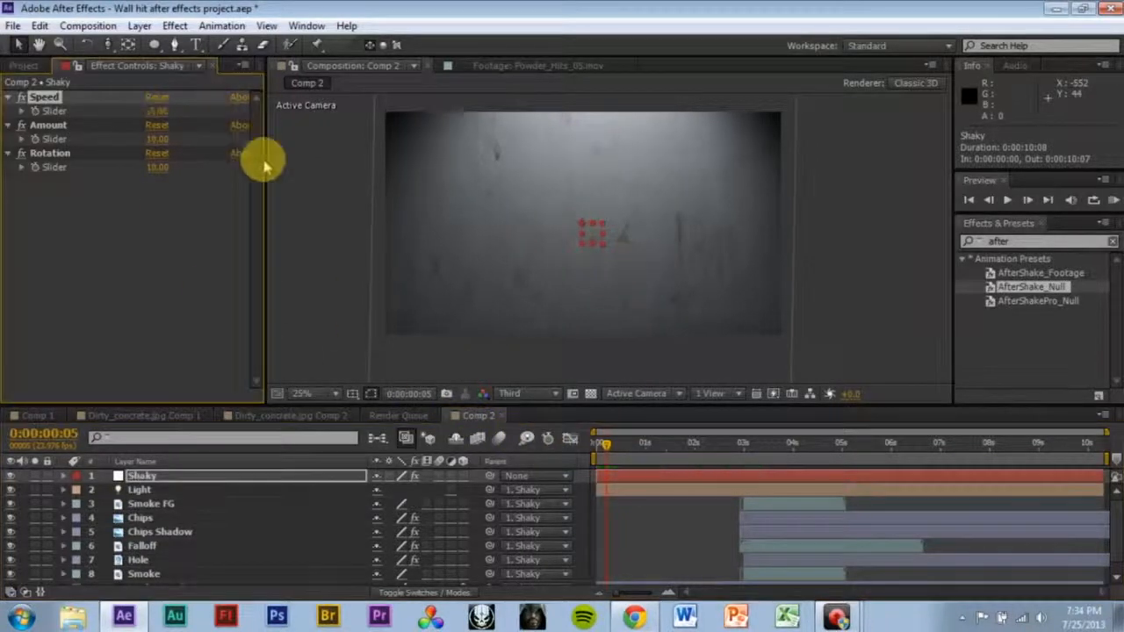
{"action": "type", "text": "3"}
{"action": "key", "text": "Return"}
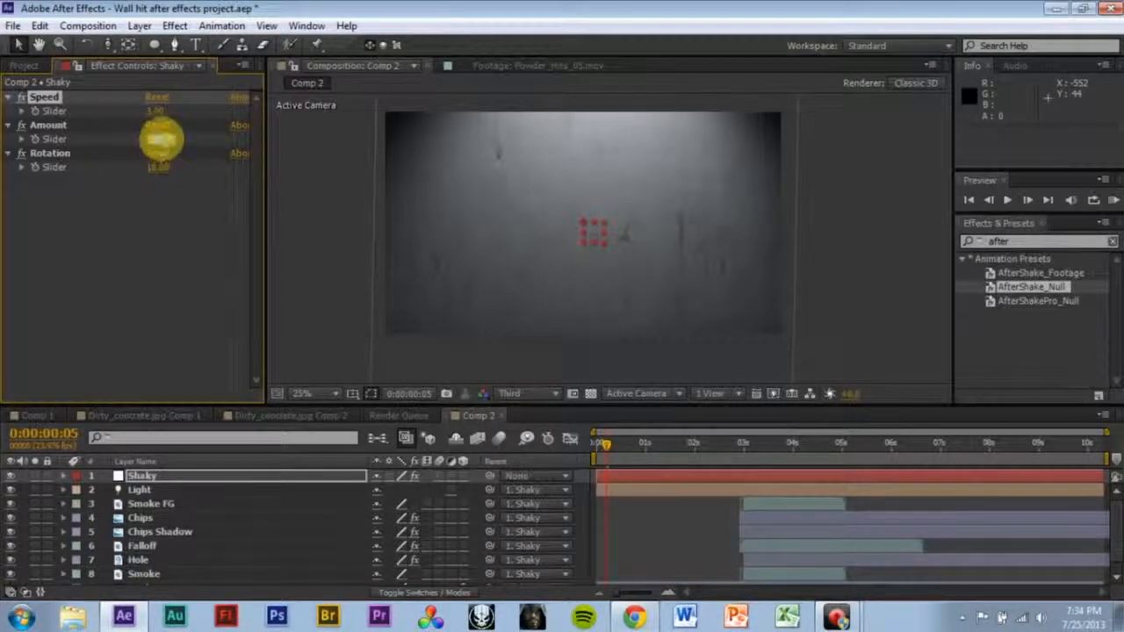
{"action": "type", "text": "8"}
{"action": "key", "text": "Return"}
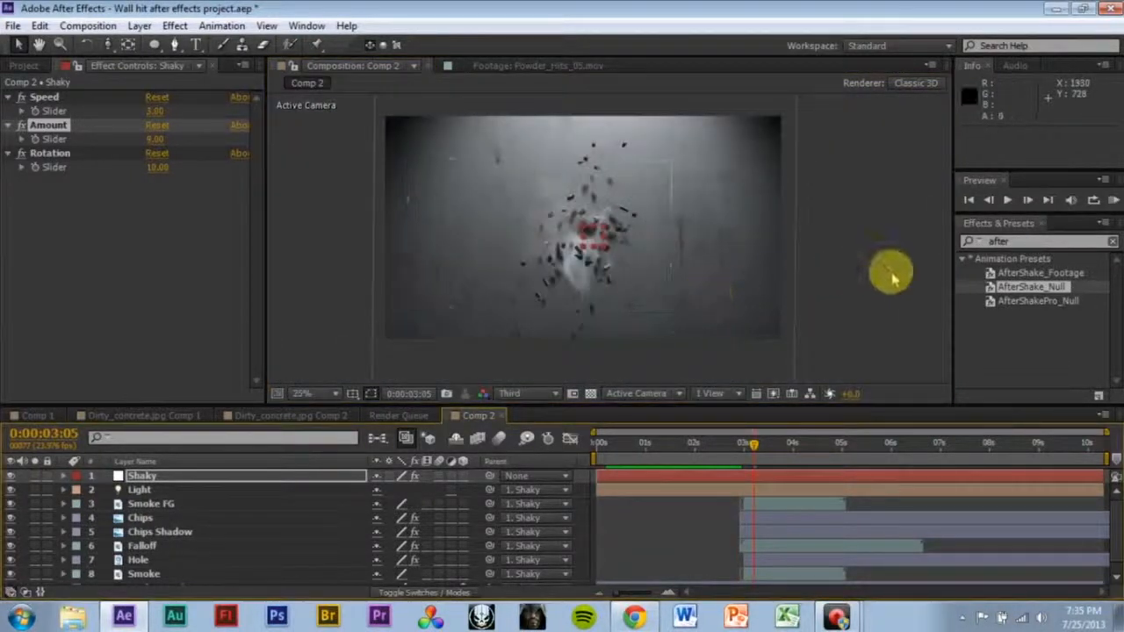
- Start keyframing the Shaky null's Speed and Amount sliders at 0:00:03:01
{"action": "left_click_drag", "start_coordinate": [749, 447], "coordinate": [745, 448]}
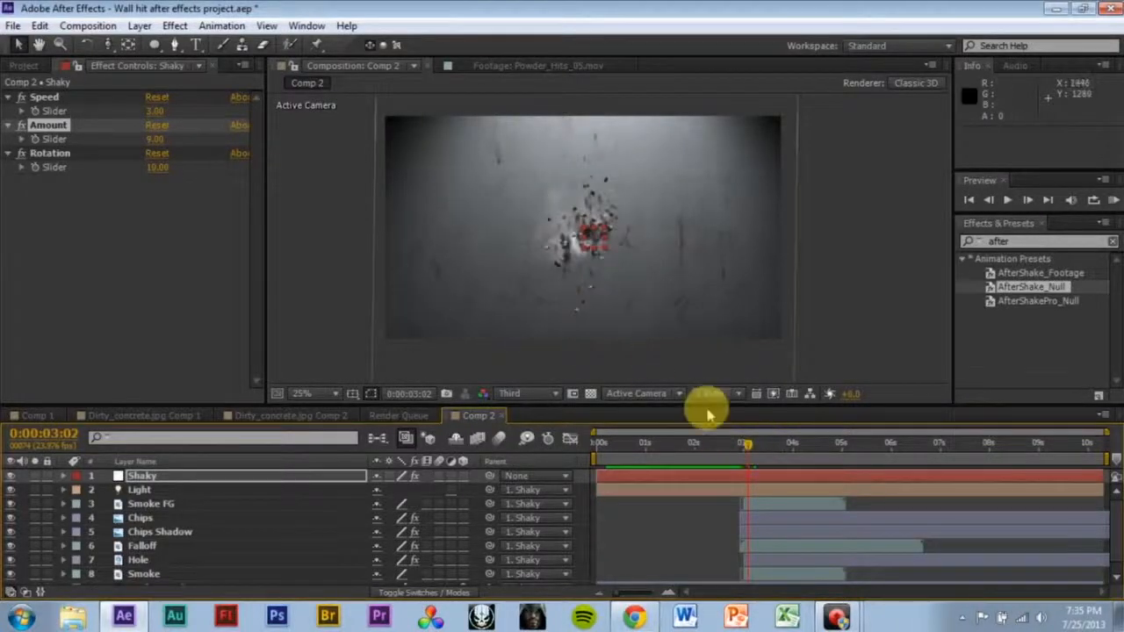
{"action": "key", "text": "Page_Up"}
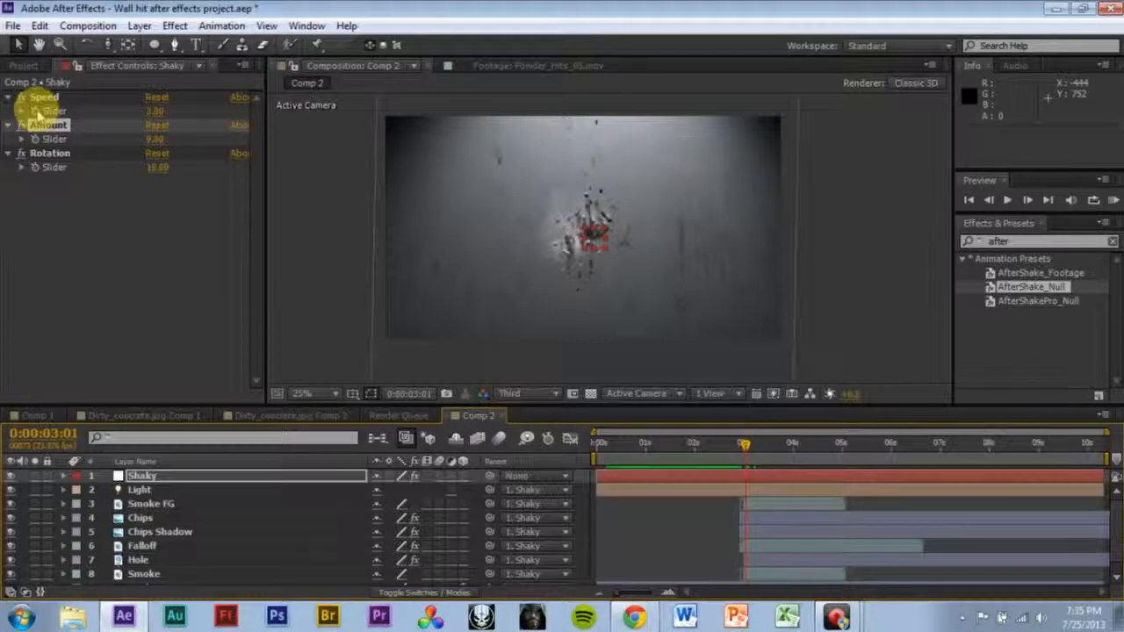
{"action": "left_click", "coordinate": [39, 100]}
{"action": "left_click", "coordinate": [37, 130]}
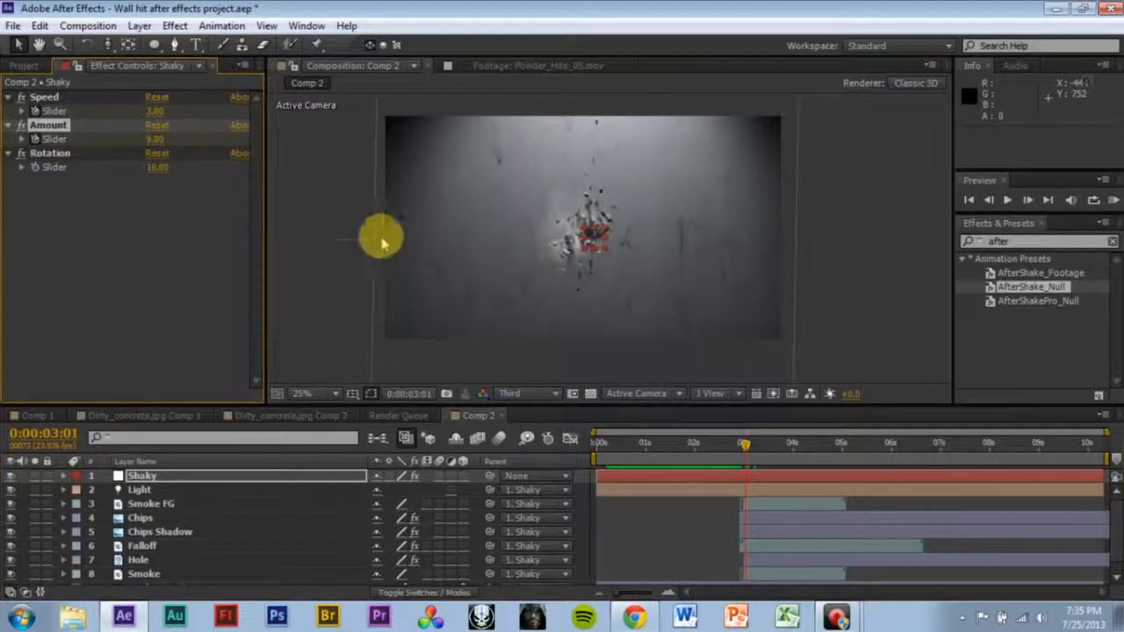
- Keyframe the Shaky null at 0:00:03:04 with Speed 10 and Amount 116
{"action": "key", "text": "Page_Down"}
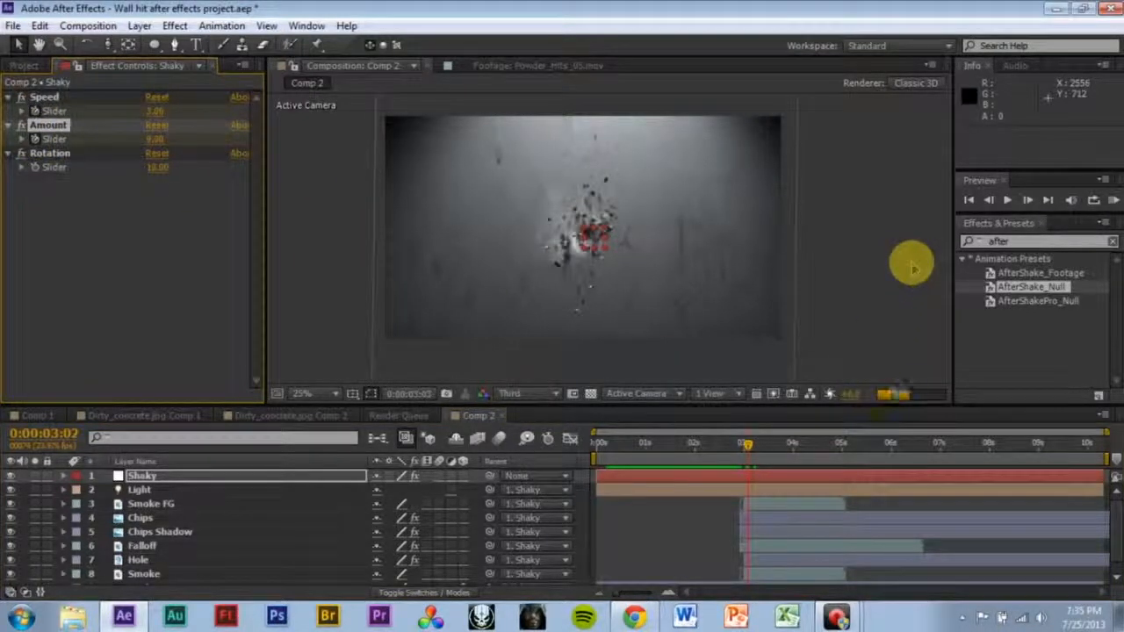
{"action": "key", "text": "Page_Down"}
{"action": "key", "text": "Page_Down"}
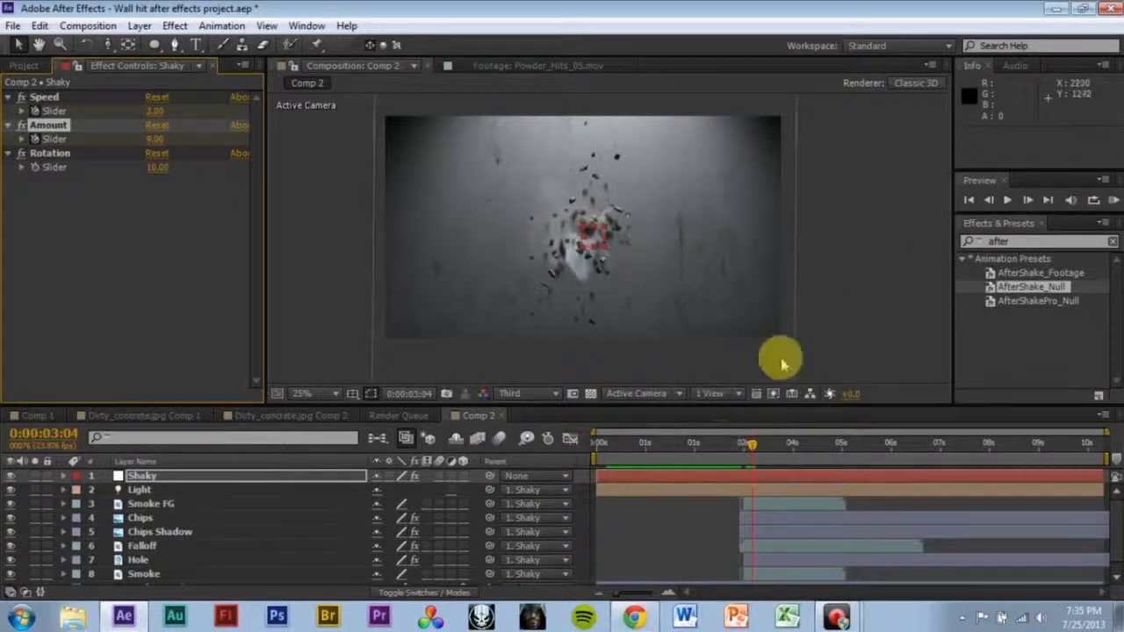
{"action": "left_click", "coordinate": [155, 112]}
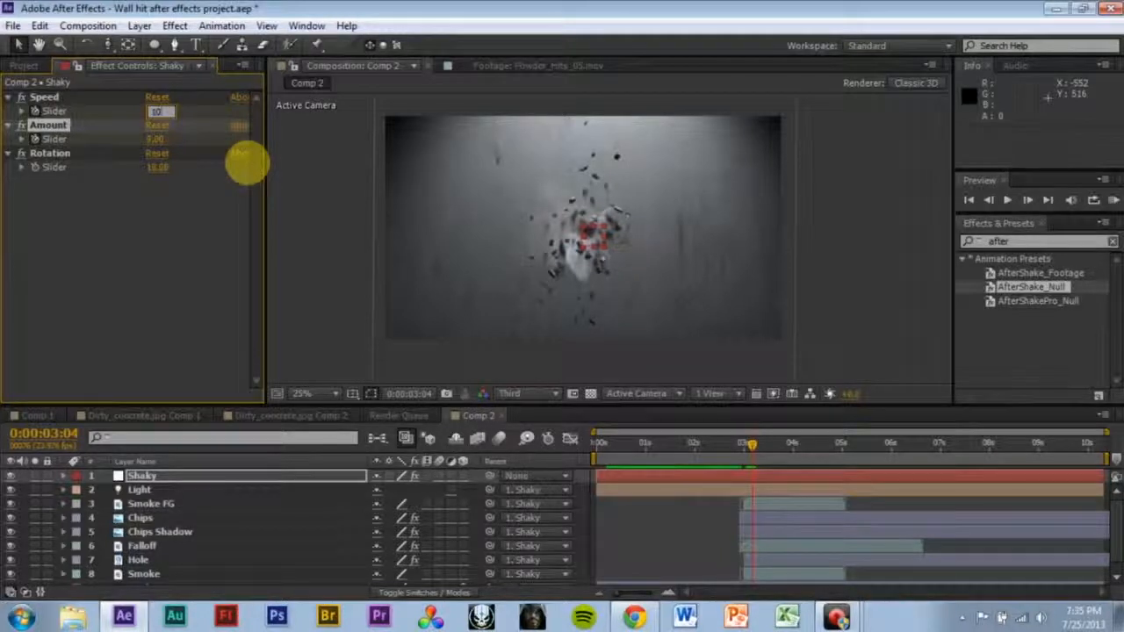
{"action": "left_click", "coordinate": [156, 141]}
{"action": "left_click", "coordinate": [143, 244]}
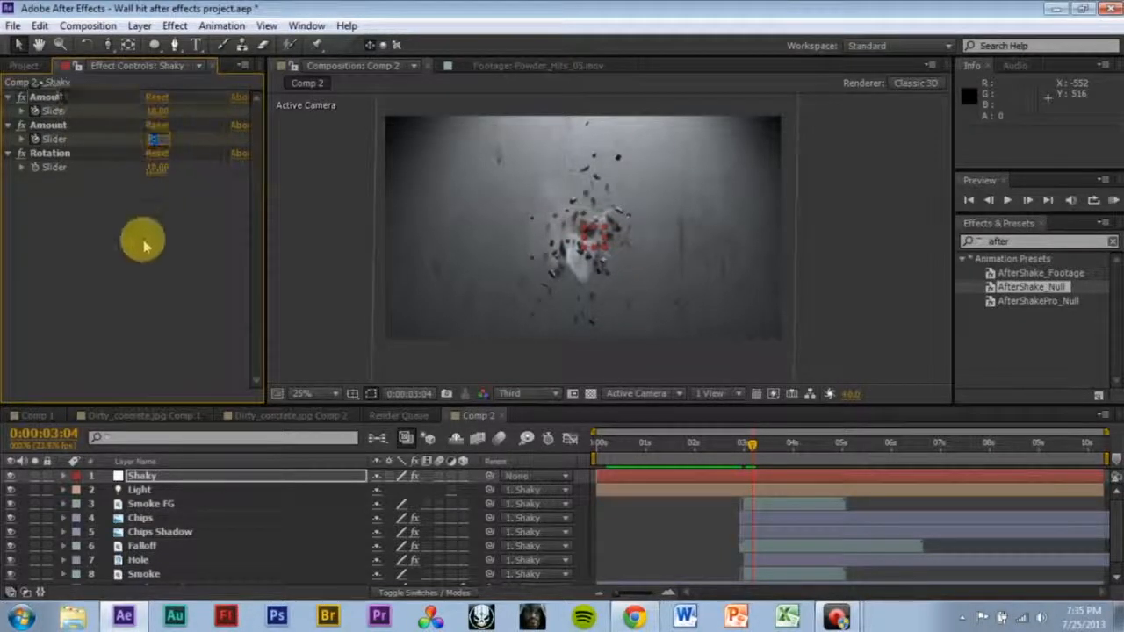
{"action": "left_click", "coordinate": [158, 145]}
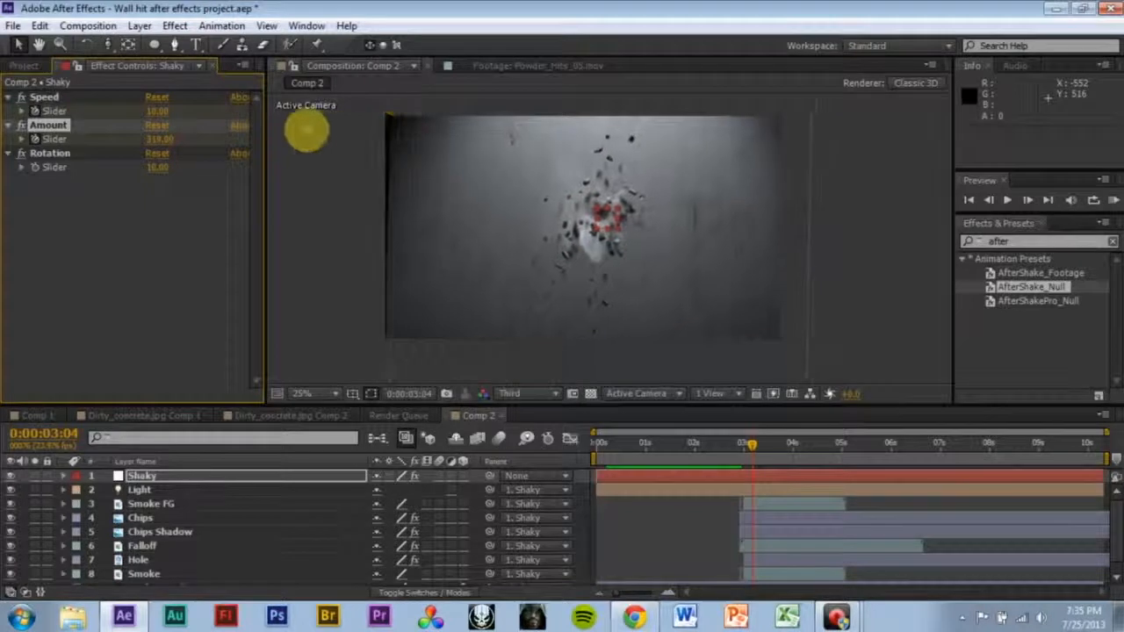
- Preview the intensified shake from 0:00:02:13 through the wall impact
{"action": "left_click_drag", "start_coordinate": [786, 445], "coordinate": [740, 445]}
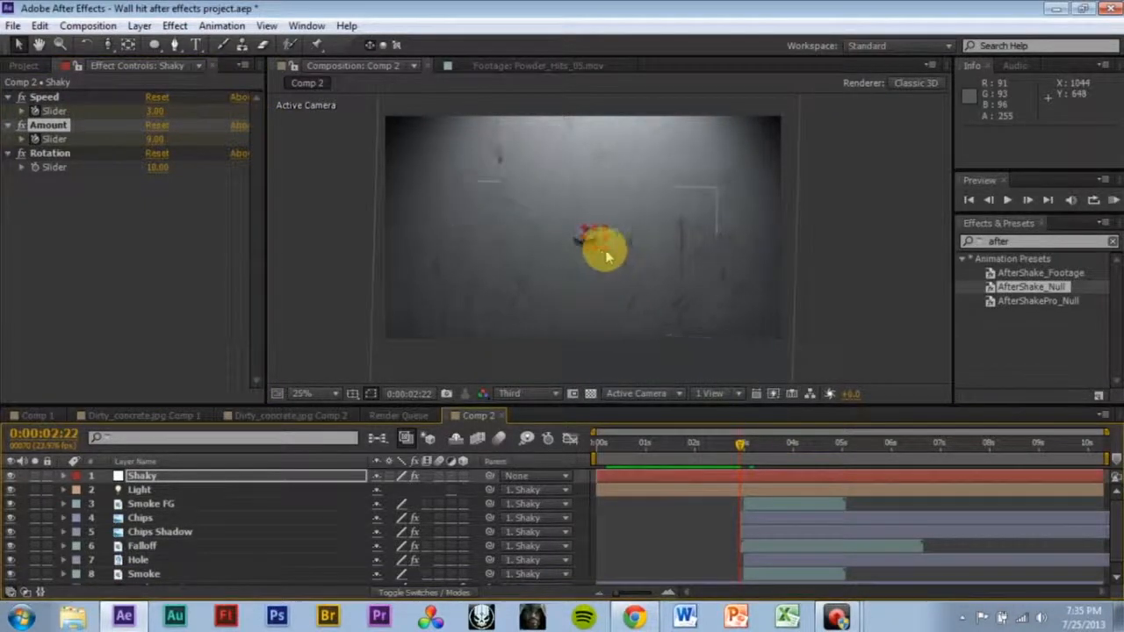
{"action": "mouse_move", "coordinate": [606, 254]}
{"action": "left_mouse_down"}
{"action": "mouse_move", "coordinate": [620, 270]}
{"action": "mouse_move", "coordinate": [614, 258]}
{"action": "left_mouse_up"}
{"action": "mouse_move", "coordinate": [740, 445]}
{"action": "left_mouse_down"}
{"action": "mouse_move", "coordinate": [727, 459]}
{"action": "mouse_move", "coordinate": [723, 451]}
{"action": "left_mouse_up"}
{"action": "left_click", "coordinate": [904, 301]}
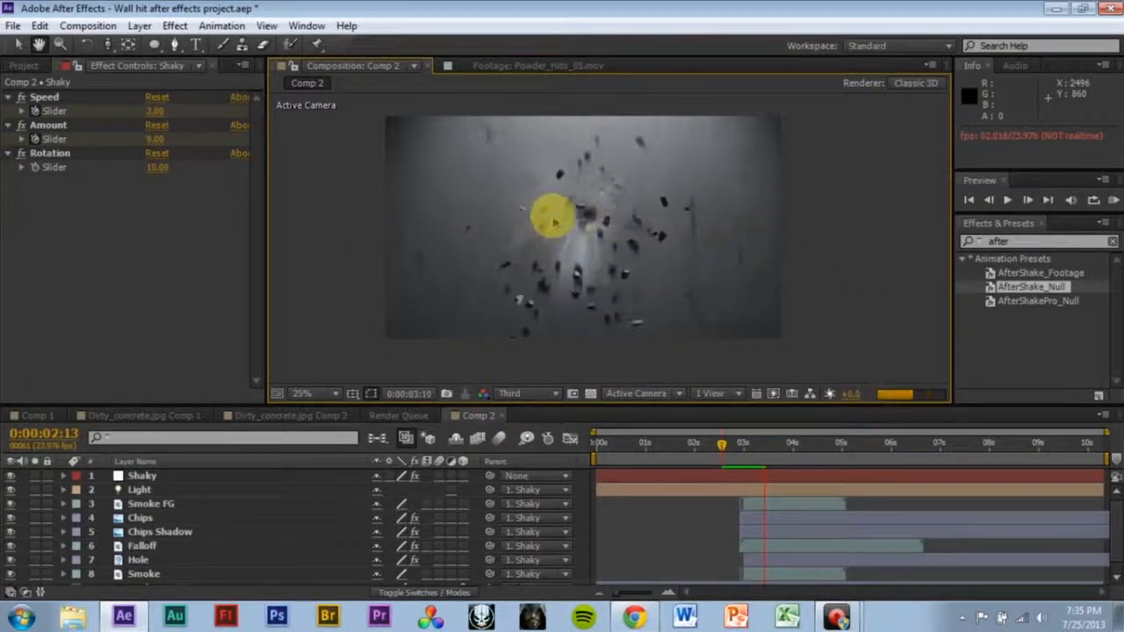
{"action": "key", "text": "space"}
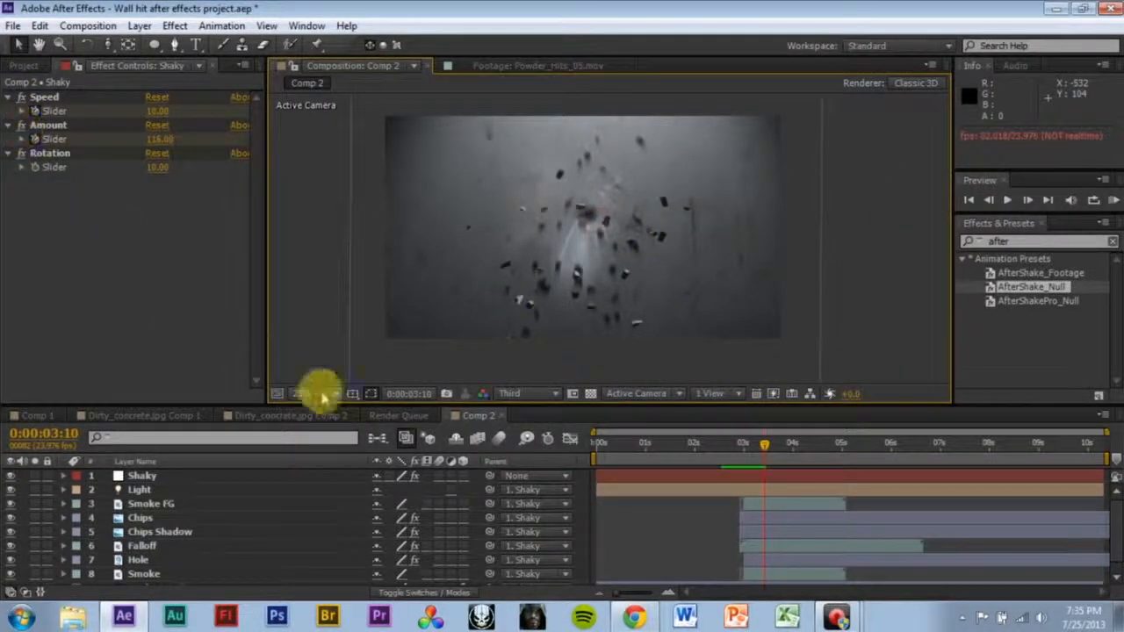
- Reveal the Shaky null's effect properties in the timeline and add Speed and Amount keyframes at 0:00:03:10
{"action": "left_click", "coordinate": [157, 477]}
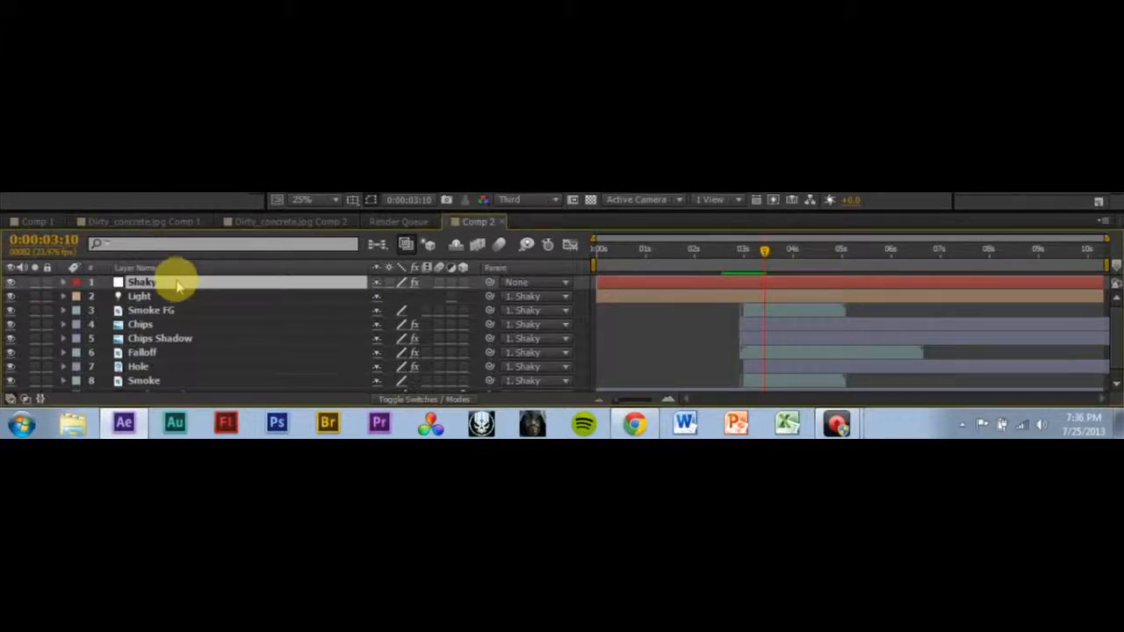
{"action": "key", "text": "e"}
{"action": "key", "text": "e"}
{"action": "scroll", "coordinate": [817, 325], "scroll_direction": "down", "scroll_amount": 2}
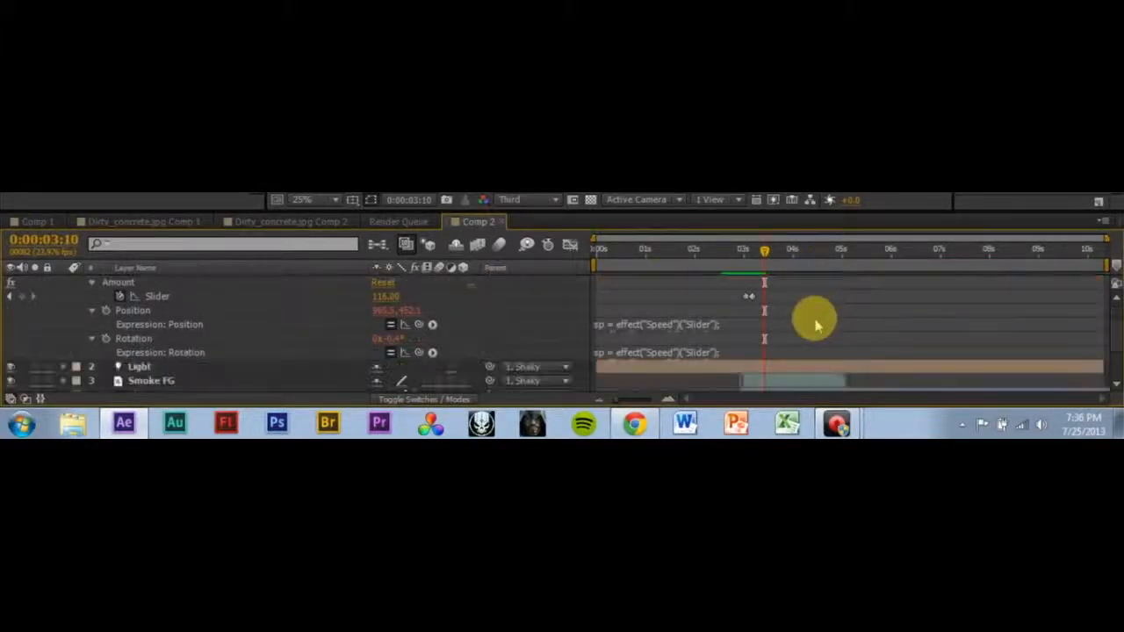
{"action": "scroll", "coordinate": [816, 325], "scroll_direction": "up", "scroll_amount": 2}
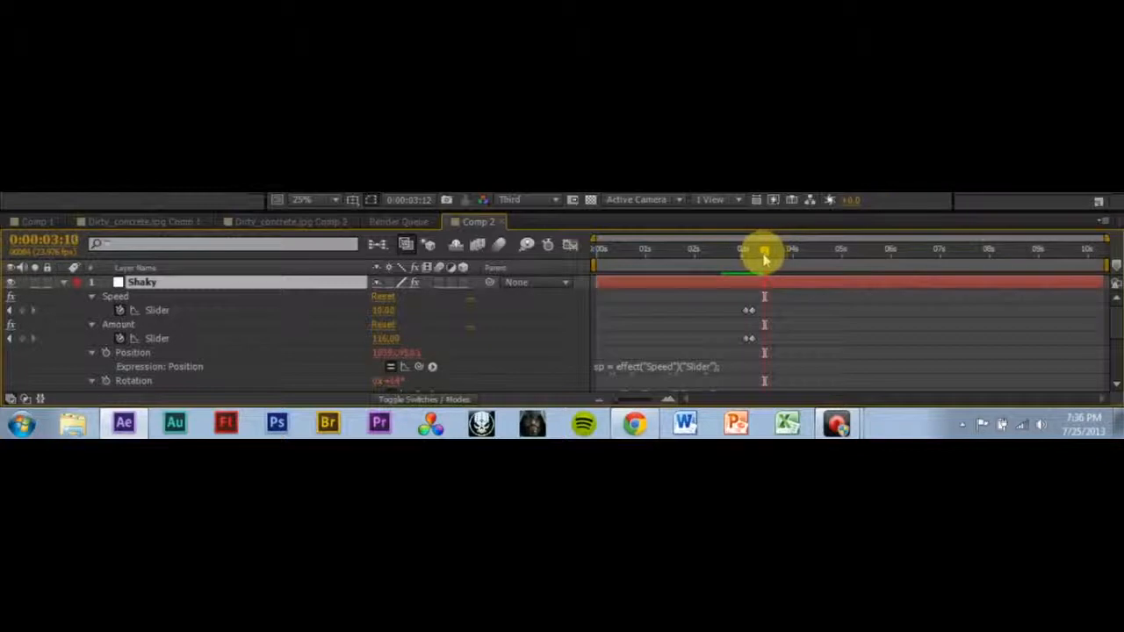
{"action": "left_click", "coordinate": [21, 309]}
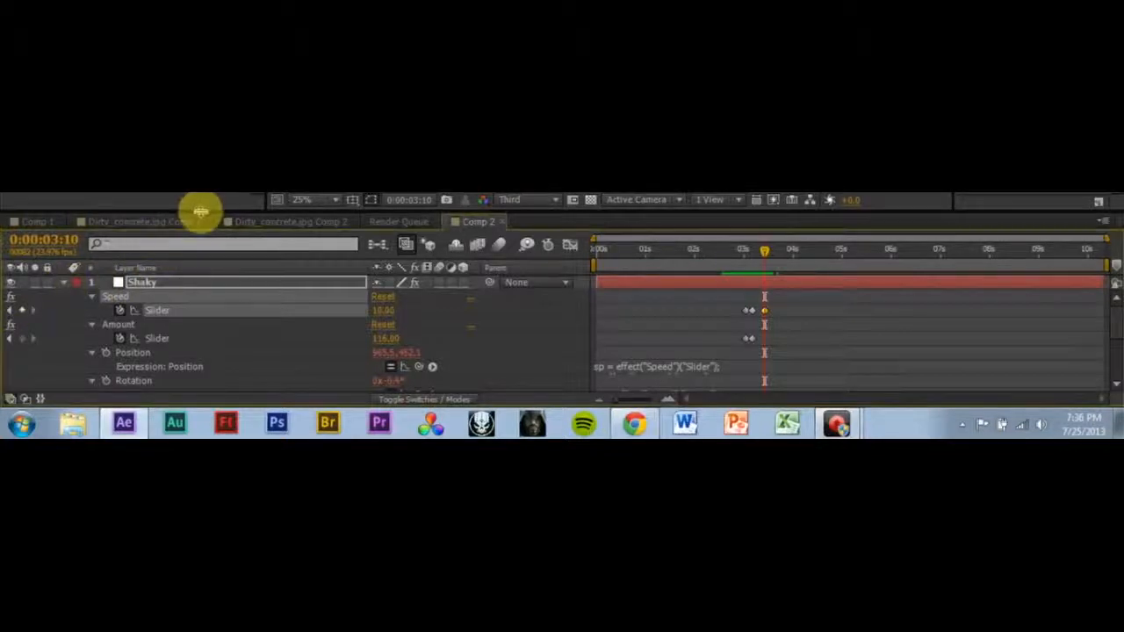
{"action": "left_click_drag", "start_coordinate": [196, 208], "coordinate": [205, 187]}
{"action": "left_click", "coordinate": [21, 312]}
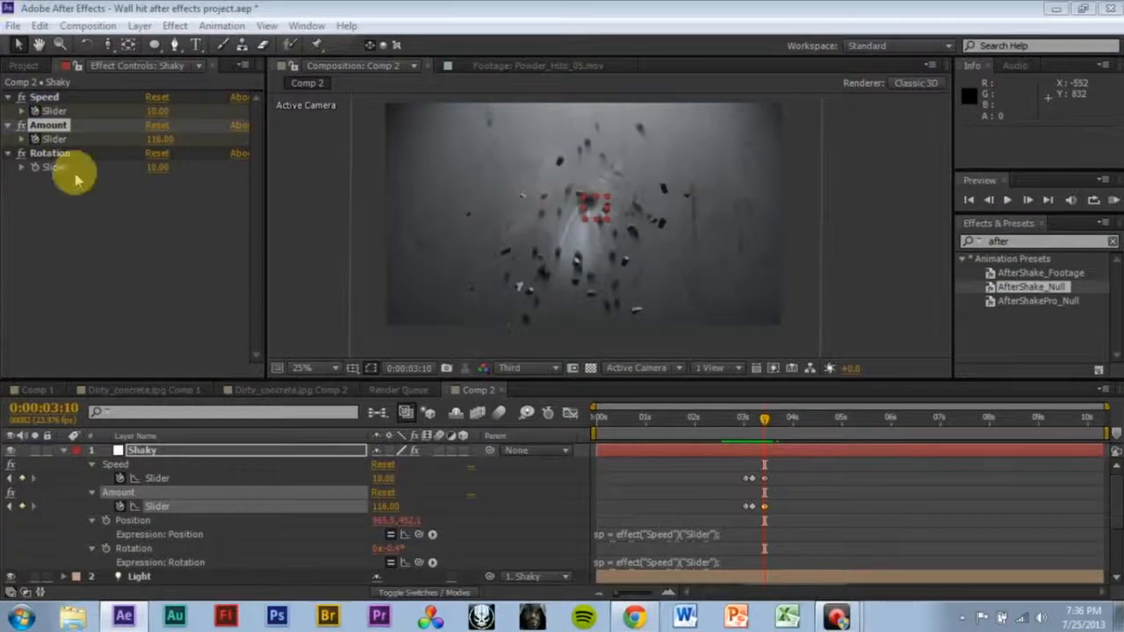
- Set the keyframes at 0:00:03:10 to Speed 3 and Amount 9
{"action": "left_click", "coordinate": [155, 112]}
{"action": "type", "text": "3"}
{"action": "key", "text": "Return"}
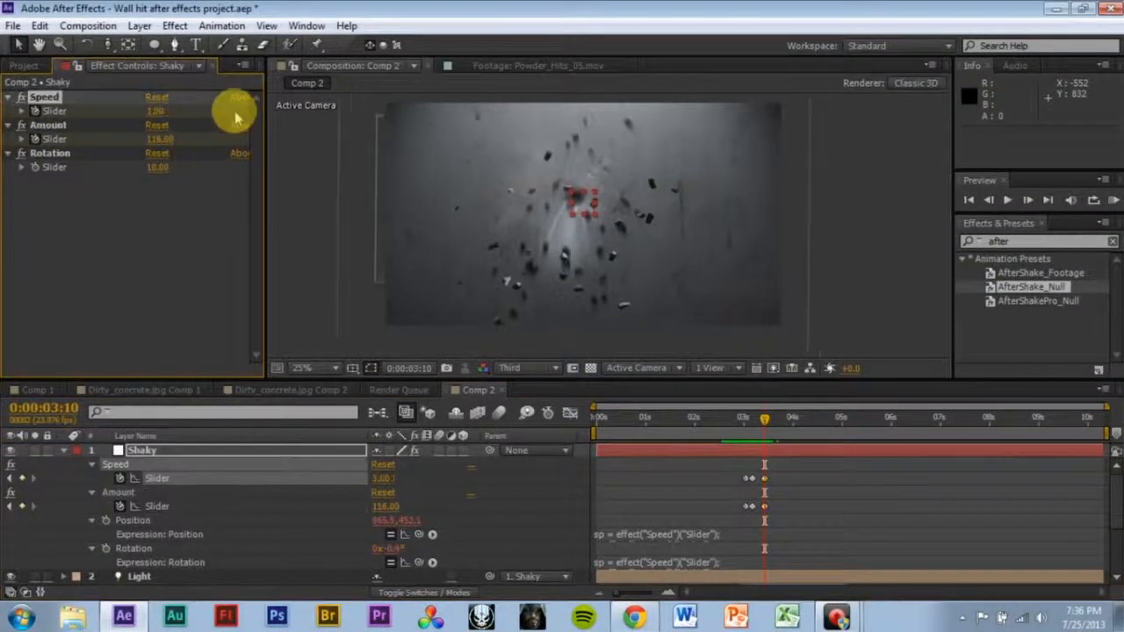
{"action": "left_click", "coordinate": [156, 142]}
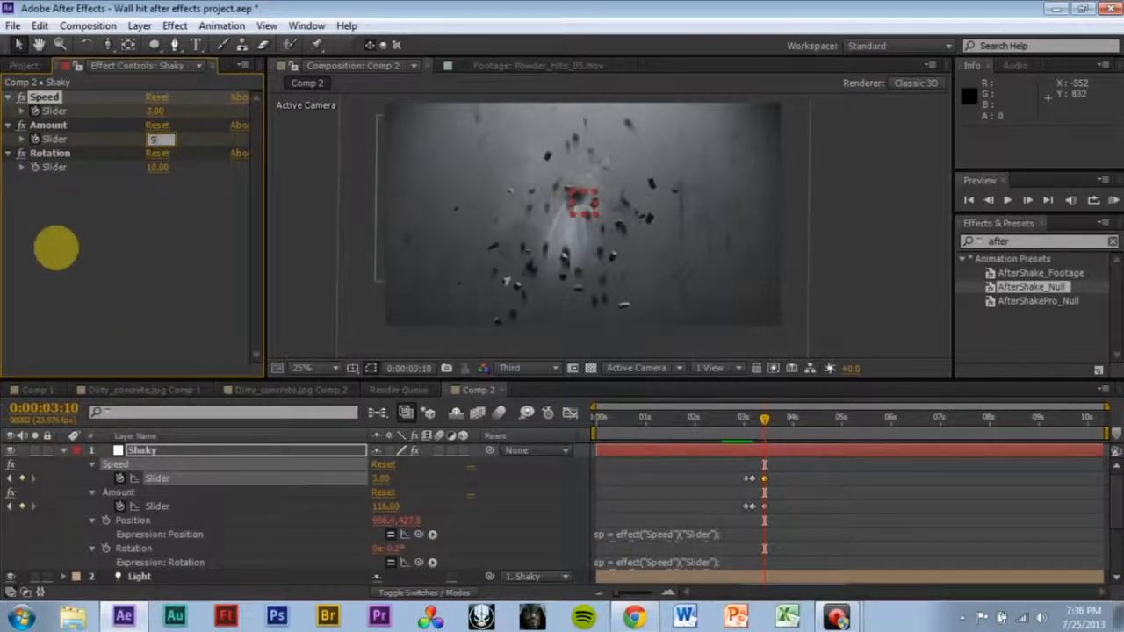
{"action": "key", "text": "Return"}
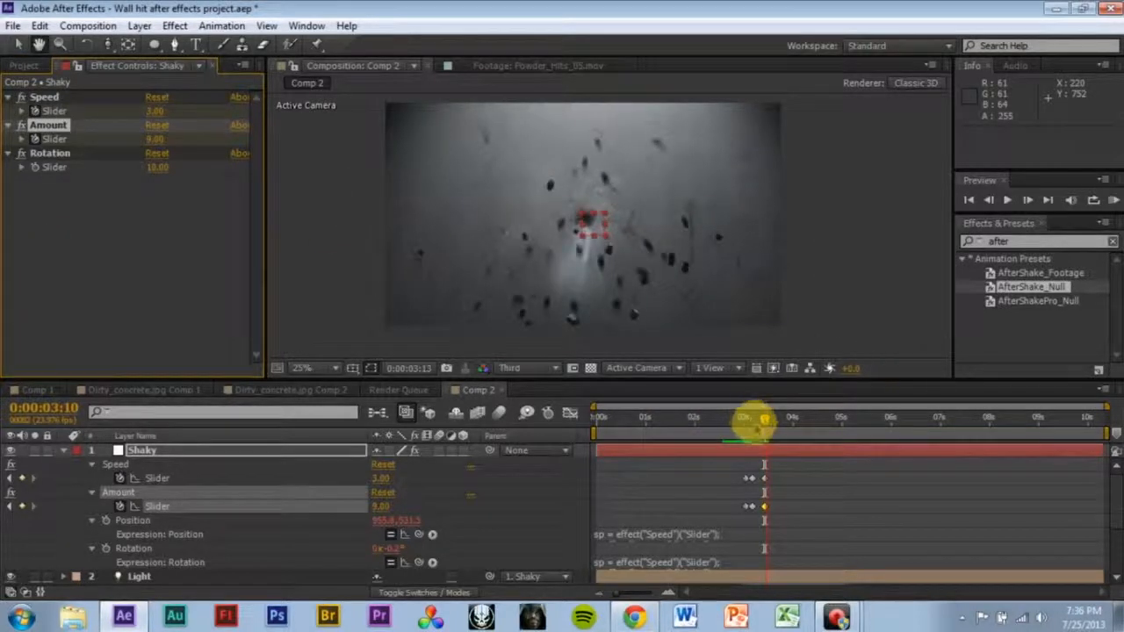
- Preview the revised shake around the impact and select the Speed keyframe at 0:00:03:04
{"action": "left_click_drag", "start_coordinate": [762, 420], "coordinate": [747, 439]}
{"action": "left_click", "coordinate": [909, 303]}
{"action": "left_click", "coordinate": [749, 477]}
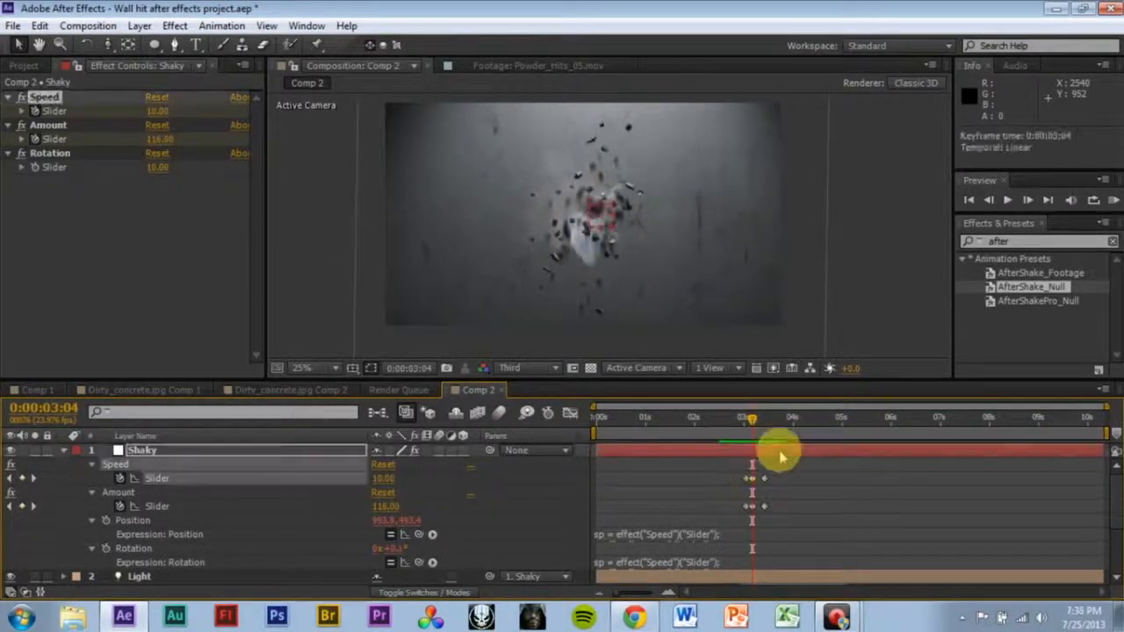
- Try a Speed of 5 and an Amount of 433 at the 0:00:03:04 keyframes and preview the impact
{"action": "left_click", "coordinate": [172, 316]}
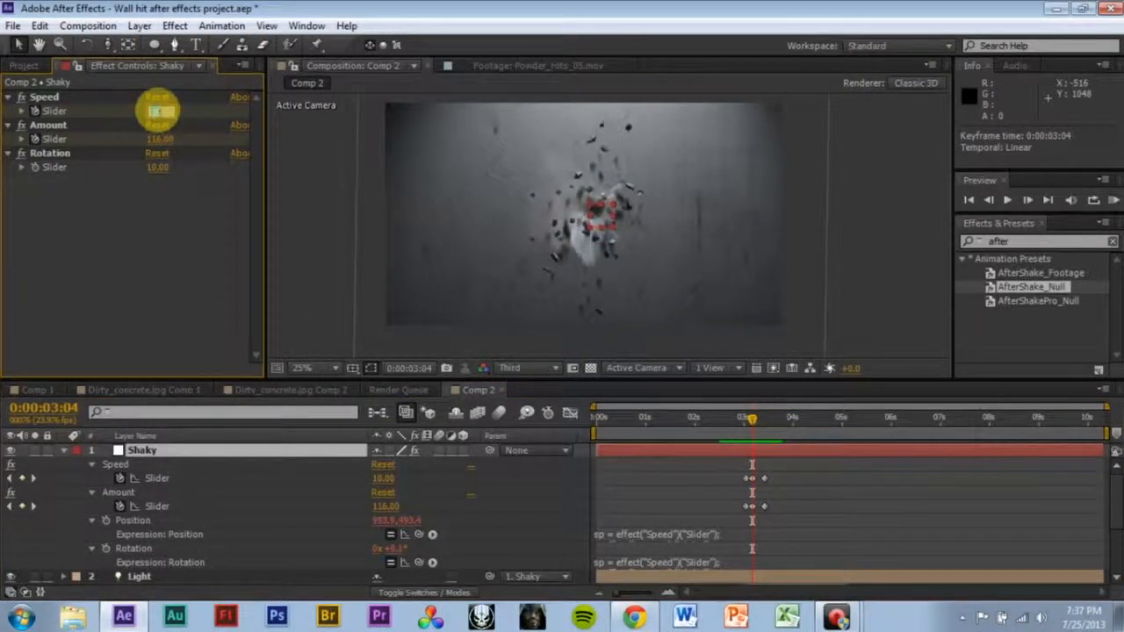
{"action": "type", "text": "5"}
{"action": "key", "text": "Return"}
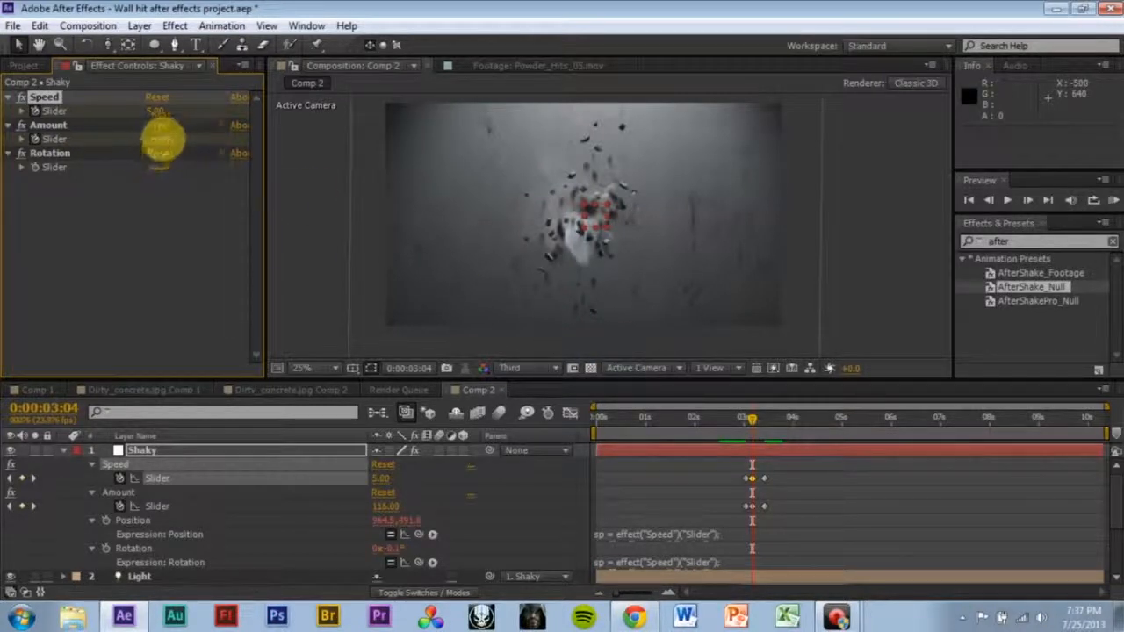
{"action": "left_click_drag", "start_coordinate": [162, 138], "coordinate": [402, 118]}
{"action": "left_click", "coordinate": [732, 421]}
{"action": "key", "text": "space"}
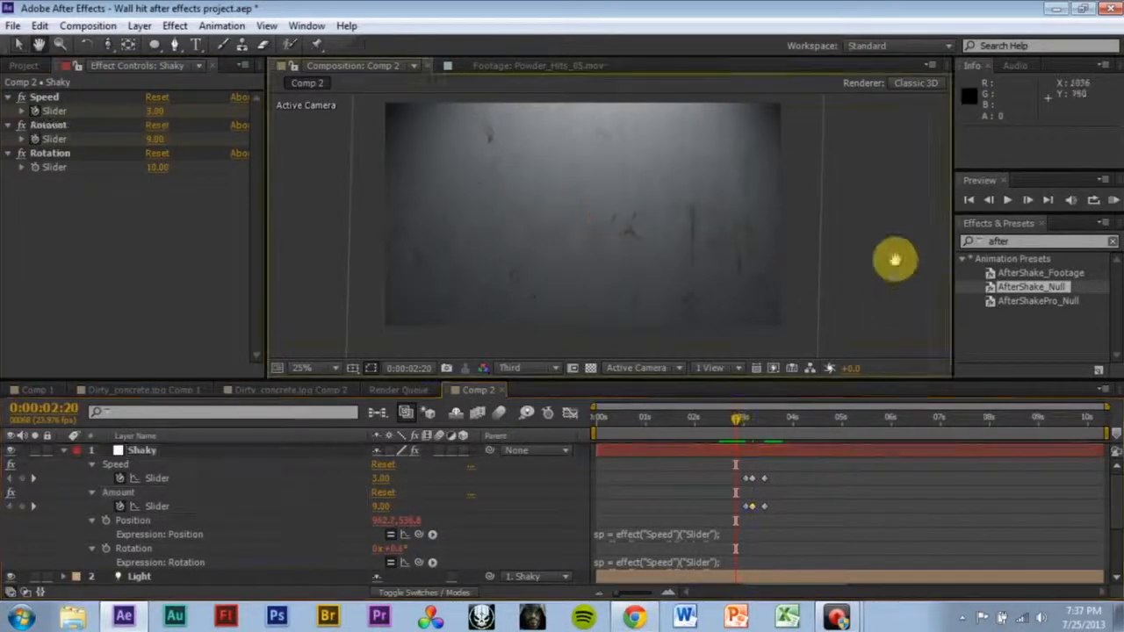
{"action": "key", "text": "space"}
- Set the Shaky null's Amount keyframe at 0:00:03:04 to 170 and preview the impact
{"action": "left_click_drag", "start_coordinate": [723, 427], "coordinate": [751, 441]}
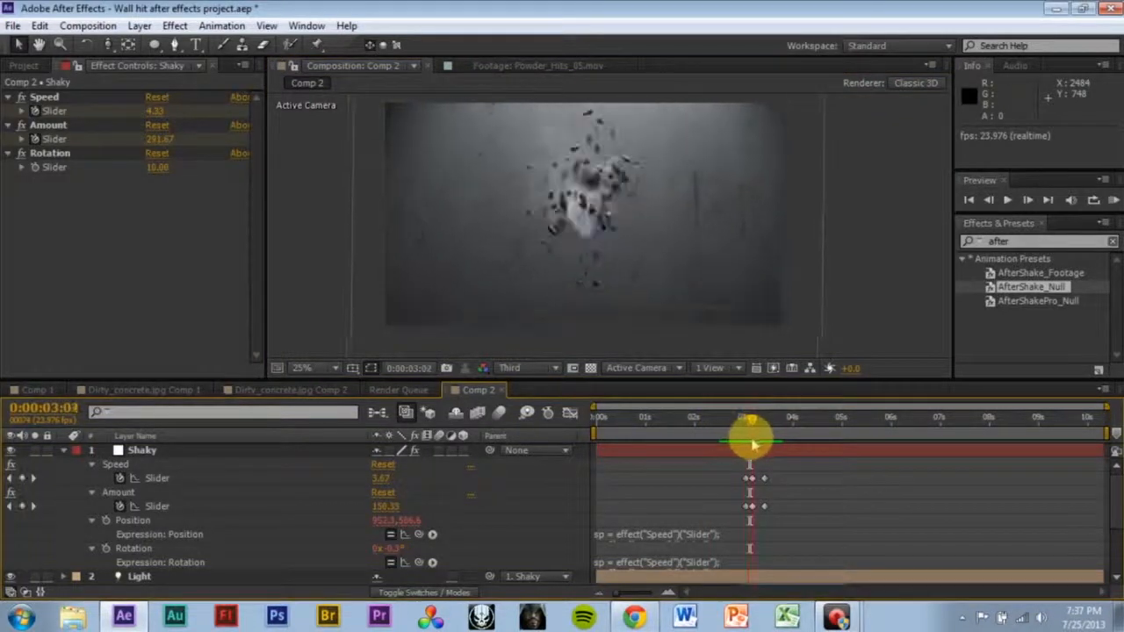
{"action": "left_click", "coordinate": [160, 140]}
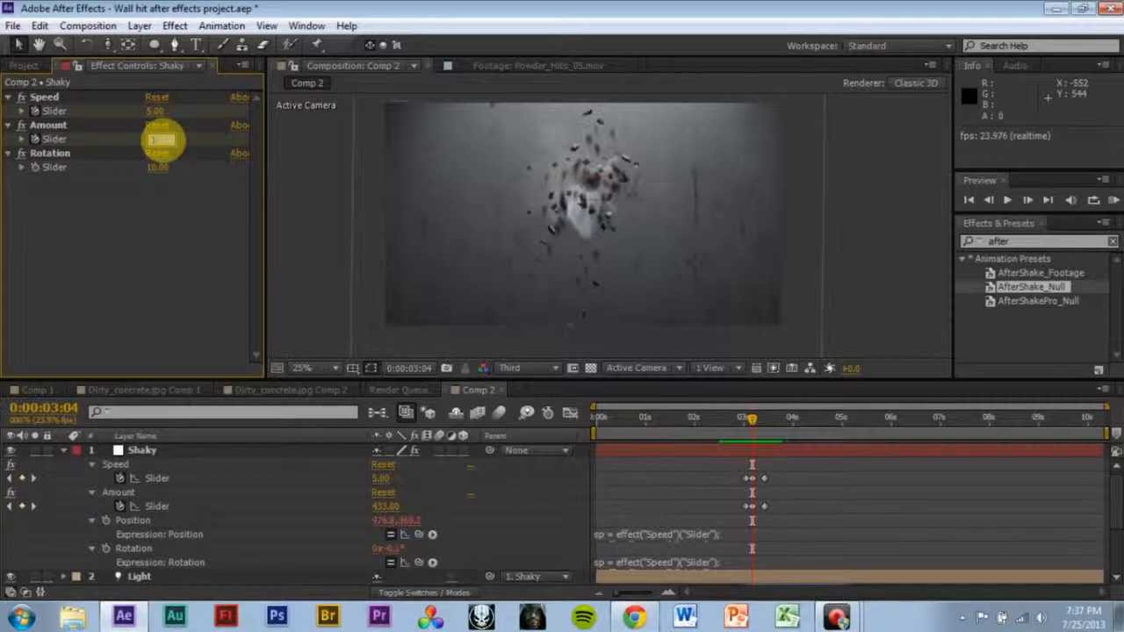
{"action": "type", "text": "170"}
{"action": "key", "text": "Return"}
{"action": "key", "text": "space"}
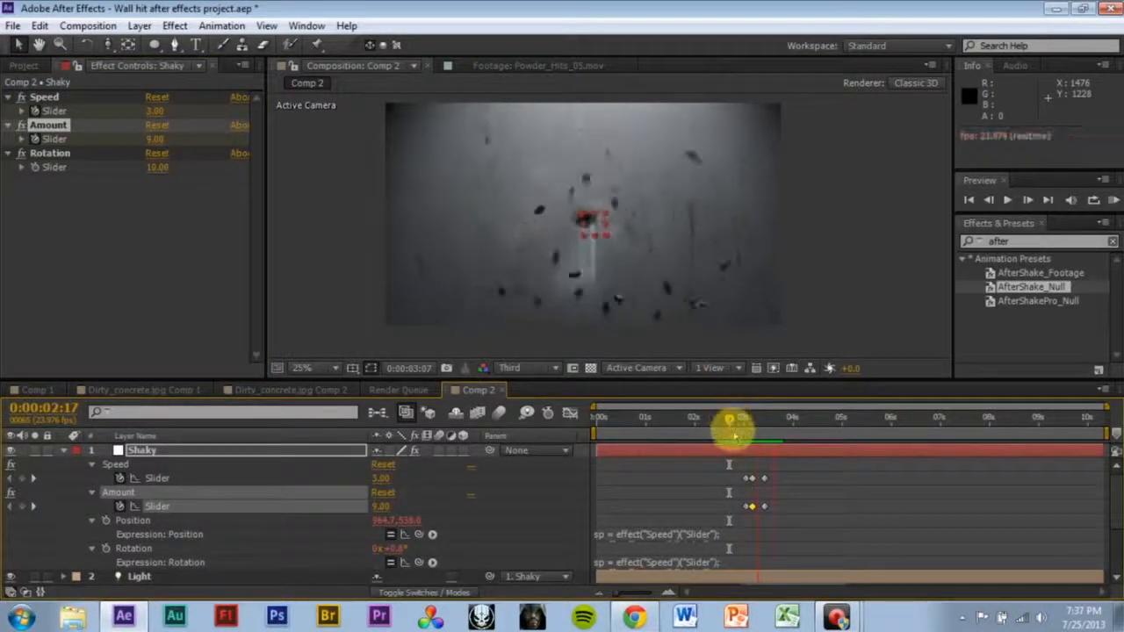
{"action": "left_click_drag", "start_coordinate": [725, 421], "coordinate": [742, 430]}
- Move the last Speed and Amount keyframes out to 0:00:03:22 and preview the longer shake decay
{"action": "left_click_drag", "start_coordinate": [764, 479], "coordinate": [789, 479]}
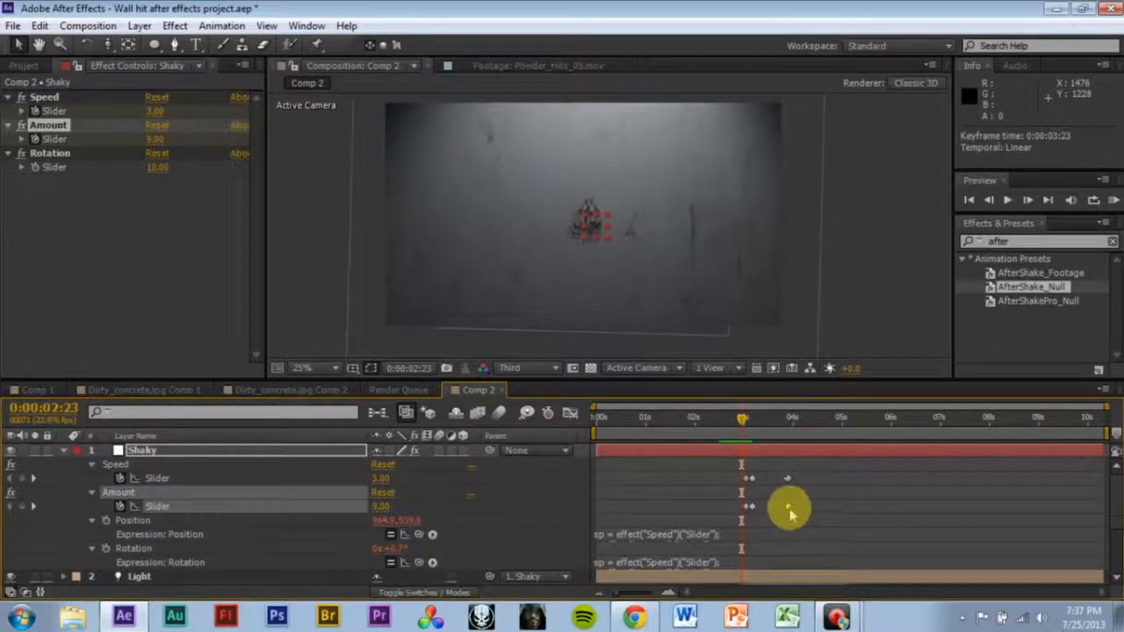
{"action": "left_click", "coordinate": [788, 508]}
{"action": "left_click", "coordinate": [784, 432]}
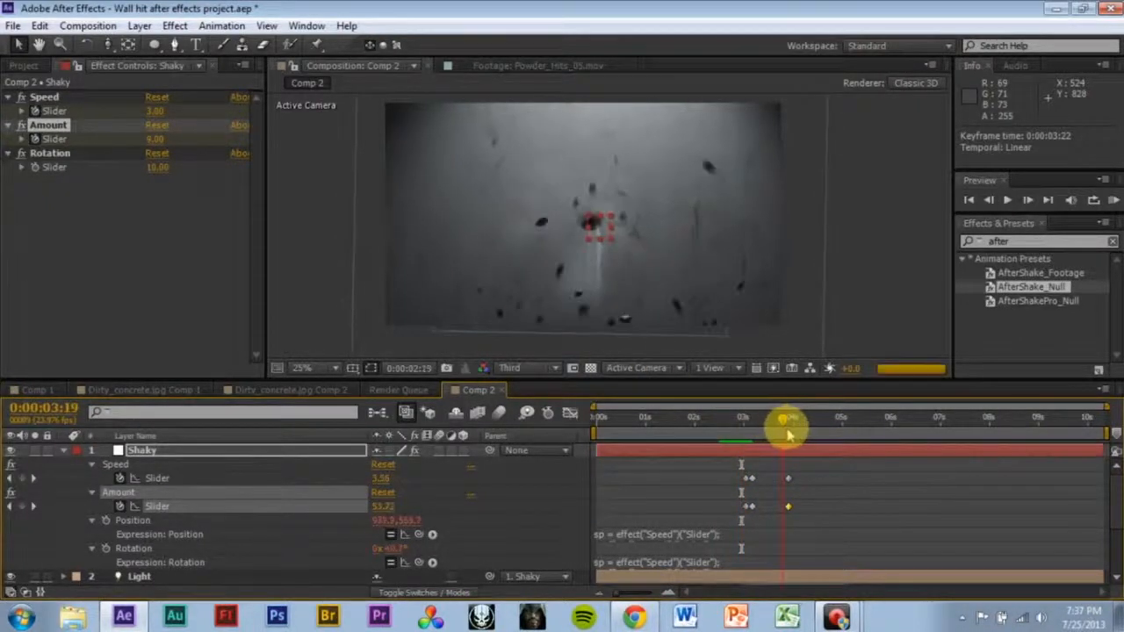
{"action": "left_click_drag", "start_coordinate": [771, 432], "coordinate": [741, 422]}
{"action": "key", "text": "space"}
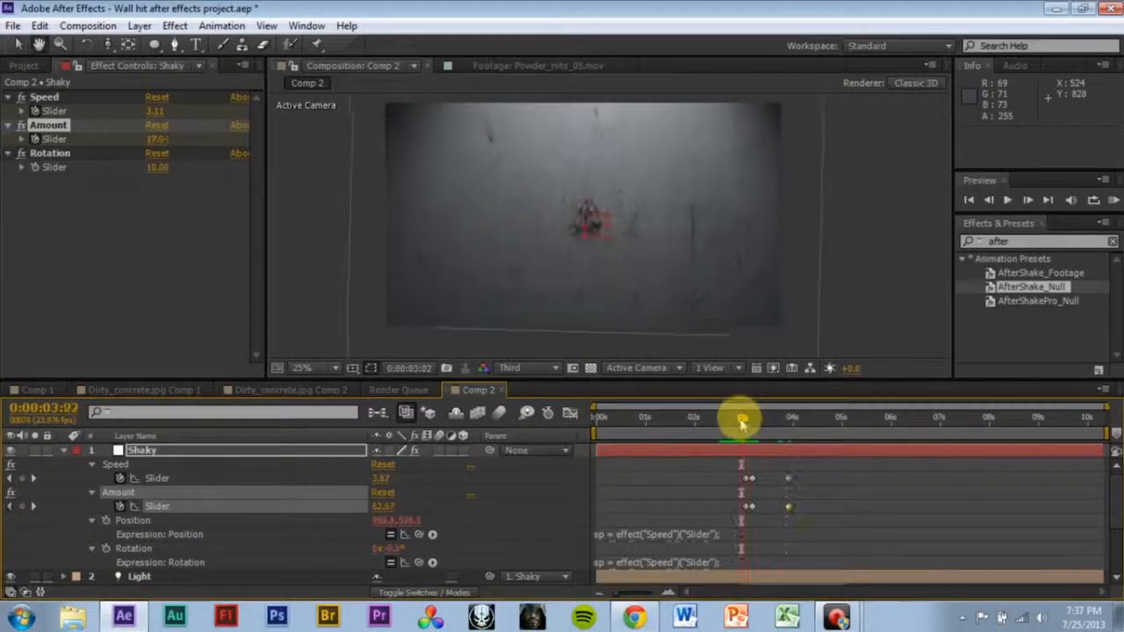
{"action": "left_click", "coordinate": [732, 424]}
{"action": "key", "text": "space"}
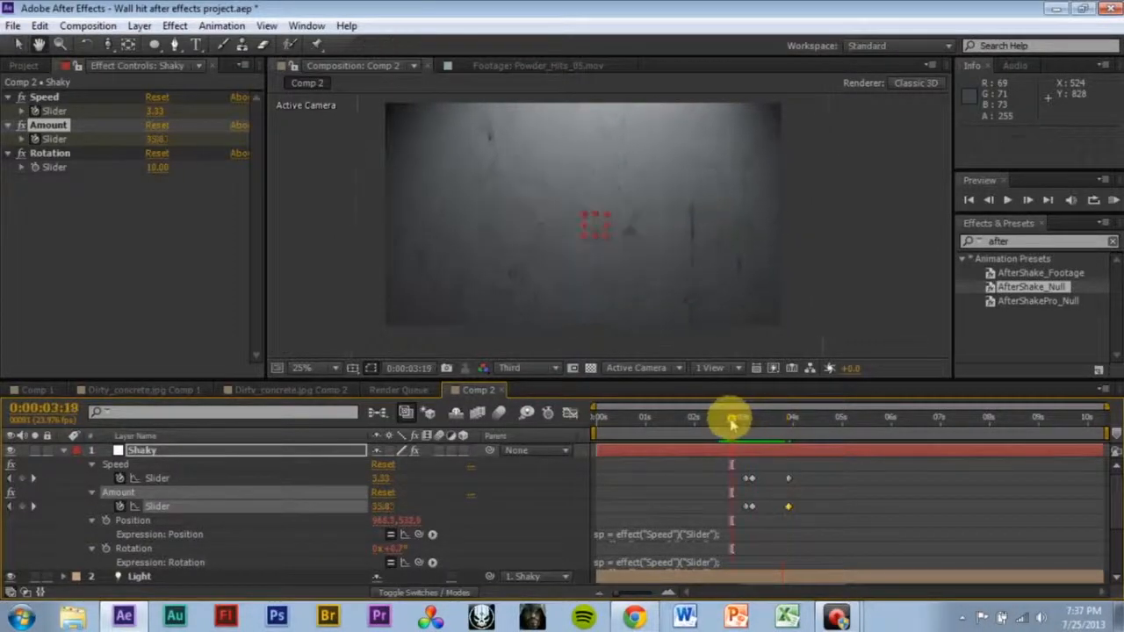
- Set the Shaky null's Speed keyframe at 0:00:03:04 to 4 and scrub through the shake
{"action": "mouse_move", "coordinate": [740, 430]}
{"action": "left_mouse_down"}
{"action": "mouse_move", "coordinate": [785, 422]}
{"action": "mouse_move", "coordinate": [786, 442]}
{"action": "mouse_move", "coordinate": [764, 431]}
{"action": "mouse_move", "coordinate": [756, 440]}
{"action": "mouse_move", "coordinate": [785, 431]}
{"action": "mouse_move", "coordinate": [752, 431]}
{"action": "left_mouse_up"}
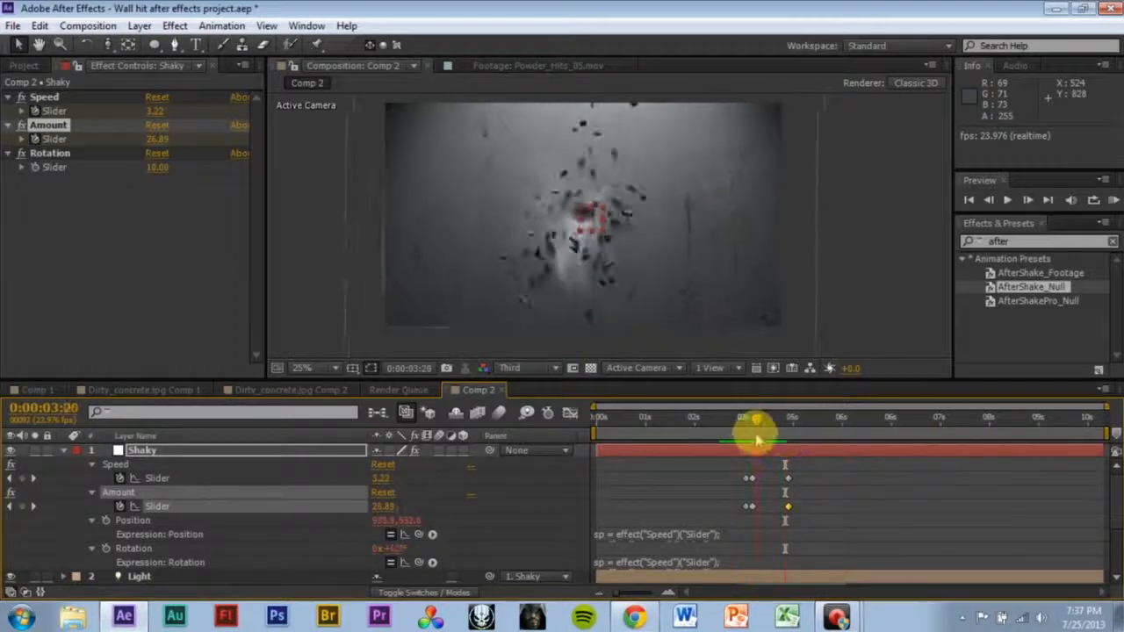
{"action": "left_click", "coordinate": [159, 111]}
{"action": "type", "text": "4"}
{"action": "key", "text": "Return"}
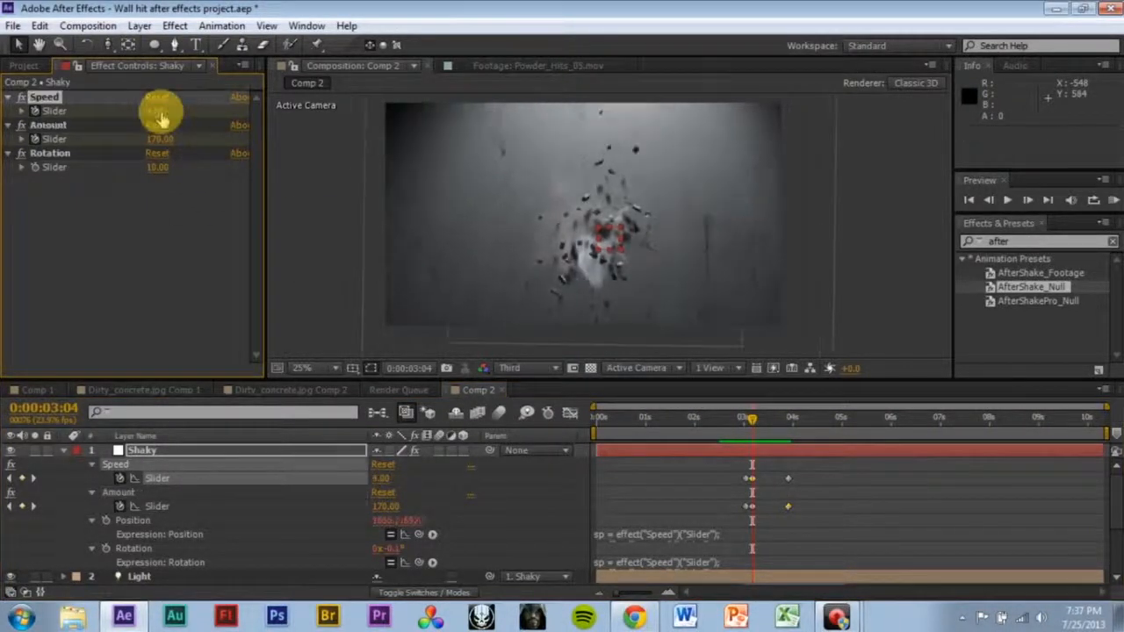
{"action": "left_click_drag", "start_coordinate": [771, 413], "coordinate": [759, 409]}
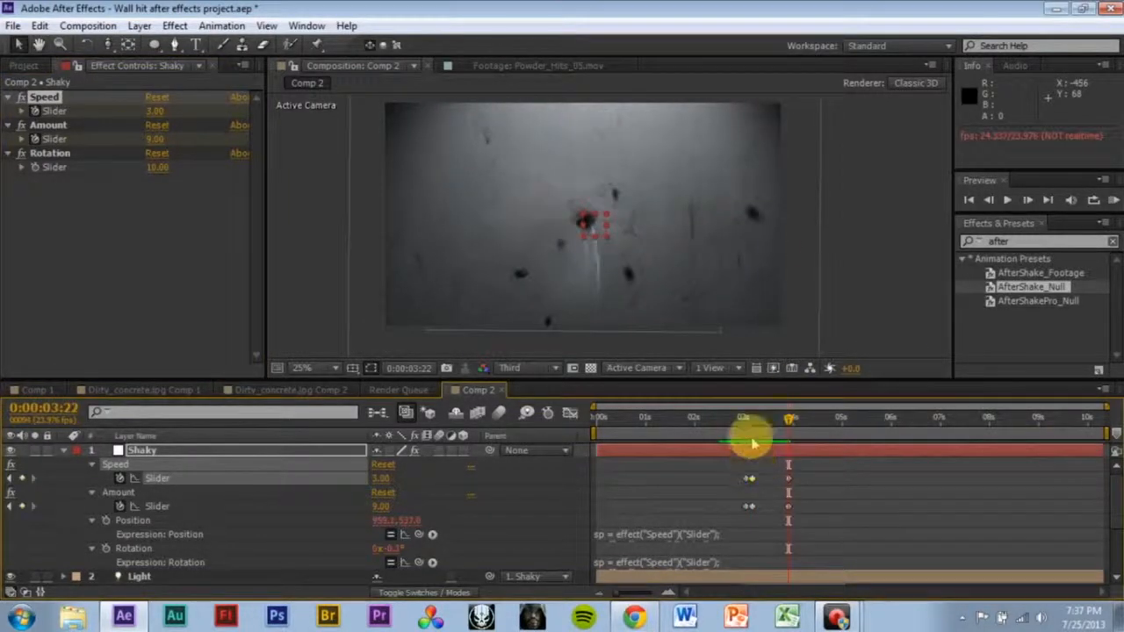
- Preview the shake from 0:00:02:23 through the impact and scrub back over the first hit frames
{"action": "left_click", "coordinate": [755, 425]}
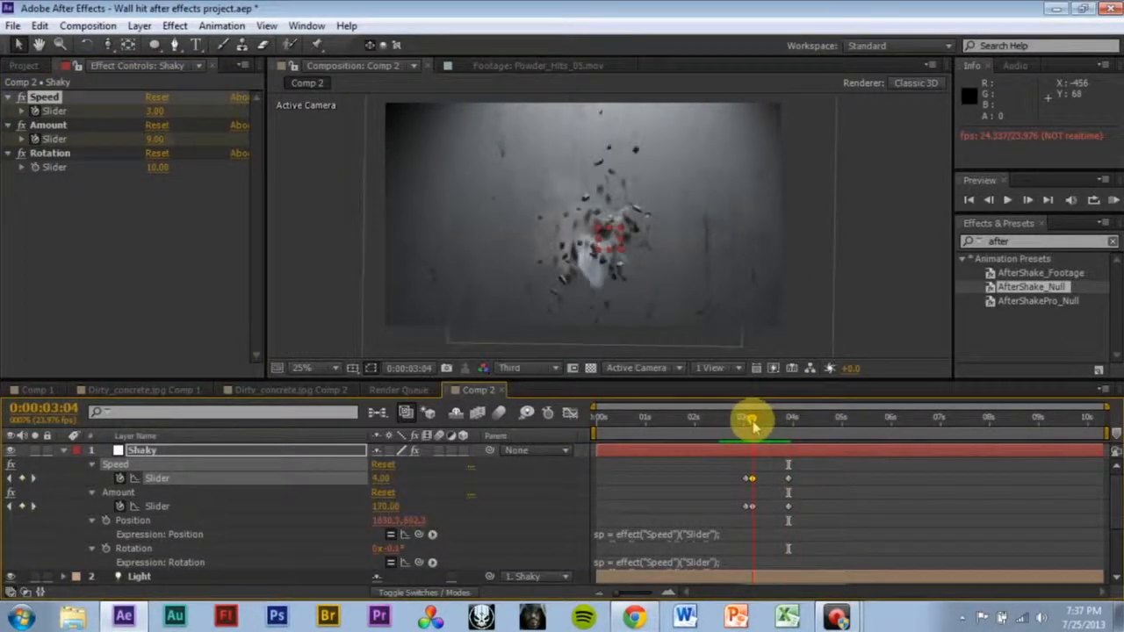
{"action": "key", "text": "Page_Up"}
{"action": "key", "text": "Page_Up"}
{"action": "key", "text": "Page_Up"}
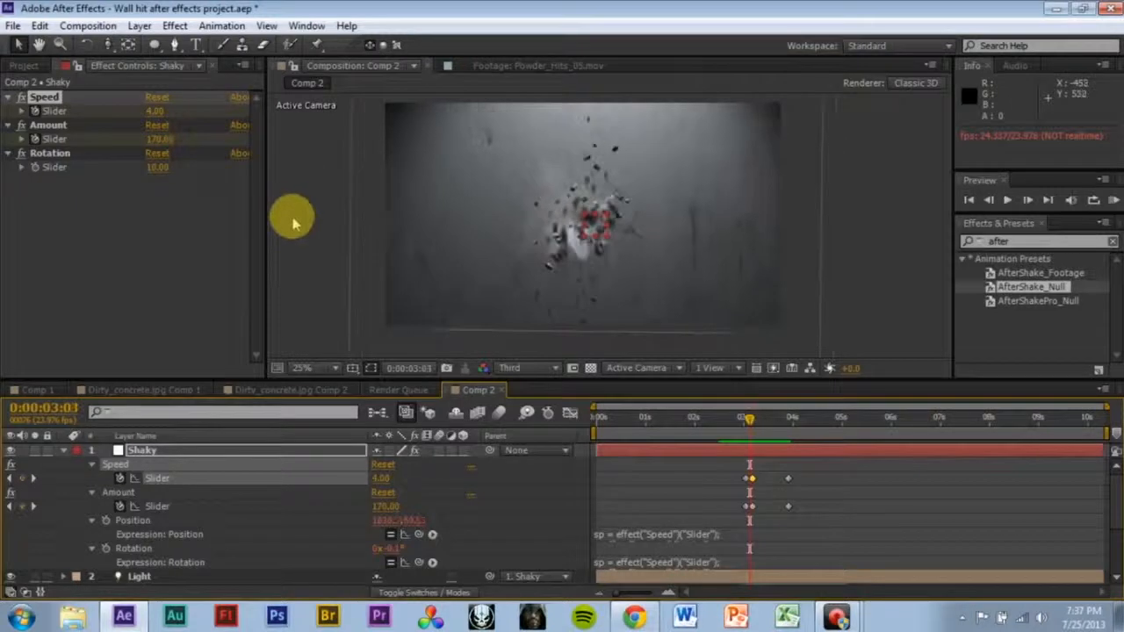
{"action": "key", "text": "space"}
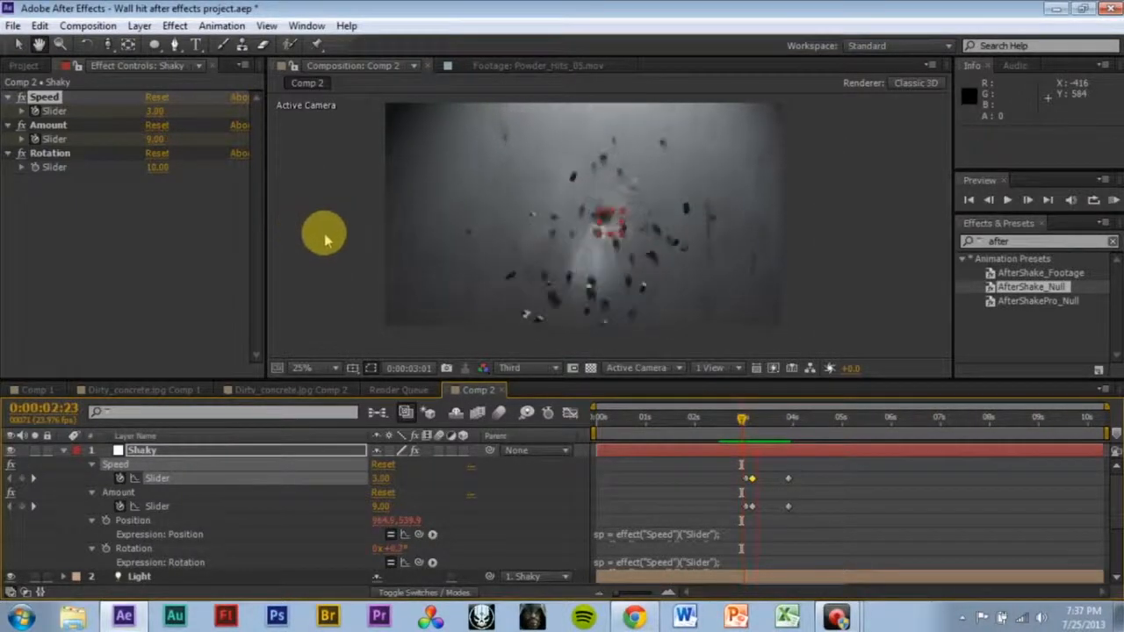
{"action": "left_click", "coordinate": [740, 430]}
{"action": "mouse_move", "coordinate": [740, 430]}
{"action": "left_mouse_down"}
{"action": "mouse_move", "coordinate": [757, 439]}
{"action": "mouse_move", "coordinate": [723, 432]}
{"action": "mouse_move", "coordinate": [752, 420]}
{"action": "mouse_move", "coordinate": [742, 427]}
{"action": "mouse_move", "coordinate": [752, 436]}
{"action": "left_mouse_up"}
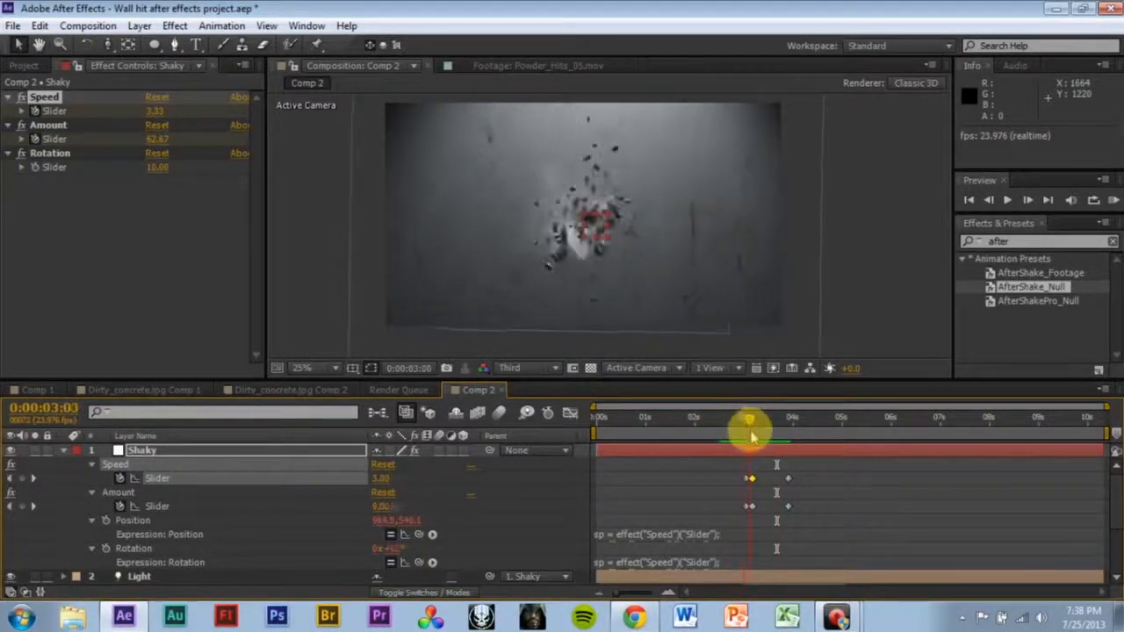
- Step frame by frame between 0:00:03:00 and 0:00:03:07 to examine how the image jumps at the impact
{"action": "key", "text": "Page_Up"}
{"action": "key", "text": "Page_Up"}
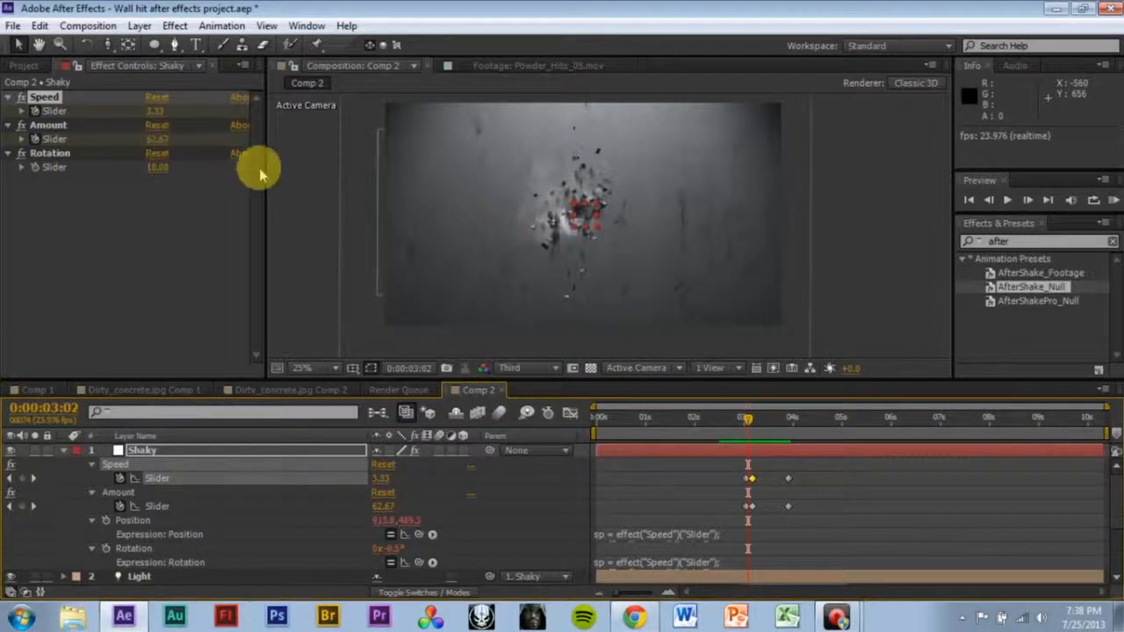
{"action": "key", "text": "Page_Down"}
{"action": "key", "text": "Page_Down"}
{"action": "key", "text": "Page_Down"}
{"action": "key", "text": "Page_Down"}
{"action": "key", "text": "Page_Down"}
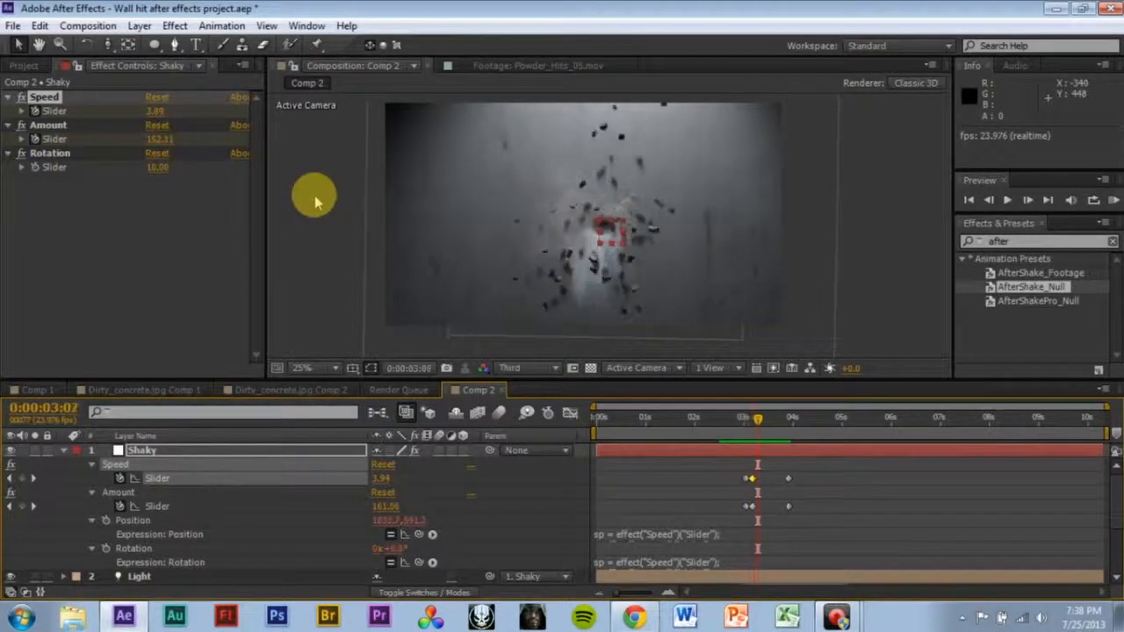
{"action": "key", "text": "Page_Up"}
{"action": "key", "text": "Page_Up"}
{"action": "key", "text": "Page_Up"}
{"action": "key", "text": "Page_Up"}
{"action": "key", "text": "Page_Up"}
{"action": "key", "text": "Page_Up"}
{"action": "key", "text": "Page_Up"}
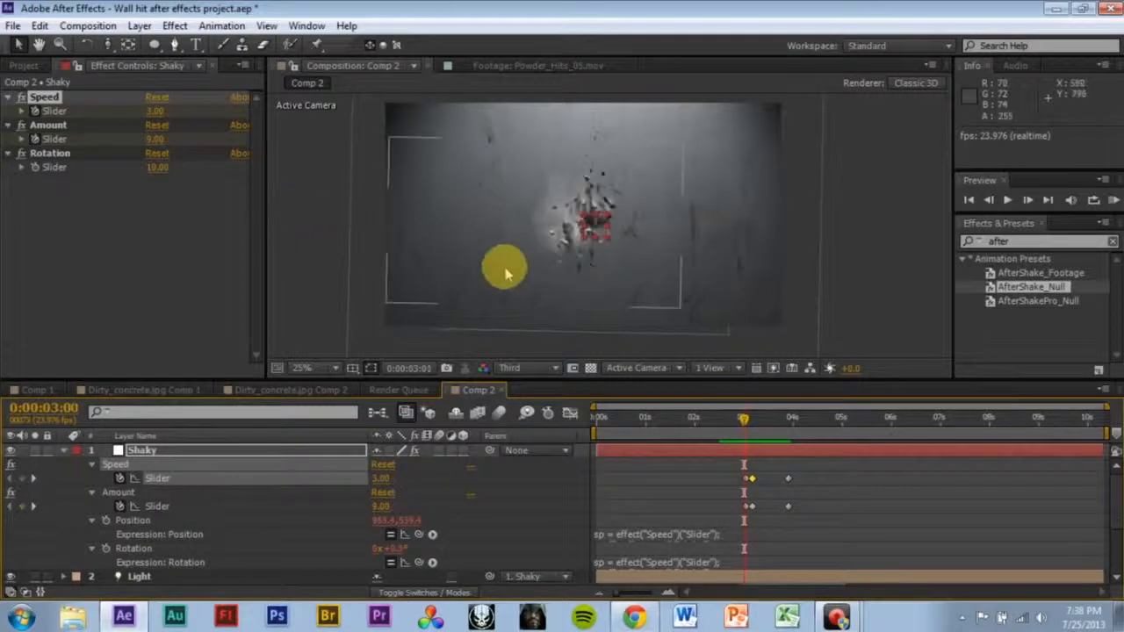
{"action": "key", "text": "Page_Down"}
{"action": "key", "text": "Page_Down"}
{"action": "key", "text": "Page_Down"}
{"action": "key", "text": "Page_Down"}
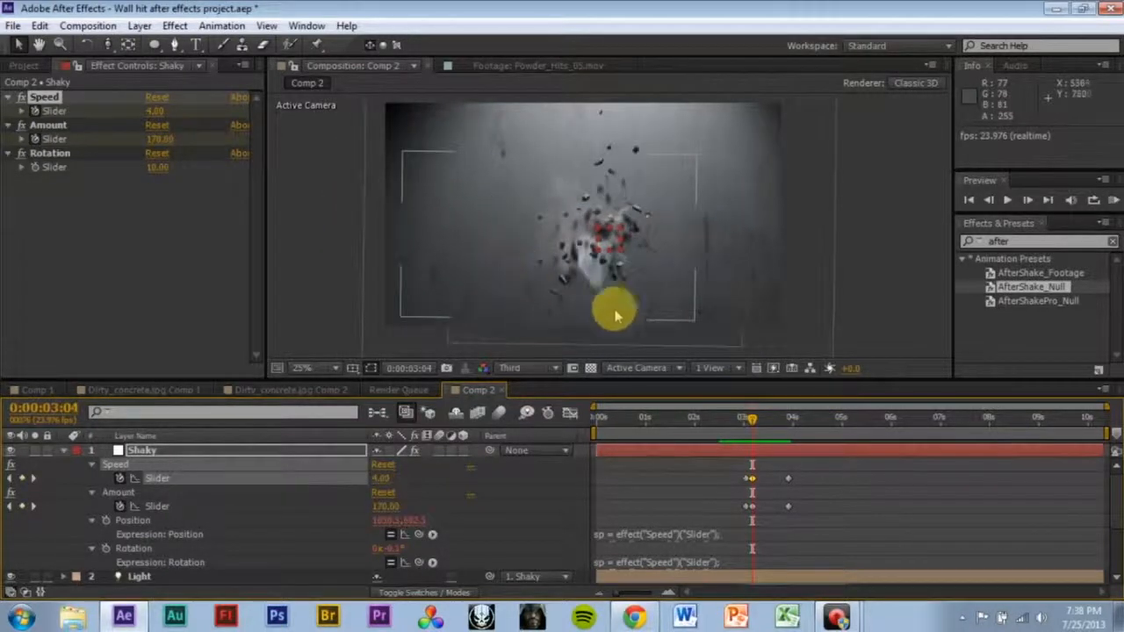
- Move the middle Speed keyframe from 0:00:03:04 to roughly midway before 0:00:03:22 and preview from 0:00:02:17
{"action": "left_click", "coordinate": [760, 481]}
{"action": "left_click_drag", "start_coordinate": [752, 478], "coordinate": [769, 488]}
{"action": "left_click_drag", "start_coordinate": [752, 423], "coordinate": [733, 431]}
{"action": "key", "text": "space"}
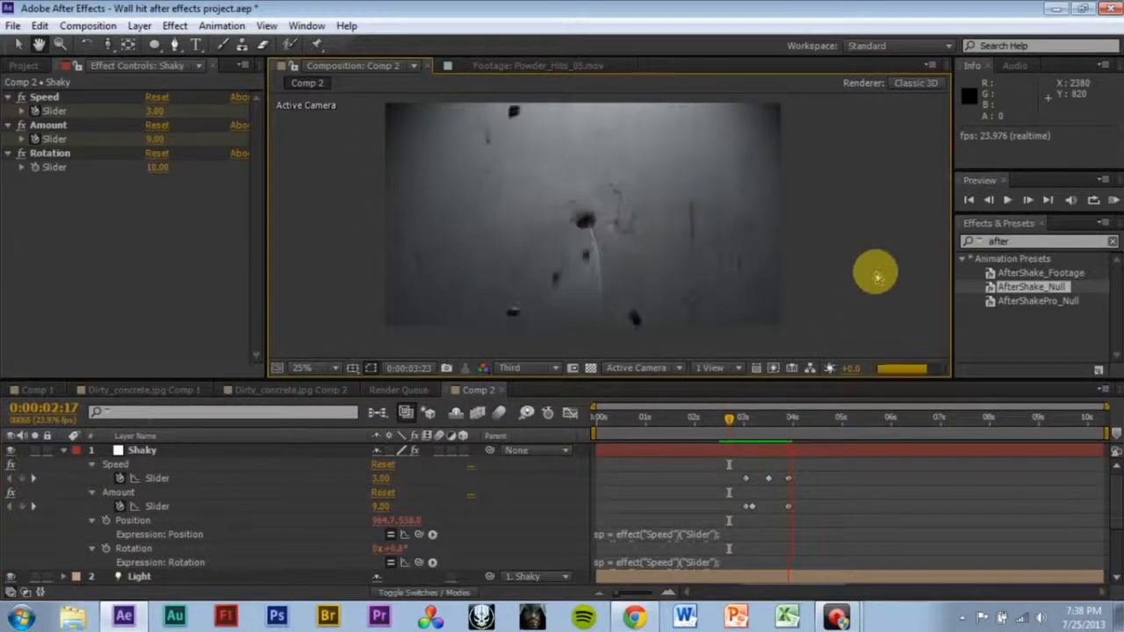
{"action": "left_click", "coordinate": [732, 421]}
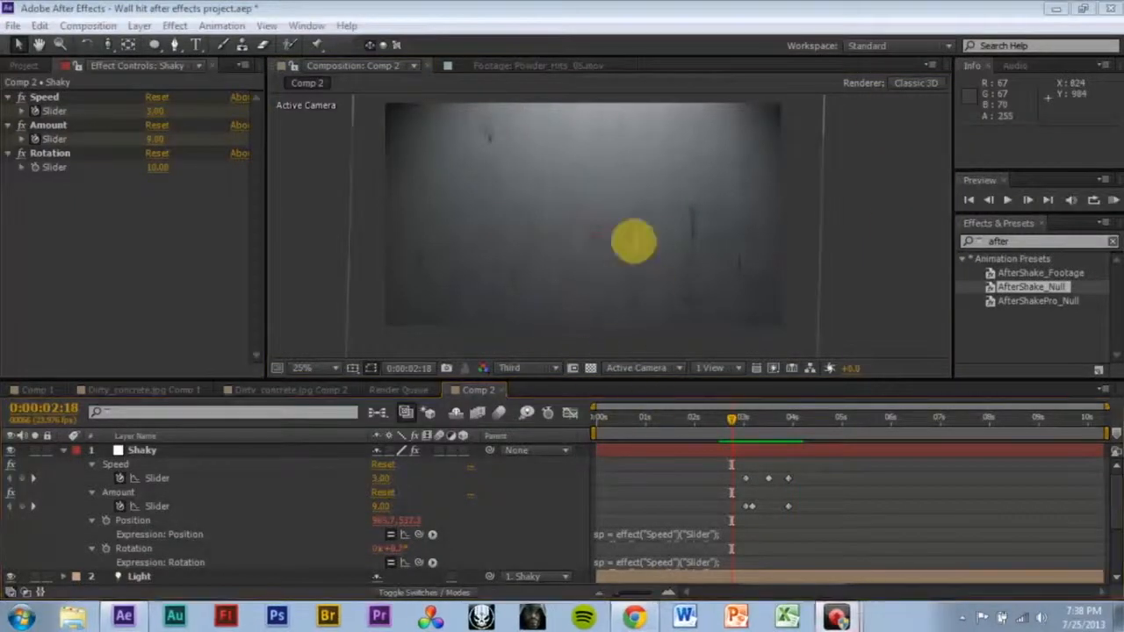
- Preview the whole shot from 0:00:00:00 through the impact and check the frame at 0:00:03:05
{"action": "left_click_drag", "start_coordinate": [732, 422], "coordinate": [541, 377]}
{"action": "key", "text": "space"}
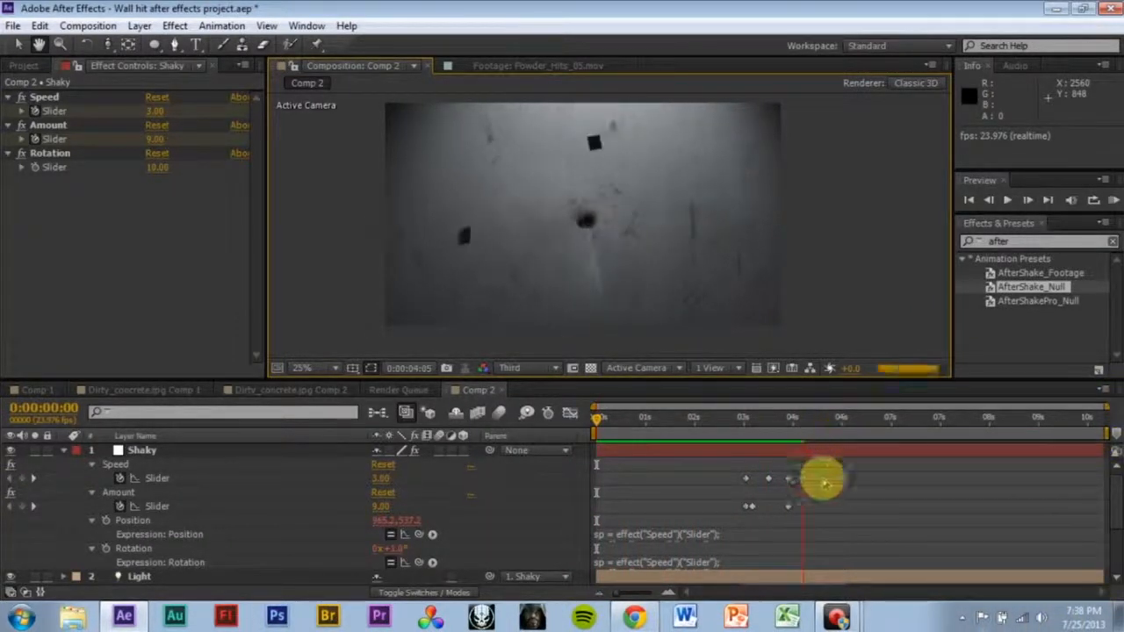
{"action": "left_click", "coordinate": [787, 427]}
{"action": "left_click_drag", "start_coordinate": [786, 426], "coordinate": [610, 371]}
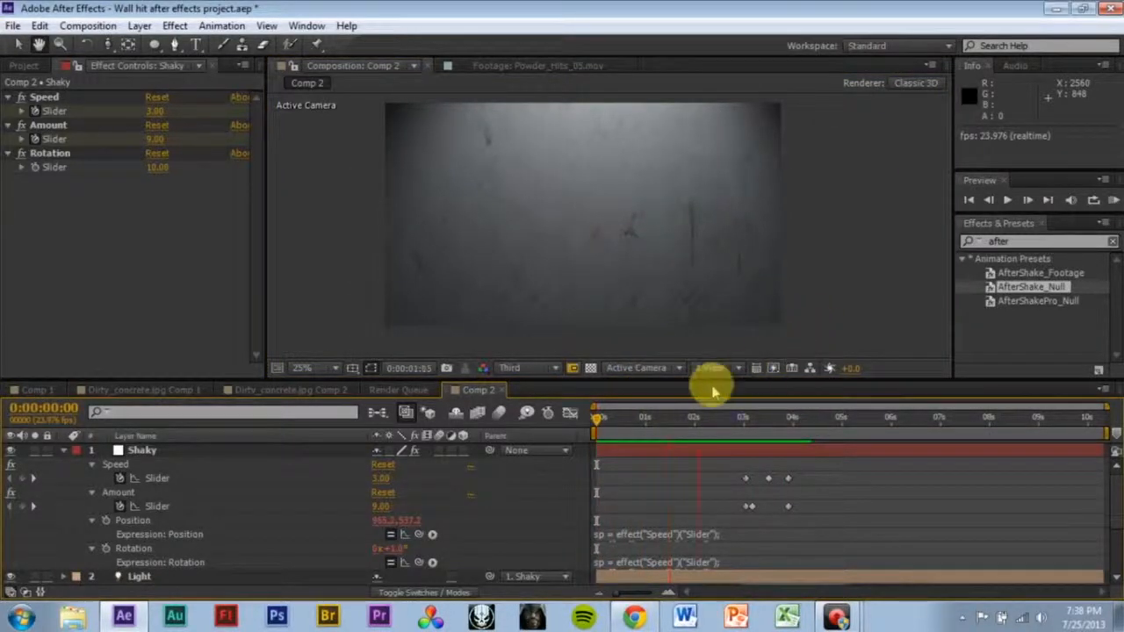
{"action": "key", "text": "space"}
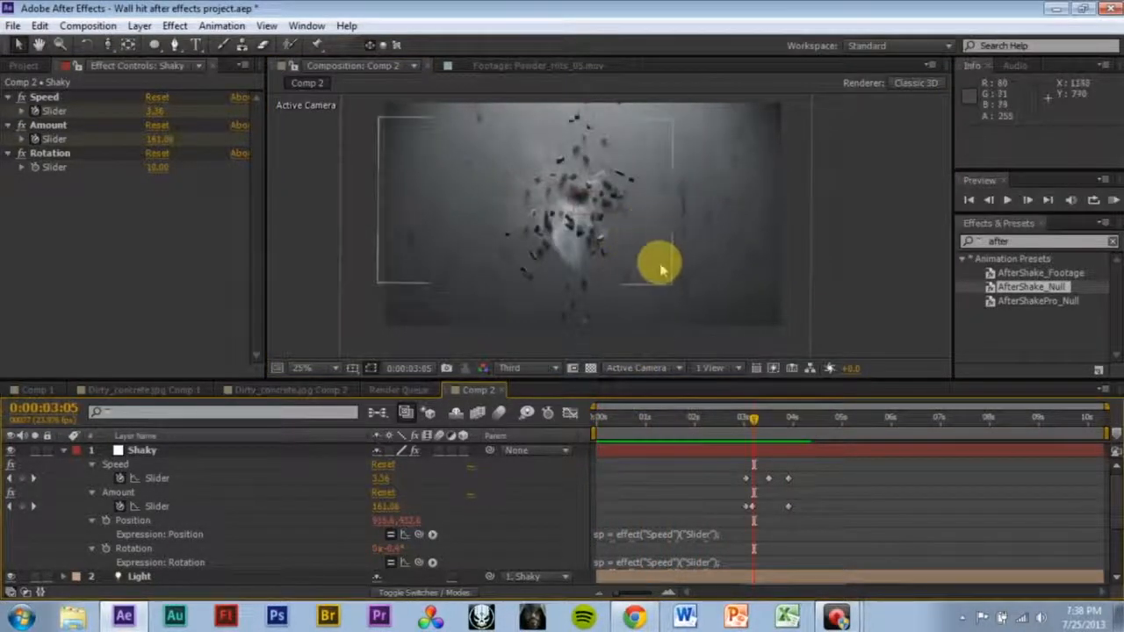
- Scale the Shaky null up to about 135% and preview the composition from the start
{"action": "left_click", "coordinate": [600, 215]}
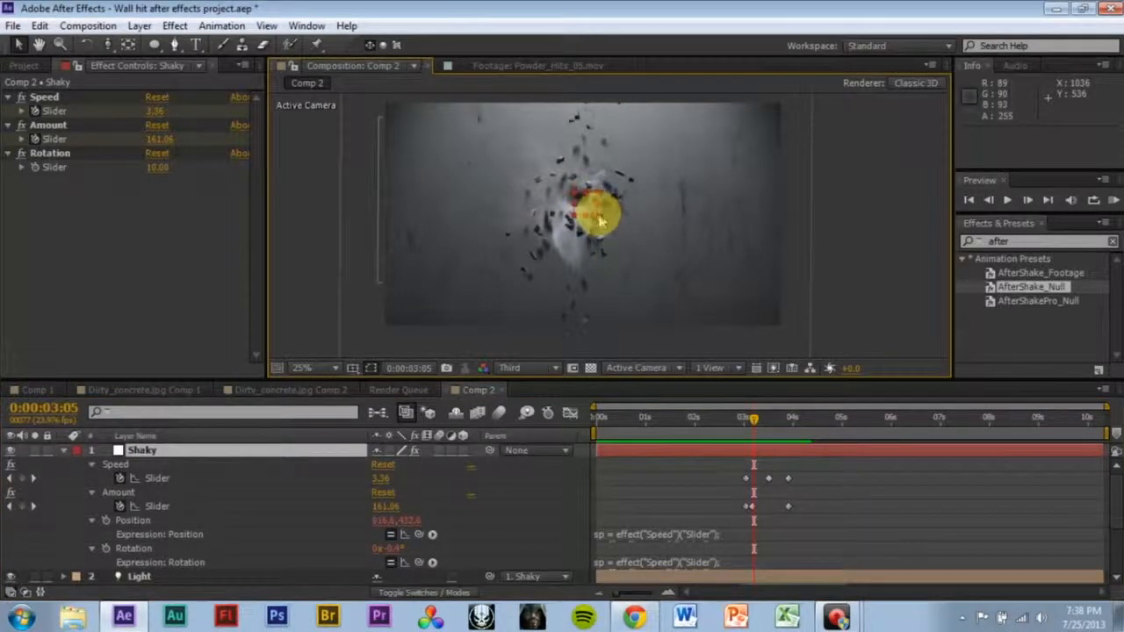
{"action": "left_click_drag", "start_coordinate": [600, 221], "coordinate": [607, 234]}
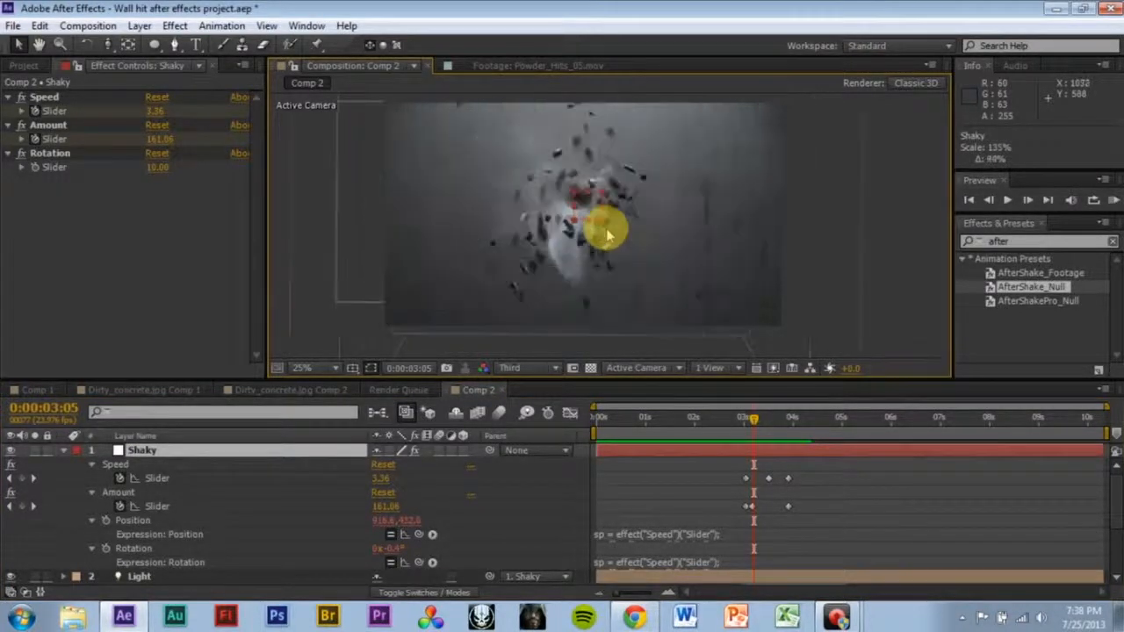
{"action": "left_click", "coordinate": [943, 265]}
{"action": "key", "text": "Home"}
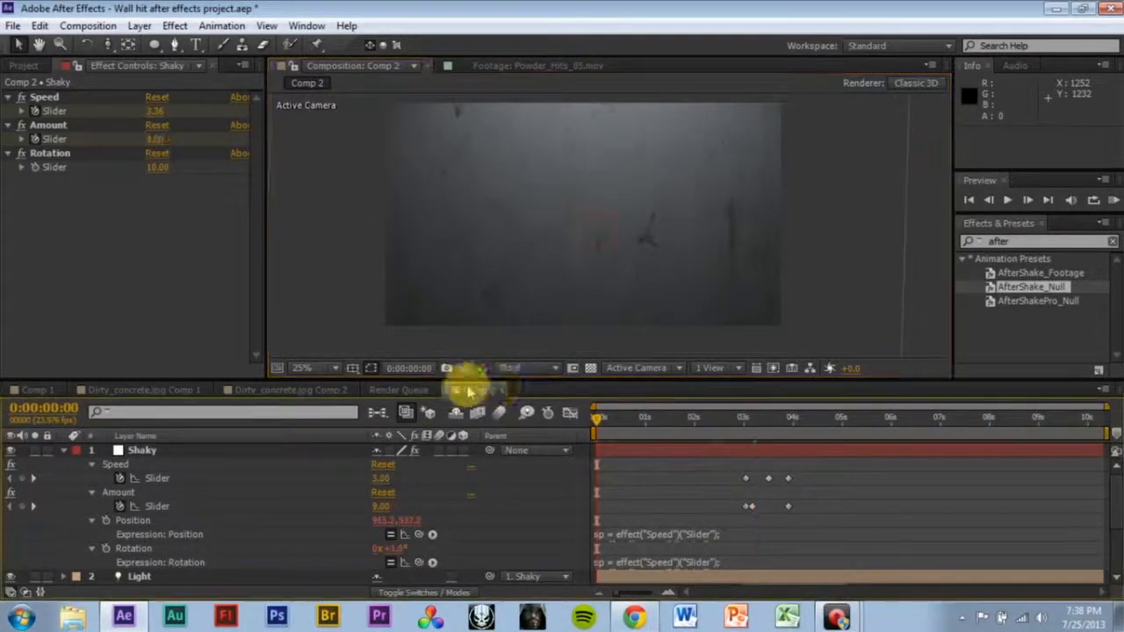
{"action": "key", "text": "space"}
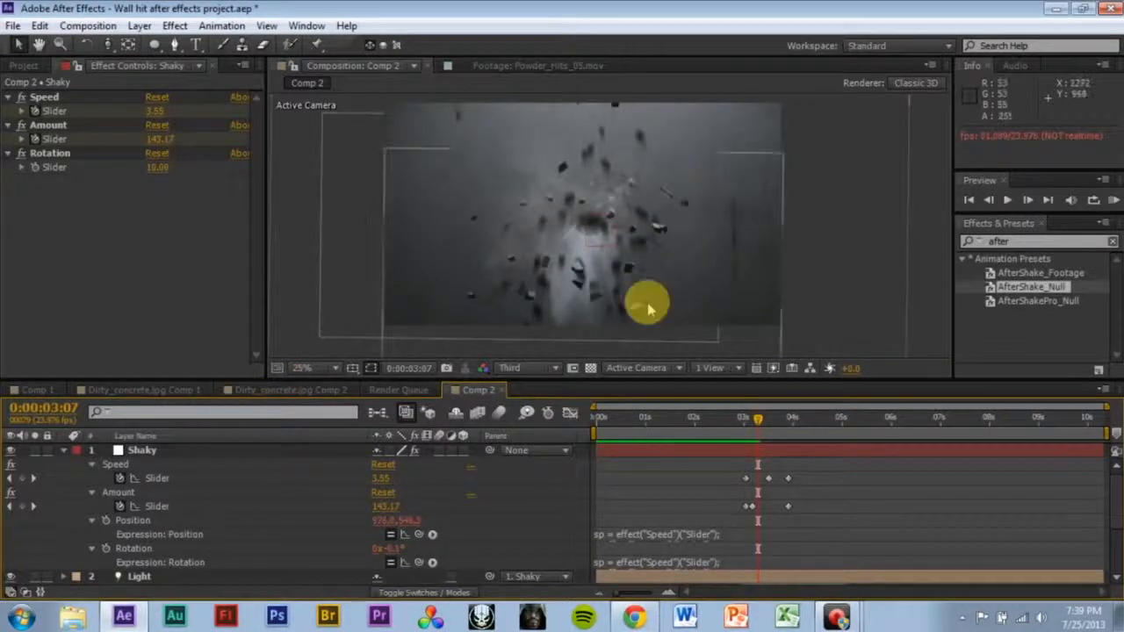
- Add a new adjustment layer above the Shaky null and name it CC
{"action": "left_click", "coordinate": [63, 450]}
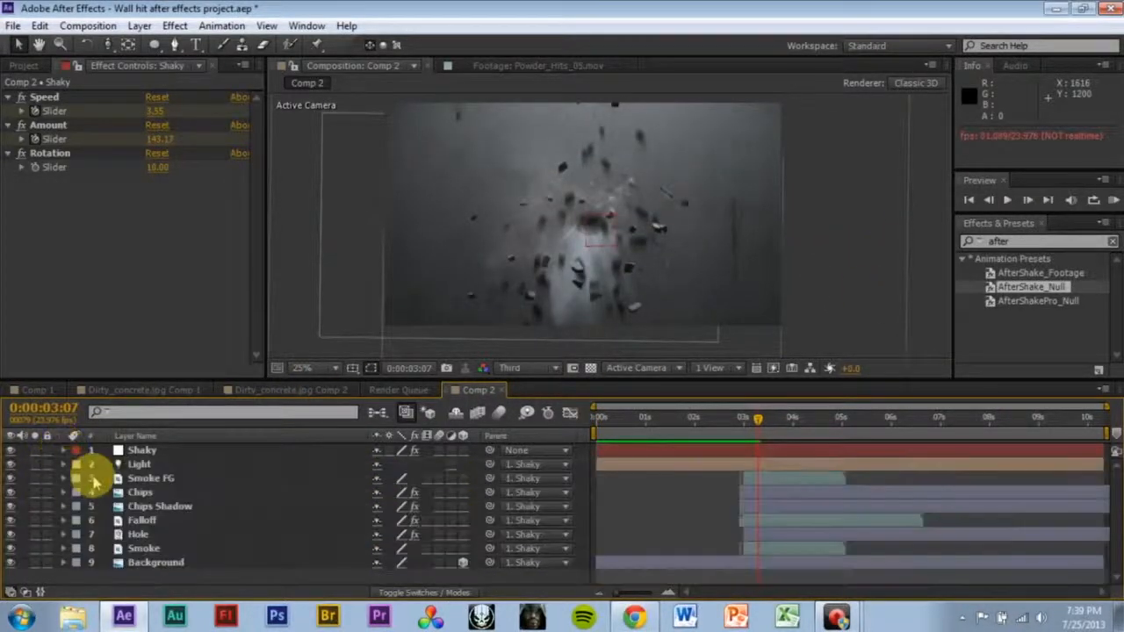
{"action": "left_click", "coordinate": [138, 26]}
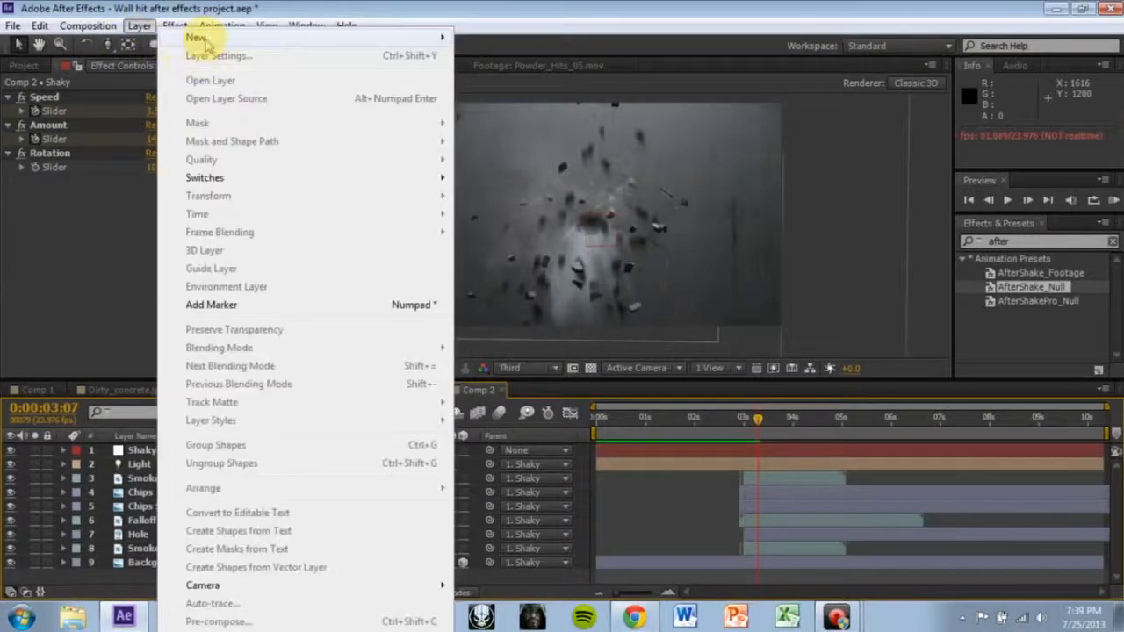
{"action": "mouse_move", "coordinate": [206, 43]}
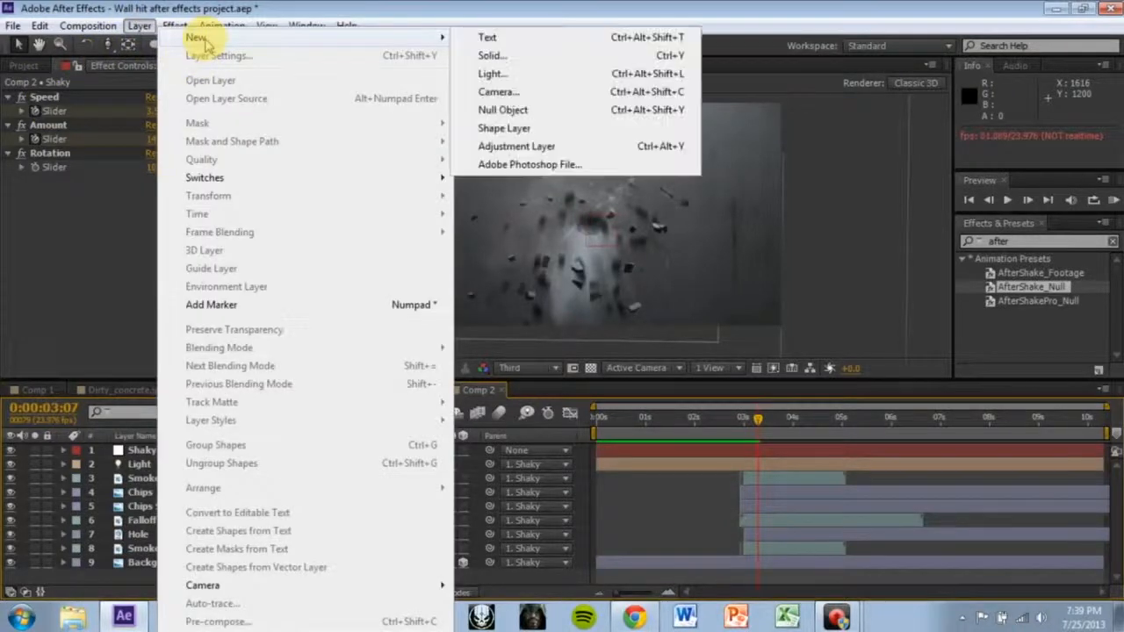
{"action": "left_click", "coordinate": [536, 147]}
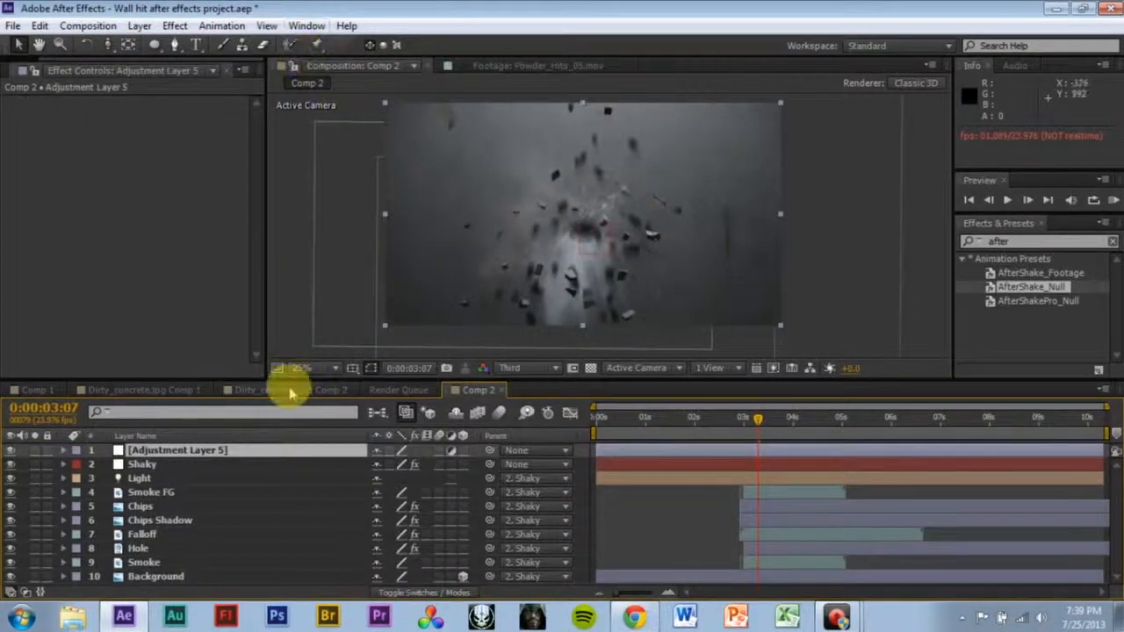
{"action": "key", "text": "Return"}
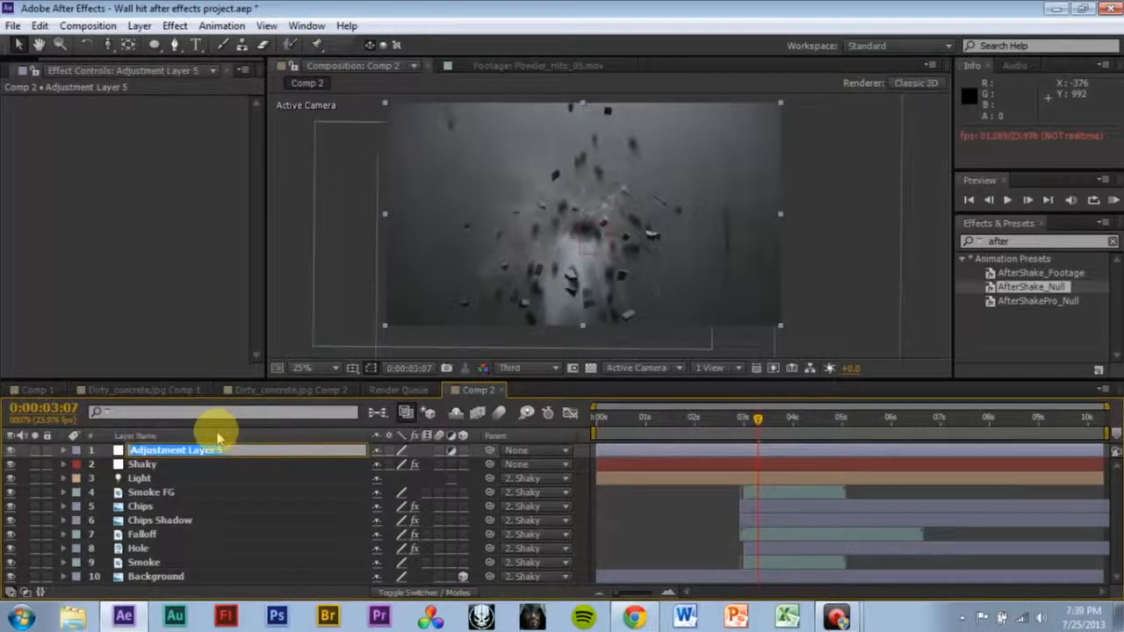
{"action": "left_click", "coordinate": [897, 224]}
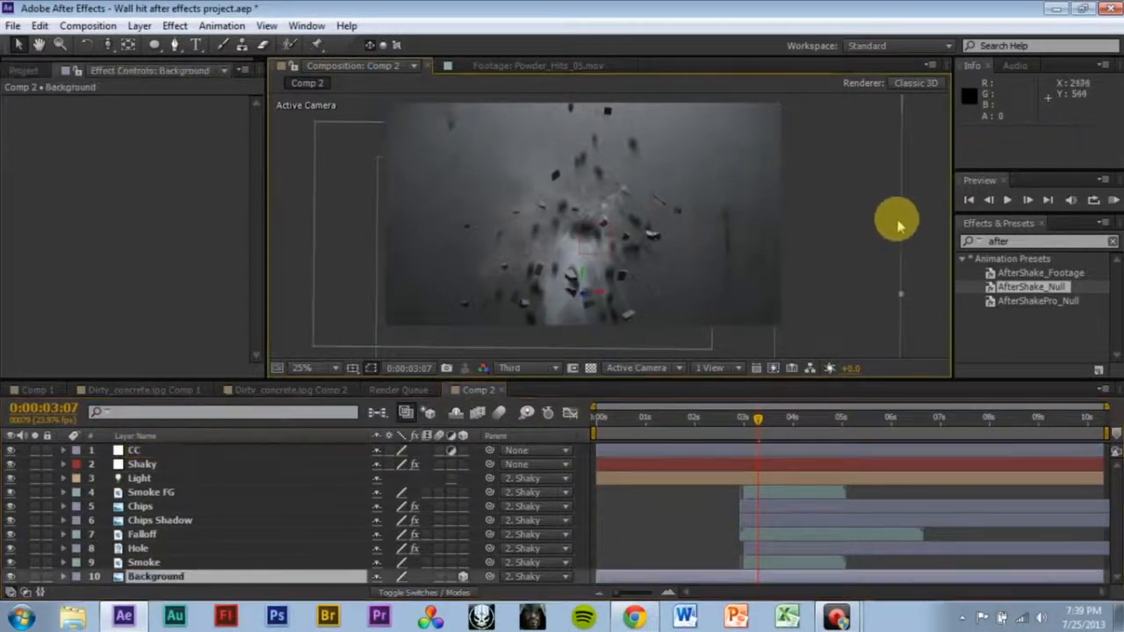
- Apply the Curves and Hue/Saturation effects to the CC adjustment layer
{"action": "left_click_drag", "start_coordinate": [1043, 249], "coordinate": [804, 193]}
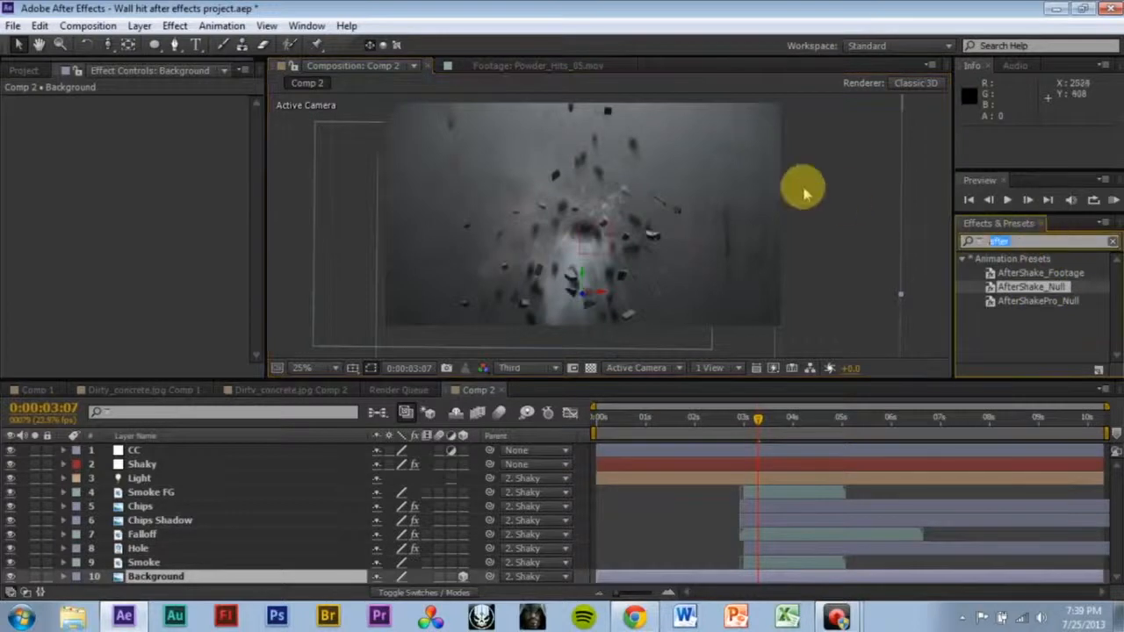
{"action": "type", "text": "cur"}
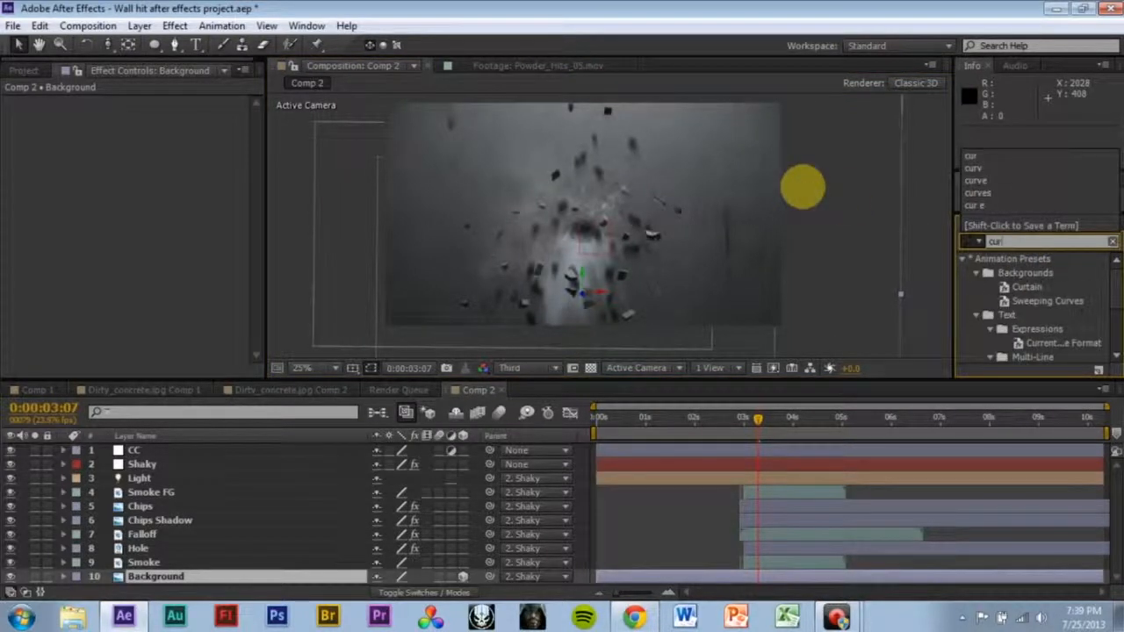
{"action": "type", "text": "v"}
{"action": "left_click_drag", "start_coordinate": [1008, 314], "coordinate": [132, 449]}
{"action": "left_click", "coordinate": [973, 237]}
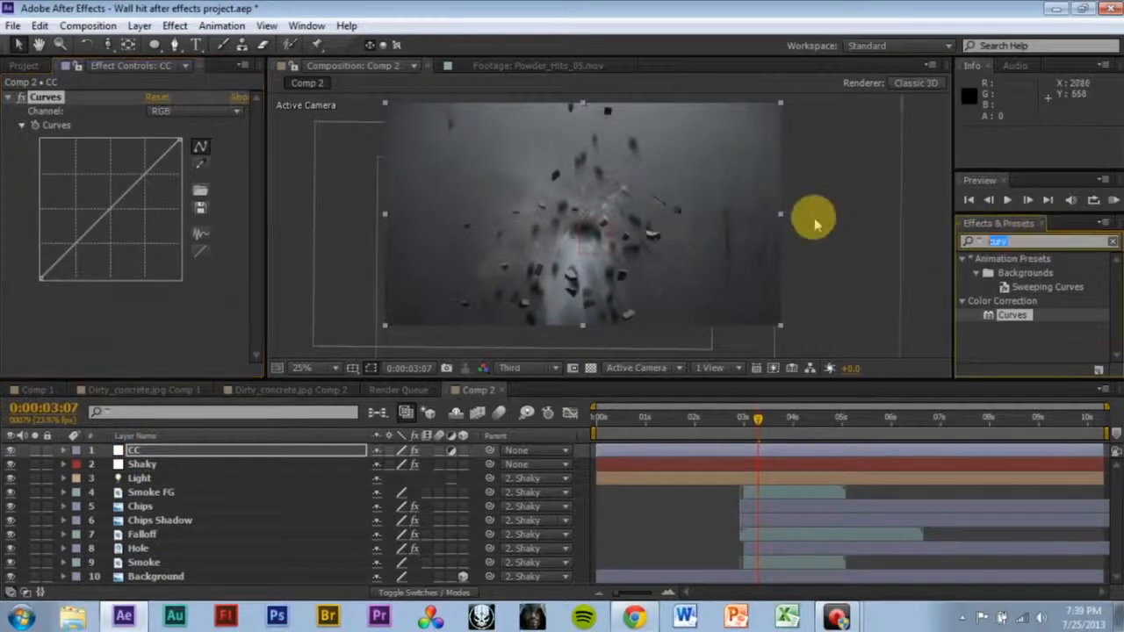
{"action": "type", "text": "hue"}
{"action": "left_click_drag", "start_coordinate": [1036, 327], "coordinate": [609, 251]}
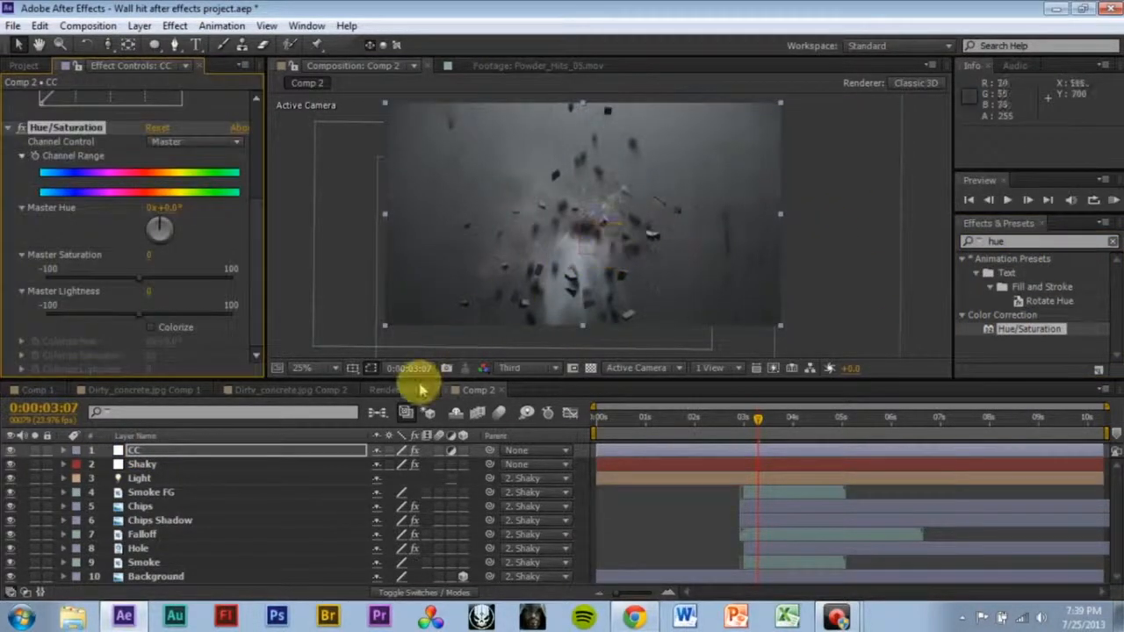
- Find the Brightness & Contrast effect and add it to the CC layer
{"action": "left_click_drag", "start_coordinate": [1036, 239], "coordinate": [823, 233]}
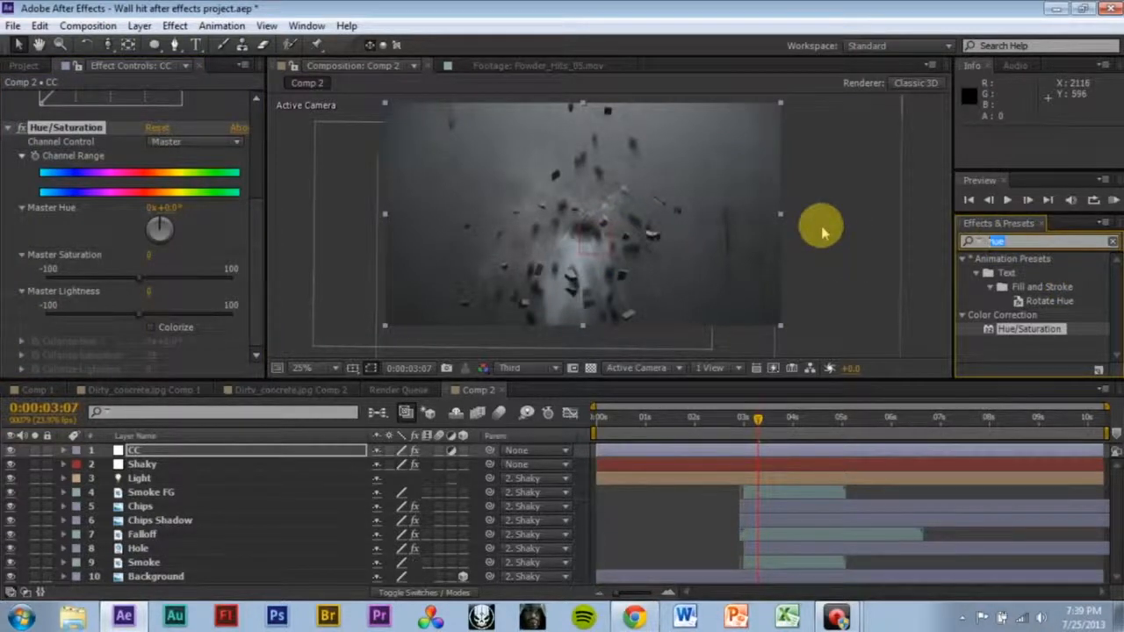
{"action": "type", "text": "brigh"}
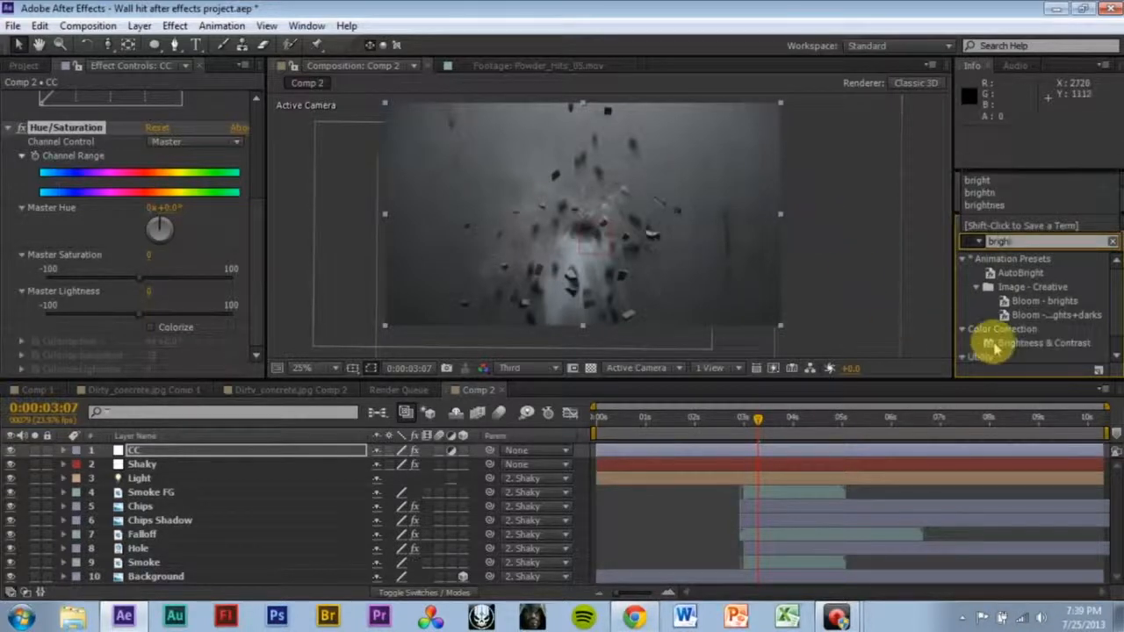
{"action": "scroll", "coordinate": [1001, 351], "scroll_direction": "down", "scroll_amount": 1}
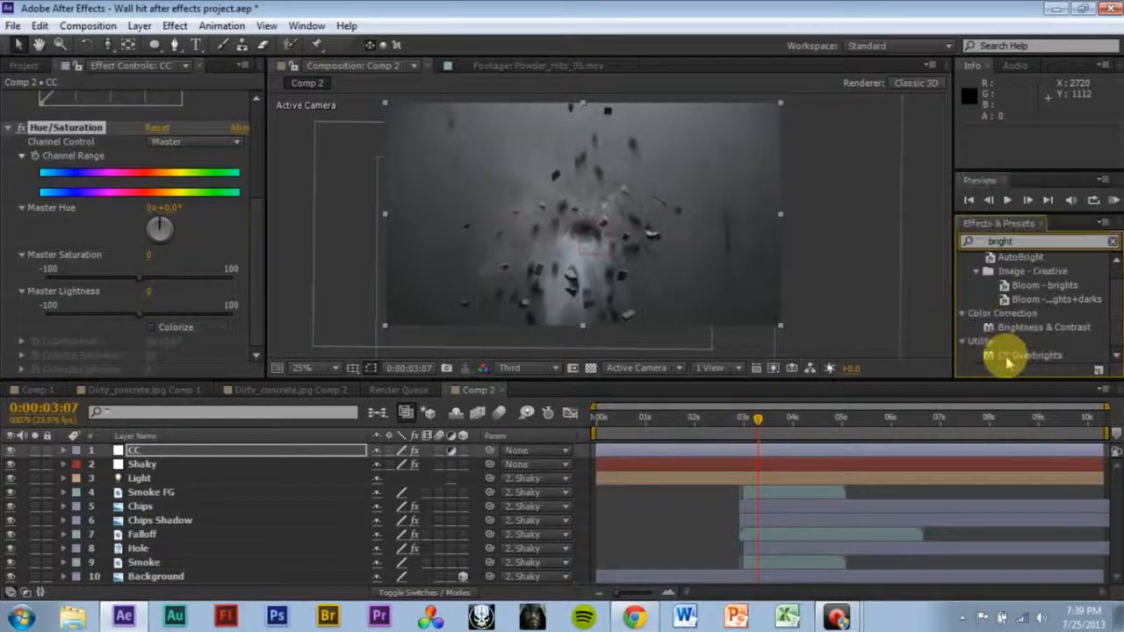
{"action": "left_click", "coordinate": [998, 329]}
{"action": "left_click_drag", "start_coordinate": [1017, 330], "coordinate": [652, 263]}
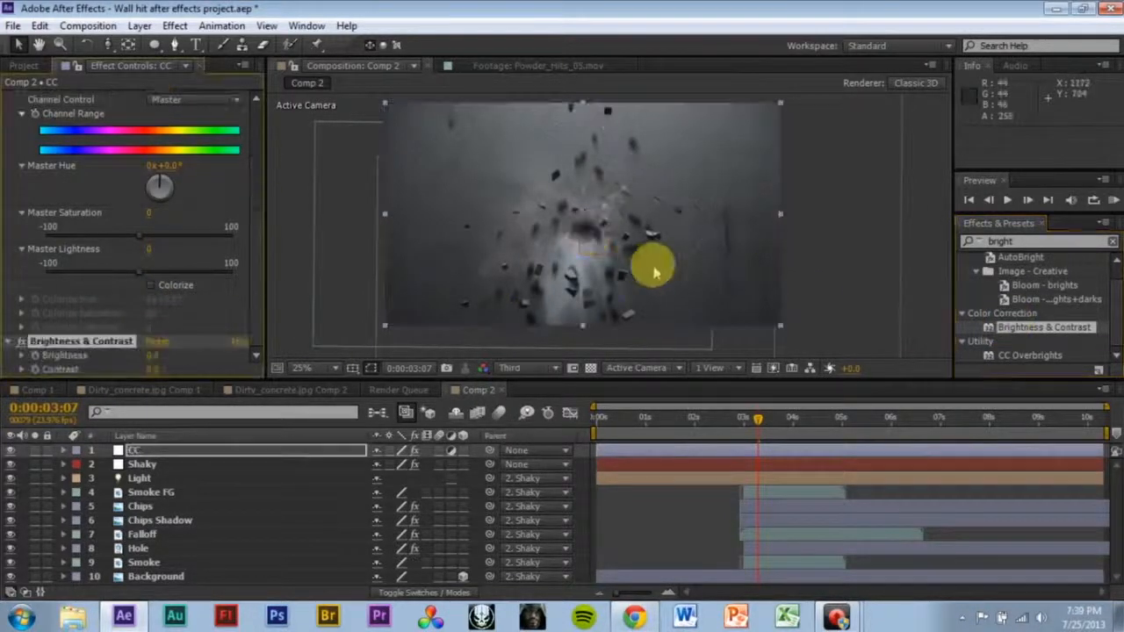
- Shape the RGB curve into an S, holding the shadows and raising the upper midtones for stronger contrast
{"action": "scroll", "coordinate": [125, 263], "scroll_direction": "up", "scroll_amount": 5}
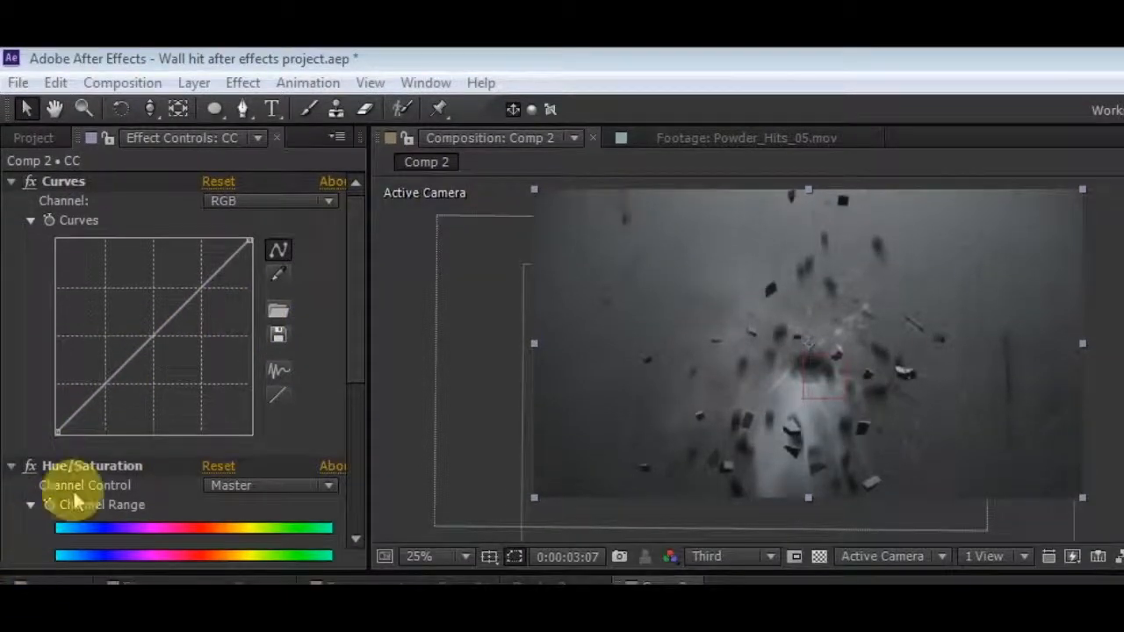
{"action": "left_click", "coordinate": [136, 379]}
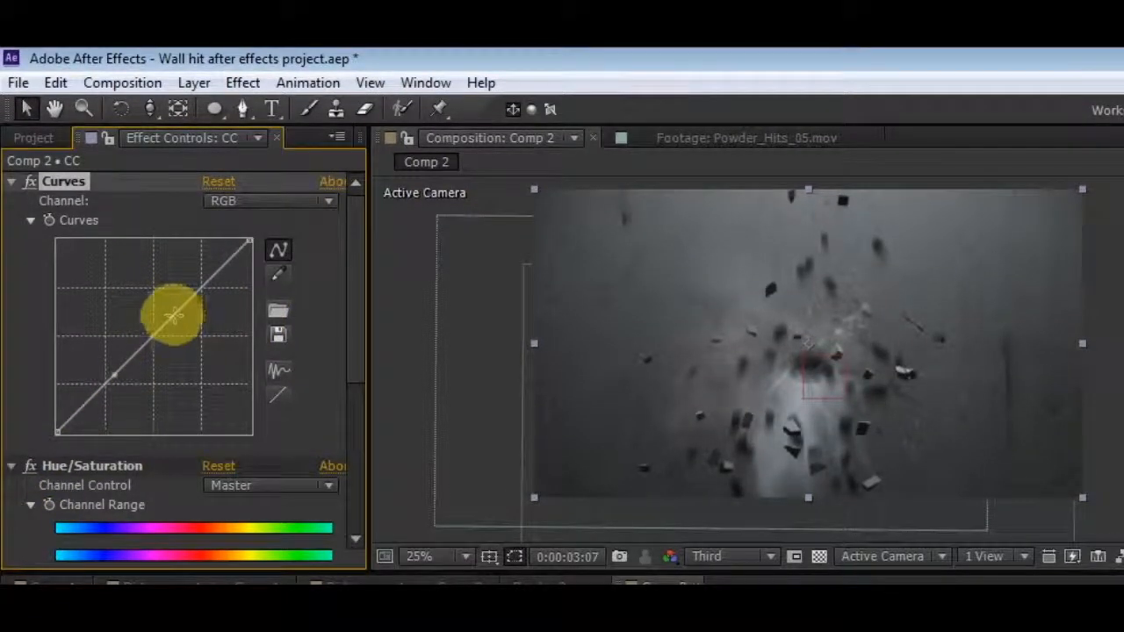
{"action": "left_click_drag", "start_coordinate": [173, 314], "coordinate": [152, 303]}
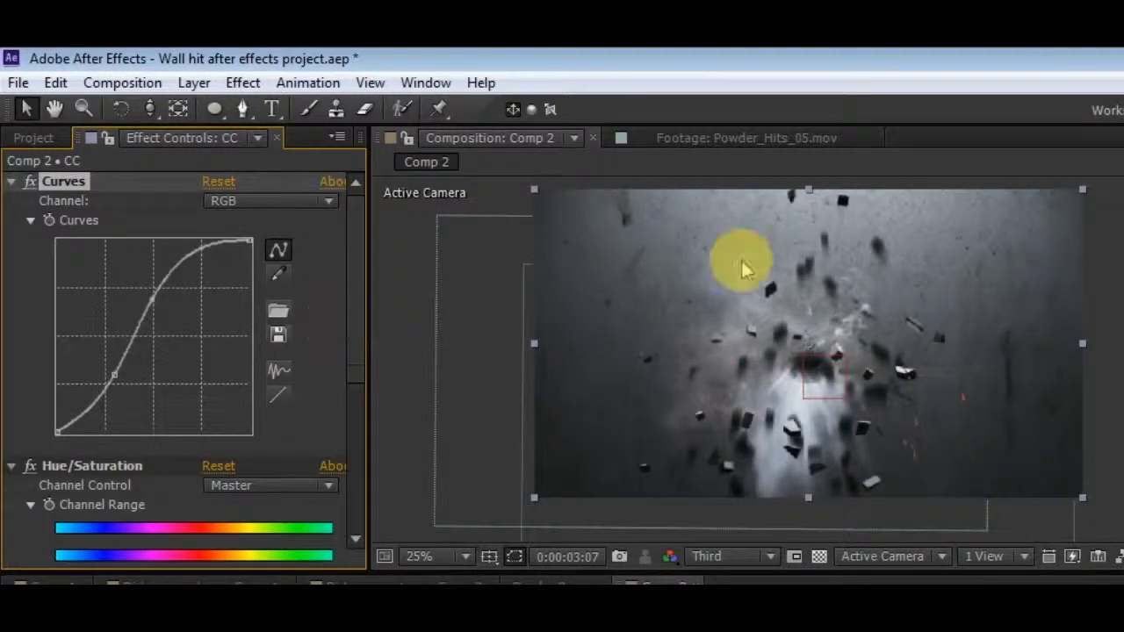
- Lower the midpoint and the highlight endpoint of the Red channel curve to tint the shot cooler
{"action": "left_click", "coordinate": [280, 208]}
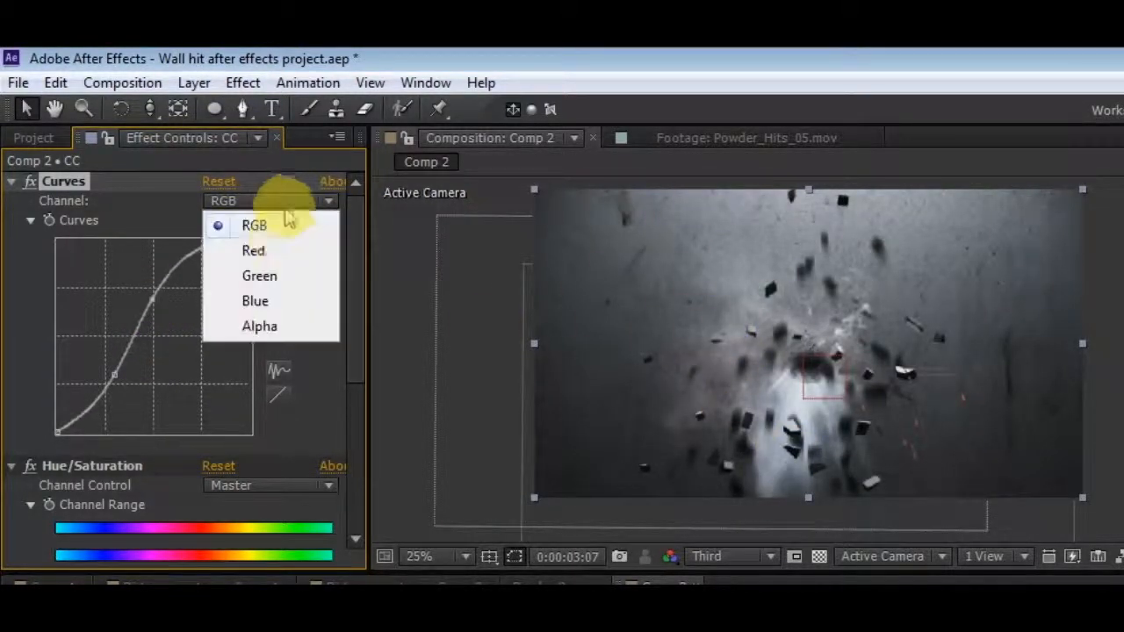
{"action": "left_click", "coordinate": [281, 249]}
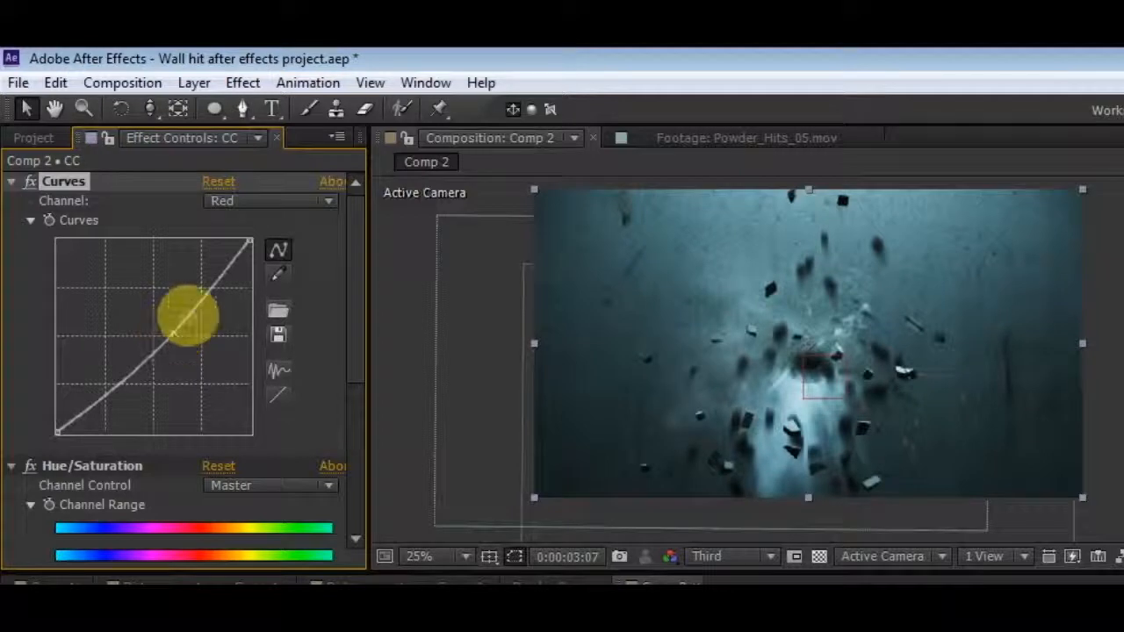
{"action": "left_click_drag", "start_coordinate": [248, 240], "coordinate": [249, 275]}
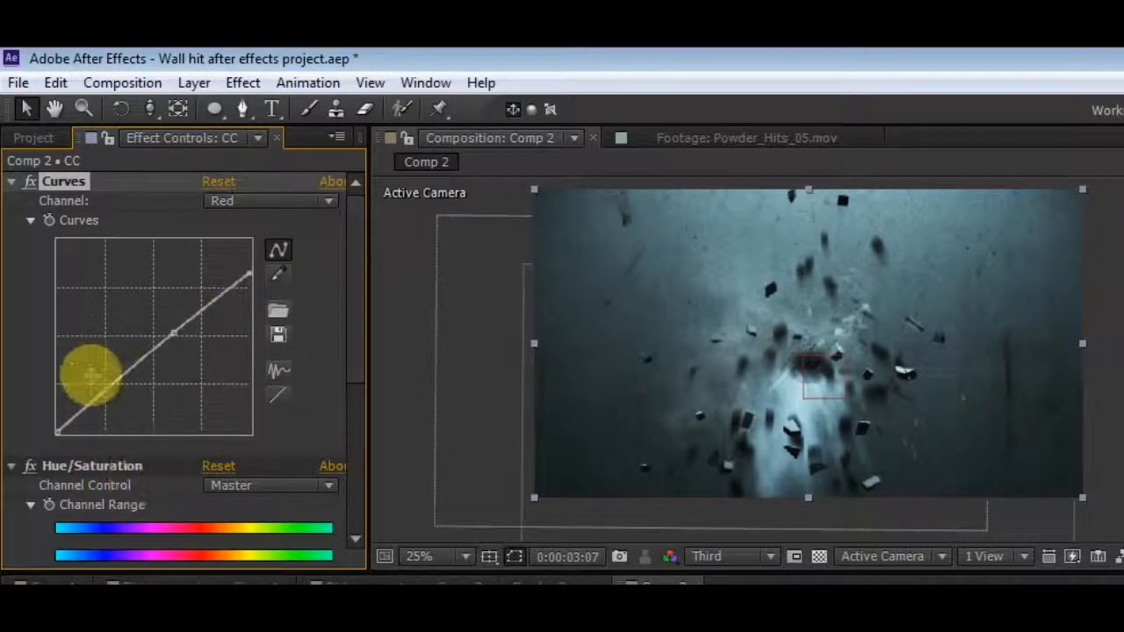
- Leave the Green channel curve straight and bend the midpoint of the Blue channel curve downward for a green cast
{"action": "left_click", "coordinate": [242, 202]}
{"action": "left_click", "coordinate": [296, 277]}
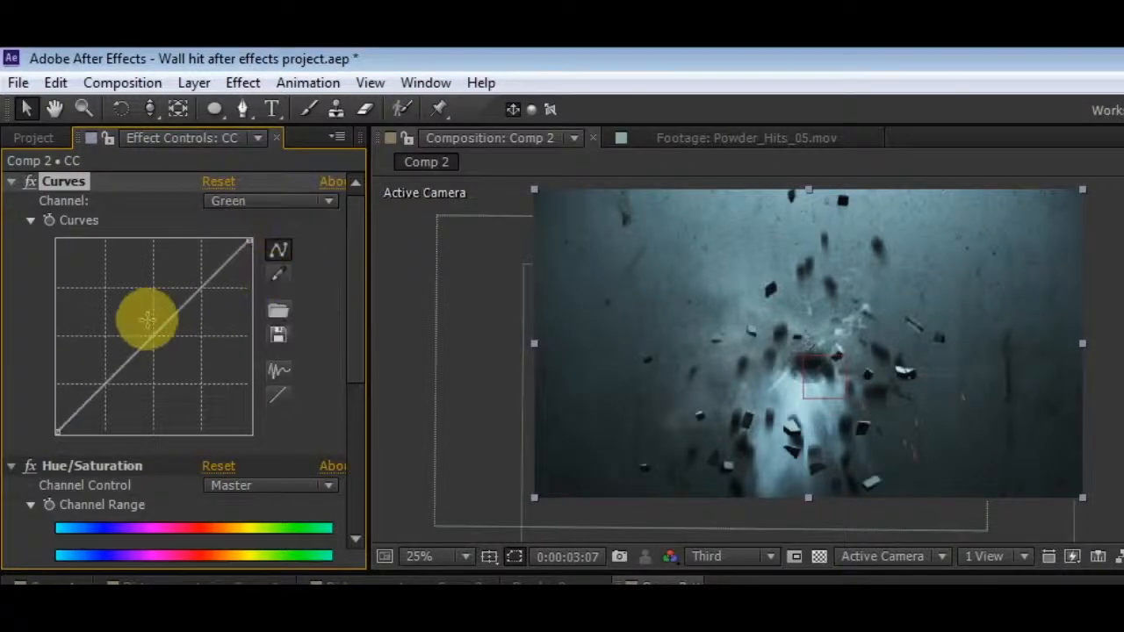
{"action": "left_click", "coordinate": [259, 202]}
{"action": "left_click", "coordinate": [258, 301]}
{"action": "left_click_drag", "start_coordinate": [169, 314], "coordinate": [181, 337]}
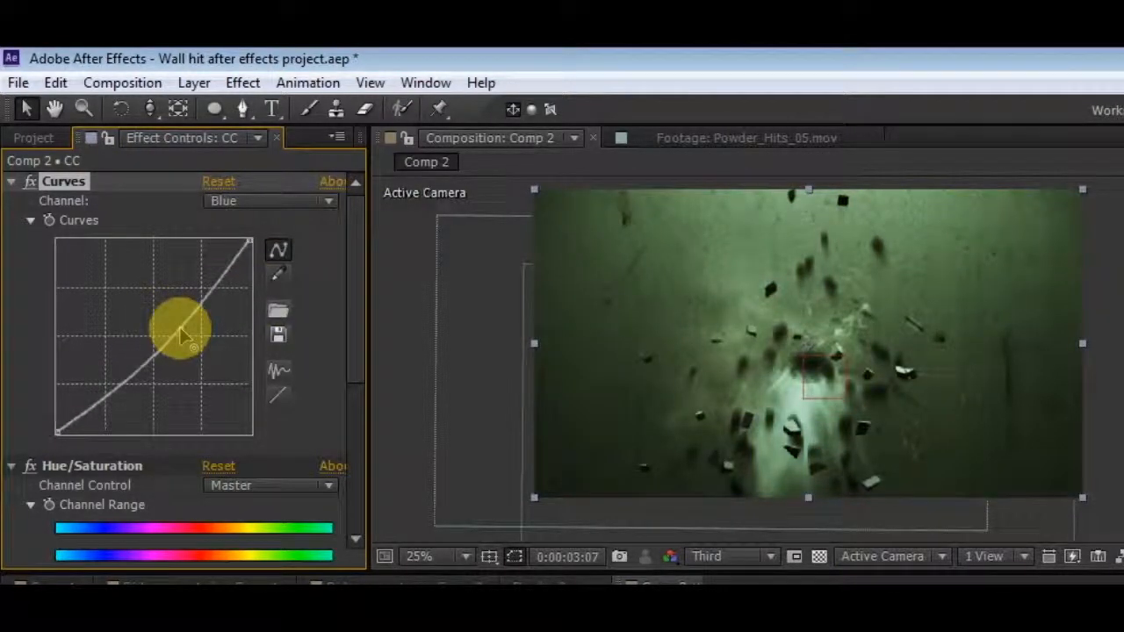
{"action": "scroll", "coordinate": [632, 337], "scroll_direction": "down", "scroll_amount": 1}
{"action": "scroll", "coordinate": [677, 371], "scroll_direction": "up", "scroll_amount": 1}
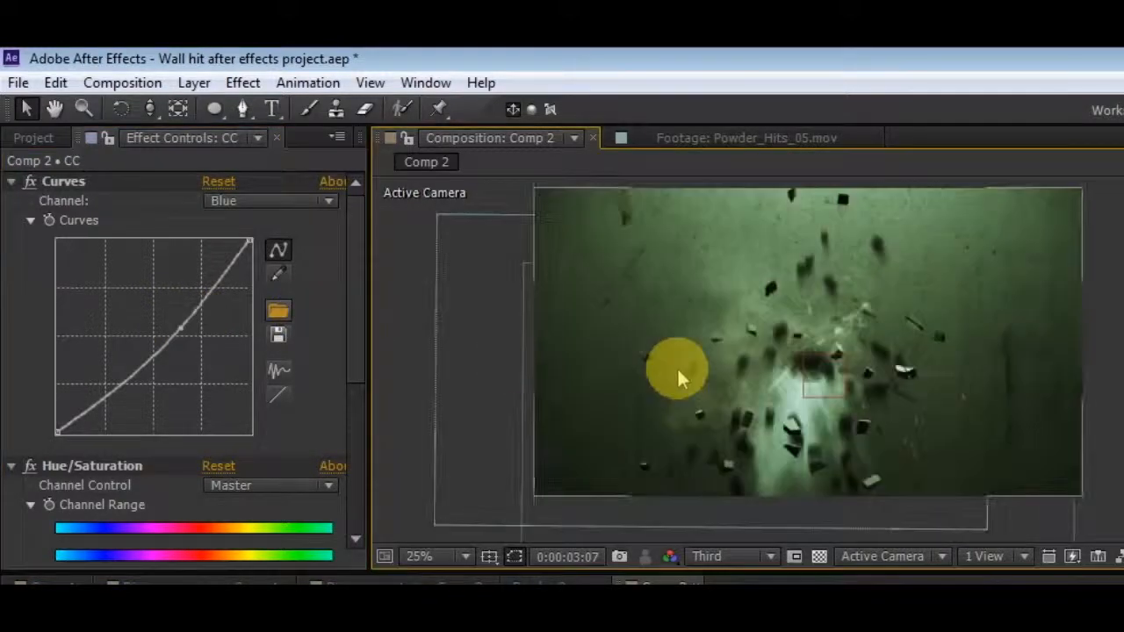
- Reduce the Master Saturation of the CC layer's Hue/Saturation effect to -41
{"action": "scroll", "coordinate": [220, 494], "scroll_direction": "down", "scroll_amount": 3}
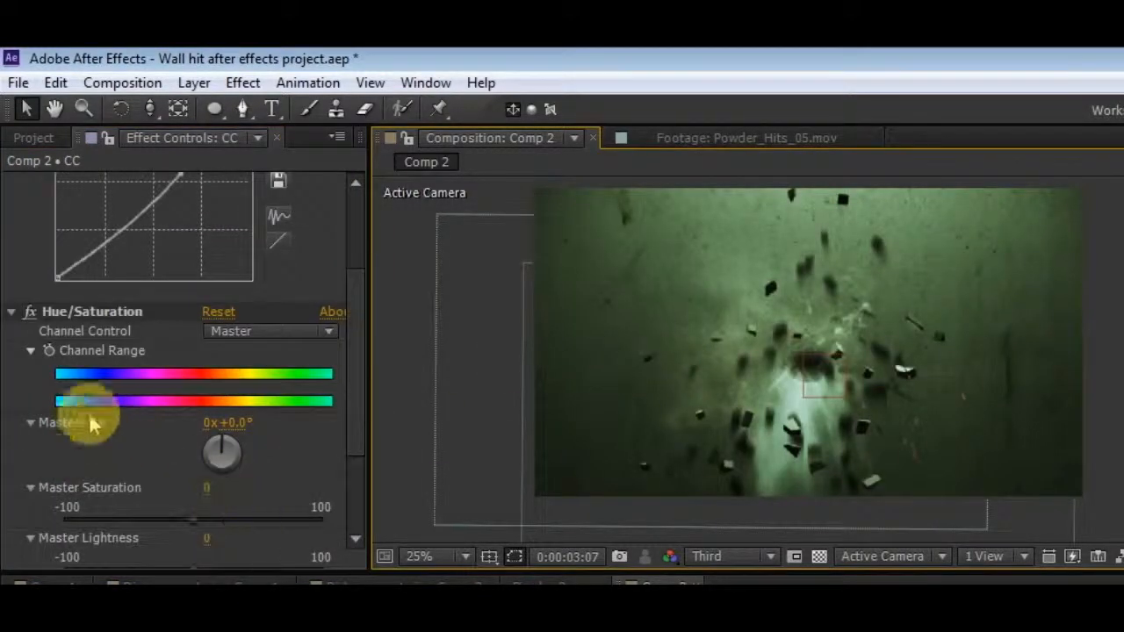
{"action": "scroll", "coordinate": [92, 423], "scroll_direction": "down", "scroll_amount": 3}
{"action": "scroll", "coordinate": [189, 383], "scroll_direction": "up", "scroll_amount": 1}
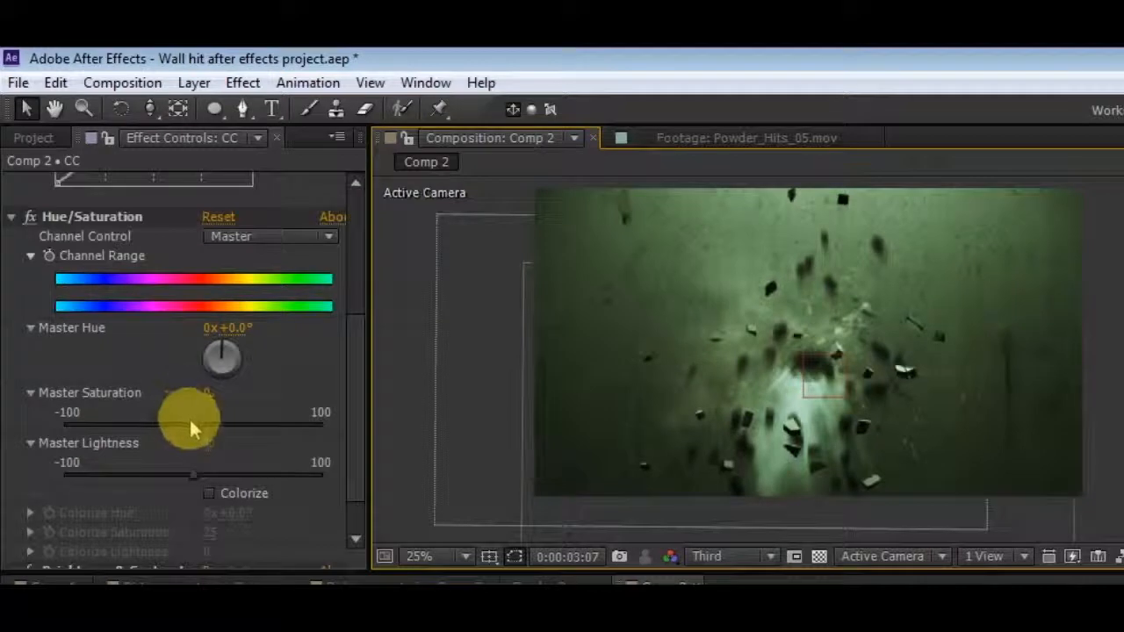
{"action": "left_click_drag", "start_coordinate": [190, 423], "coordinate": [141, 420]}
- Set the Brightness & Contrast effect to a Brightness of 5.0 and a Contrast of 24.0
{"action": "scroll", "coordinate": [644, 390], "scroll_direction": "down", "scroll_amount": 4}
{"action": "scroll", "coordinate": [644, 391], "scroll_direction": "up", "scroll_amount": 4}
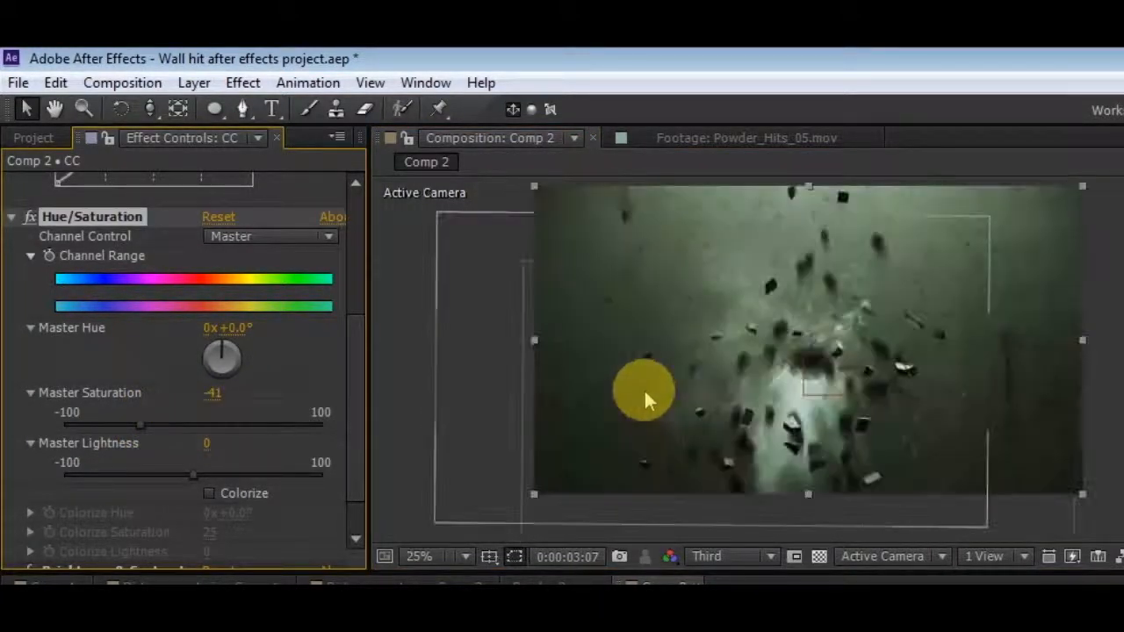
{"action": "scroll", "coordinate": [228, 401], "scroll_direction": "down", "scroll_amount": 1}
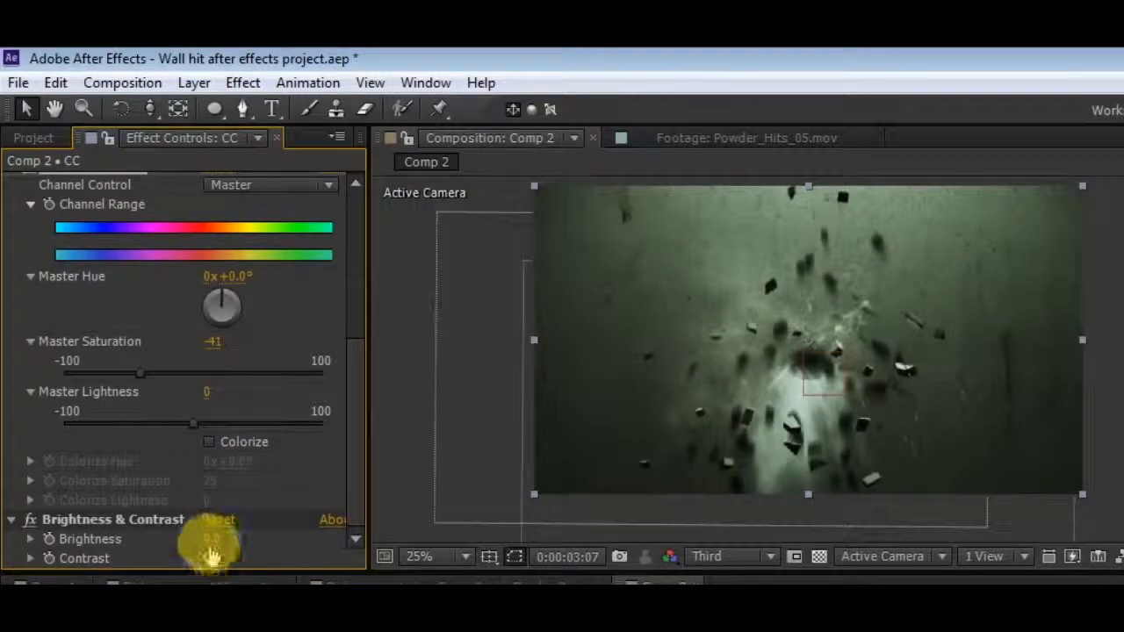
{"action": "left_click_drag", "start_coordinate": [213, 544], "coordinate": [238, 550]}
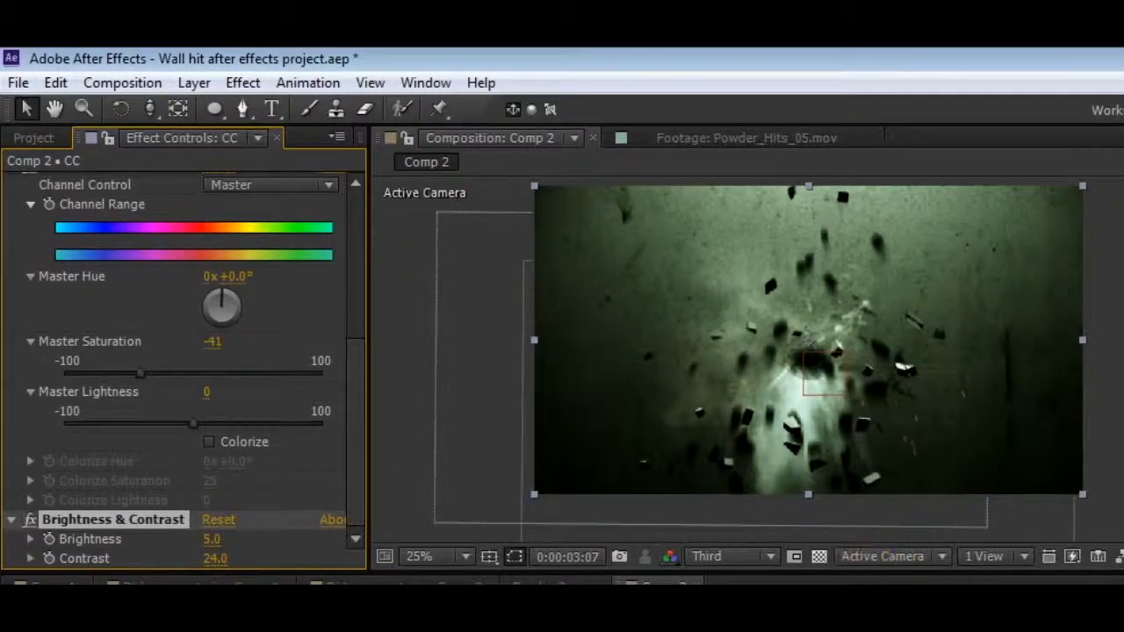
- Play back the graded composition around the impact at 0:00:03:02 to check the color correction in motion
{"action": "left_click", "coordinate": [762, 614]}
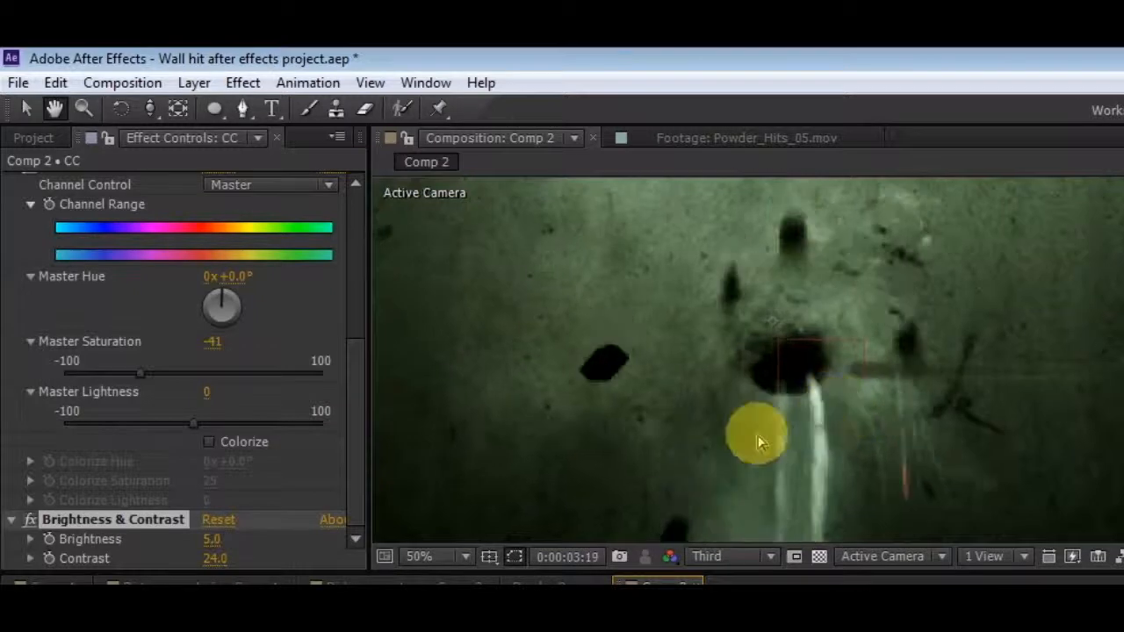
{"action": "scroll", "coordinate": [906, 375], "scroll_direction": "down", "scroll_amount": 2}
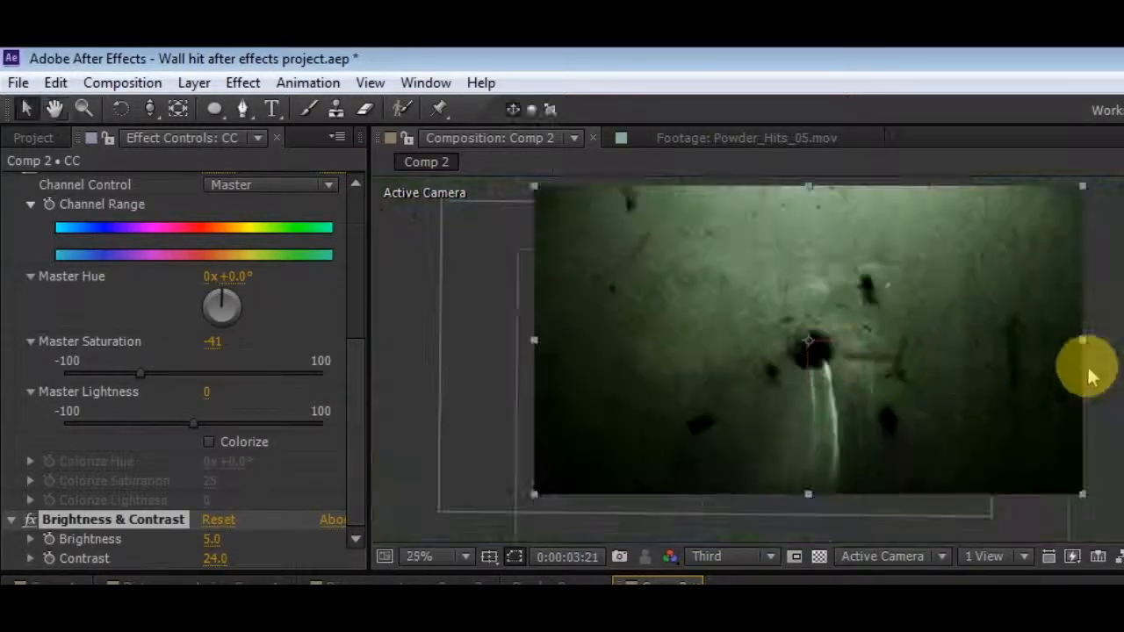
{"action": "left_click", "coordinate": [1115, 377]}
{"action": "key", "text": "space"}
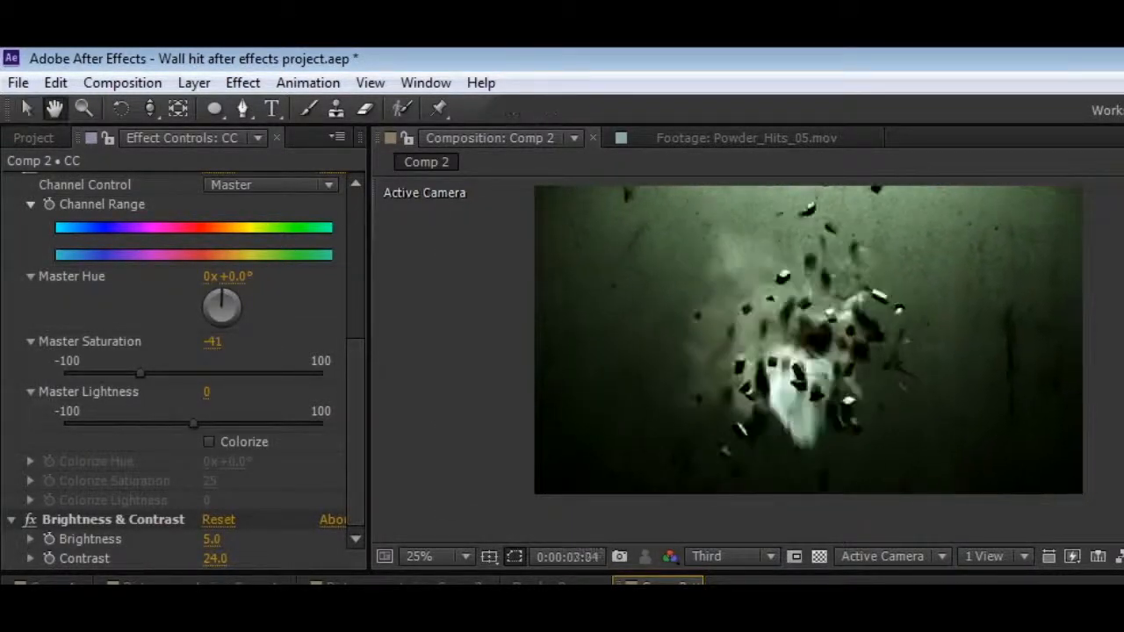
{"action": "key", "text": "space"}
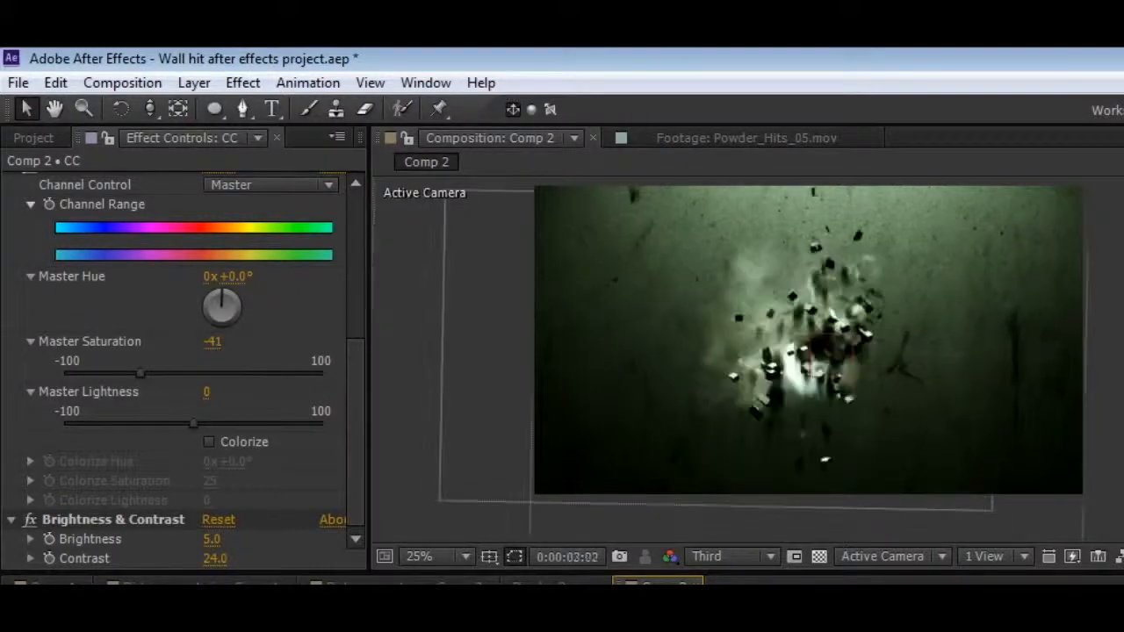
- Apply the letterbox preset with an Aspect Ratio of 2.40 to the CC layer and check the cropped frame
{"action": "scroll", "coordinate": [1071, 422], "scroll_direction": "down", "scroll_amount": 1}
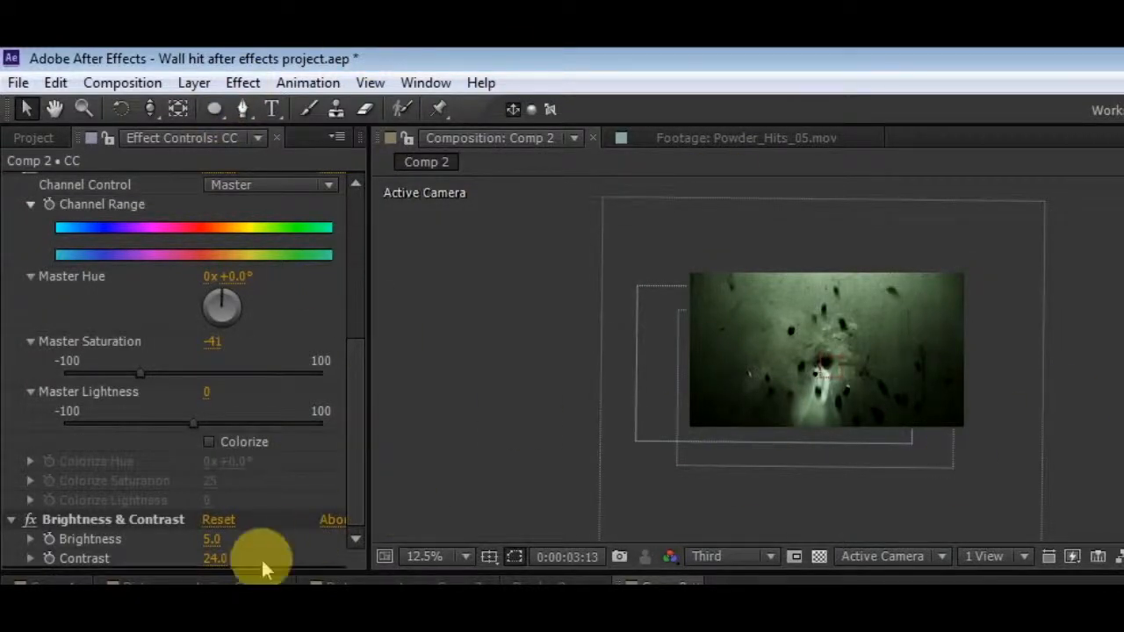
{"action": "scroll", "coordinate": [188, 572], "scroll_direction": "down", "scroll_amount": 10}
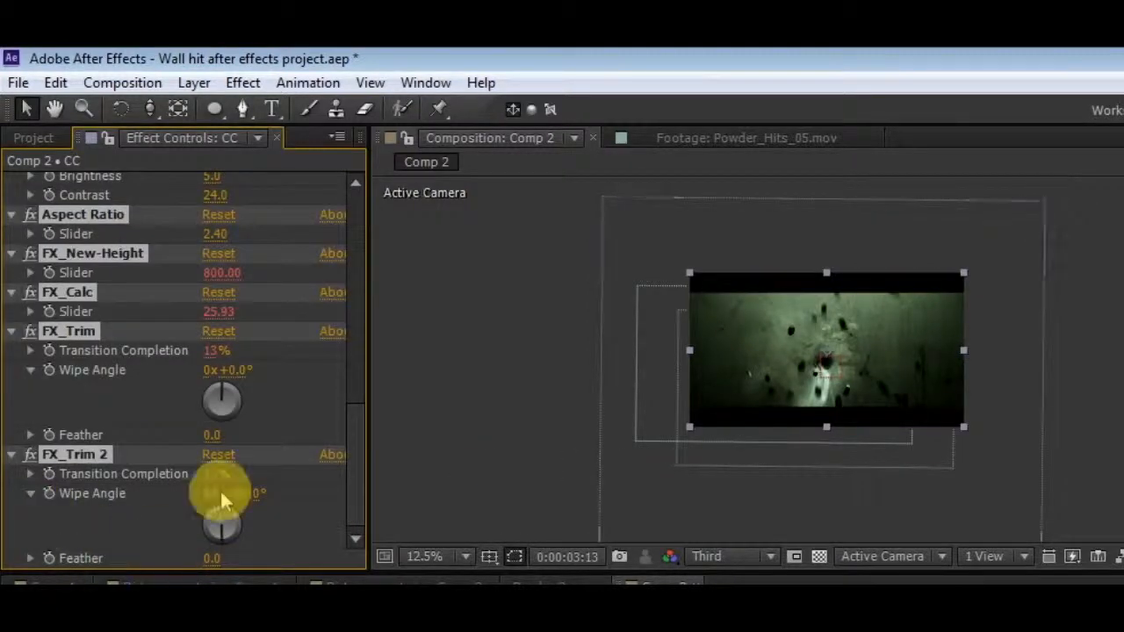
{"action": "scroll", "coordinate": [845, 359], "scroll_direction": "up", "scroll_amount": 1}
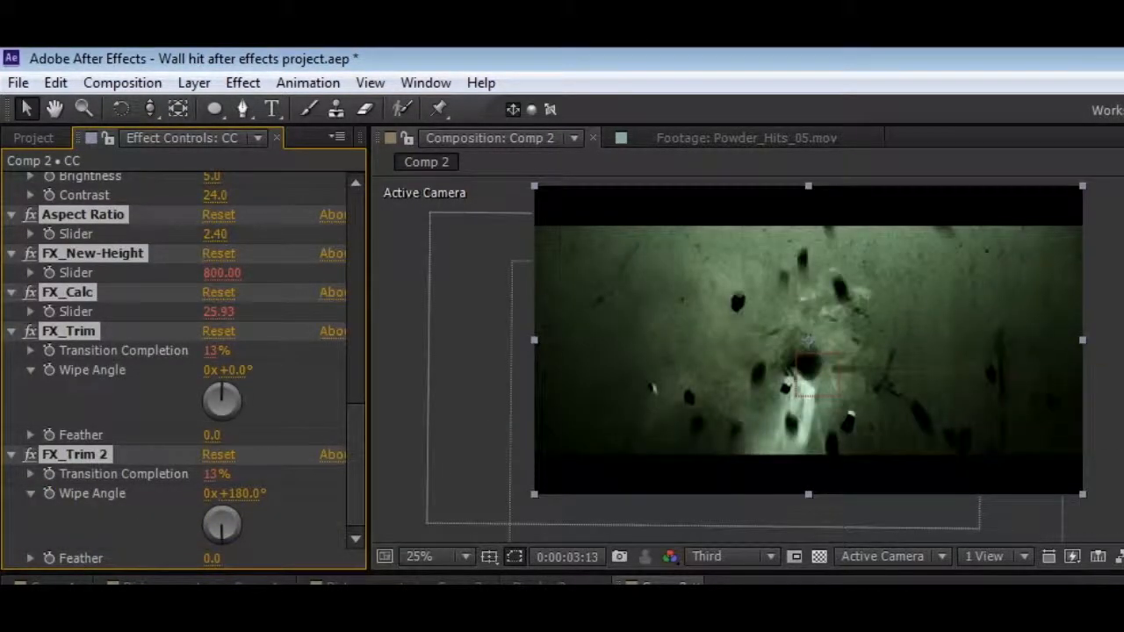
- Play back the letterboxed composition several times around the wall impact between about 0:00:02:22 and 0:00:03:13
{"action": "left_click", "coordinate": [1106, 368]}
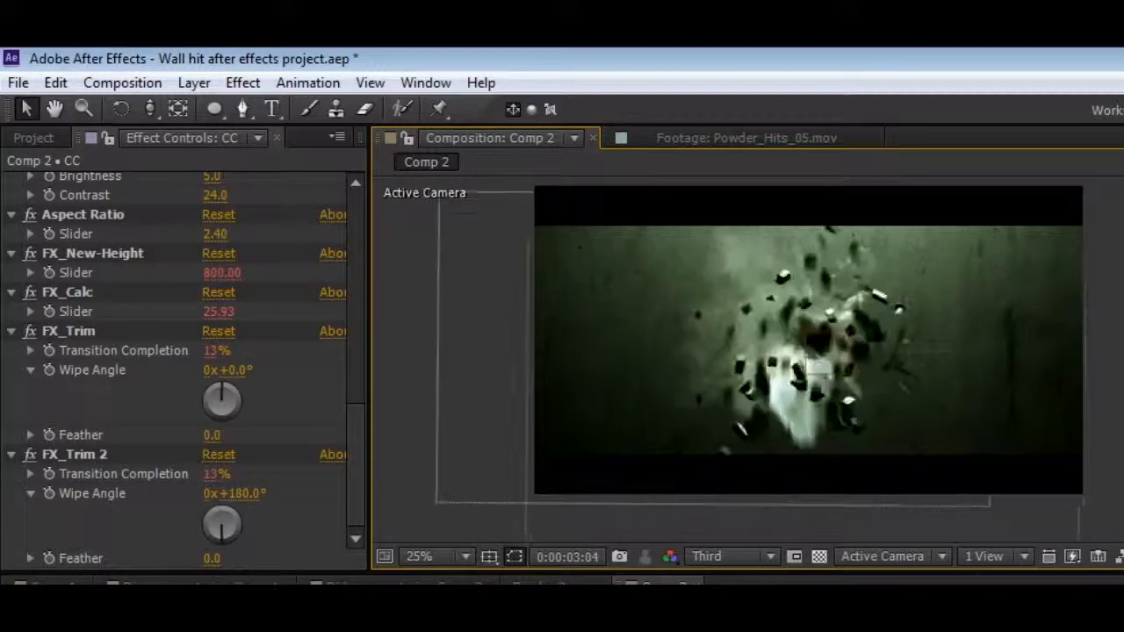
{"action": "key", "text": "space"}
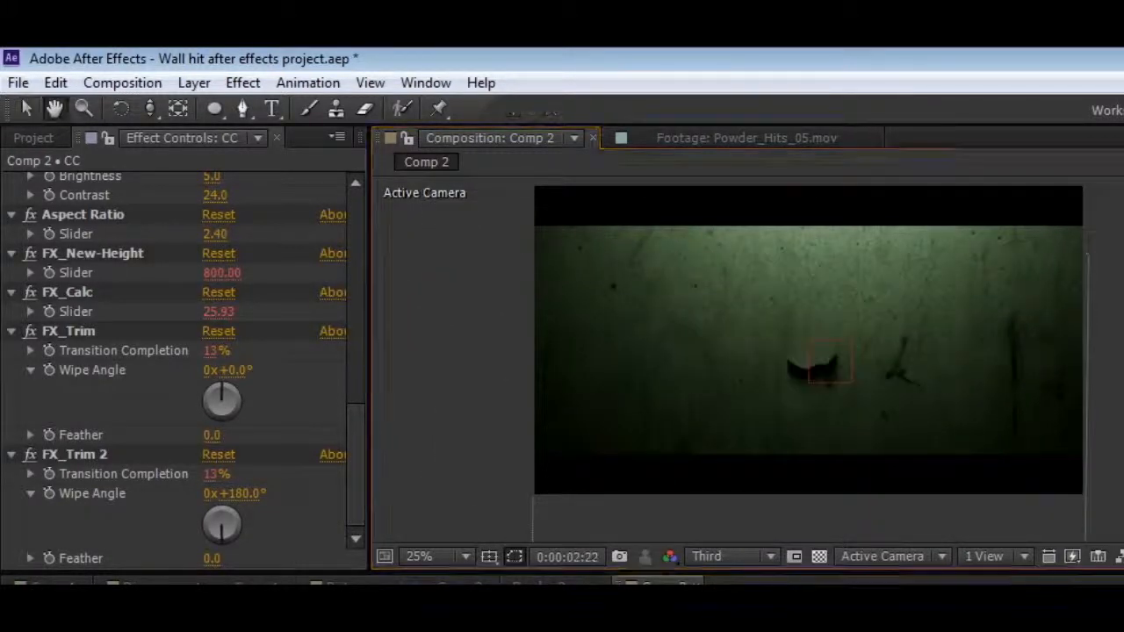
{"action": "key", "text": "space"}
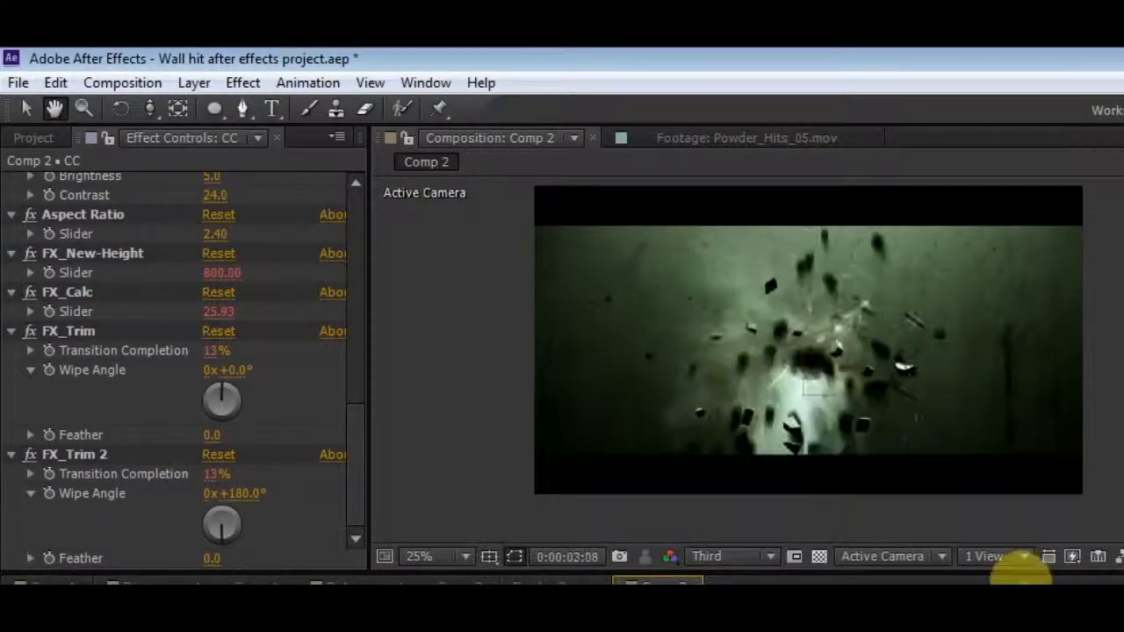
{"action": "key", "text": "space"}
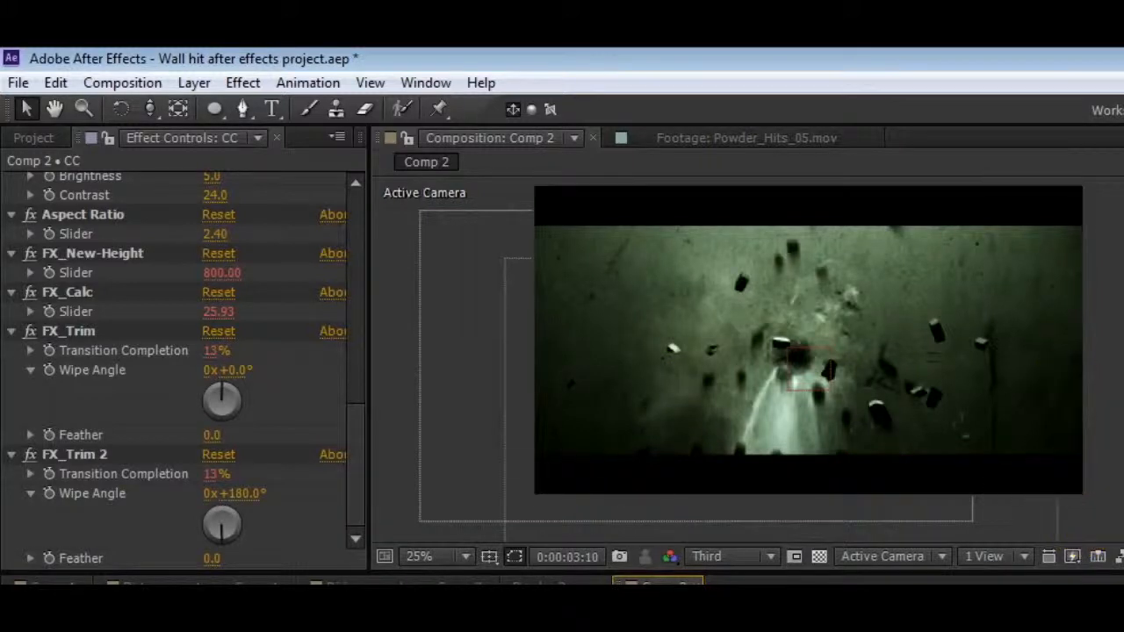
{"action": "key", "text": "space"}
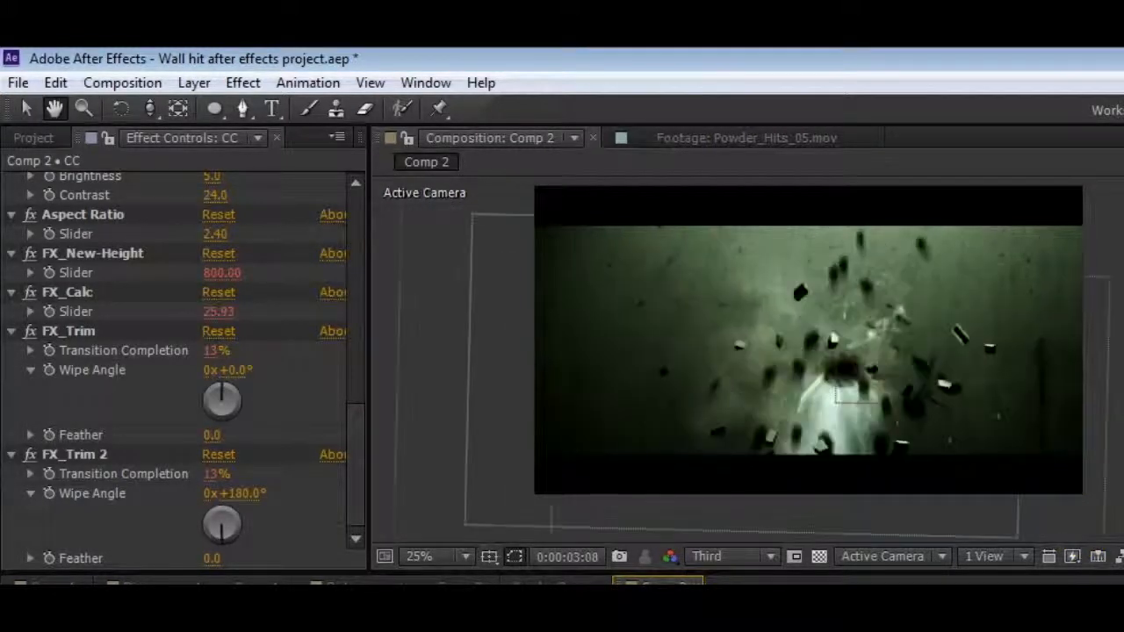
{"action": "key", "text": "space"}
- Search the effects for "force" and apply CC Force Motion Blur to the Chips layer
{"action": "left_click", "coordinate": [1011, 215]}
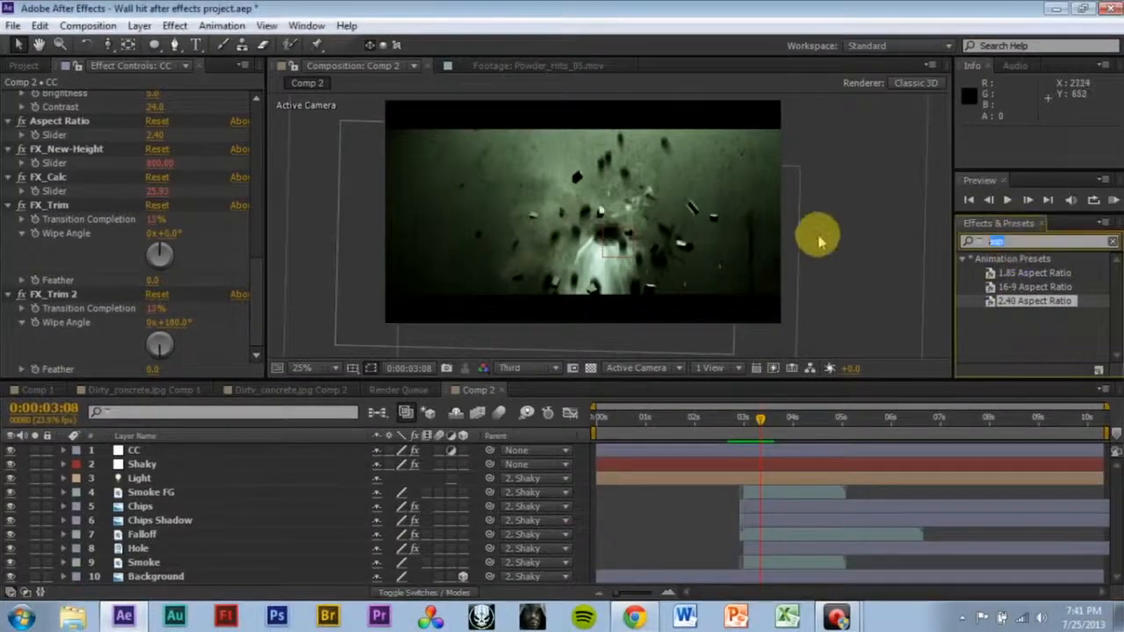
{"action": "type", "text": "forv"}
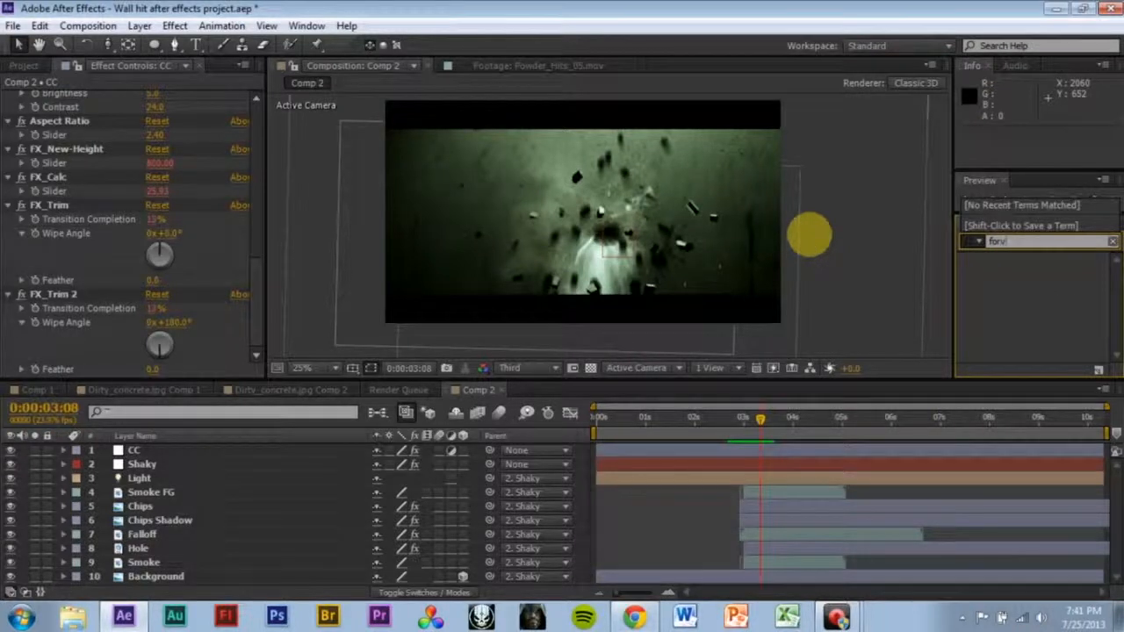
{"action": "key", "text": "BackSpace"}
{"action": "type", "text": "ce"}
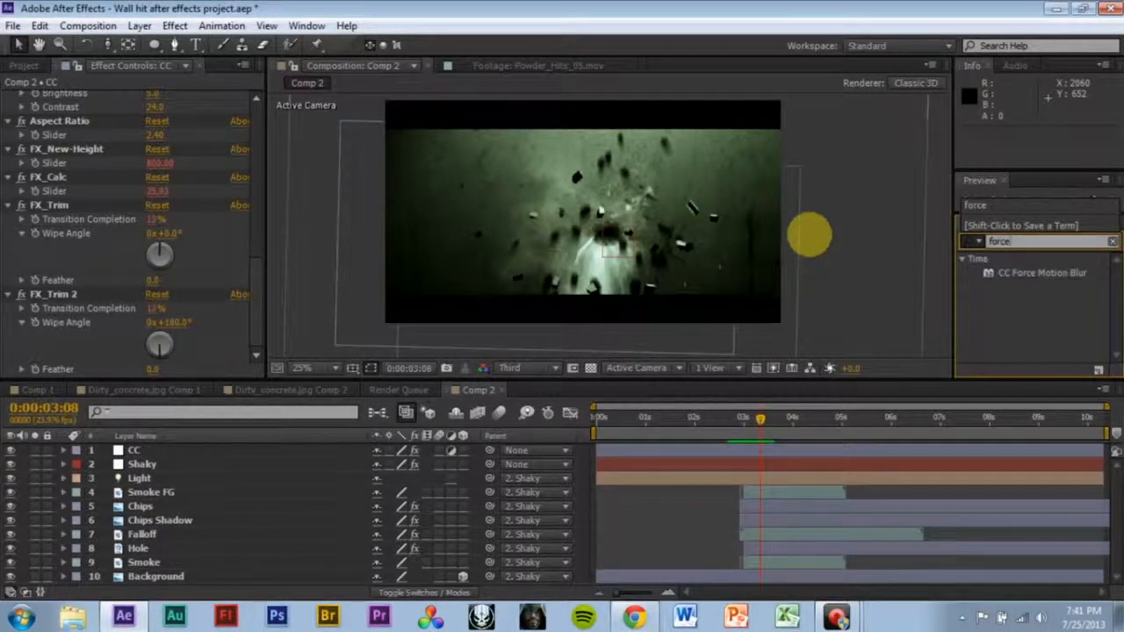
{"action": "left_click", "coordinate": [1023, 273]}
{"action": "left_click", "coordinate": [932, 270]}
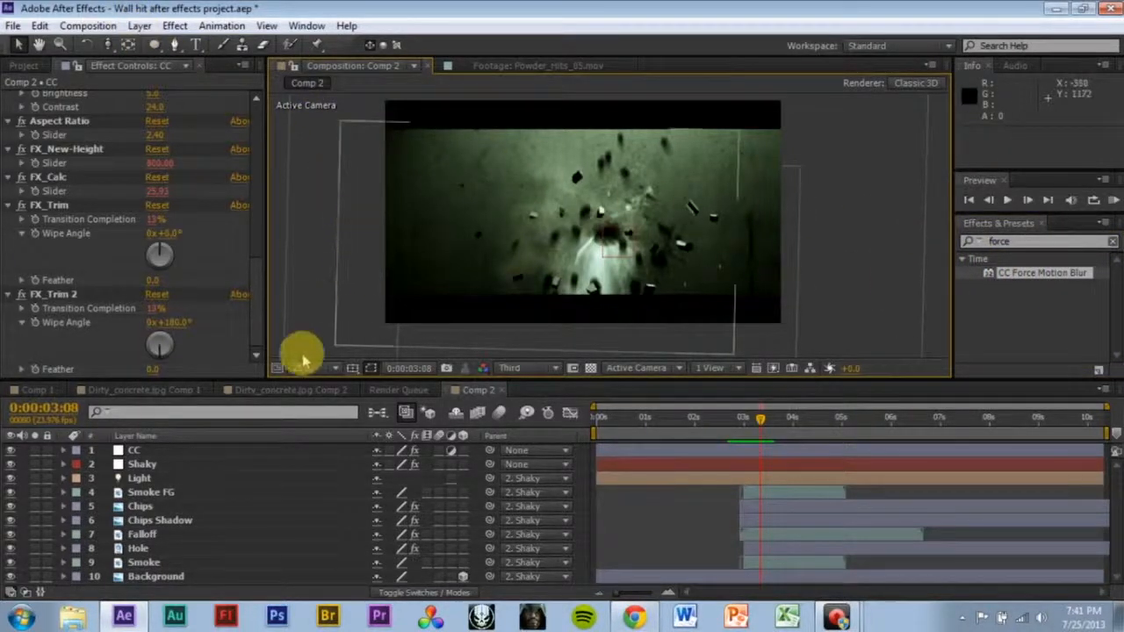
{"action": "left_click", "coordinate": [167, 507]}
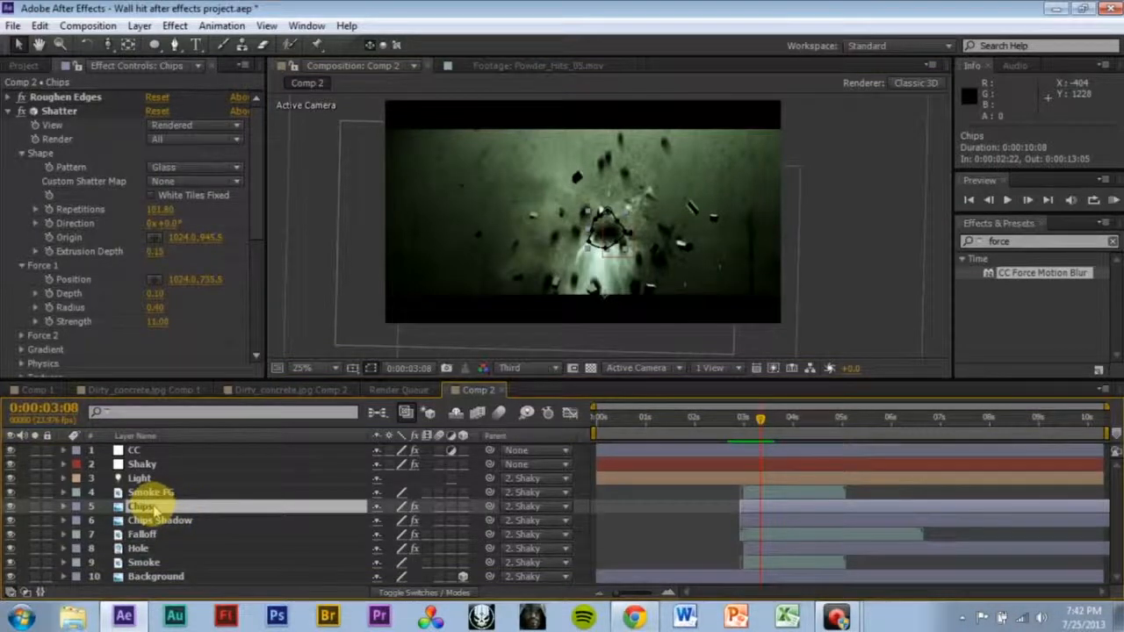
{"action": "left_click", "coordinate": [1010, 274]}
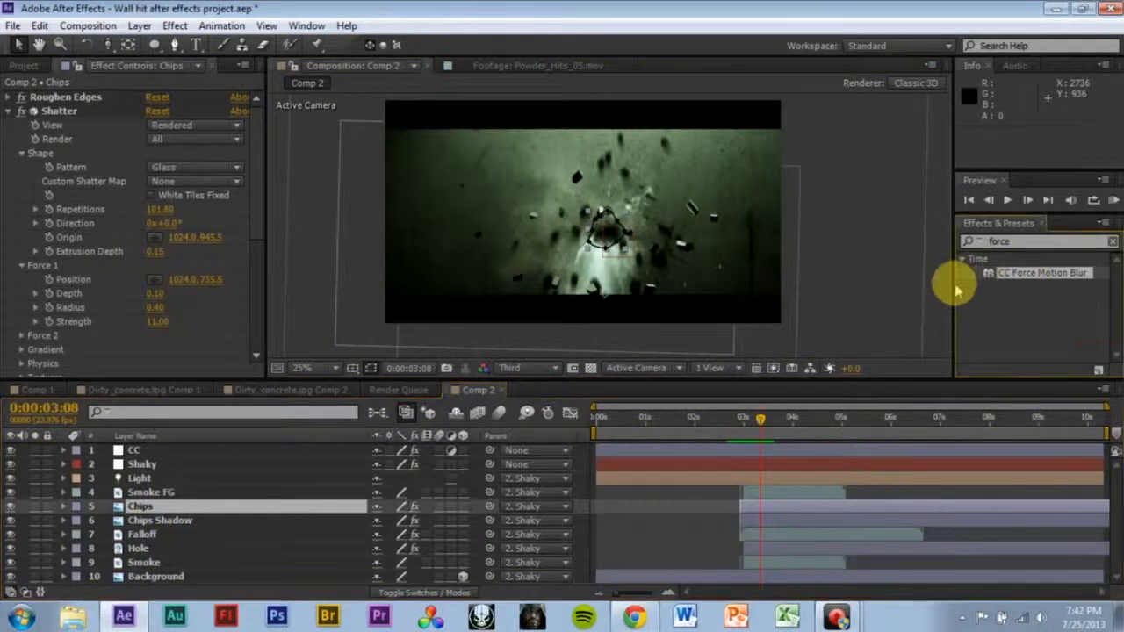
{"action": "left_click_drag", "start_coordinate": [1013, 281], "coordinate": [190, 505]}
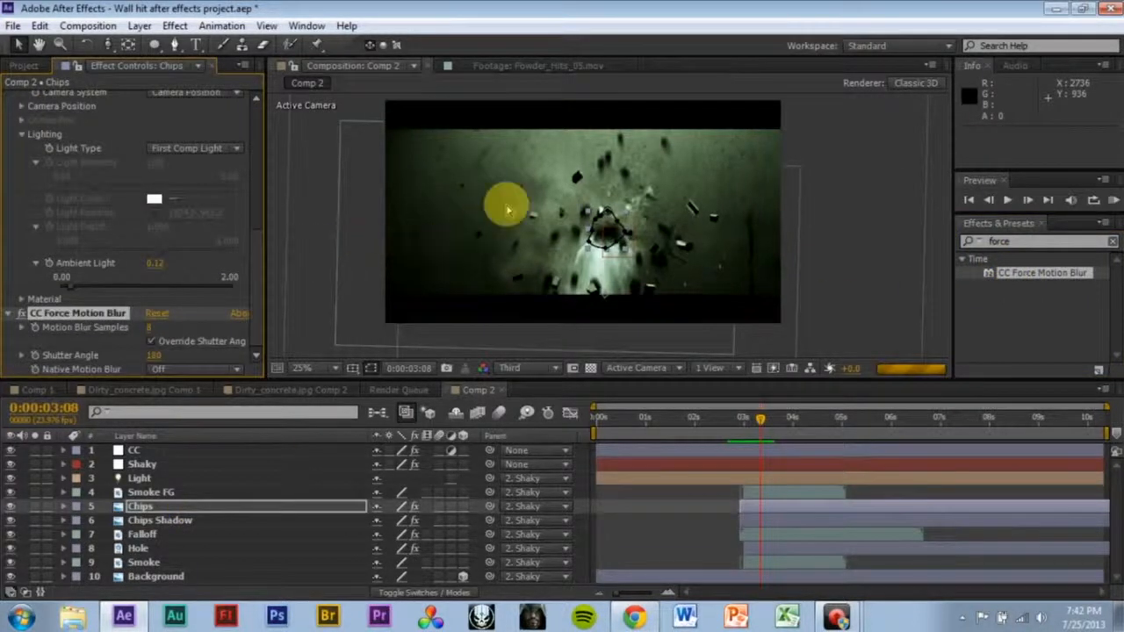
- Examine the motion blur on the flying chips up close, including at 0:00:03:04
{"action": "scroll", "coordinate": [583, 186], "scroll_direction": "up", "scroll_amount": 2}
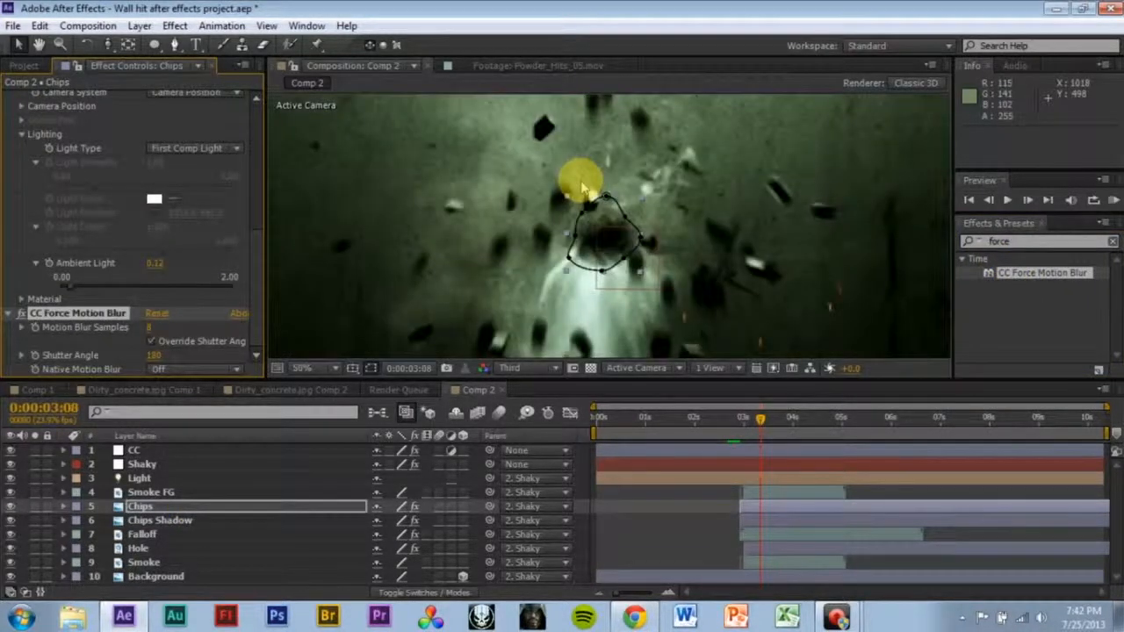
{"action": "scroll", "coordinate": [583, 186], "scroll_direction": "down", "scroll_amount": 2}
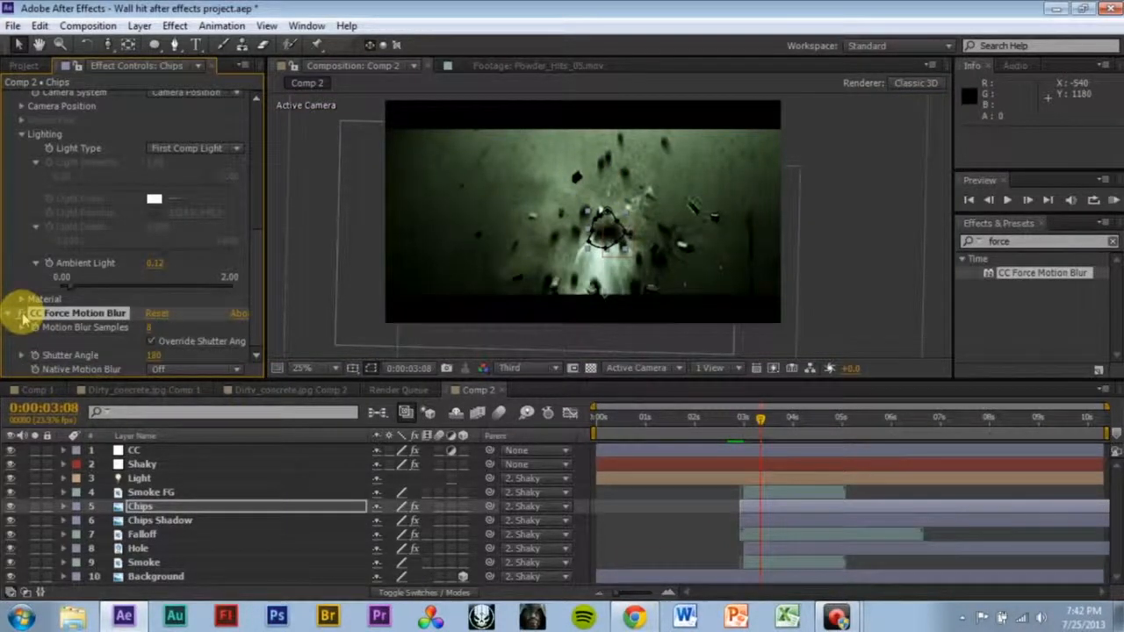
{"action": "mouse_move", "coordinate": [760, 418]}
{"action": "left_mouse_down"}
{"action": "mouse_move", "coordinate": [727, 418]}
{"action": "mouse_move", "coordinate": [752, 428]}
{"action": "left_mouse_up"}
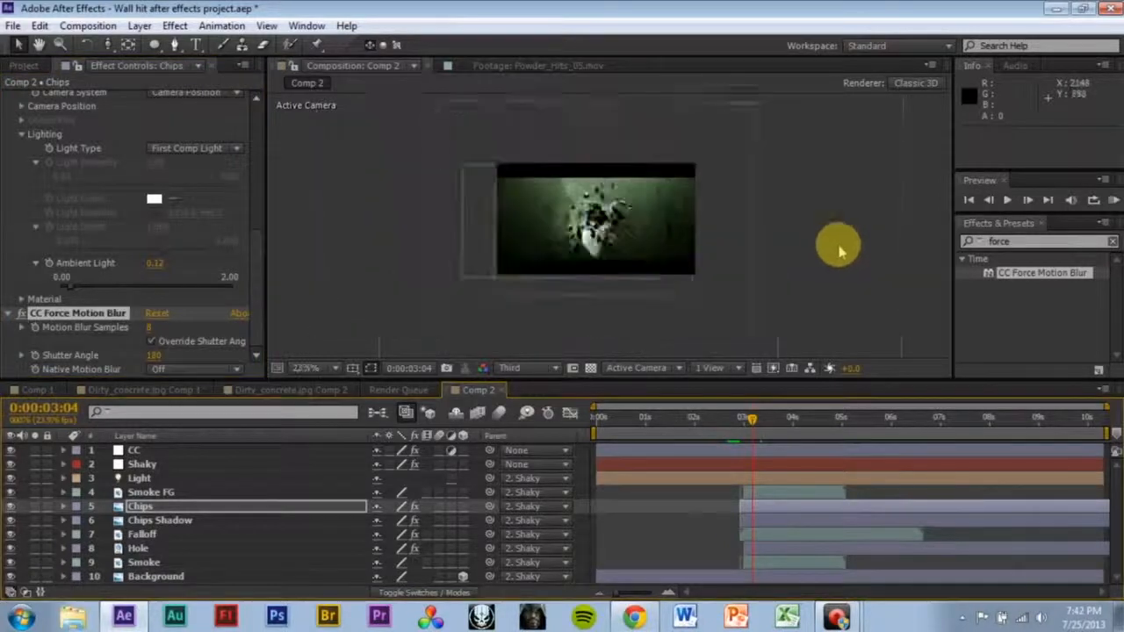
{"action": "left_click", "coordinate": [936, 251]}
{"action": "scroll", "coordinate": [720, 236], "scroll_direction": "up", "scroll_amount": 1}
{"action": "scroll", "coordinate": [692, 230], "scroll_direction": "down", "scroll_amount": 1}
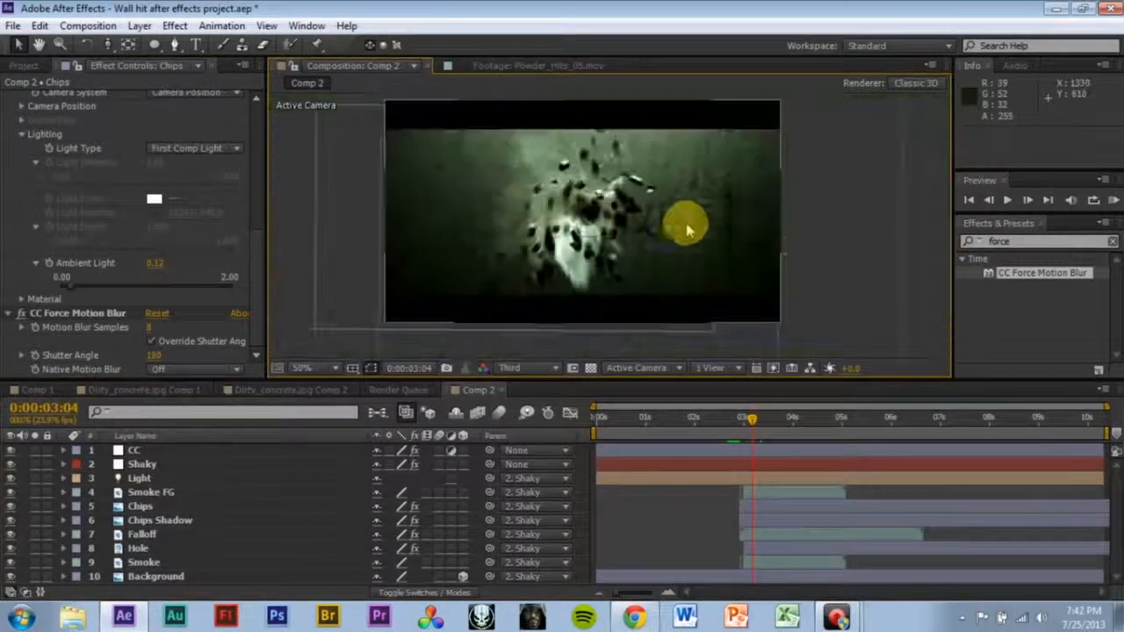
- Apply CC Radial Fast Blur to the Chips layer and place its Center on the hole at 1015.9, 764.3
{"action": "left_click_drag", "start_coordinate": [1033, 243], "coordinate": [877, 217]}
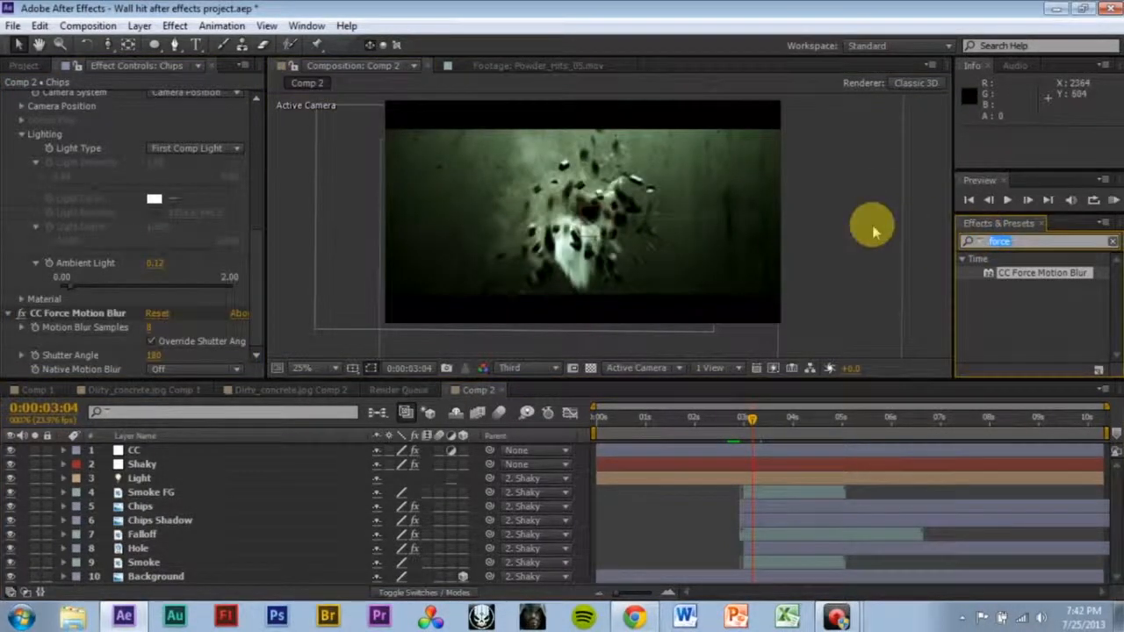
{"action": "type", "text": "cc ra"}
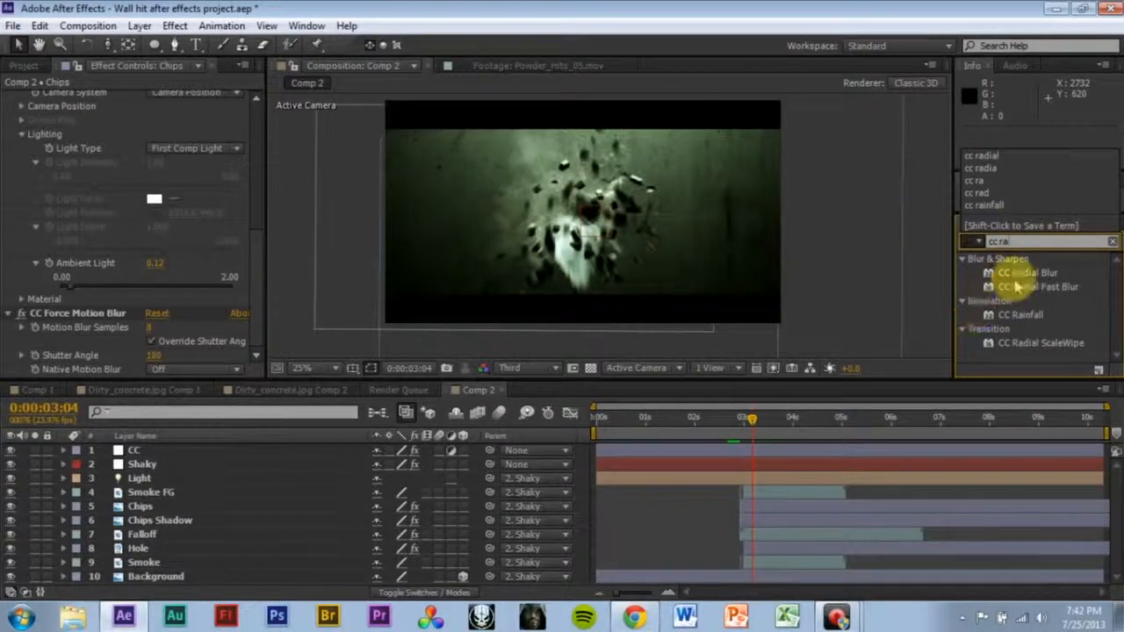
{"action": "left_click_drag", "start_coordinate": [1015, 287], "coordinate": [174, 511]}
{"action": "left_click", "coordinate": [157, 342]}
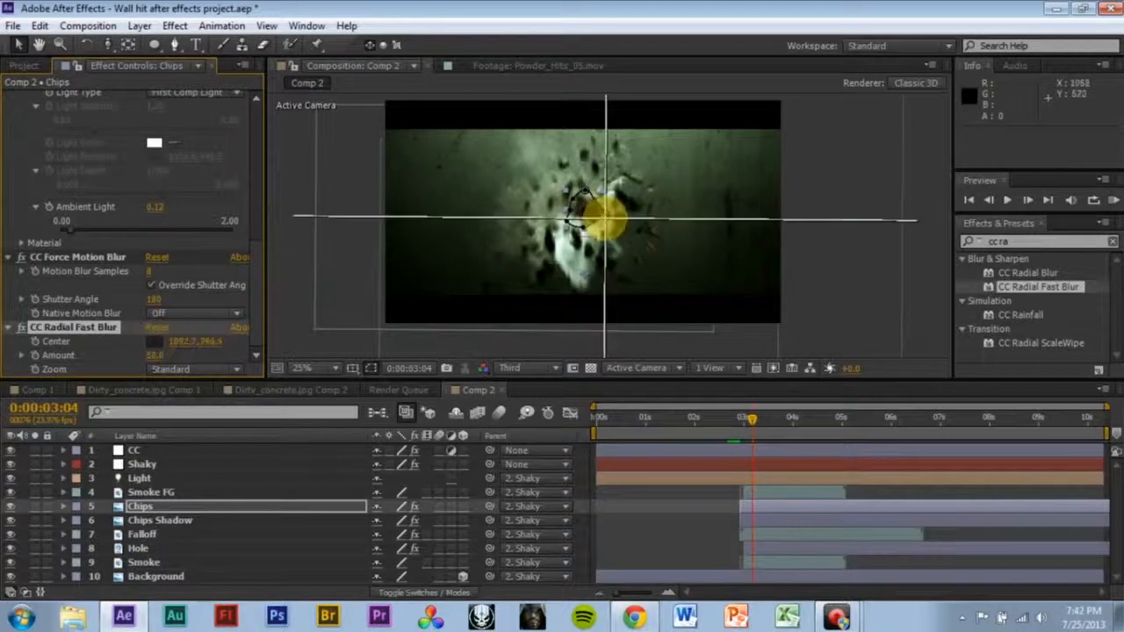
{"action": "left_click", "coordinate": [583, 218]}
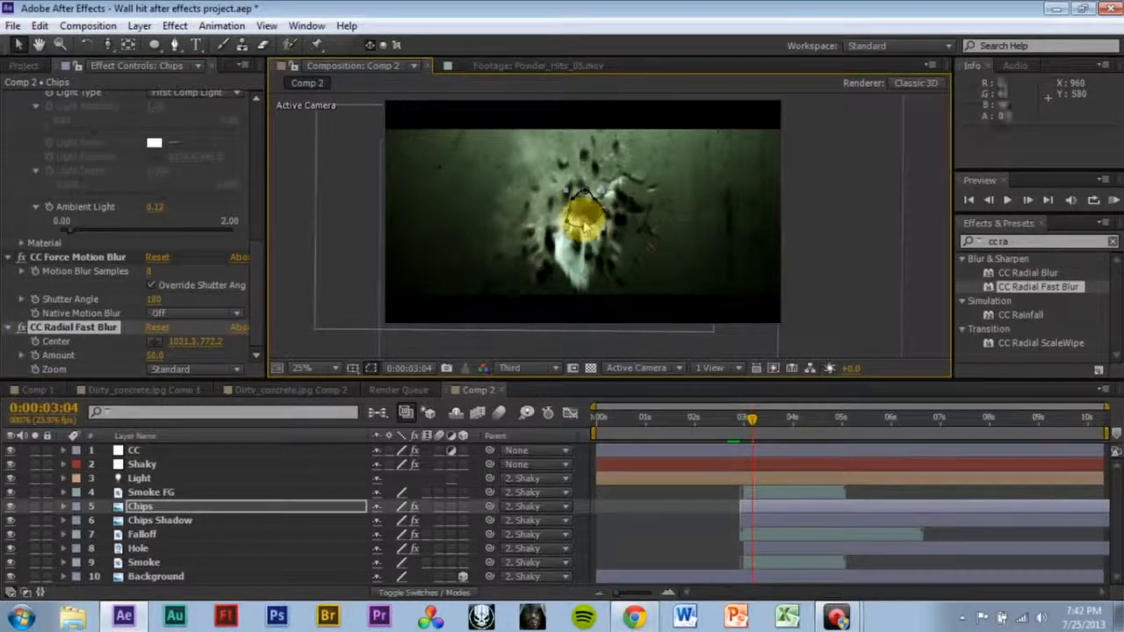
{"action": "left_click_drag", "start_coordinate": [583, 219], "coordinate": [582, 217]}
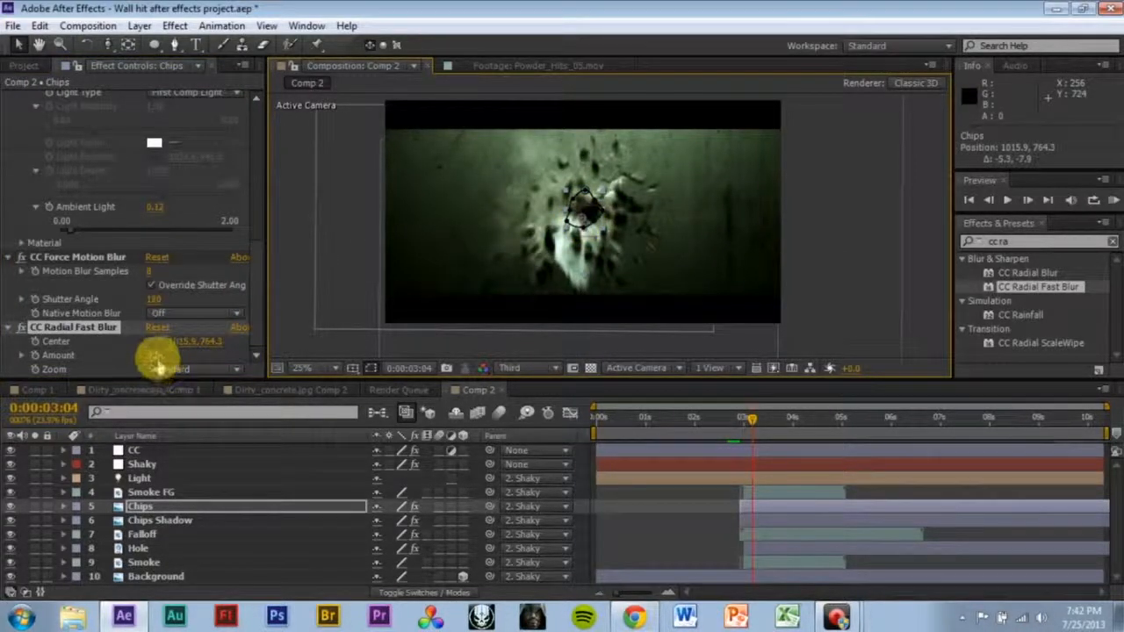
- Set the CC Radial Fast Blur Amount to 17.0 and start keyframing it at 0:00:02:22
{"action": "left_click", "coordinate": [132, 361]}
{"action": "scroll", "coordinate": [586, 214], "scroll_direction": "up", "scroll_amount": 2}
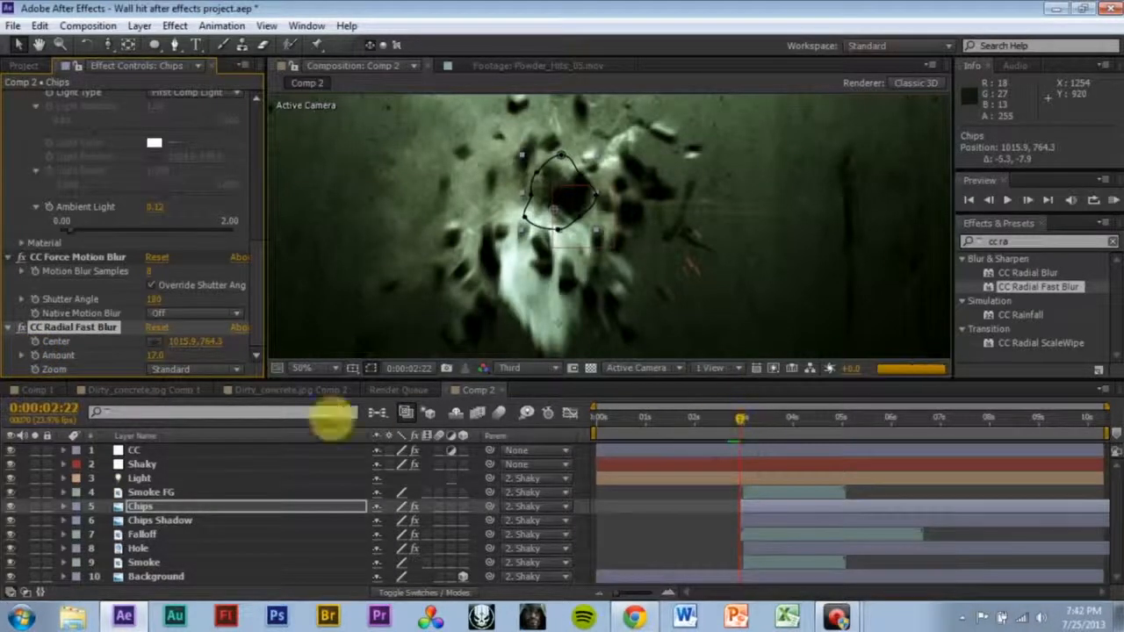
{"action": "left_click", "coordinate": [35, 356]}
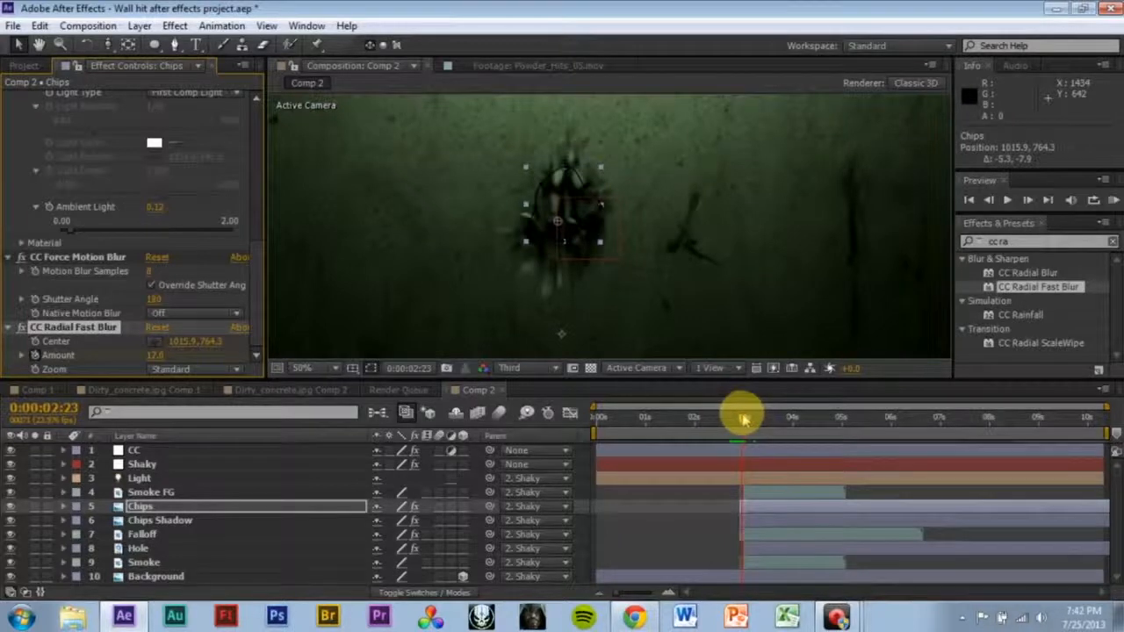
- Show the Chips layer's keyframes and add an Amount keyframe of 17.0 at 0:00:03:02
{"action": "left_click_drag", "start_coordinate": [742, 419], "coordinate": [747, 419]}
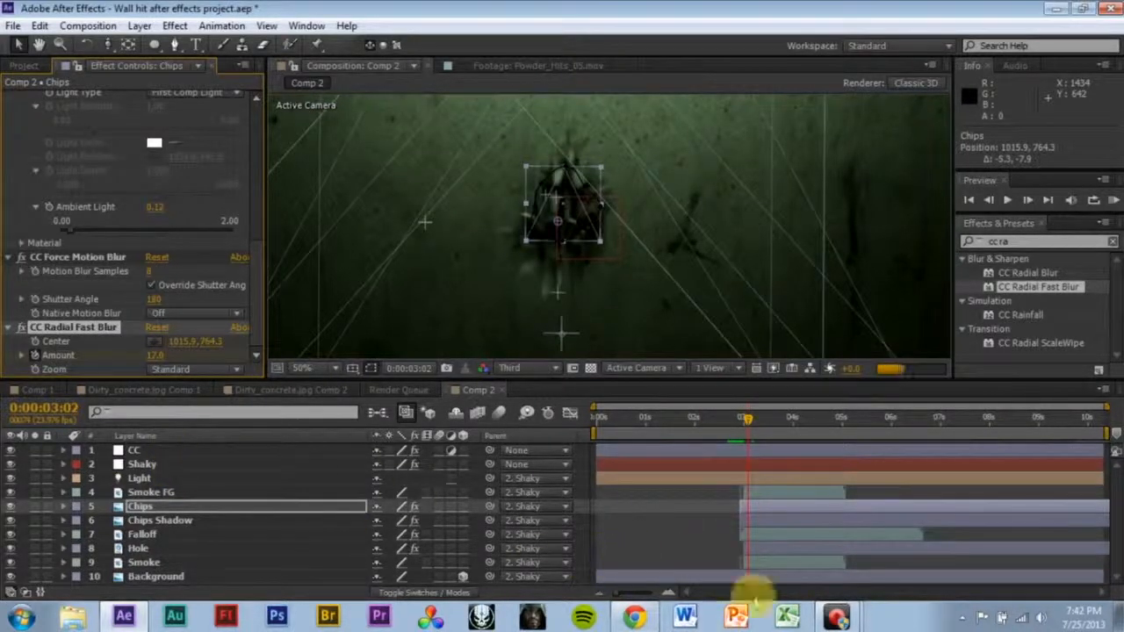
{"action": "left_click", "coordinate": [261, 505]}
{"action": "key", "text": "u"}
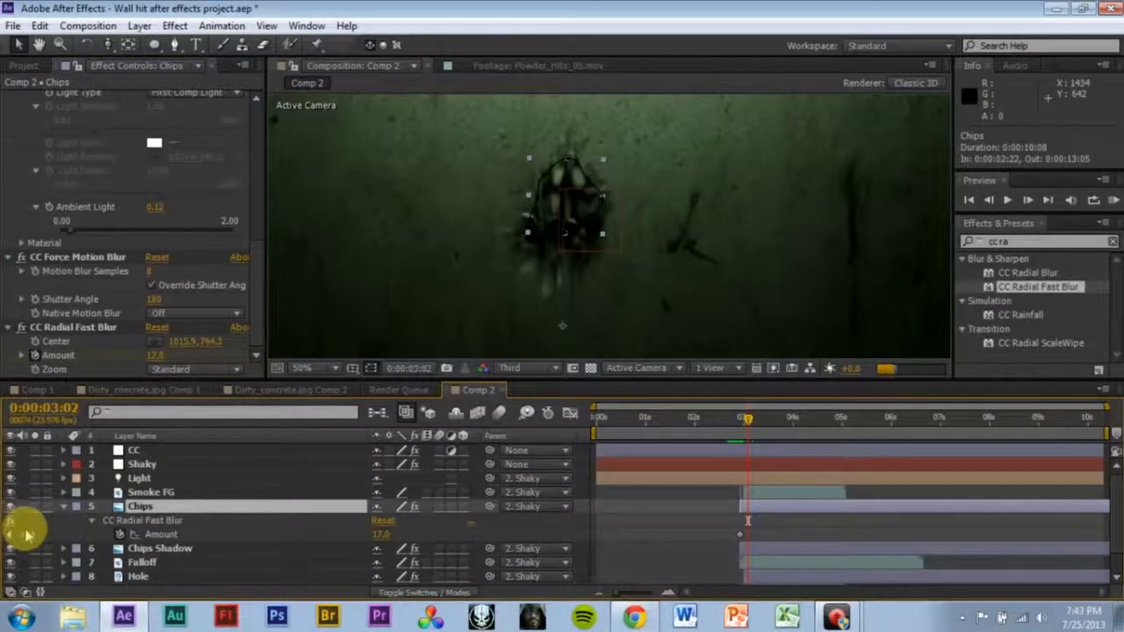
{"action": "left_click_drag", "start_coordinate": [263, 380], "coordinate": [273, 318]}
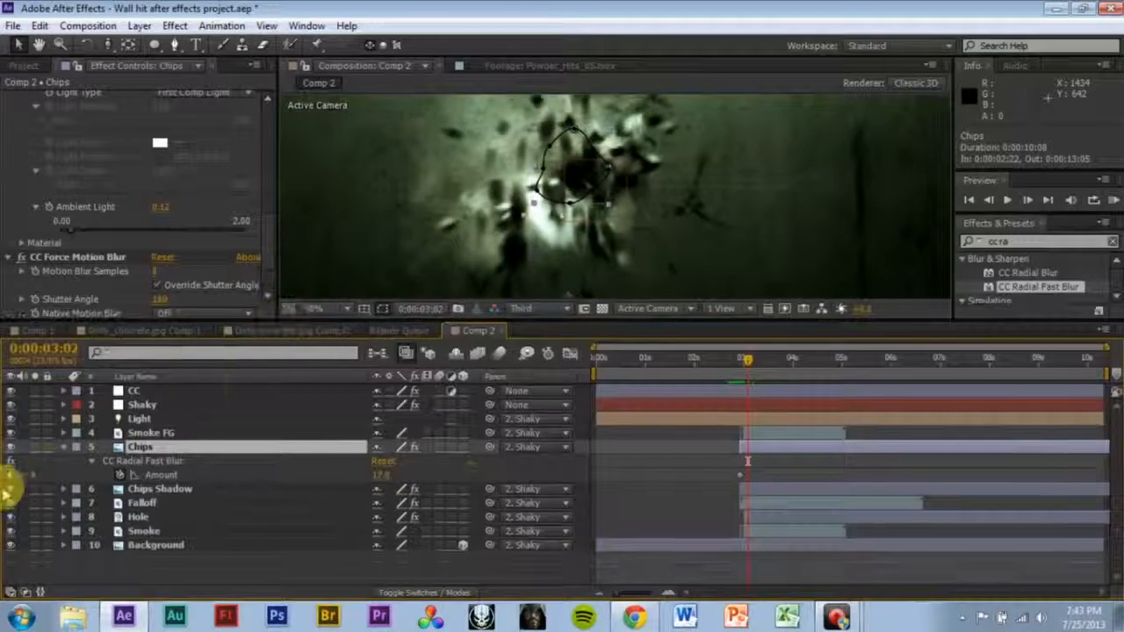
{"action": "left_click", "coordinate": [19, 474]}
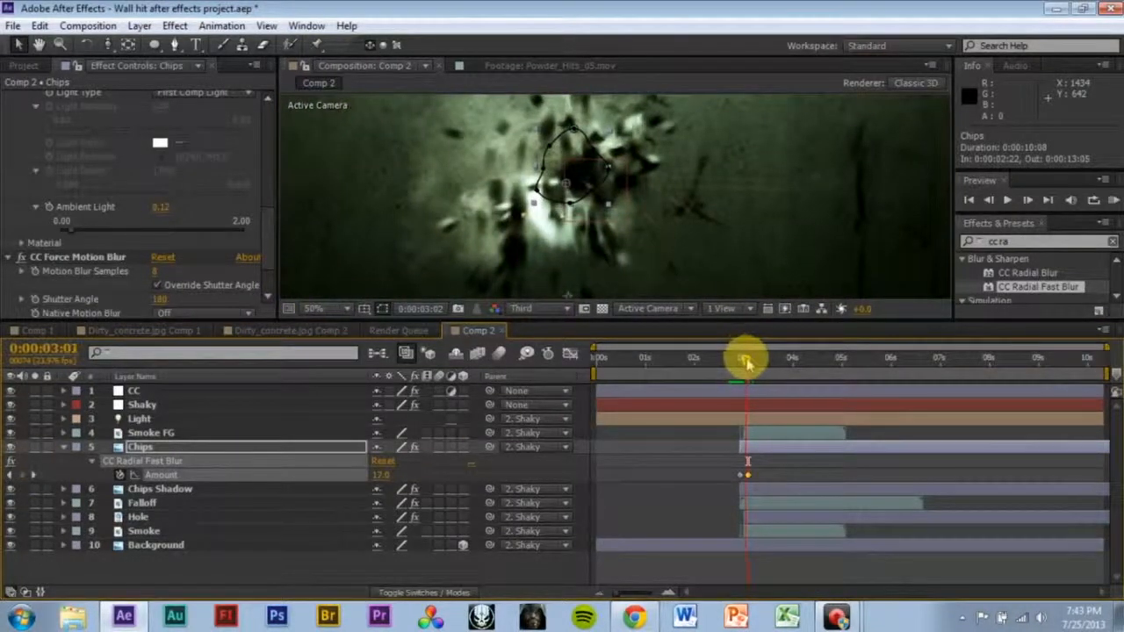
- Lower the CC Radial Fast Blur Amount keyframe at 0:00:02:22 to nearly zero
{"action": "left_click_drag", "start_coordinate": [744, 361], "coordinate": [740, 360]}
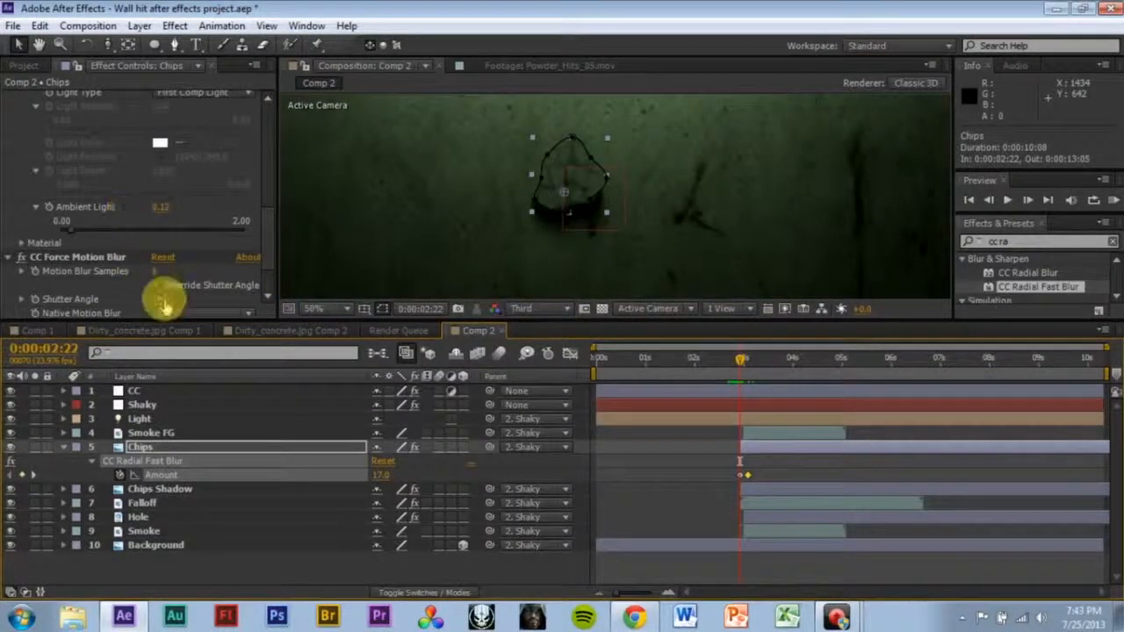
{"action": "scroll", "coordinate": [175, 233], "scroll_direction": "down", "scroll_amount": 3}
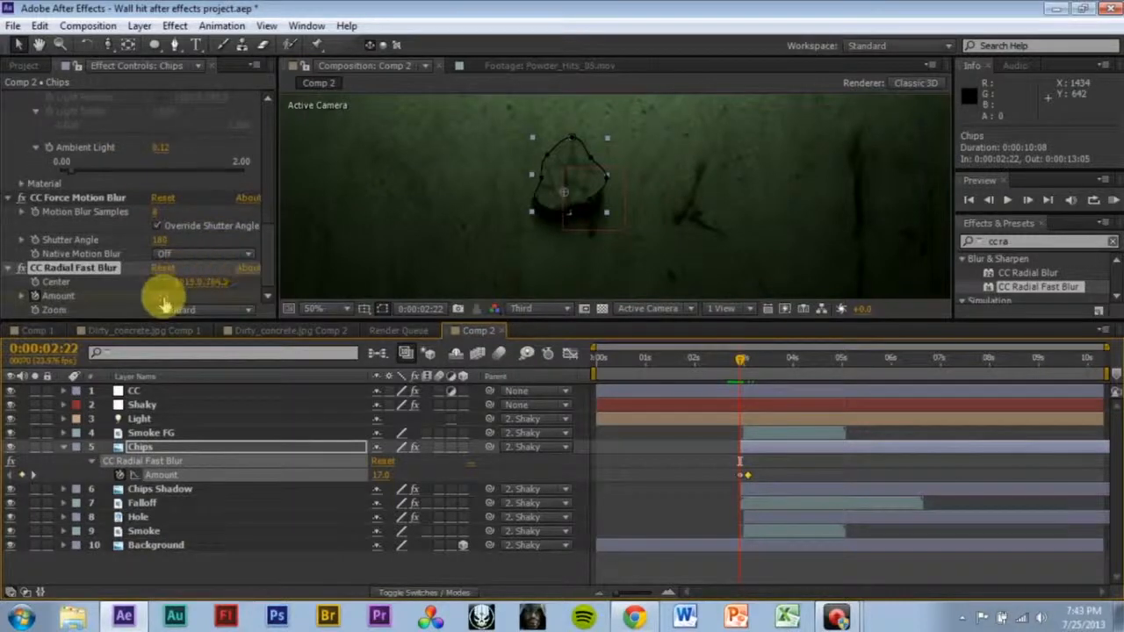
{"action": "left_click_drag", "start_coordinate": [163, 298], "coordinate": [7, 286]}
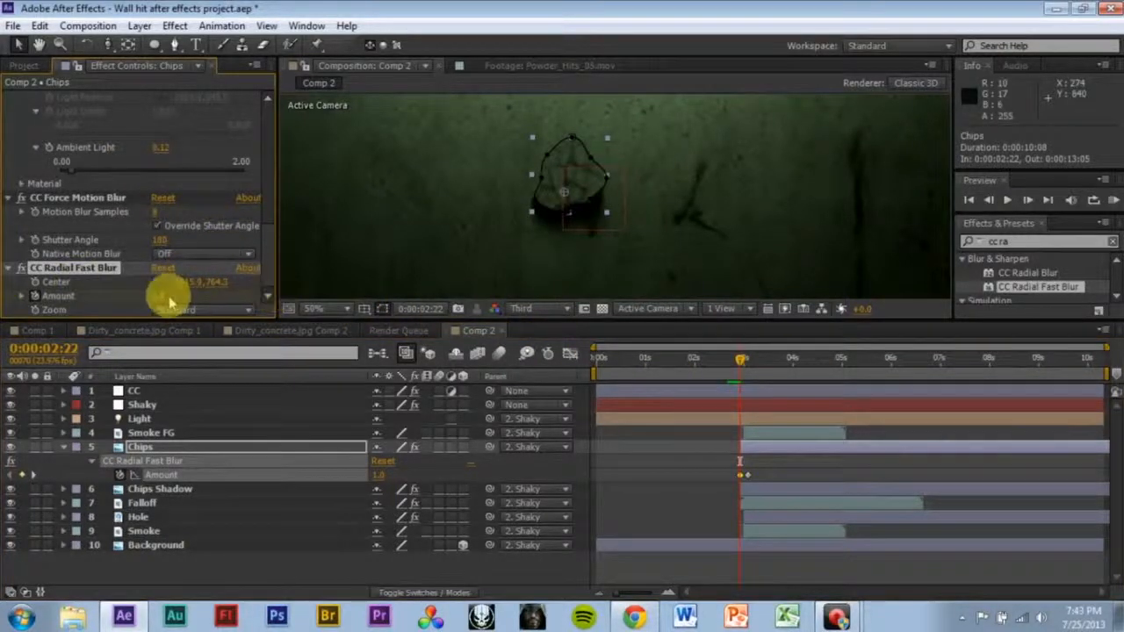
{"action": "left_click_drag", "start_coordinate": [158, 297], "coordinate": [155, 295]}
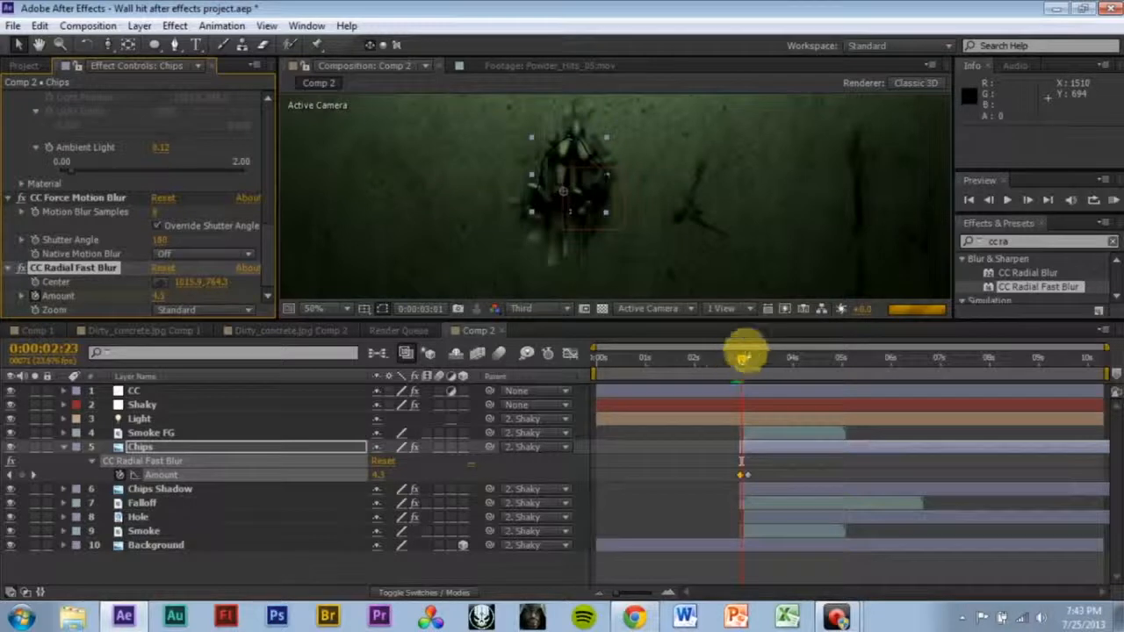
- Scrub through the impact from 0:00:03:01 to 0:00:03:14 and back to 0:00:03:09 to check the animated radial blur
{"action": "left_click", "coordinate": [747, 364]}
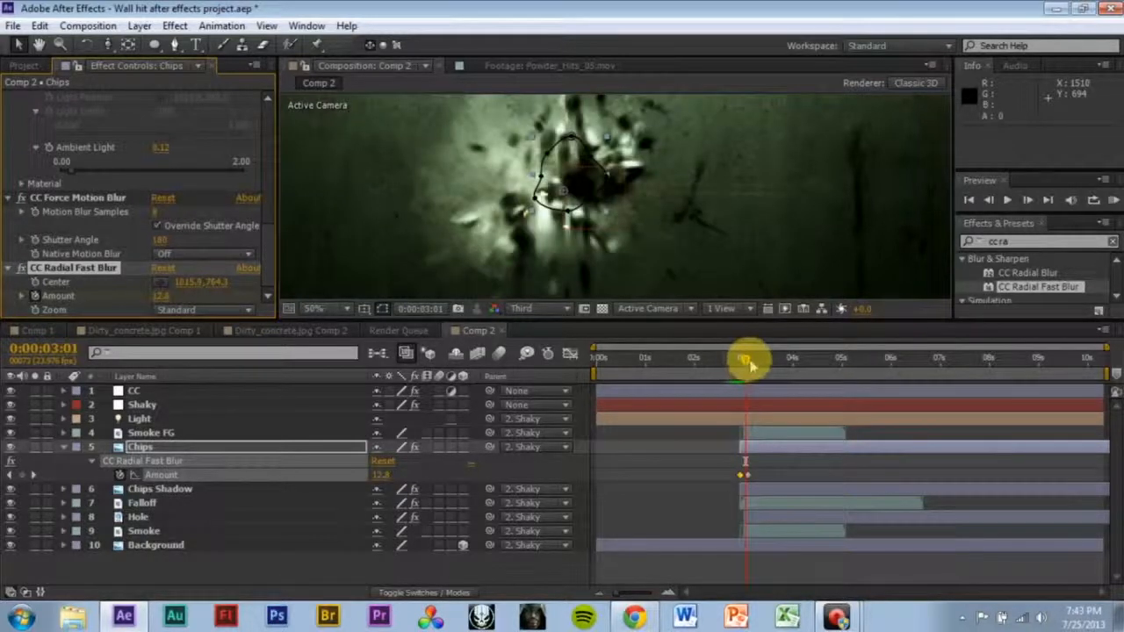
{"action": "left_click_drag", "start_coordinate": [746, 365], "coordinate": [787, 364]}
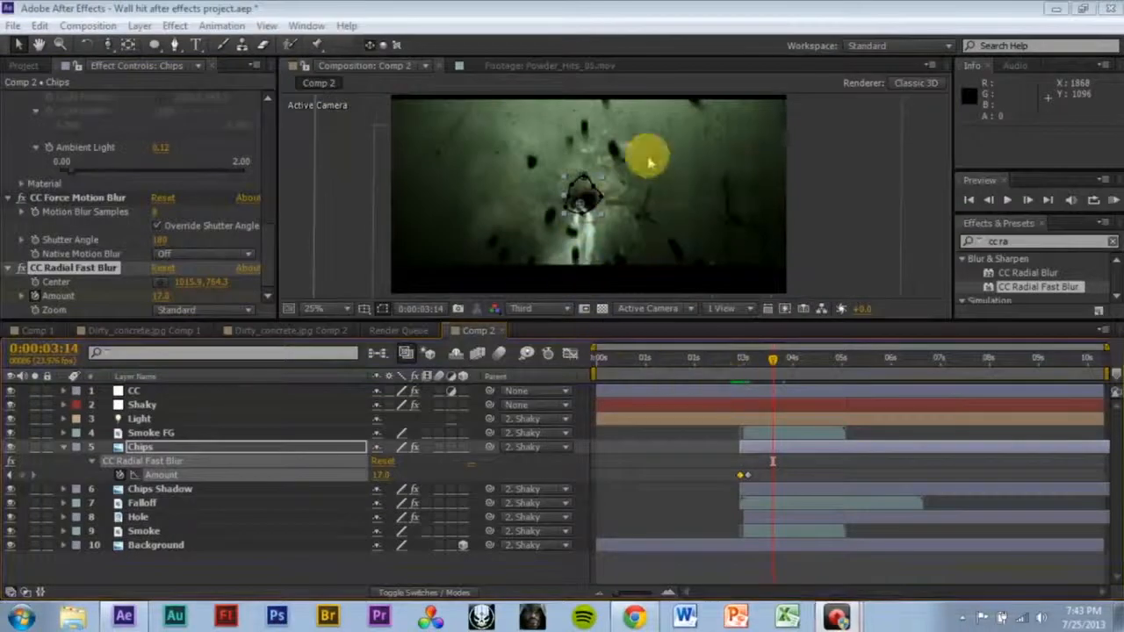
{"action": "left_click", "coordinate": [673, 127]}
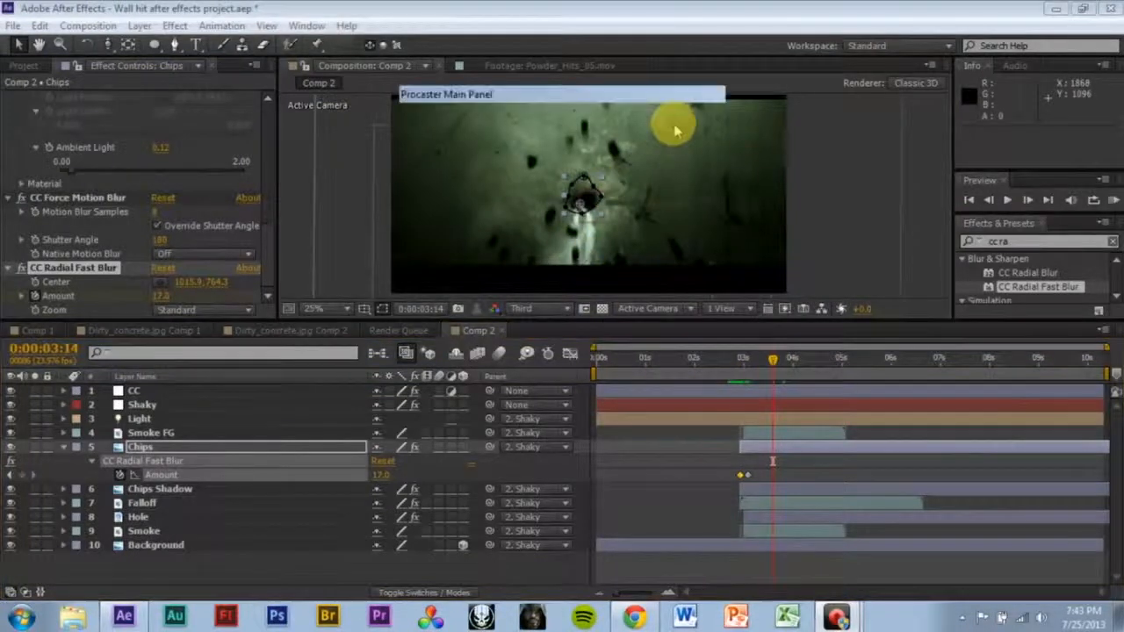
{"action": "mouse_move", "coordinate": [763, 365]}
{"action": "left_mouse_down"}
{"action": "mouse_move", "coordinate": [747, 366]}
{"action": "mouse_move", "coordinate": [767, 367]}
{"action": "left_mouse_up"}
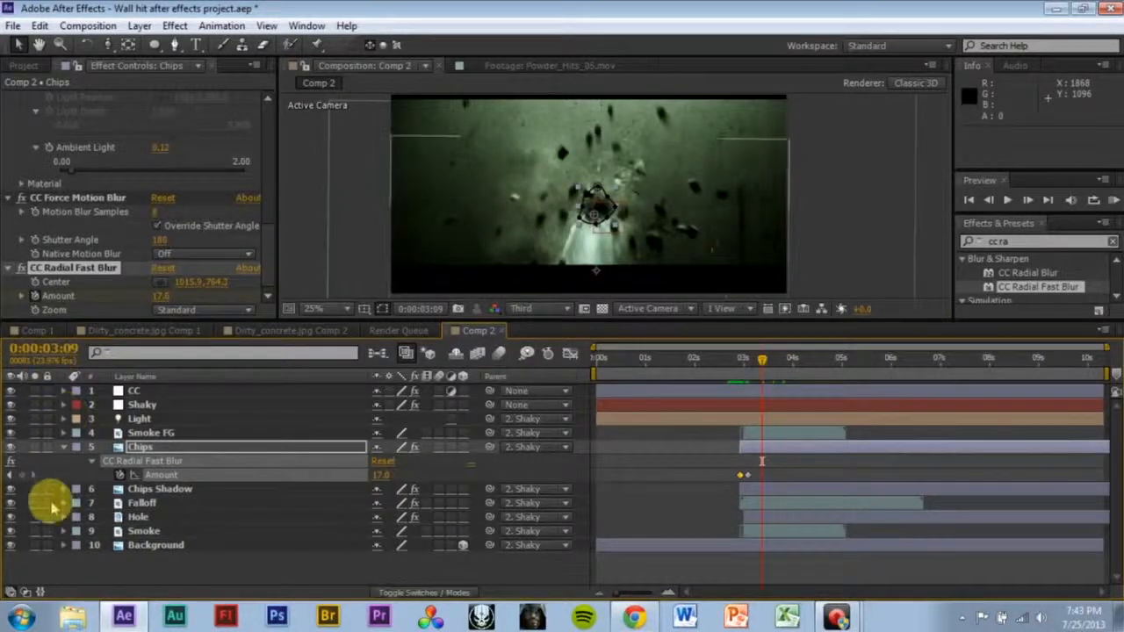
- Add a CC Radial Fast Blur Amount keyframe of 17.0 at 0:00:03:09 and one of 0.0 at 0:00:04:03, then collapse the Chips properties
{"action": "left_click", "coordinate": [21, 475]}
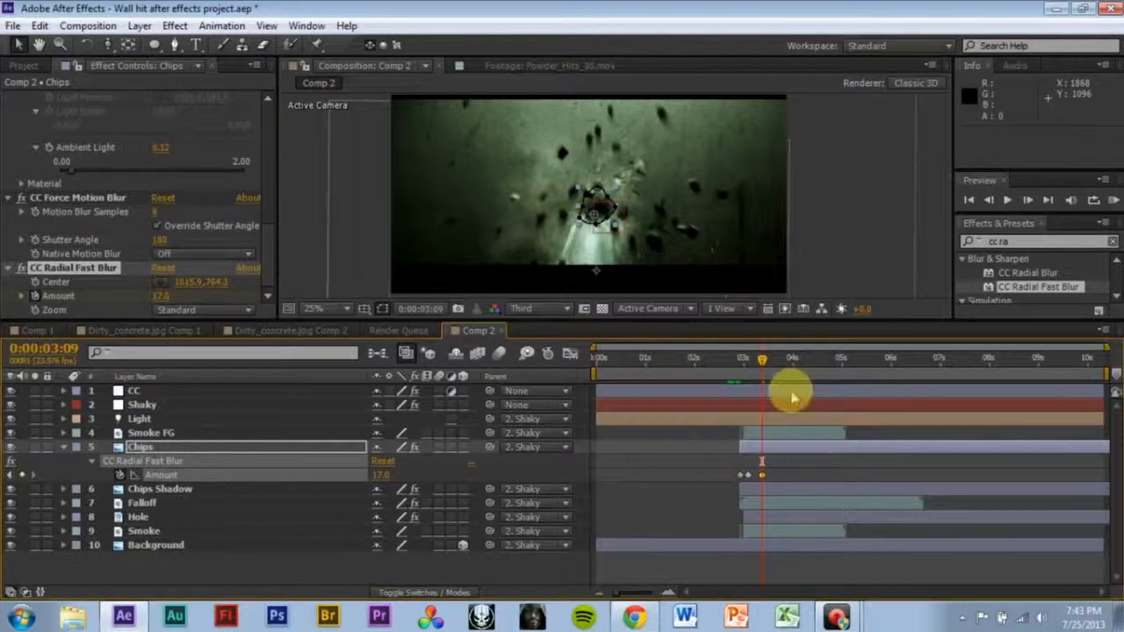
{"action": "left_click_drag", "start_coordinate": [788, 369], "coordinate": [801, 367]}
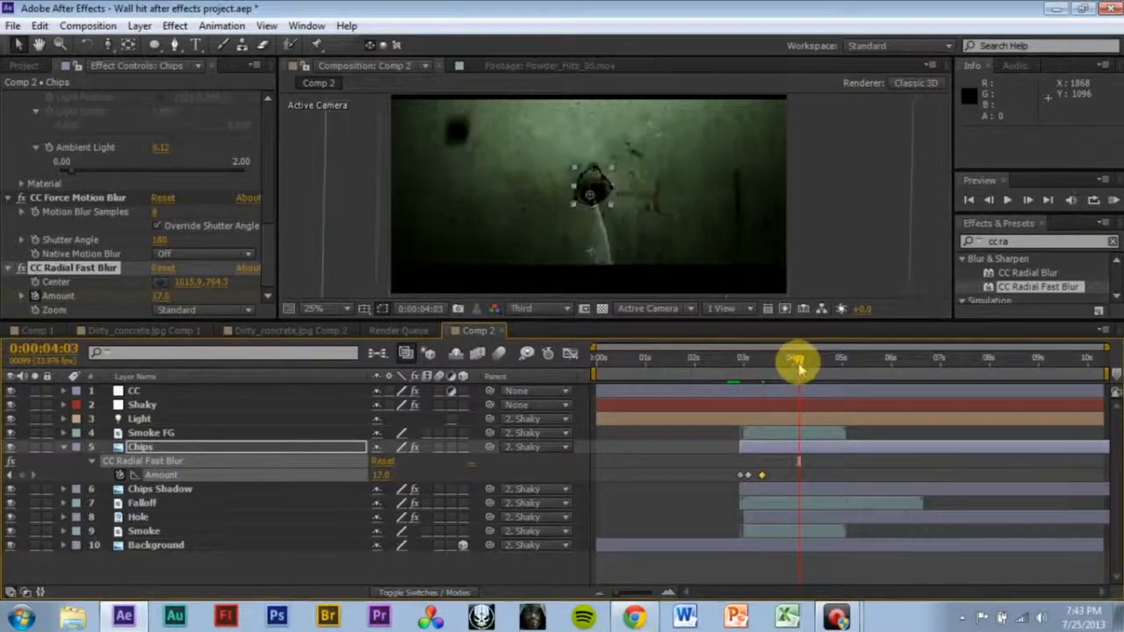
{"action": "left_click", "coordinate": [164, 296]}
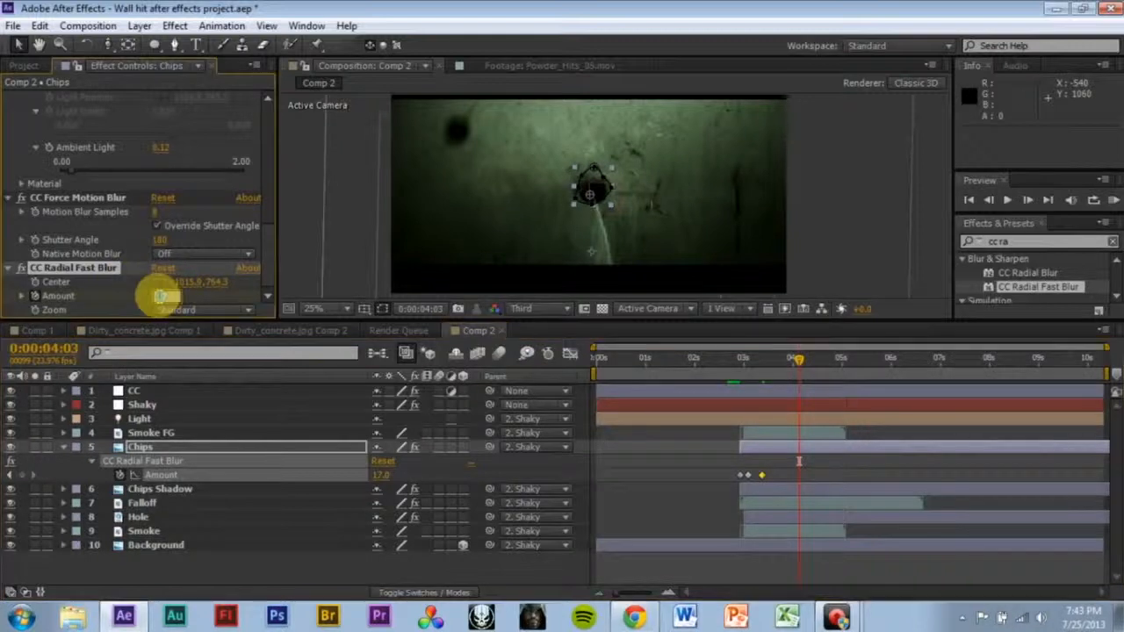
{"action": "type", "text": "0"}
{"action": "key", "text": "Return"}
{"action": "scroll", "coordinate": [825, 196], "scroll_direction": "down", "scroll_amount": 1}
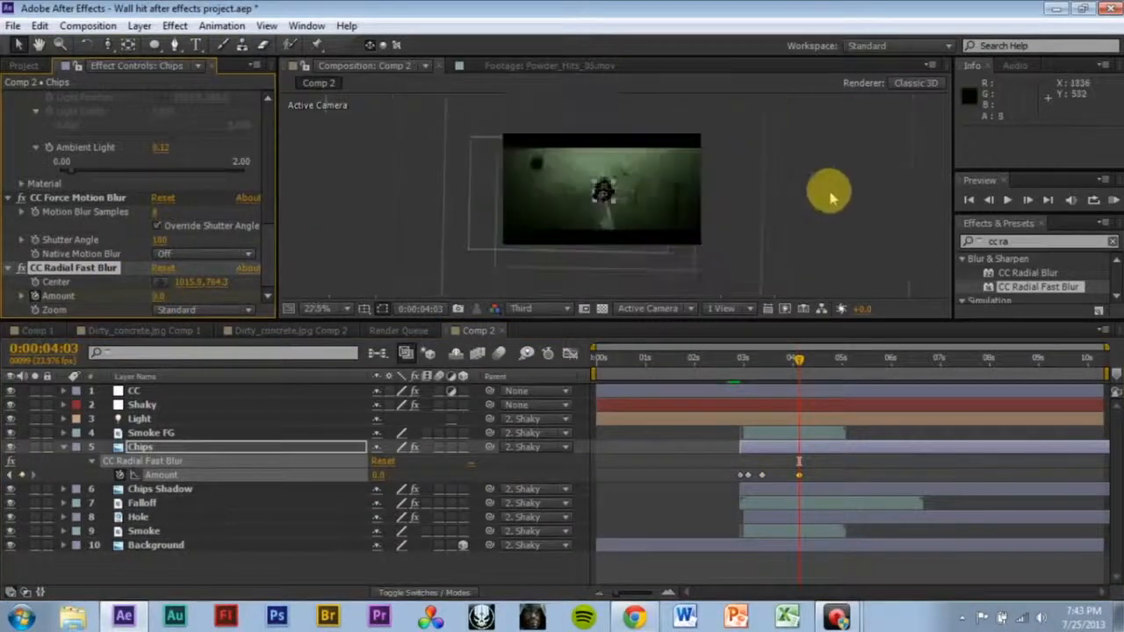
{"action": "left_click", "coordinate": [869, 201]}
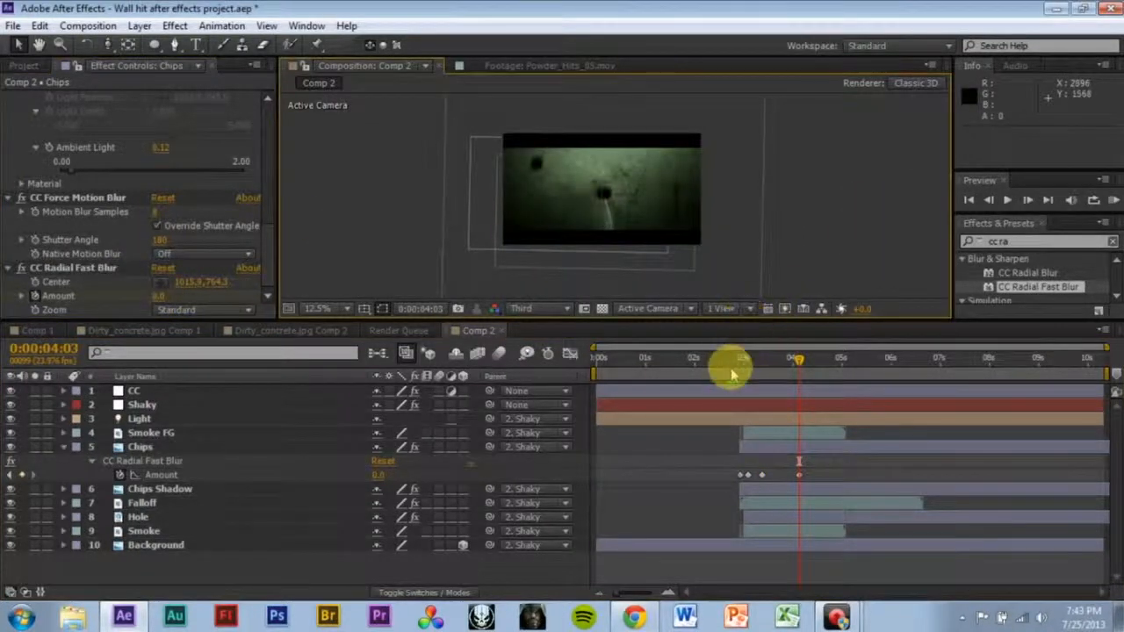
{"action": "left_click", "coordinate": [735, 367]}
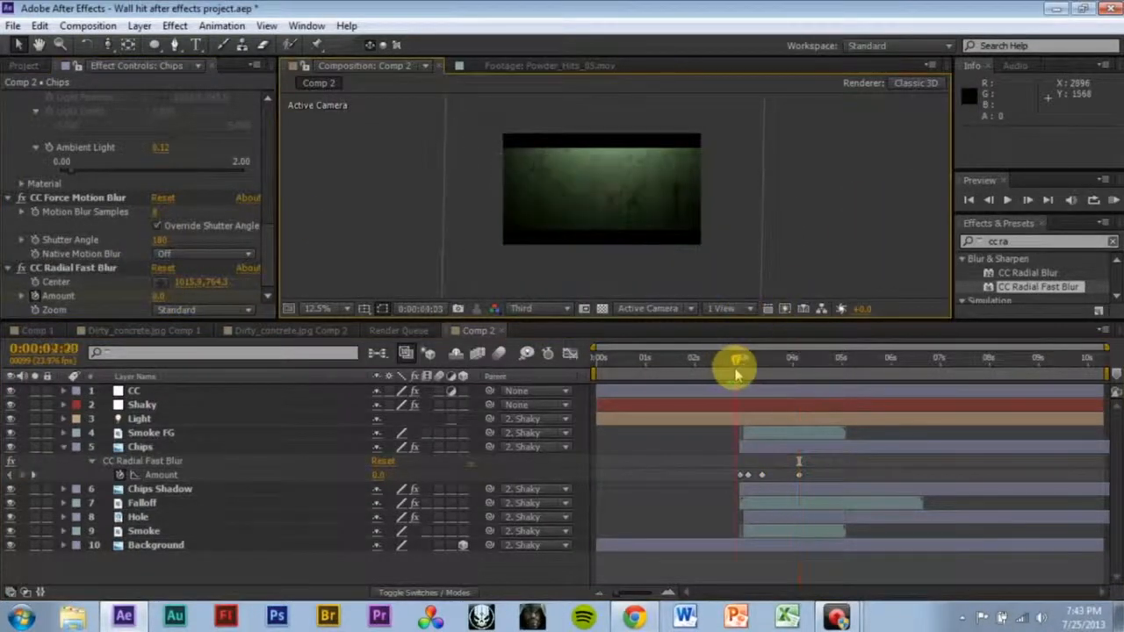
{"action": "left_click", "coordinate": [63, 447]}
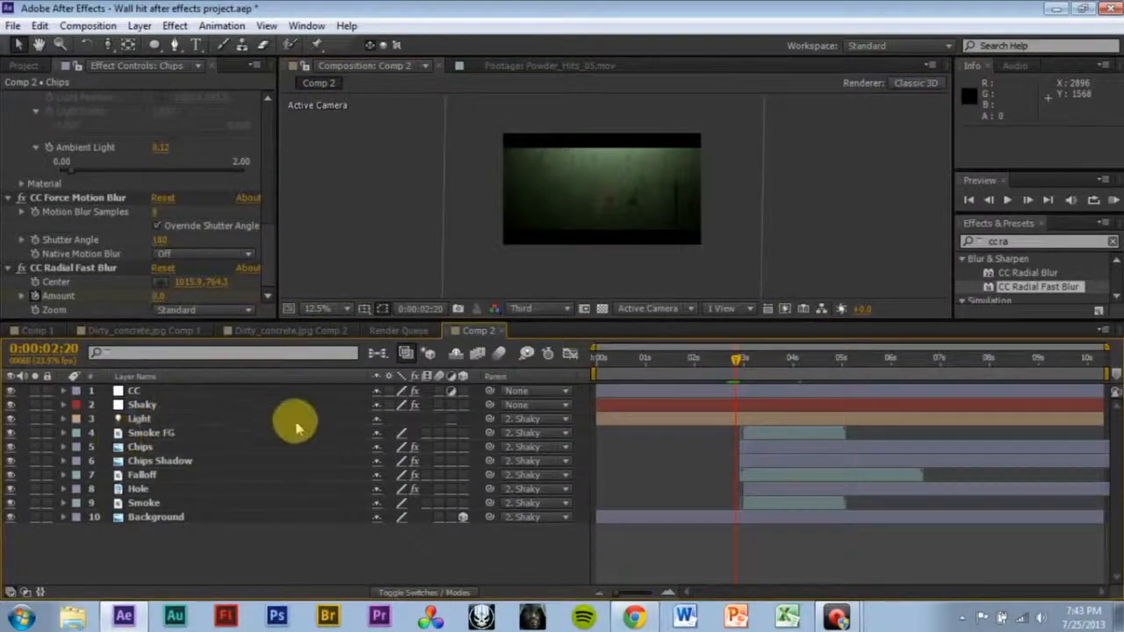
- Enable motion blur for Comp 2 and switch it on for the layers from CC down to Background
{"action": "left_click", "coordinate": [449, 390]}
{"action": "left_click", "coordinate": [498, 353]}
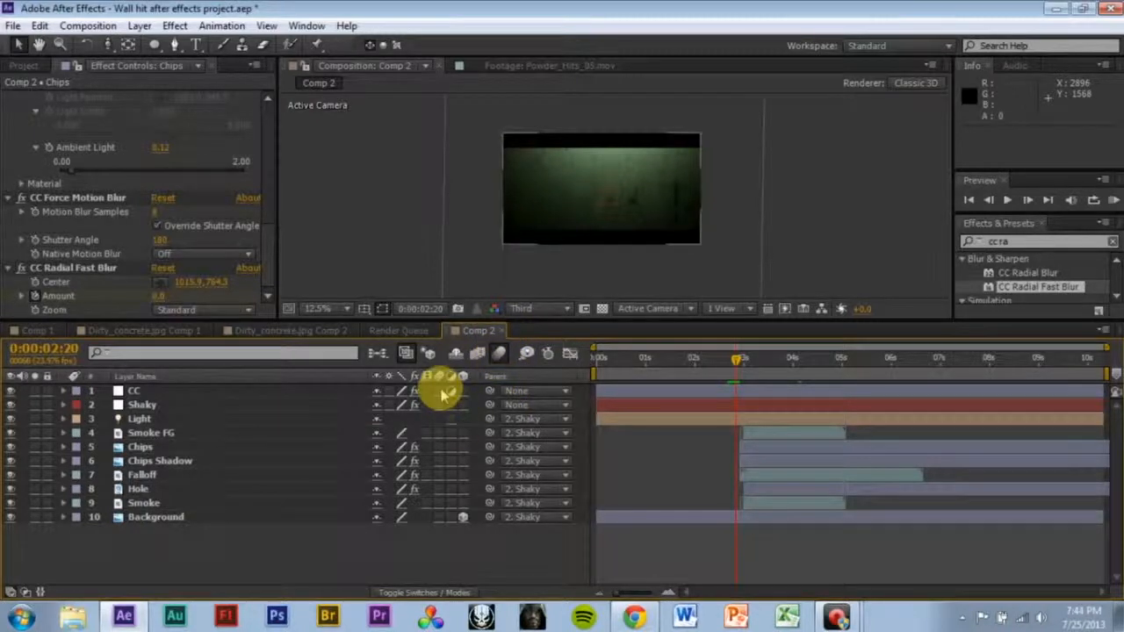
{"action": "left_click_drag", "start_coordinate": [444, 392], "coordinate": [461, 551]}
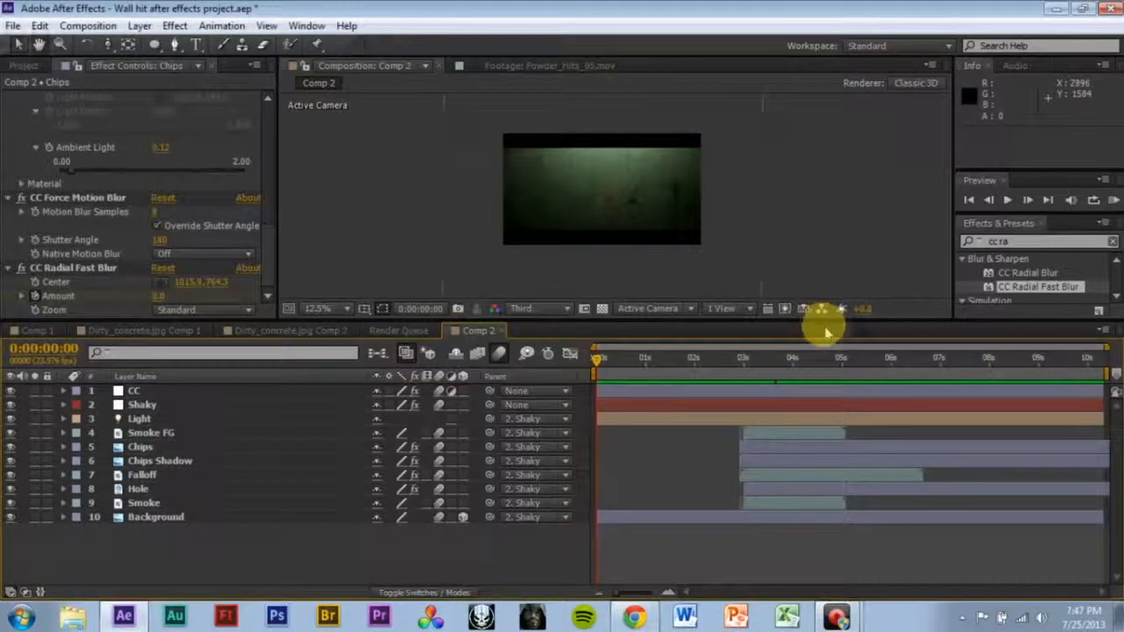
- Play a RAM preview of Comp 2 in the maximized viewer to check the finished hit with motion blur
{"action": "key", "text": "KP_0"}
{"action": "scroll", "coordinate": [599, 207], "scroll_direction": "up", "scroll_amount": 1}
{"action": "key", "text": "grave"}
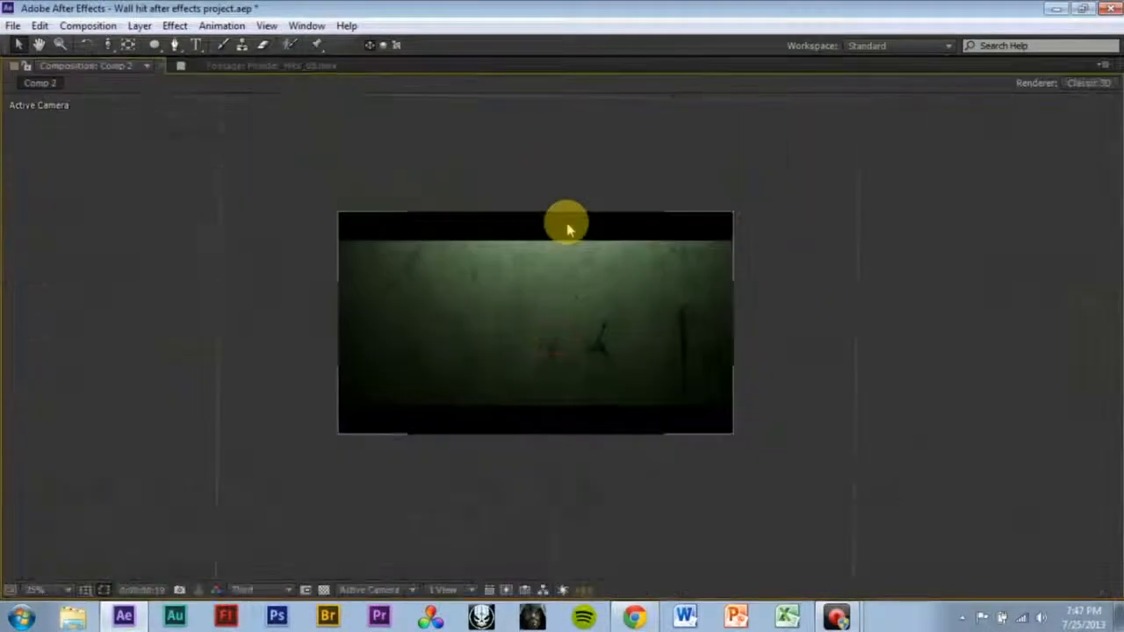
{"action": "scroll", "coordinate": [632, 281], "scroll_direction": "up", "scroll_amount": 1}
{"action": "left_click_drag", "start_coordinate": [666, 268], "coordinate": [674, 270]}
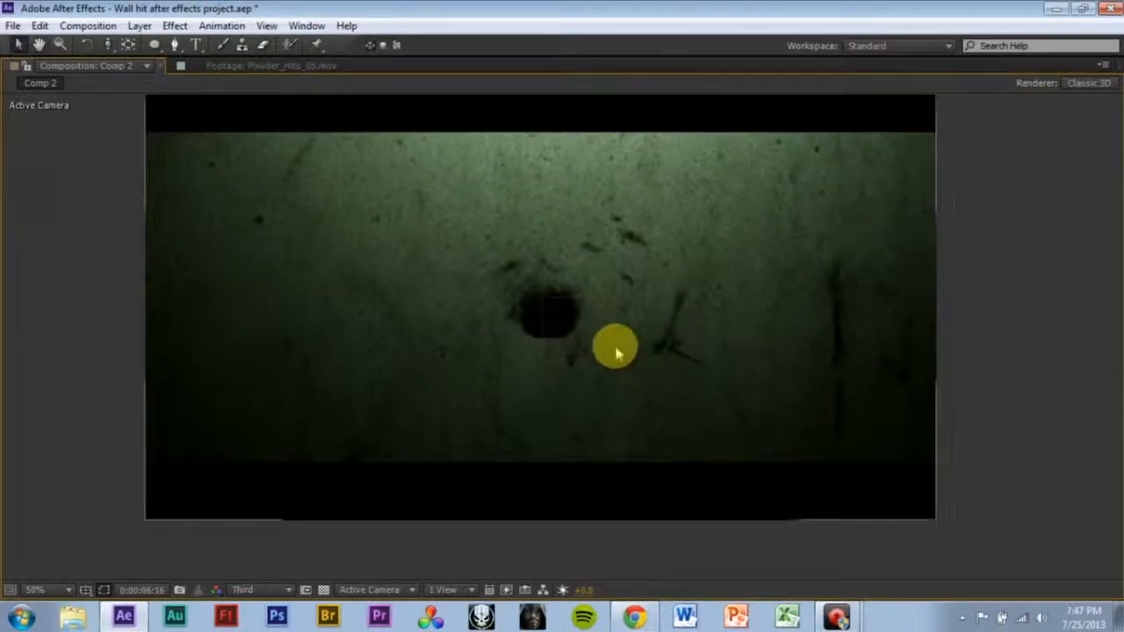
{"action": "key", "text": "grave"}
{"action": "scroll", "coordinate": [619, 179], "scroll_direction": "down", "scroll_amount": 2}
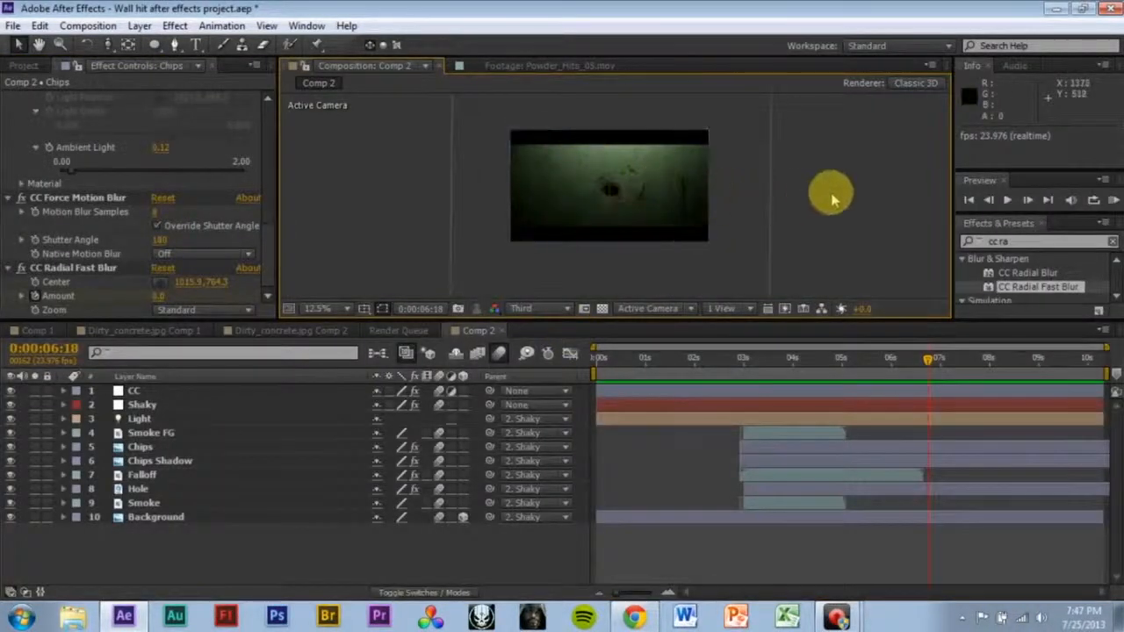
{"action": "scroll", "coordinate": [579, 170], "scroll_direction": "up", "scroll_amount": 1}
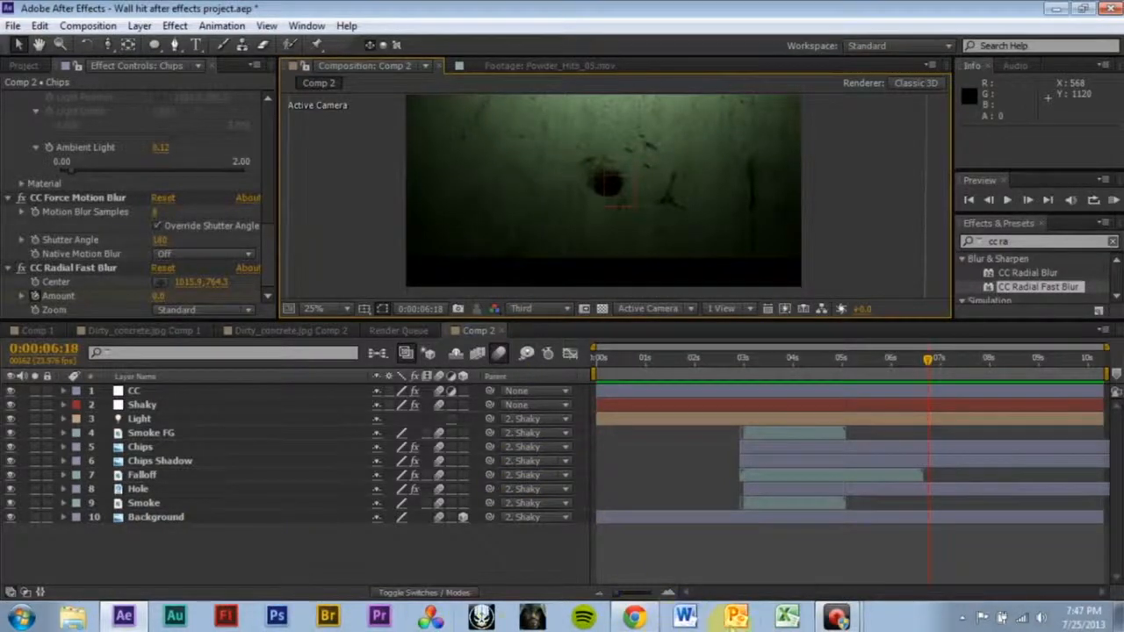
{"action": "left_click_drag", "start_coordinate": [627, 181], "coordinate": [656, 206]}
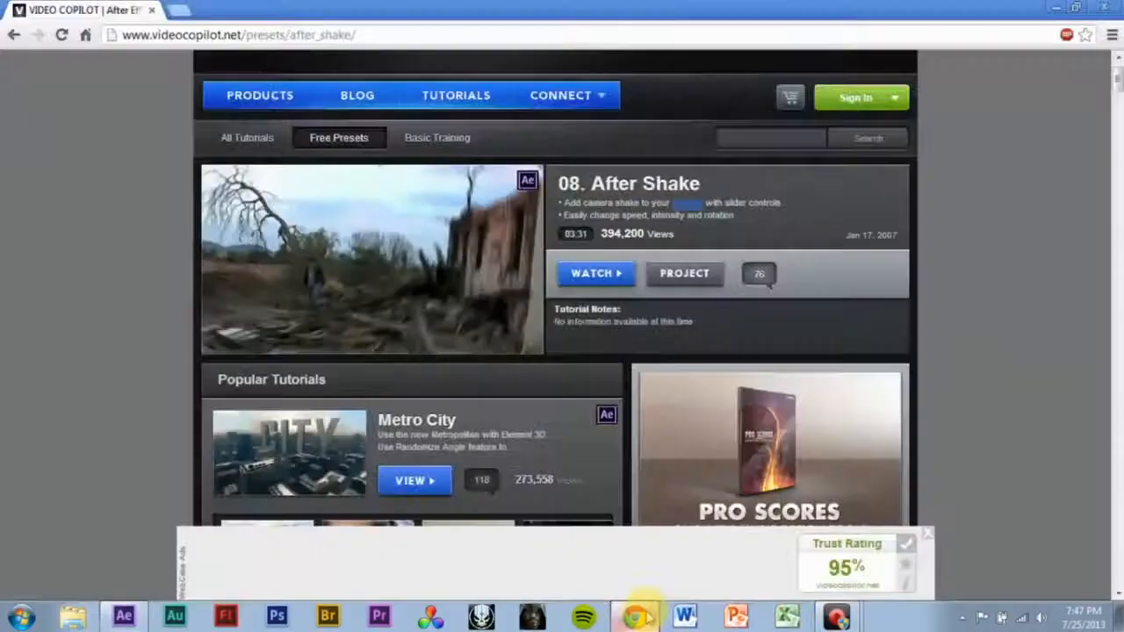
{"action": "left_click", "coordinate": [635, 618]}
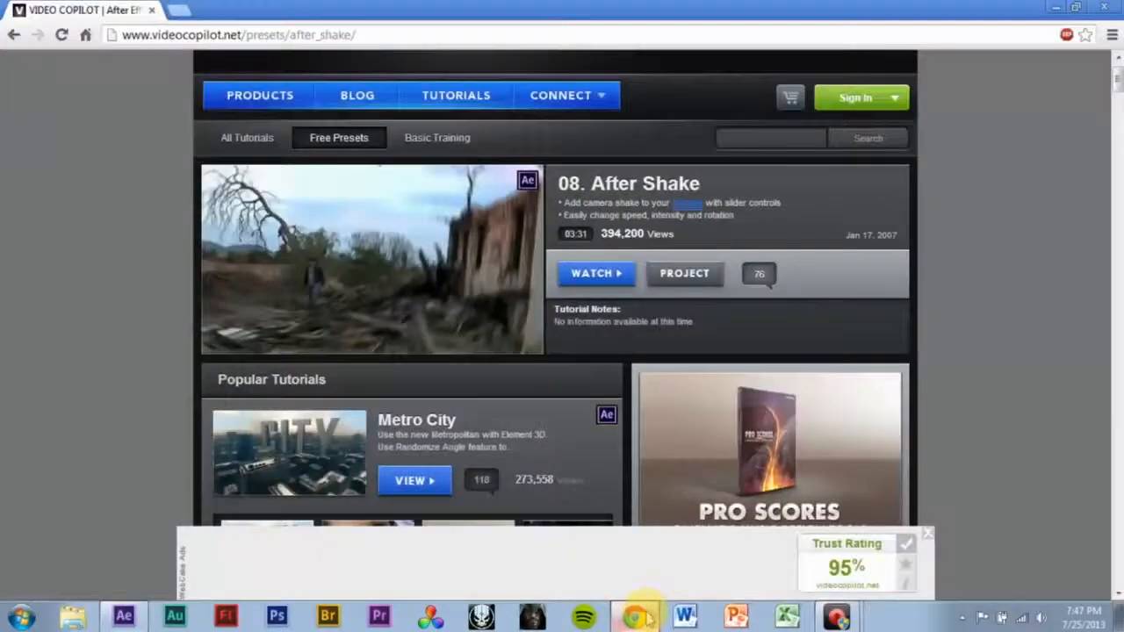
{"action": "left_click", "coordinate": [635, 617]}
{"action": "scroll", "coordinate": [749, 233], "scroll_direction": "down", "scroll_amount": 2}
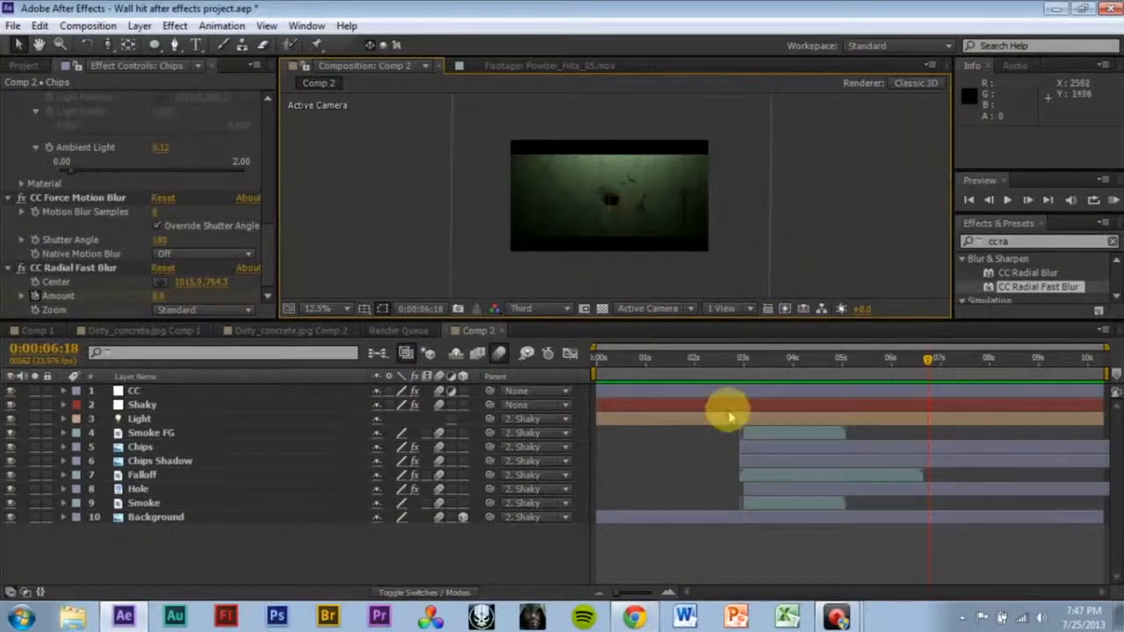
{"action": "scroll", "coordinate": [702, 254], "scroll_direction": "up", "scroll_amount": 2}
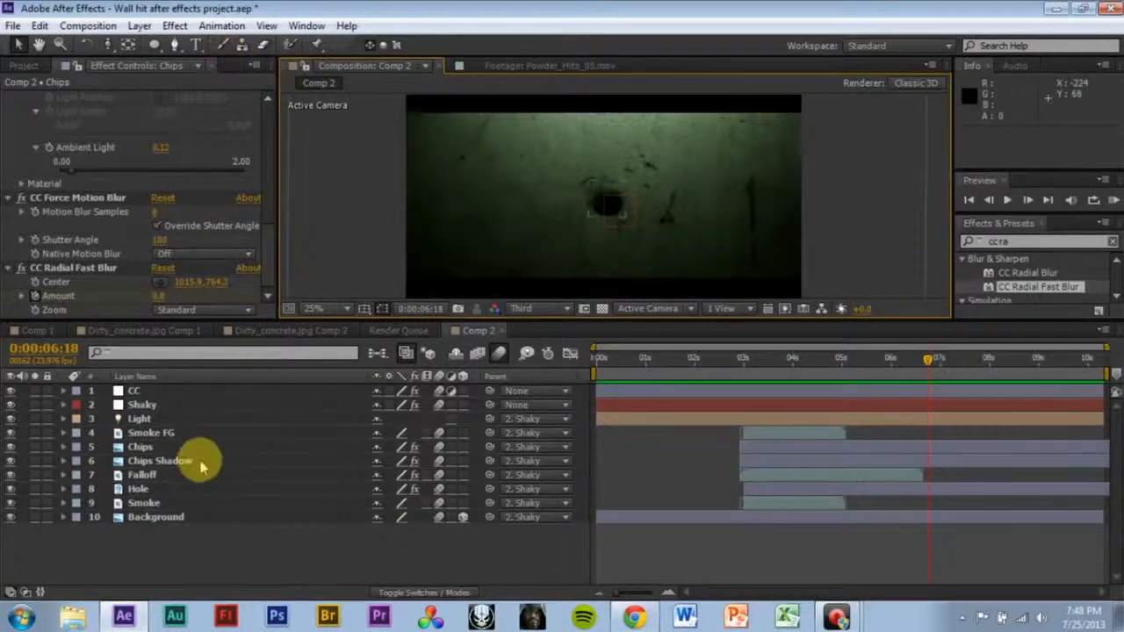
- Add a text layer reading "Dont F**k with this wall" to Comp 2
{"action": "left_click", "coordinate": [196, 46]}
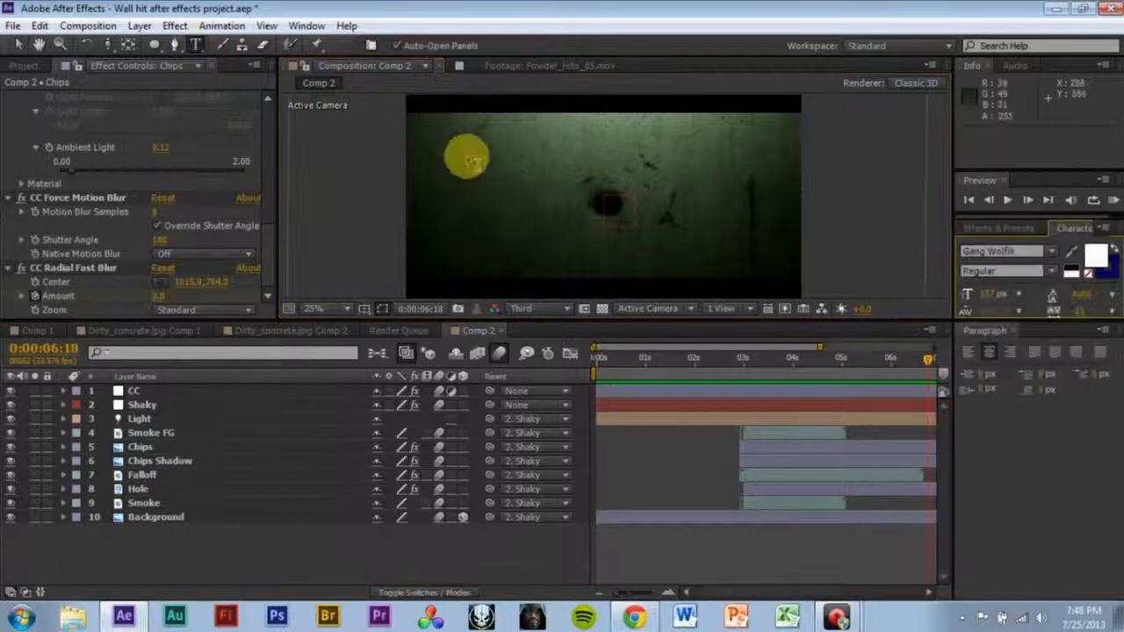
{"action": "left_click", "coordinate": [442, 145]}
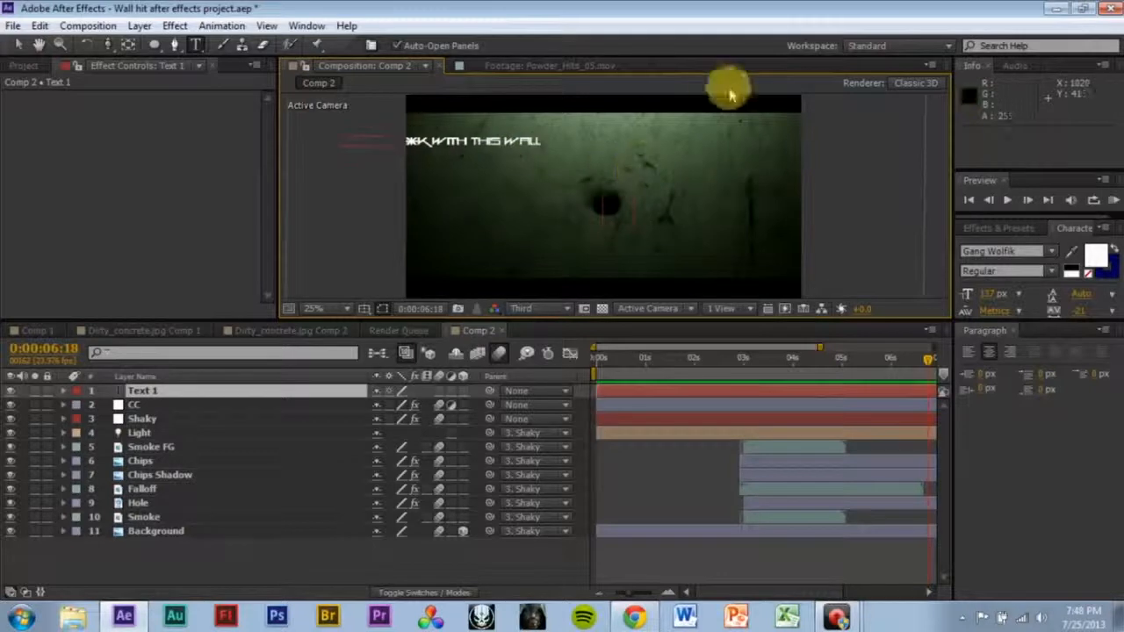
{"action": "left_click", "coordinate": [17, 44]}
- Scale up the wall text to span most of the frame's width and center it over the hole
{"action": "left_click_drag", "start_coordinate": [498, 142], "coordinate": [641, 165]}
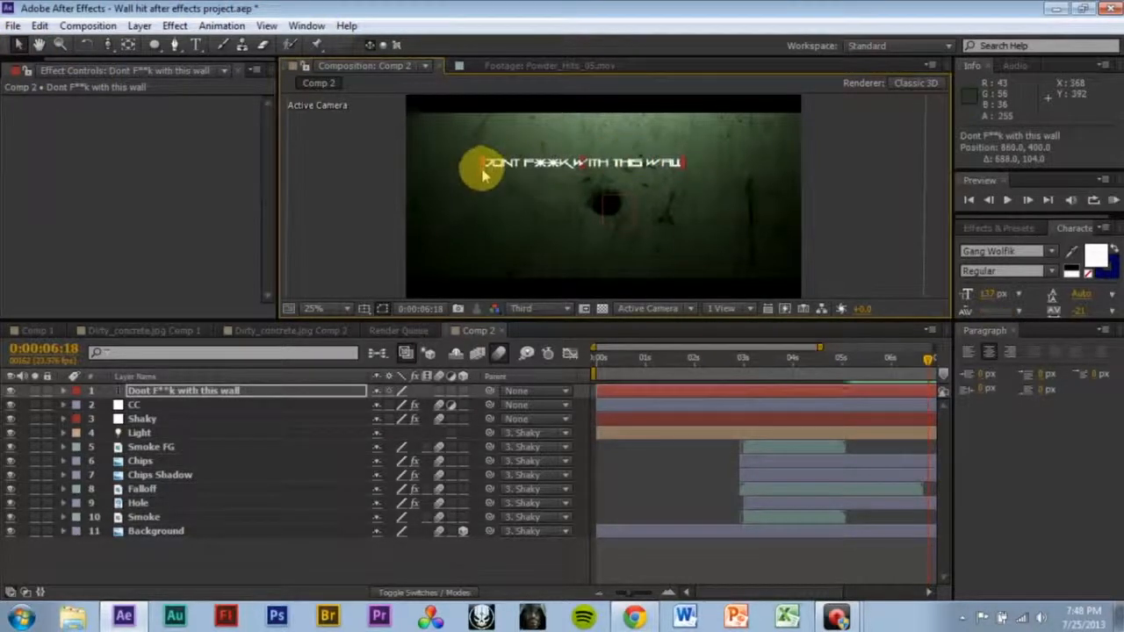
{"action": "left_click_drag", "start_coordinate": [482, 175], "coordinate": [530, 193]}
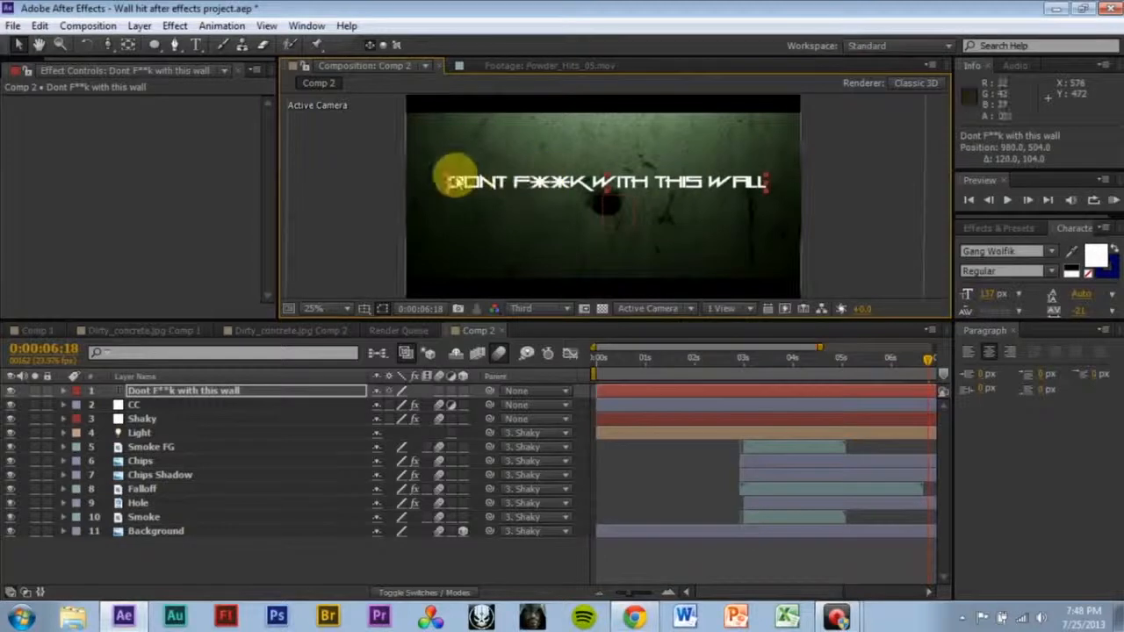
{"action": "mouse_move", "coordinate": [446, 176]}
{"action": "left_mouse_down"}
{"action": "mouse_move", "coordinate": [422, 165]}
{"action": "mouse_move", "coordinate": [440, 170]}
{"action": "left_mouse_up"}
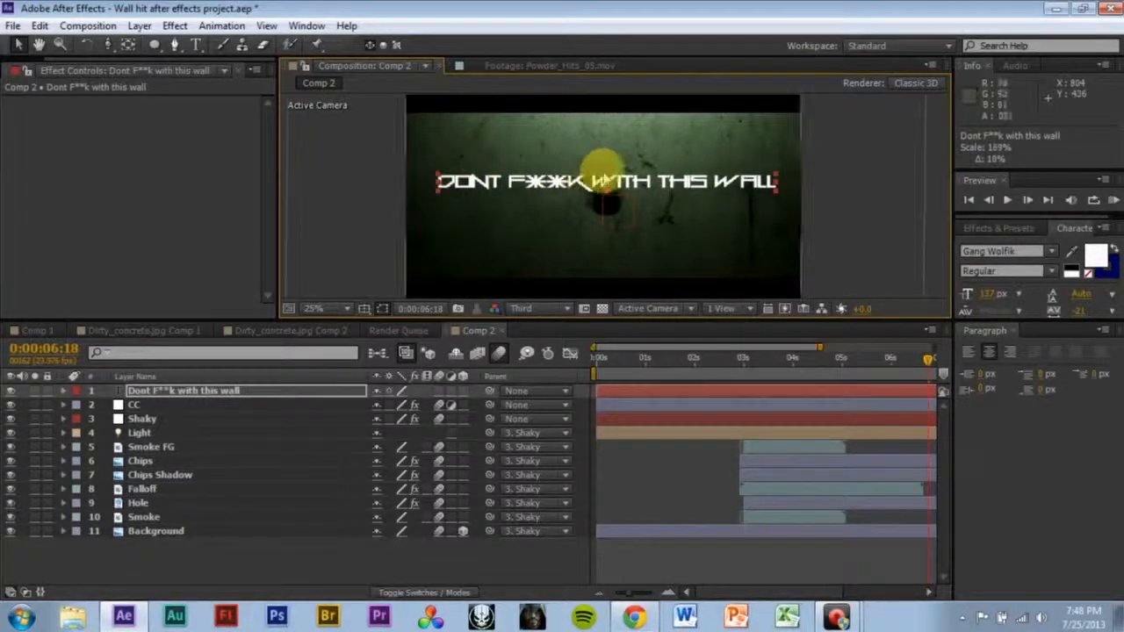
{"action": "left_click_drag", "start_coordinate": [606, 173], "coordinate": [596, 199]}
{"action": "left_click", "coordinate": [932, 242]}
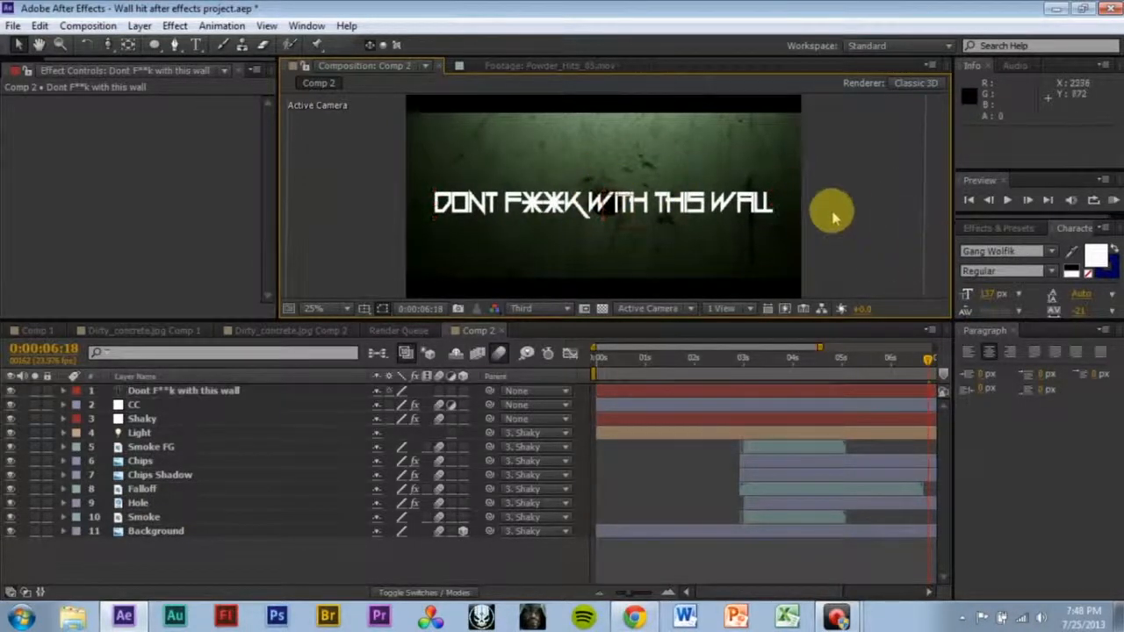
{"action": "scroll", "coordinate": [794, 211], "scroll_direction": "down", "scroll_amount": 1}
{"action": "scroll", "coordinate": [680, 185], "scroll_direction": "up", "scroll_amount": 1}
{"action": "scroll", "coordinate": [556, 188], "scroll_direction": "up", "scroll_amount": 3}
{"action": "scroll", "coordinate": [556, 193], "scroll_direction": "down", "scroll_amount": 3}
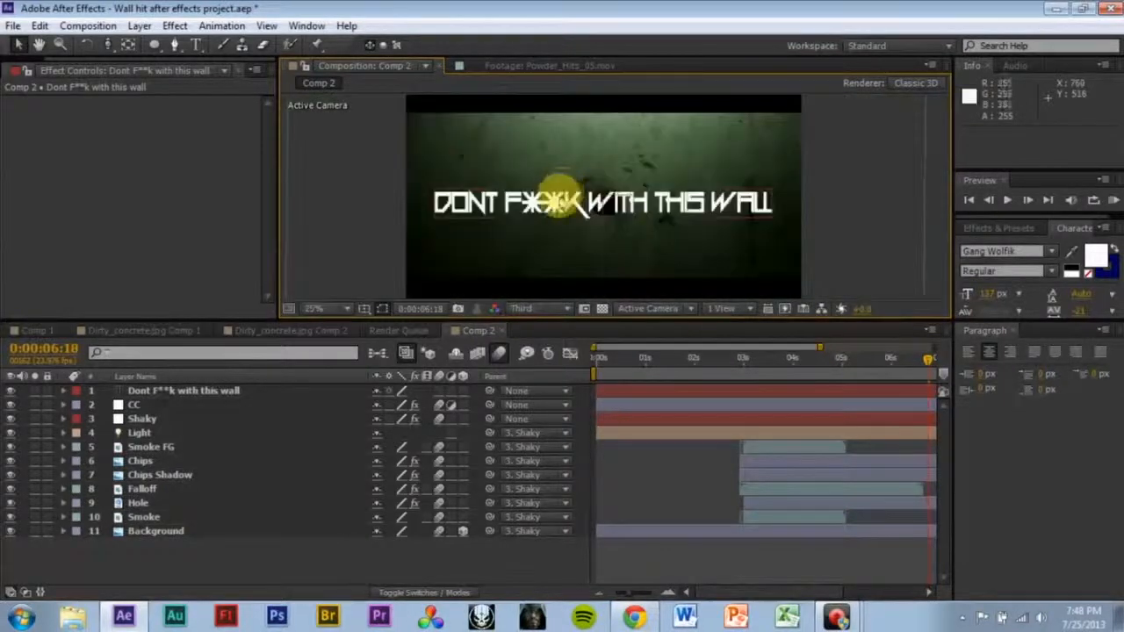
{"action": "scroll", "coordinate": [501, 280], "scroll_direction": "down", "scroll_amount": 1}
{"action": "scroll", "coordinate": [567, 237], "scroll_direction": "up", "scroll_amount": 3}
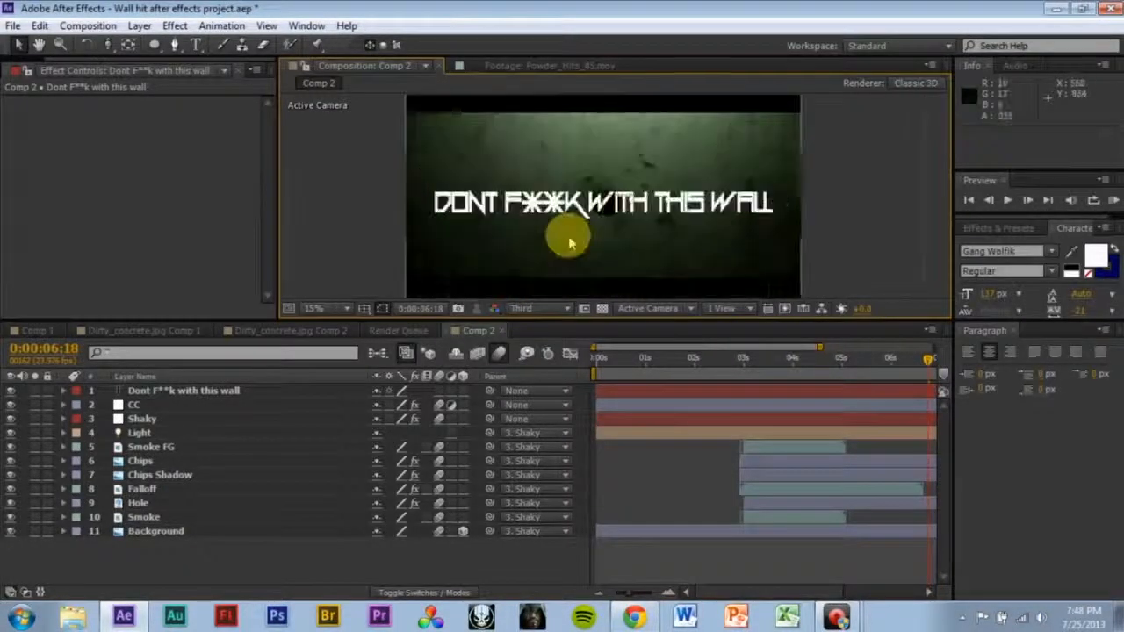
{"action": "scroll", "coordinate": [500, 239], "scroll_direction": "down", "scroll_amount": 1}
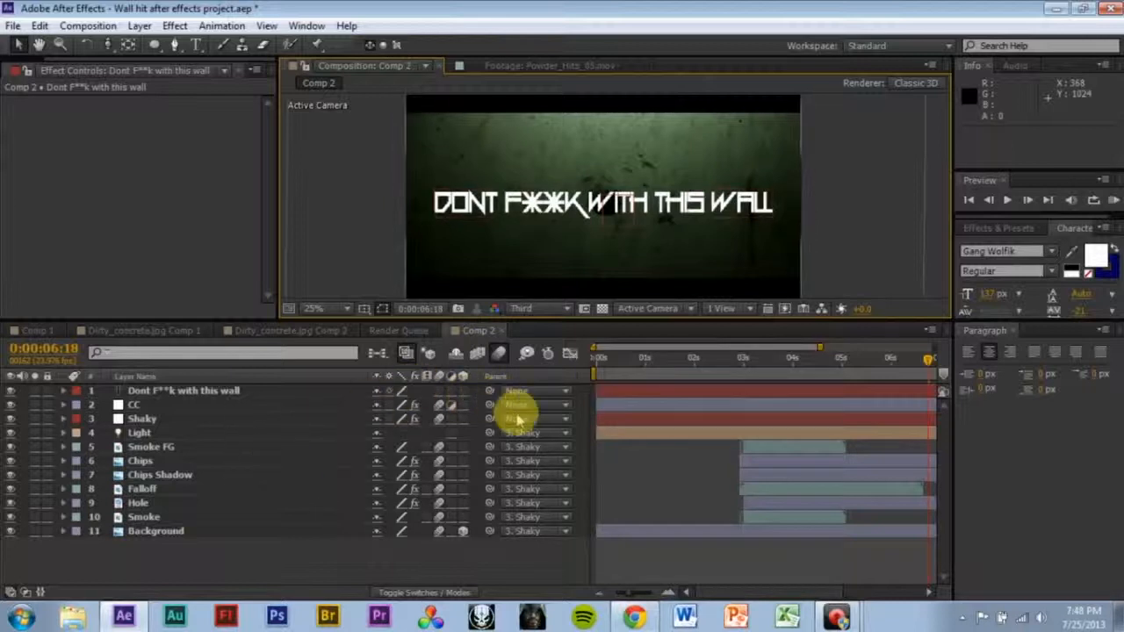
- Parent the text layer to Shaky and move it between the Hole and Smoke layers in the stack
{"action": "left_click", "coordinate": [544, 390]}
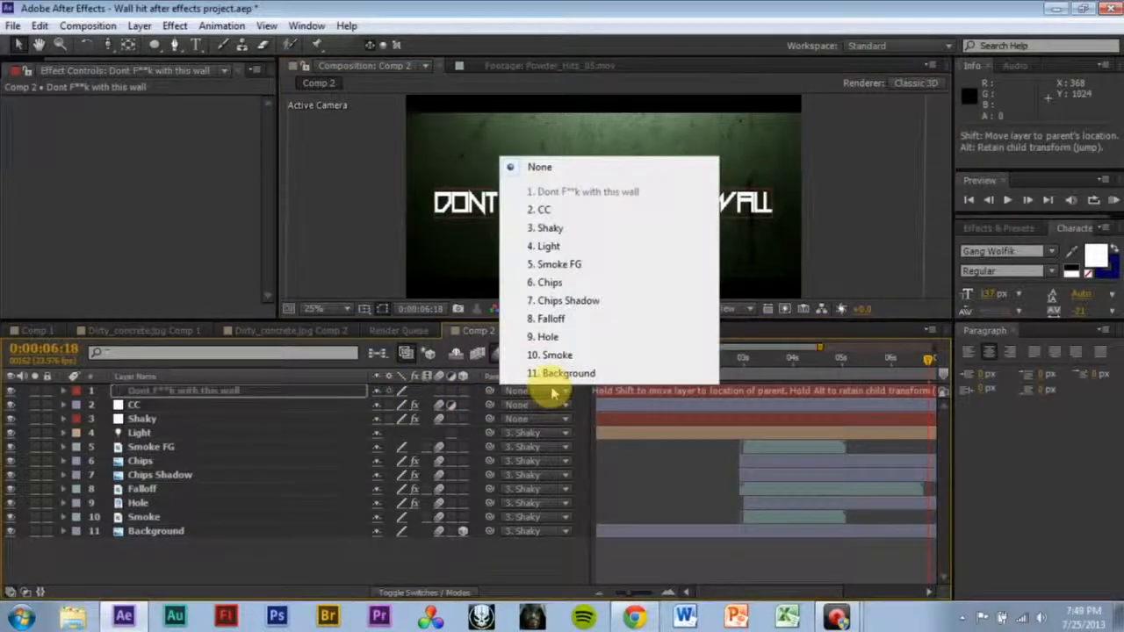
{"action": "left_click", "coordinate": [553, 229]}
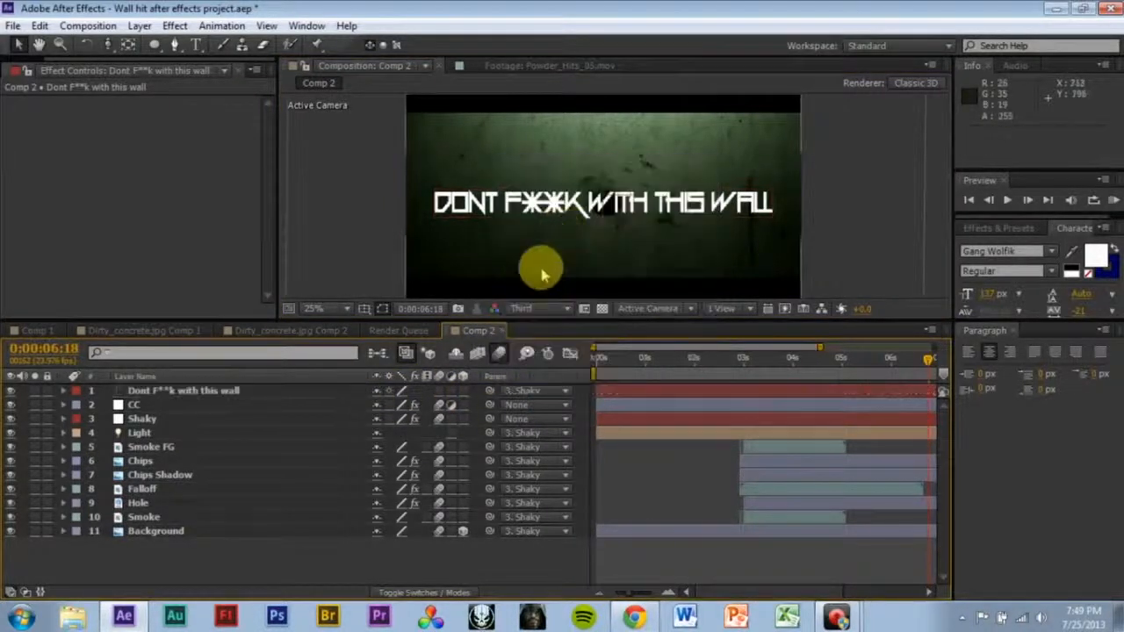
{"action": "left_click_drag", "start_coordinate": [221, 397], "coordinate": [211, 514]}
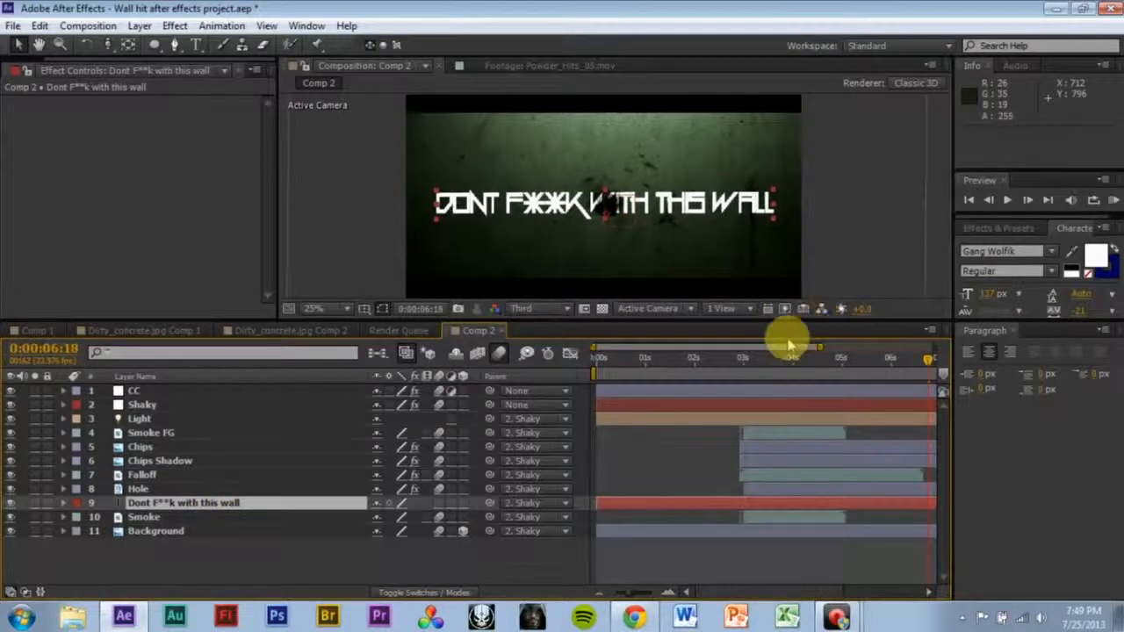
{"action": "scroll", "coordinate": [634, 235], "scroll_direction": "up", "scroll_amount": 1}
{"action": "scroll", "coordinate": [612, 223], "scroll_direction": "down", "scroll_amount": 3}
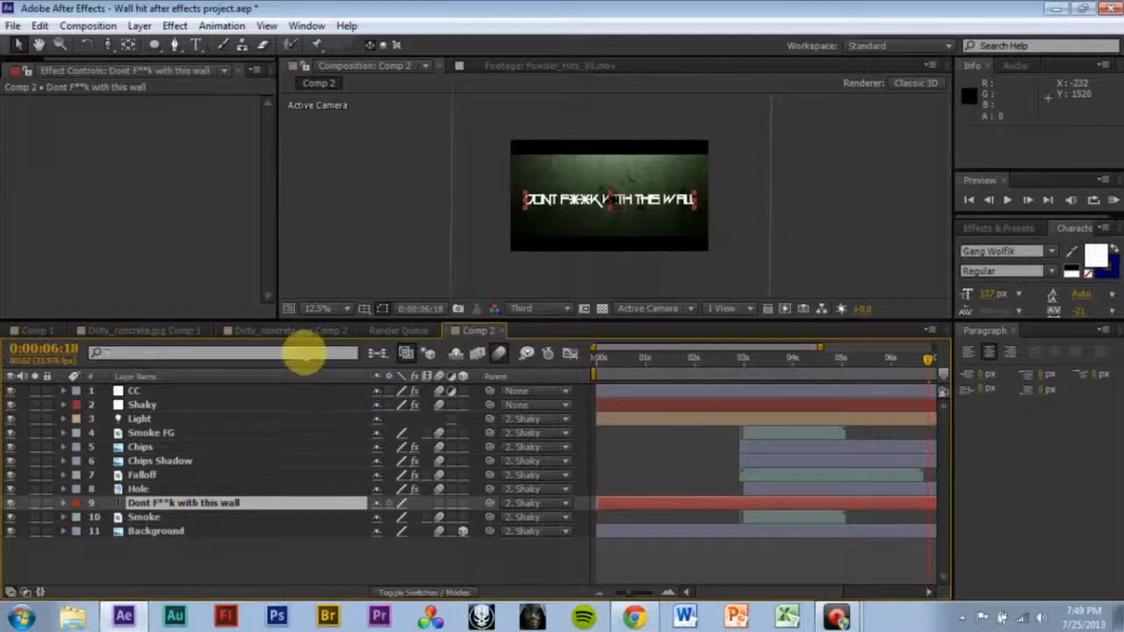
- Move the Smoke layer above Hole, directly below Falloff, and enlarge the composition viewer slightly
{"action": "left_click", "coordinate": [151, 520]}
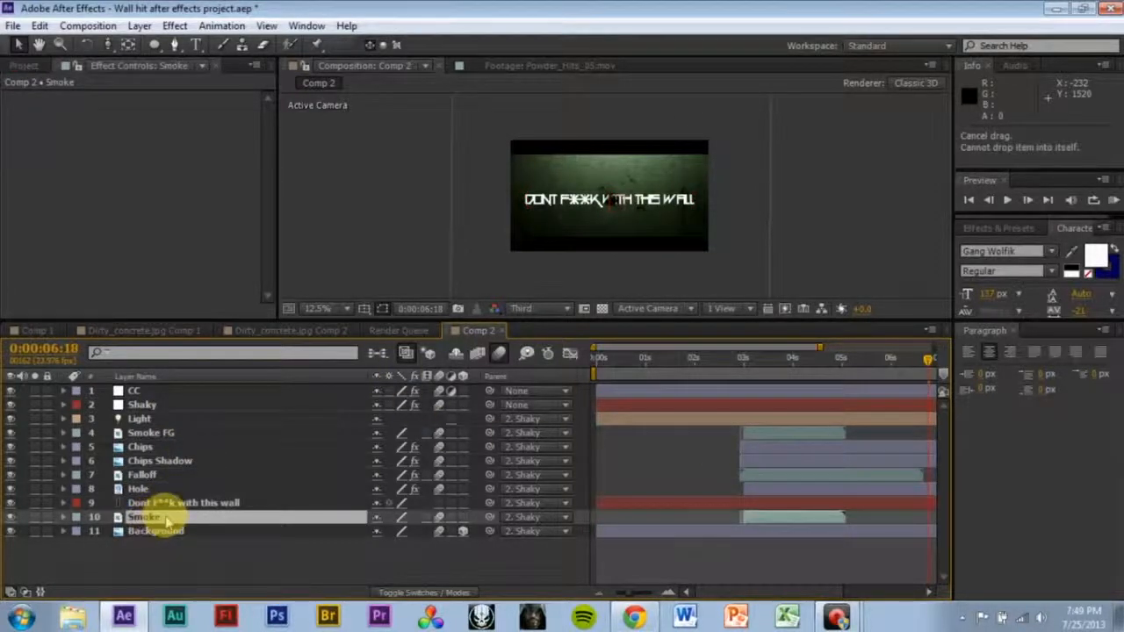
{"action": "left_click_drag", "start_coordinate": [166, 520], "coordinate": [221, 478]}
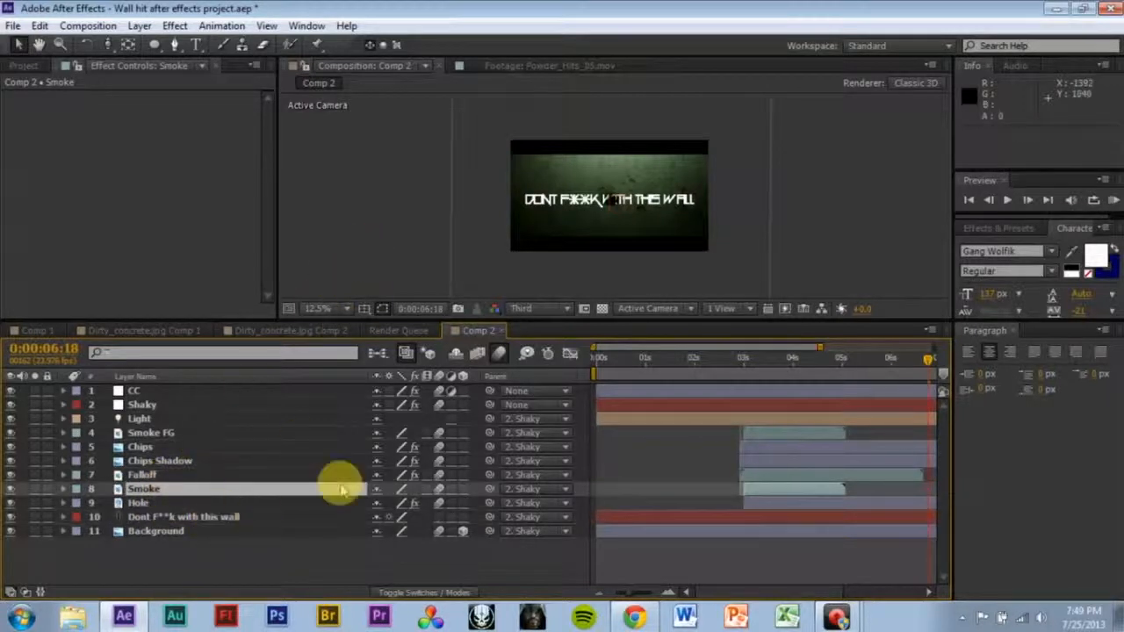
{"action": "mouse_move", "coordinate": [535, 321]}
{"action": "left_mouse_down"}
{"action": "mouse_move", "coordinate": [530, 269]}
{"action": "mouse_move", "coordinate": [520, 325]}
{"action": "left_mouse_up"}
- Scrub the composition through the impact and on to 0:00:09:01 to check the text against the hole, chips and smoke
{"action": "scroll", "coordinate": [583, 279], "scroll_direction": "up", "scroll_amount": 1}
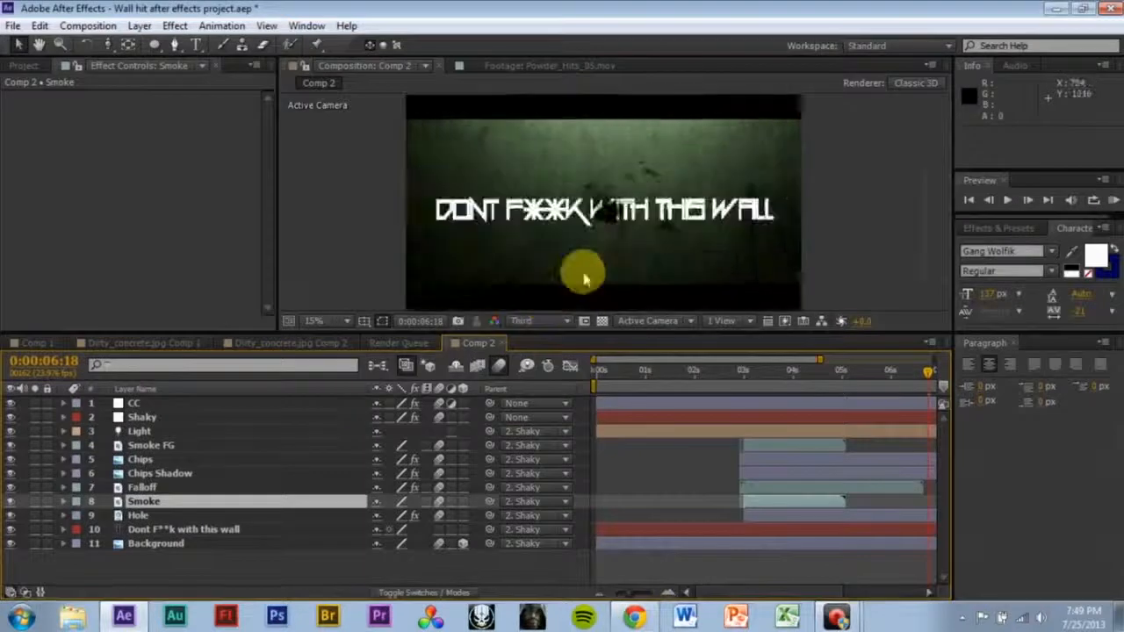
{"action": "scroll", "coordinate": [651, 247], "scroll_direction": "down", "scroll_amount": 1}
{"action": "left_click_drag", "start_coordinate": [632, 379], "coordinate": [869, 380]}
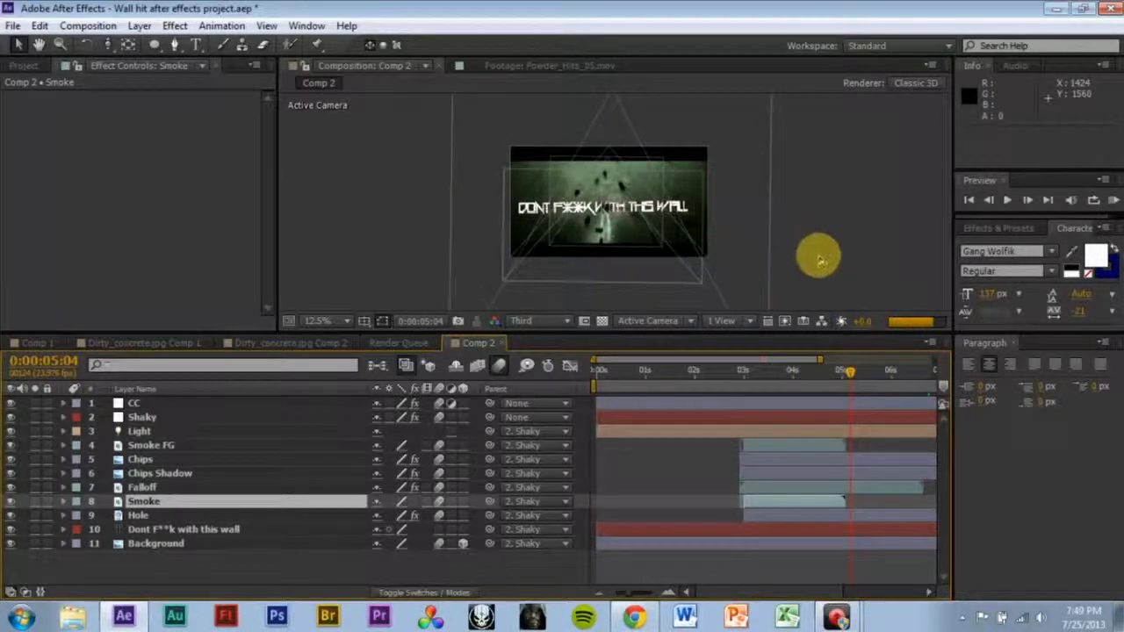
{"action": "left_click_drag", "start_coordinate": [910, 383], "coordinate": [912, 390]}
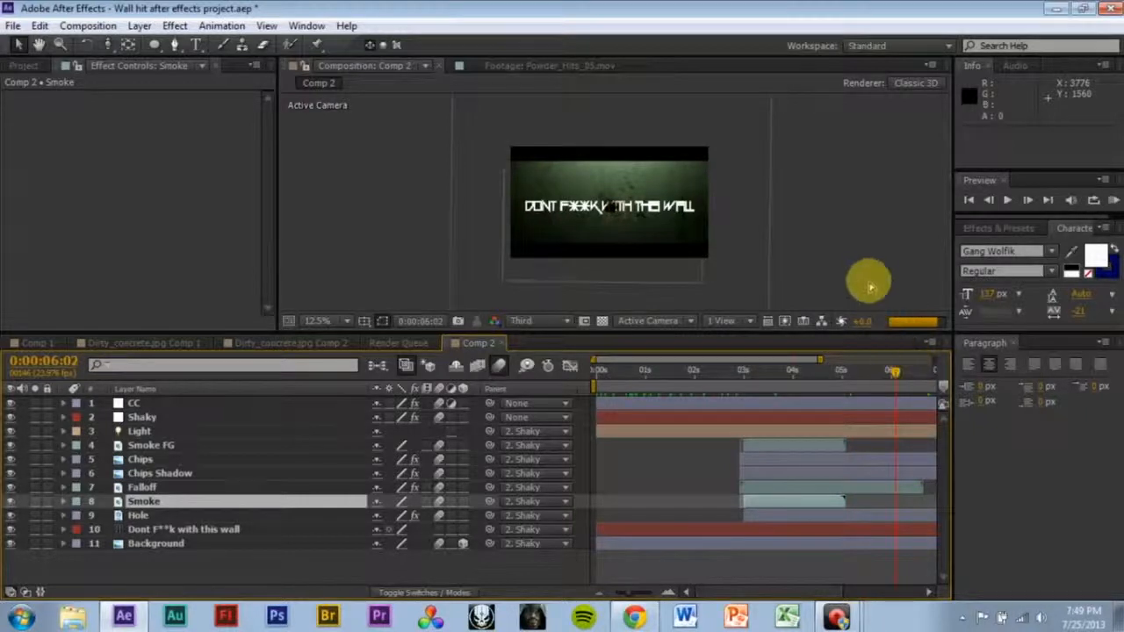
{"action": "key", "text": "period"}
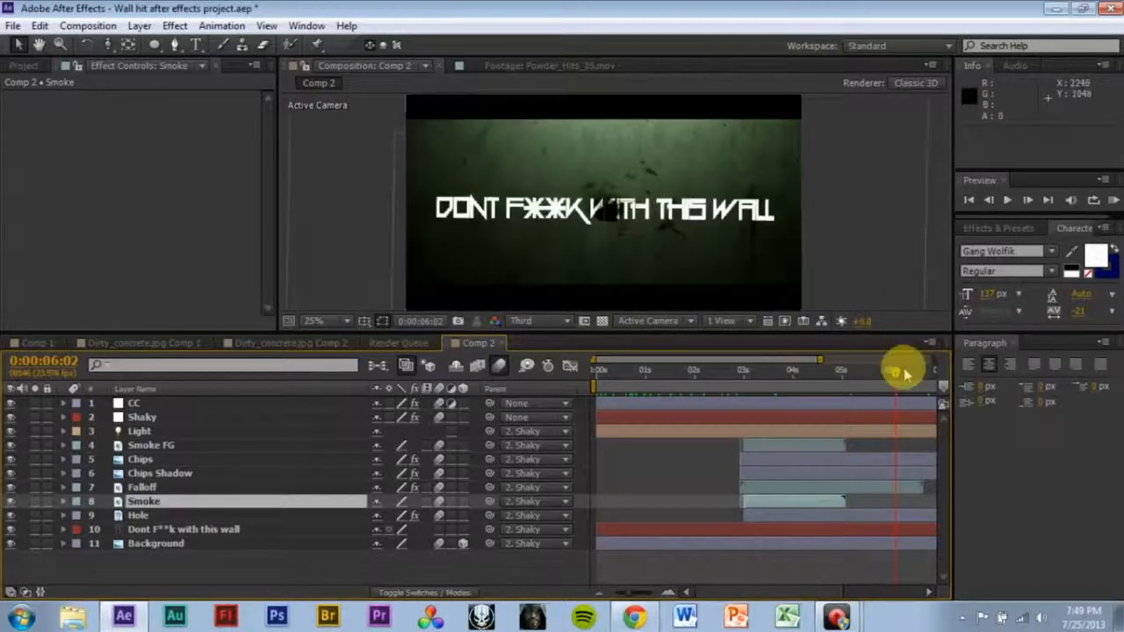
{"action": "left_click_drag", "start_coordinate": [903, 370], "coordinate": [948, 381]}
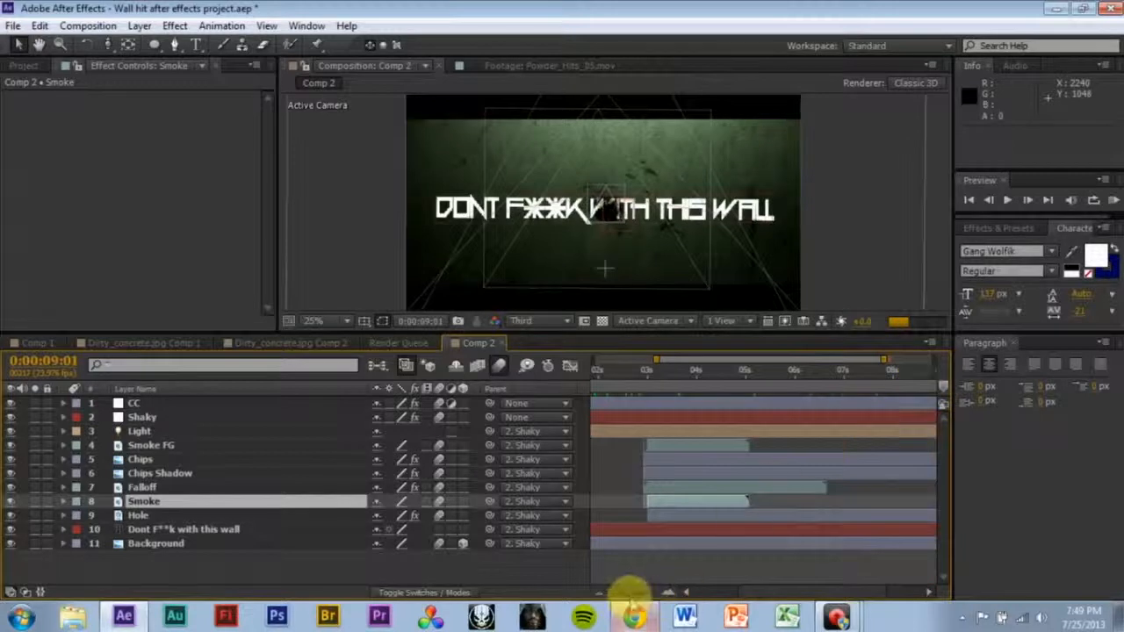